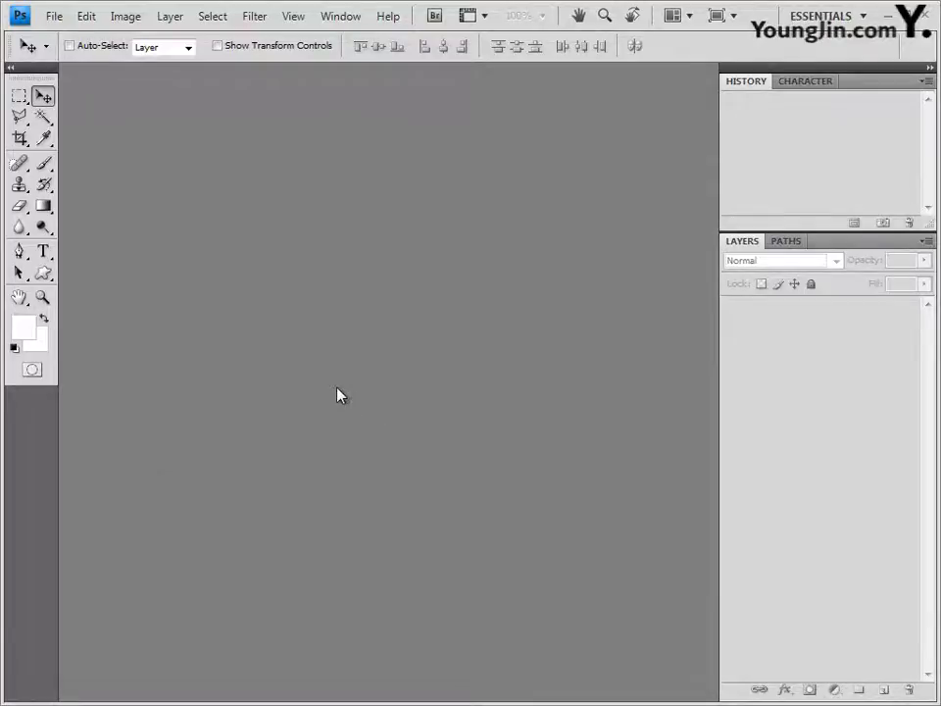
Create a new blank document 600 pixels wide and 400 pixels high.
key("ctrl+n")
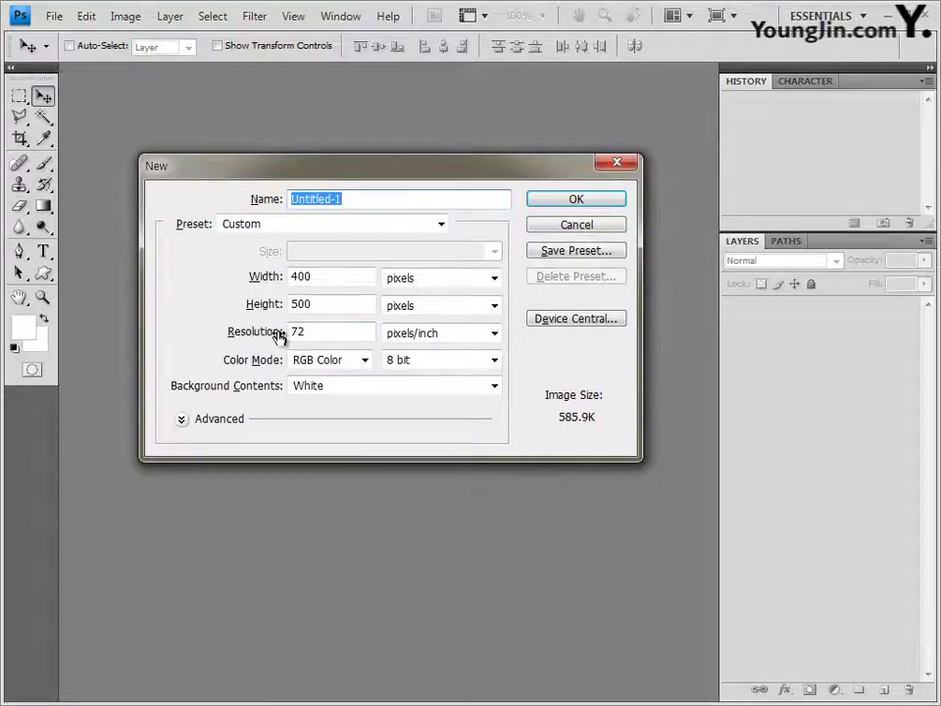
double_click(324, 277)
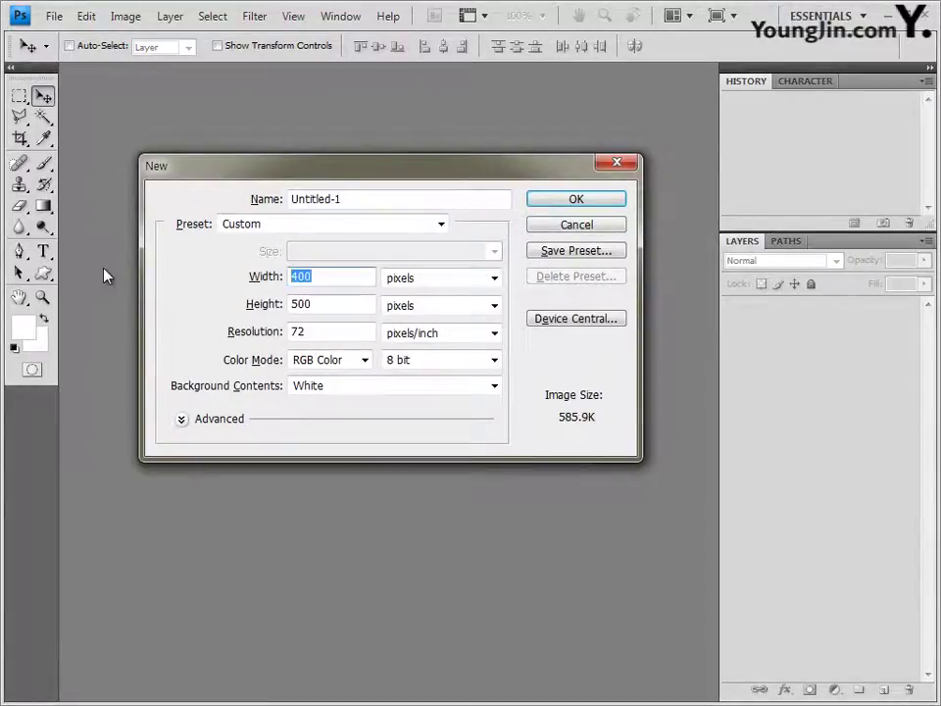
type("600")
double_click(355, 308)
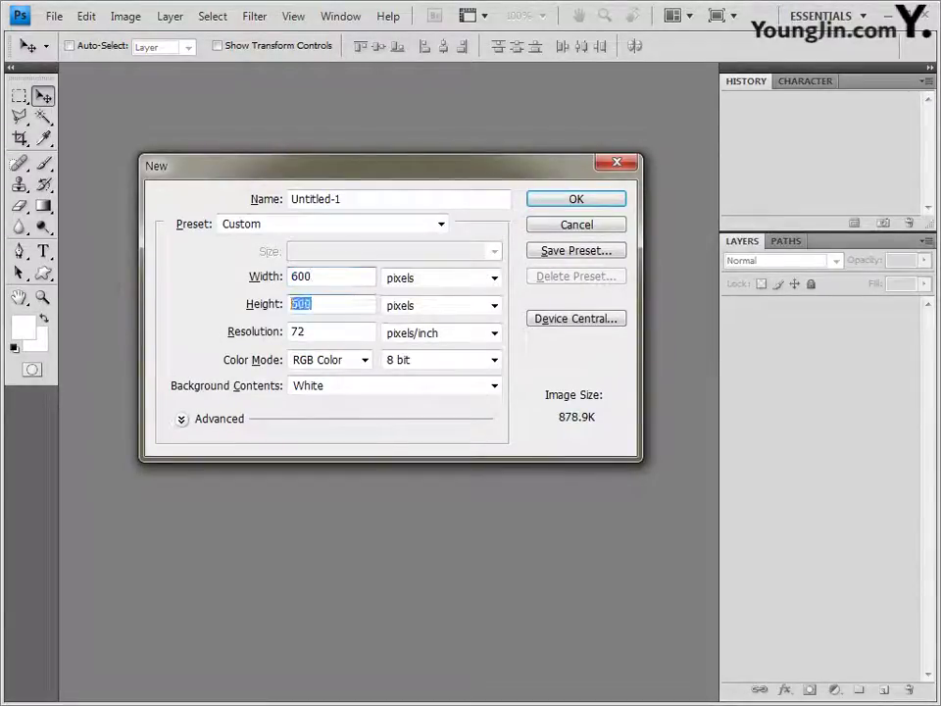
type("400")
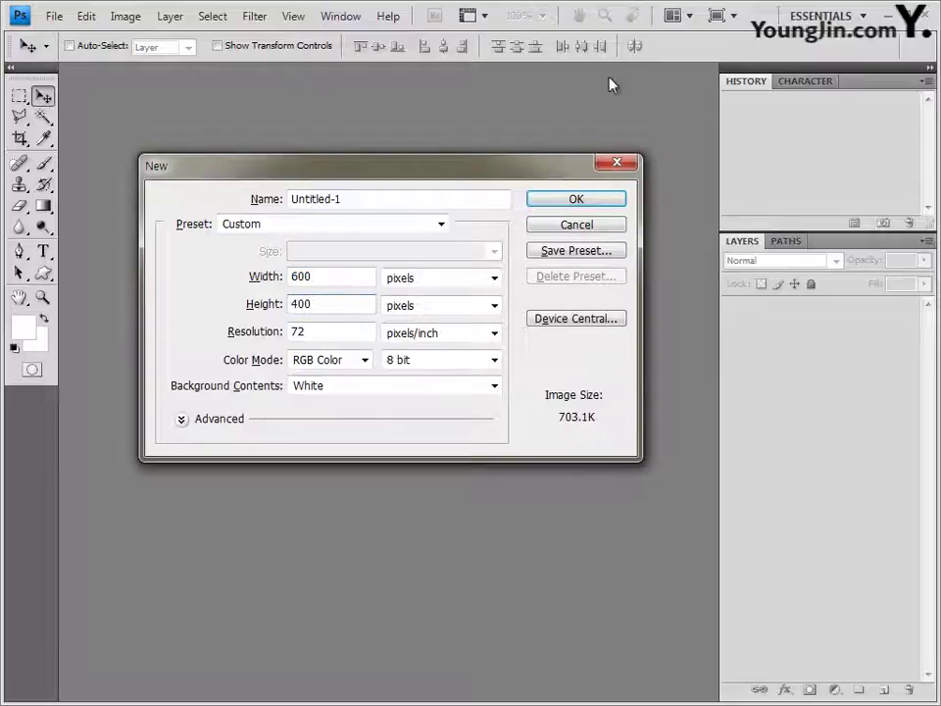
left_click(574, 200)
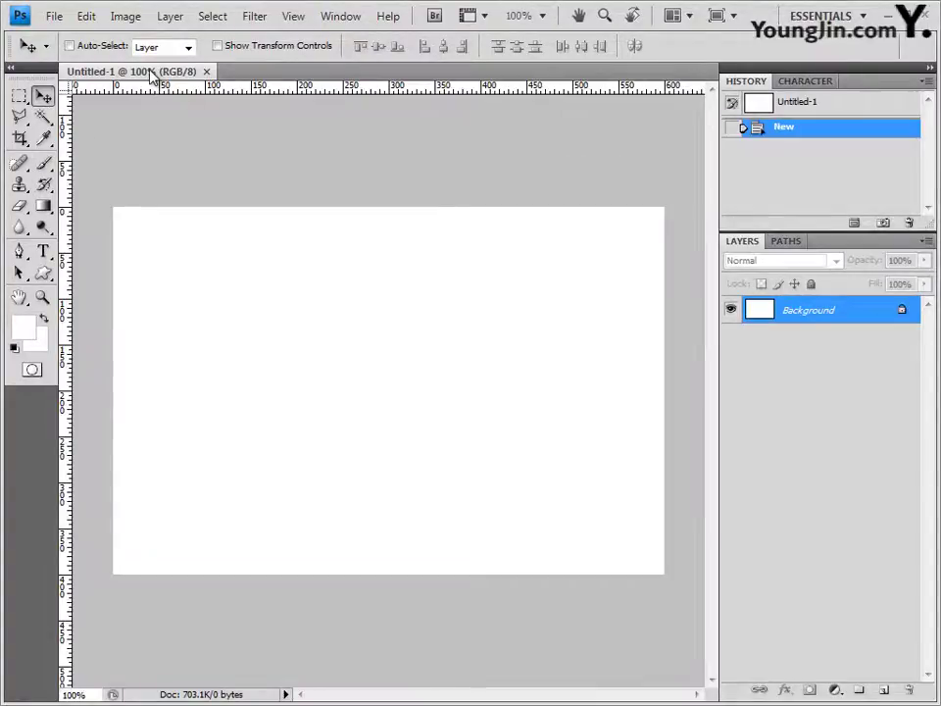
Undock the new document into its own floating window and reposition it in the workspace.
left_click_drag(151, 77, 153, 233)
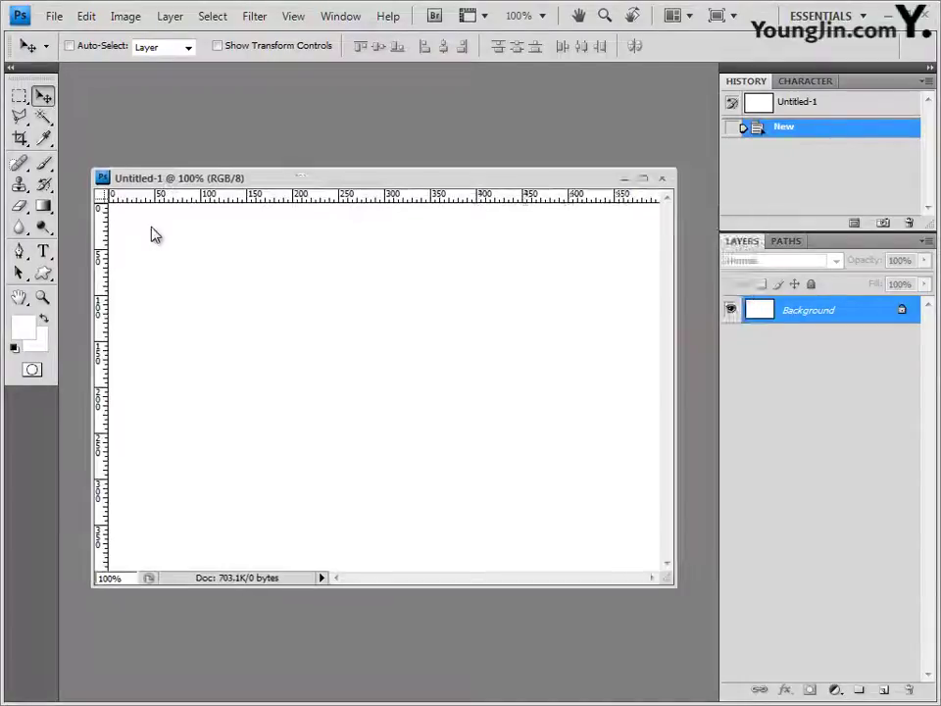
left_click_drag(155, 179, 173, 144)
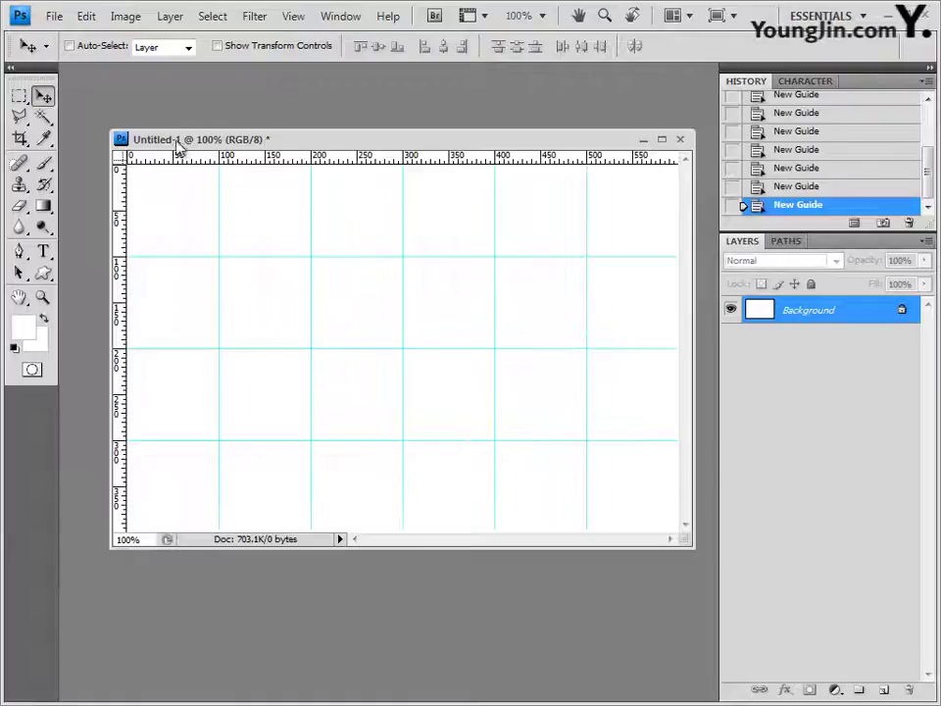
left_click_drag(180, 144, 172, 138)
Save the document in Photoshop format under the file name 3 in the GTQ folder.
left_click(57, 17)
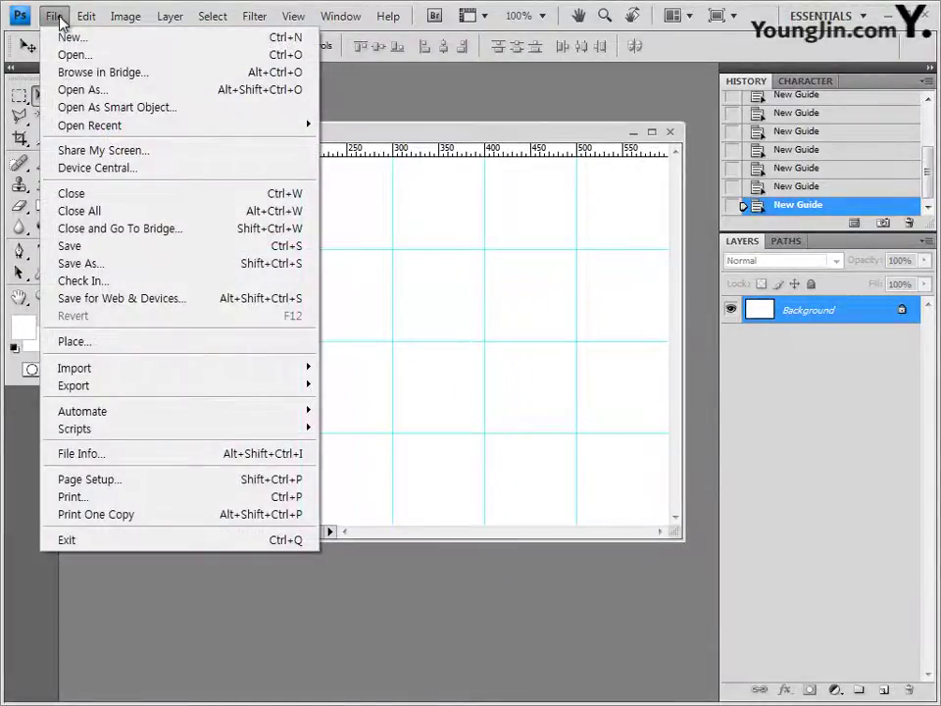
left_click(89, 250)
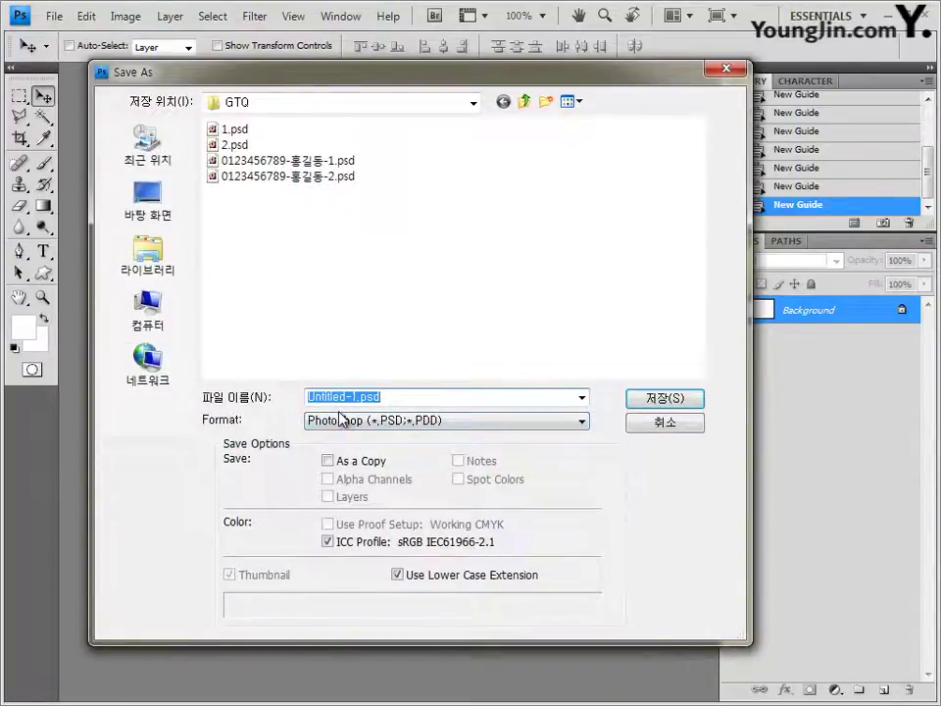
type("3")
key("Return")
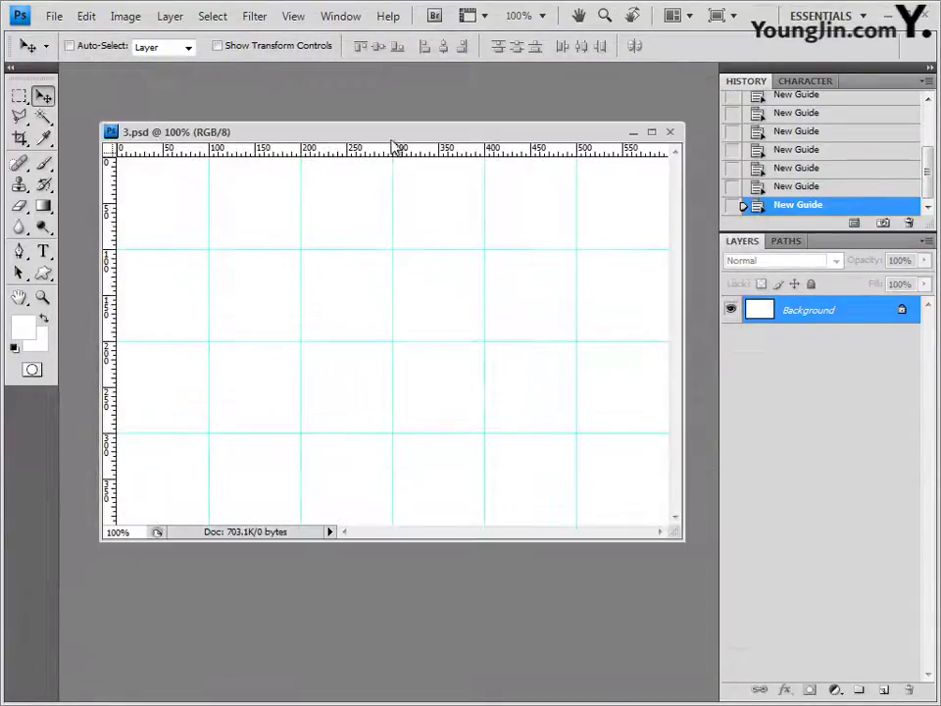
left_click_drag(392, 143, 377, 143)
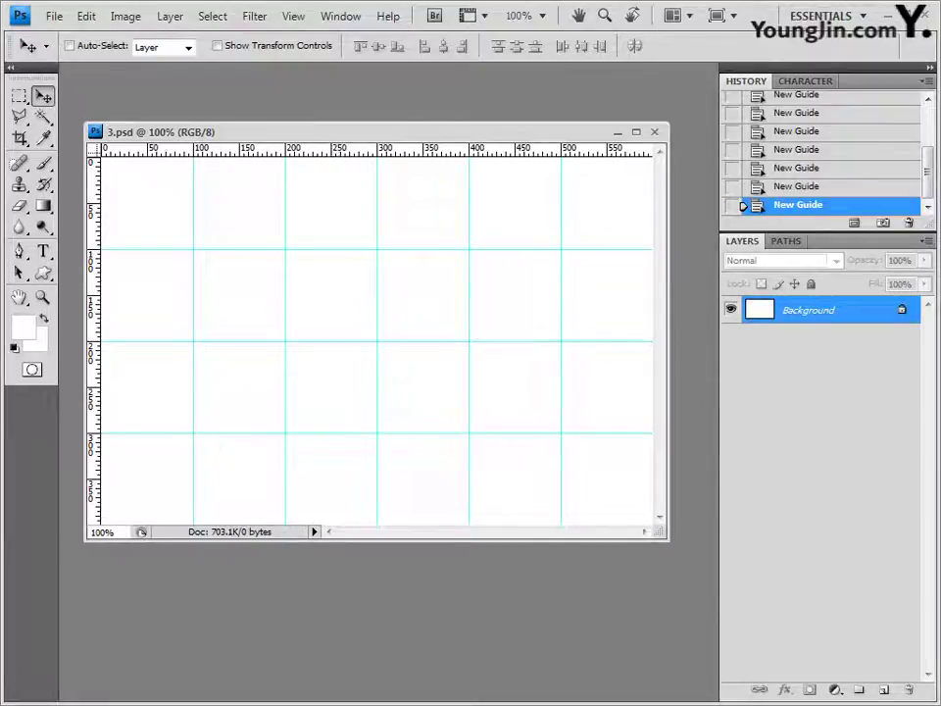
Set the foreground color to ffffcc and fill the Background layer with it.
left_click(24, 327)
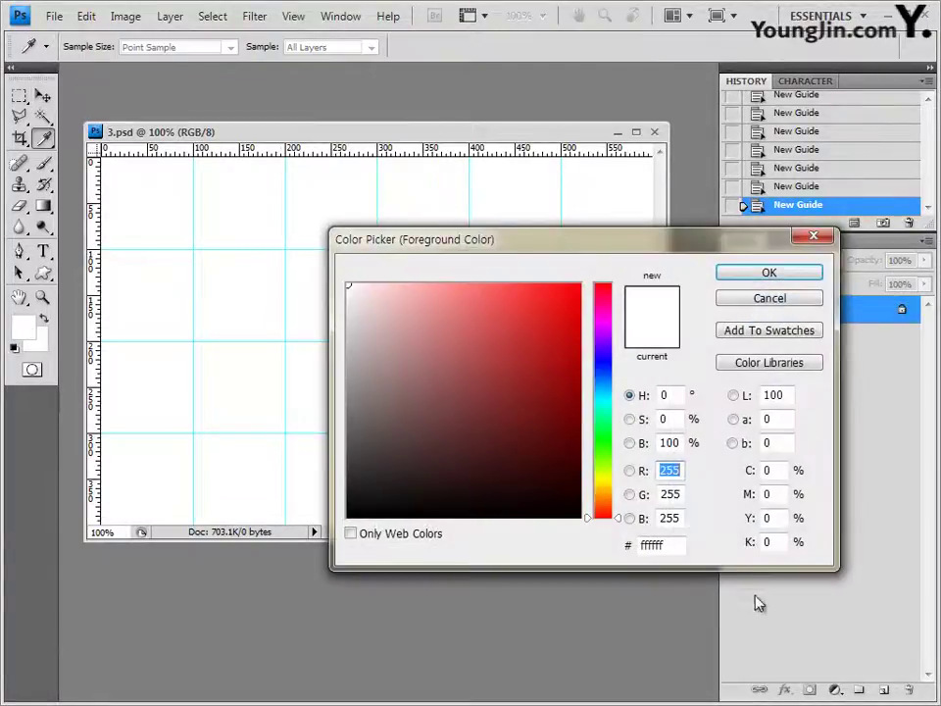
left_click(680, 547)
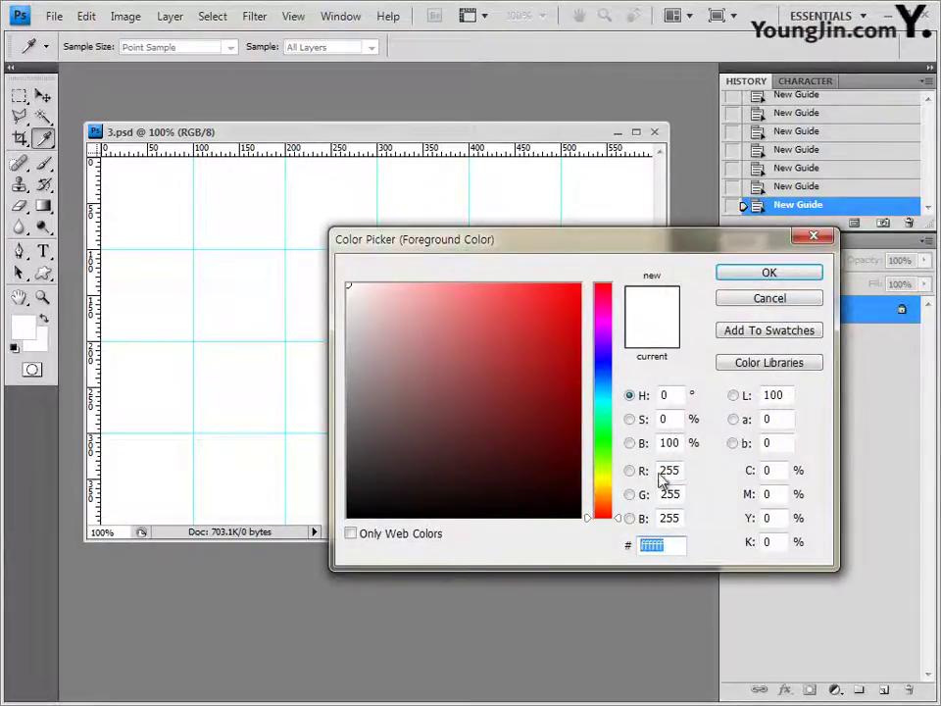
type("ffffcc")
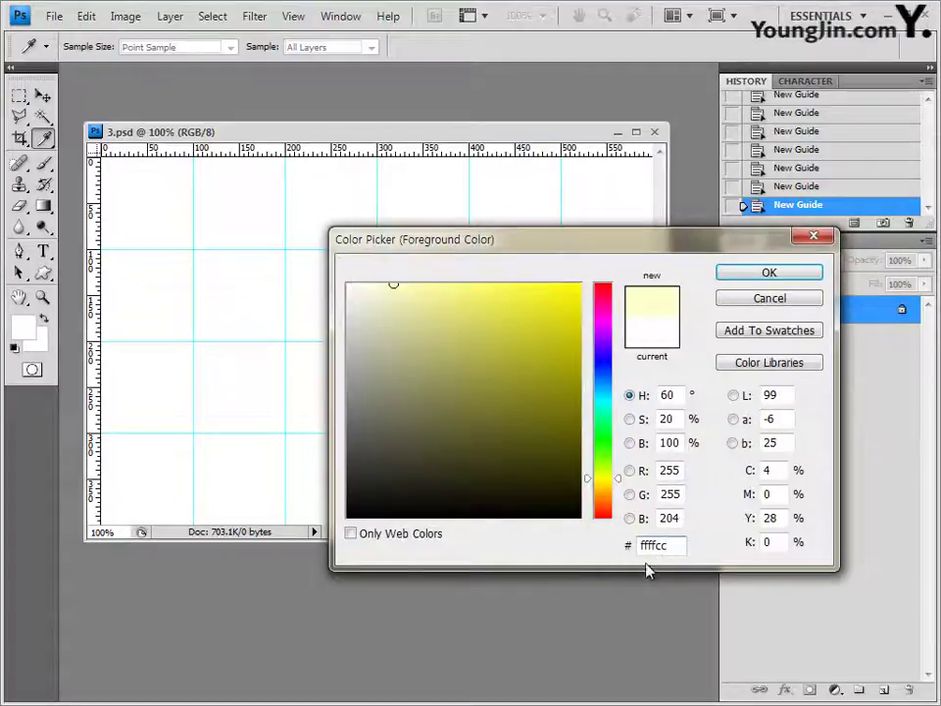
left_click(779, 276)
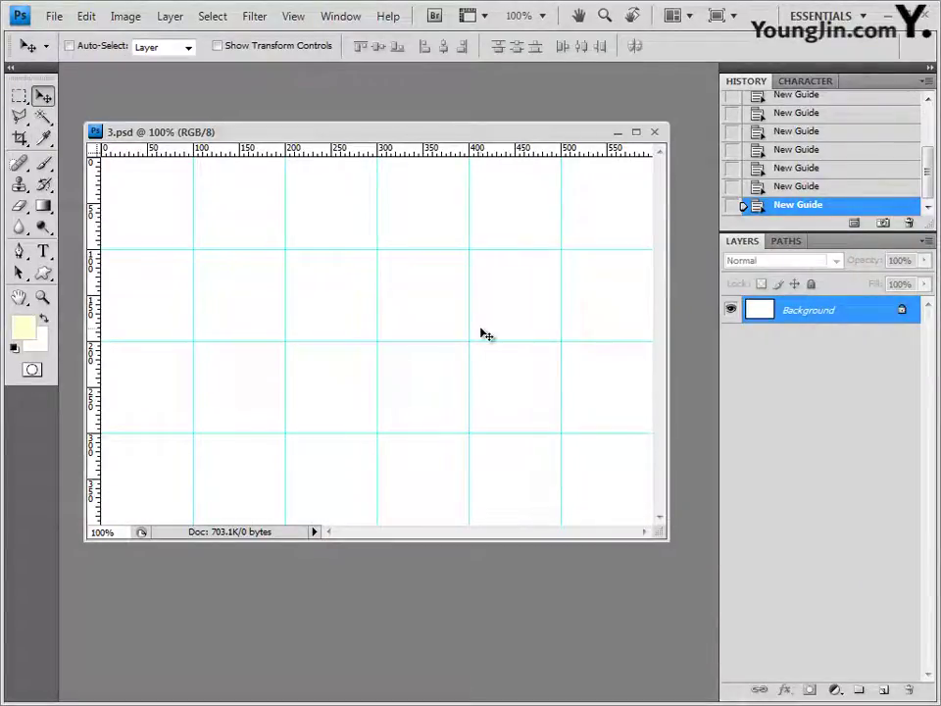
key("alt+BackSpace")
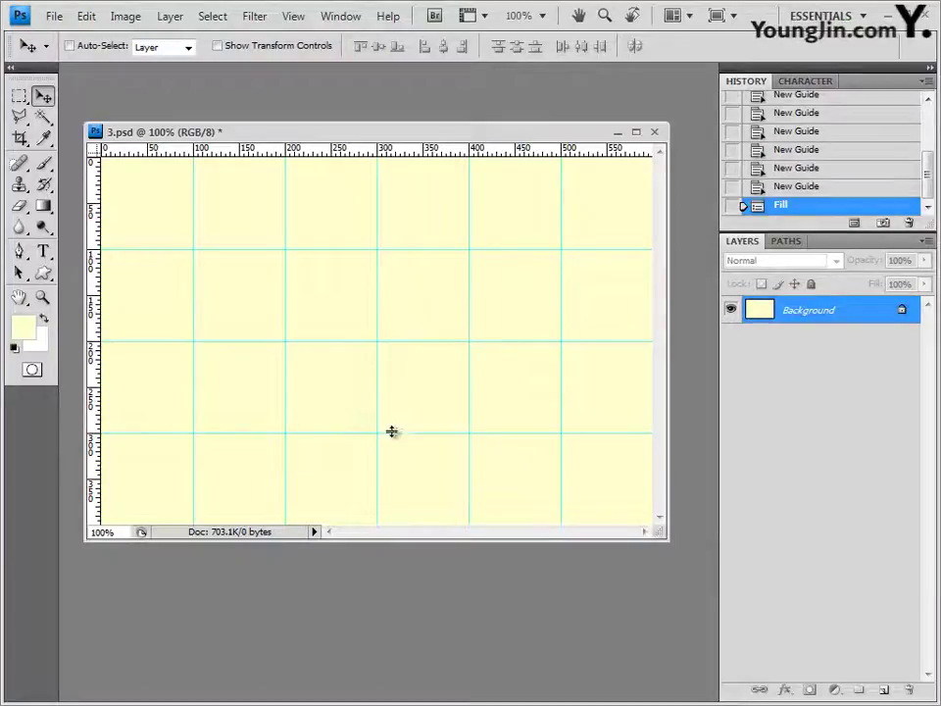
Open 1급-7.jpg from the Windows Explorer folder 기출문제02, copy the whole image and paste it into 3.psd as a new layer.
key("alt+Tab")
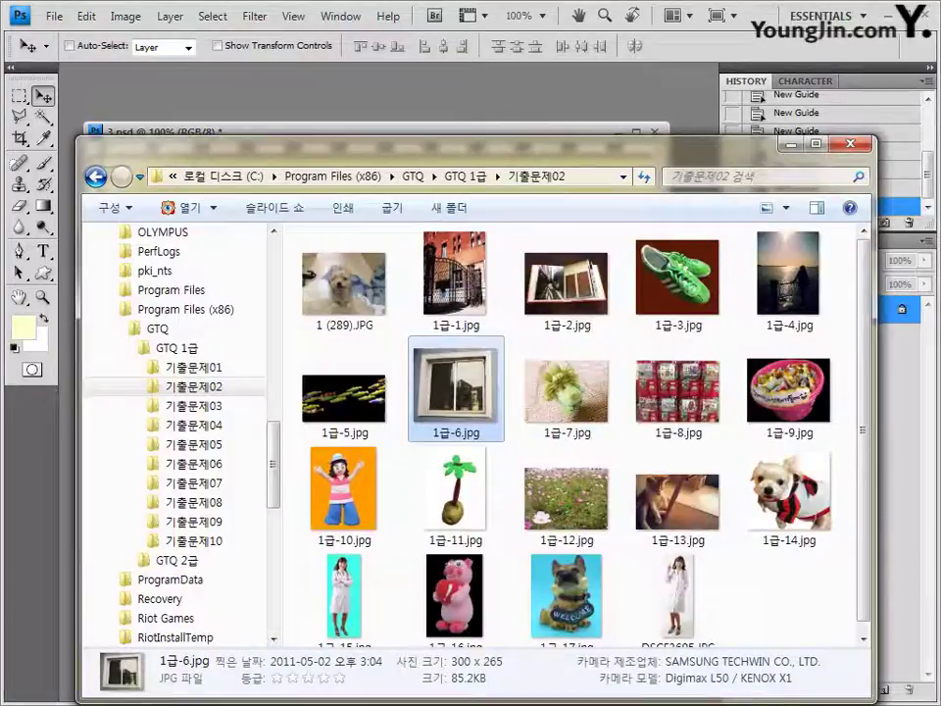
left_click_drag(608, 421, 417, 115)
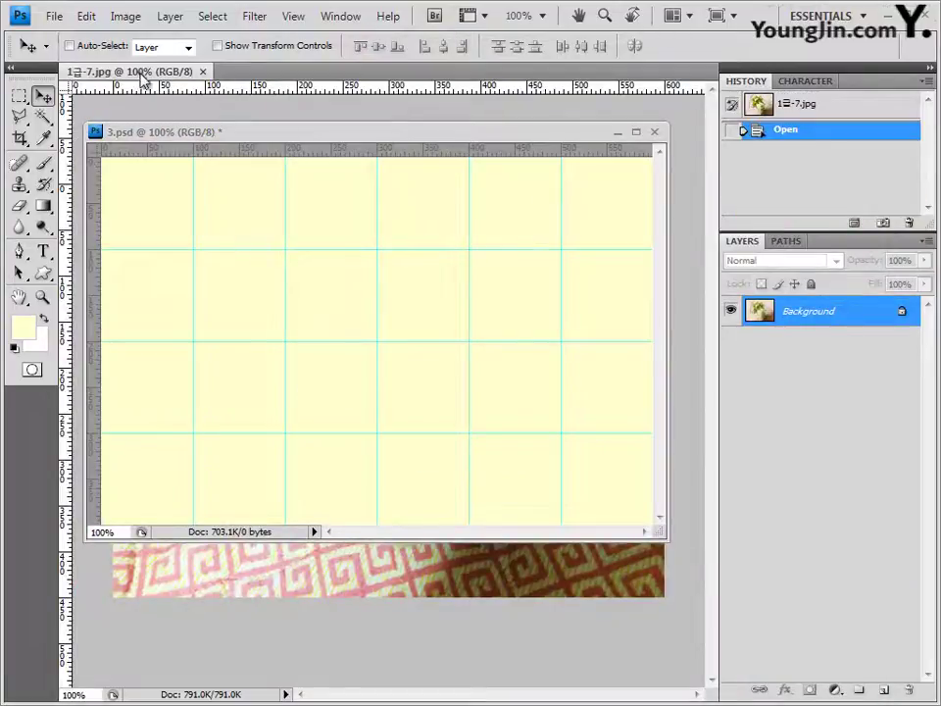
left_click_drag(105, 71, 257, 255)
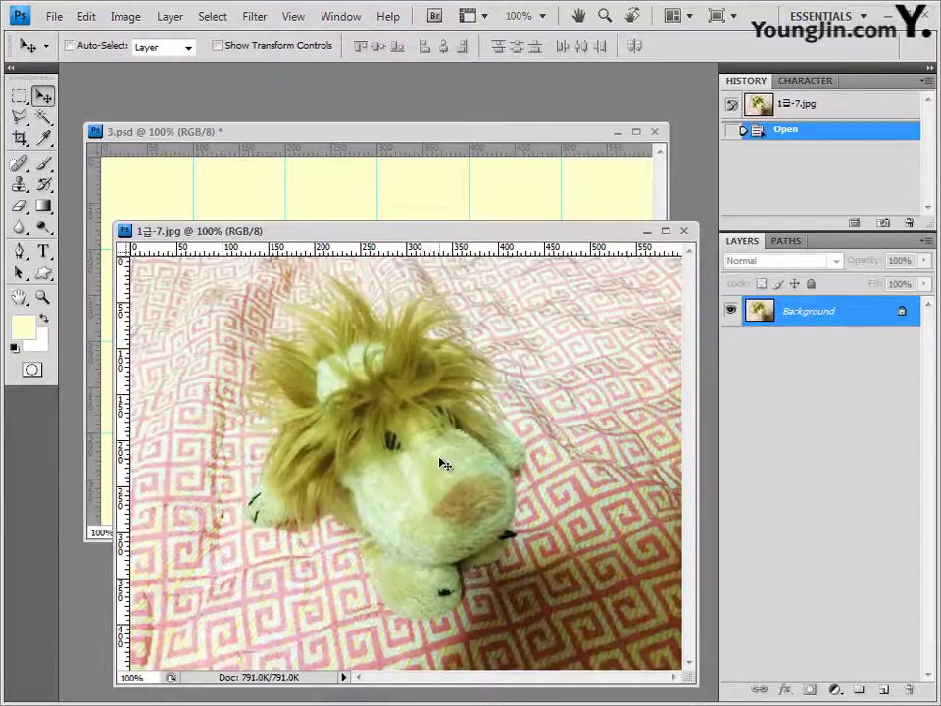
key("ctrl+a")
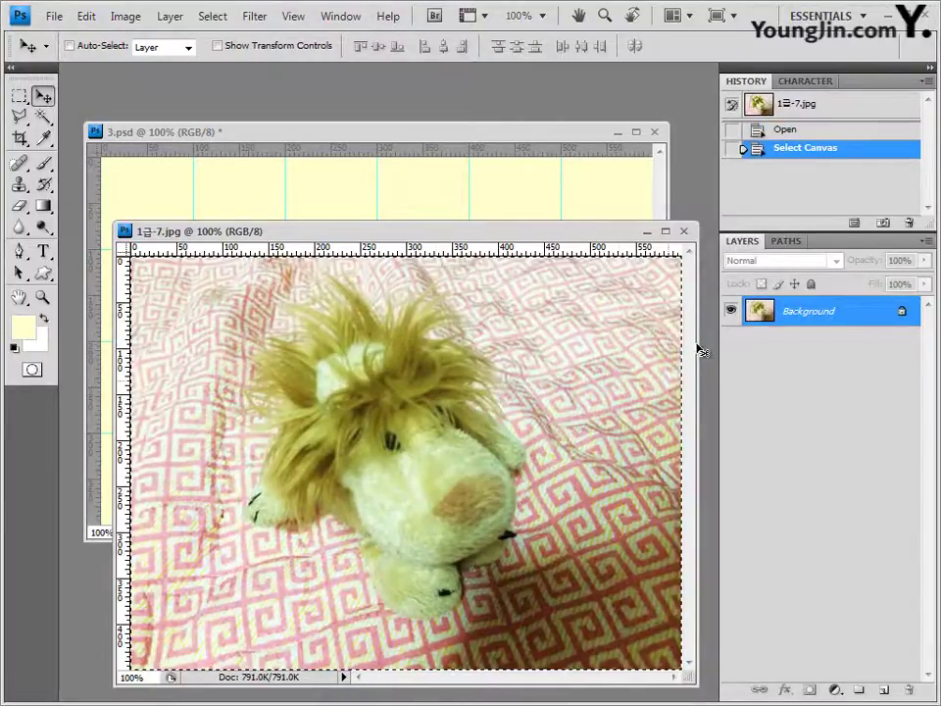
left_click(683, 231)
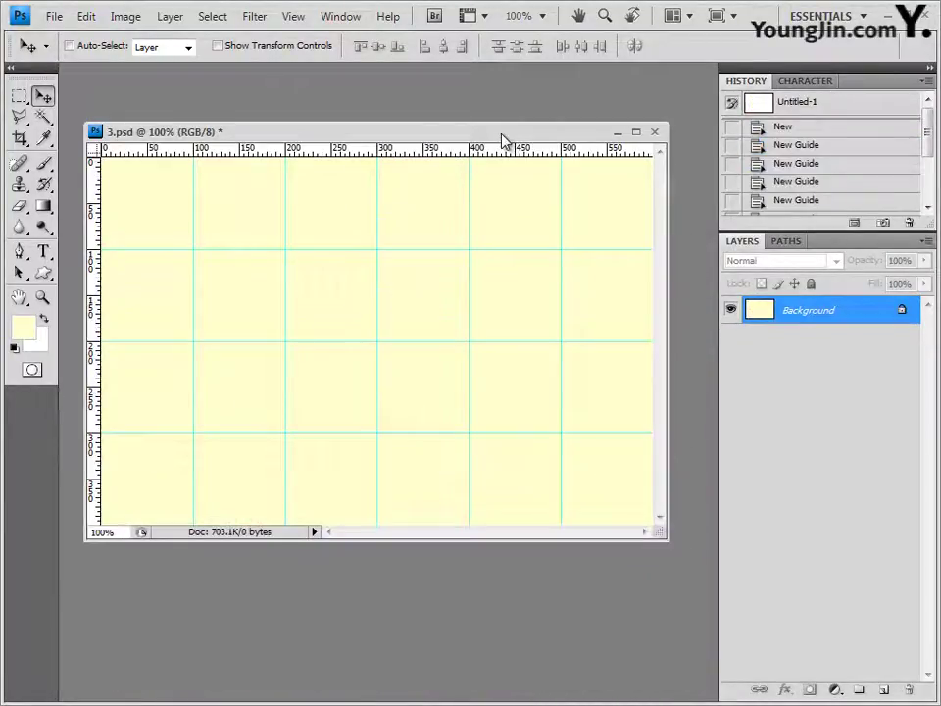
key("ctrl+v")
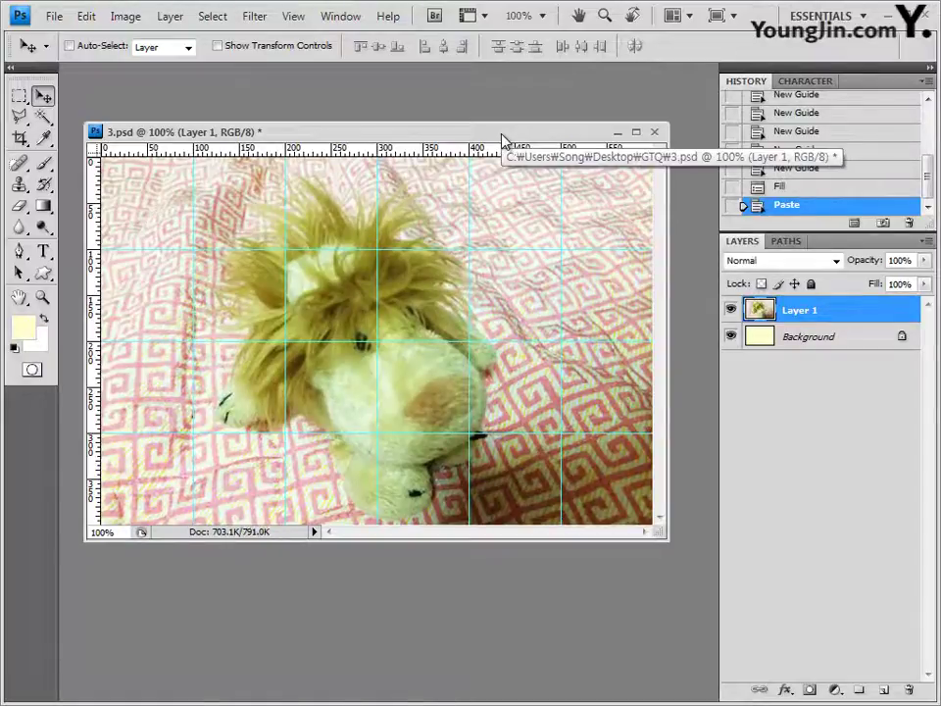
Set the lion doll layer's blend mode to Luminosity and its opacity to 60%.
left_click(836, 262)
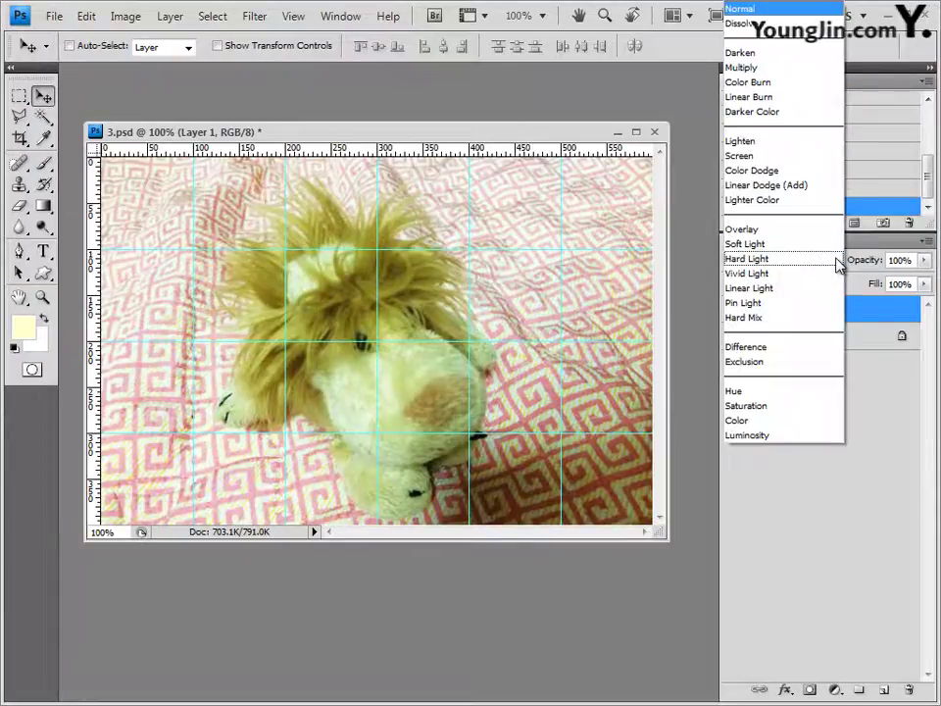
left_click(765, 439)
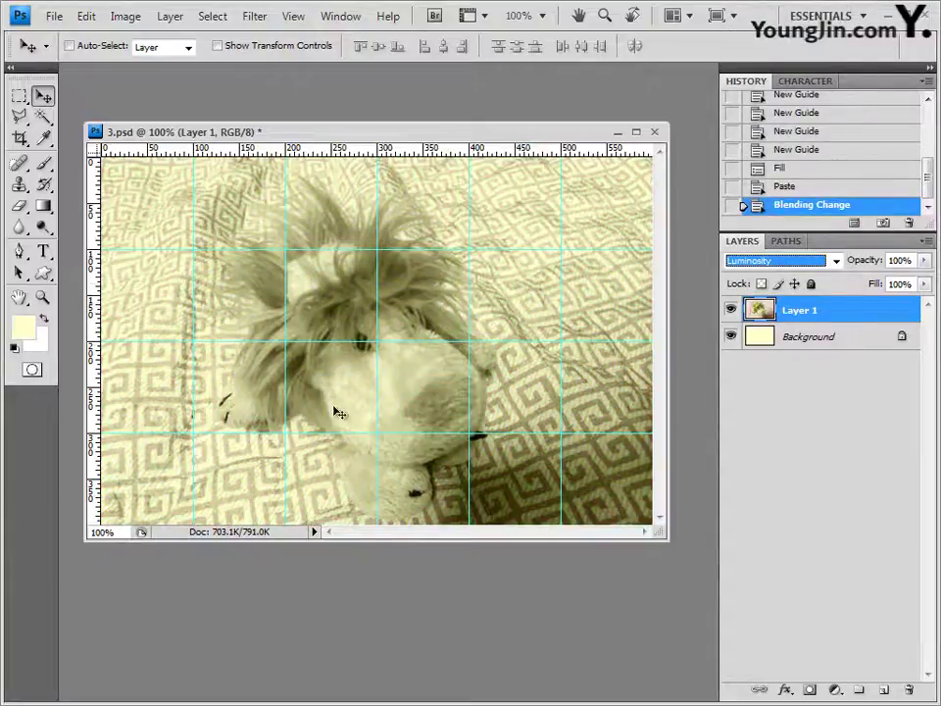
left_click(911, 259)
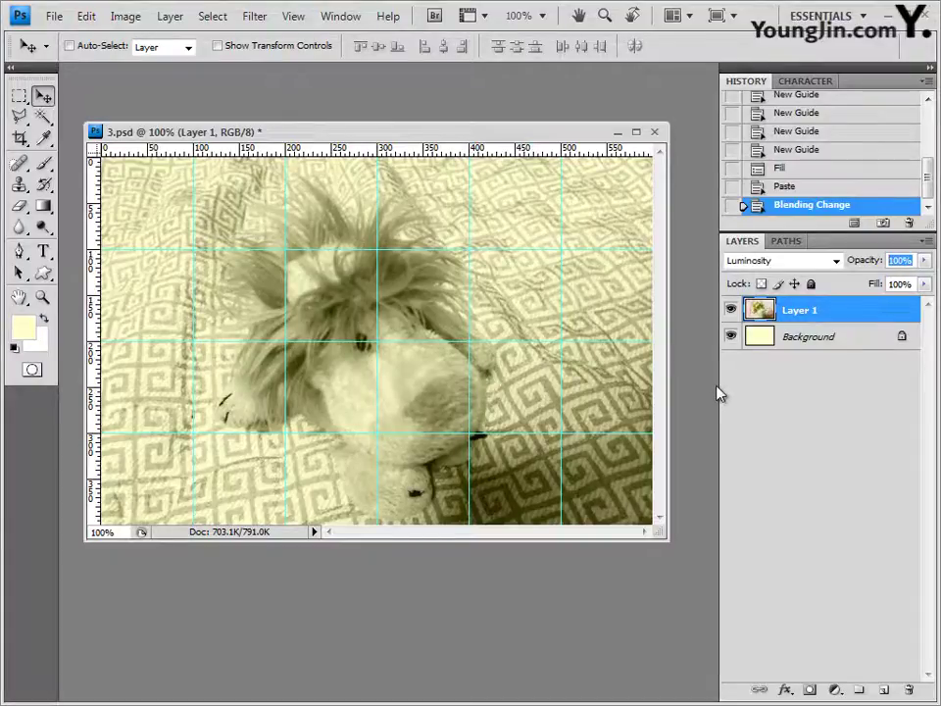
type("60")
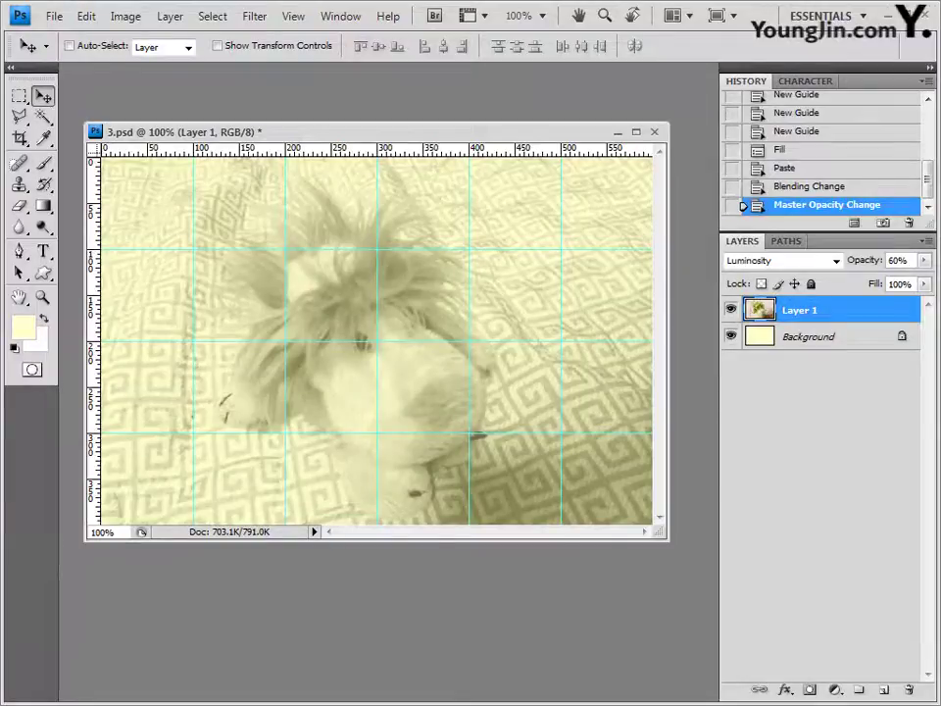
Open 1급-8.jpg from the Windows Explorer folder, copy the whole image and paste it into 3.psd above the doll layer.
key("alt+Tab")
left_click_drag(676, 392, 70, 124)
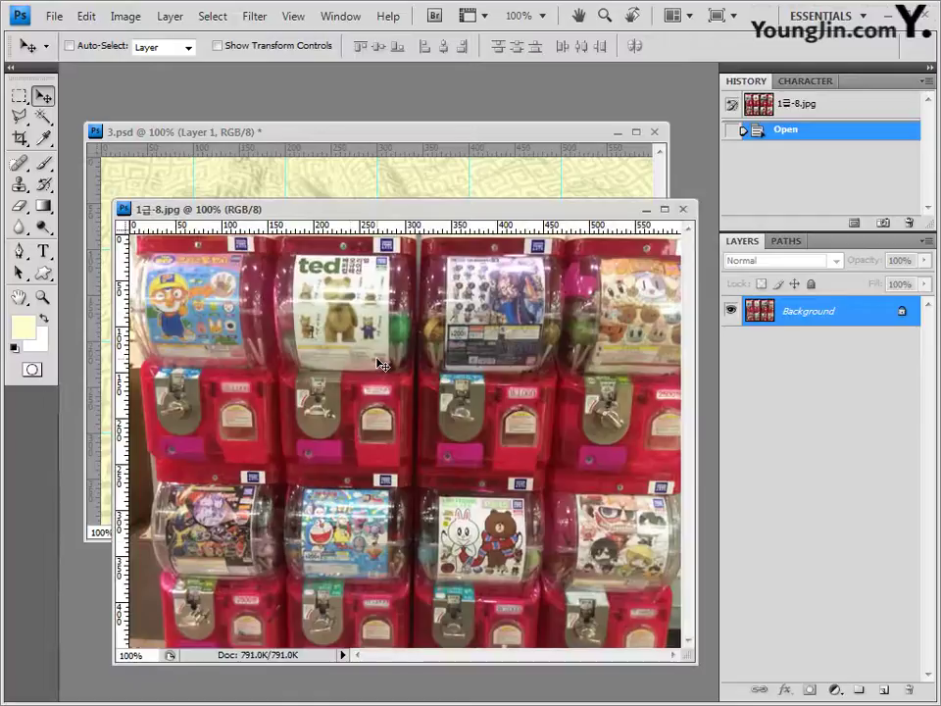
key("ctrl+a")
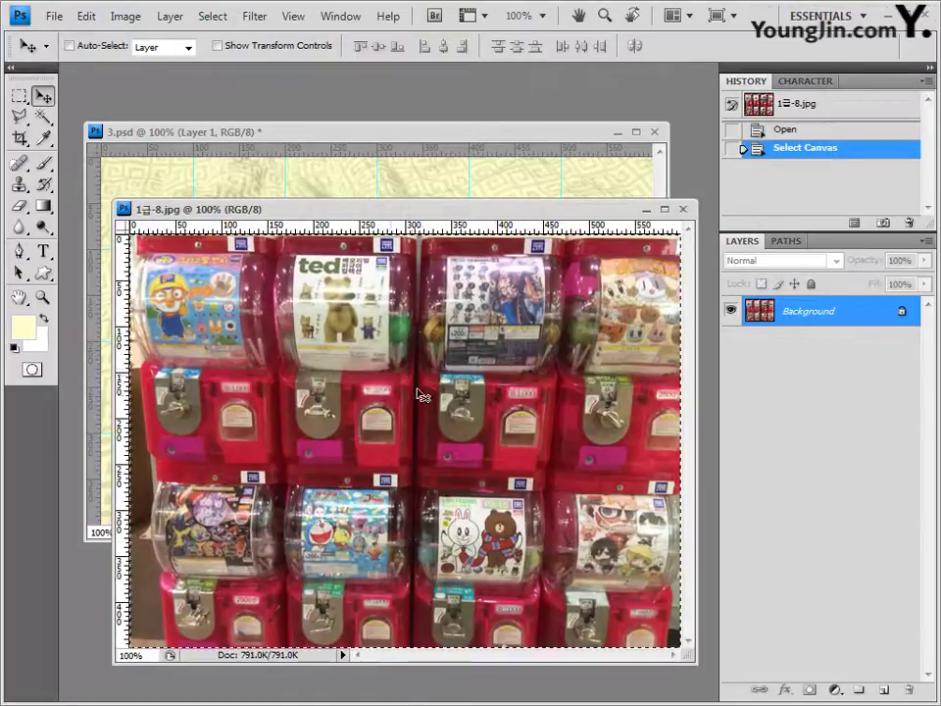
left_click(683, 209)
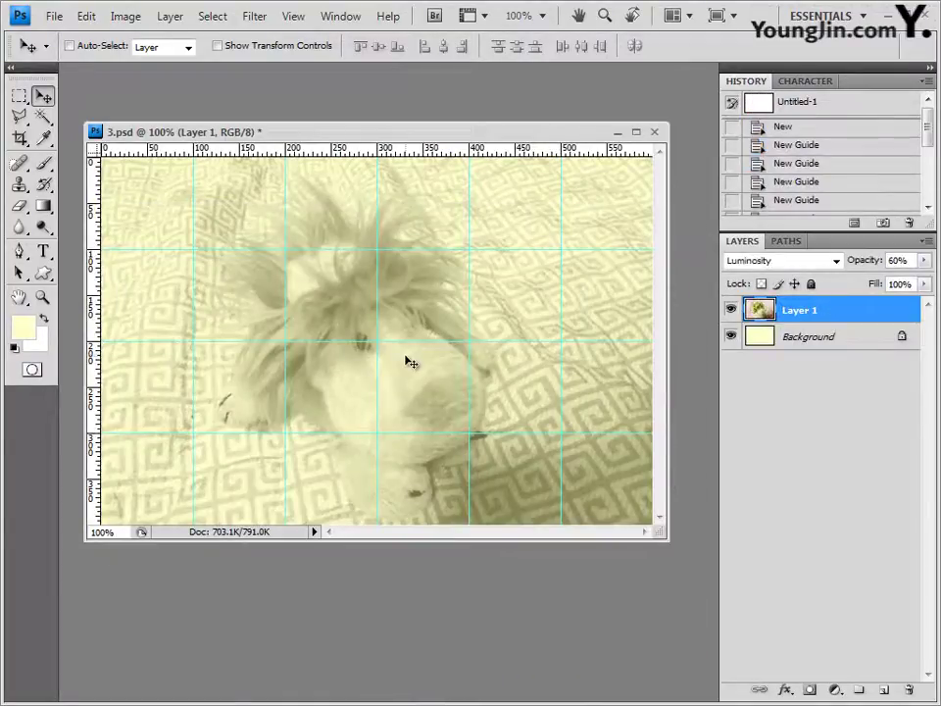
key("ctrl+v")
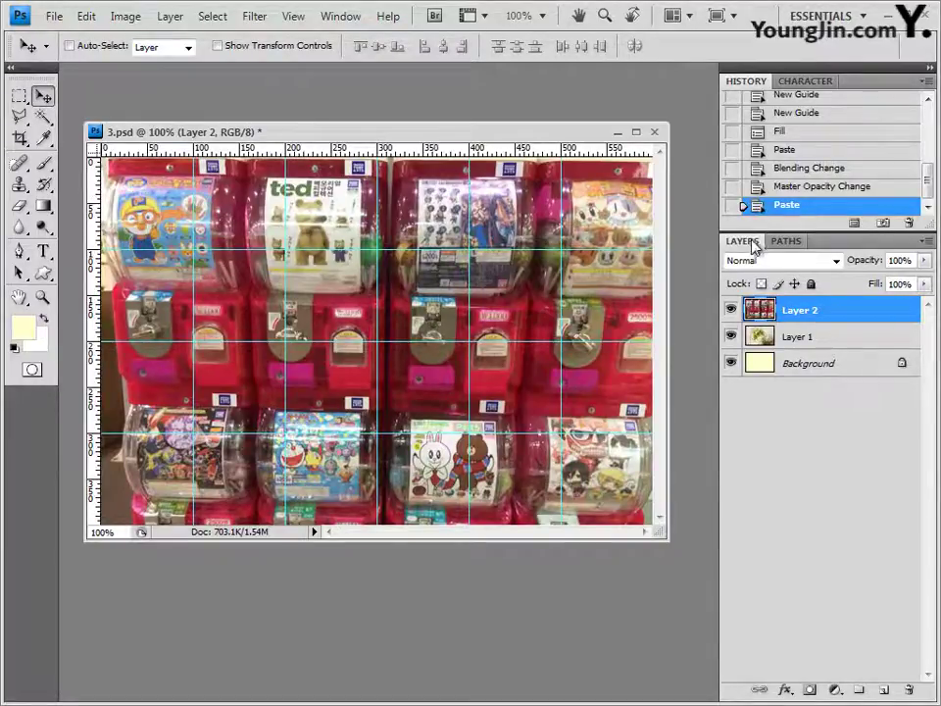
Set the capsule machine layer's blend mode to Vivid Light and add a layer mask to it.
left_click(832, 262)
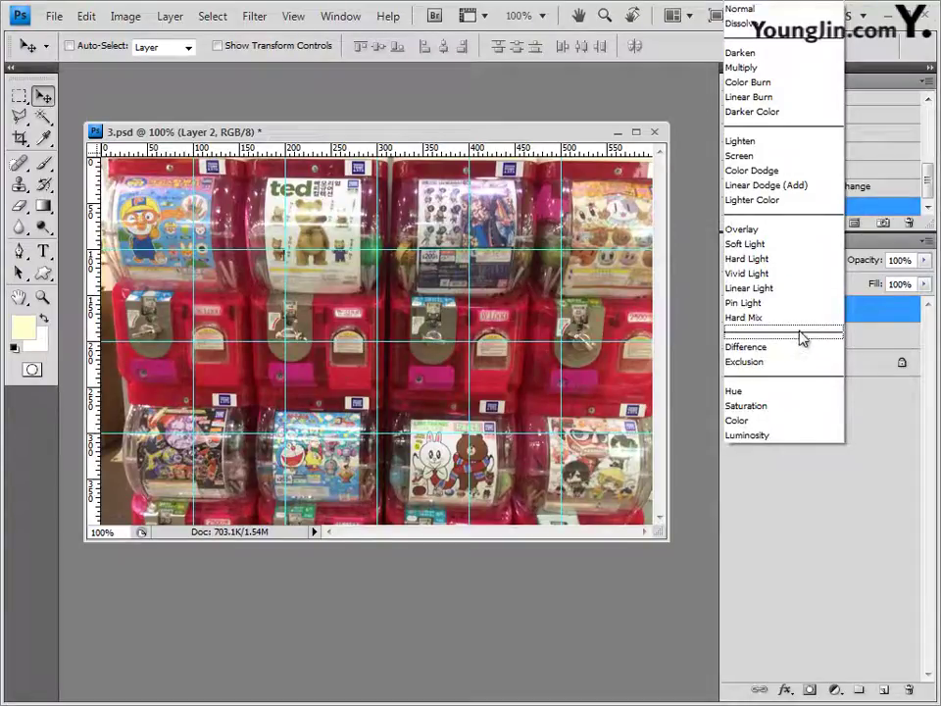
left_click(762, 275)
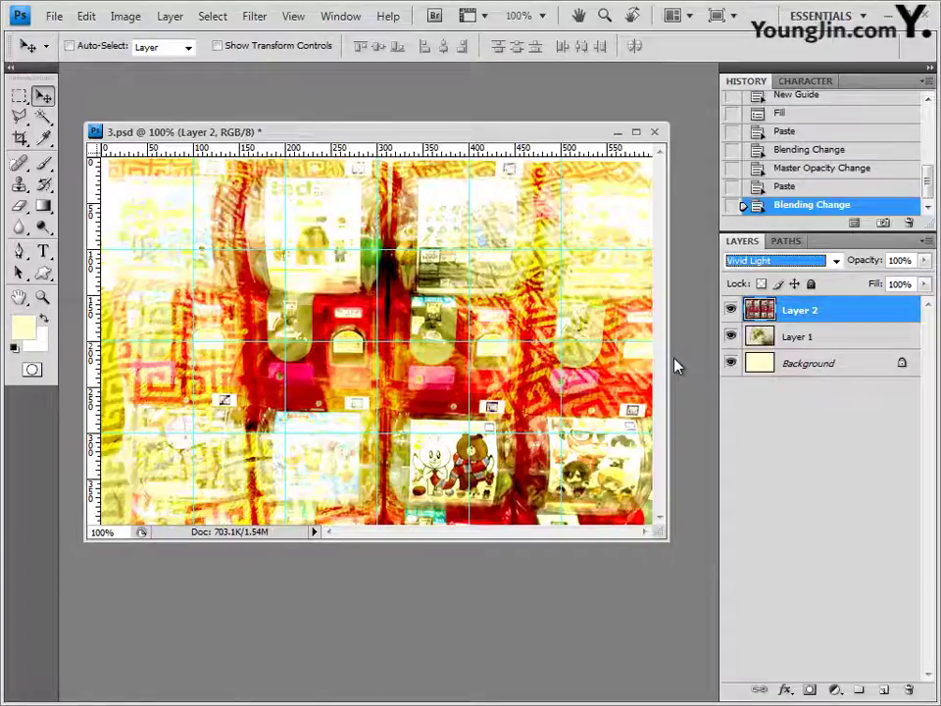
left_click(807, 690)
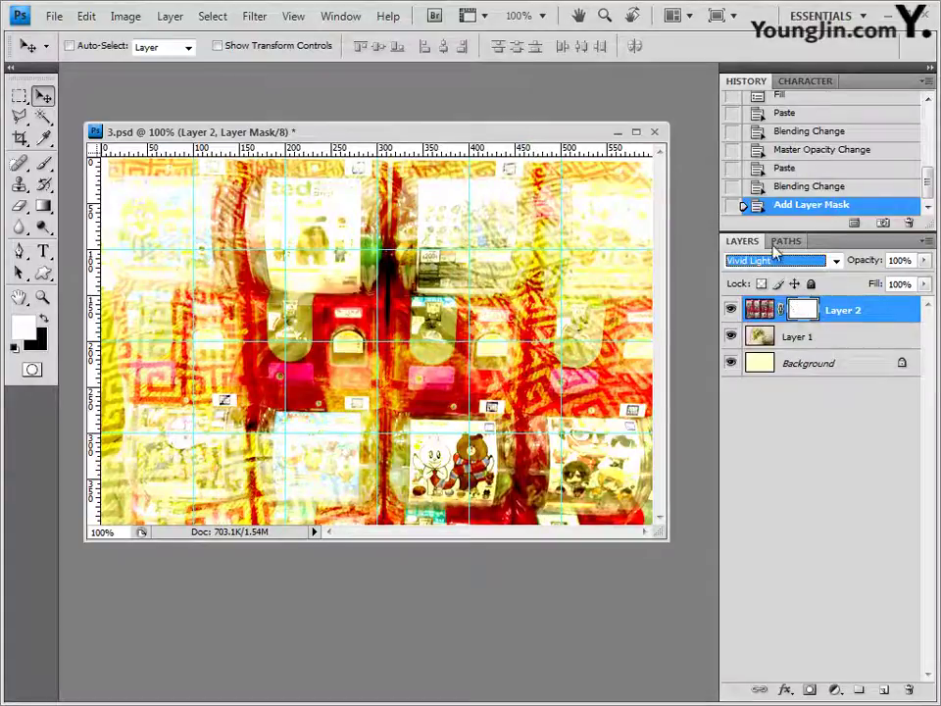
Set the Gradient tool to the Foreground to Background preset, running from white to black.
left_click(45, 209)
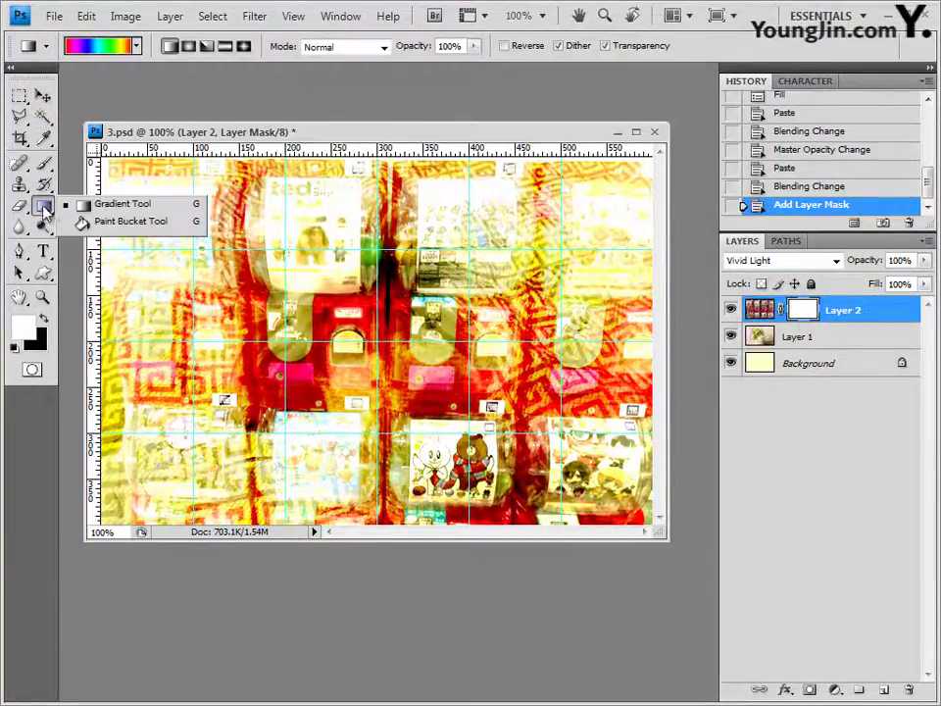
left_click(88, 79)
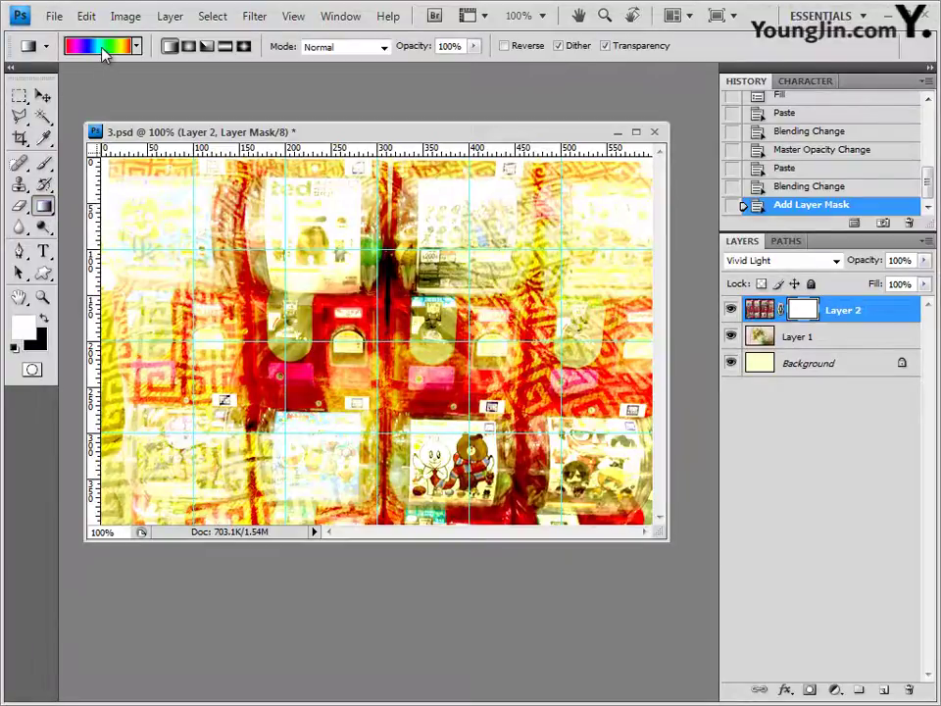
left_click(103, 51)
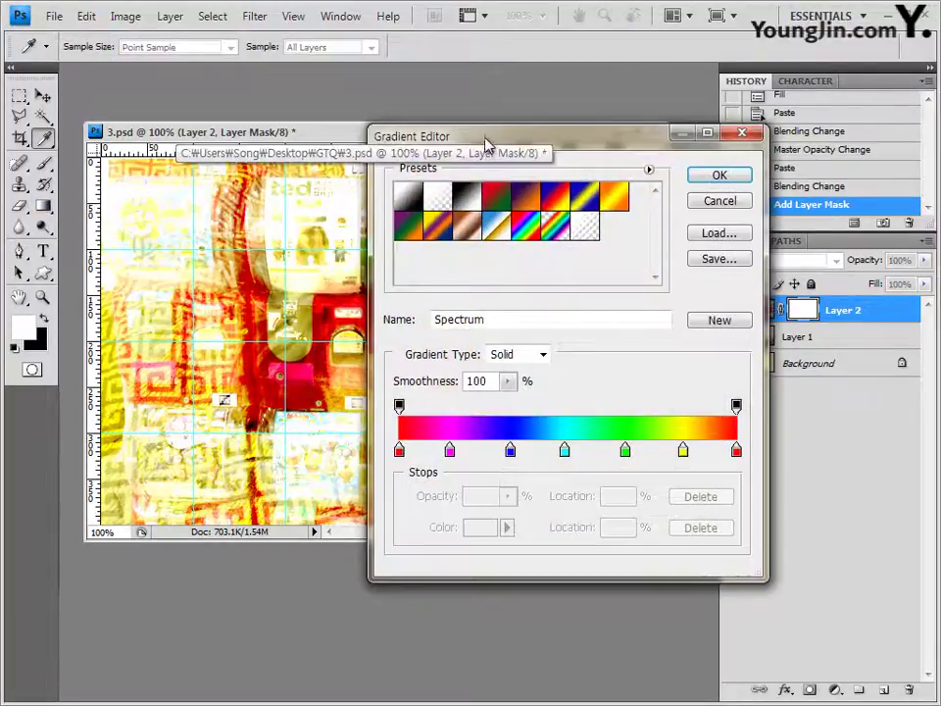
left_click_drag(485, 144, 467, 163)
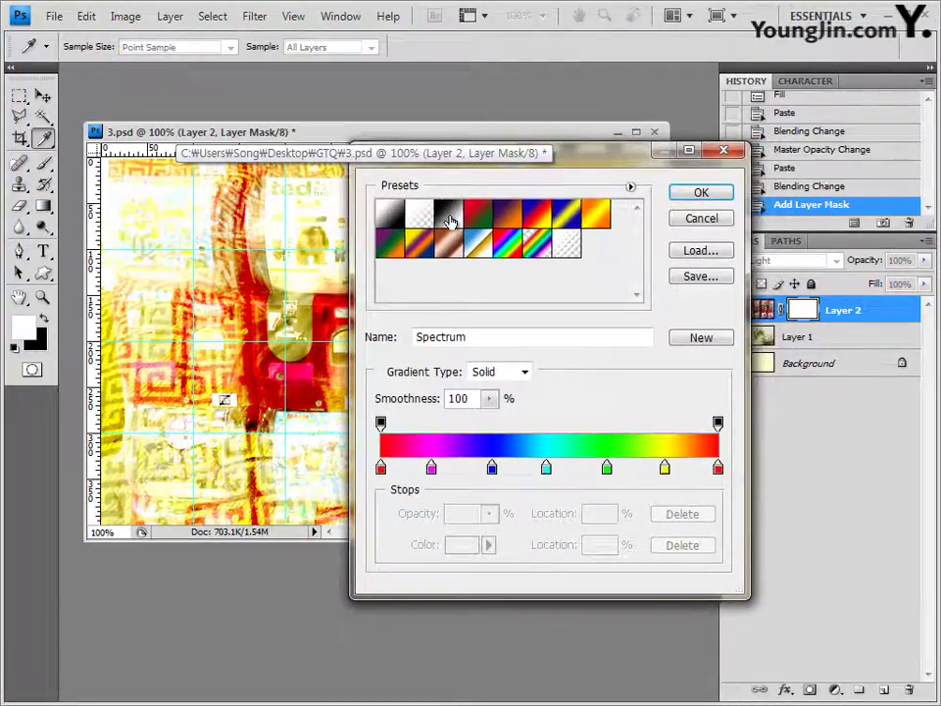
left_click(447, 217)
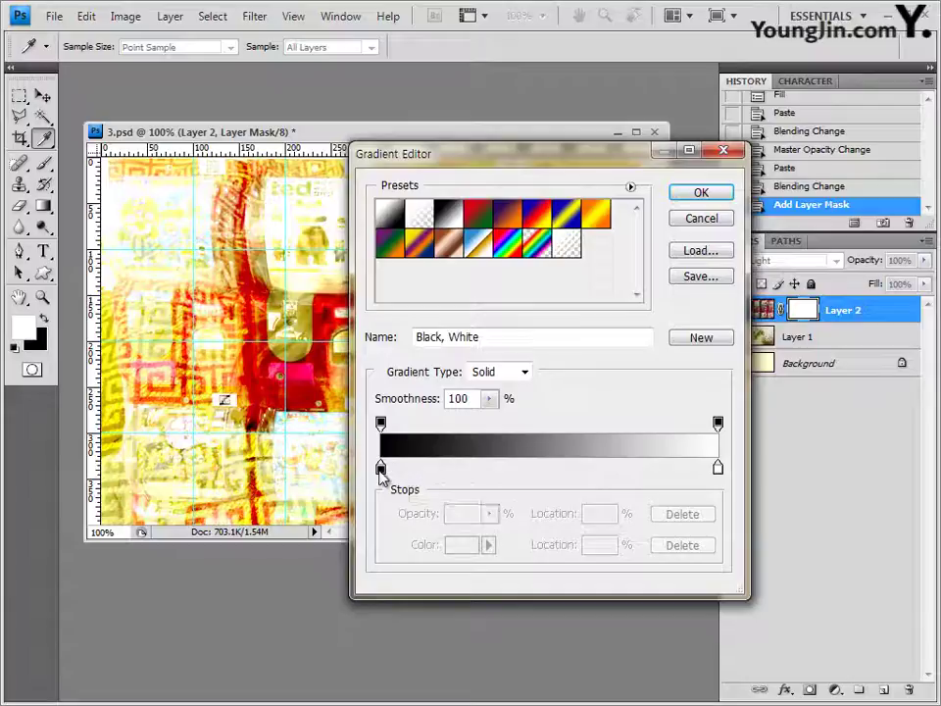
left_click(382, 467)
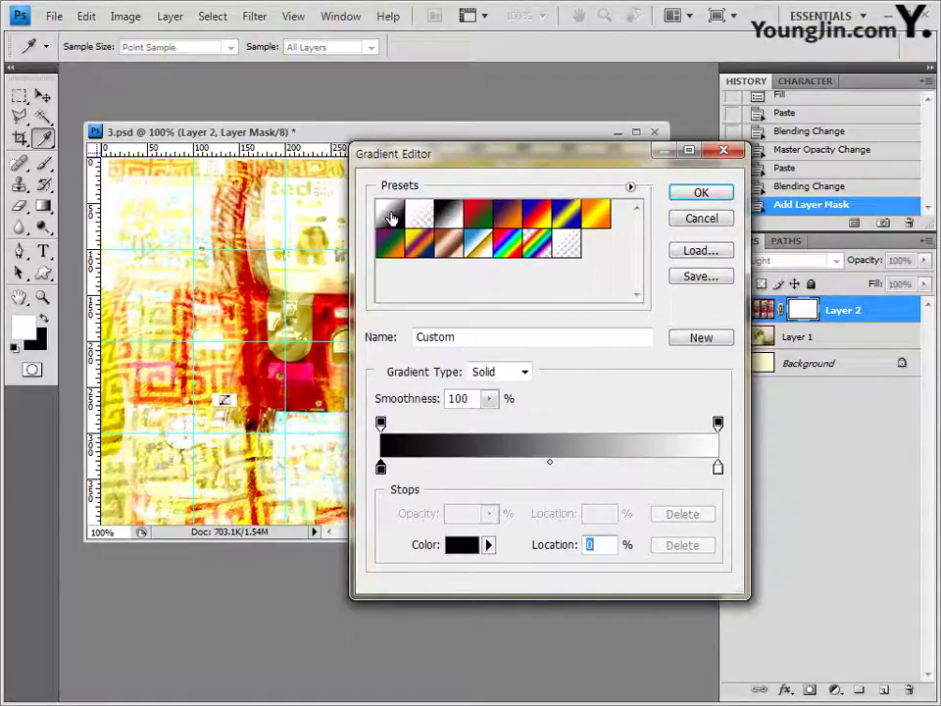
left_click(391, 215)
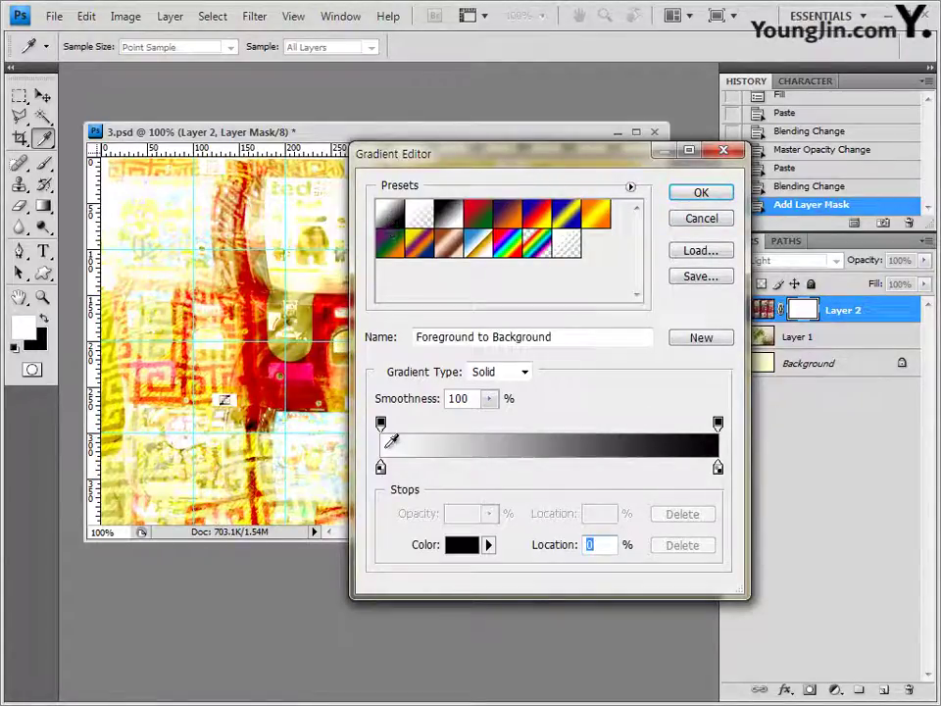
left_click(714, 196)
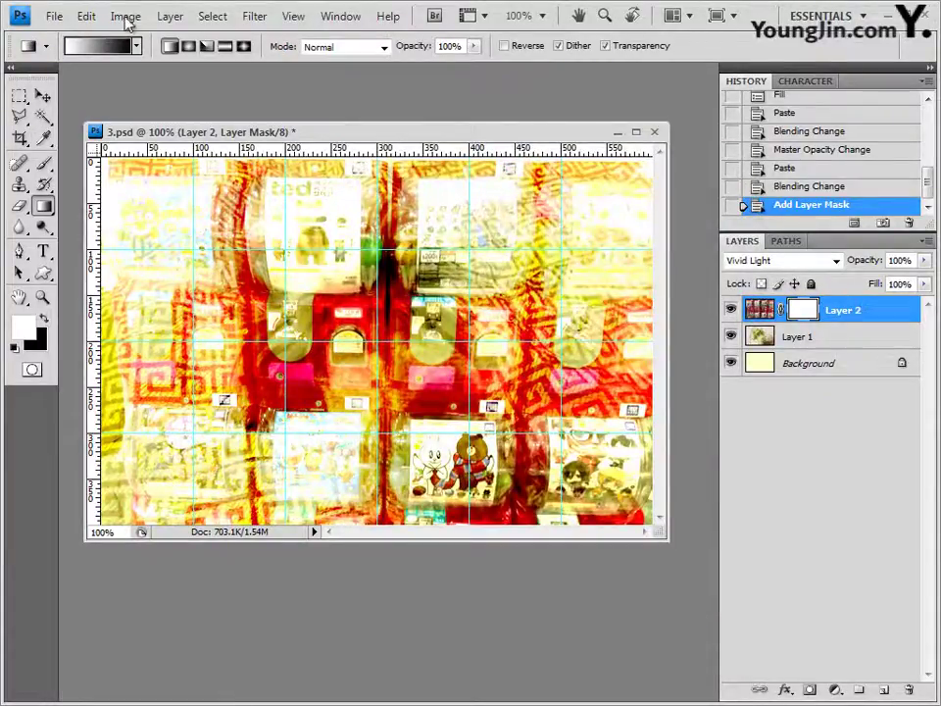
Check the gradient's end stops and the foreground and background colour values for the mask gradient.
left_click(120, 49)
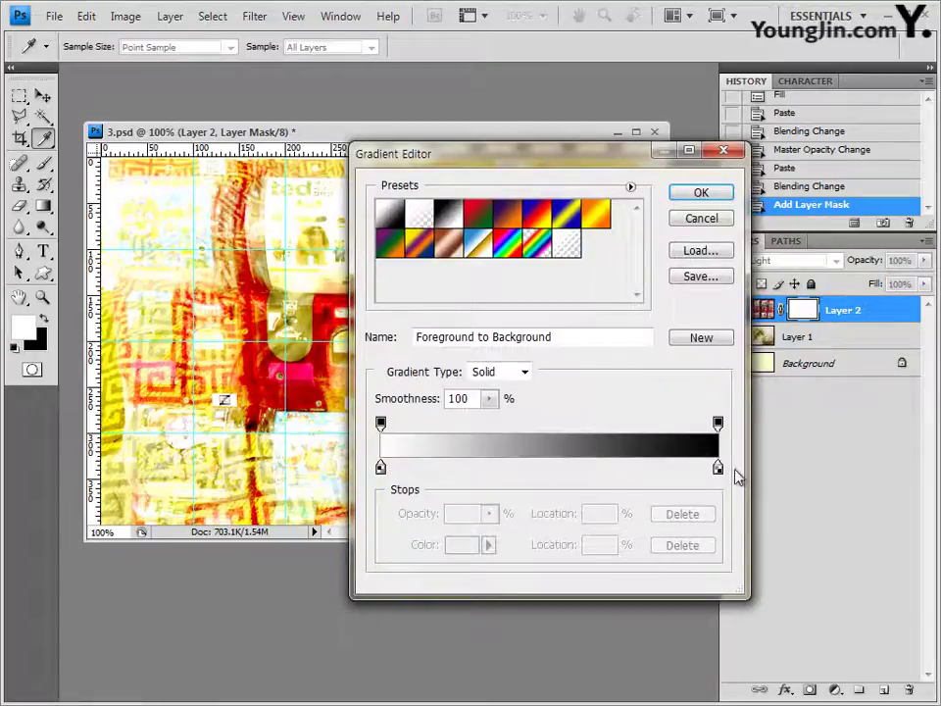
left_click(704, 192)
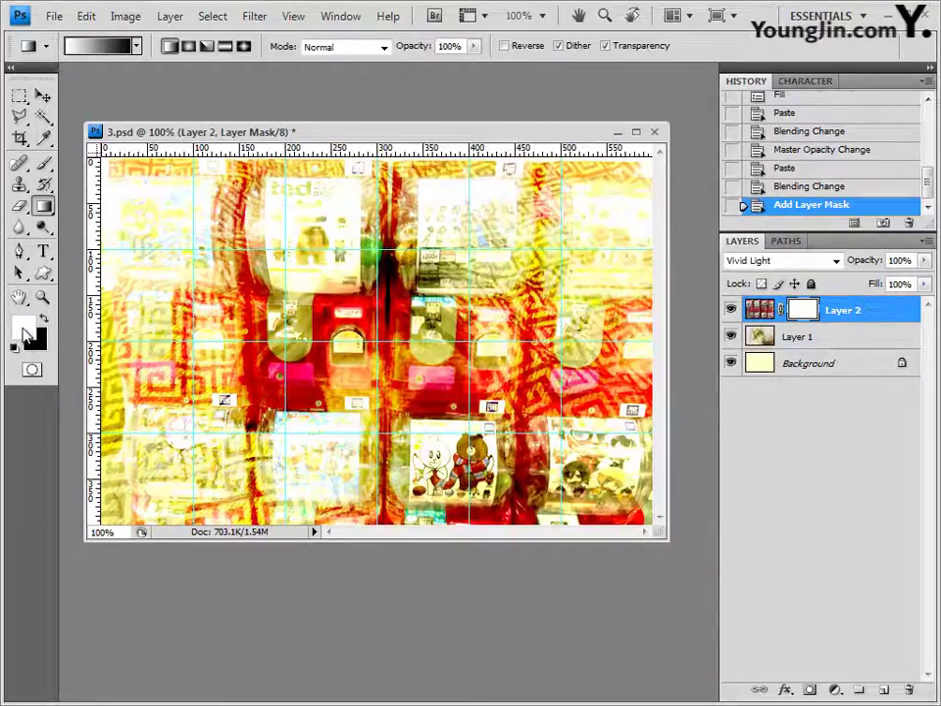
left_click(24, 326)
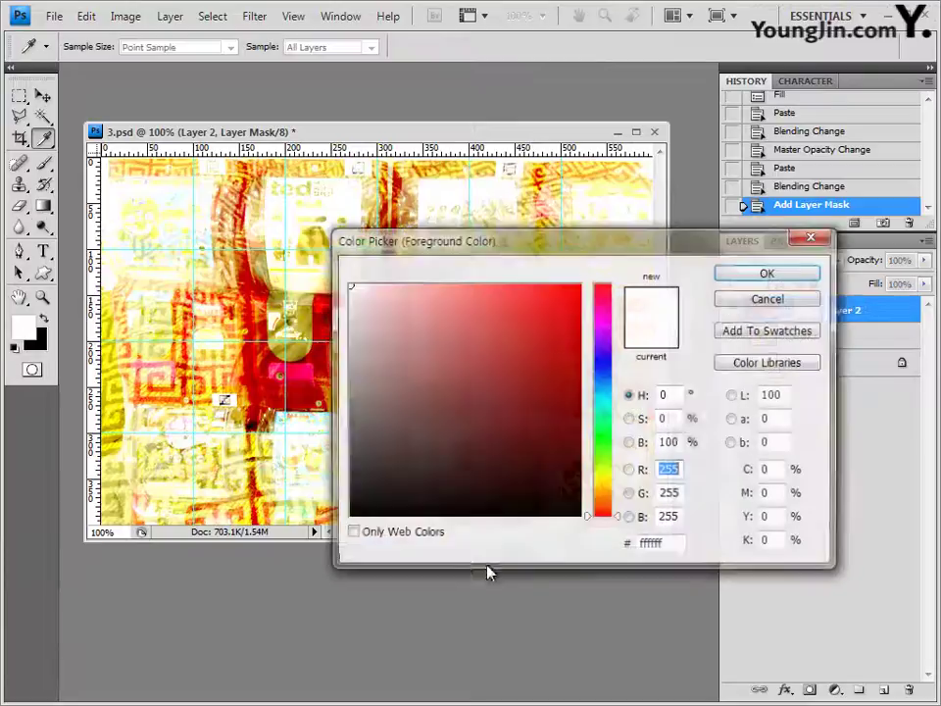
left_click(670, 546)
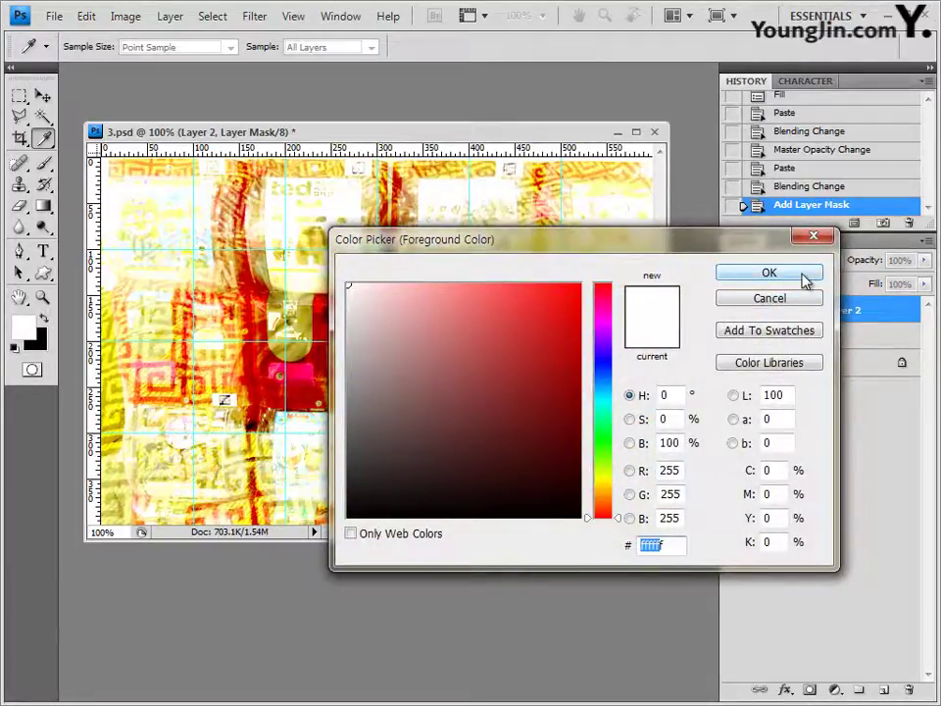
left_click(803, 278)
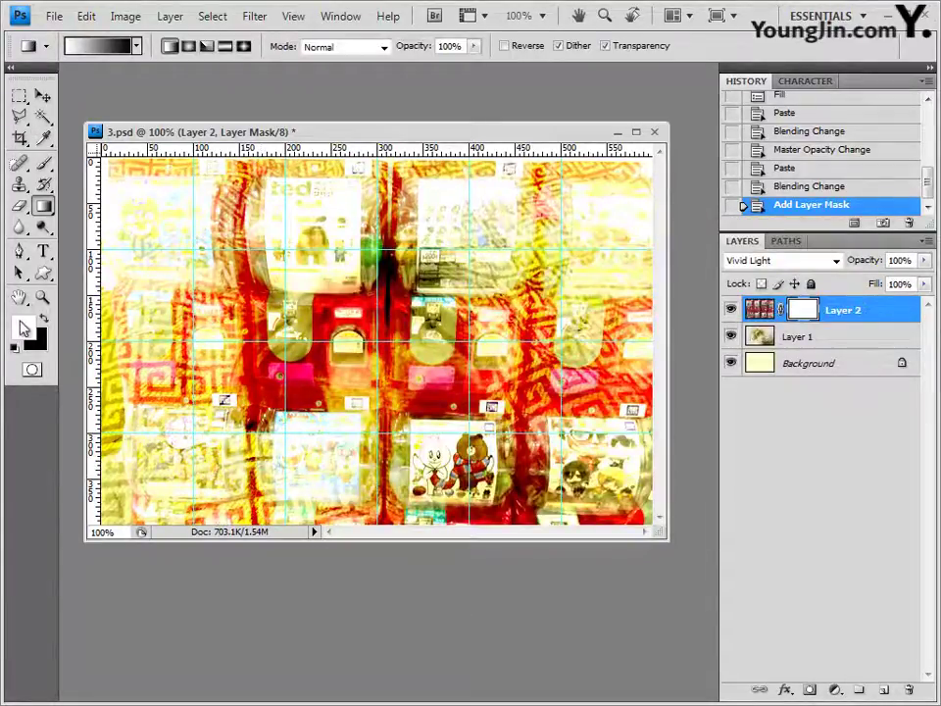
left_click(37, 340)
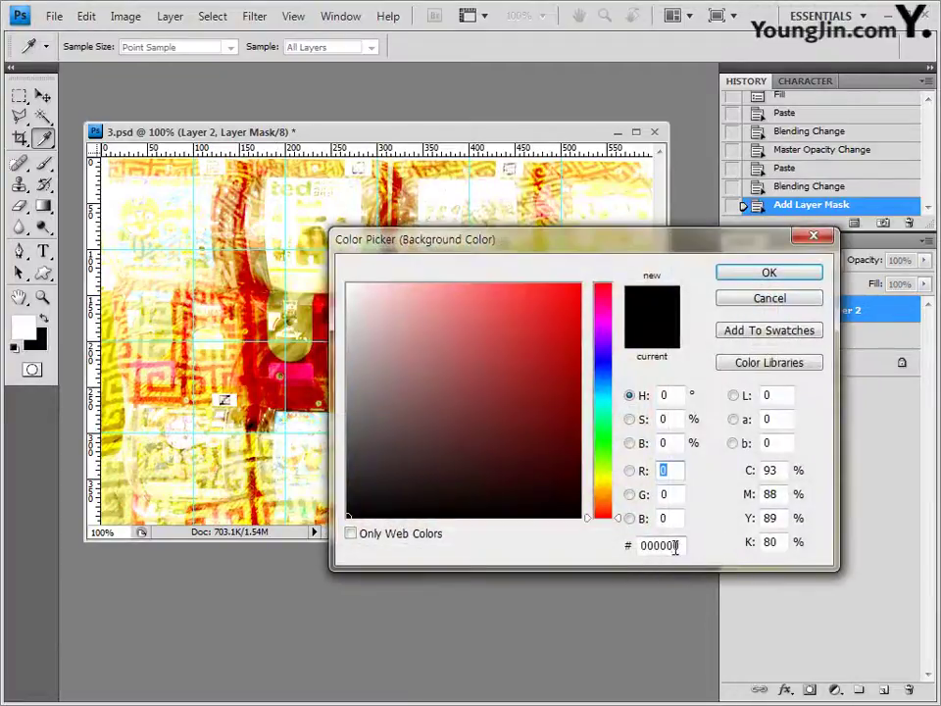
left_click(783, 274)
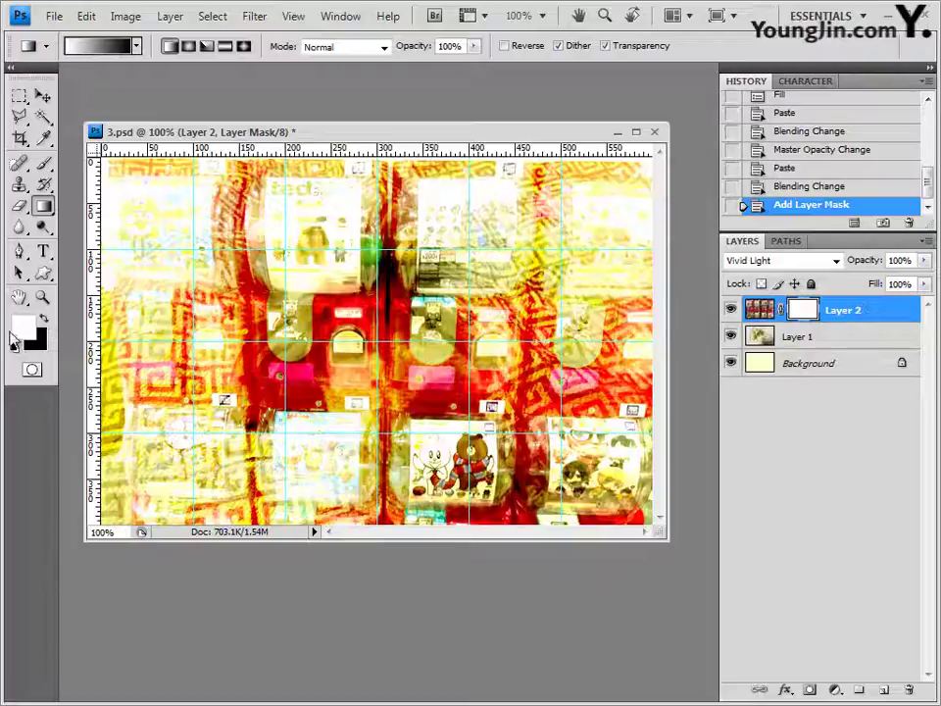
left_click(44, 319)
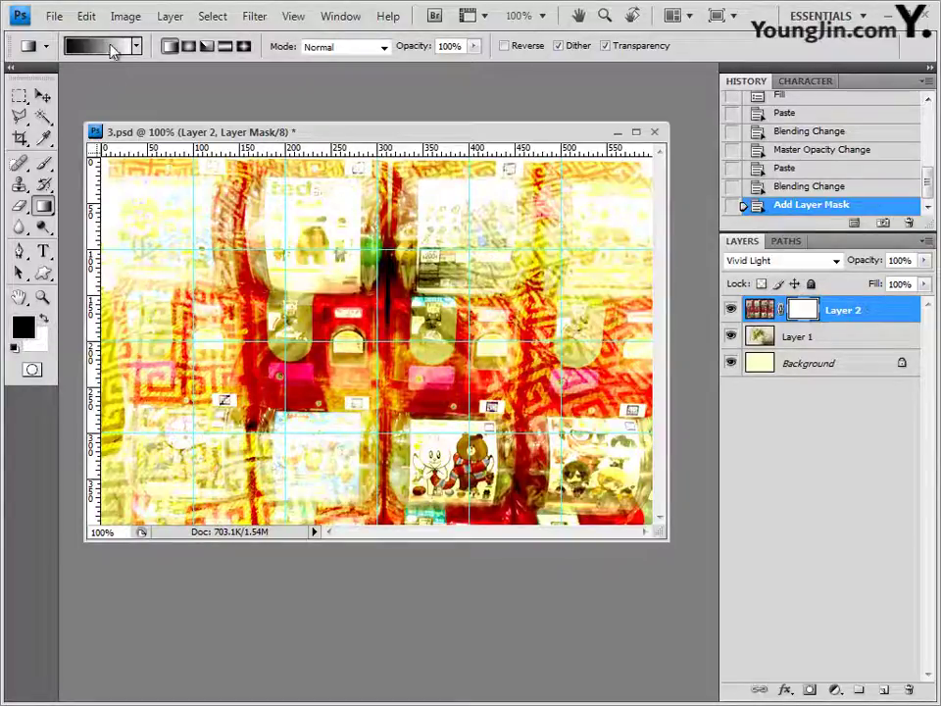
left_click(43, 319)
left_click(98, 46)
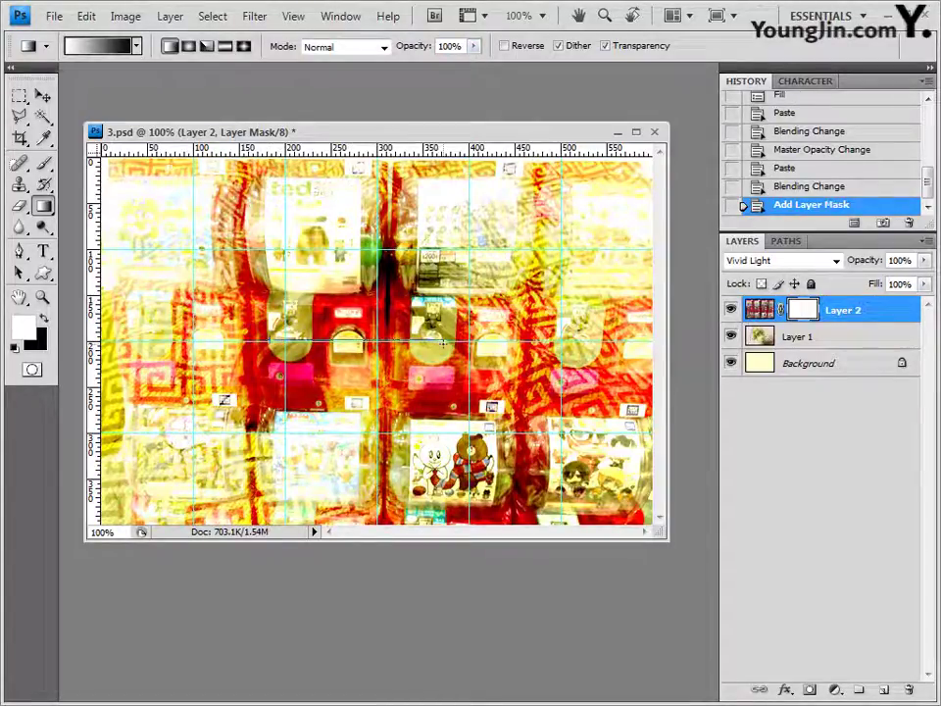
Apply horizontal white-to-black linear gradients to the capsule machine layer's mask, redrawing them until the layer fades out gradually towards the image's right side.
left_click_drag(443, 342, 500, 341)
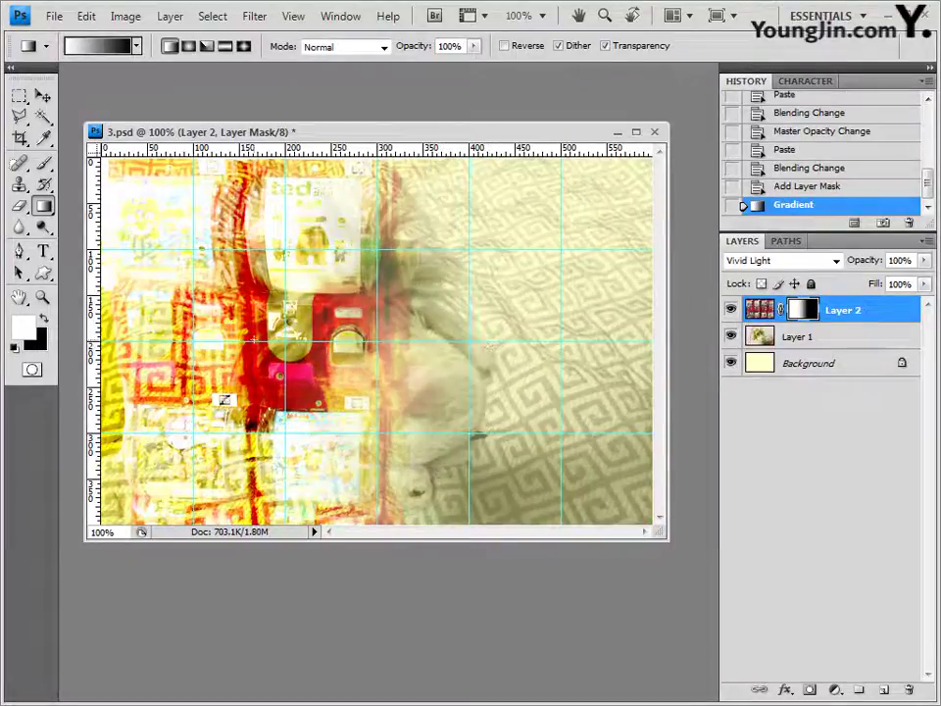
left_click_drag(254, 340, 476, 342)
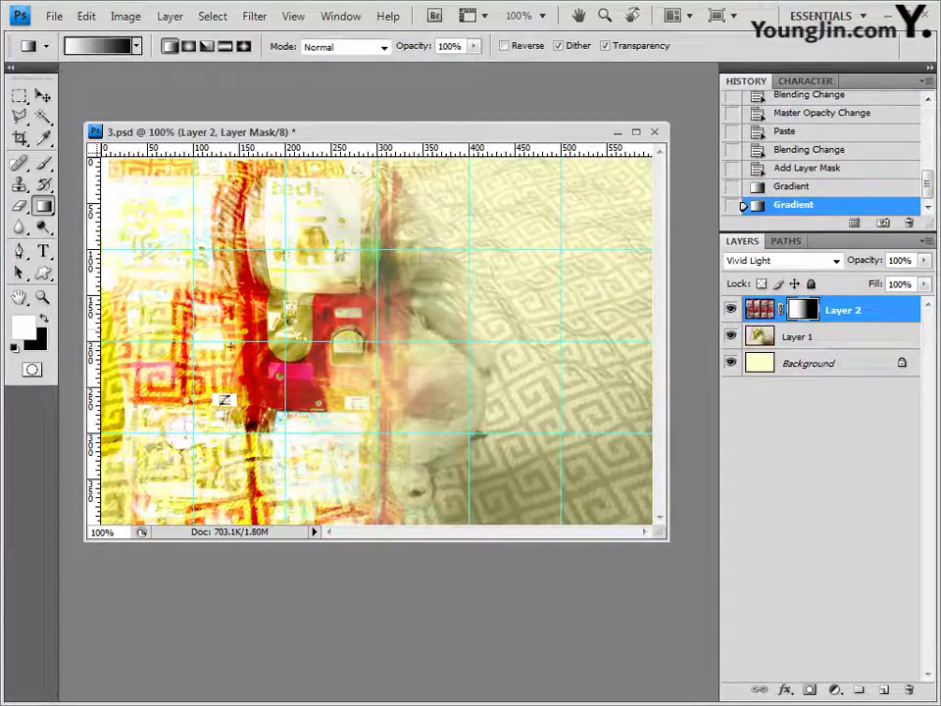
left_click_drag(230, 344, 493, 344)
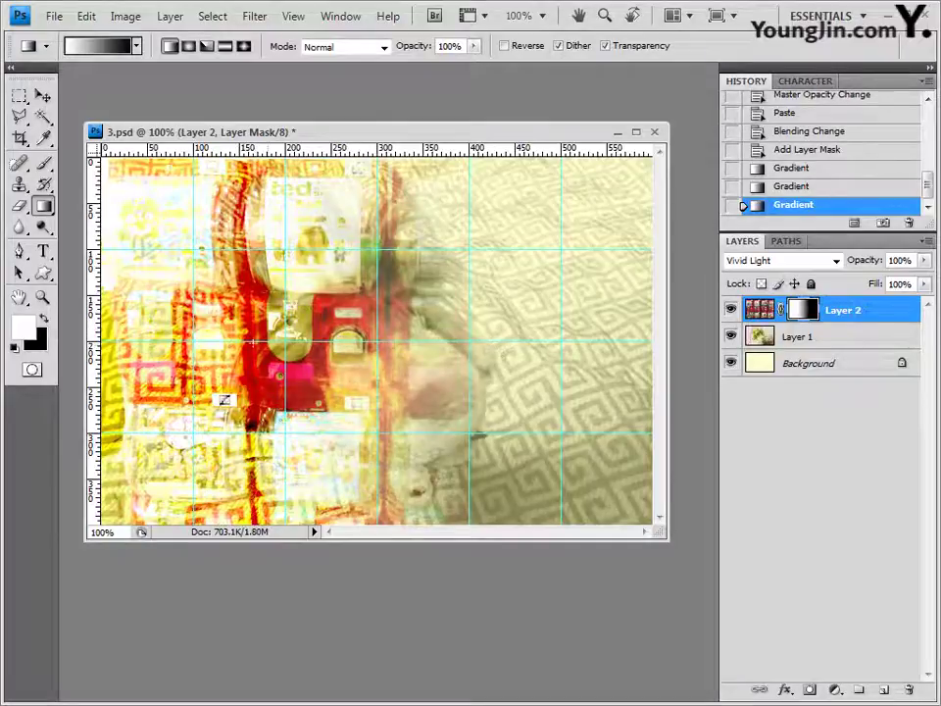
left_click_drag(226, 340, 615, 341)
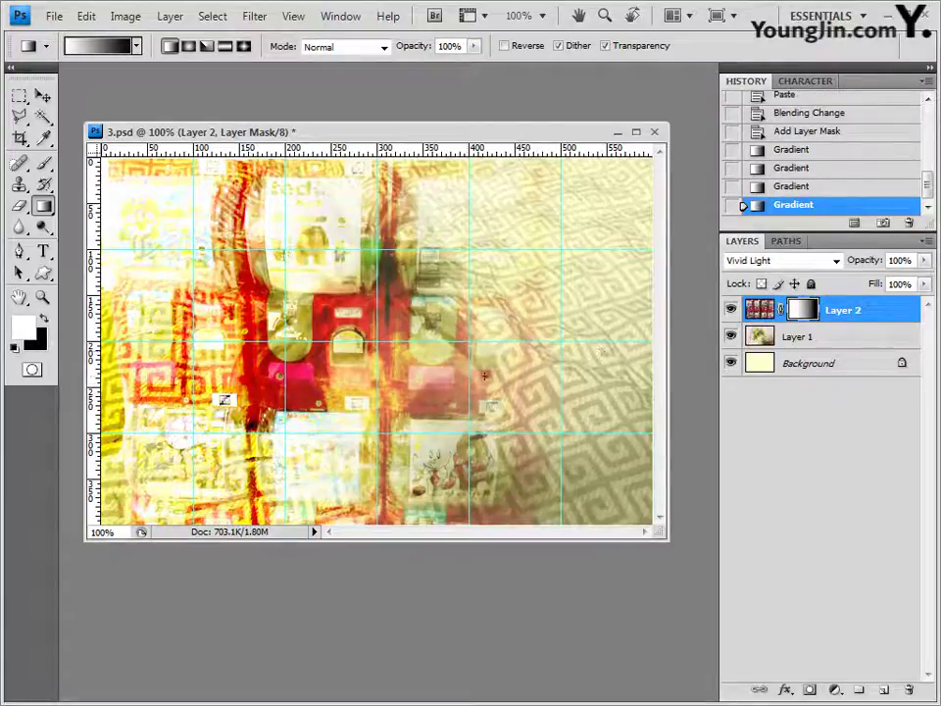
left_click_drag(222, 338, 562, 345)
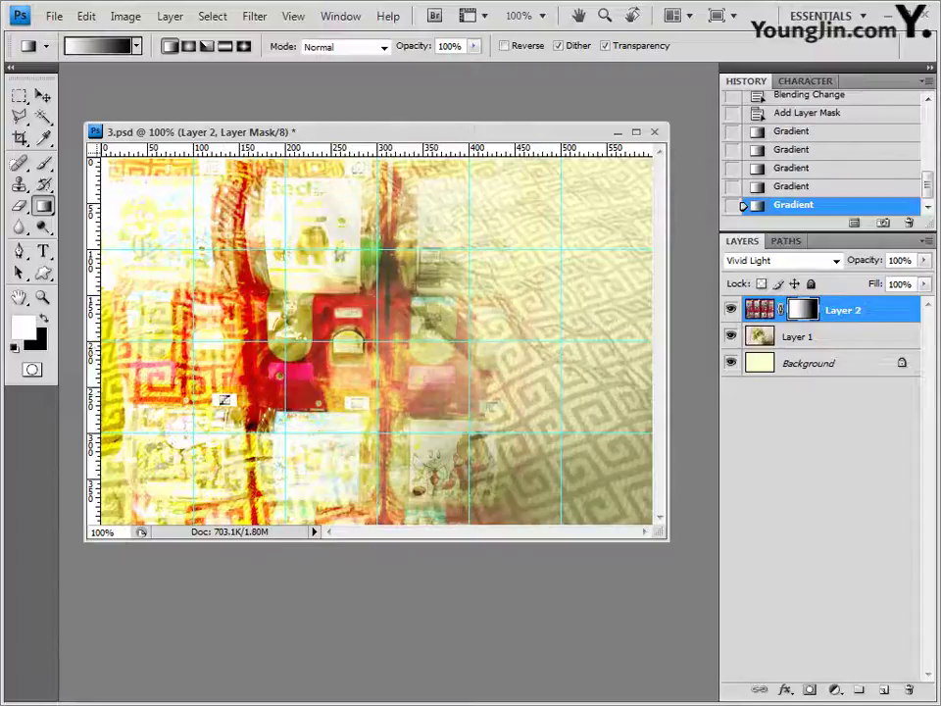
left_click_drag(192, 340, 642, 341)
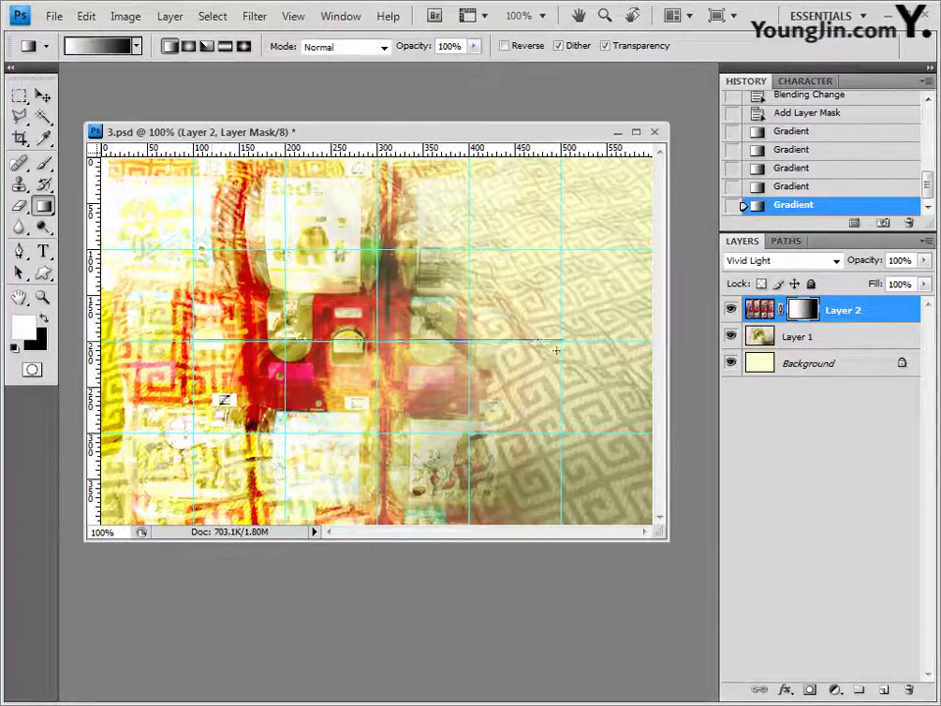
left_click_drag(555, 349, 549, 348)
left_click_drag(493, 340, 590, 357)
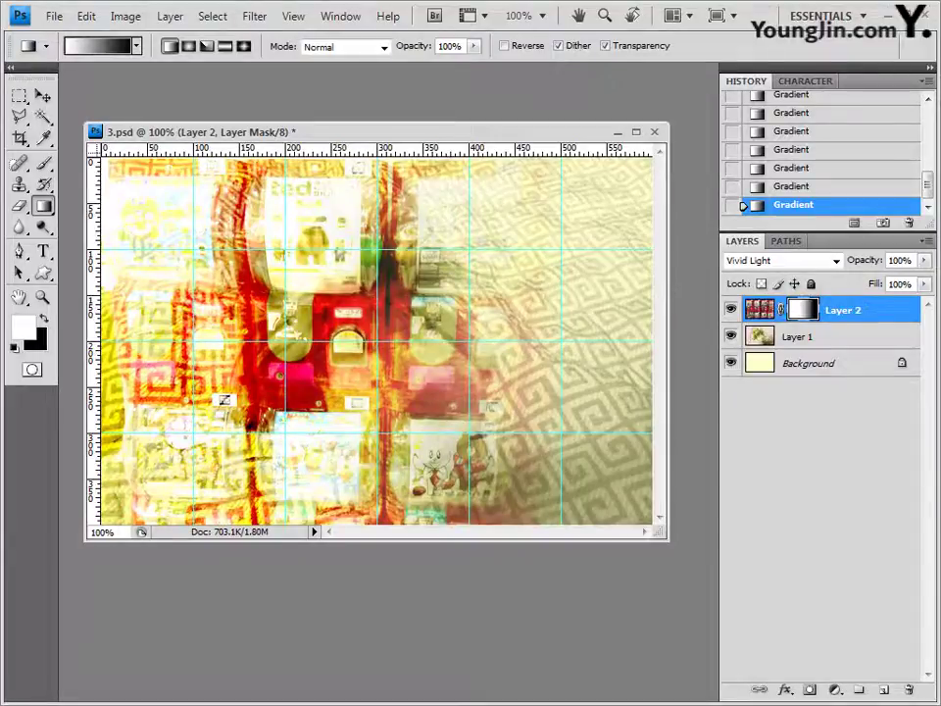
Switch to Windows Explorer and open 1급-9.jpg from the folder 기출문제02 in Photoshop.
key("alt+Tab")
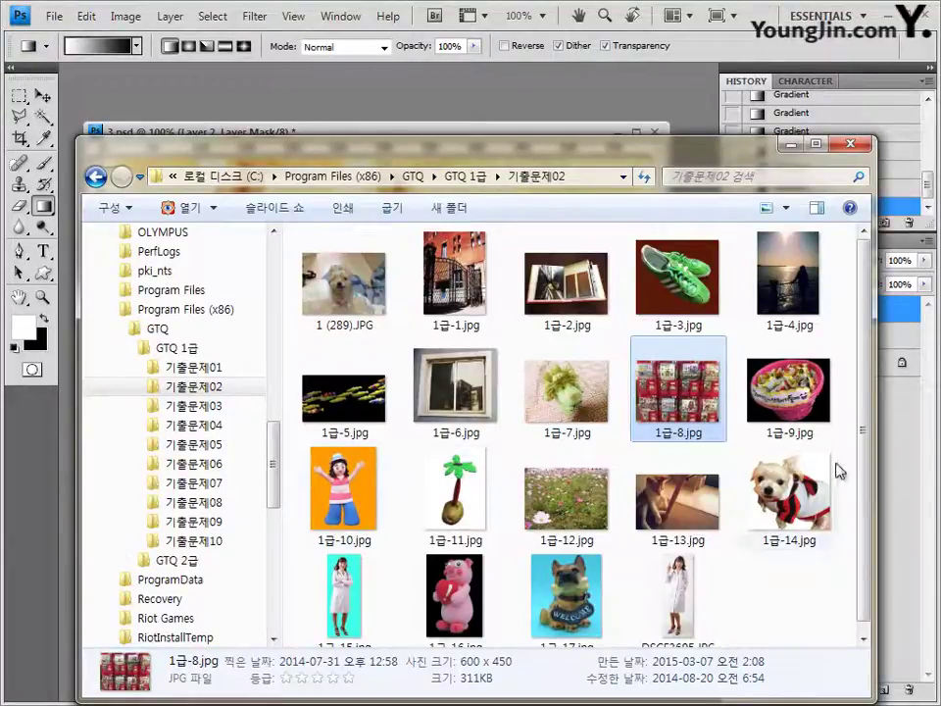
left_click_drag(788, 390, 378, 185)
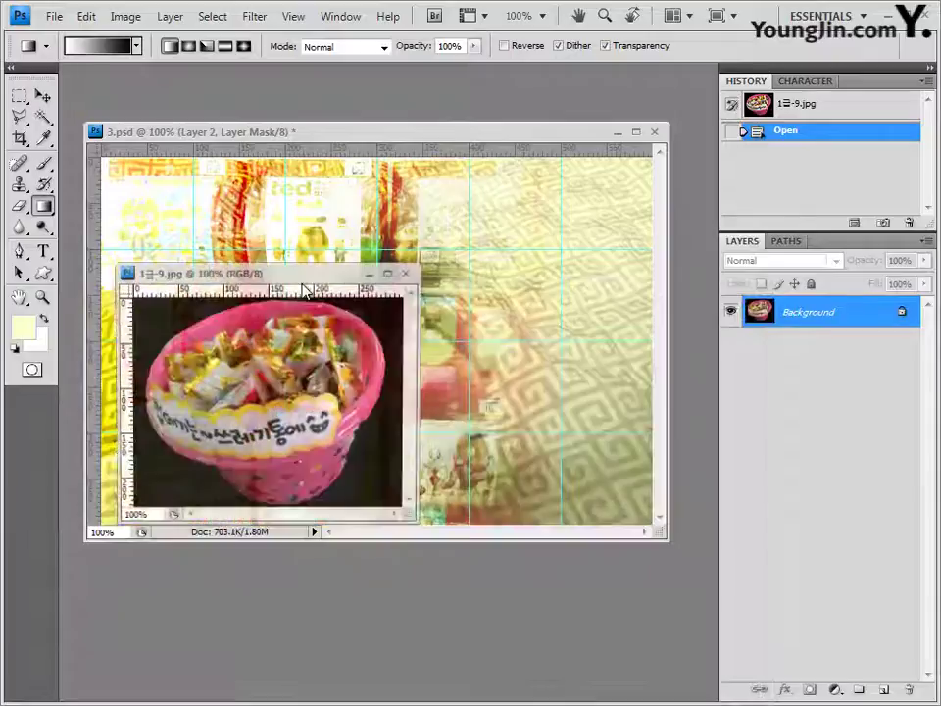
left_click_drag(283, 276, 353, 273)
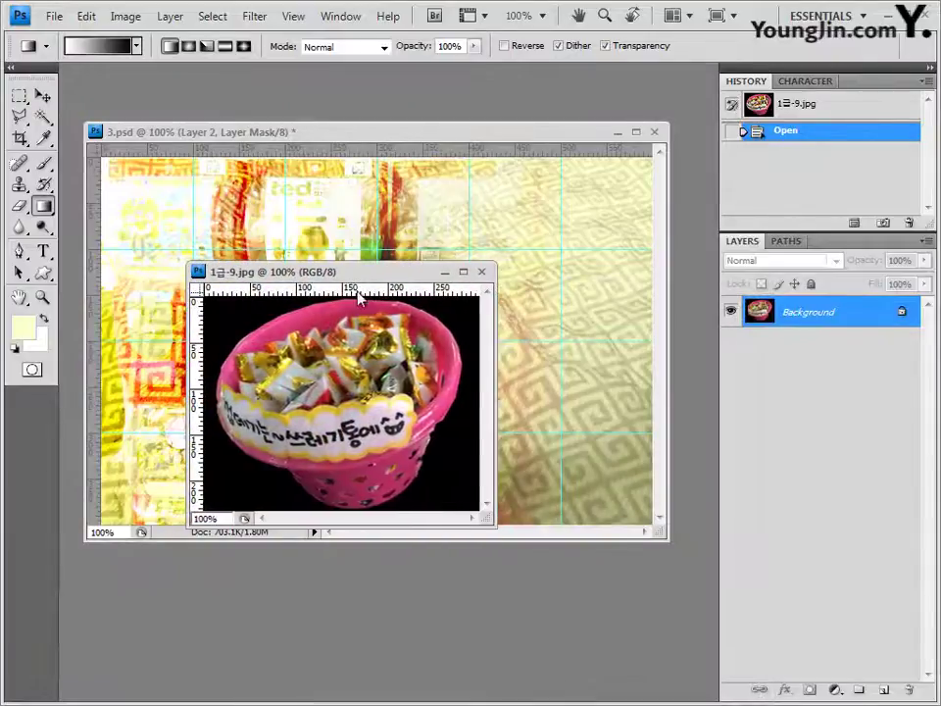
Select the candy basket by inverting a Magic Wand selection of the black background, copy it, close 1급-9.jpg and paste it into 3.psd.
left_click_drag(43, 115, 138, 135)
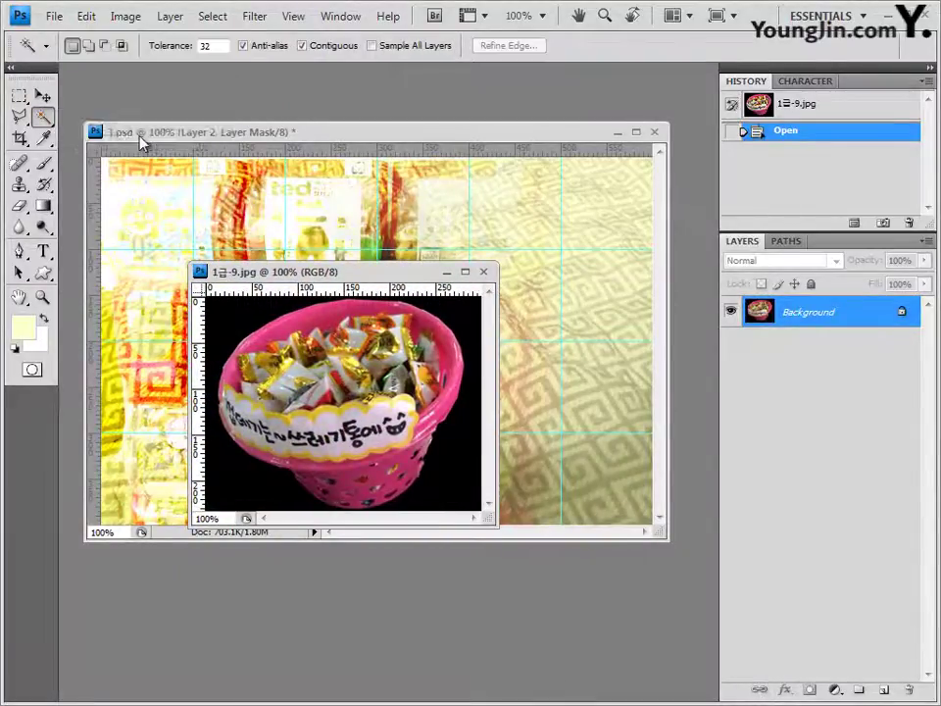
left_click(233, 314)
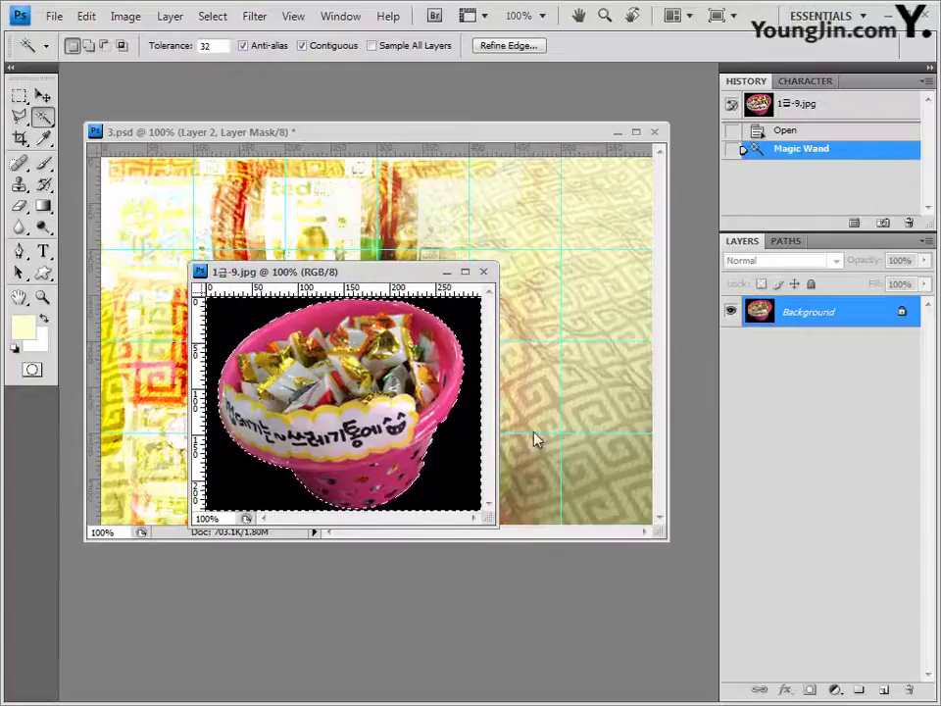
left_click(214, 16)
left_click(233, 91)
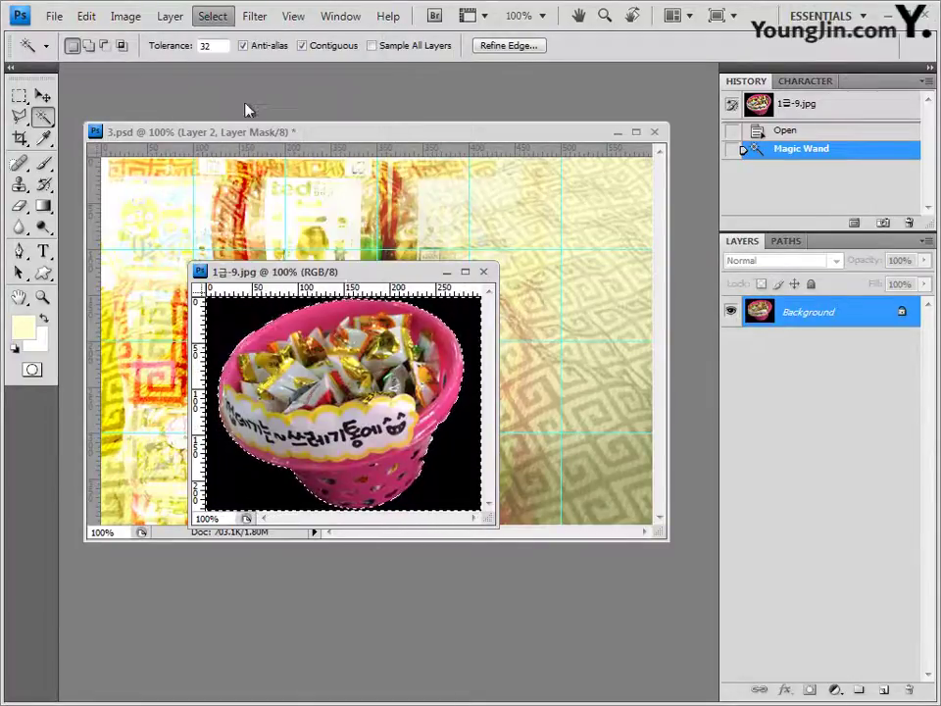
left_click(484, 272)
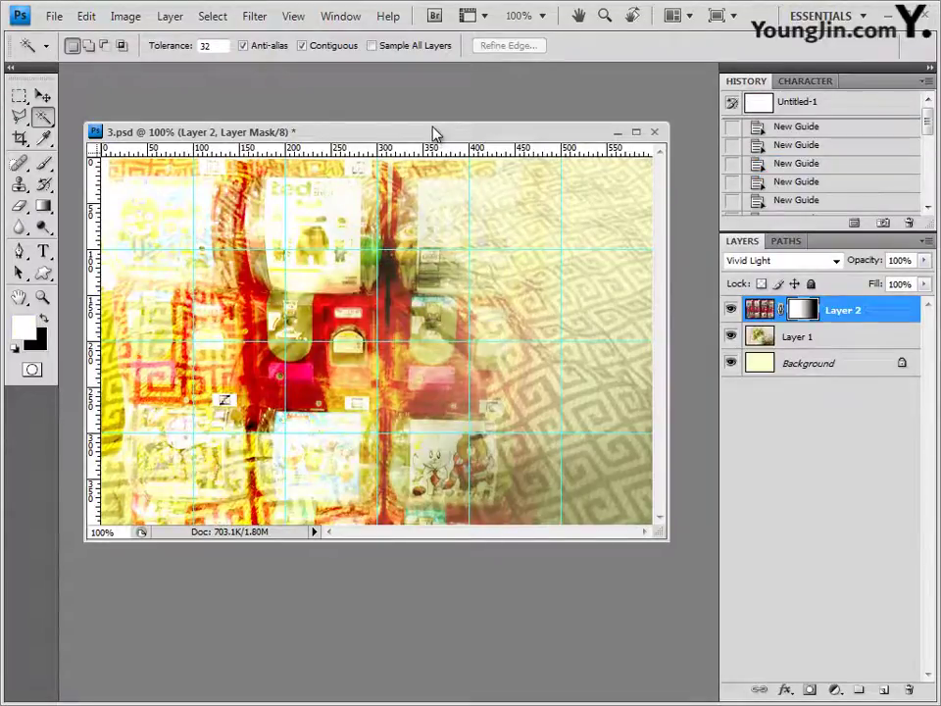
key("ctrl+v")
Scale the candy basket to about 64% width and 65% height and move it to the upper right of the composite.
left_click(42, 95)
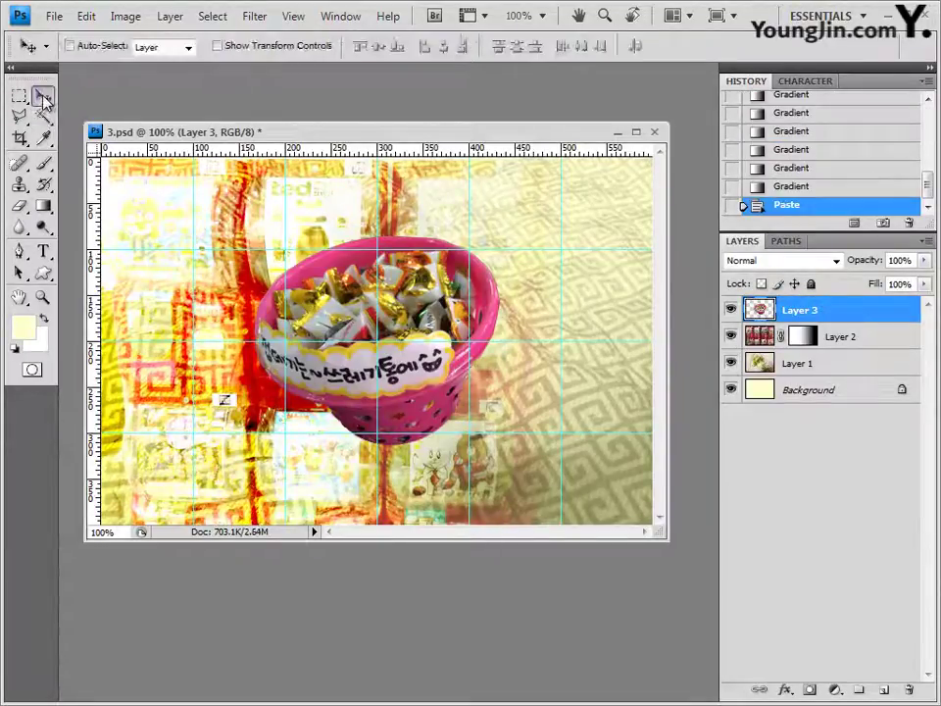
key("ctrl+t")
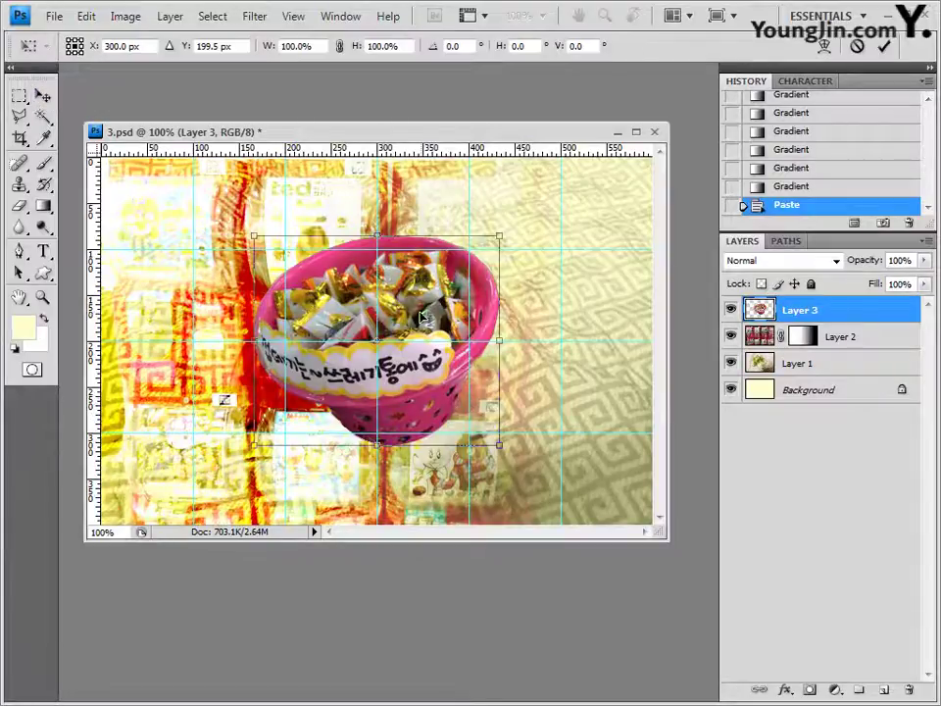
left_click_drag(419, 312, 540, 289)
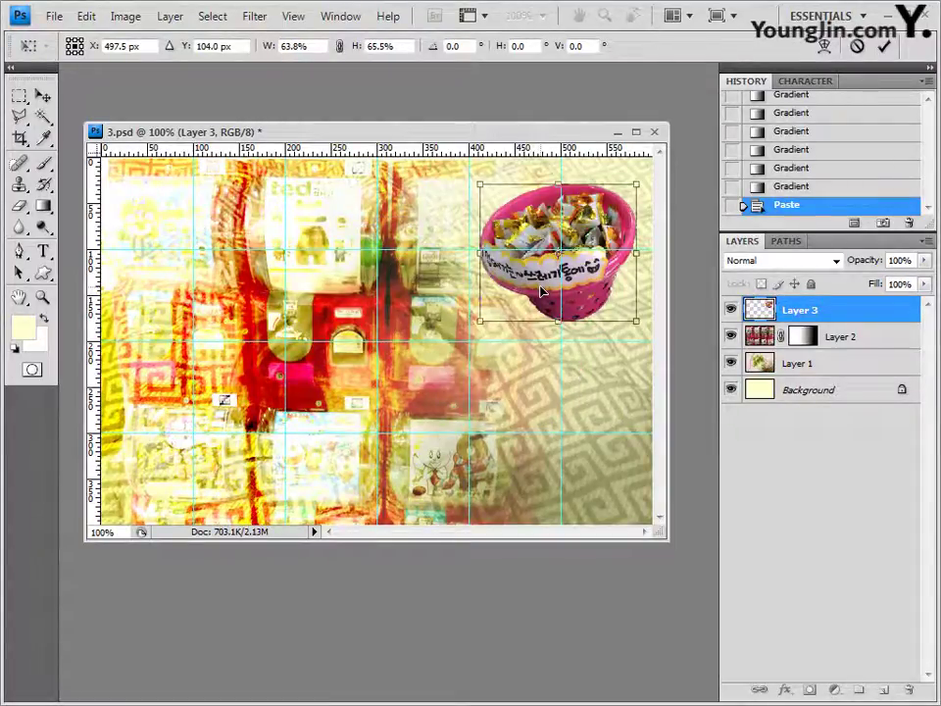
key("Return")
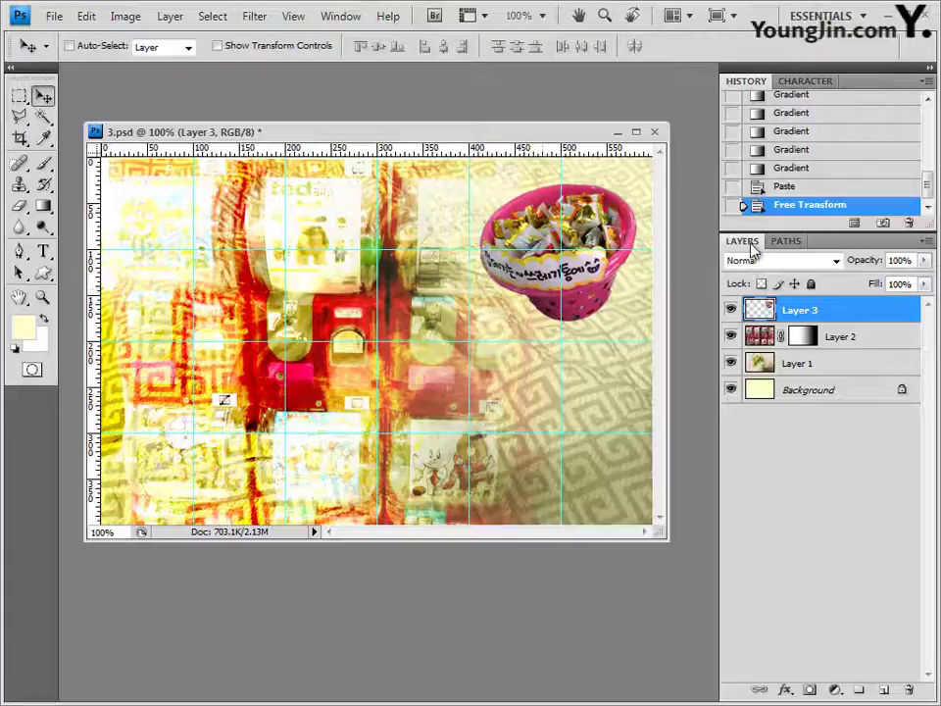
Add a Drop Shadow and an Outer Glow with default settings to the candy basket layer.
left_click(786, 691)
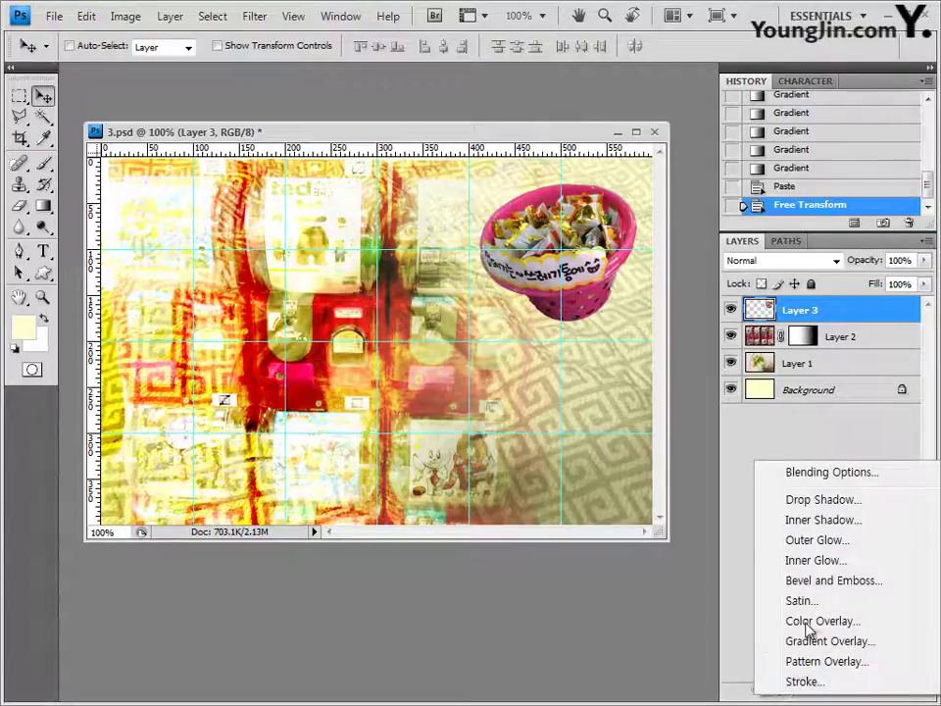
left_click(811, 502)
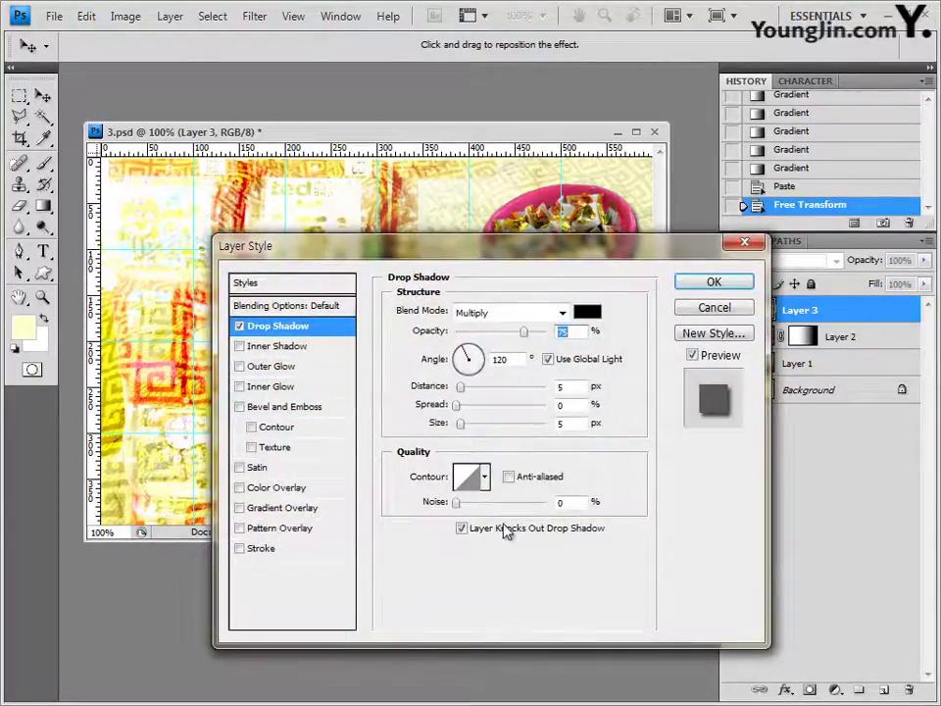
left_click(273, 366)
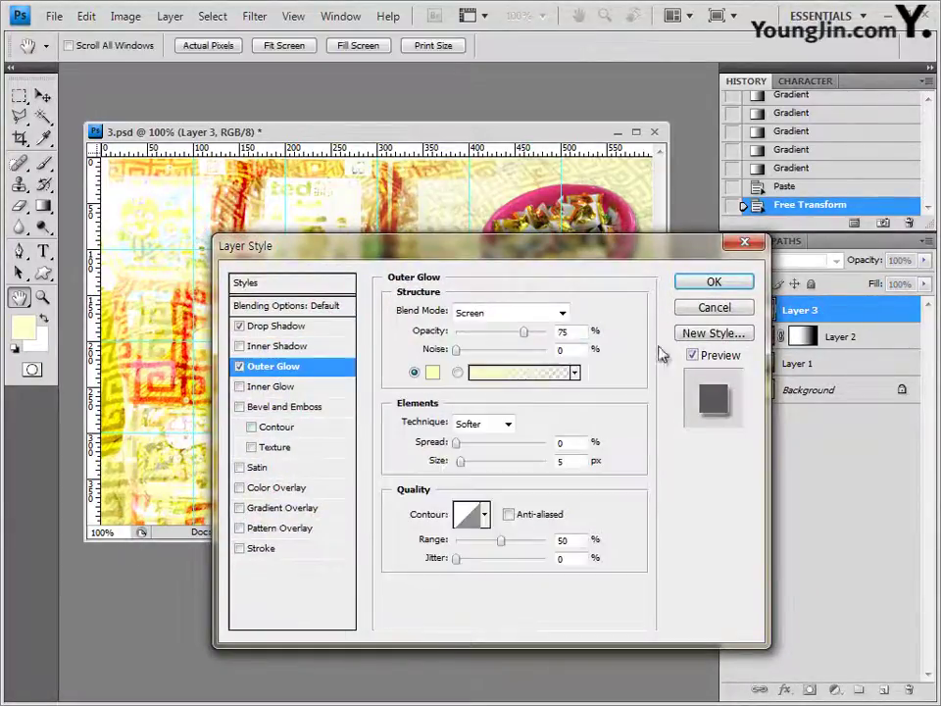
left_click(711, 283)
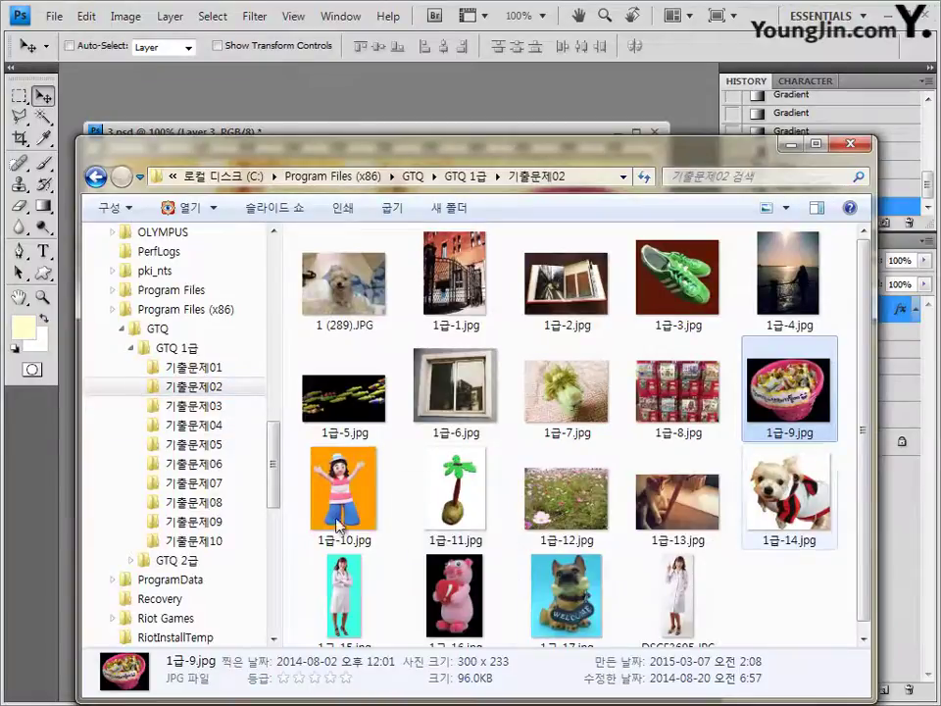
Copy the doll from 1급-10.jpg into 3.psd, isolating it by inverting a Magic Wand selection of its orange background.
left_click_drag(343, 495, 159, 227)
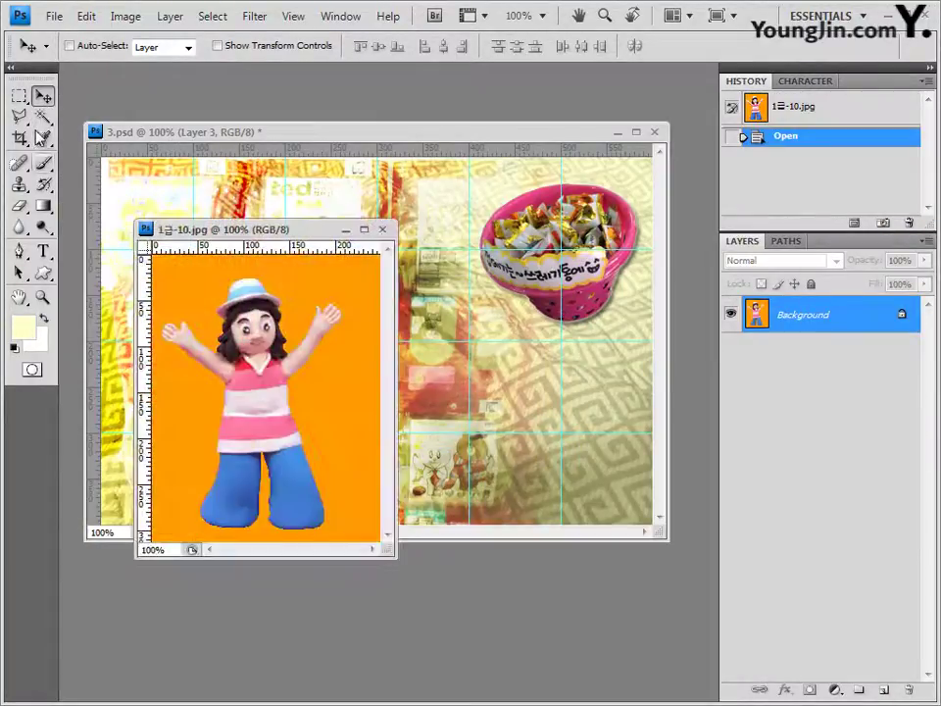
left_click(43, 116)
left_click(176, 289)
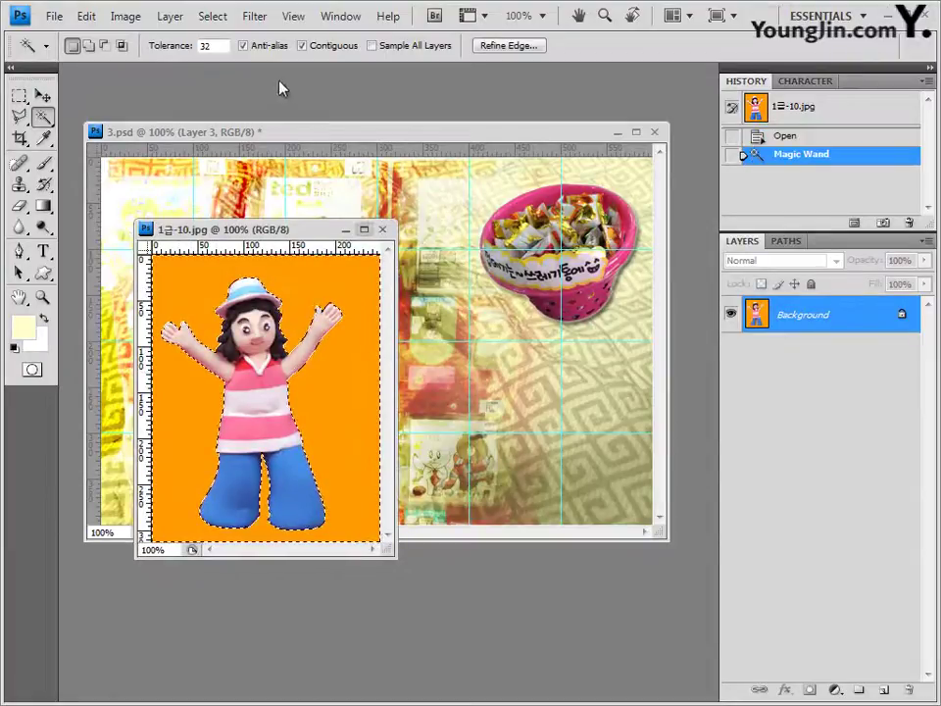
left_click(255, 17)
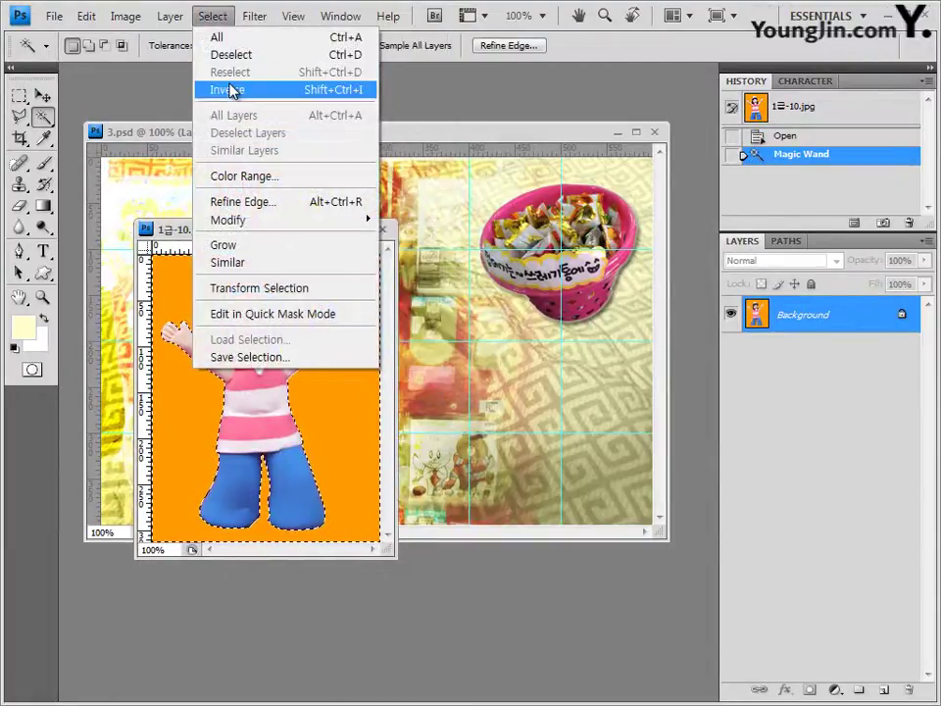
left_click(231, 88)
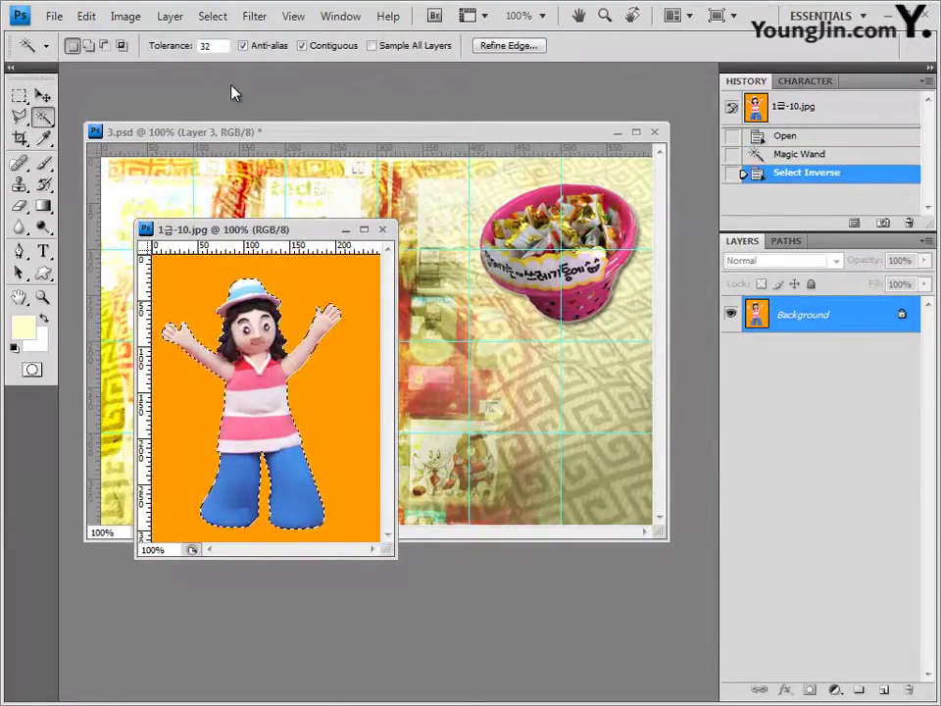
key("ctrl+c")
left_click(398, 133)
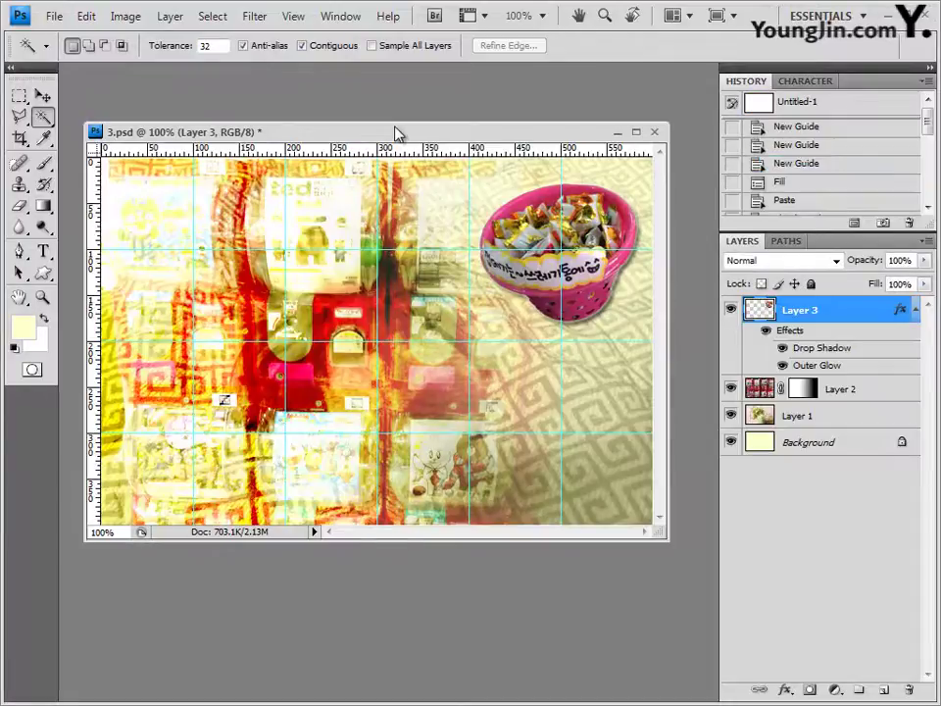
key("ctrl+v")
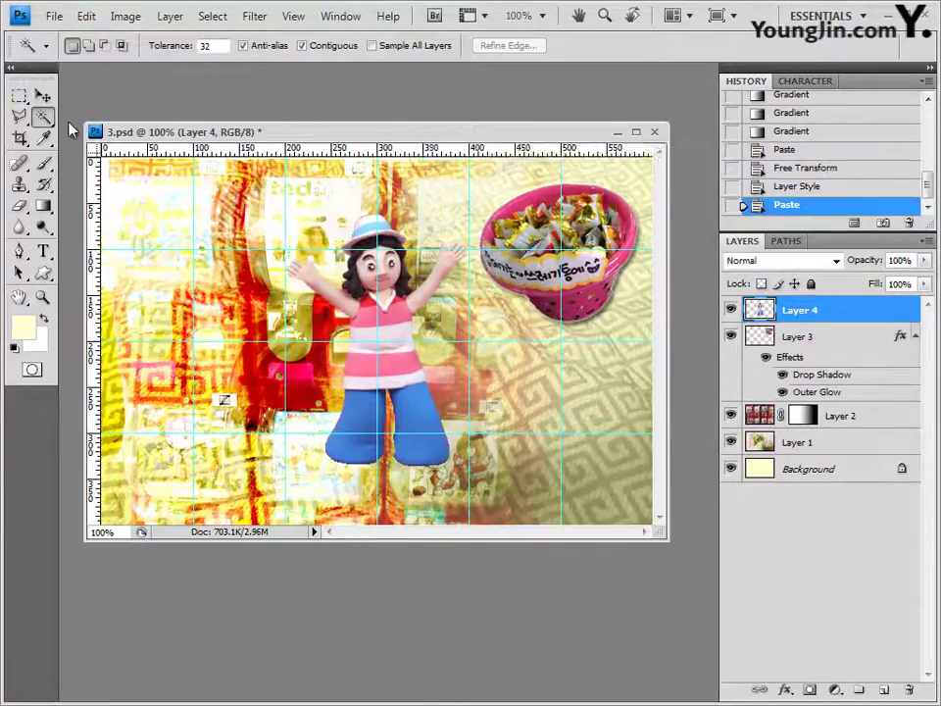
Scale the doll to about 86% width and 83% height and place it in the composite's lower left corner.
left_click(42, 95)
left_click_drag(419, 343, 252, 353)
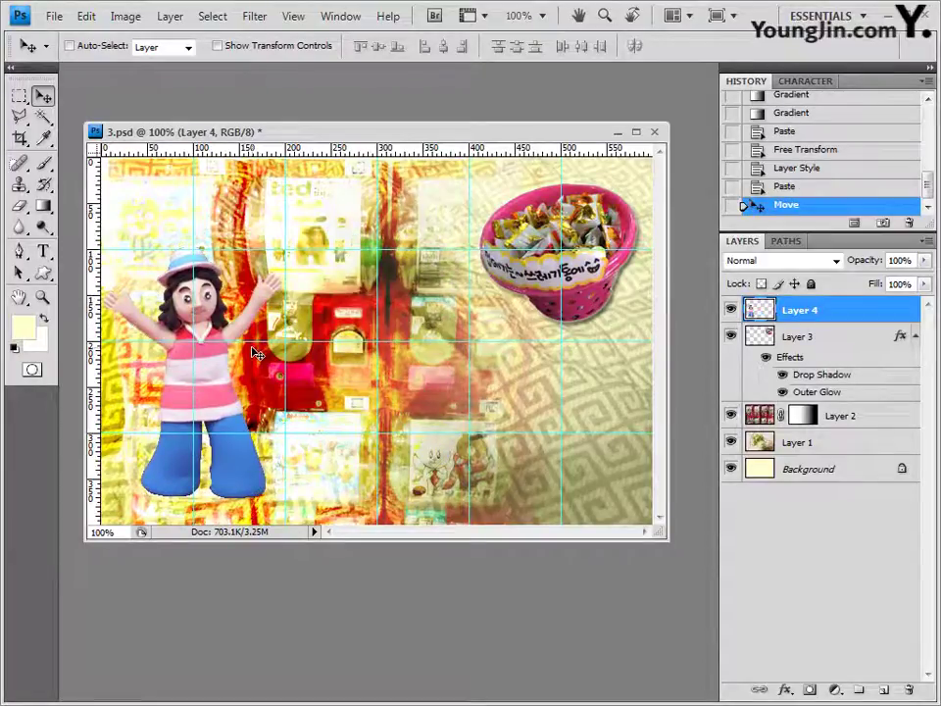
key("ctrl+t")
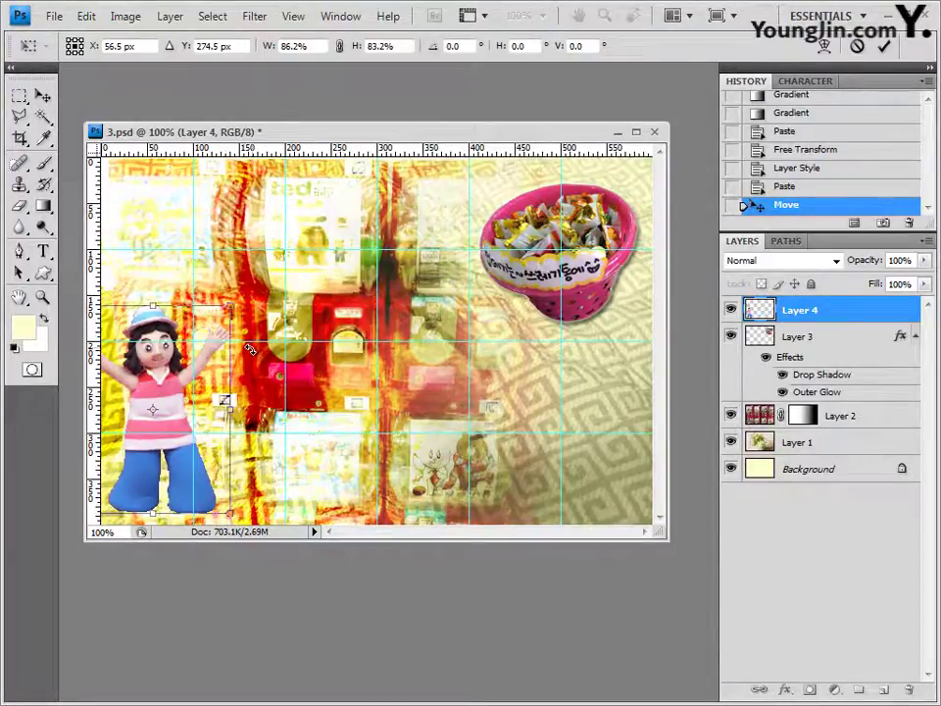
key("Return")
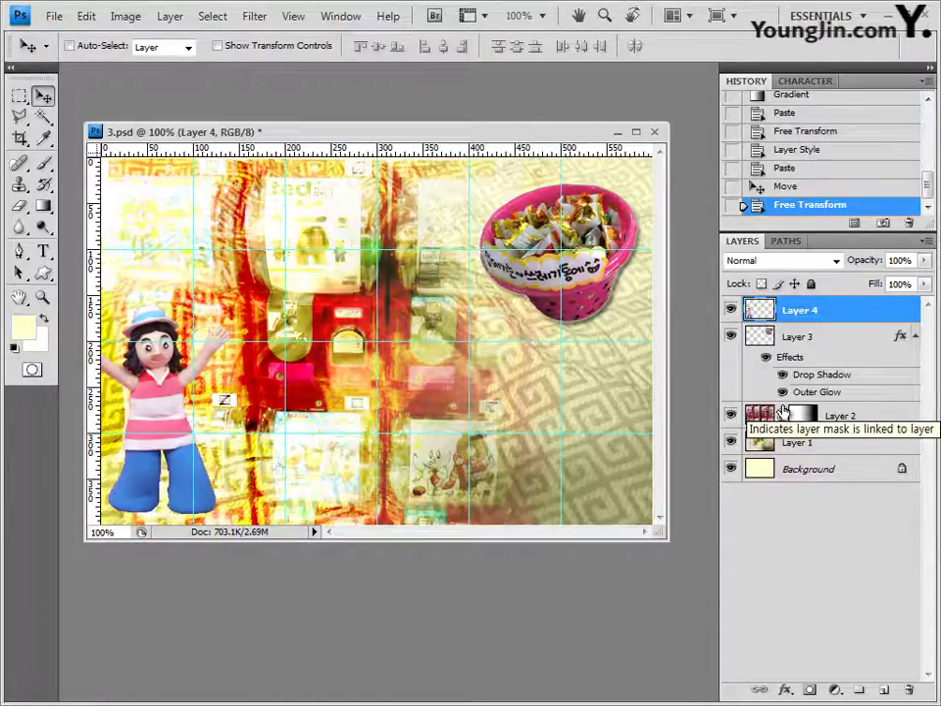
Apply the Film Grain filter to the doll layer with Grain 4, Highlight Area 0 and Intensity 10.
left_click(254, 15)
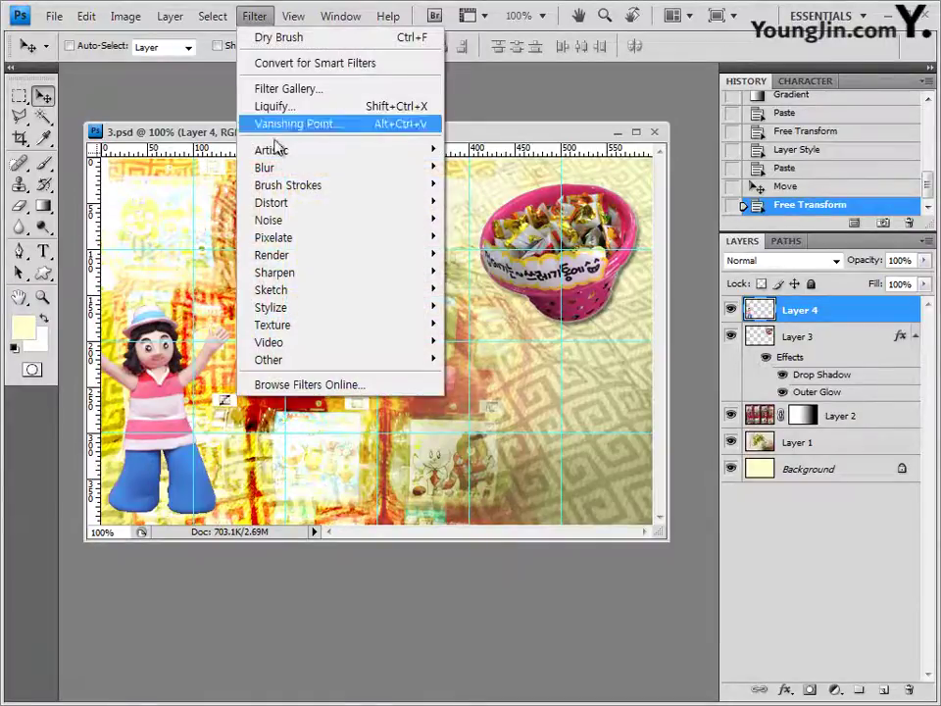
mouse_move(286, 152)
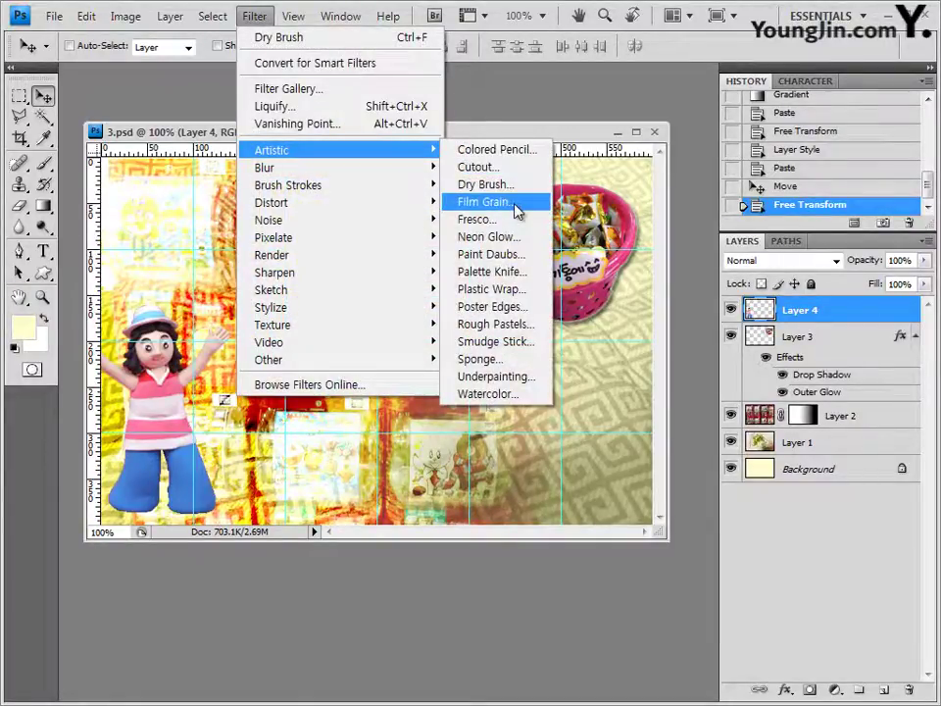
key("Escape")
key("Escape")
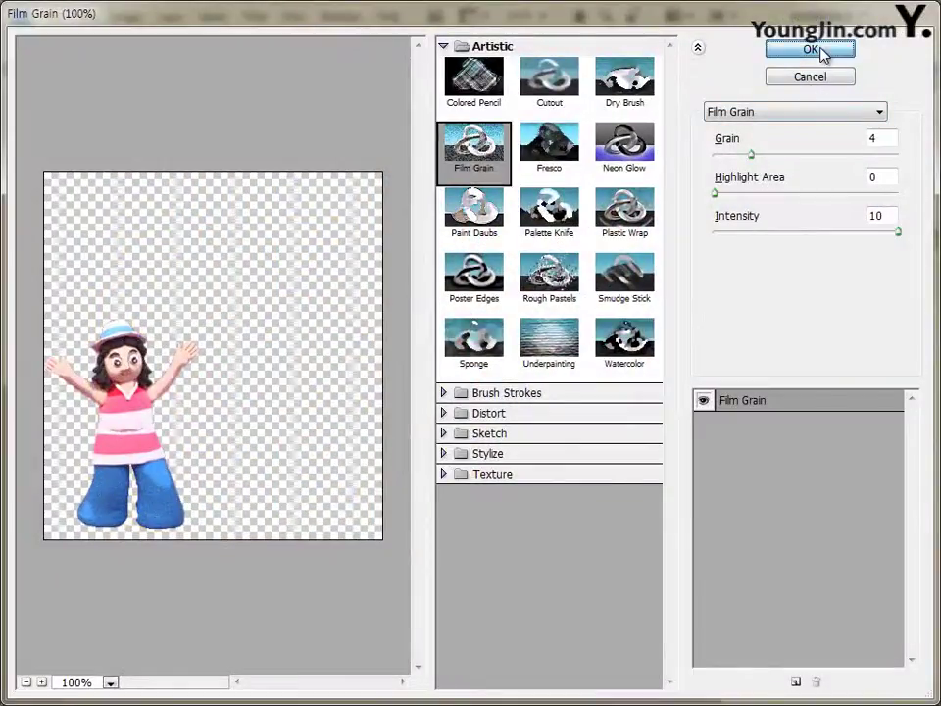
left_click(819, 52)
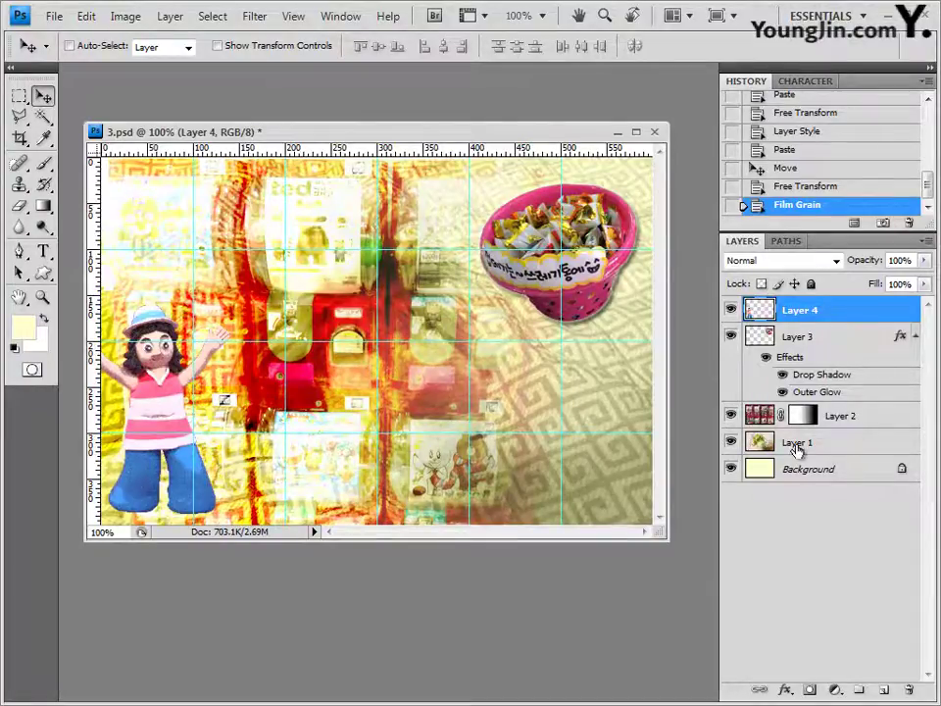
Select Layer 2 and replace the Custom Shape tool's current shapes with the Frames set.
left_click(855, 420)
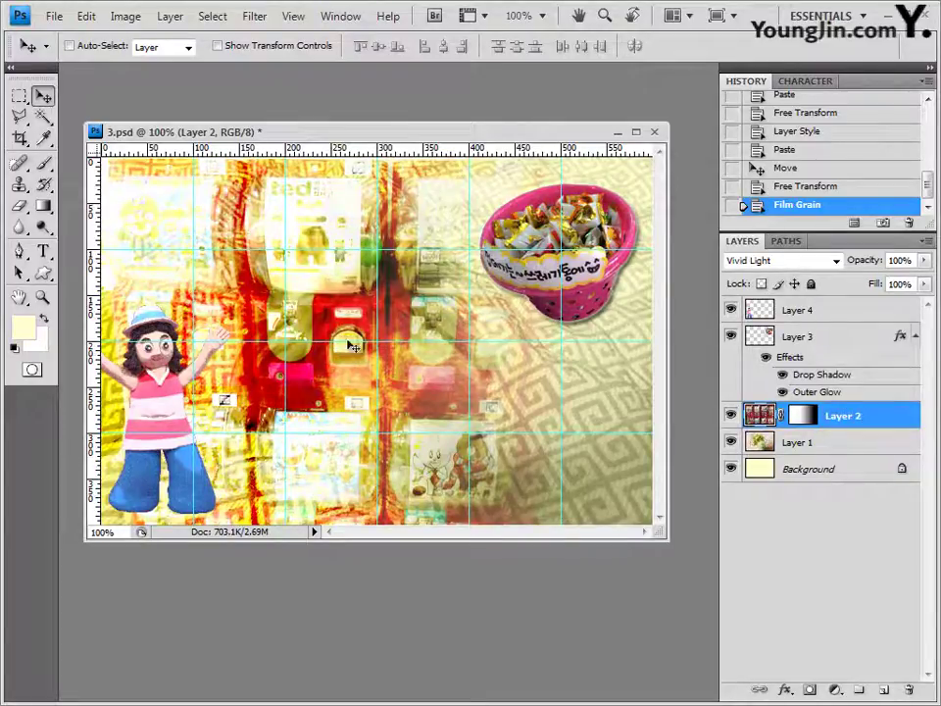
left_click(43, 275)
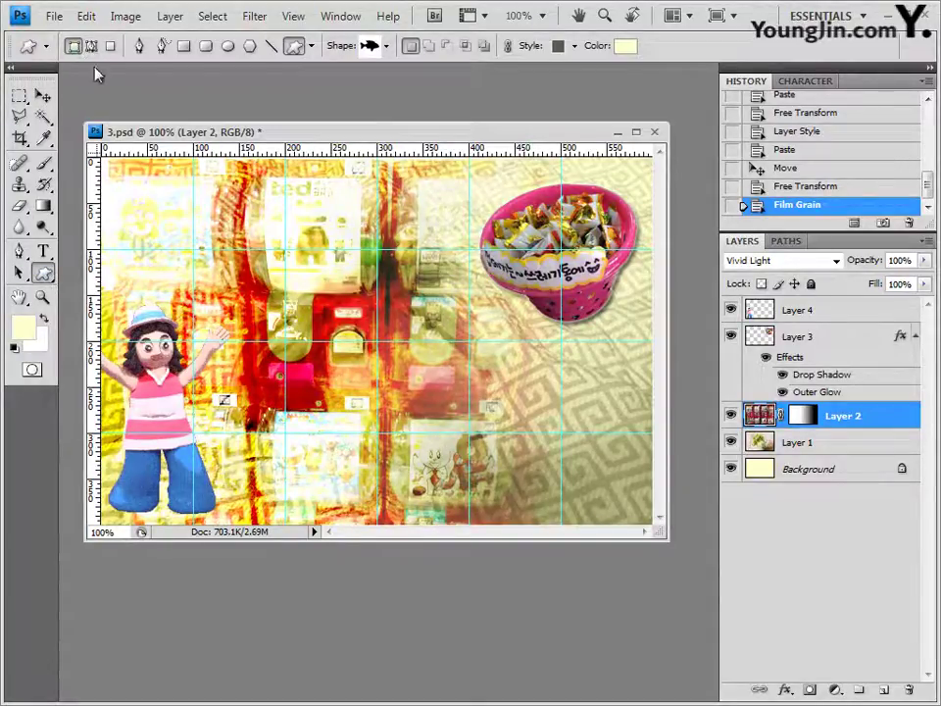
left_click(386, 45)
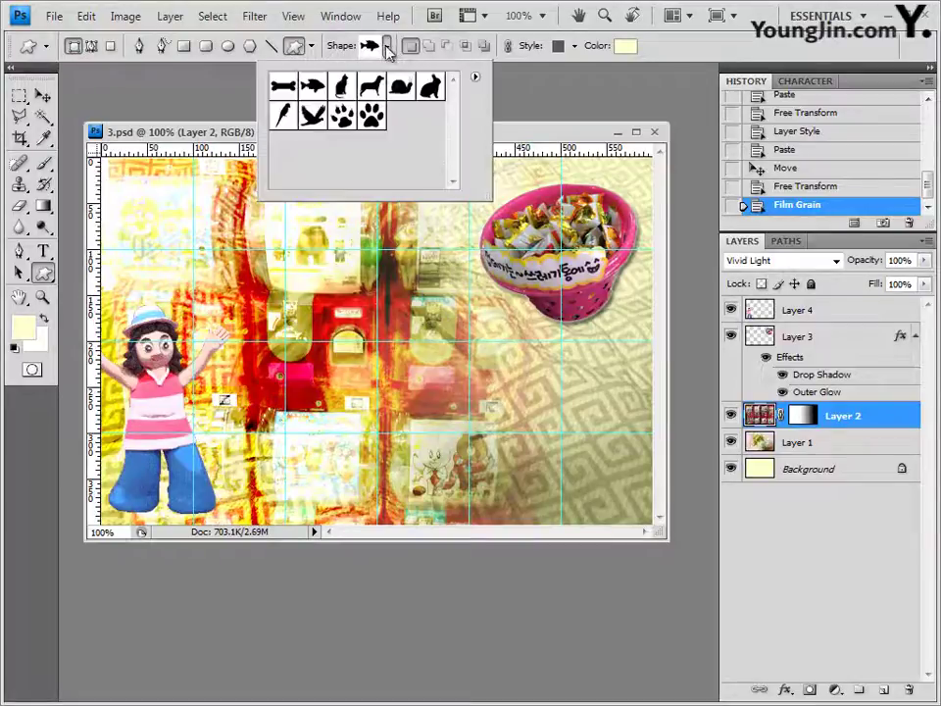
left_click(475, 79)
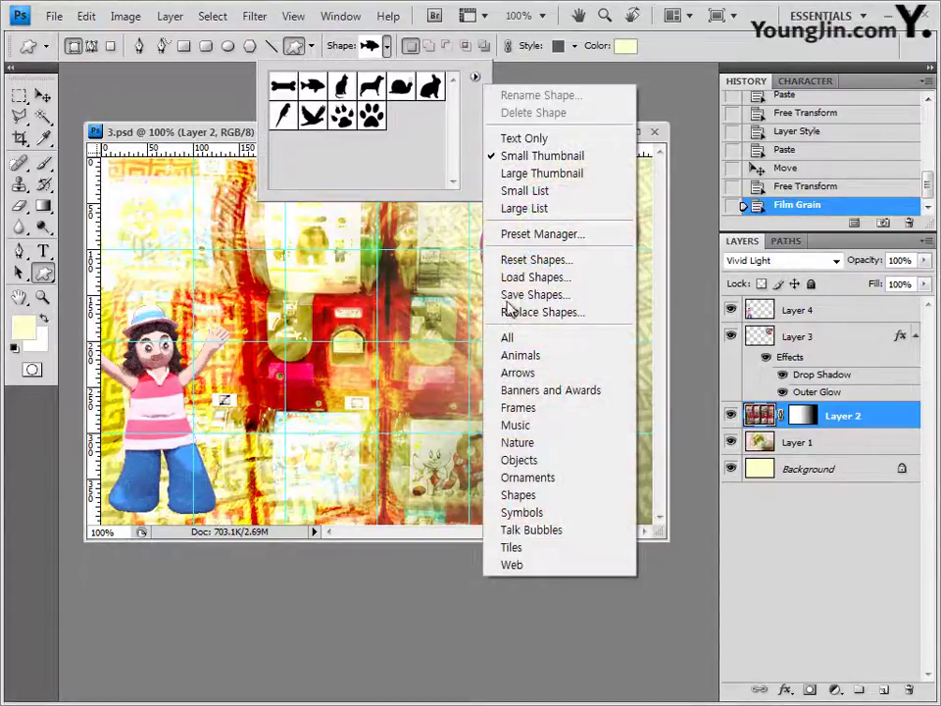
left_click(520, 406)
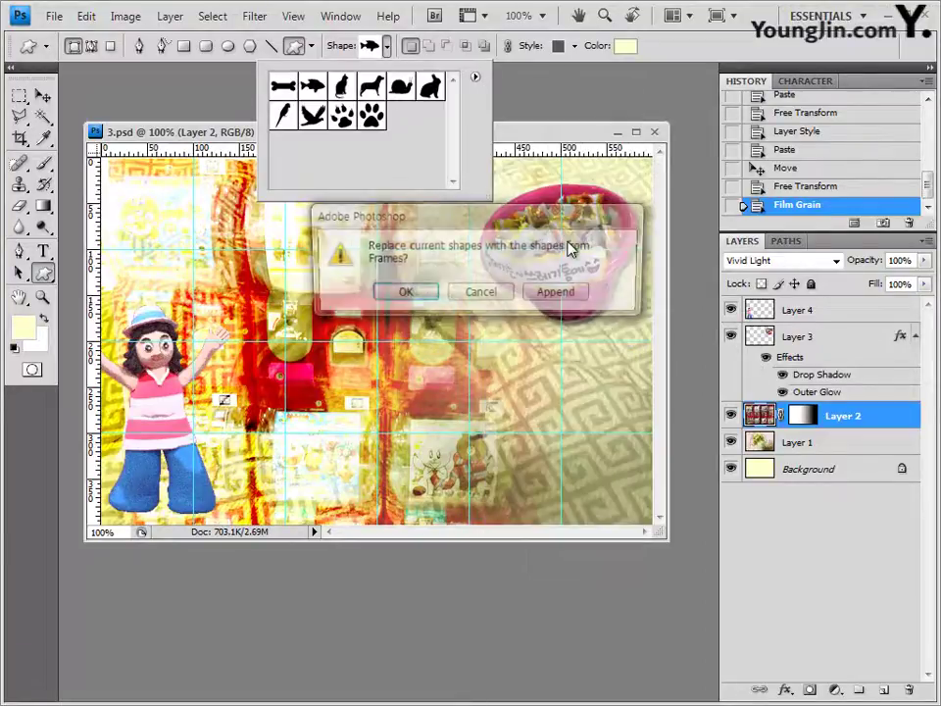
left_click(418, 293)
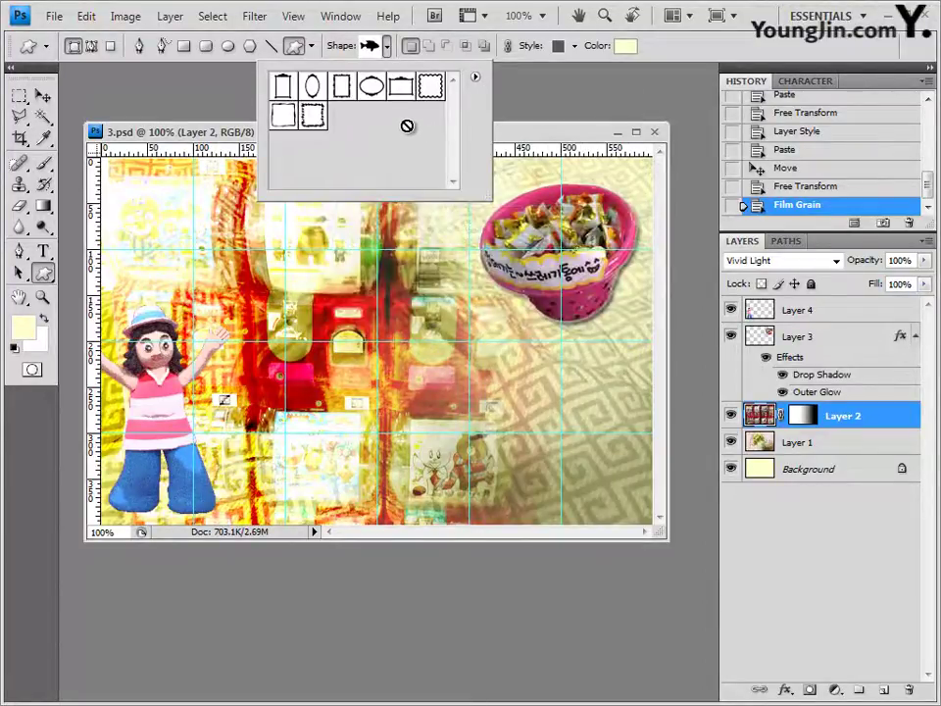
Draw the irregular thin rectangular frame shape about 455 × 300 px across the composite, above the capsule machine layer.
left_click(284, 119)
left_click(189, 206)
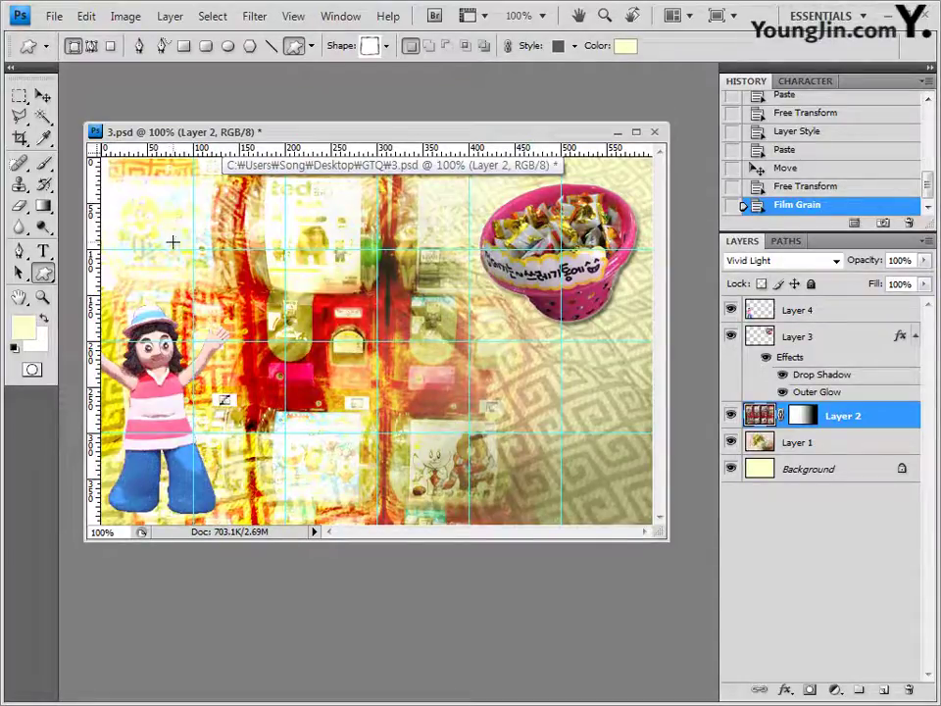
left_click_drag(178, 232, 599, 512)
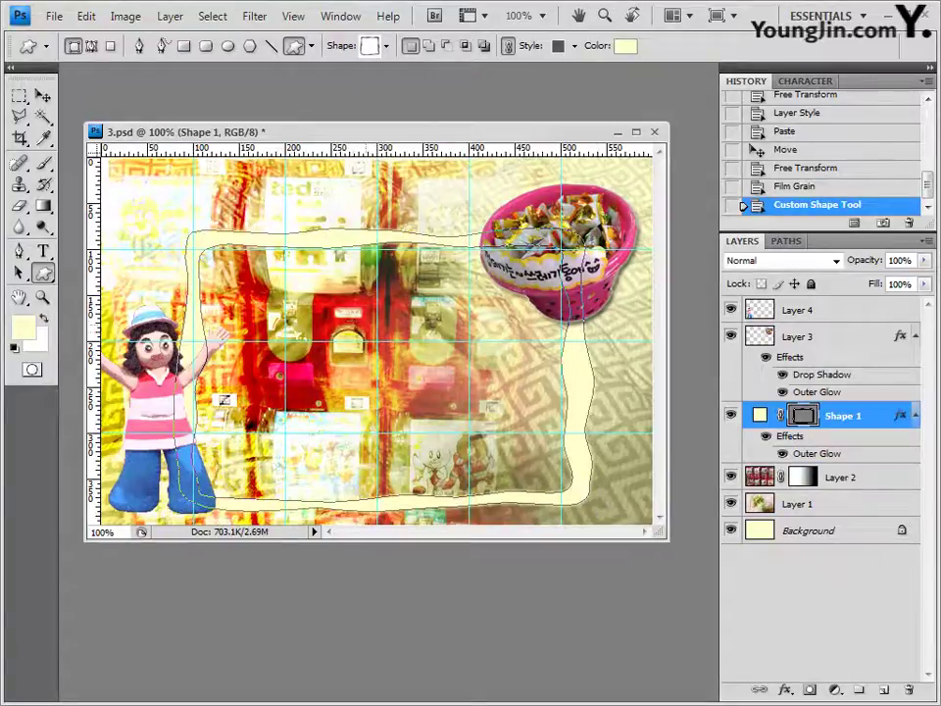
Clear the frame shape's layer style and set its fill color to ff4ae8.
left_click(574, 45)
left_click(471, 86)
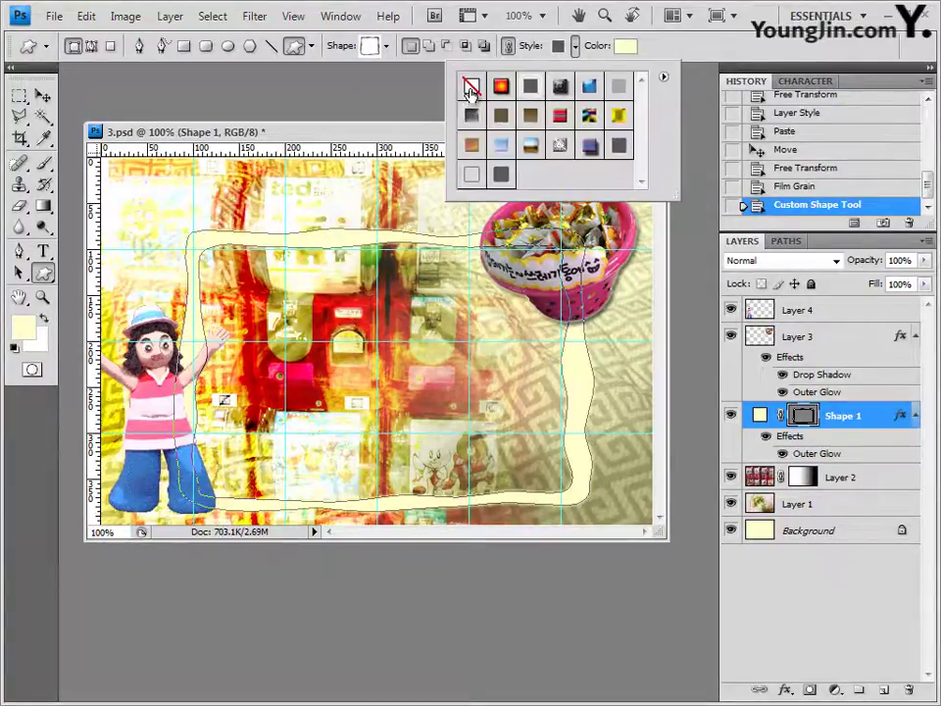
left_click(625, 45)
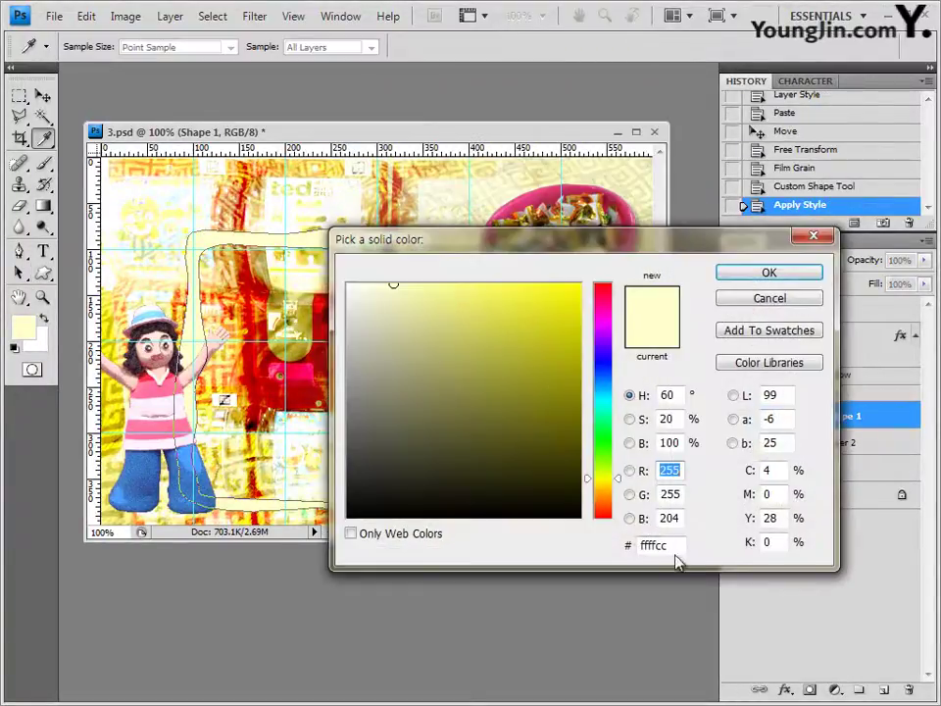
left_click(570, 183)
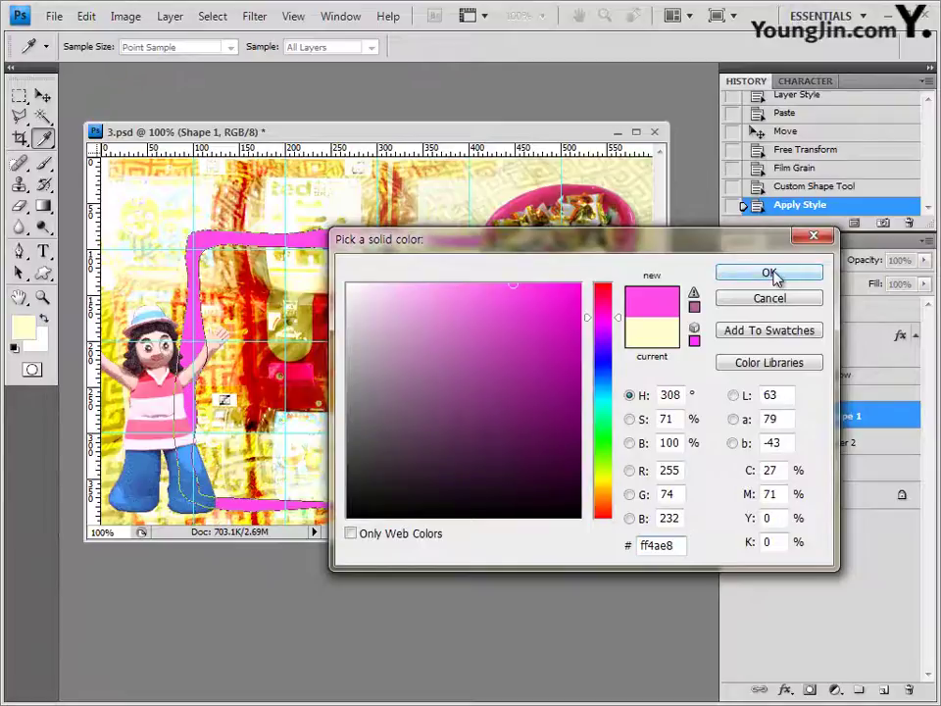
left_click(769, 274)
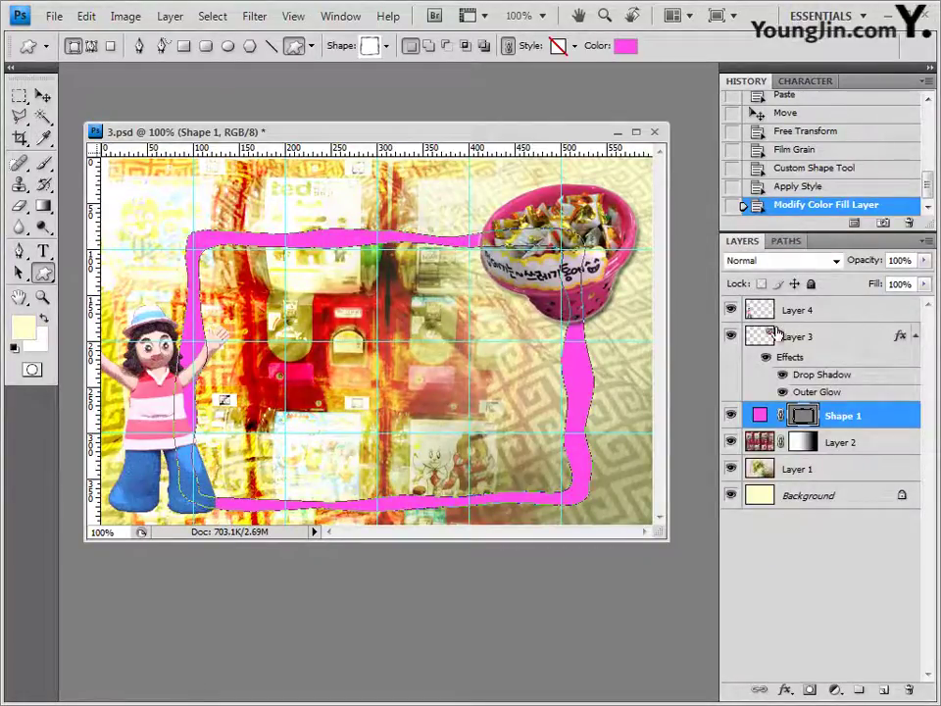
Add an Outer Glow with default settings to the pink frame shape.
left_click(785, 692)
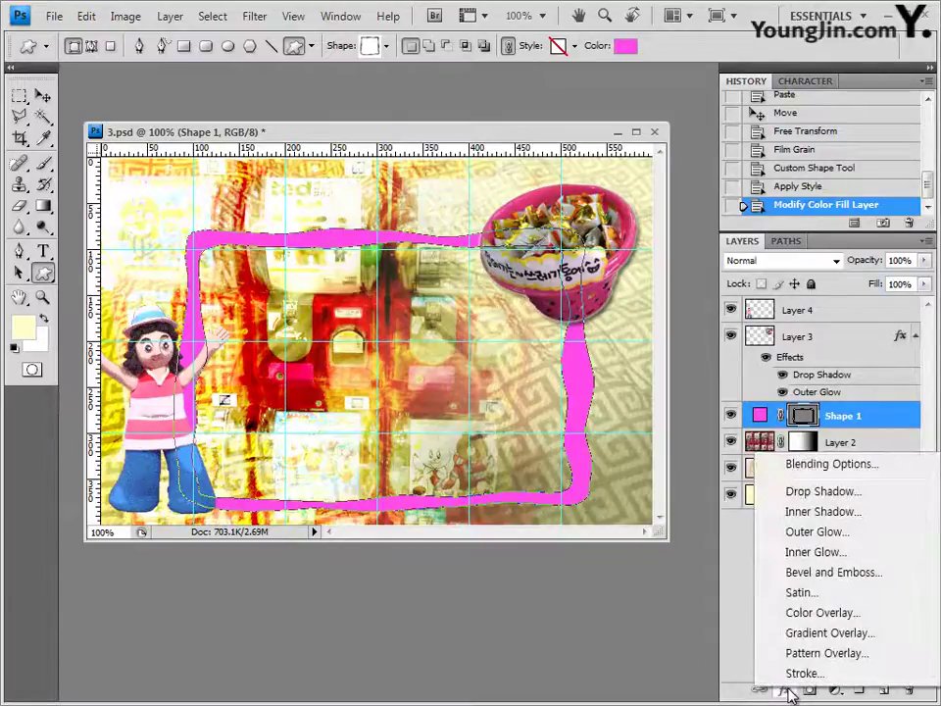
left_click(844, 531)
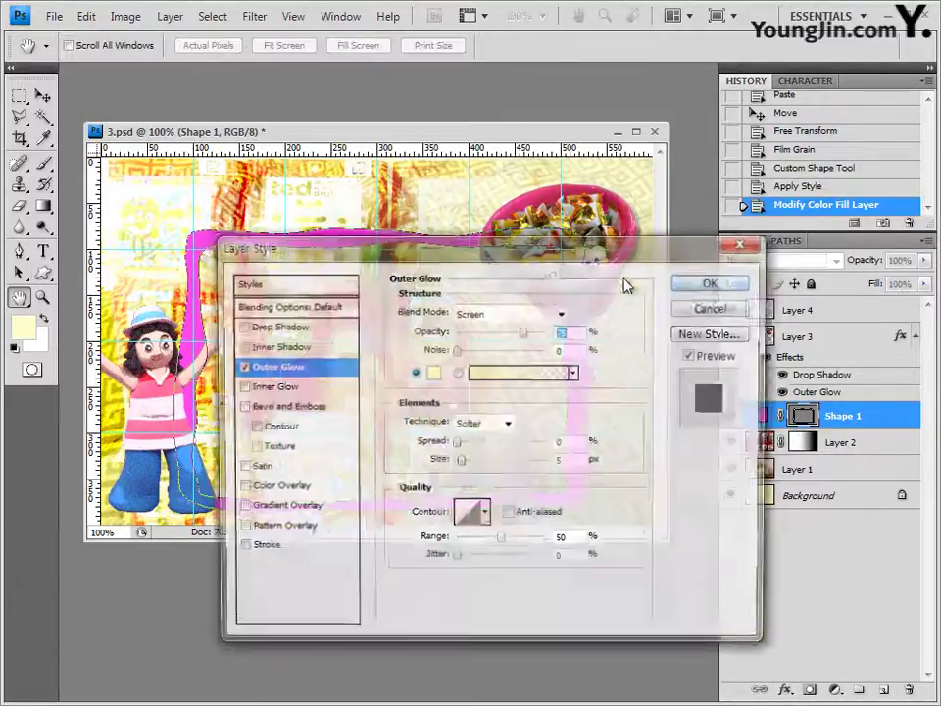
left_click(712, 281)
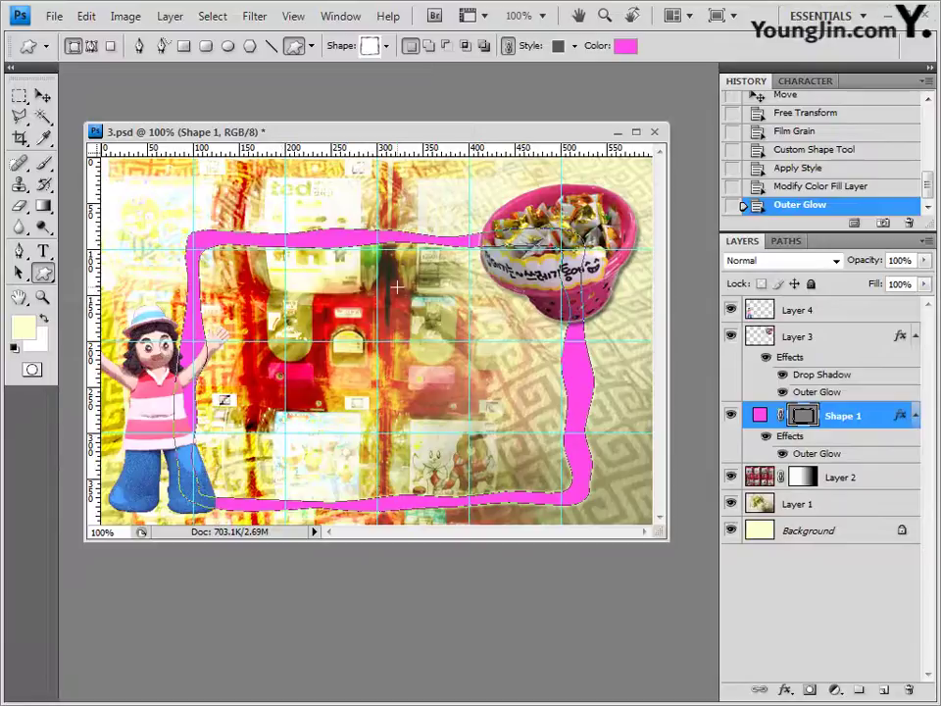
Scale the pink frame to about 102% width and 110% height and shift it up in the composite.
key("ctrl+t")
left_click_drag(384, 228, 389, 208)
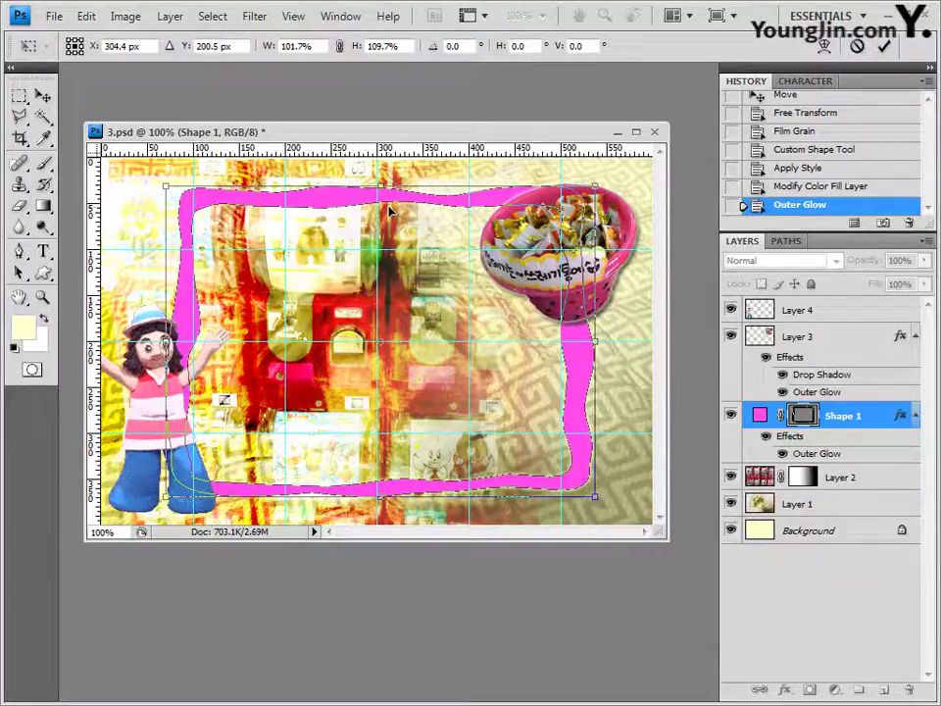
key("Return")
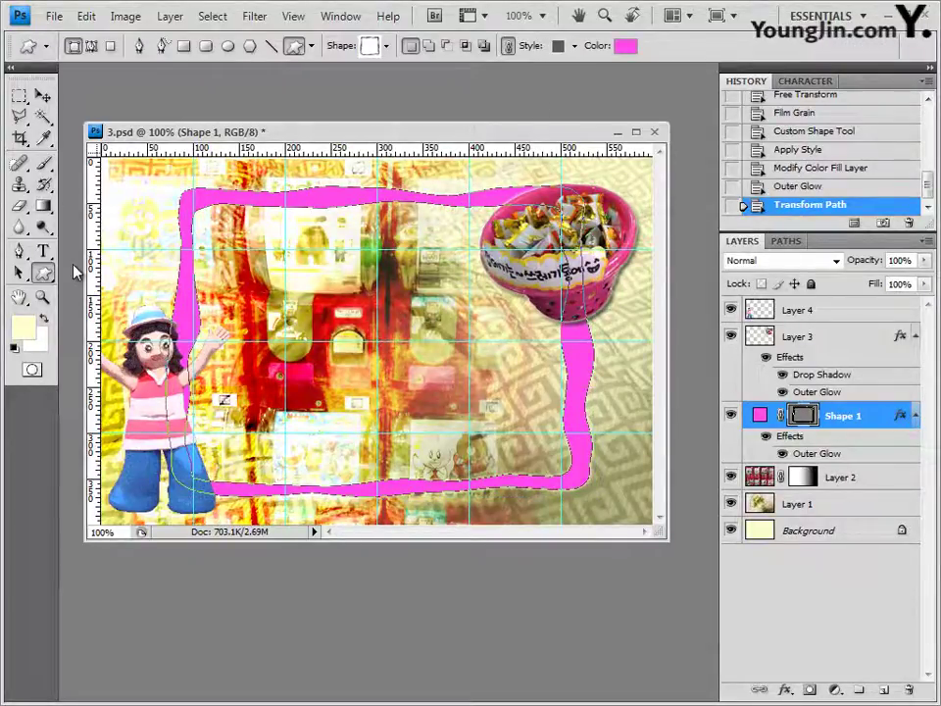
Load the Objects custom shapes and draw the upright puzzle piece, about 57 × 75 px, over the pink frame's upper-left corner.
left_click(387, 46)
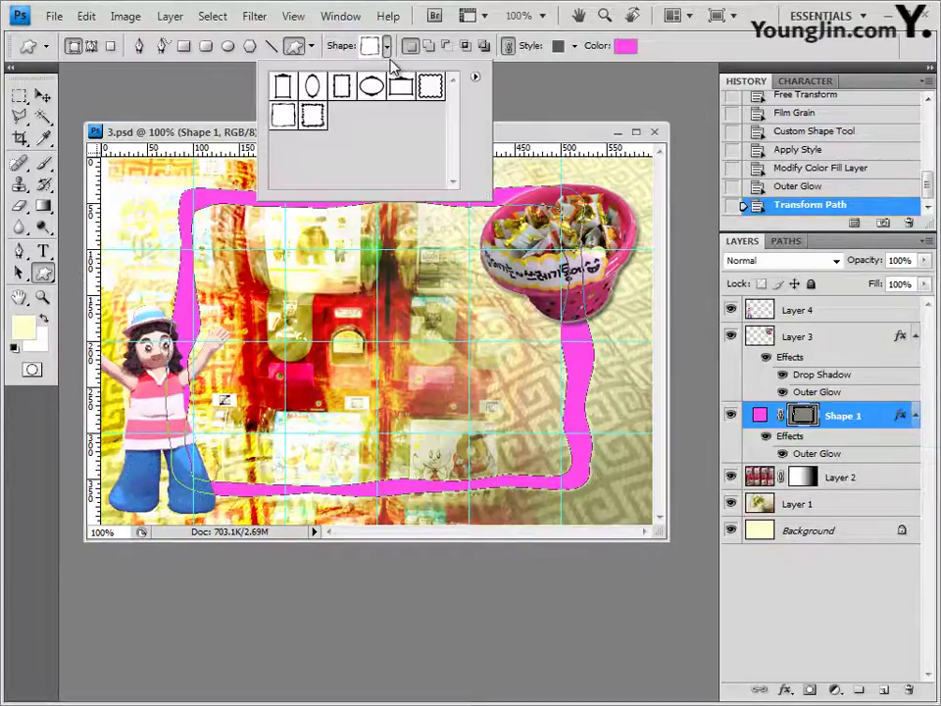
left_click(475, 76)
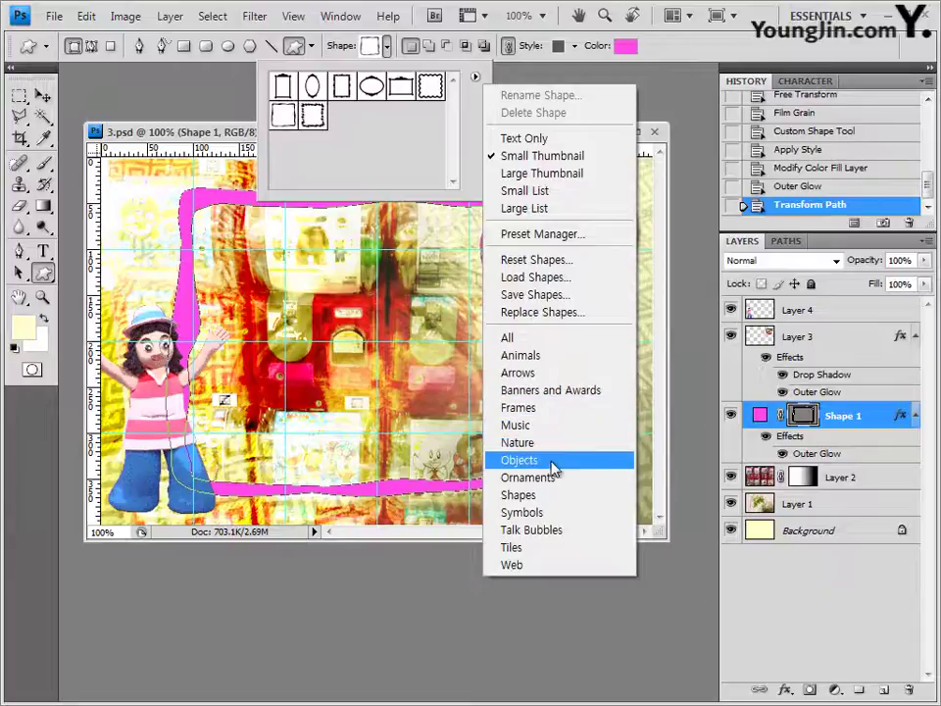
left_click(519, 460)
left_click(410, 295)
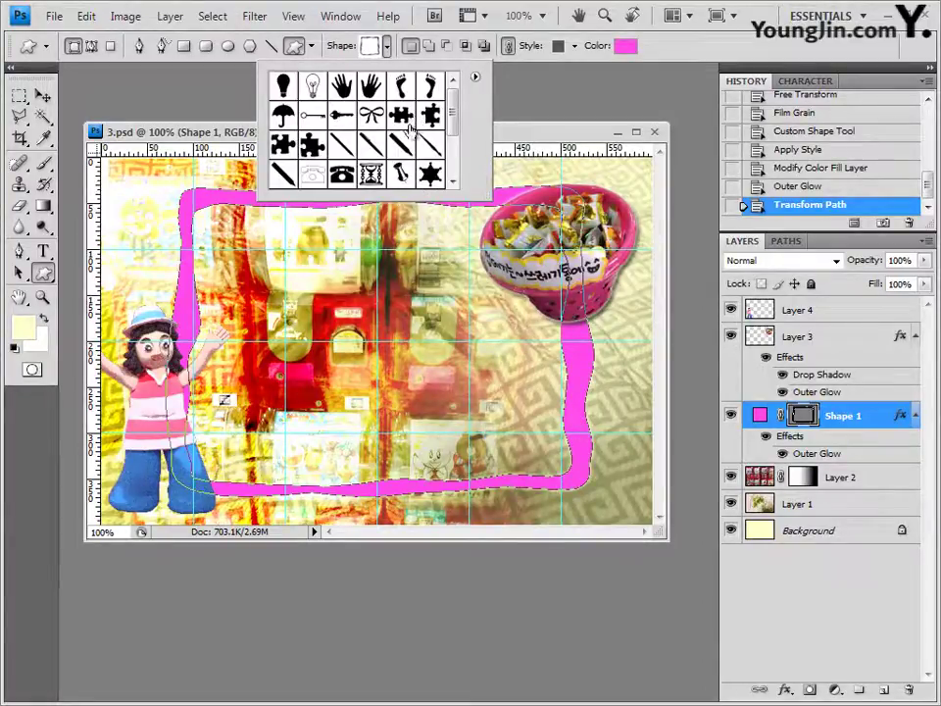
left_click(312, 147)
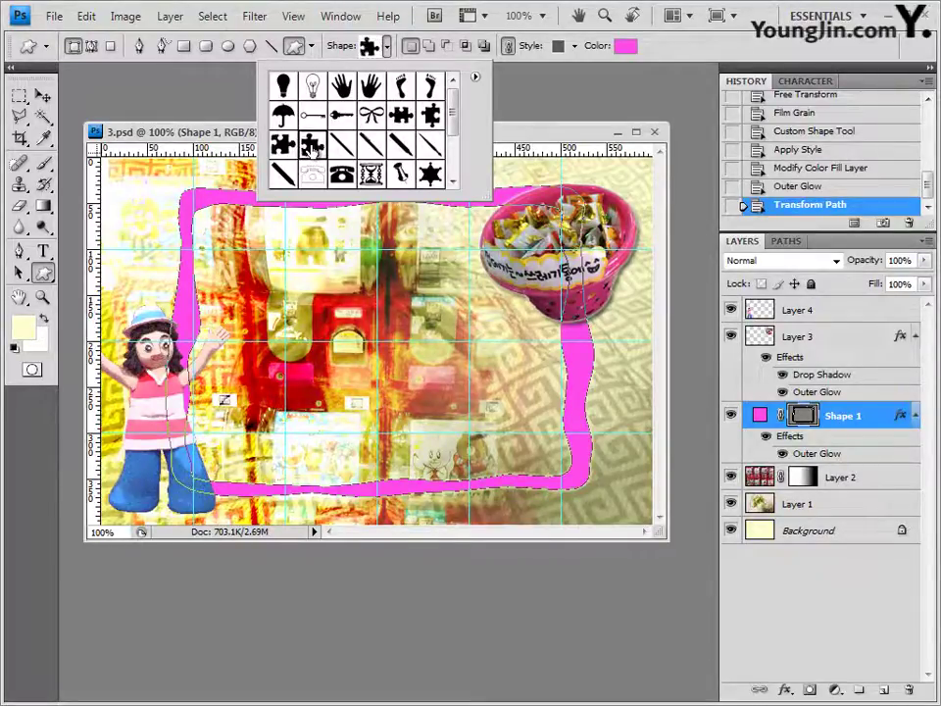
left_click(173, 103)
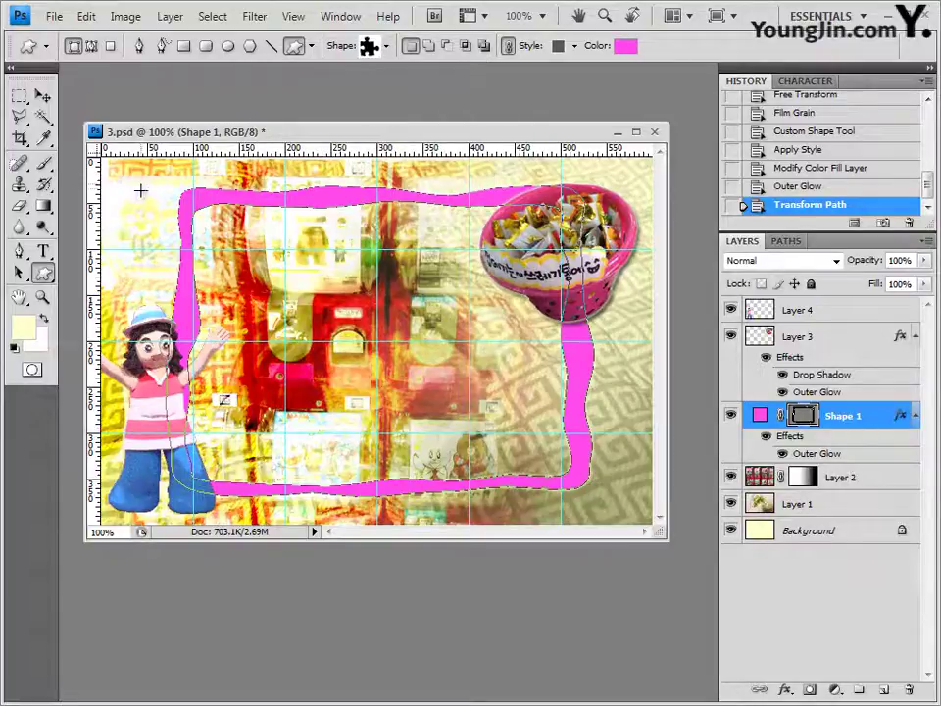
left_click_drag(140, 184, 198, 249)
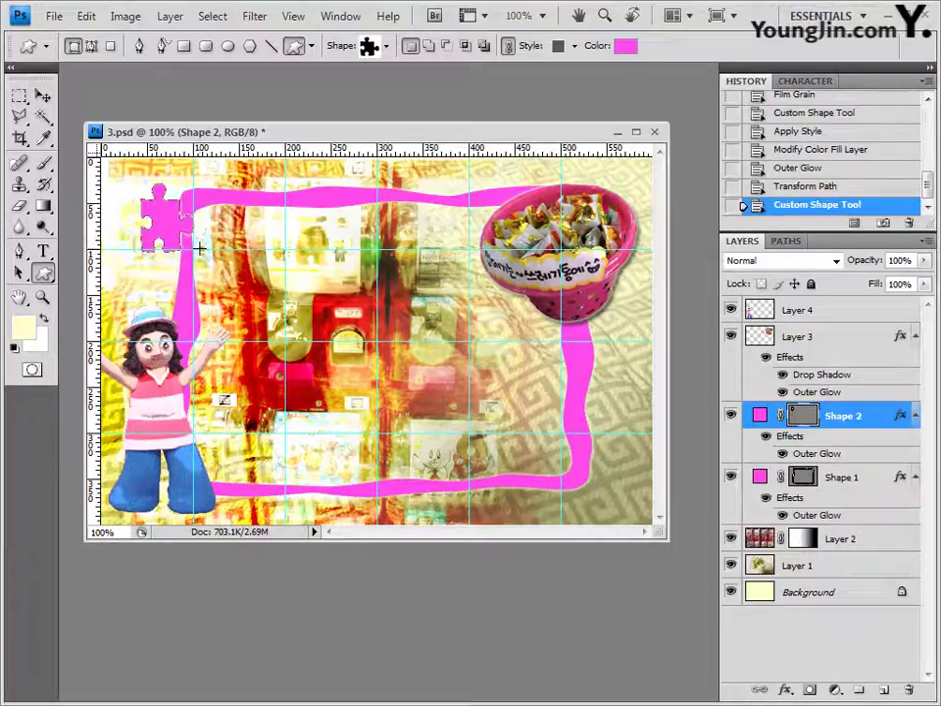
Clear the puzzle piece's layer style and set its fill color to ff8400.
left_click(575, 47)
left_click(470, 86)
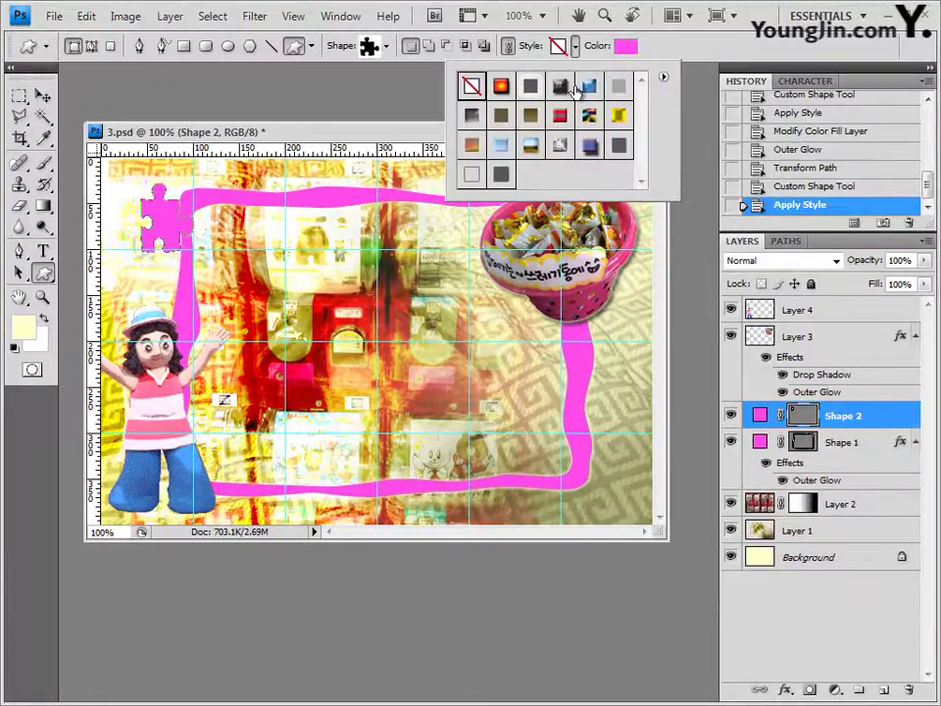
left_click(625, 48)
double_click(673, 547)
type("ff8400")
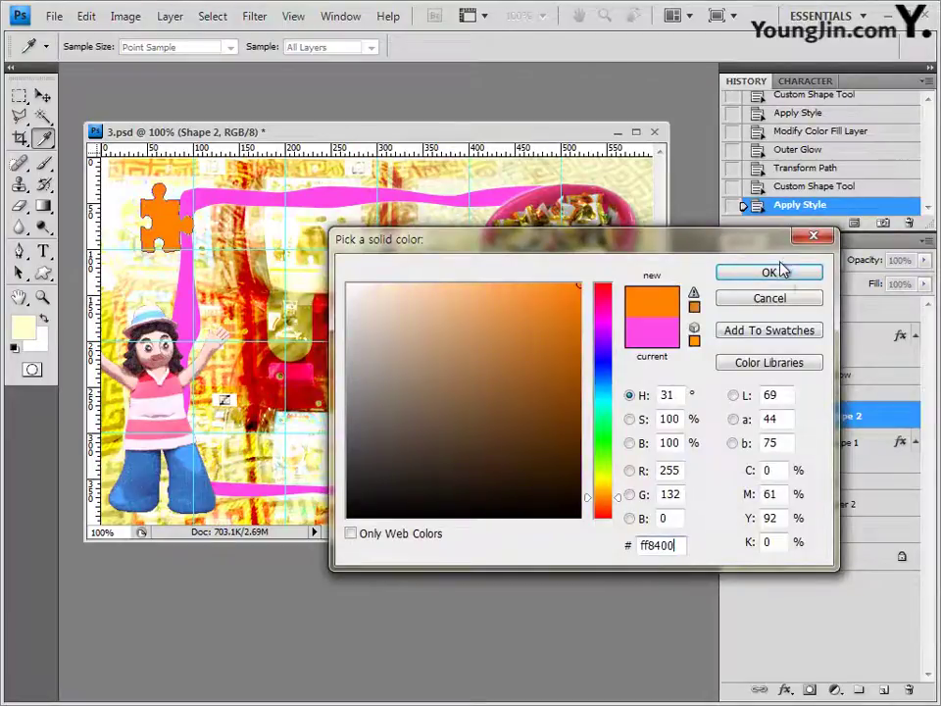
left_click(781, 272)
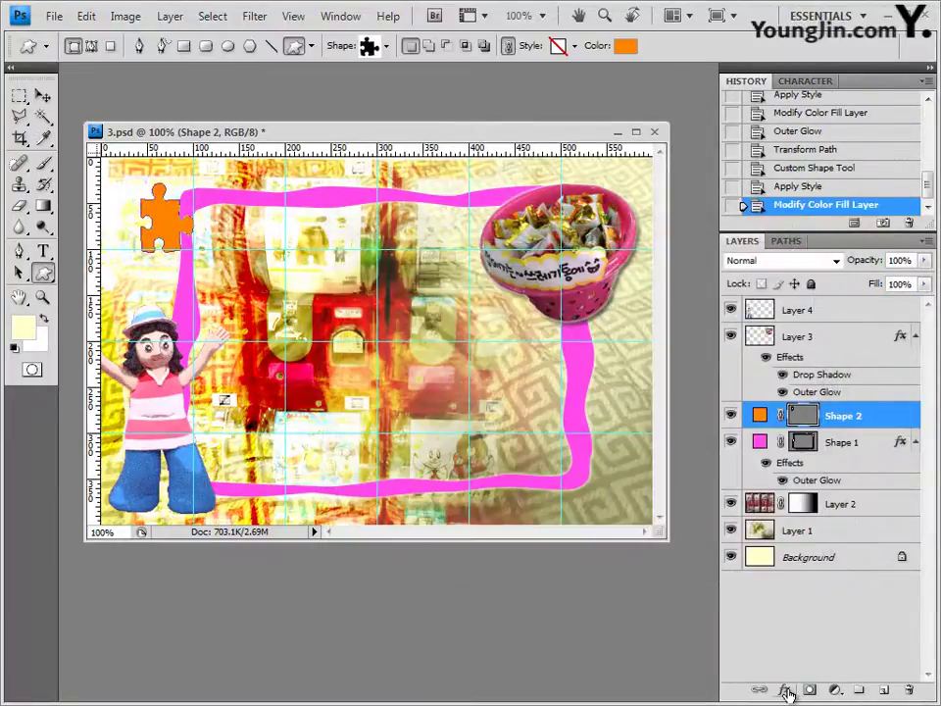
Add a Bevel and Emboss with default settings to the orange puzzle piece.
left_click(785, 690)
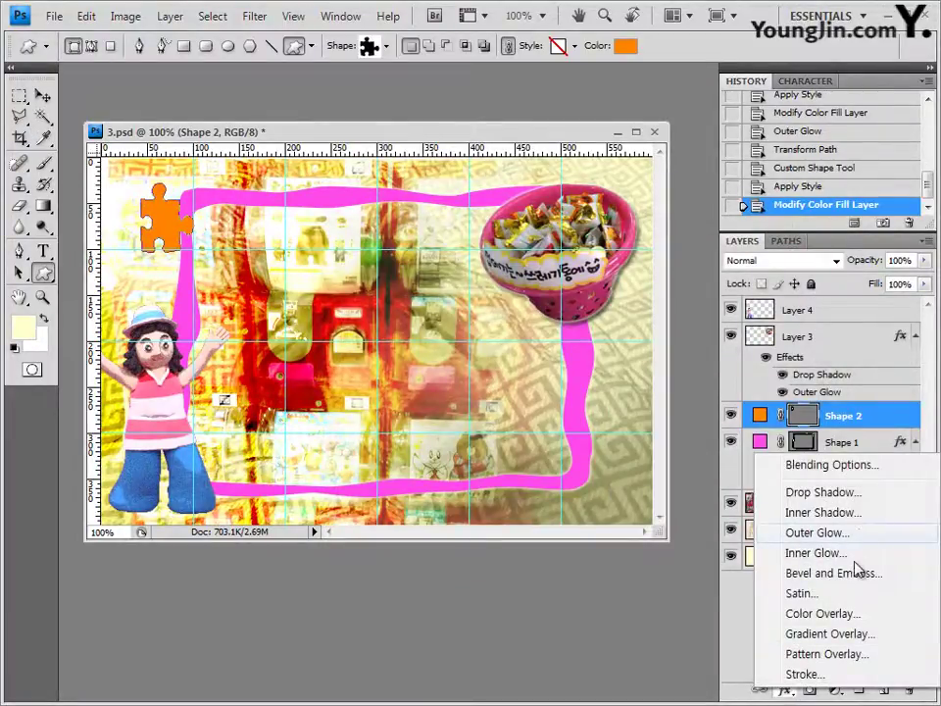
left_click(798, 573)
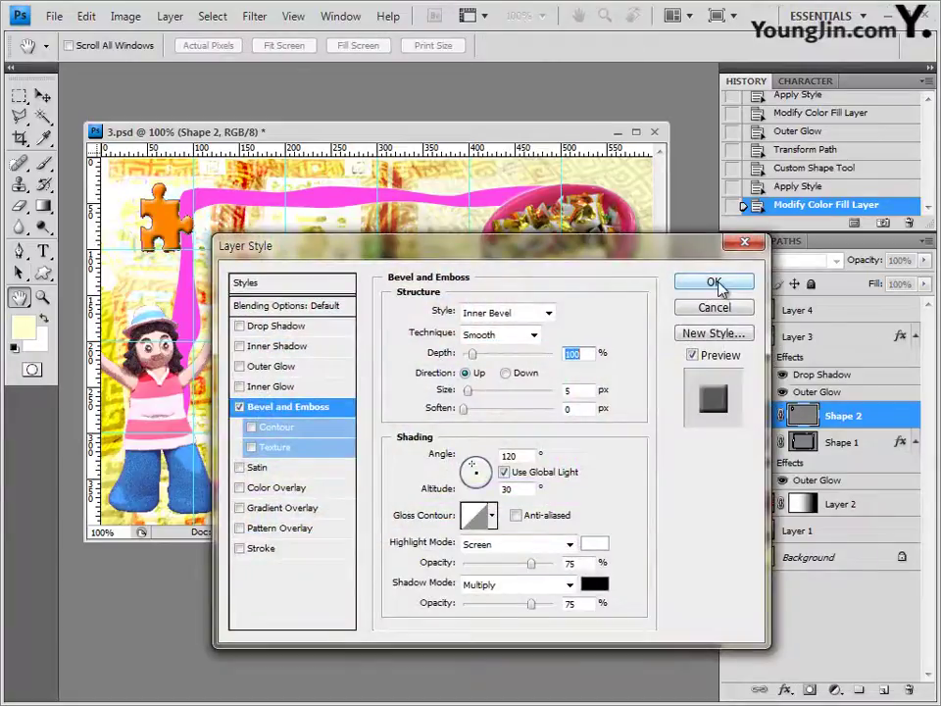
left_click(715, 282)
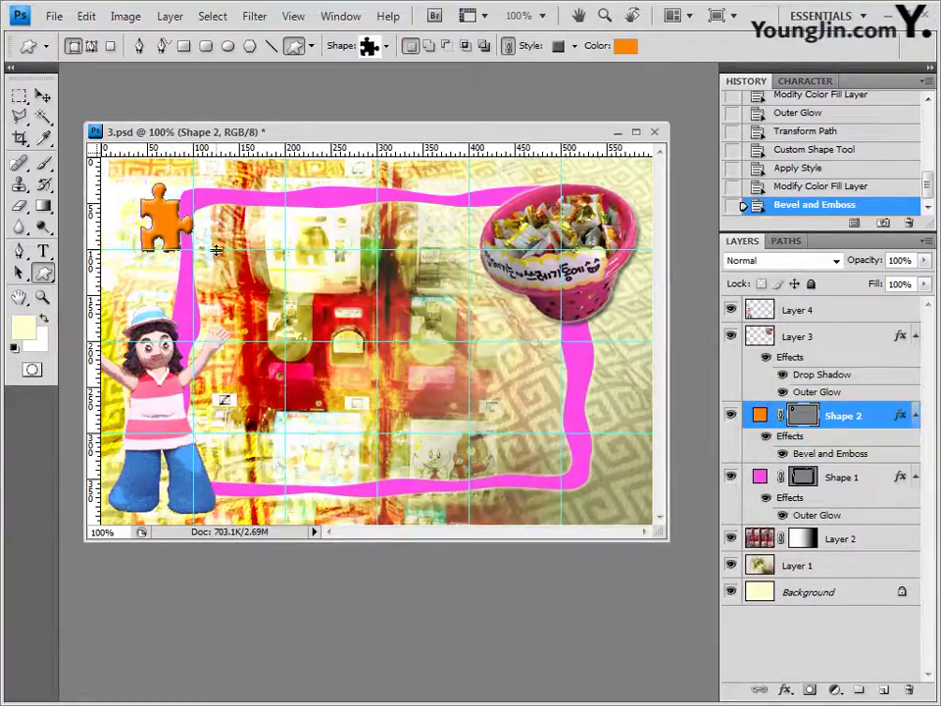
Enlarge the puzzle piece to about 76 × 85 px, extending it down and to the right.
key("ctrl+t")
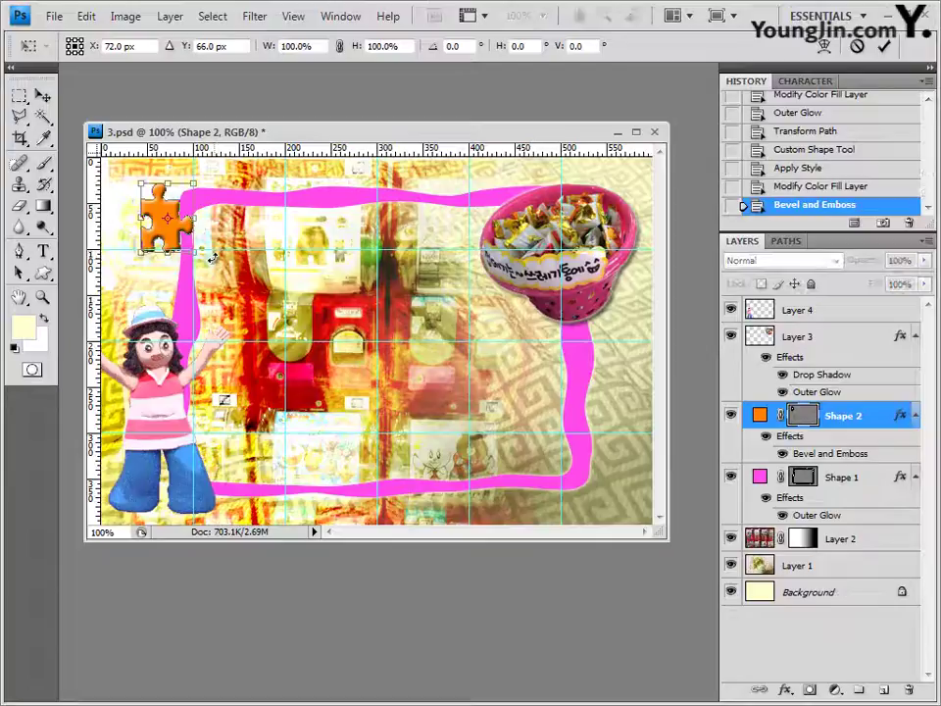
left_click_drag(195, 252, 212, 266)
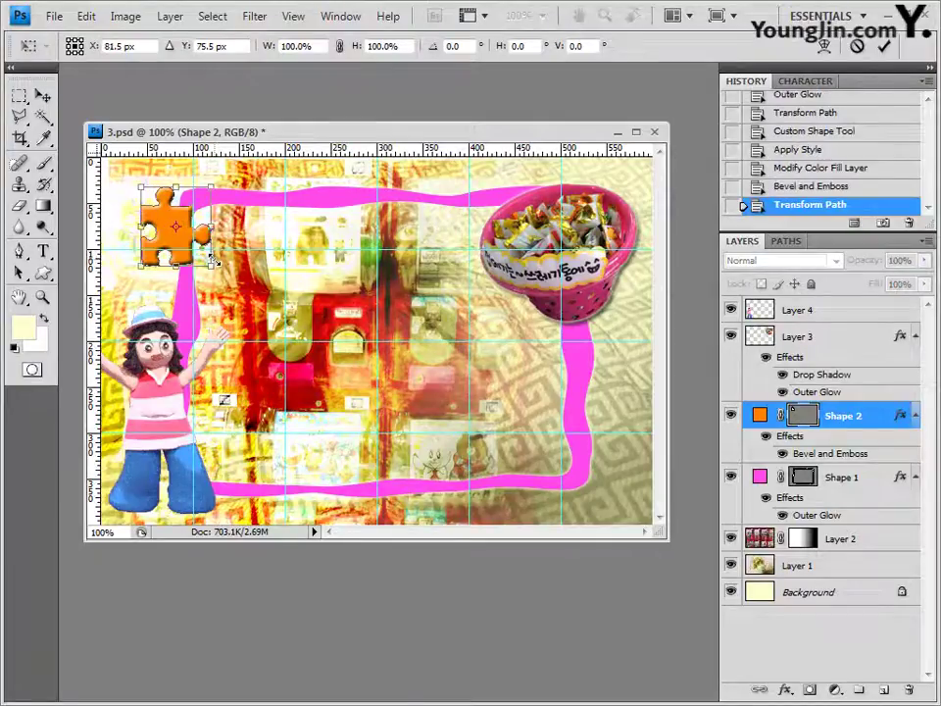
key("Return")
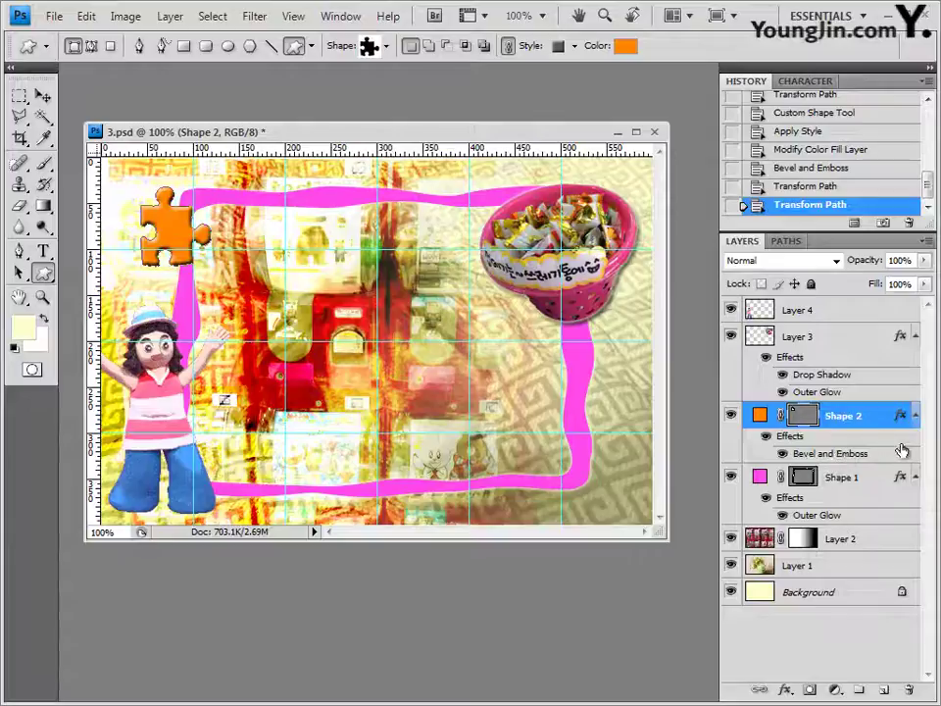
Change the puzzle piece's Bevel and Emboss style to Pillow Emboss.
double_click(833, 454)
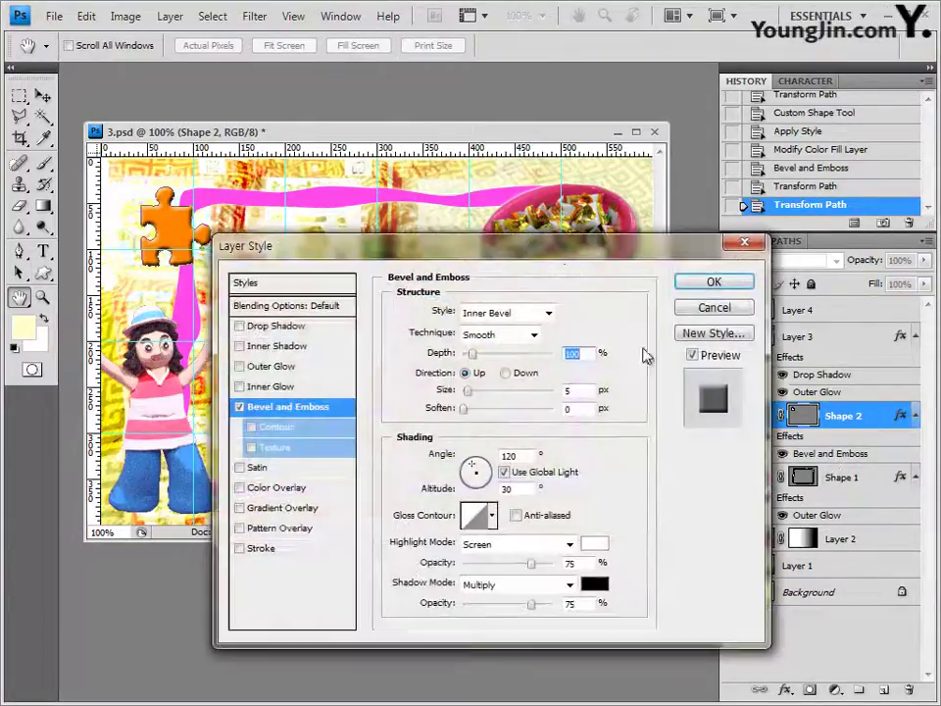
mouse_move(573, 243)
left_mouse_down()
mouse_move(600, 231)
mouse_move(592, 222)
left_mouse_up()
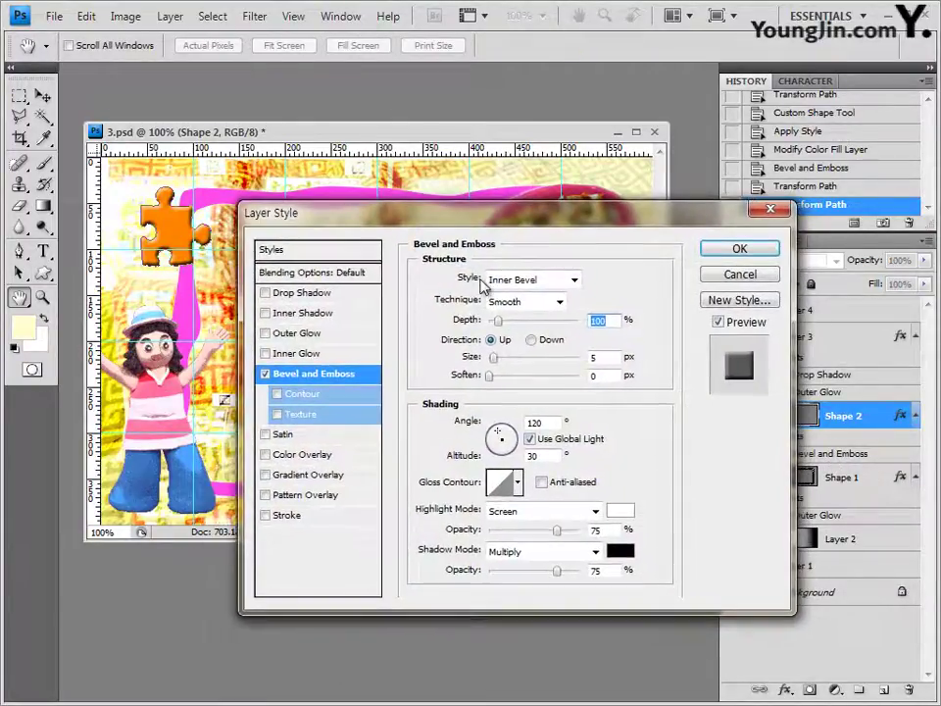
left_click(574, 281)
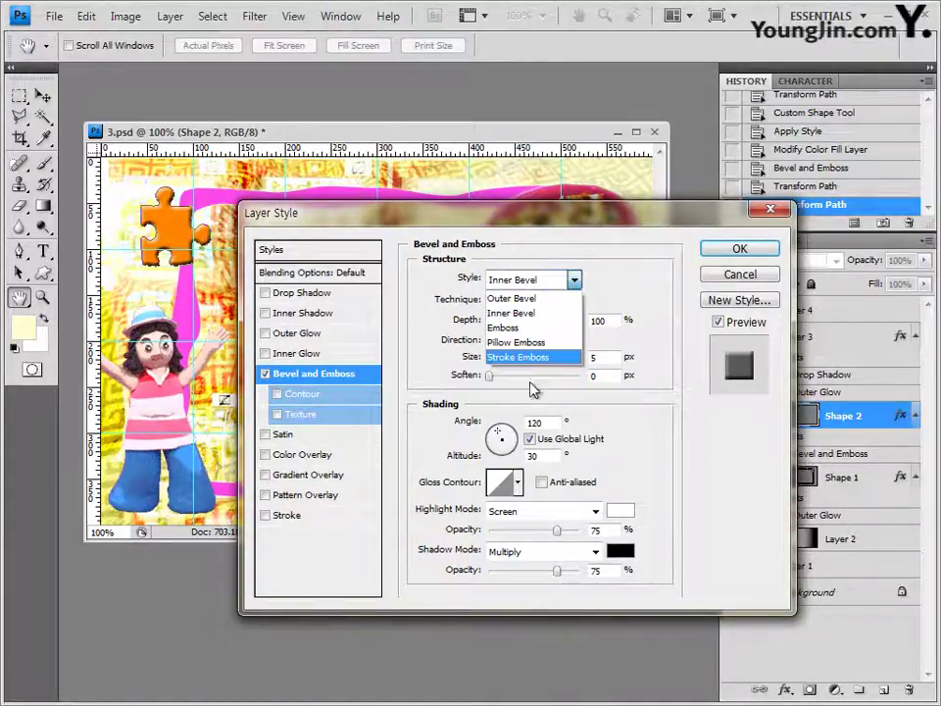
left_click(532, 304)
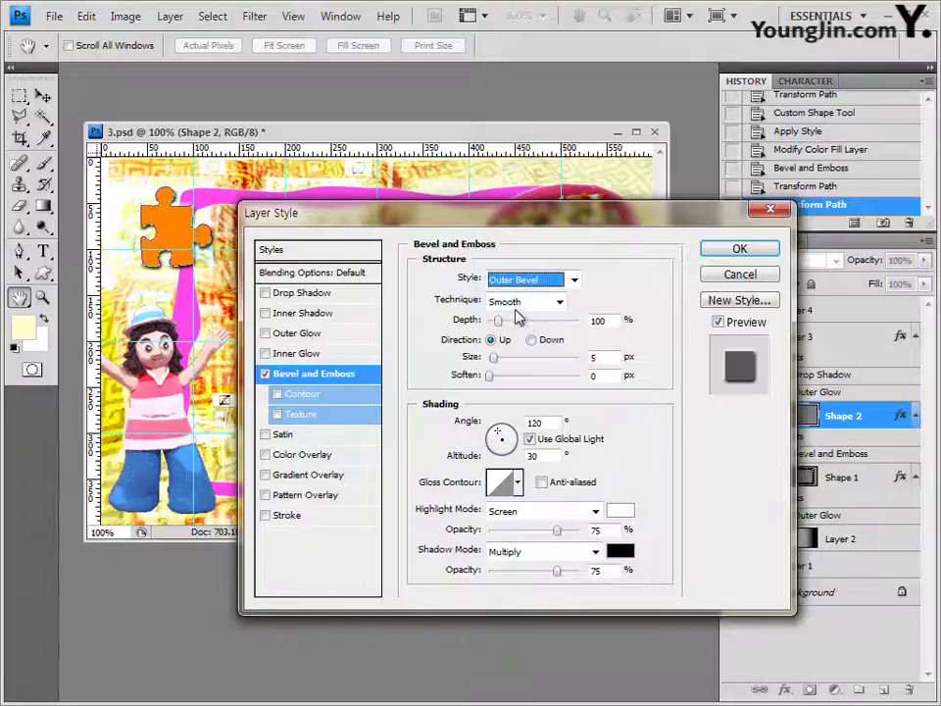
key("Down")
key("Down")
key("Down")
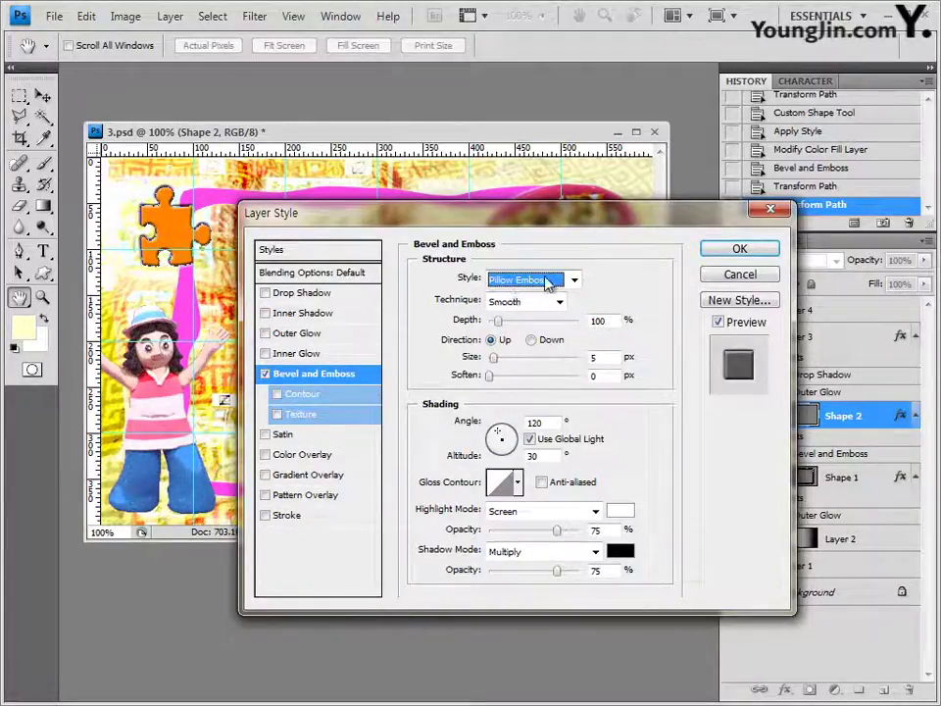
left_click(739, 248)
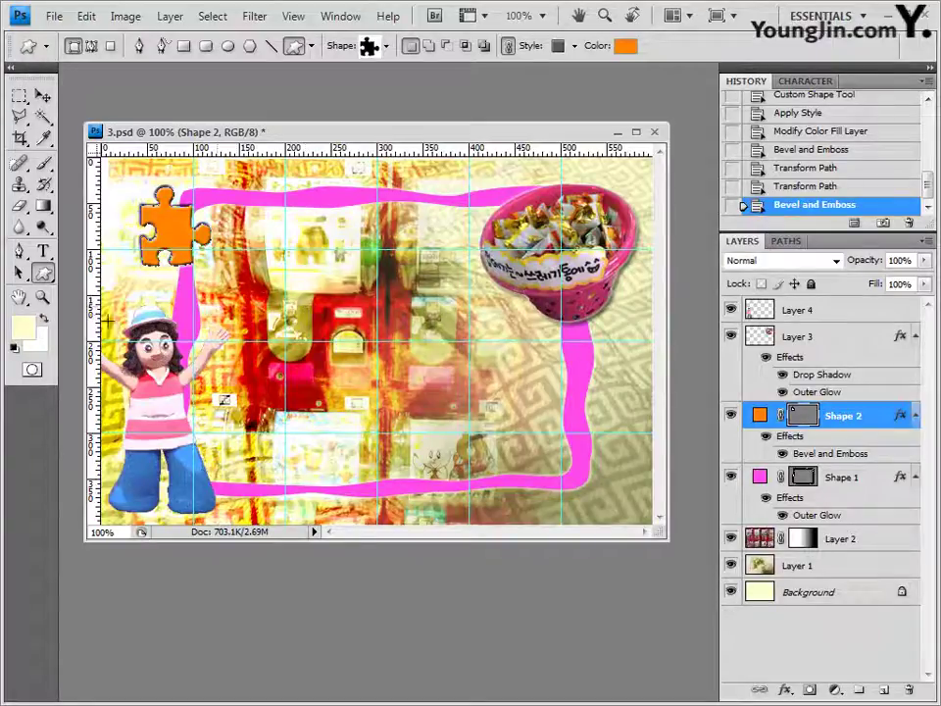
Replace the custom shapes with the Music set and draw a small eighth note beside the clay figure's raised hand.
left_click(388, 49)
left_click(475, 78)
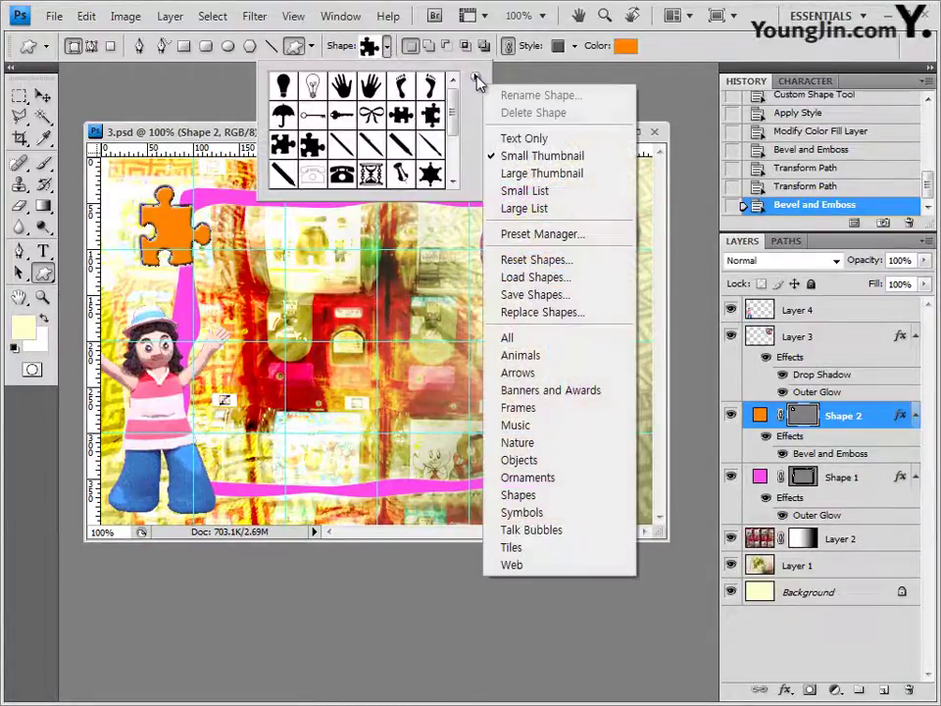
left_click(525, 426)
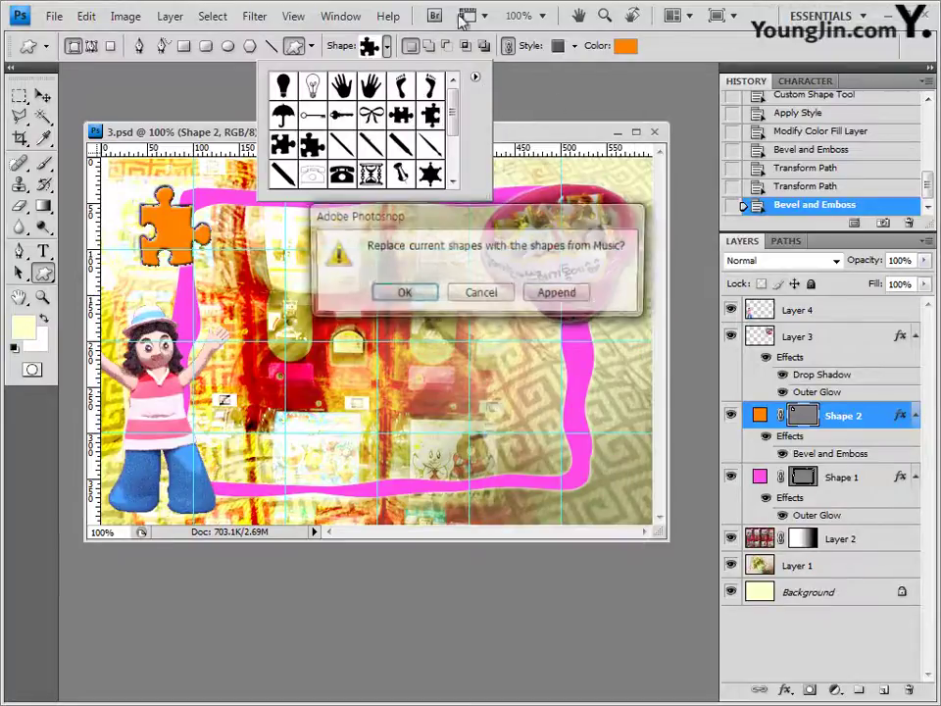
left_click(402, 292)
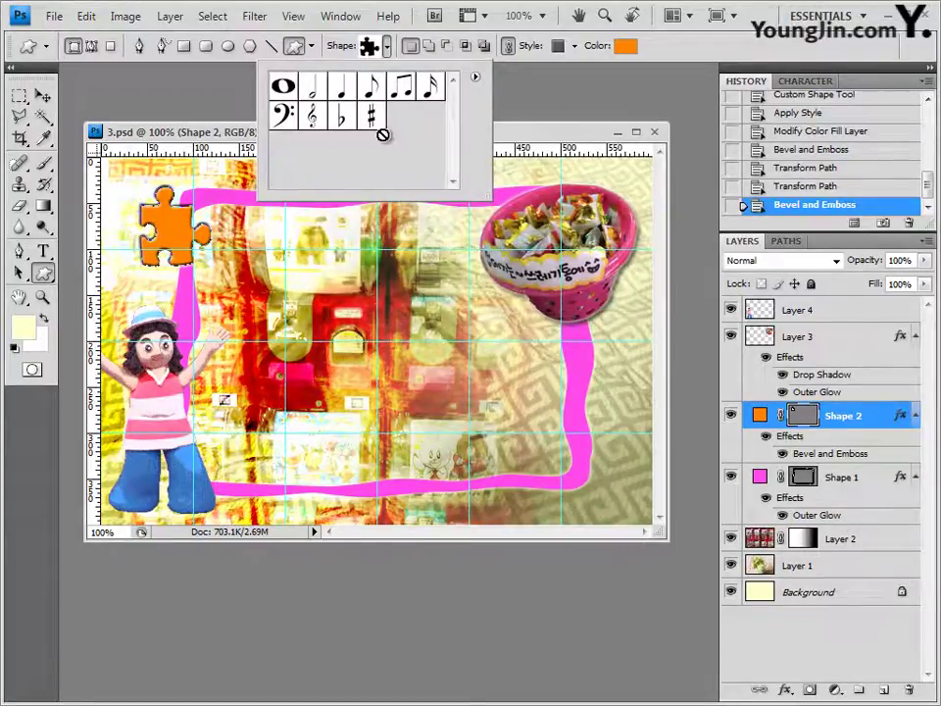
left_click(370, 95)
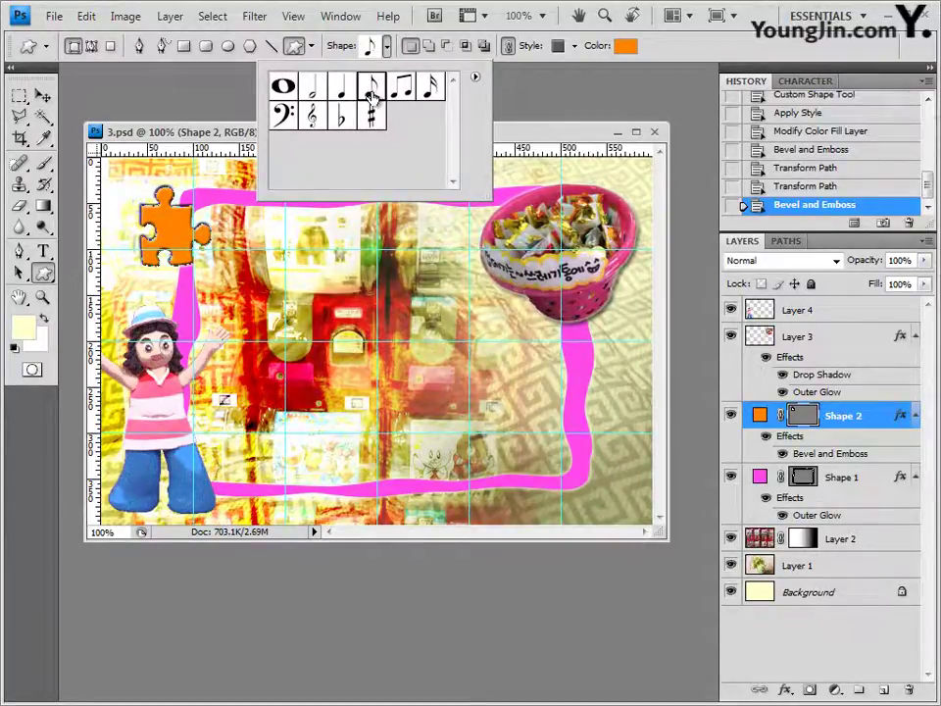
left_click(219, 130)
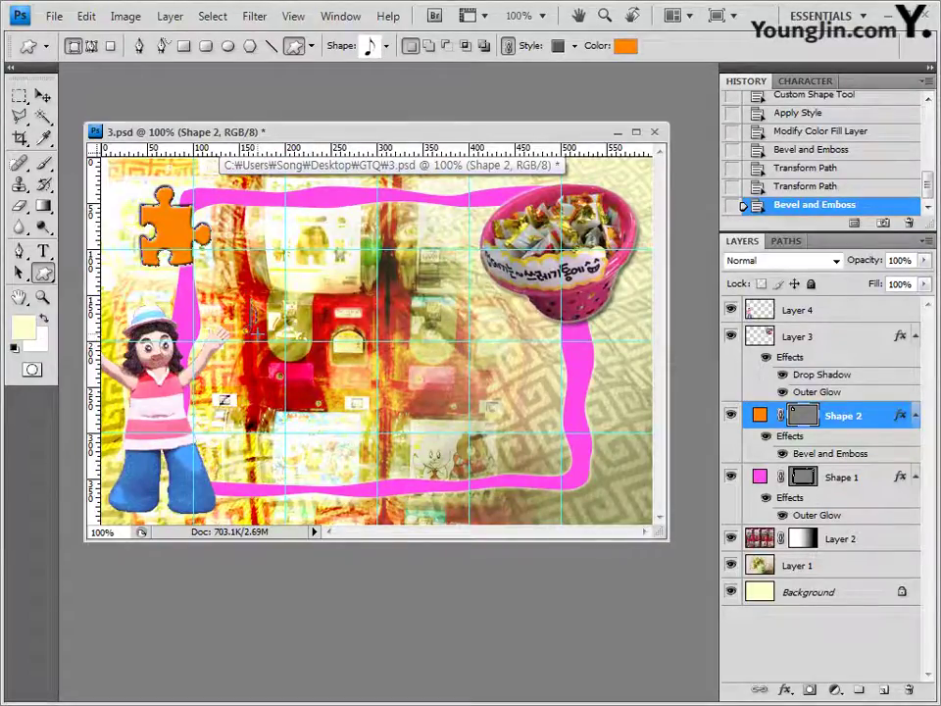
left_click_drag(204, 242, 207, 246)
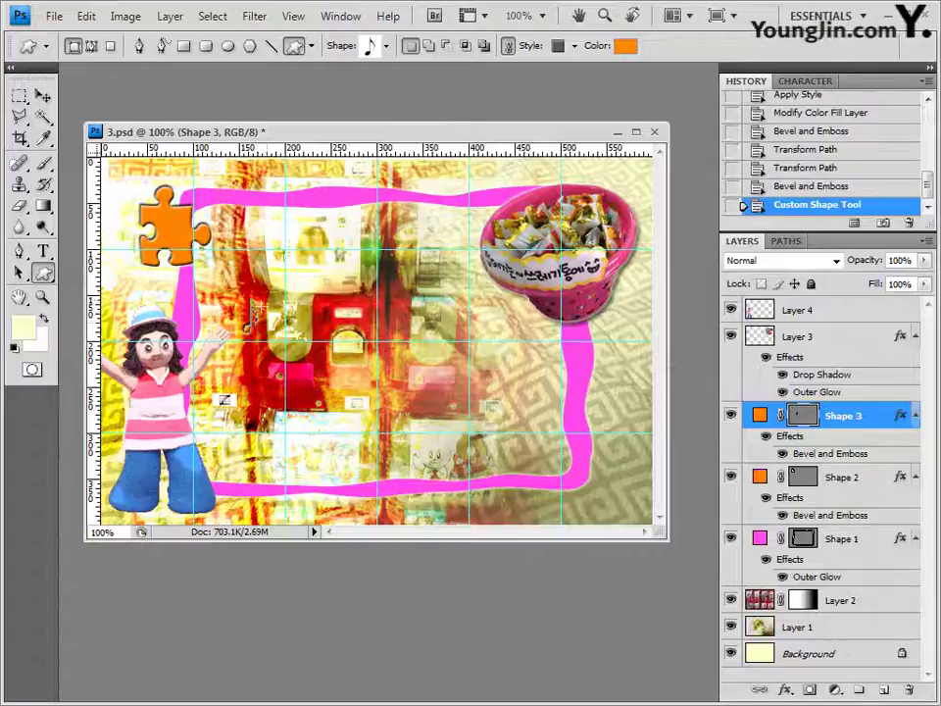
Clear the eighth note's layer style and change its fill color to blue.
left_click(575, 46)
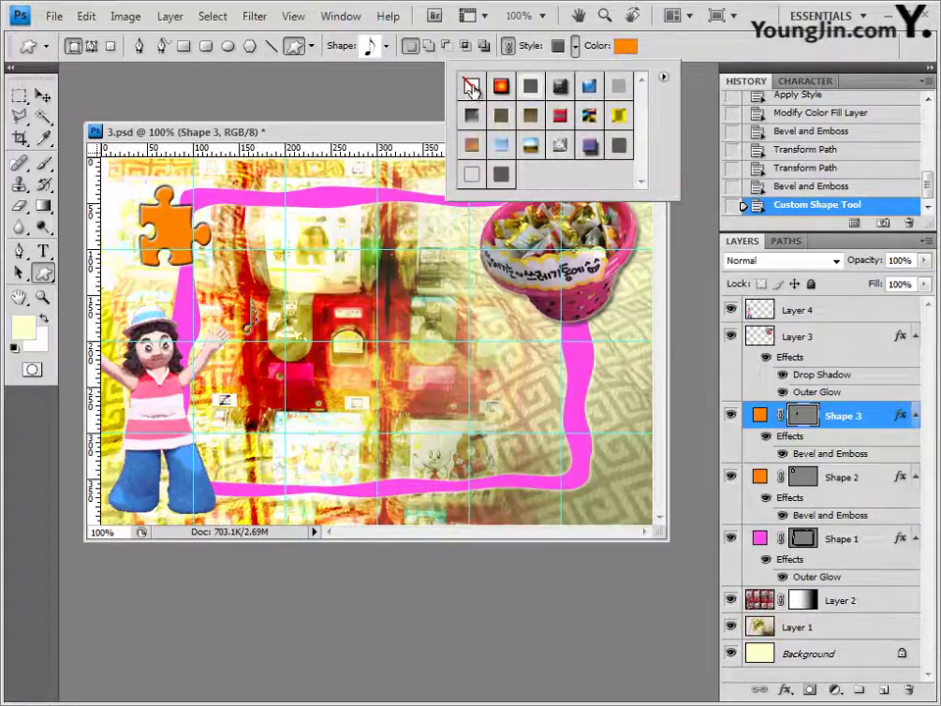
left_click(472, 88)
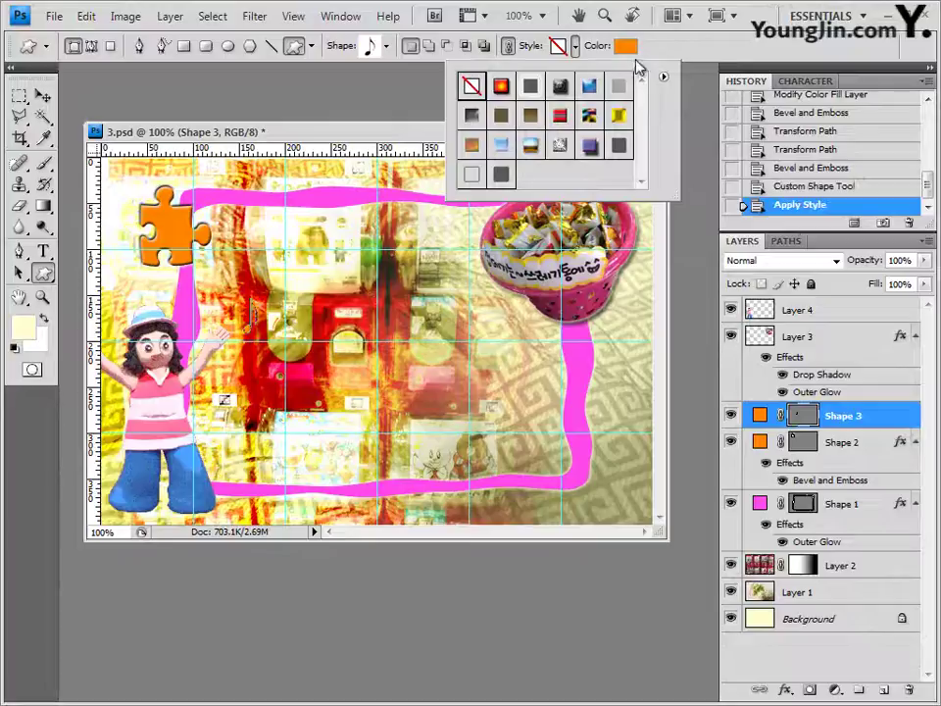
left_click(626, 47)
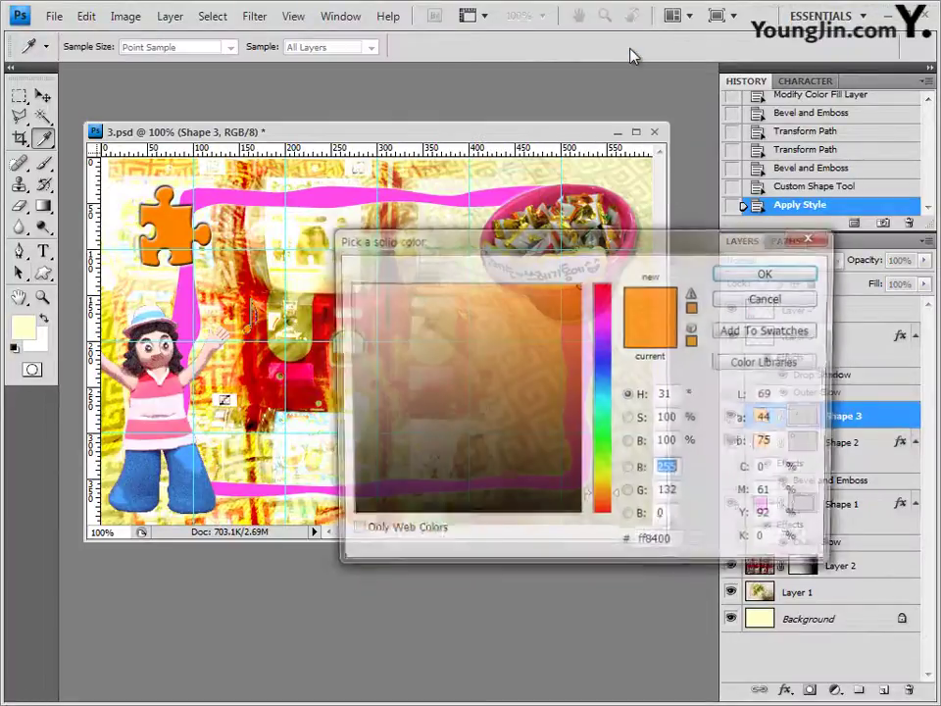
left_click(620, 545)
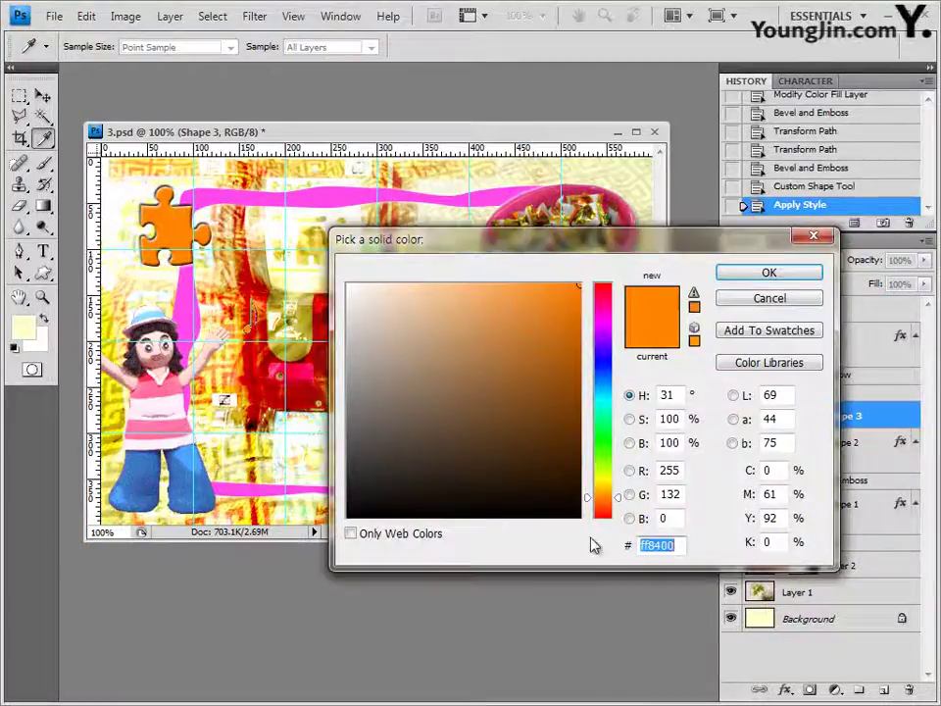
left_click_drag(590, 497, 586, 380)
left_click(769, 273)
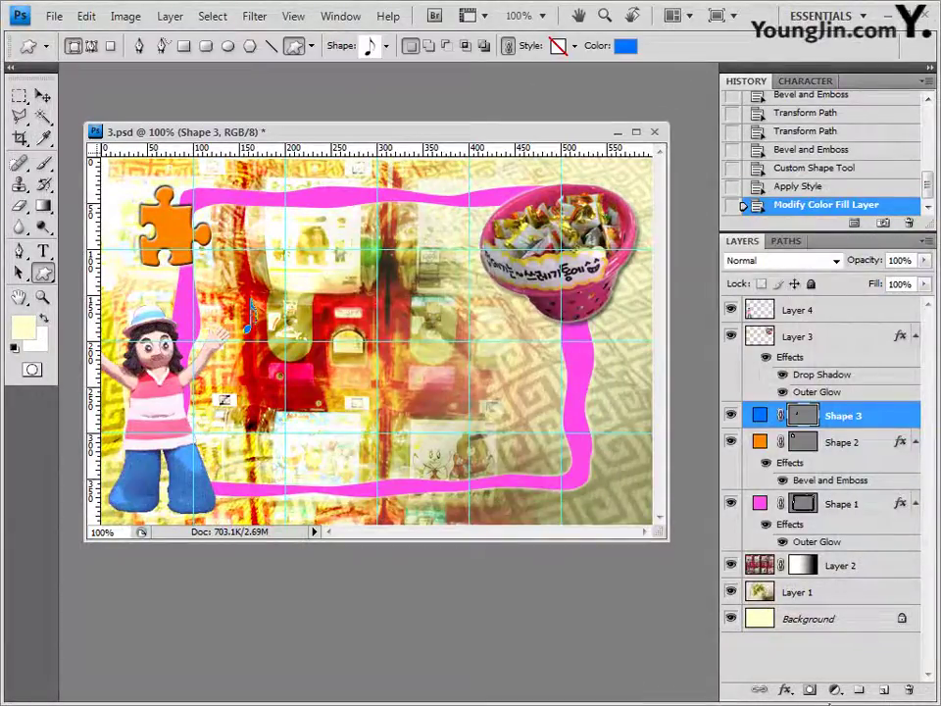
Add a Drop Shadow to the blue eighth note.
left_click(784, 689)
left_click(775, 498)
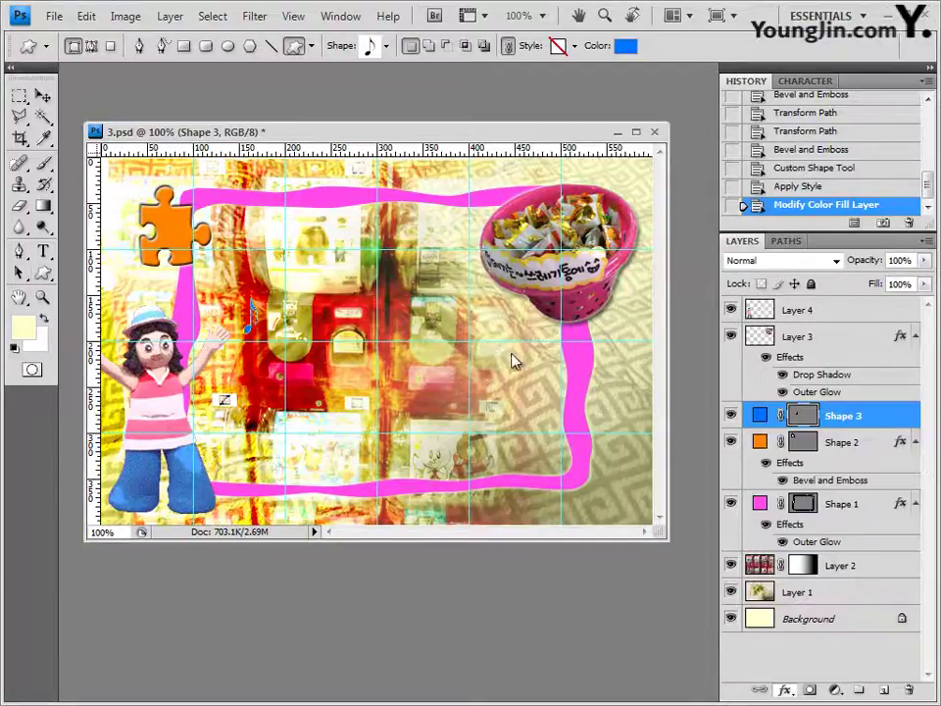
left_click(756, 249)
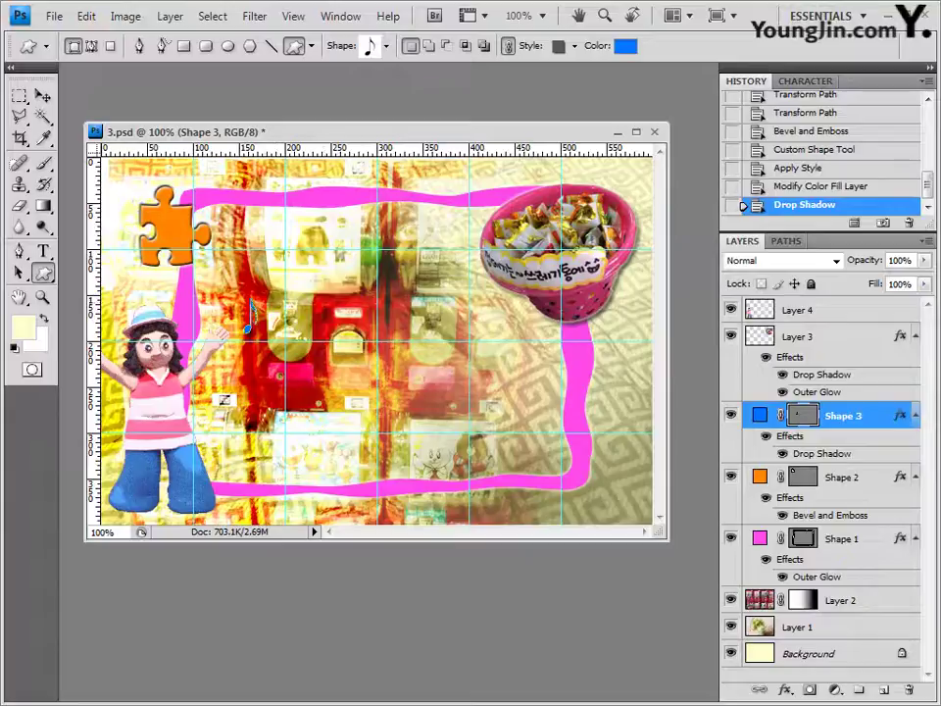
Open 1급-11.jpg and select the palm tree with its potato base by inverting a Magic Wand selection of the white background.
key("alt+Tab")
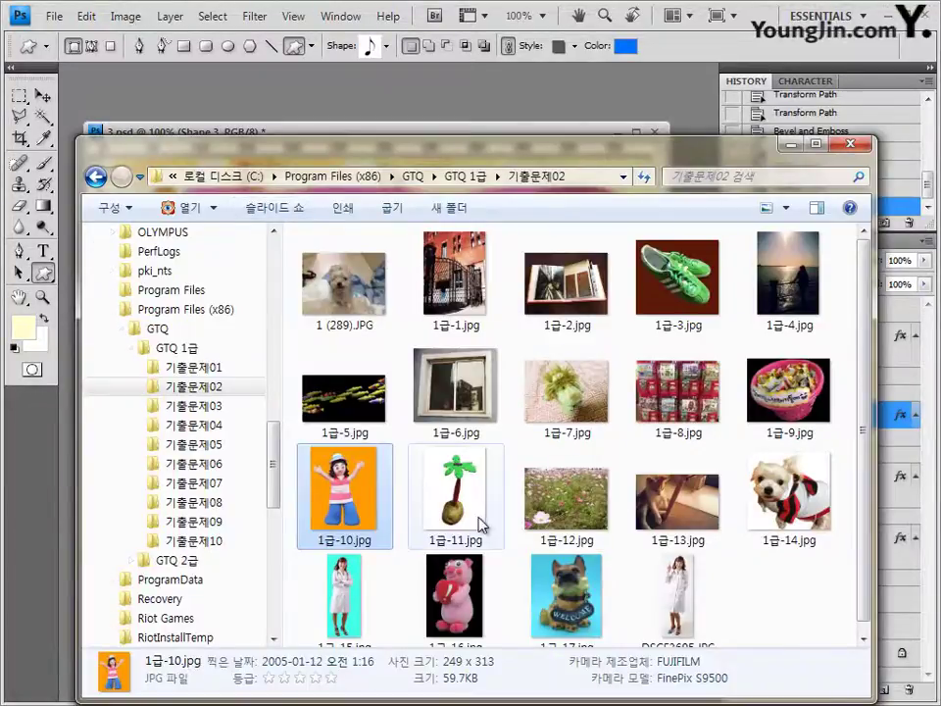
left_click_drag(480, 525, 147, 161)
left_click(43, 118)
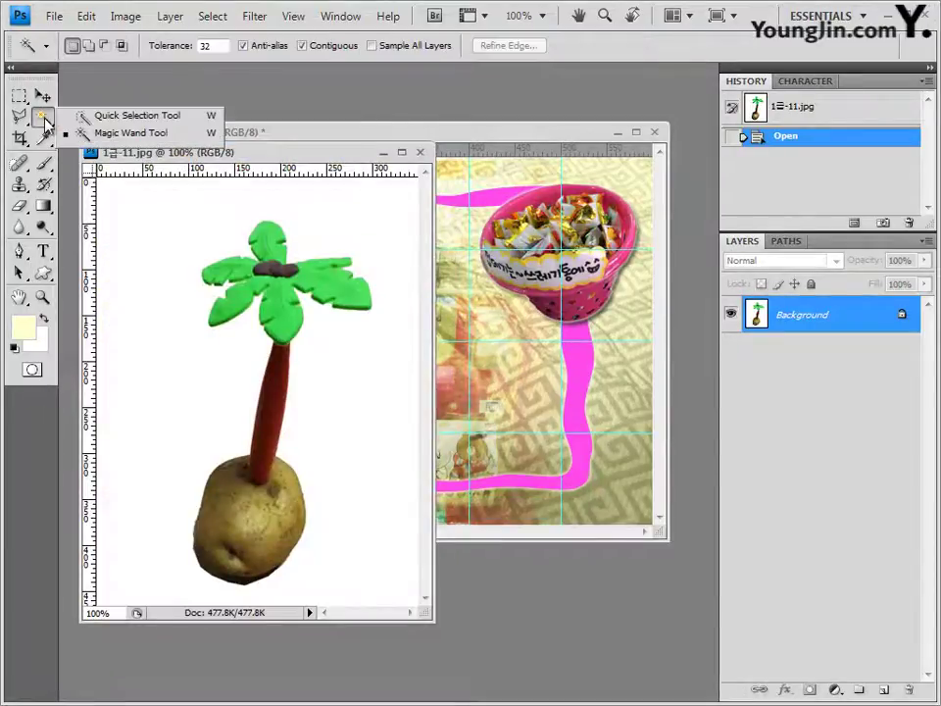
left_click(127, 132)
left_click_drag(209, 153, 227, 133)
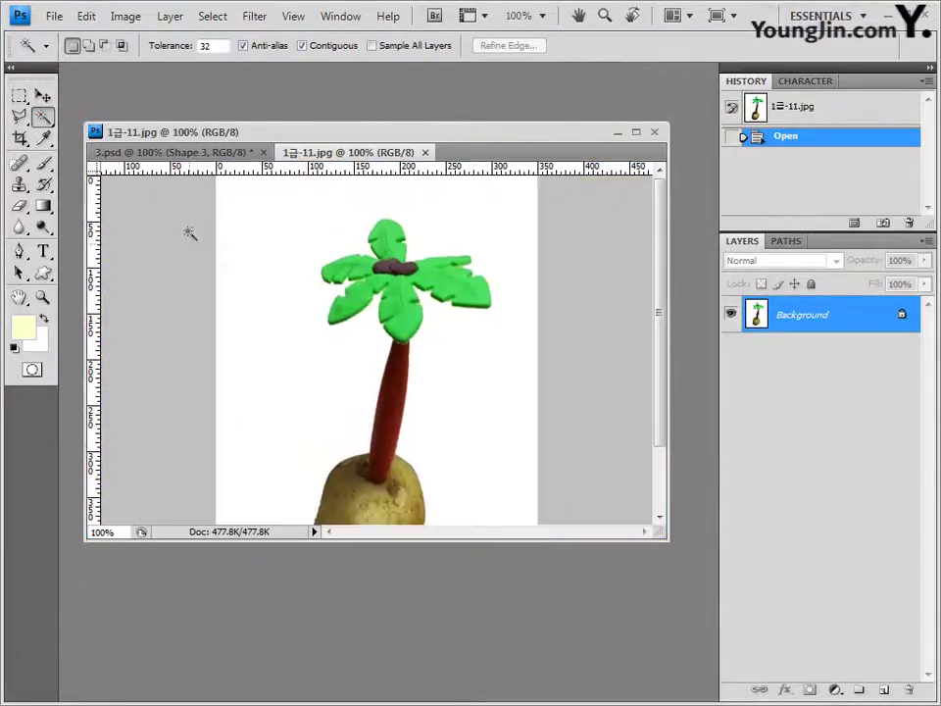
left_click(289, 235)
left_click_drag(340, 152, 171, 201)
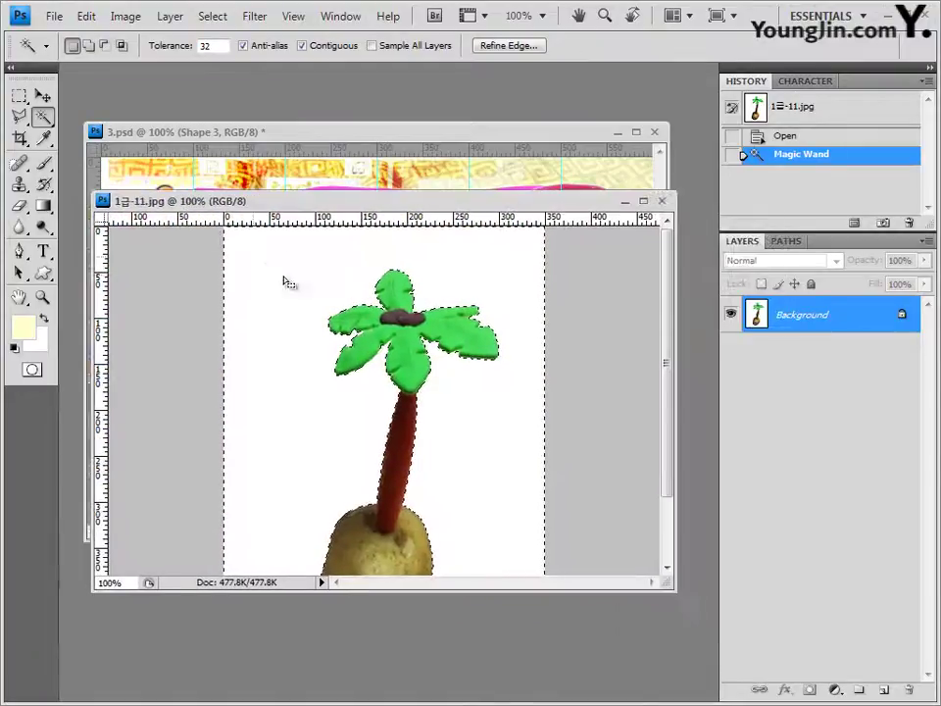
left_click(212, 16)
left_click(226, 89)
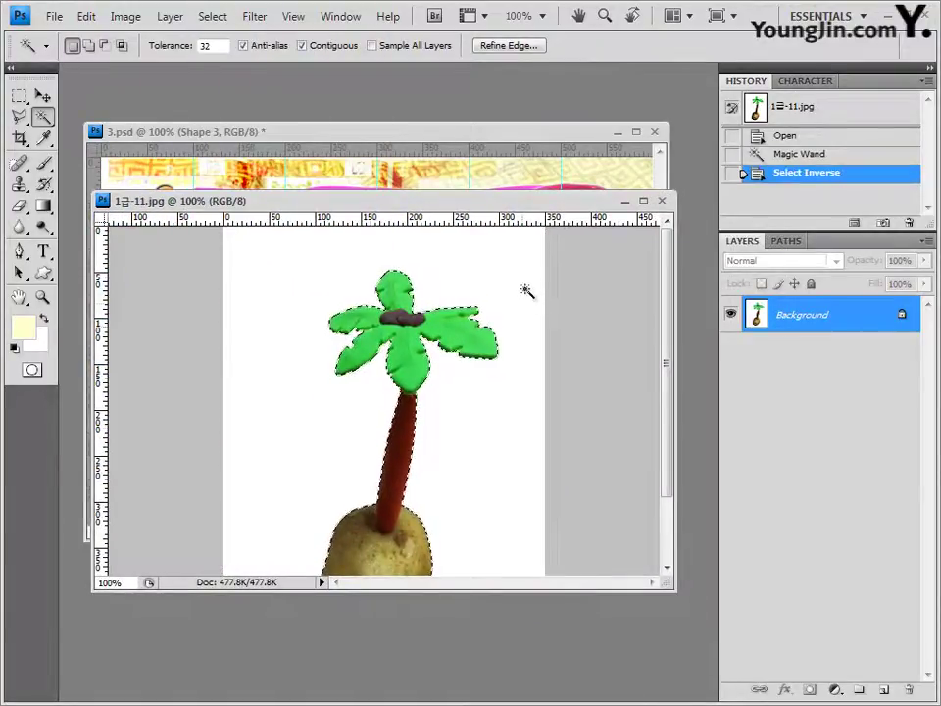
Paste the copied palm tree into 3.psd above the note layer and place it beside the clay figure, closing the source image.
left_click(661, 200)
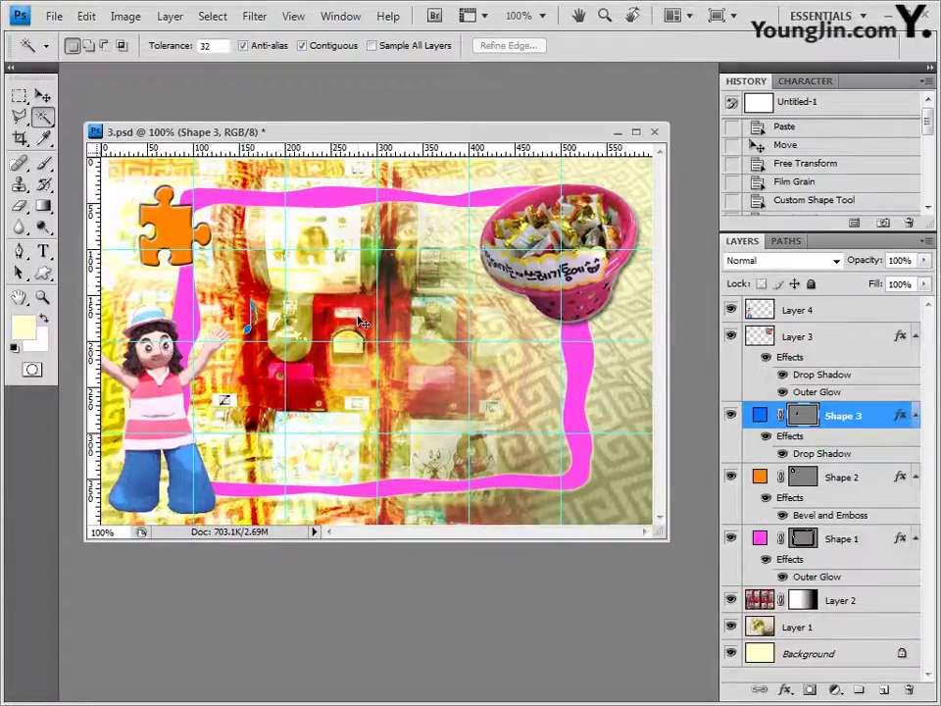
key("ctrl+v")
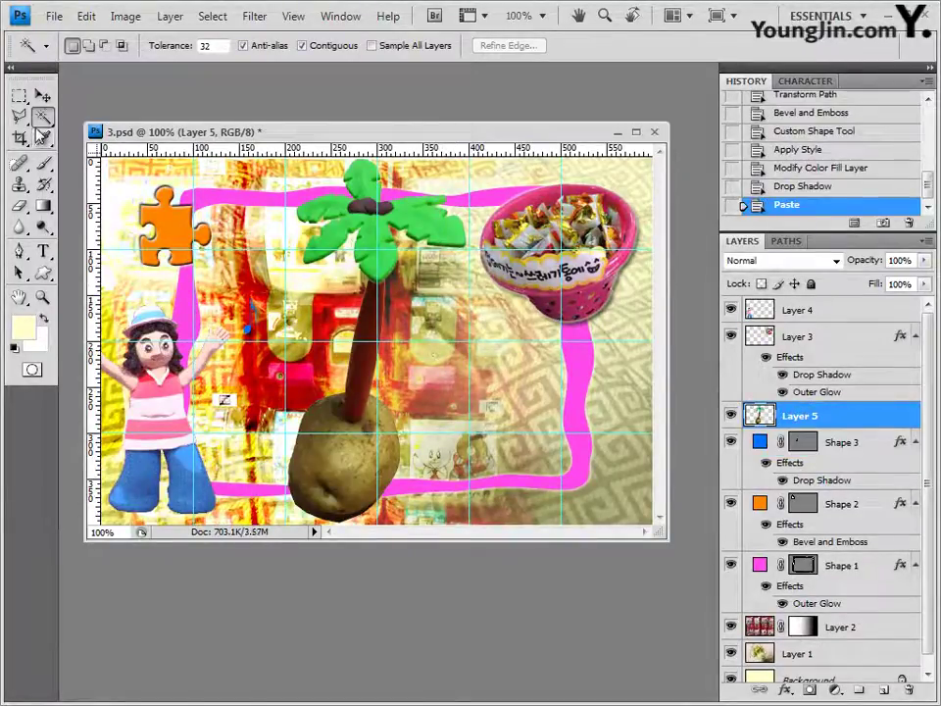
left_click(42, 95)
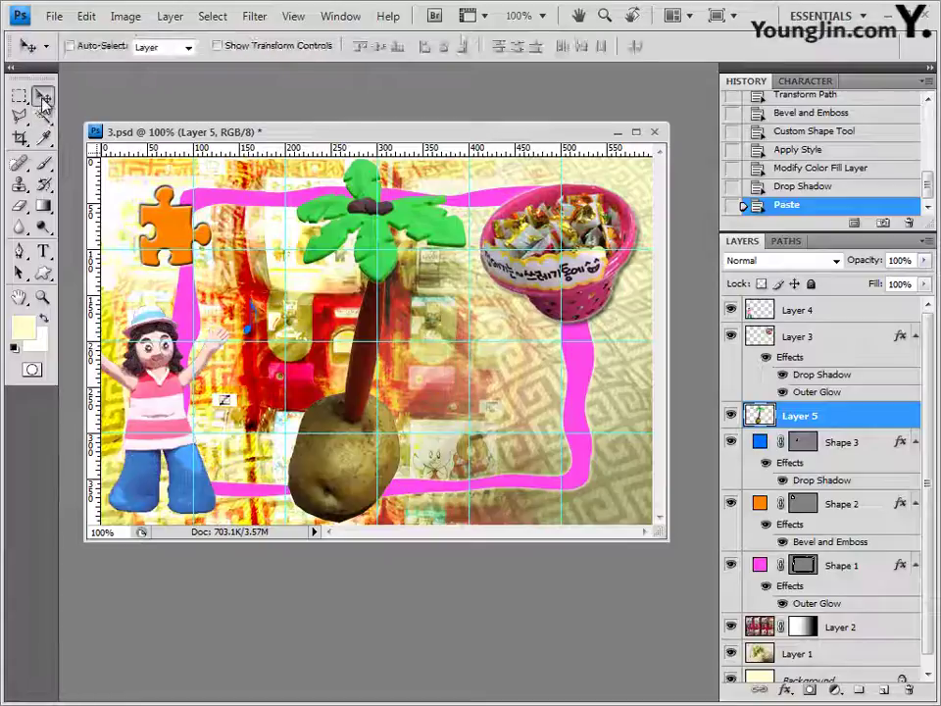
left_click_drag(373, 267, 266, 272)
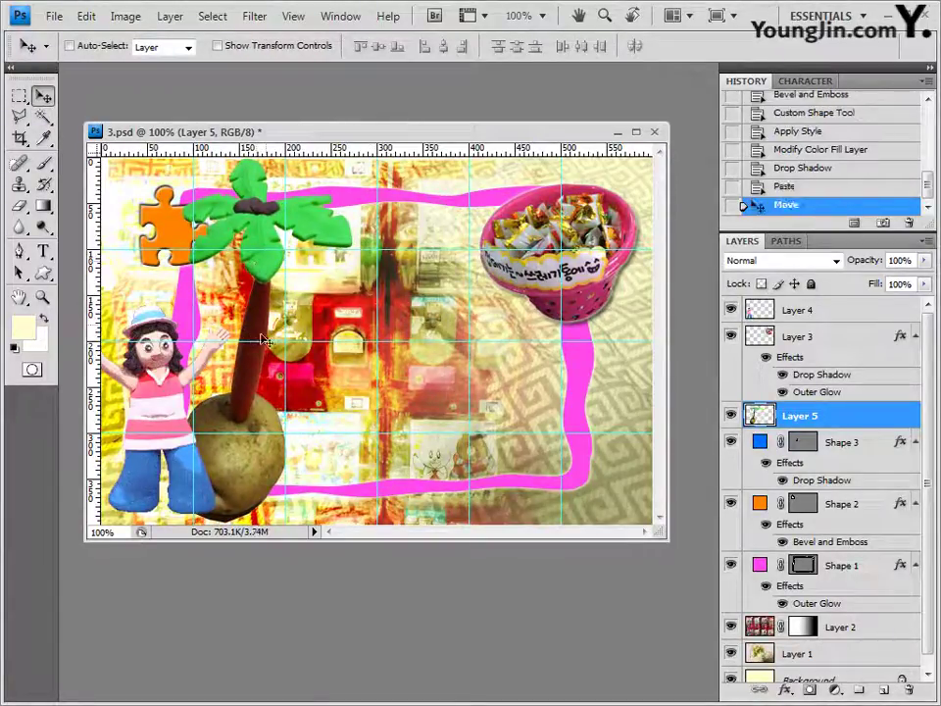
Collapse the shape layers' effects, reorder the palm tree directly beneath the blue eighth note and shift it slightly down and left.
left_click(914, 442)
left_click(914, 469)
left_click(915, 495)
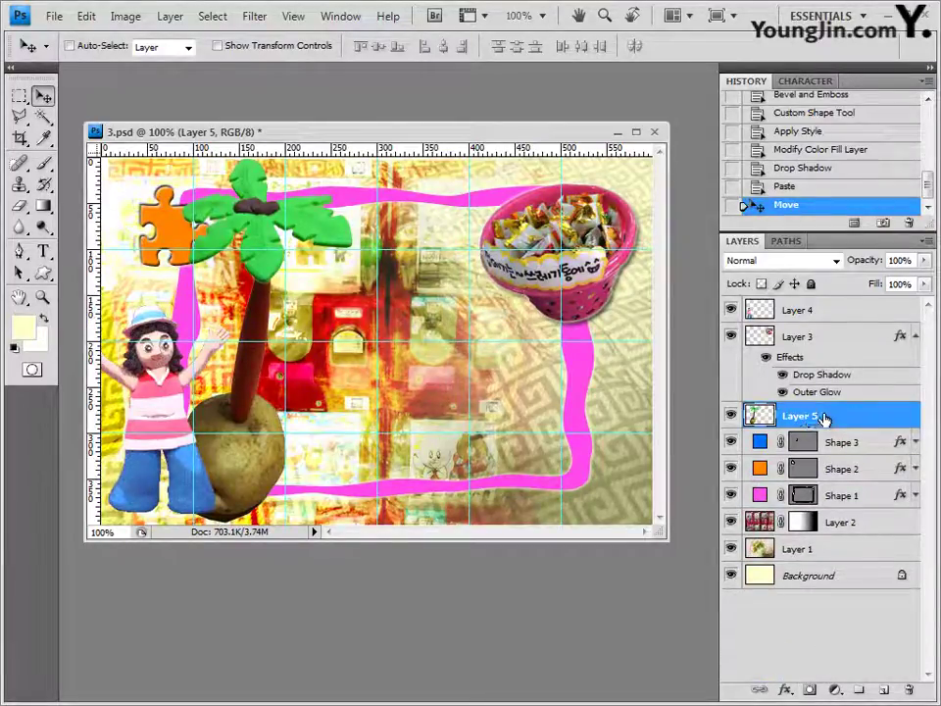
left_click_drag(823, 419, 825, 460)
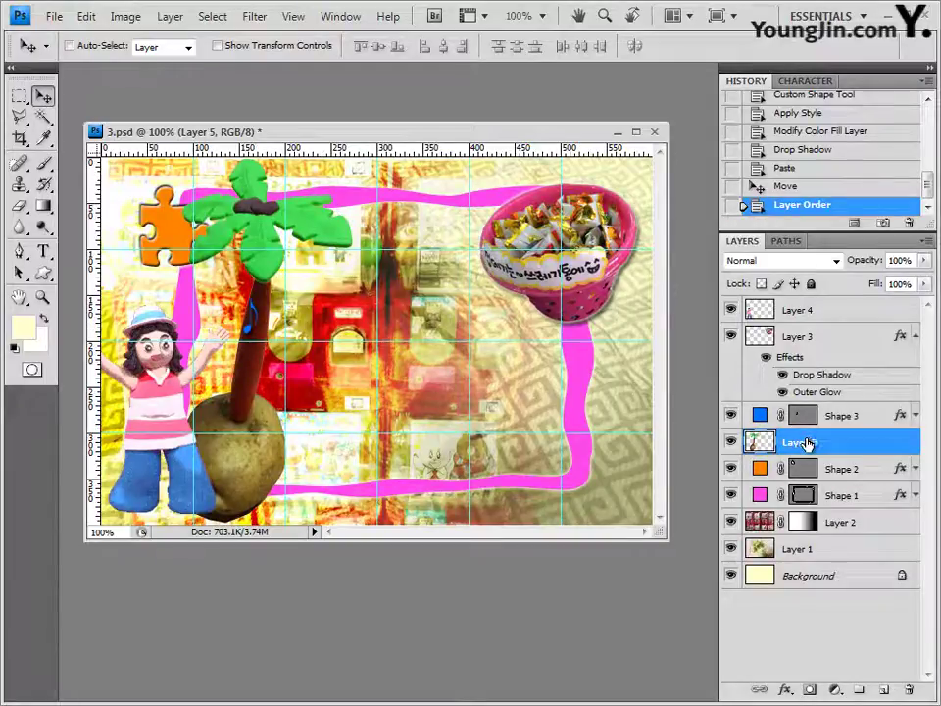
key("ctrl+t")
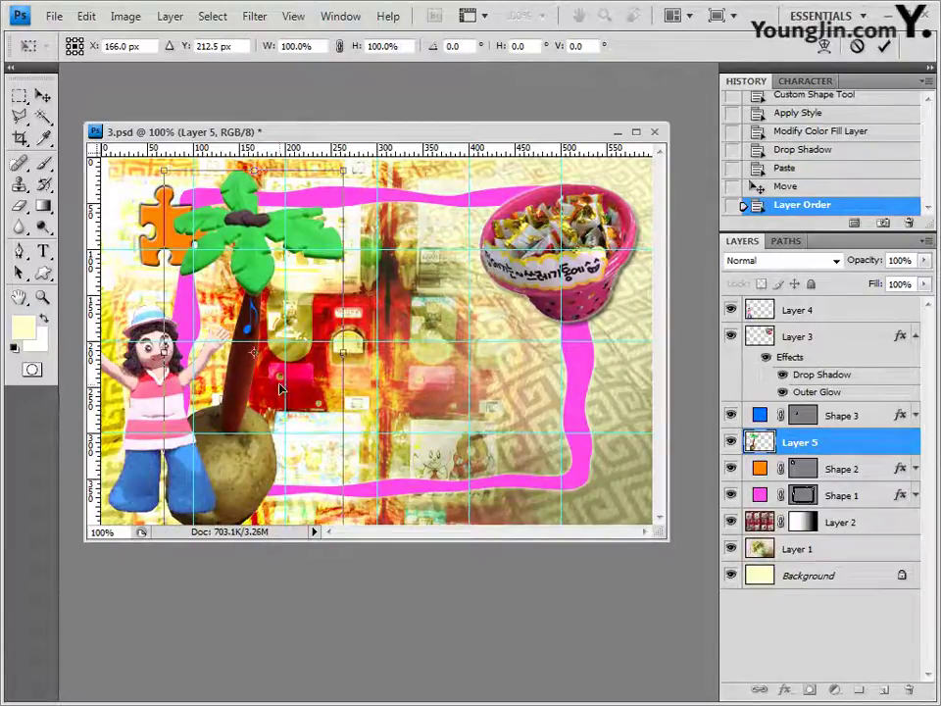
key("Return")
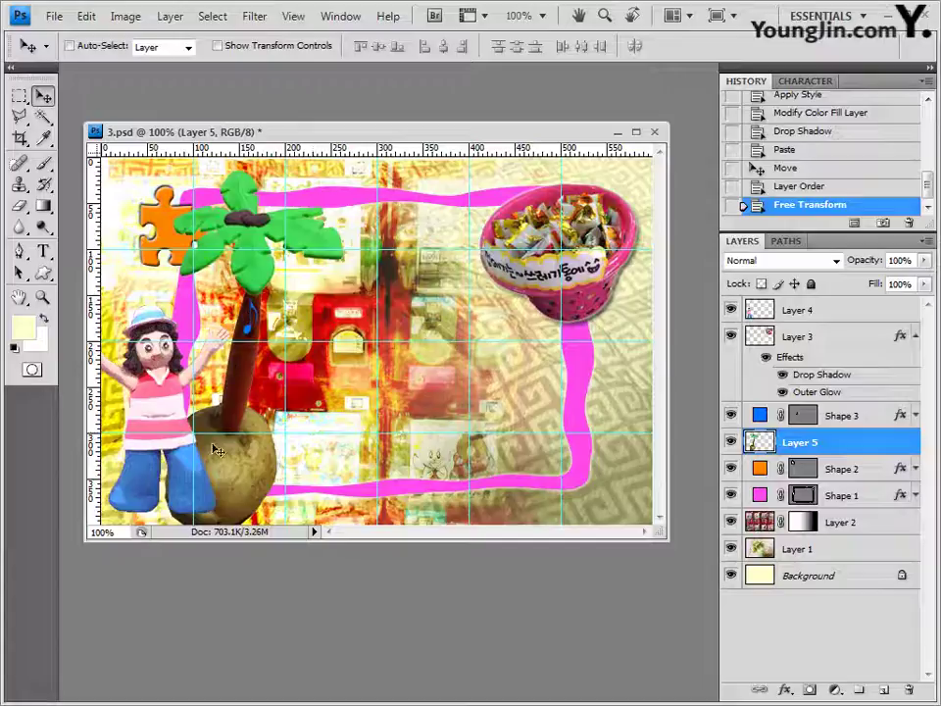
Select the palm tree's whole red trunk on Layer 5 with the Magic Wand, adding the missed areas to the selection.
left_click(43, 117)
left_click(245, 373)
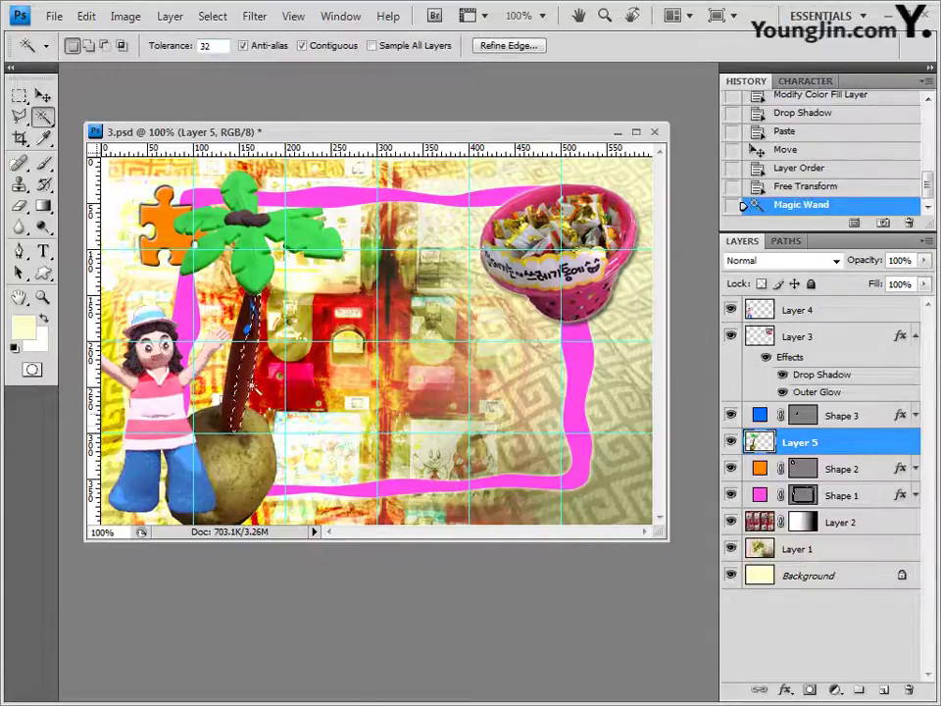
key("shift")
left_click(250, 378, "shift")
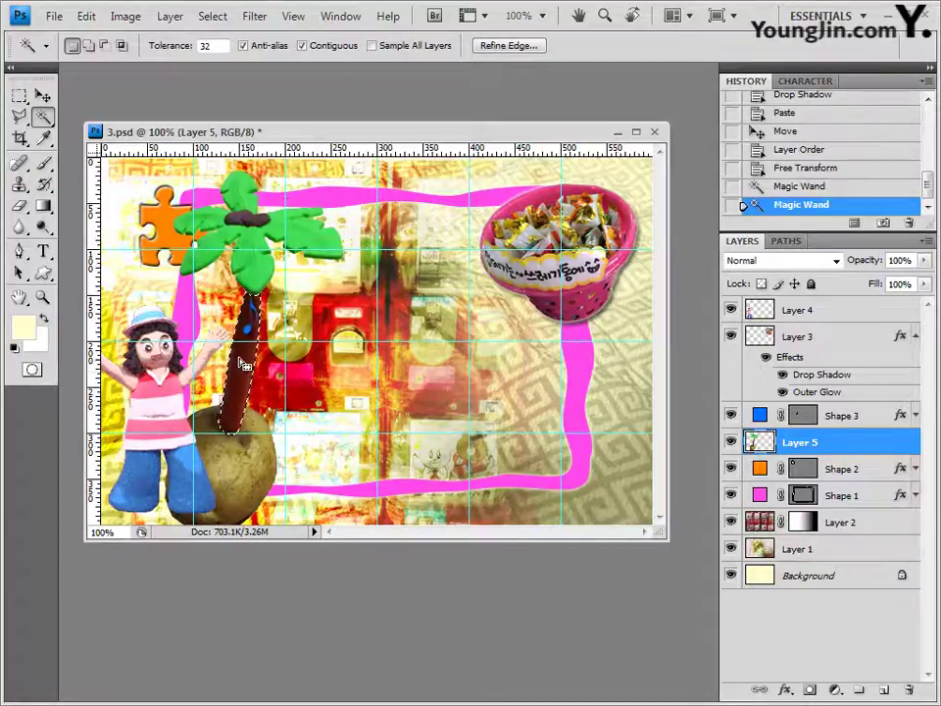
key("shift")
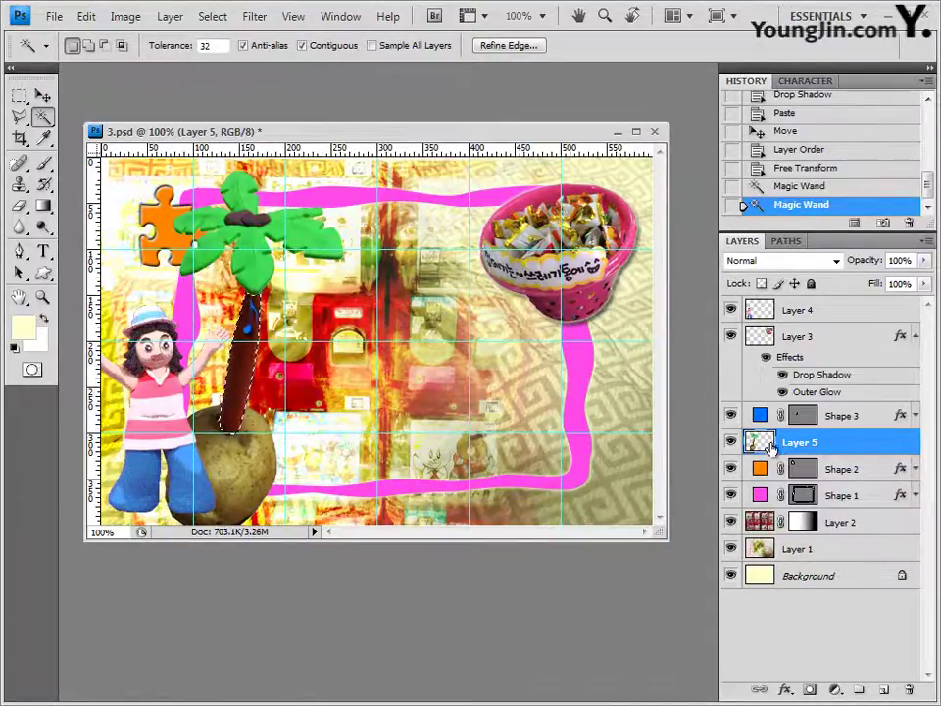
Recolor the selected trunk yellow with a colorized Hue/Saturation adjustment layer at Hue 51 and Saturation 100.
left_click(836, 691)
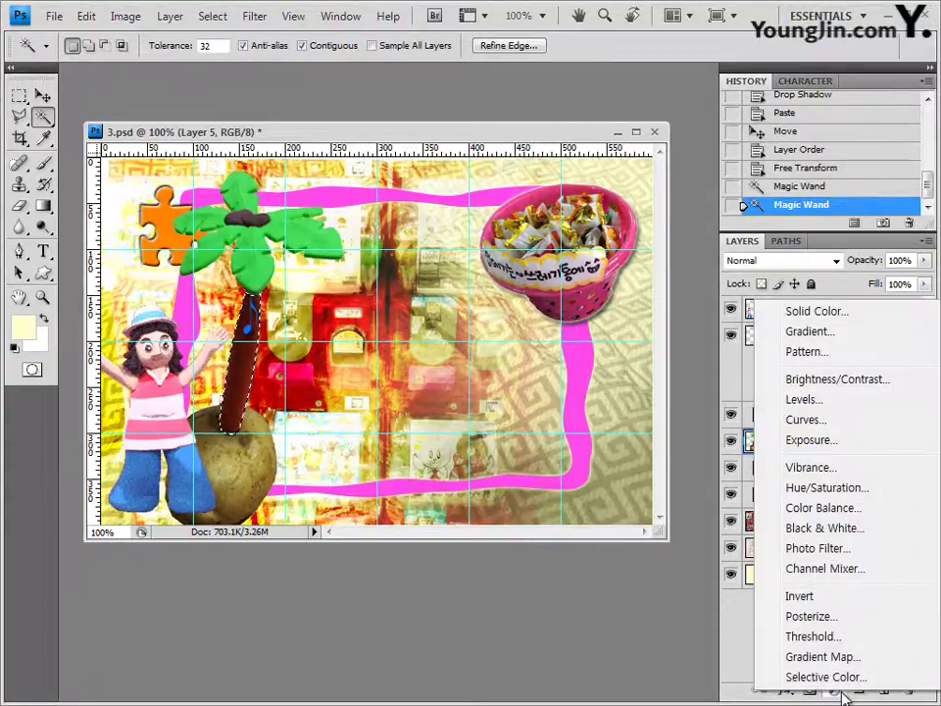
left_click(848, 487)
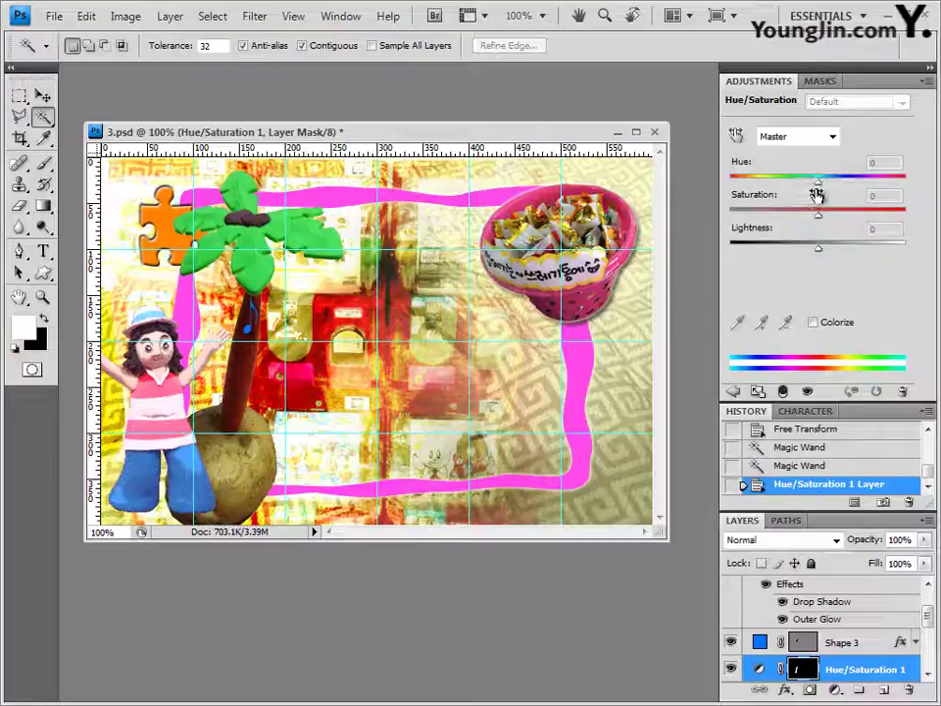
left_click(813, 324)
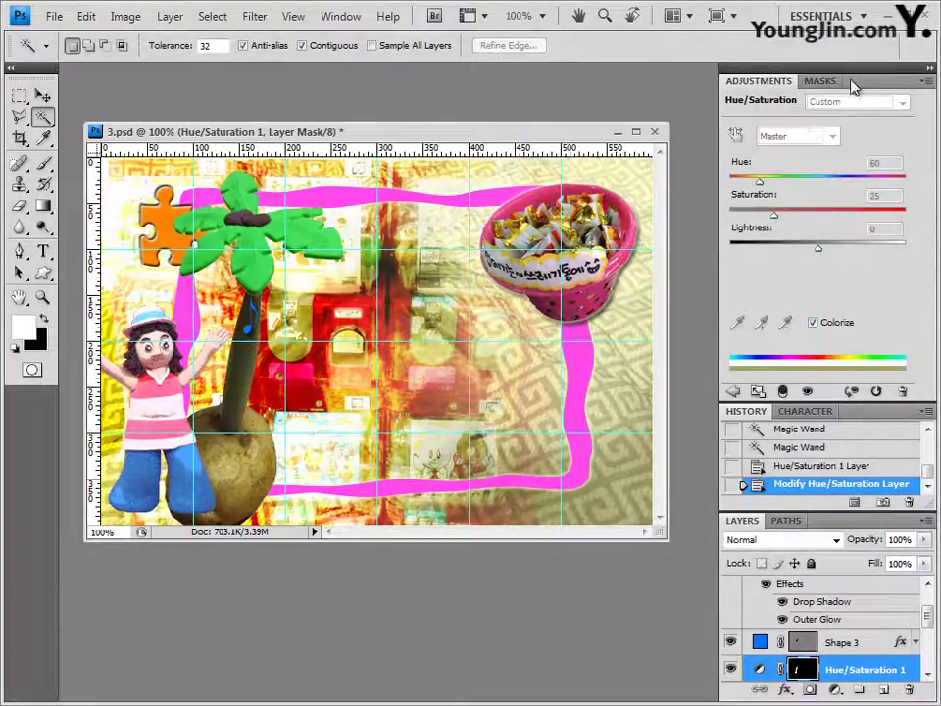
mouse_move(760, 187)
left_mouse_down()
mouse_move(770, 191)
mouse_move(755, 185)
left_mouse_up()
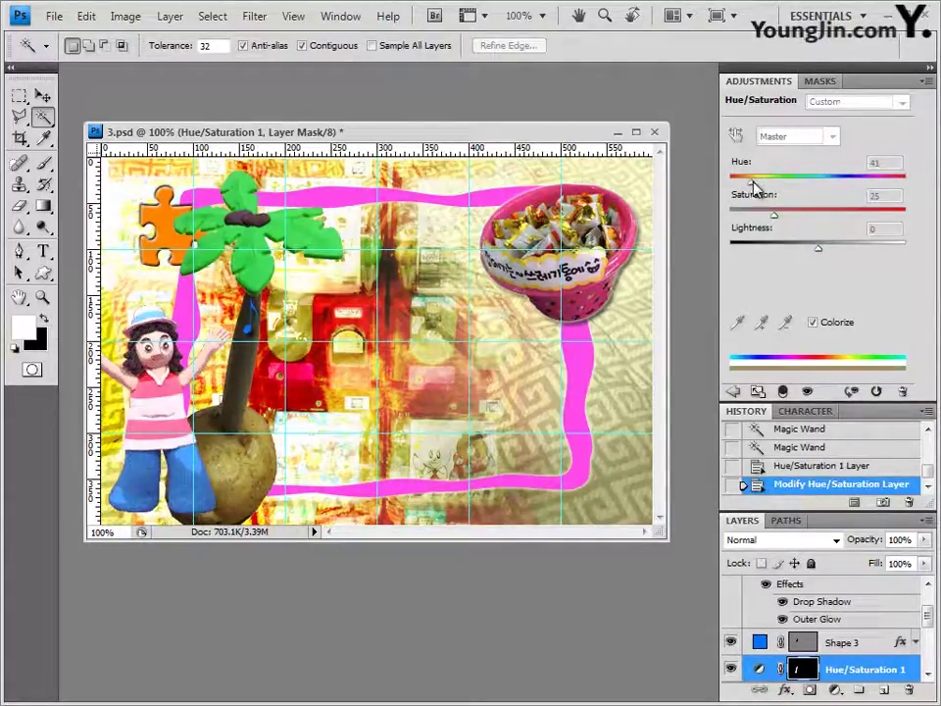
left_click_drag(758, 187, 759, 187)
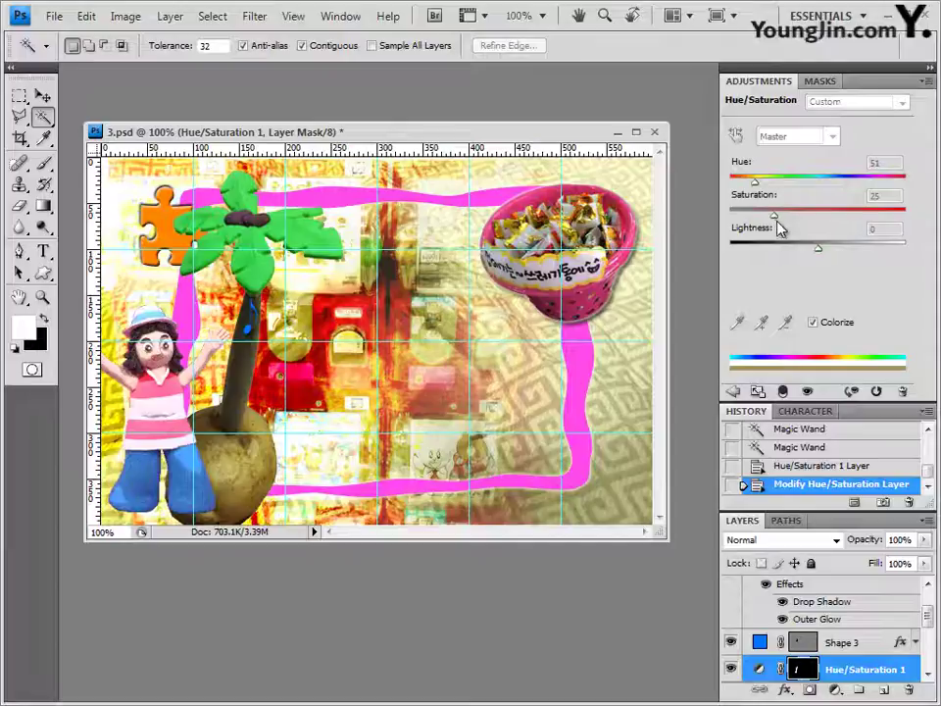
left_click_drag(776, 216, 900, 213)
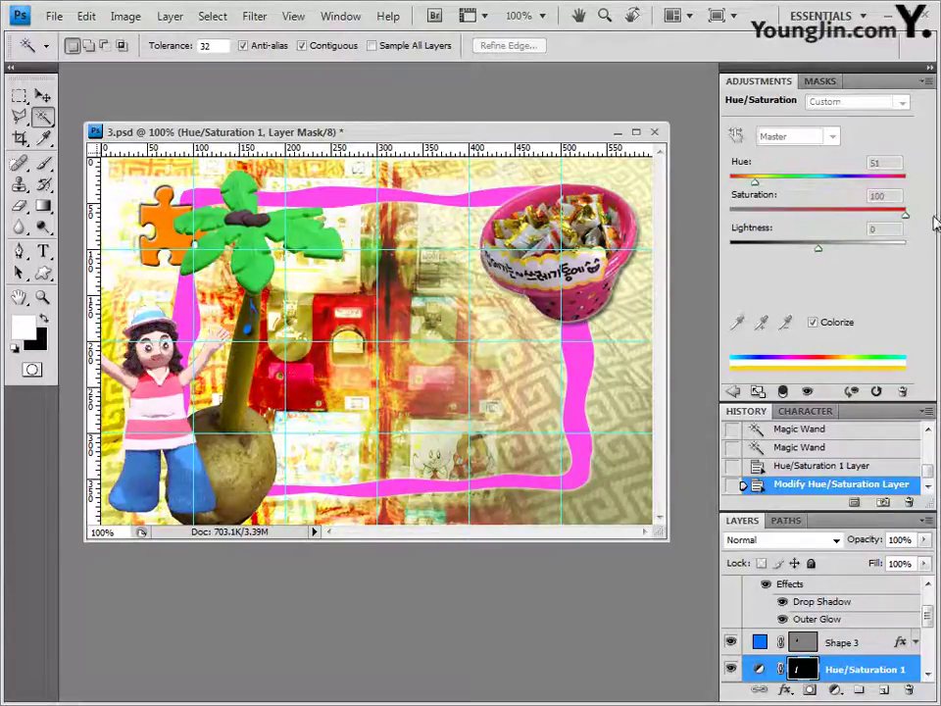
left_click(927, 81)
left_click(871, 507)
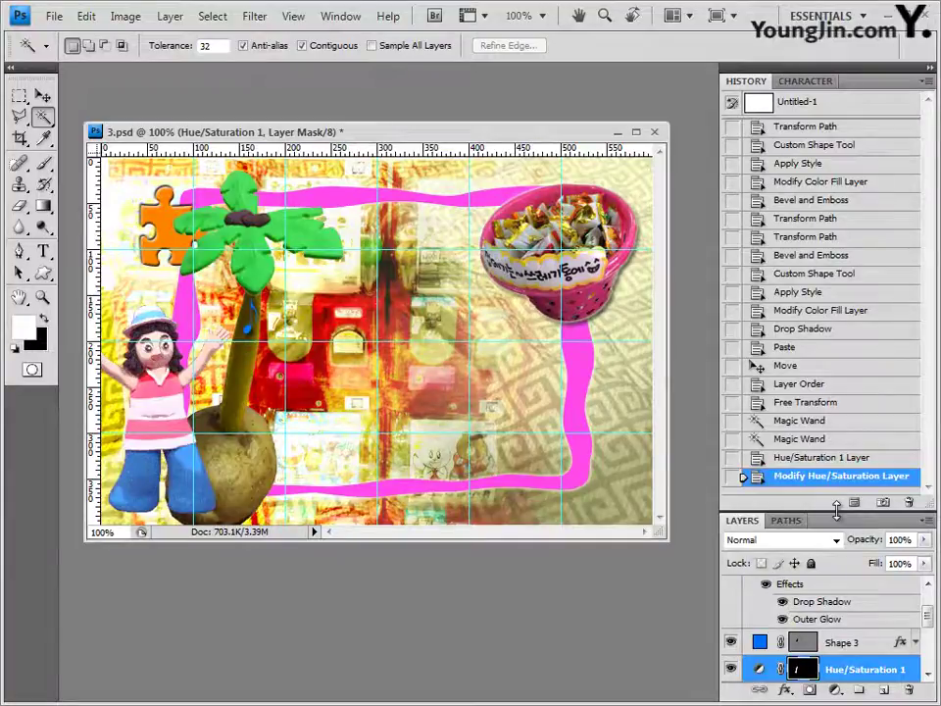
left_click_drag(835, 508, 835, 201)
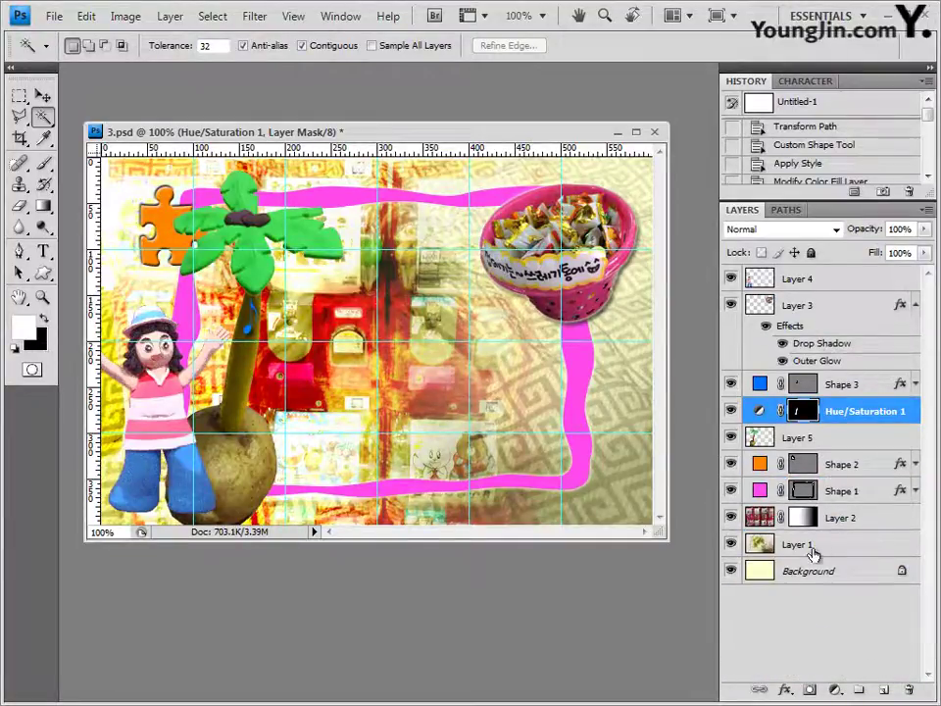
Apply the Crosshatch filter to the palm tree layer with stroke length 9, sharpness 6 and strength 1.
left_click(827, 442)
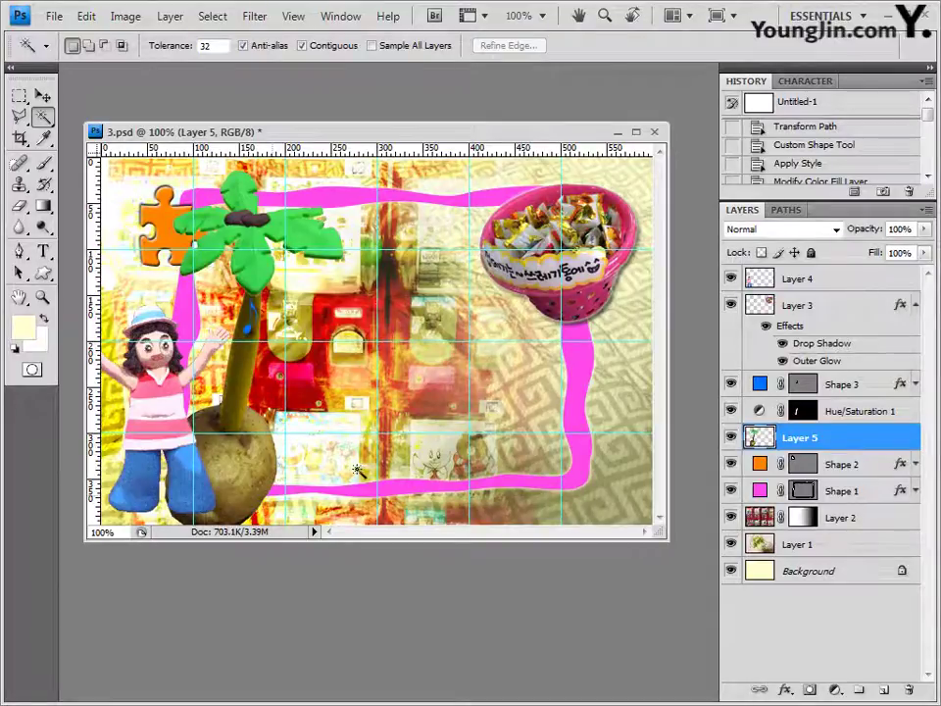
left_click(257, 18)
mouse_move(331, 190)
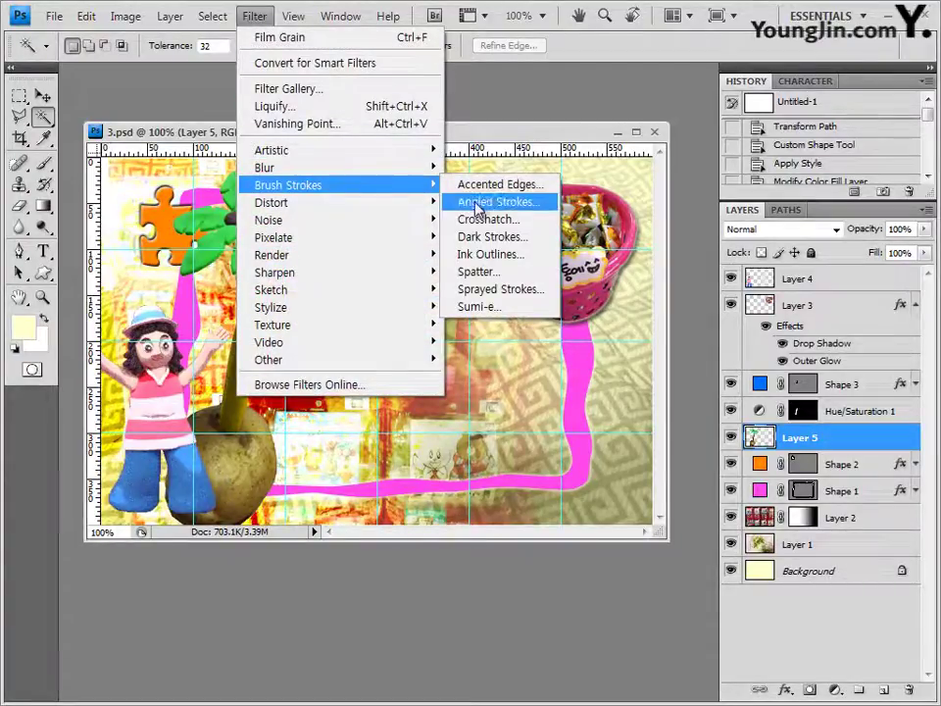
left_click(497, 229)
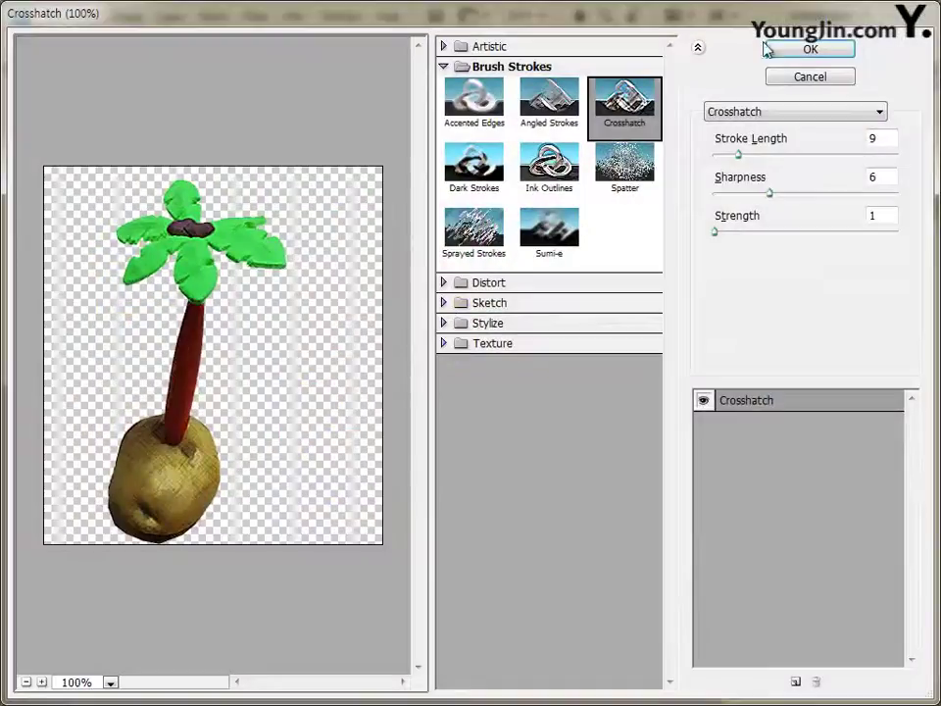
left_click(768, 50)
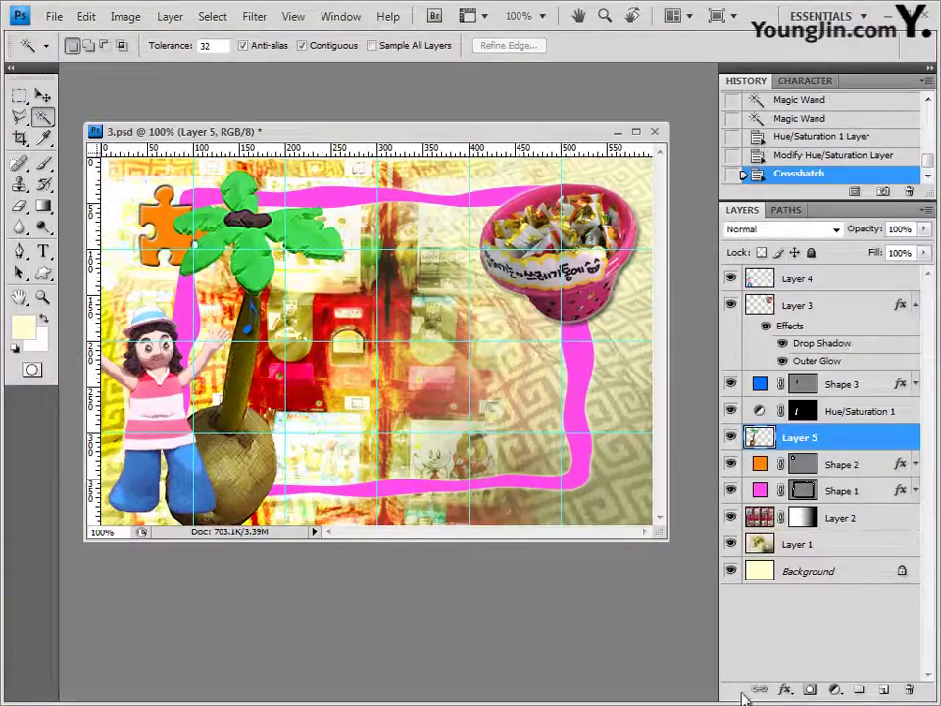
Add an Outer Glow layer style to the palm tree.
left_click(787, 692)
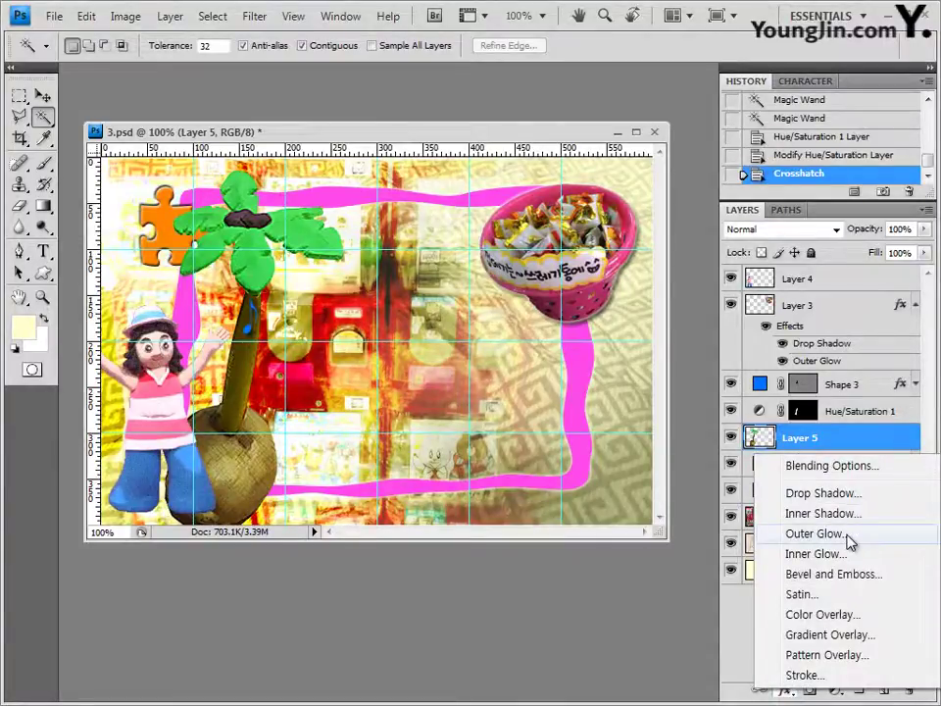
left_click(796, 535)
left_click(739, 250)
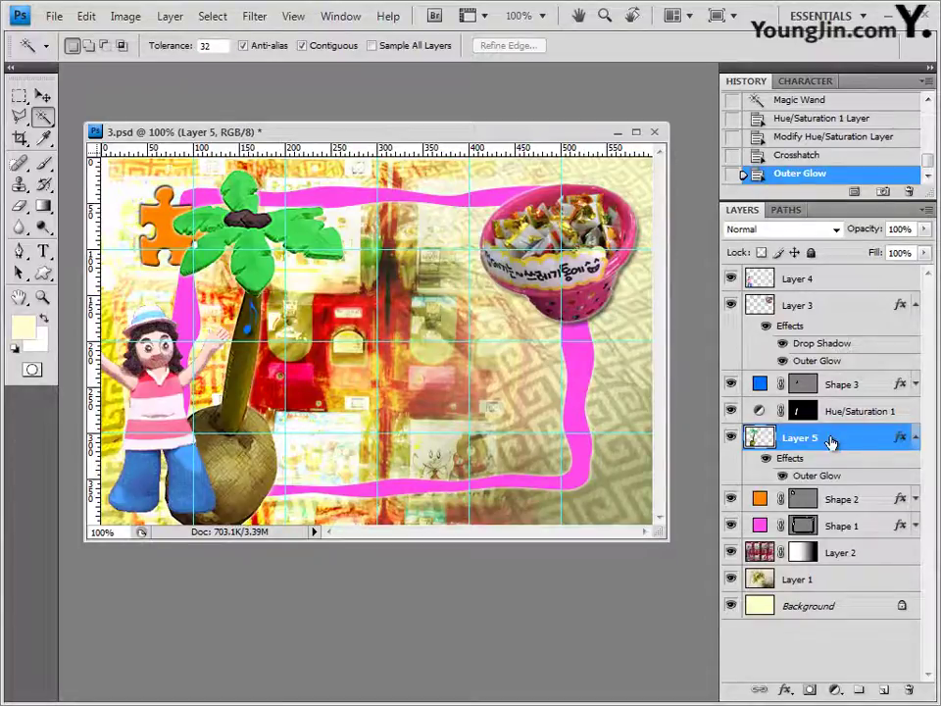
Add a two-line 48 pt Arial Bold text reading "CHILDREN PARTY" above Layer 4.
left_click(834, 277)
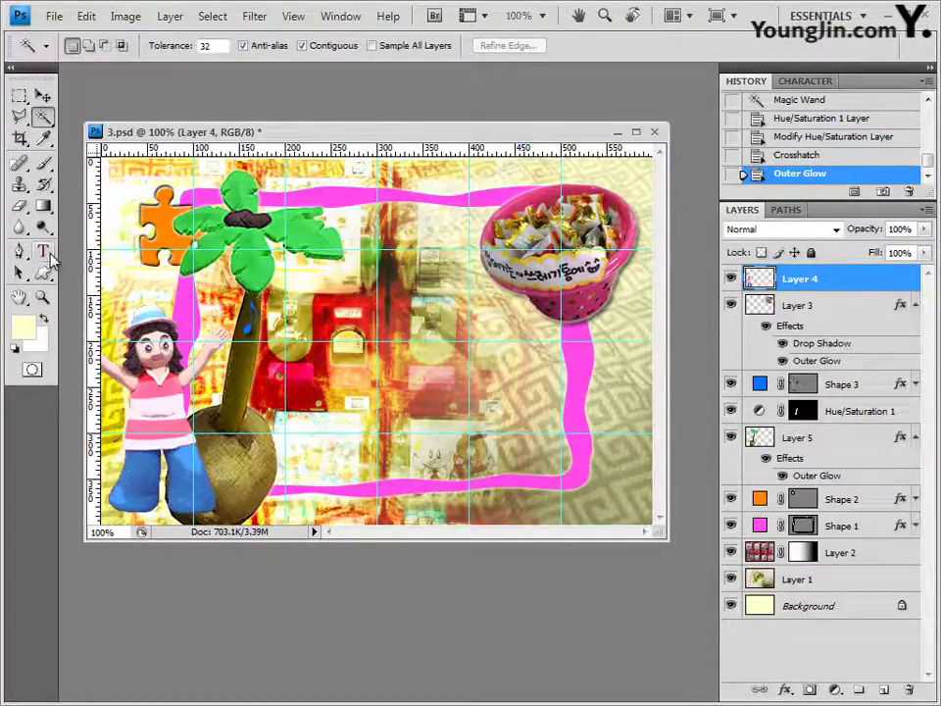
left_click(43, 251)
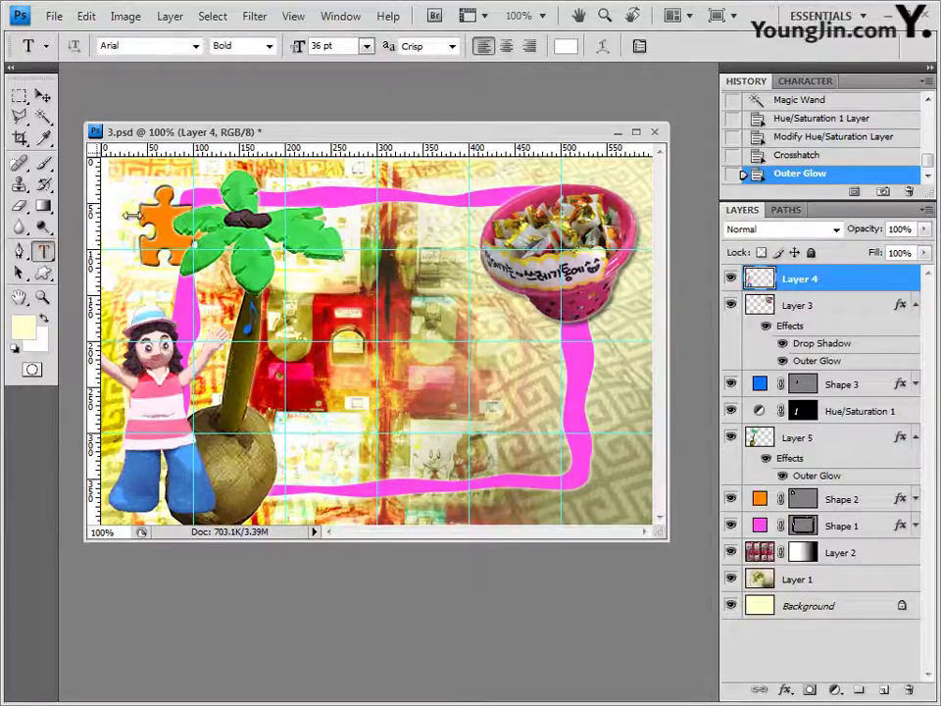
left_click(312, 276)
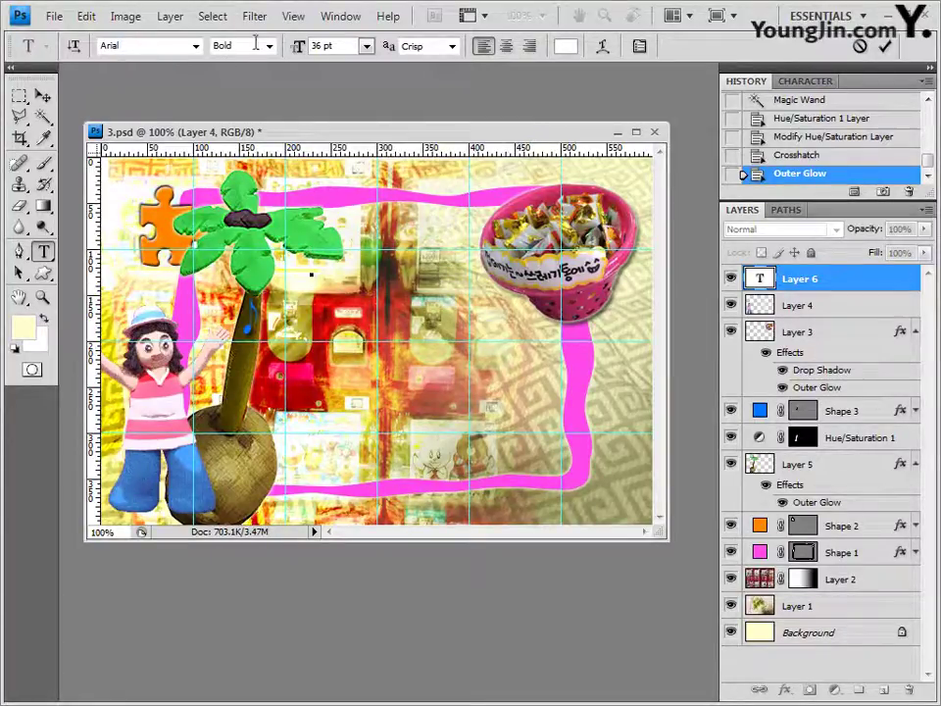
left_click(324, 45)
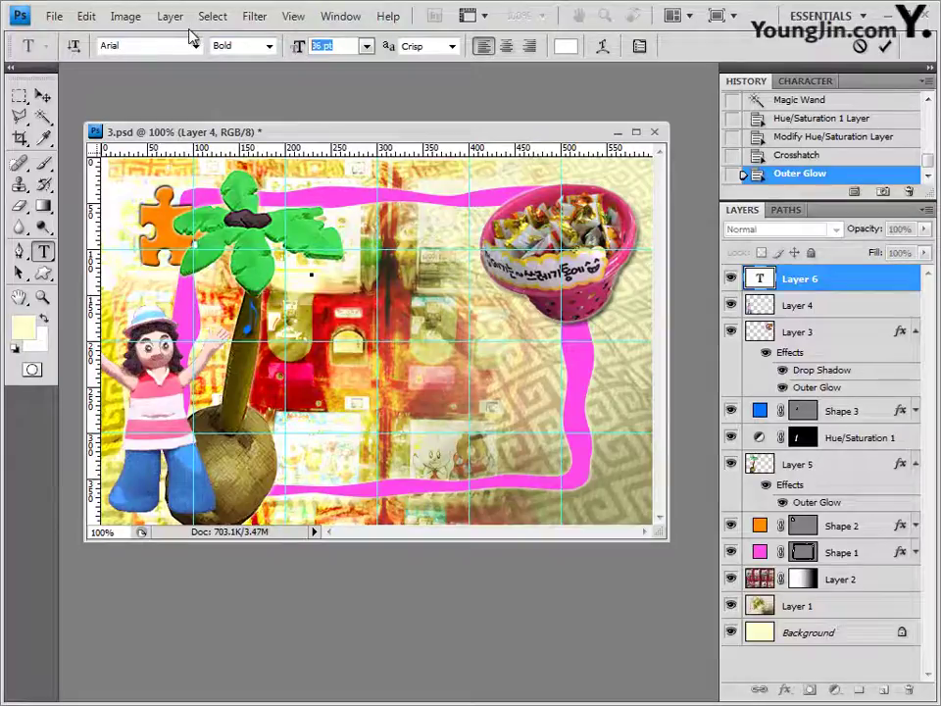
type("48")
key("Return")
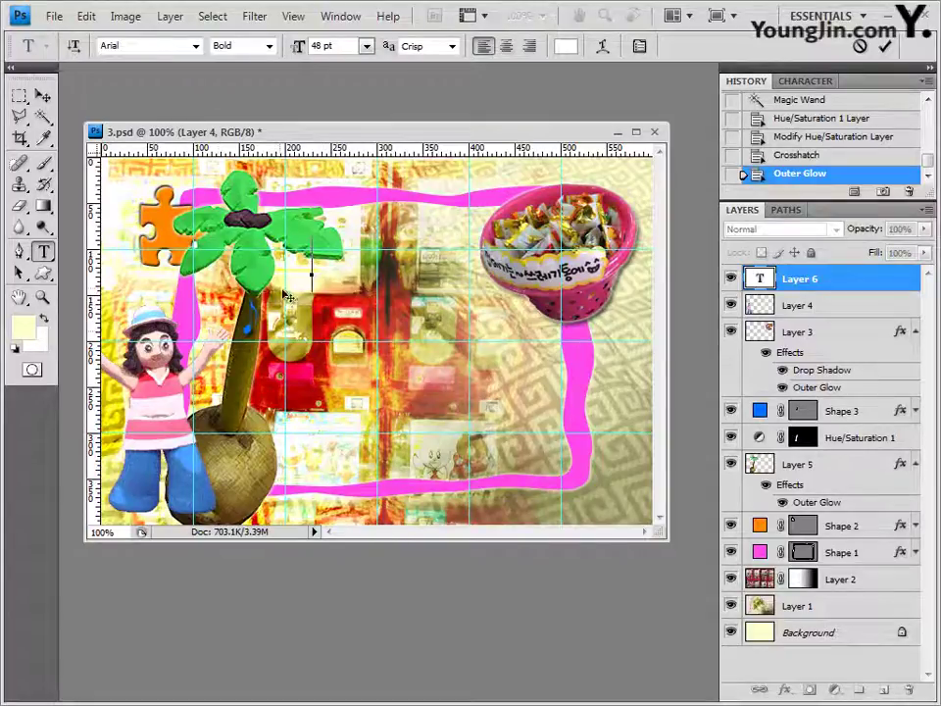
type("CHILDREN PARTY")
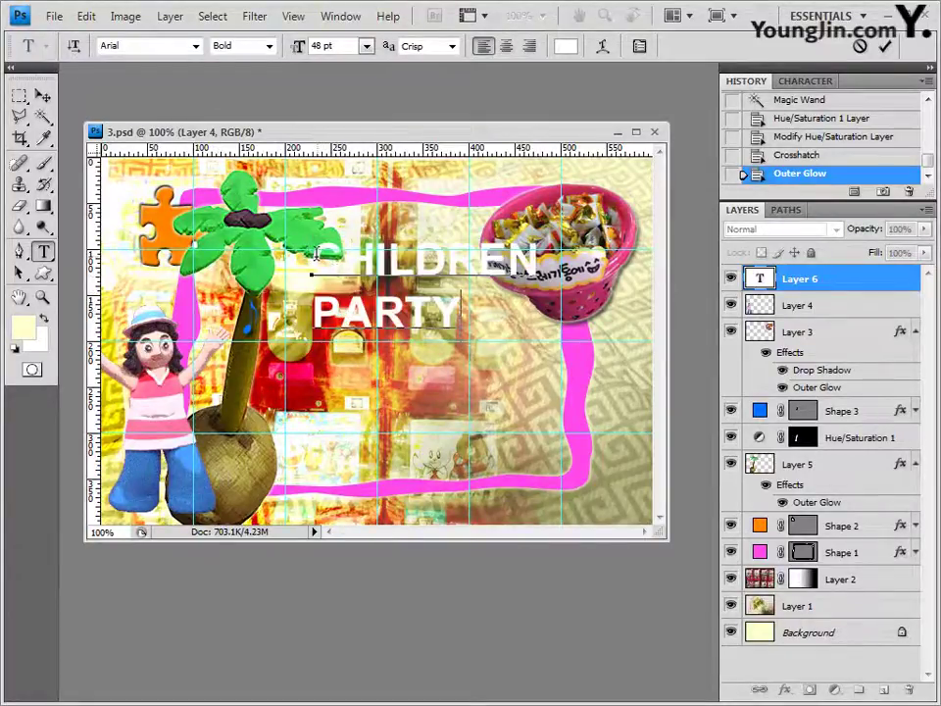
Center-align both lines of the CHILDREN PARTY text and commit the text layer.
key("ctrl+a")
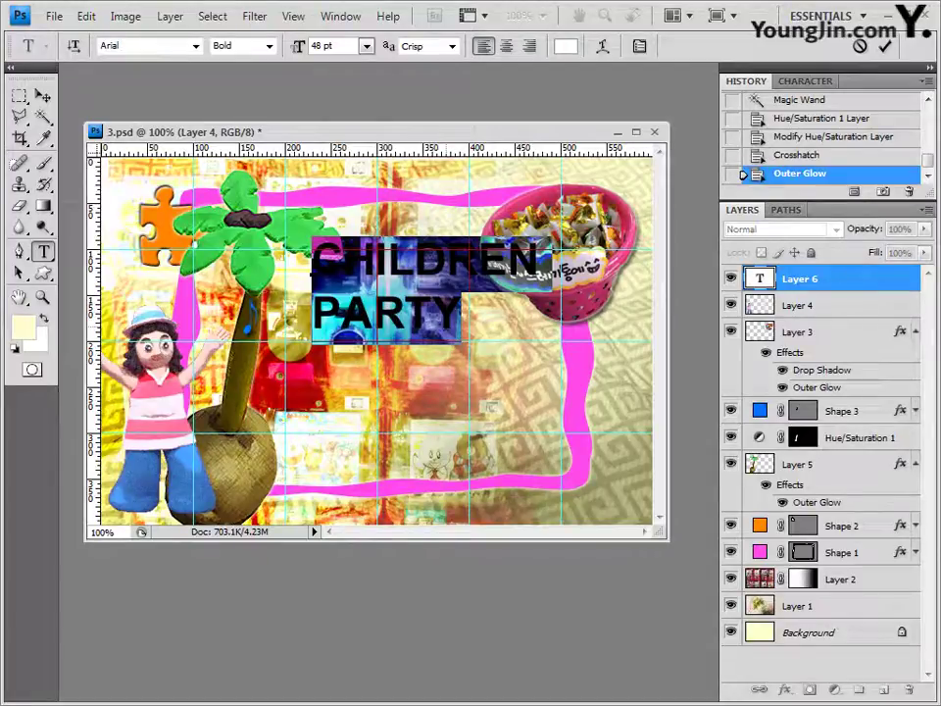
left_click(507, 46)
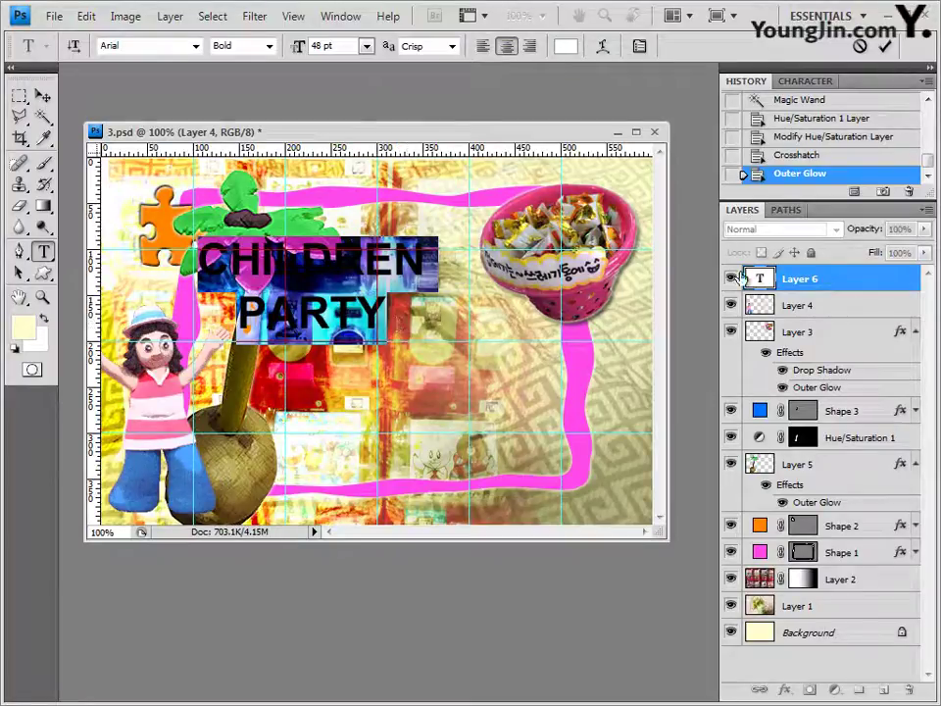
left_click(838, 283)
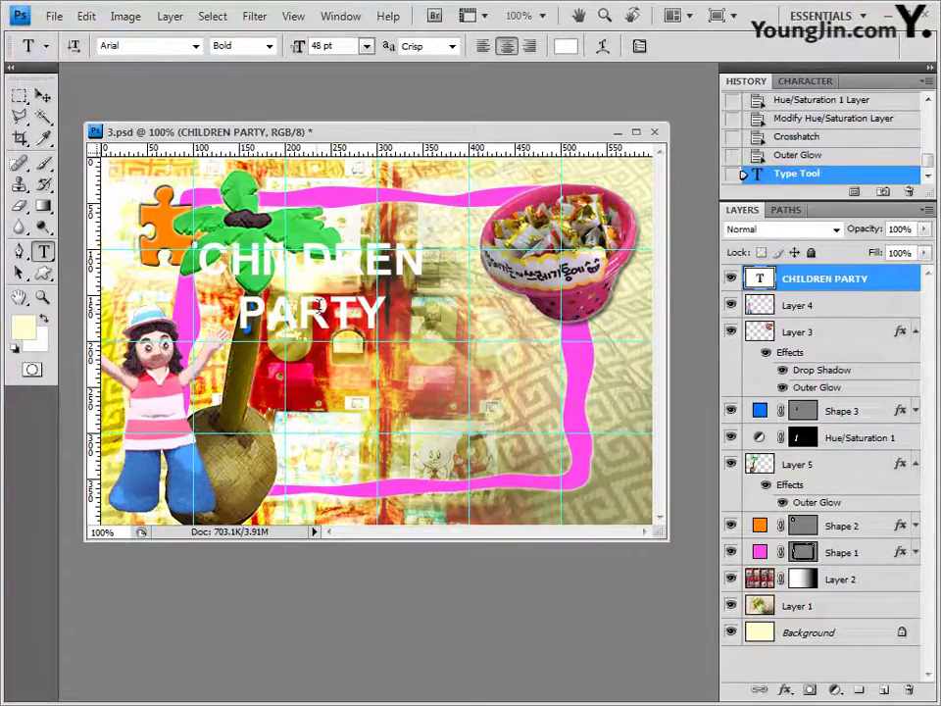
Add a Gradient Overlay to the CHILDREN PARTY text using the Black, White preset and set its starting color stop to ffffff.
left_click(784, 690)
left_click(817, 640)
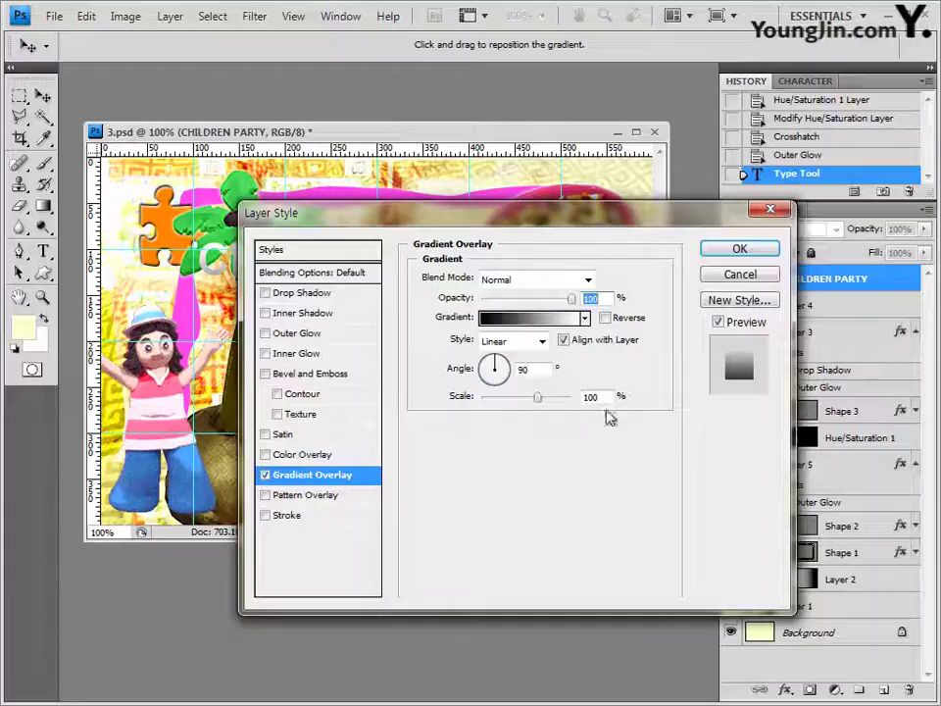
left_click(534, 318)
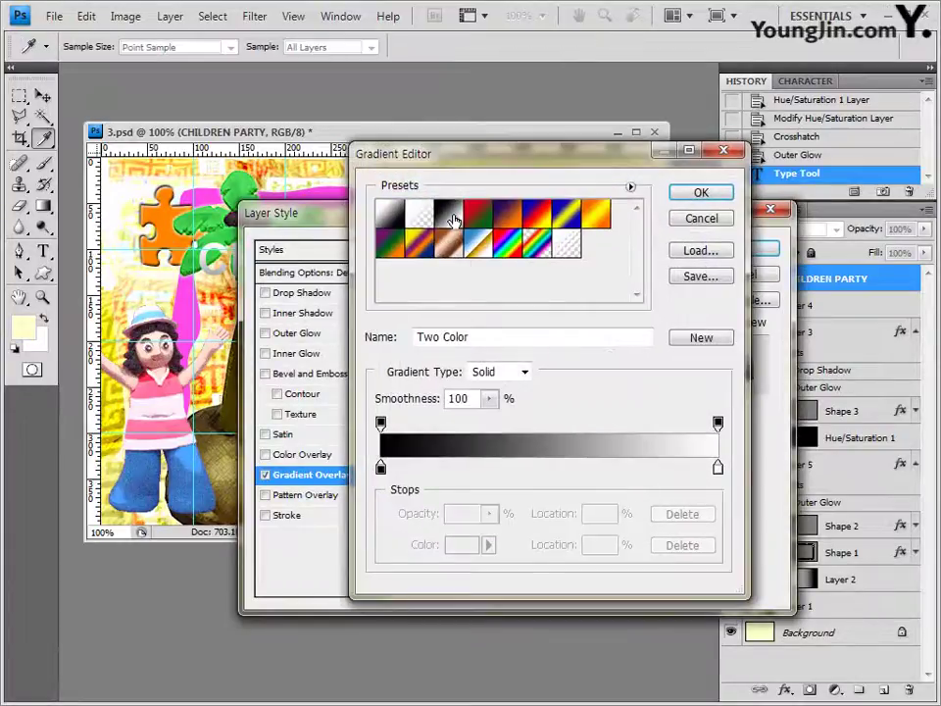
left_click(448, 214)
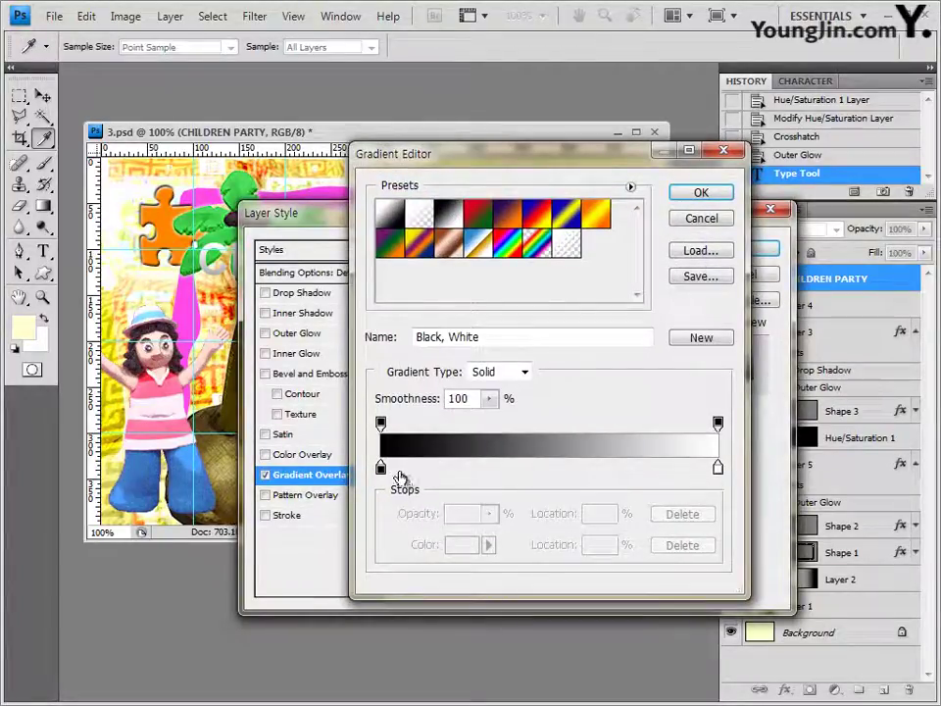
left_click(382, 467)
double_click(381, 469)
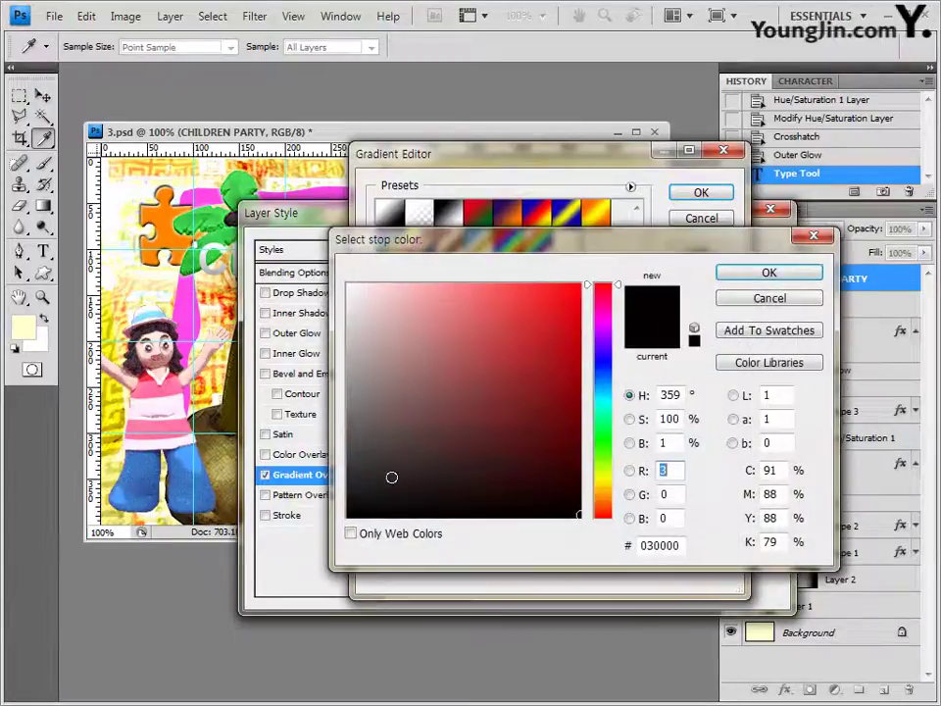
double_click(676, 545)
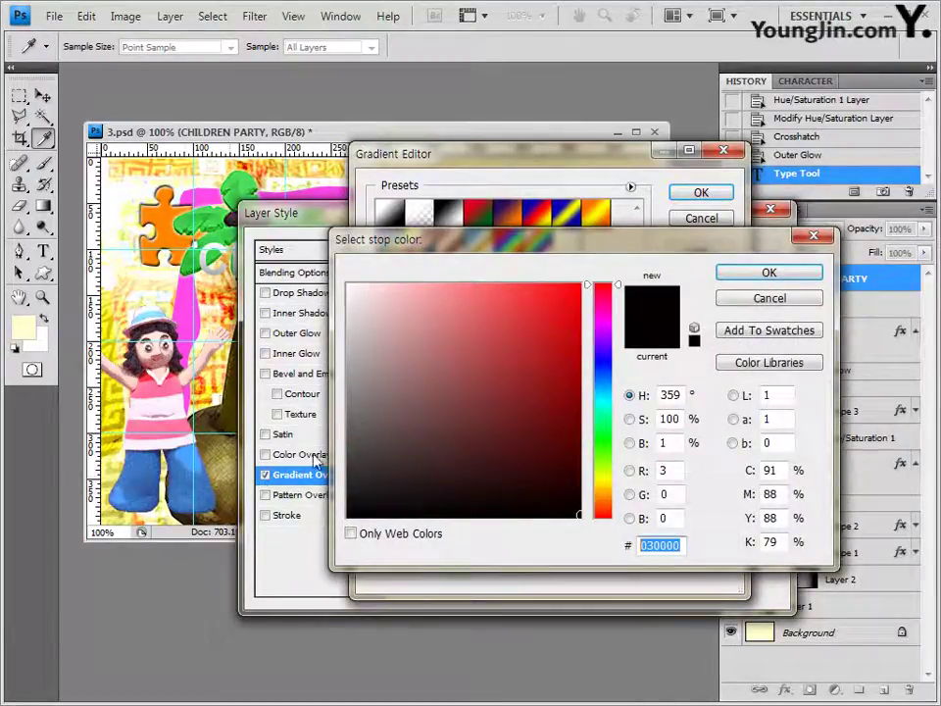
type("ffffff")
left_click(768, 271)
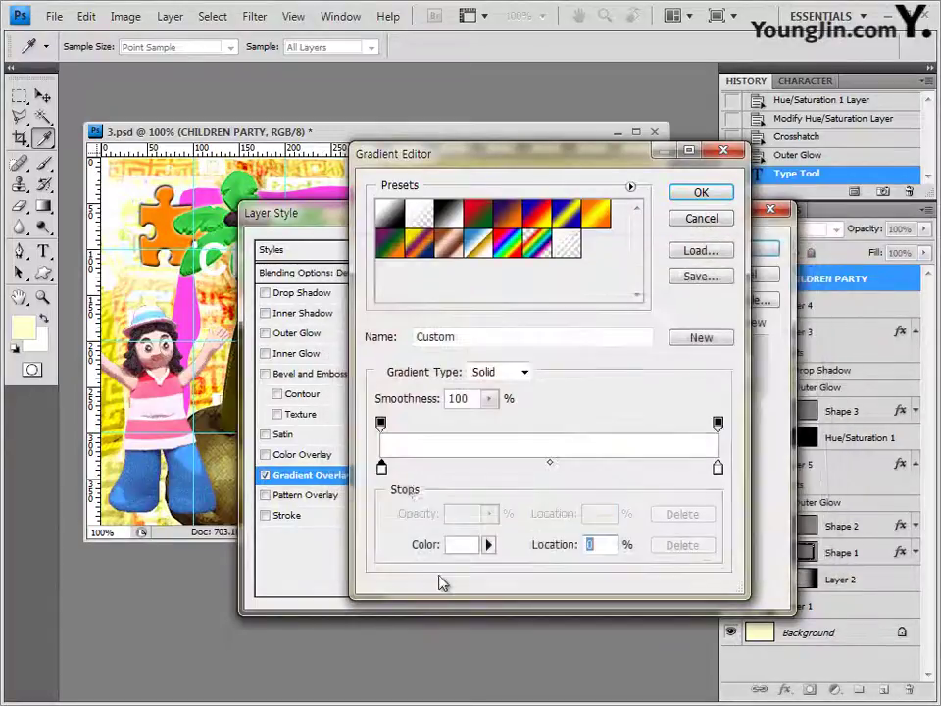
Set the overlay gradient's ending color stop to fff203 and accept the gradient.
double_click(718, 467)
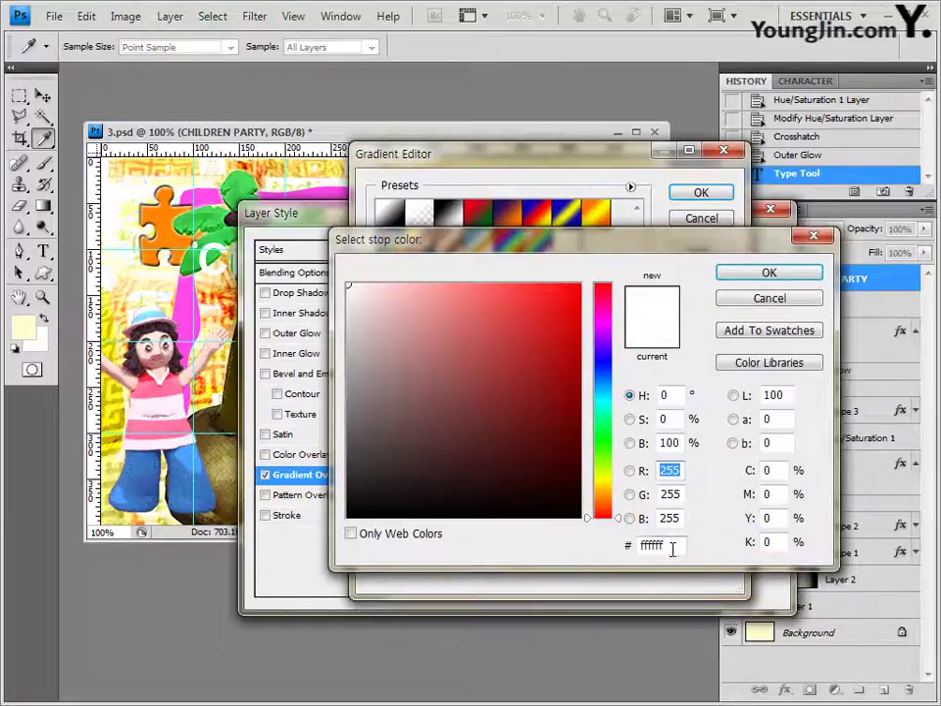
double_click(672, 546)
type("fff20")
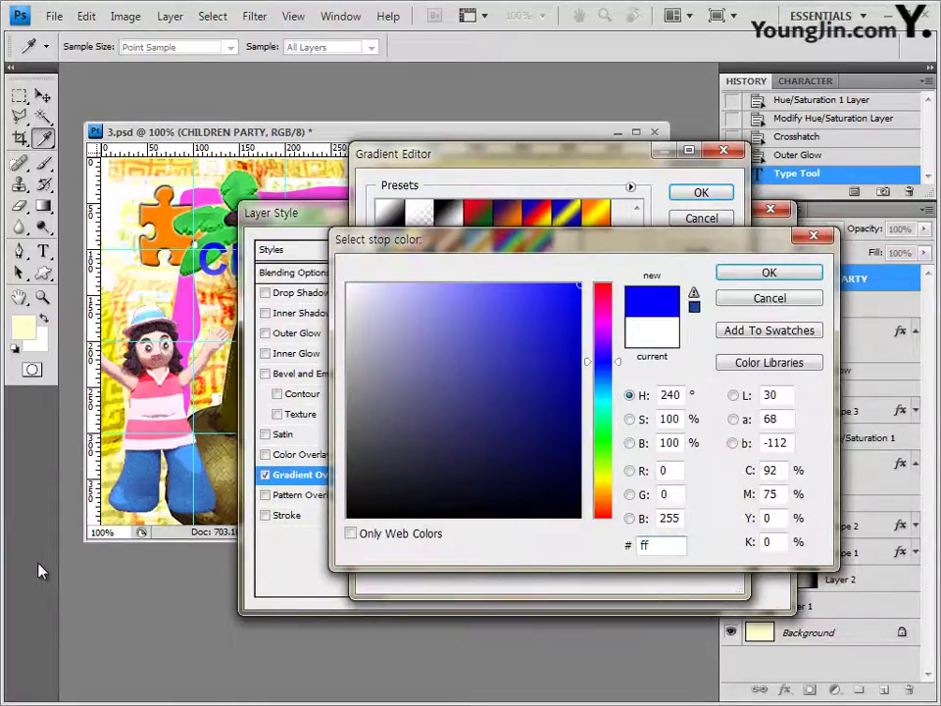
type("3")
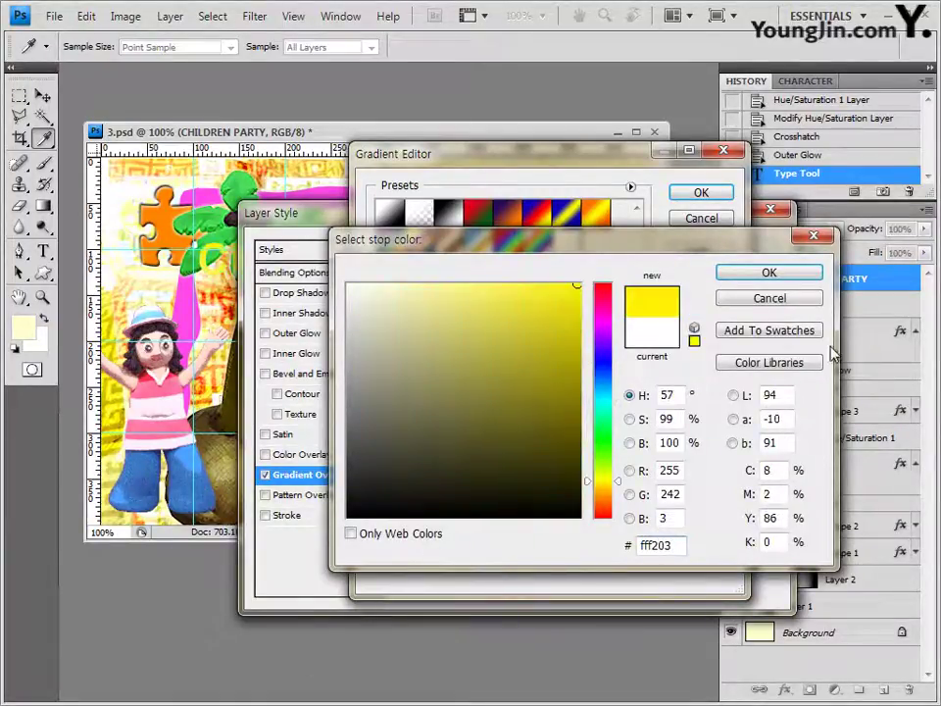
left_click(796, 276)
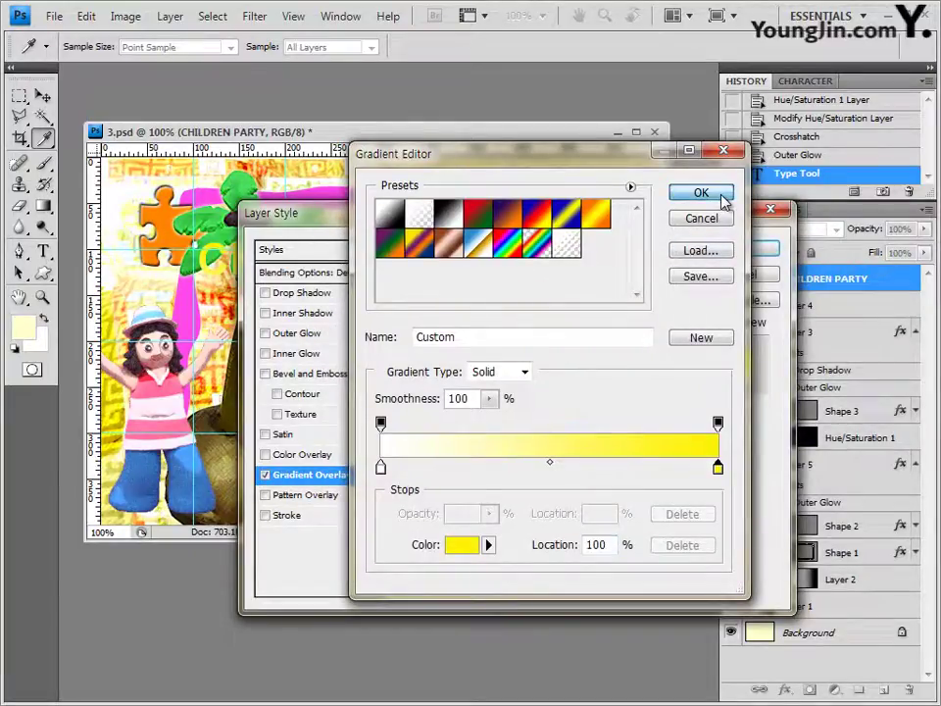
left_click(721, 196)
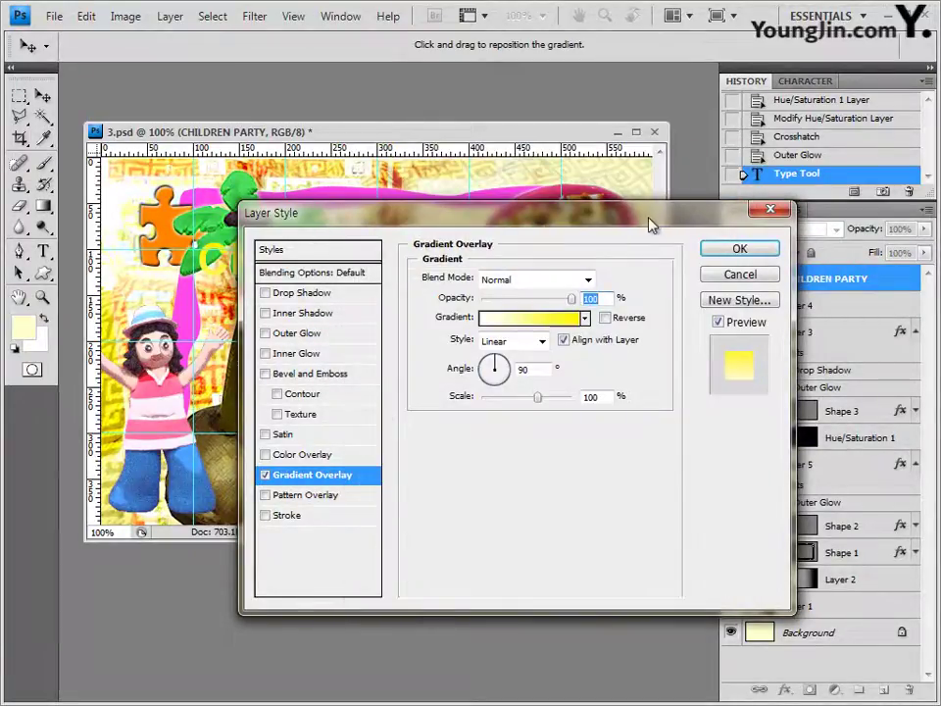
Add a 2 px outside Stroke in color ff4ae8 to the CHILDREN PARTY text.
left_click_drag(588, 216, 680, 355)
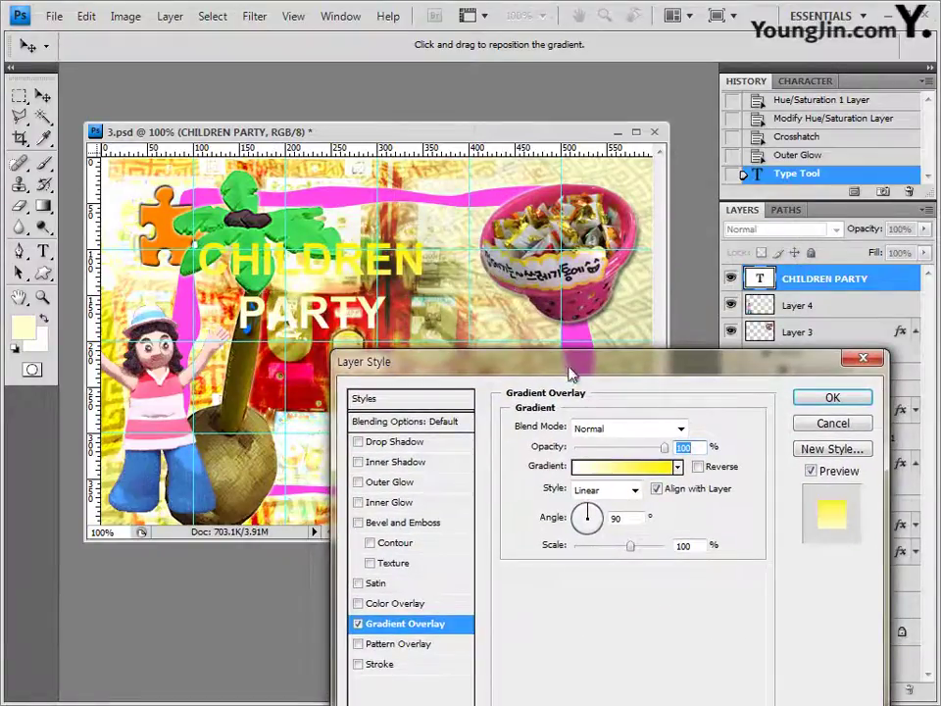
left_click_drag(549, 362, 602, 171)
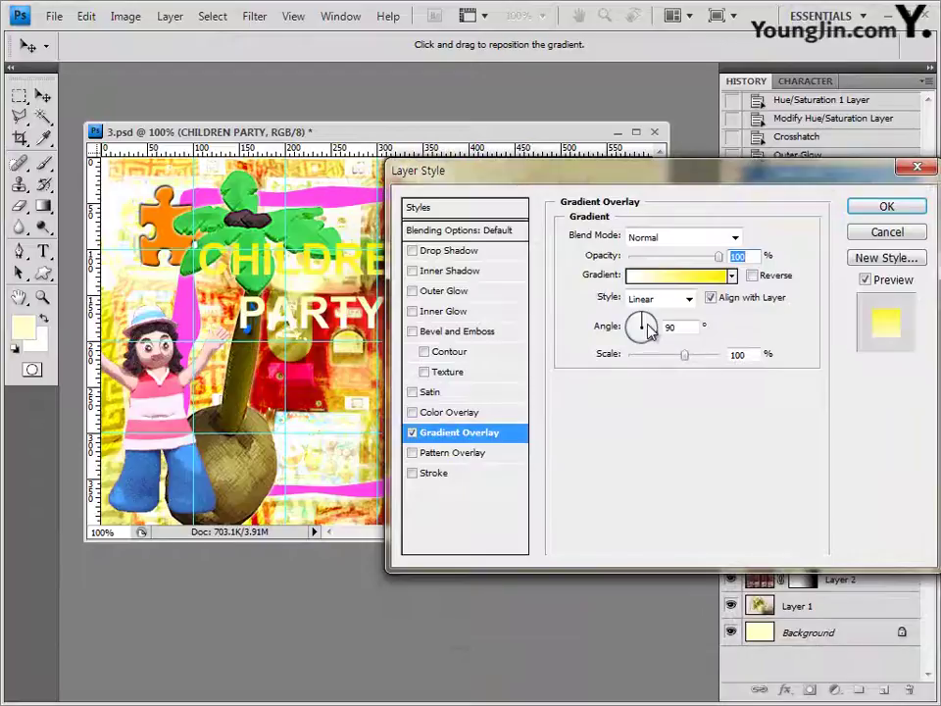
left_click_drag(689, 182, 581, 200)
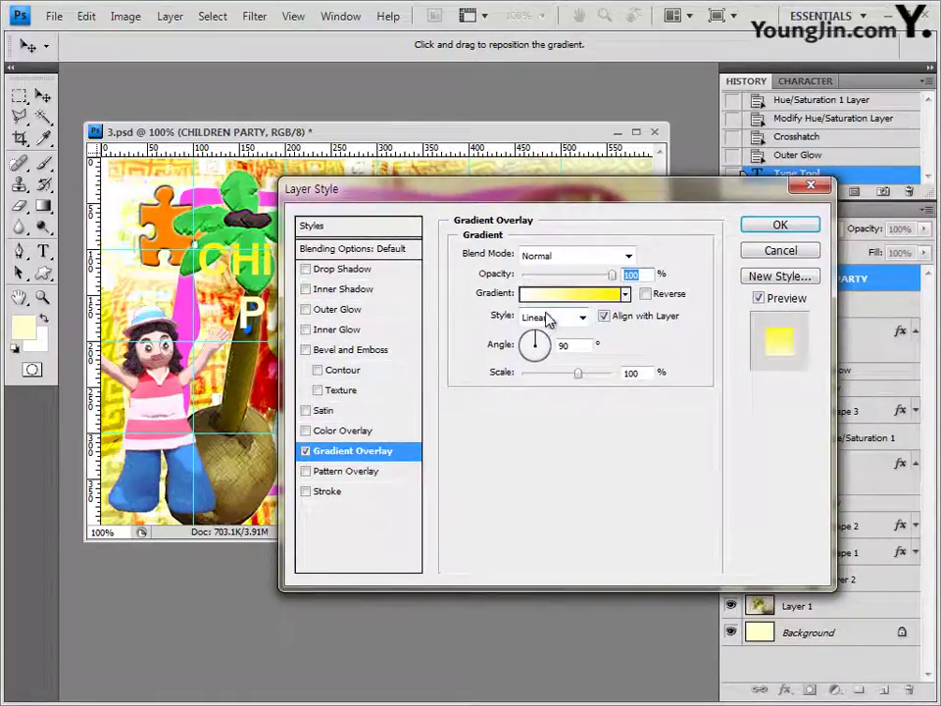
left_click(333, 491)
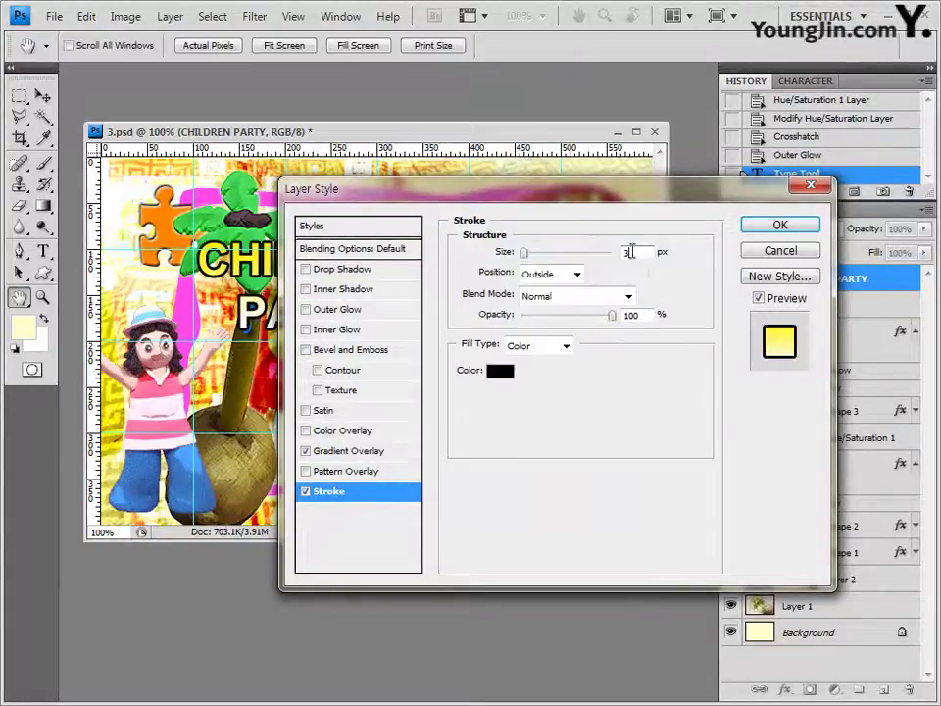
type("2")
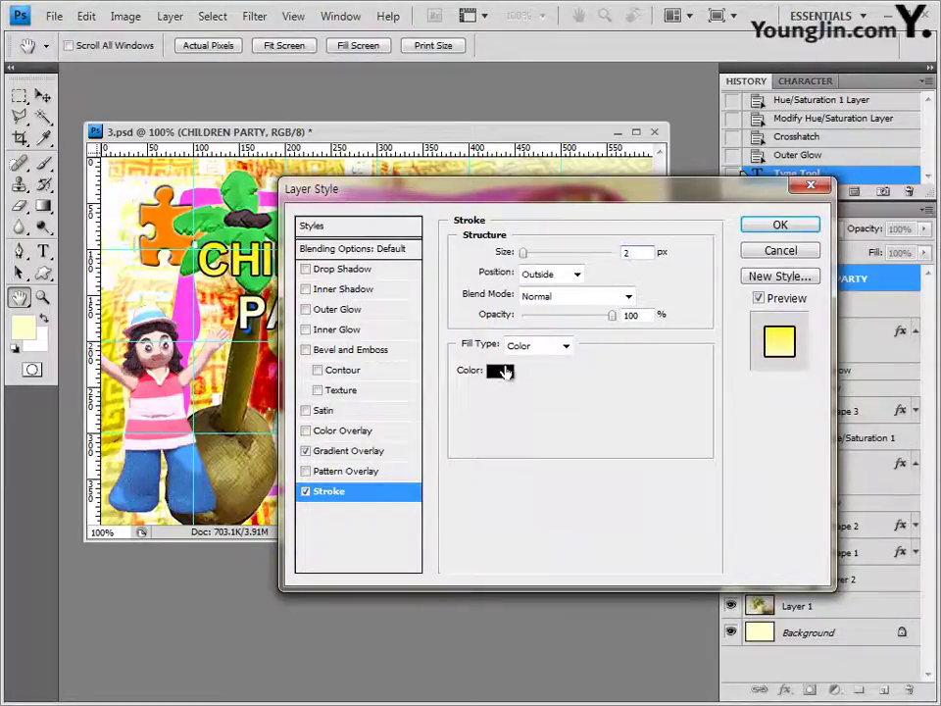
left_click(502, 372)
double_click(679, 546)
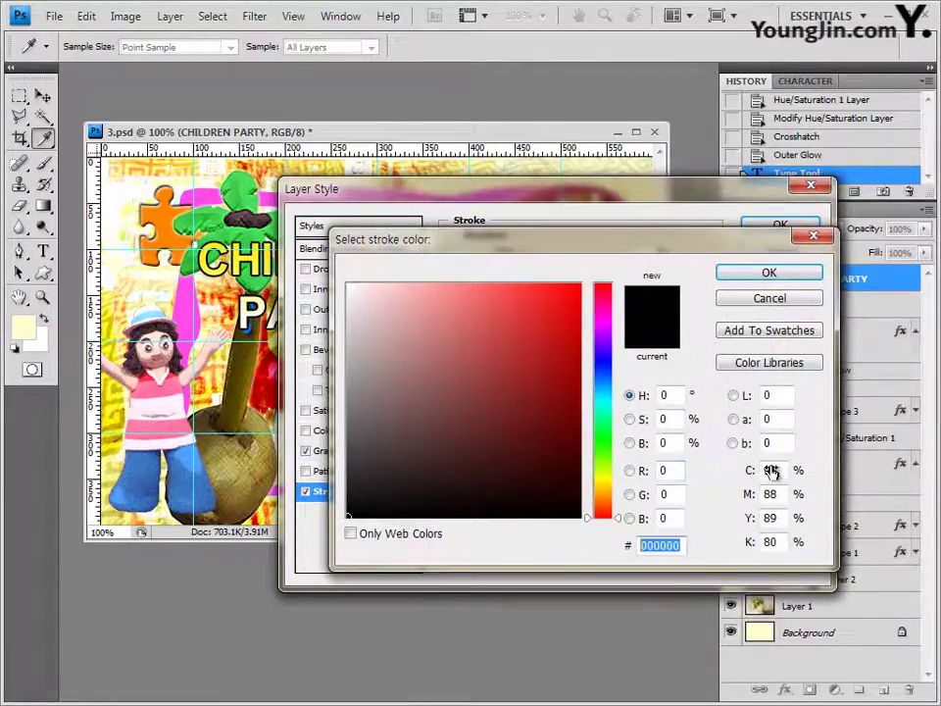
type("ff4ae8")
left_click(793, 273)
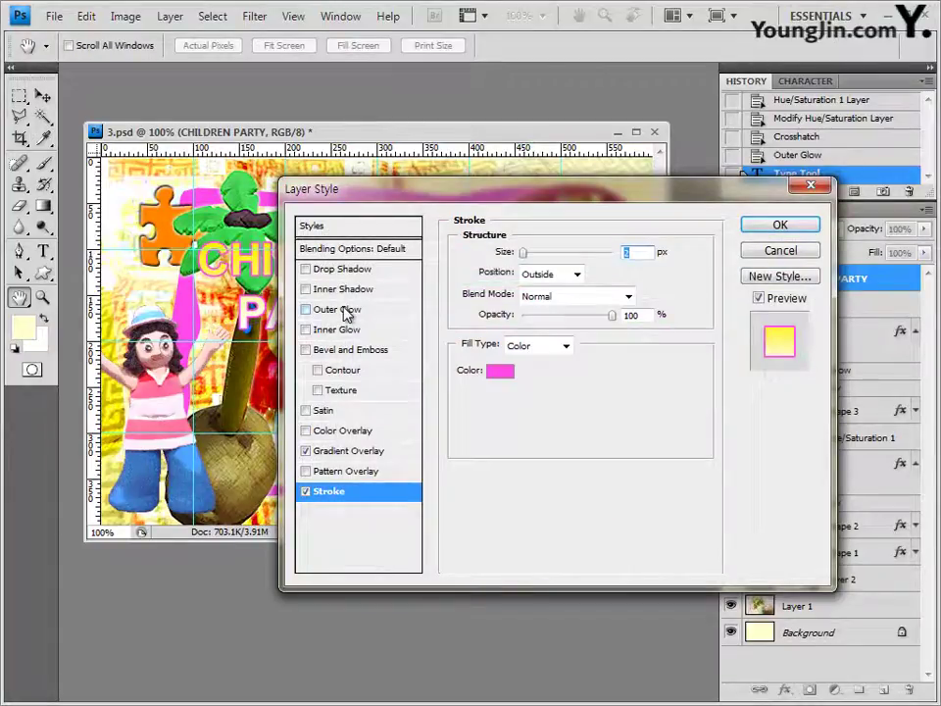
Add Outer Glow, Bevel and Emboss and Drop Shadow effects to the CHILDREN PARTY text and apply the layer style.
left_click(345, 310)
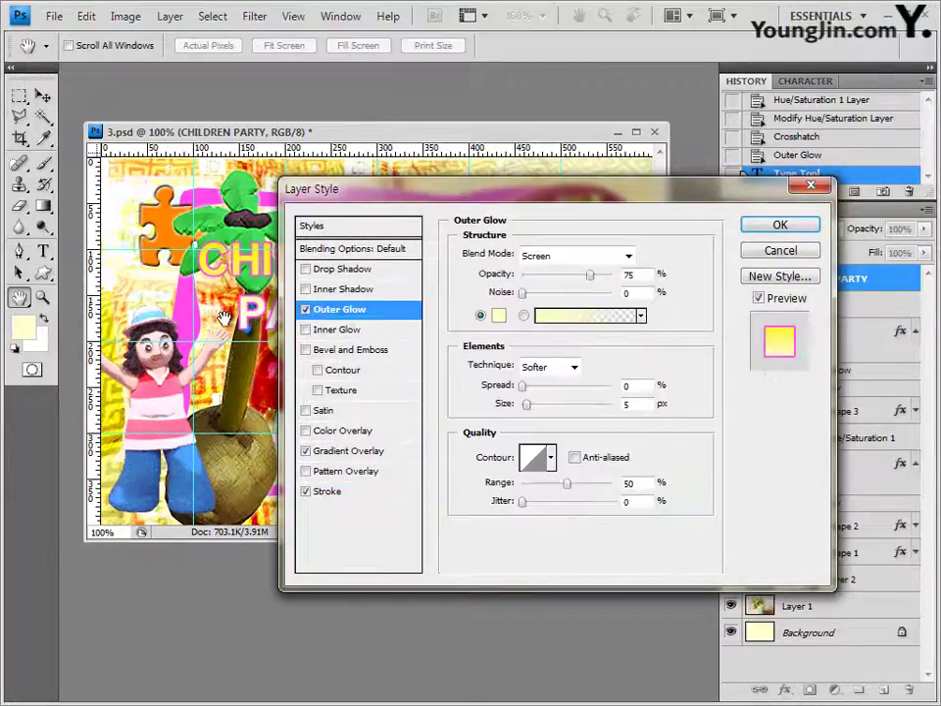
left_click(345, 351)
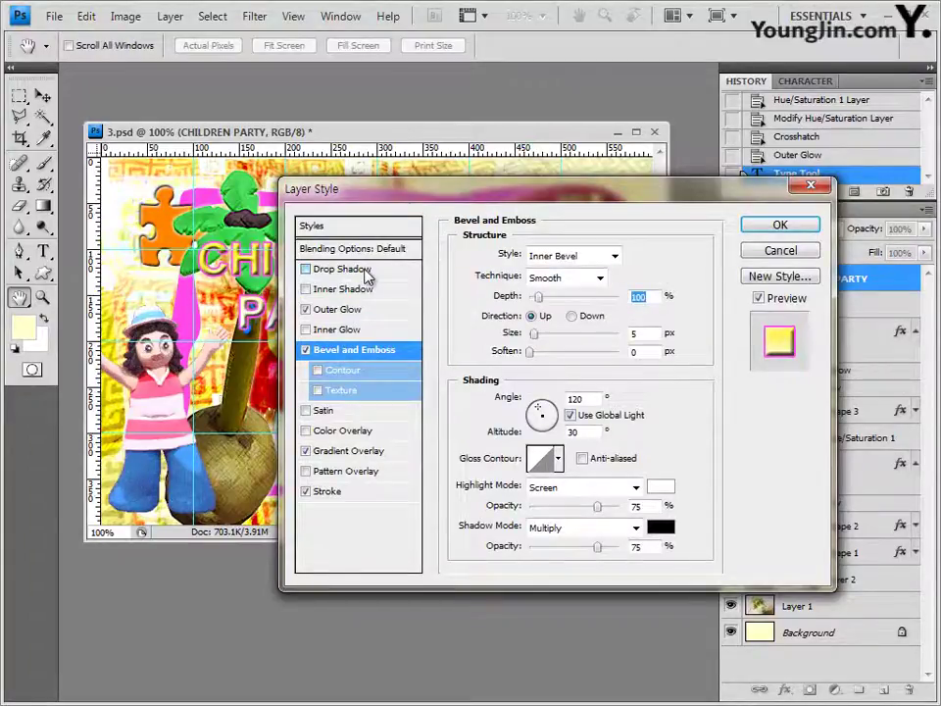
left_click(364, 270)
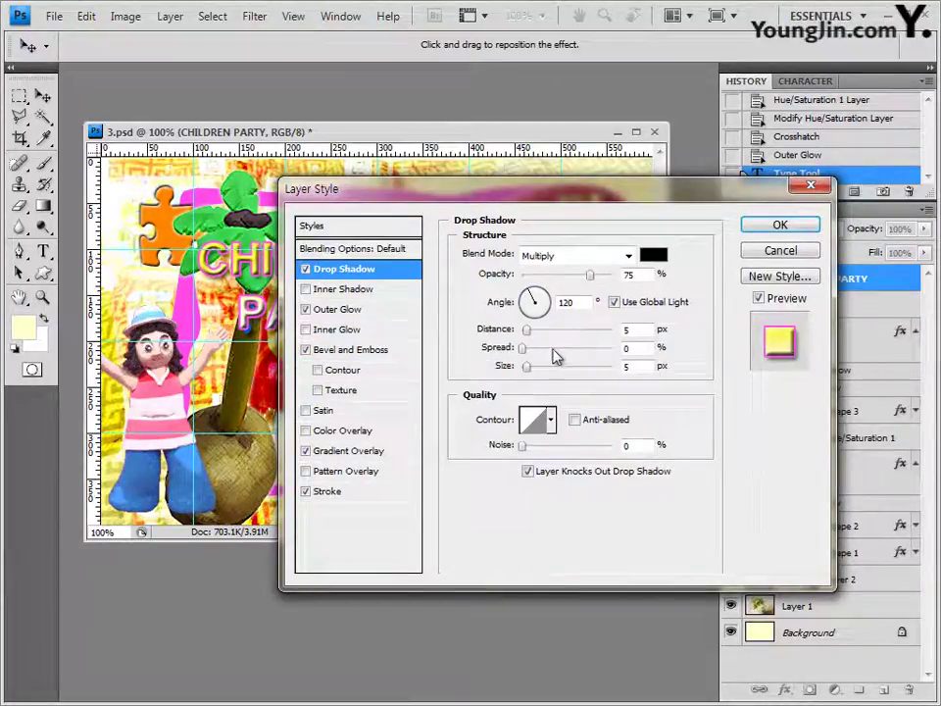
left_click(780, 224)
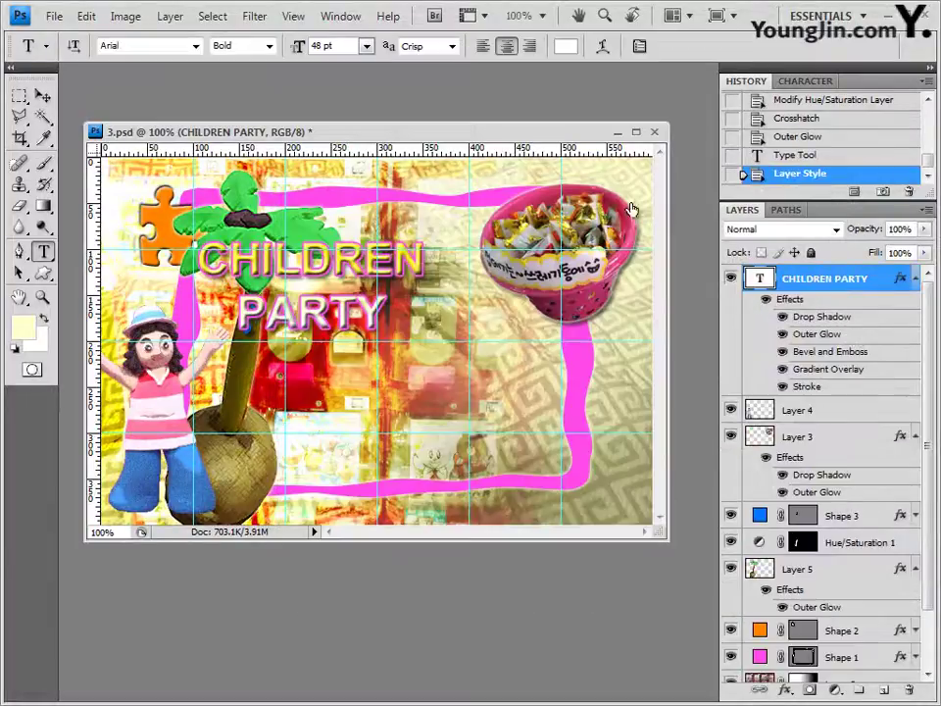
Warp the CHILDREN PARTY text with the Arc Upper style, horizontal, at +30% bend.
key("v")
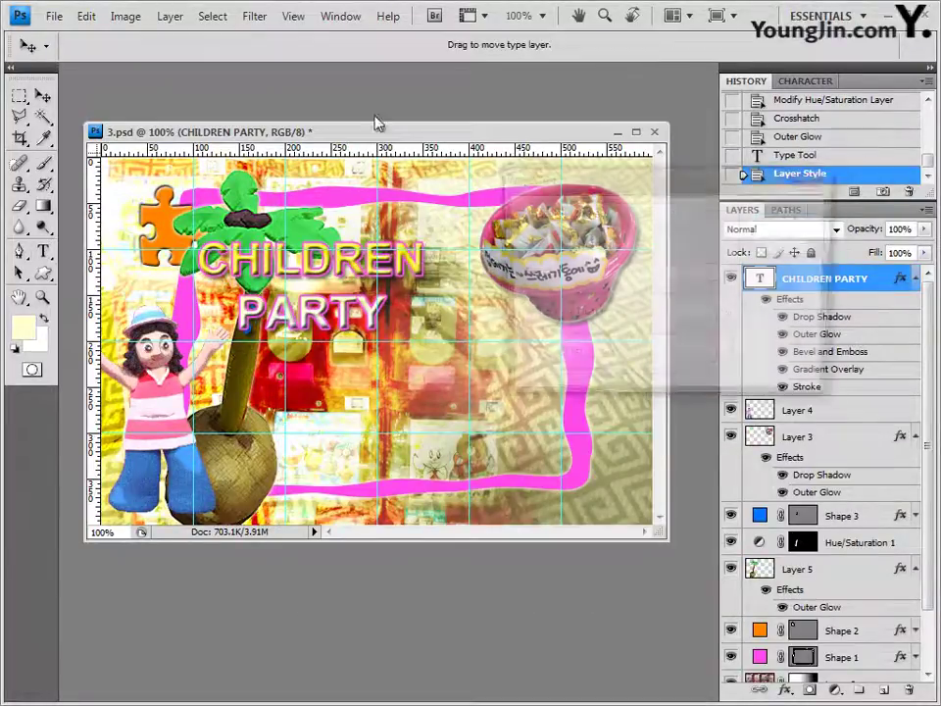
left_click_drag(592, 193, 550, 212)
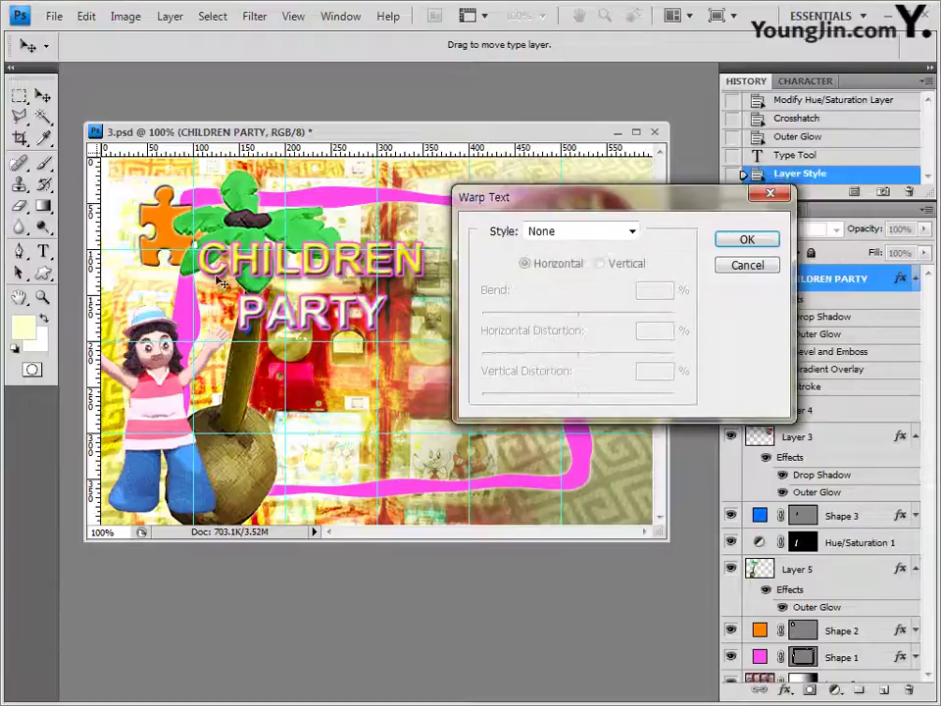
left_click(603, 238)
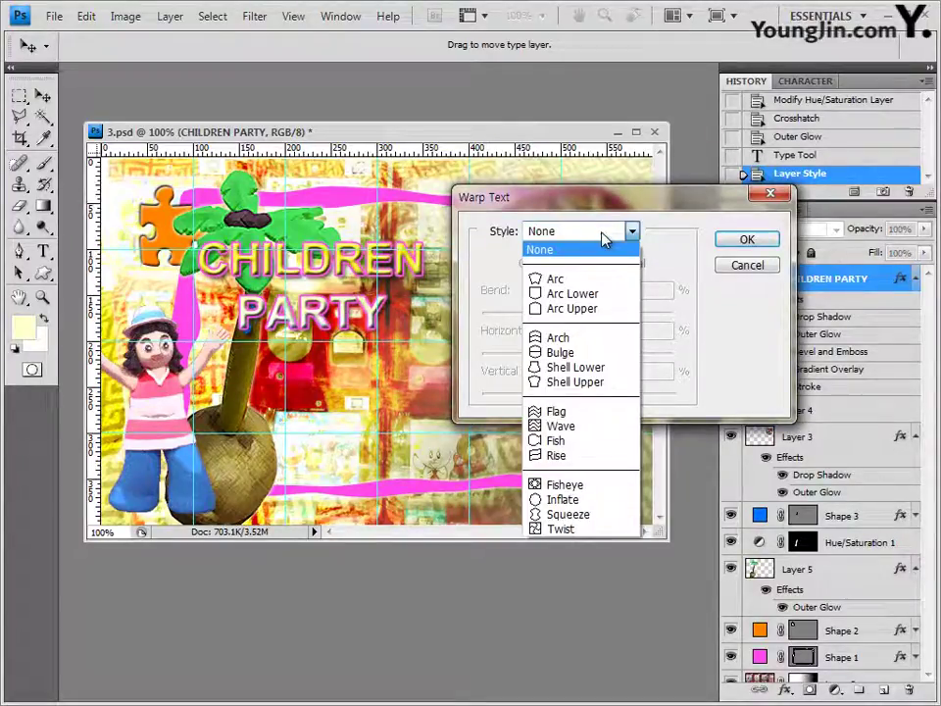
left_click(600, 310)
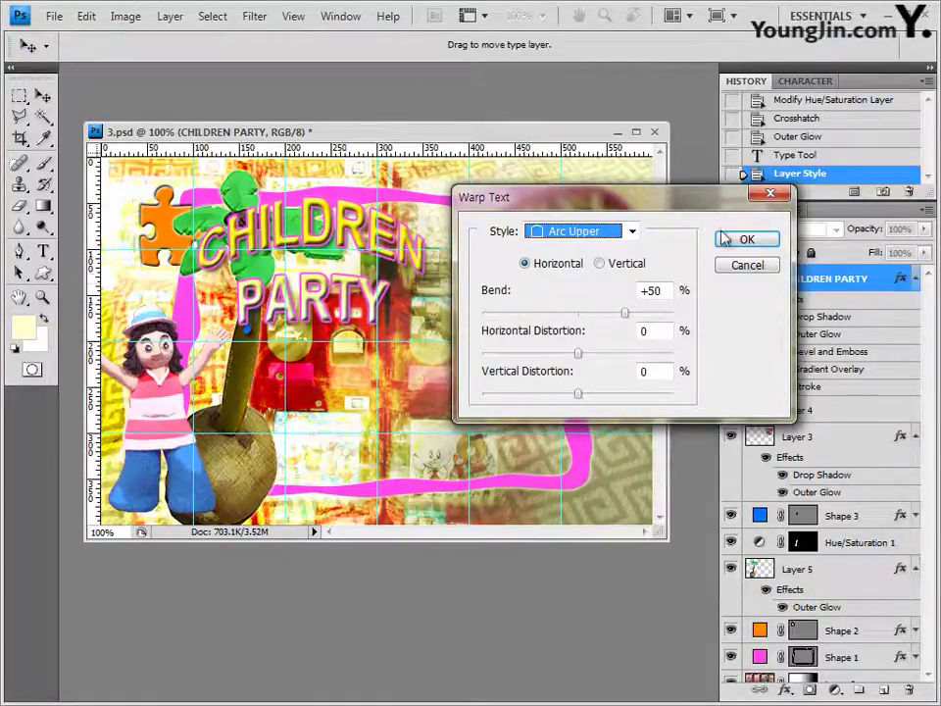
left_click(625, 314)
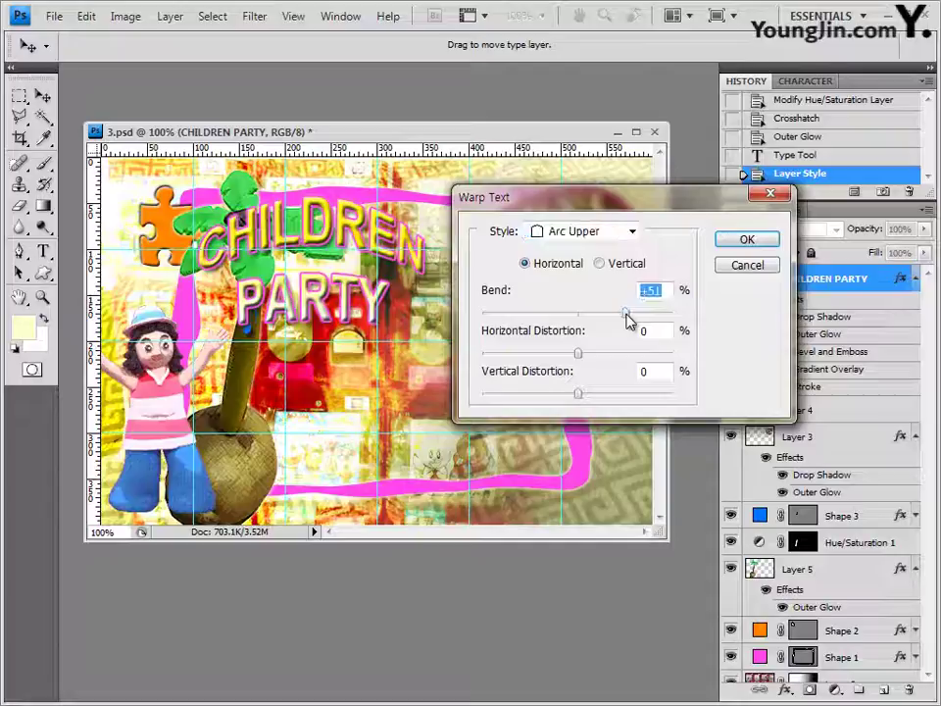
left_click_drag(626, 314, 611, 319)
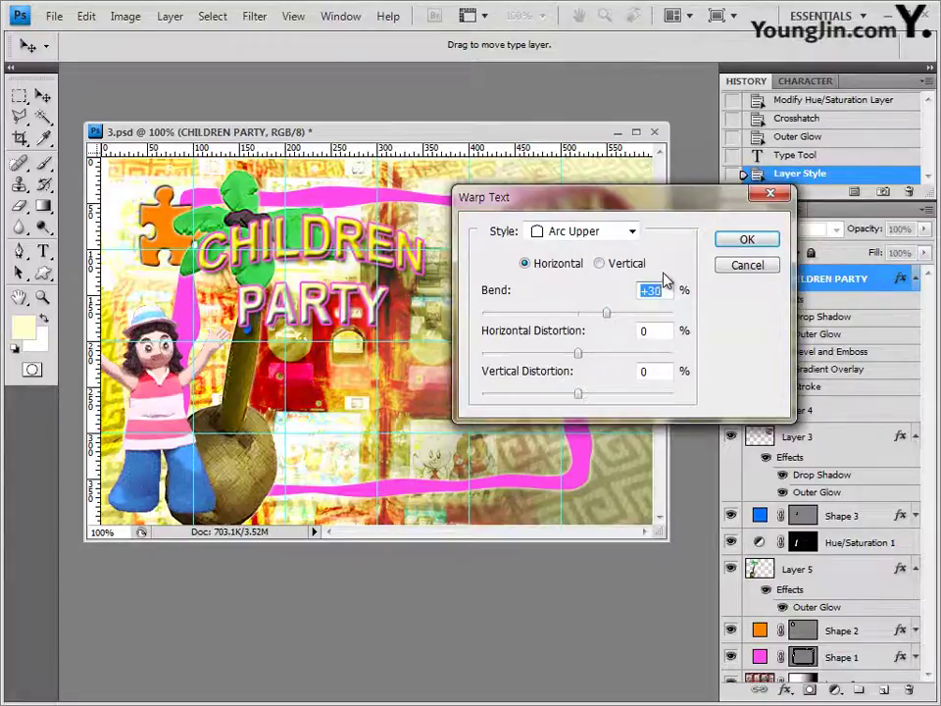
type("30")
left_click(774, 245)
left_click(747, 240)
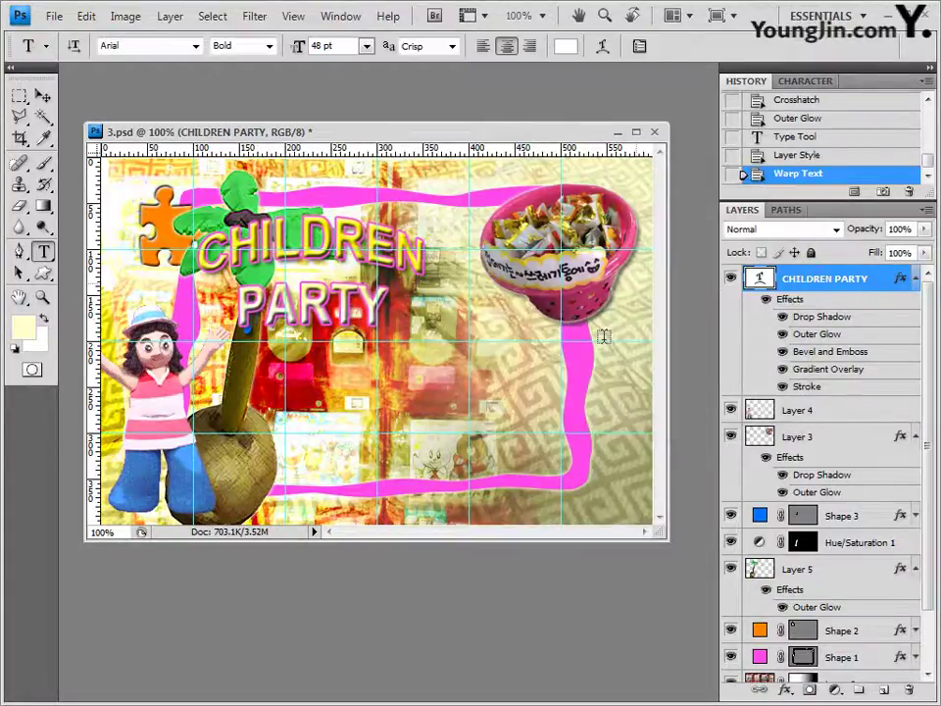
Move the CHILDREN PARTY text right and slightly down, between the palm tree and the candy bowl, and collapse its effects list.
left_click(44, 95)
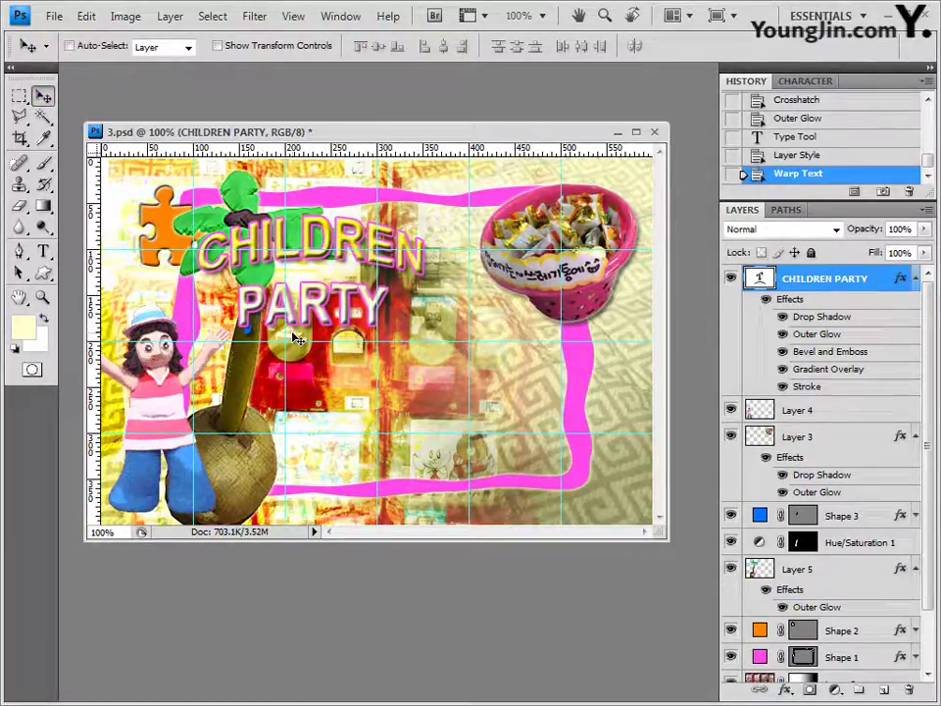
left_click_drag(293, 337, 364, 349)
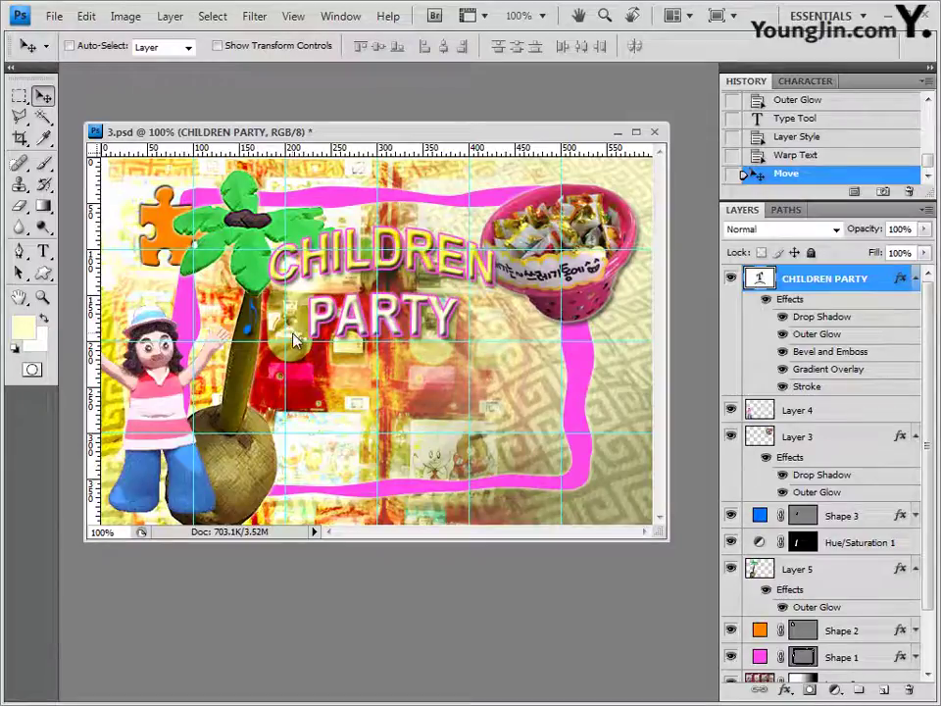
left_click(915, 282)
Start a new text line below CHILDREN PARTY using the 바탕 font at 20 pt.
left_click(43, 252)
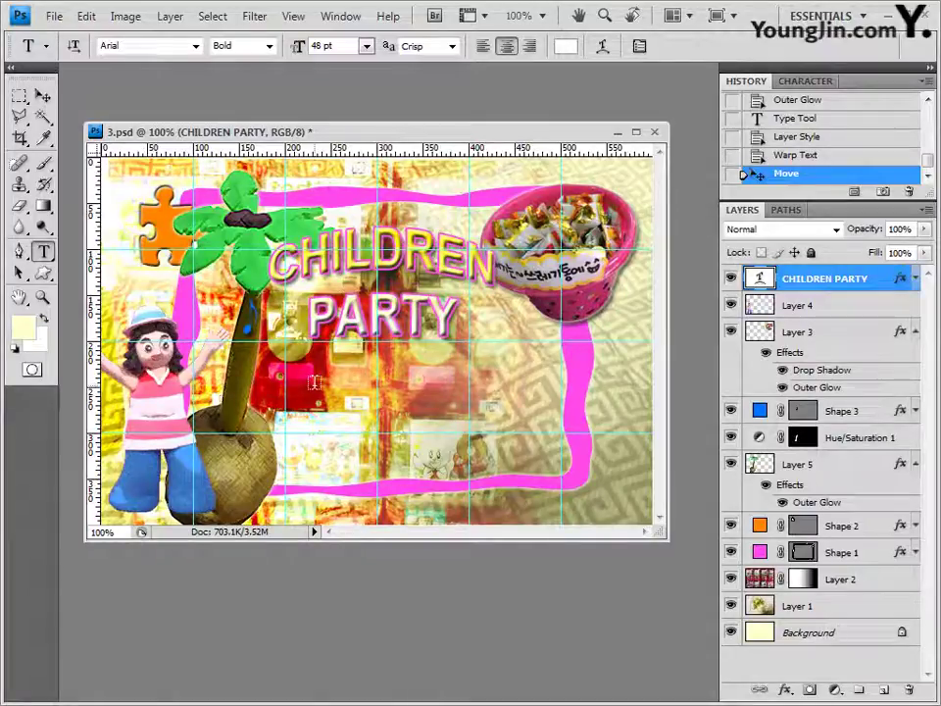
left_click(315, 386)
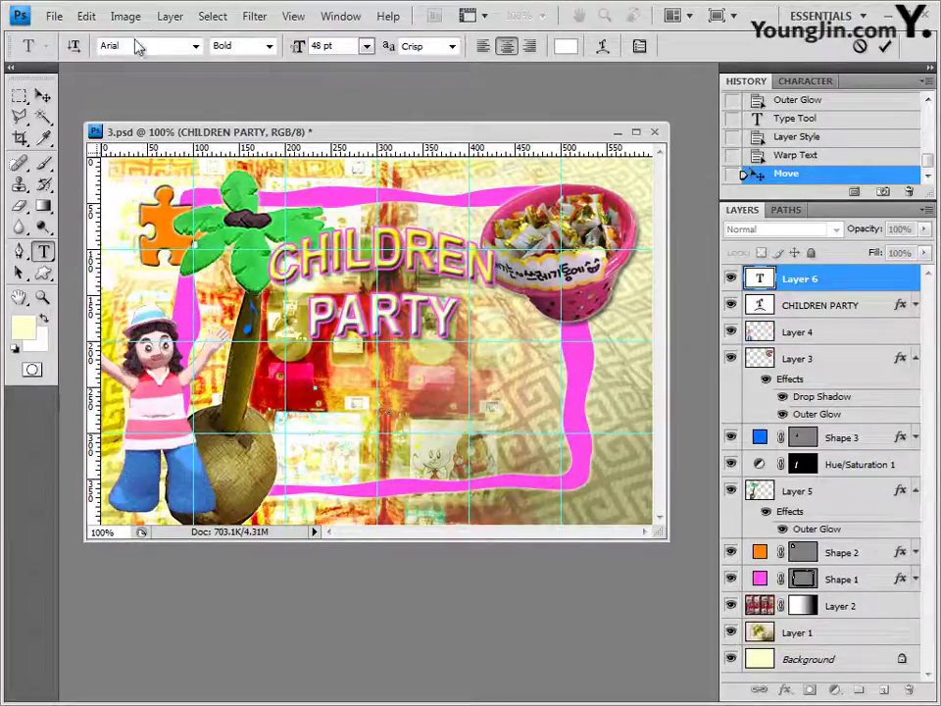
left_click(197, 47)
scroll(387, 324, "down", 10)
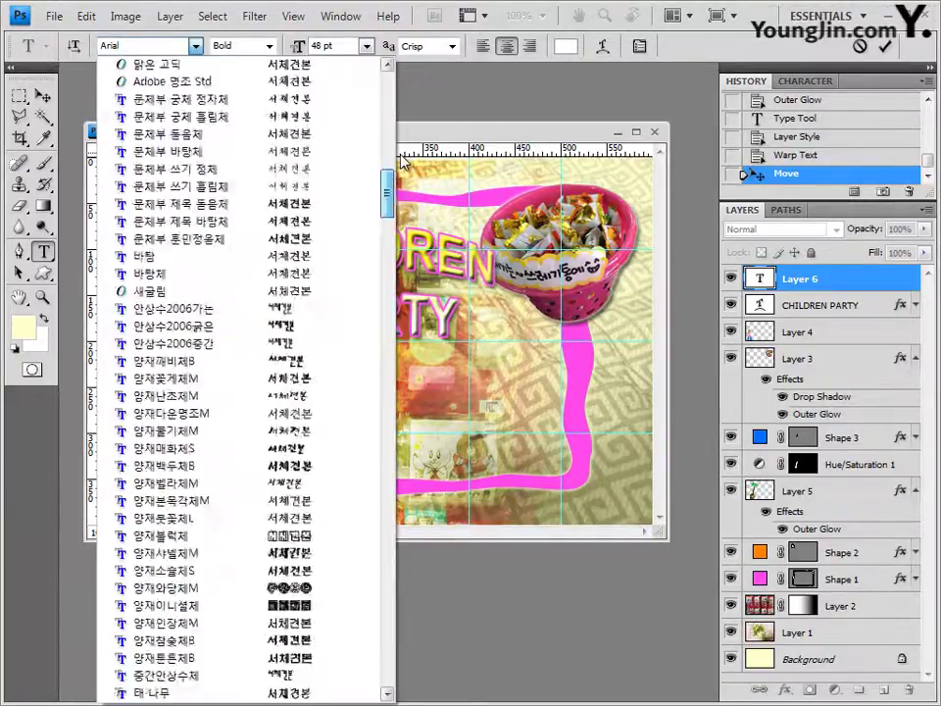
scroll(402, 159, "down", 7)
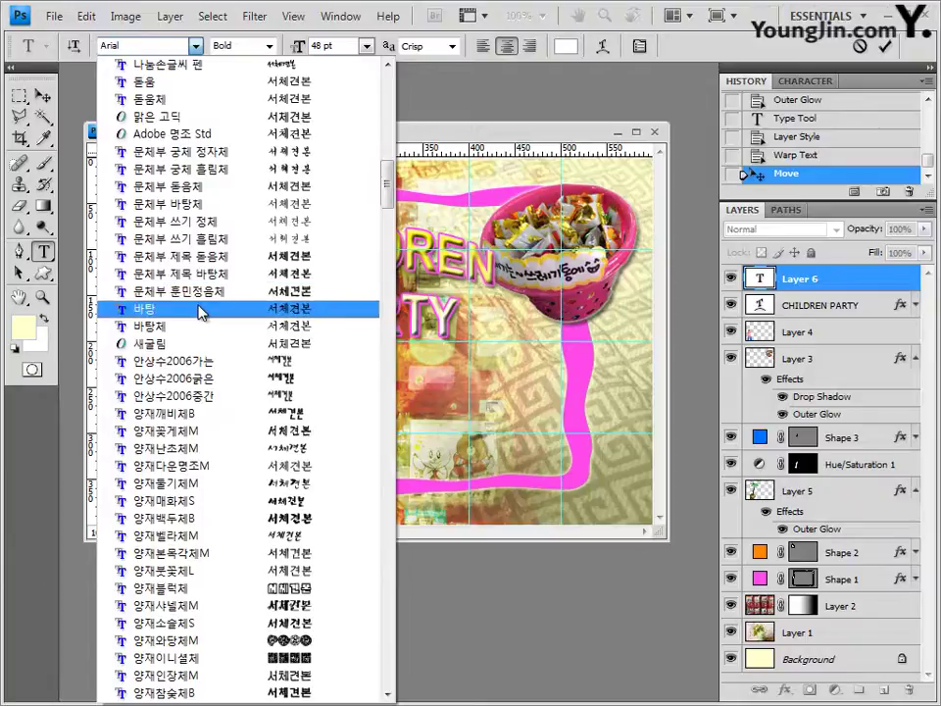
left_click(202, 310)
left_click(343, 47)
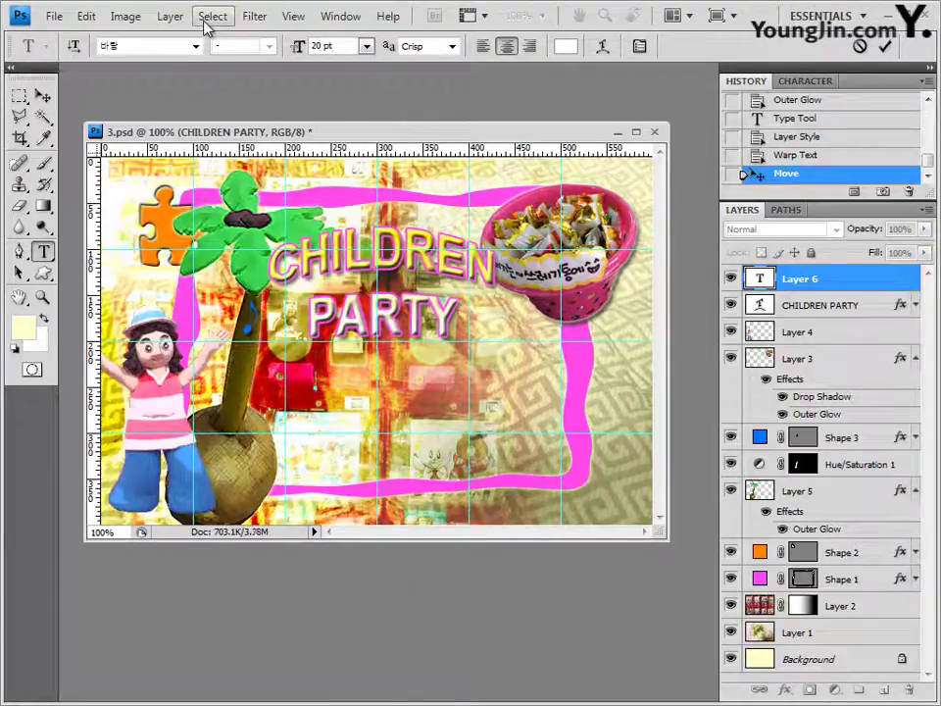
Set the new text's color to fff200.
left_click(566, 47)
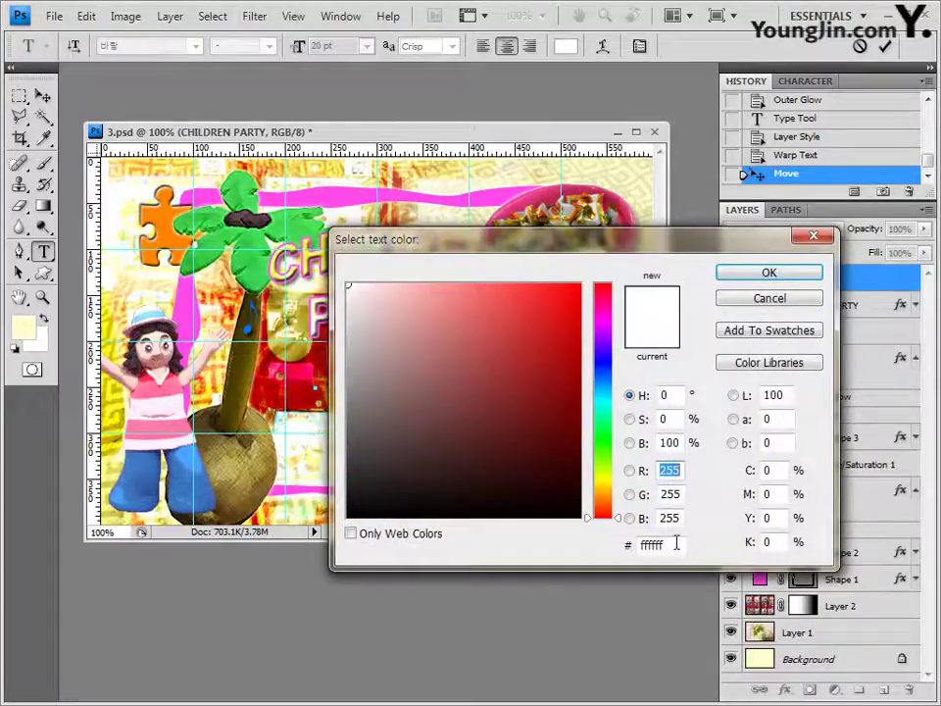
double_click(672, 545)
type("ff")
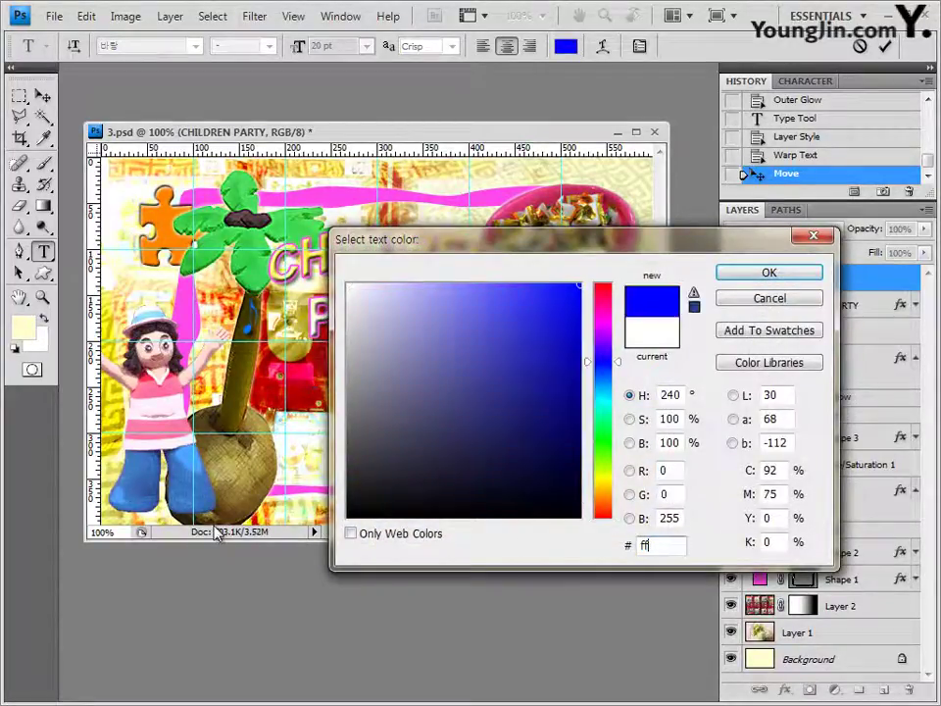
type("f200")
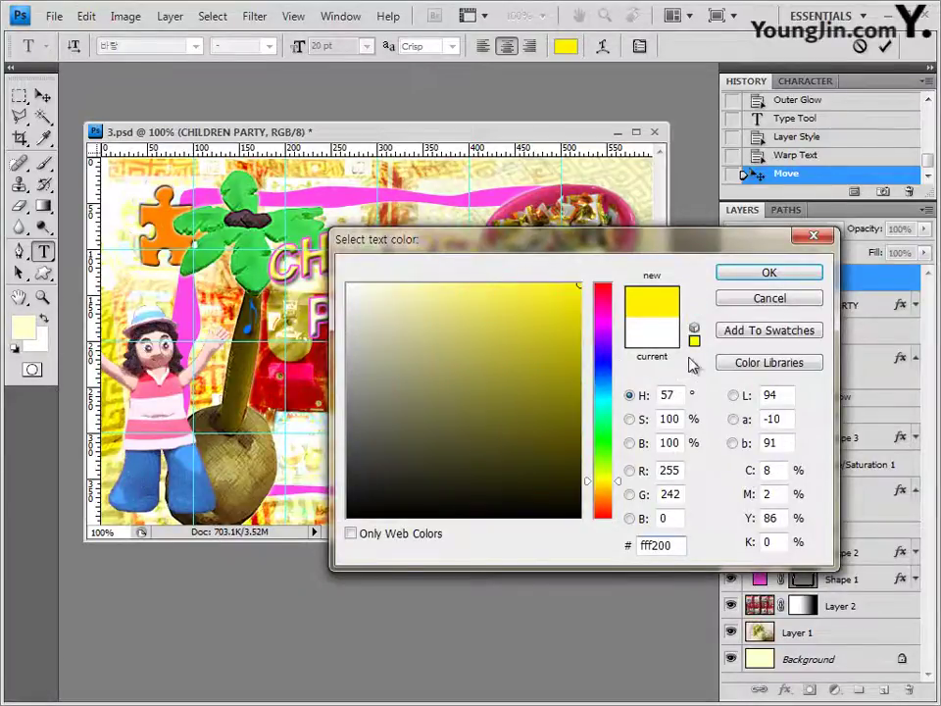
left_click(768, 272)
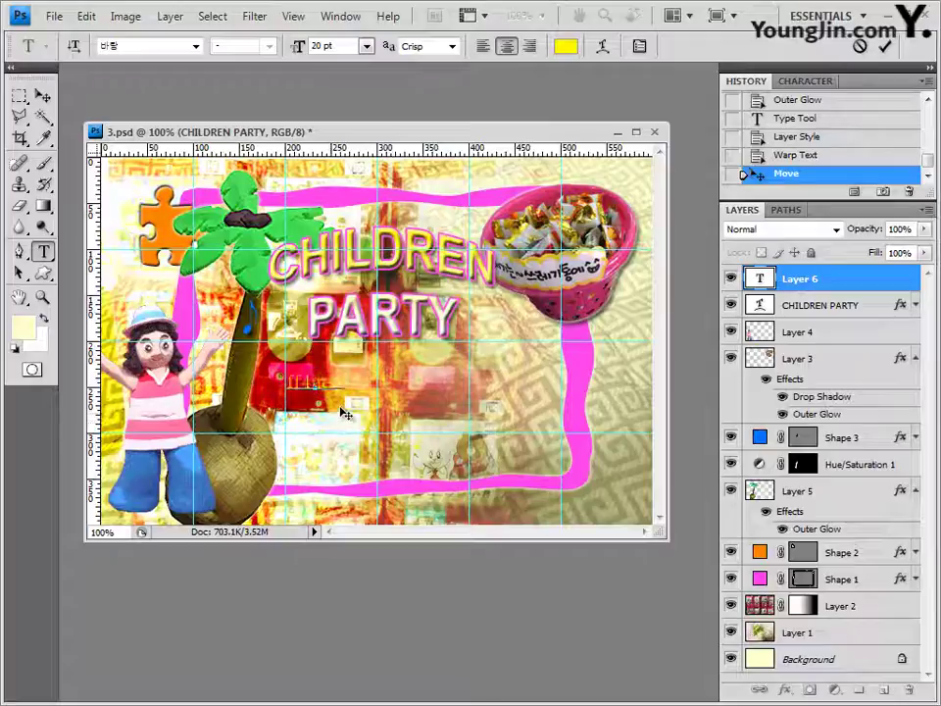
Enter 제7회 어린이집 발표회 as the subtitle below CHILDREN PARTY and commit the text.
left_click(294, 384)
key("BackSpace")
key("BackSpace")
key("BackSpace")
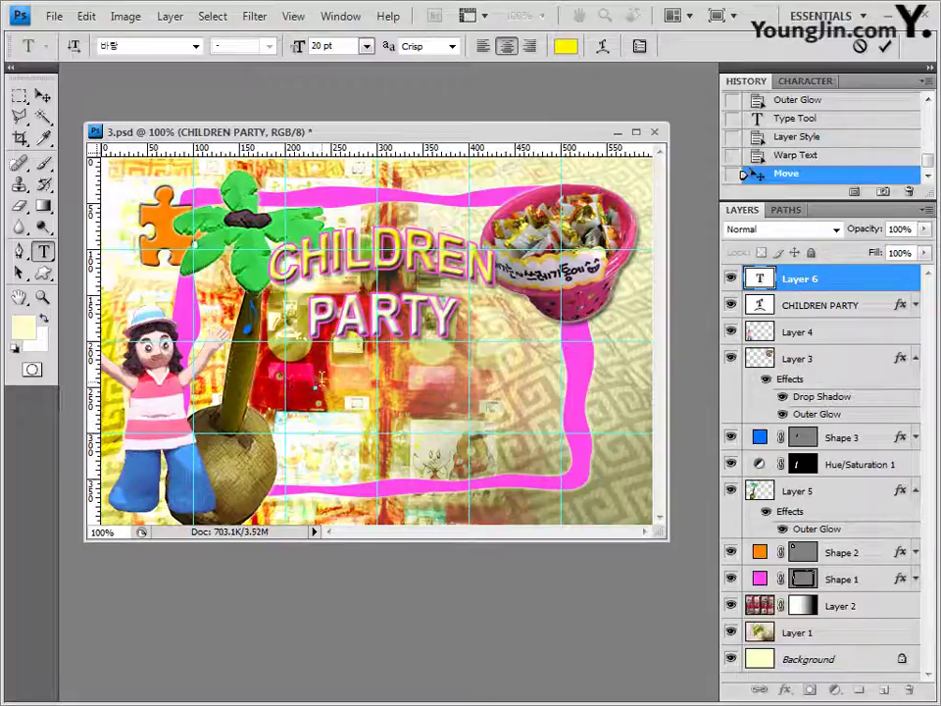
key("ctrl+v")
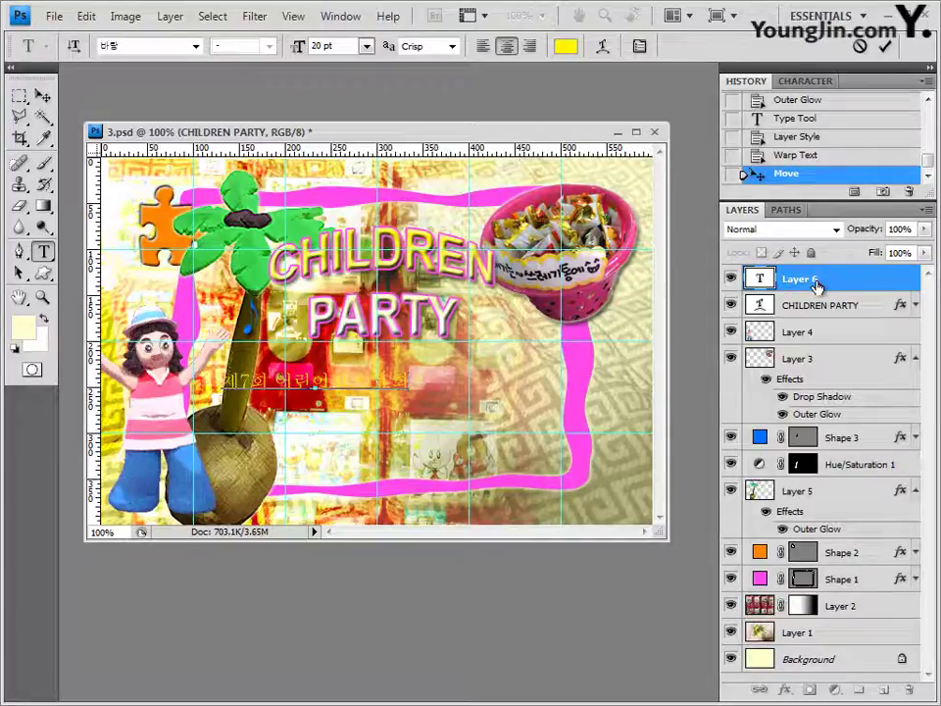
left_click(848, 281)
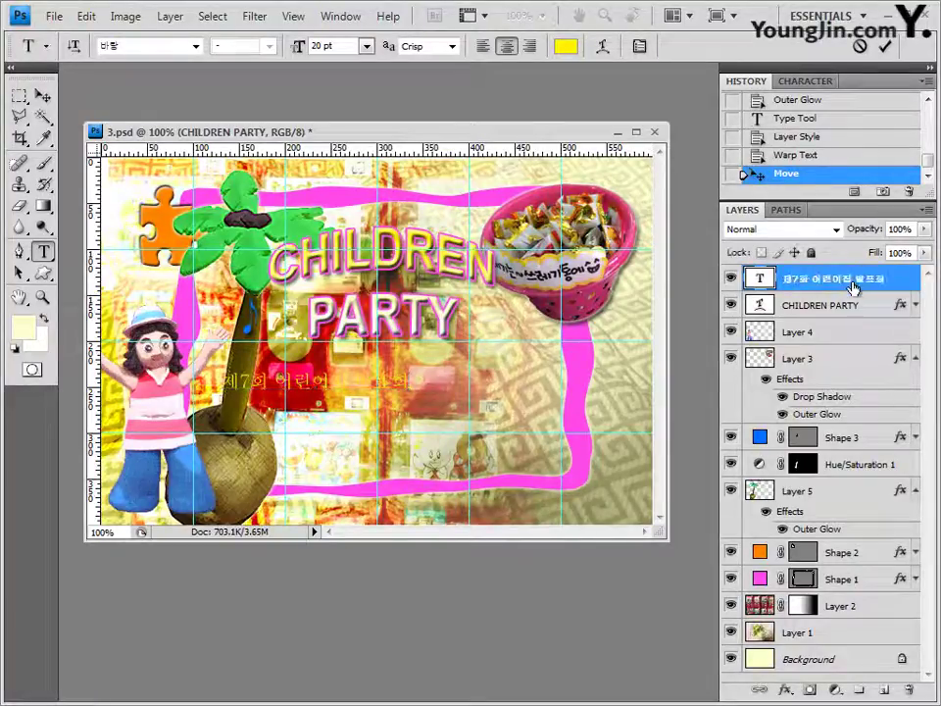
Add a 2 px outside Stroke in color a45500 to the 제7회 어린이집 발표회 text.
left_click(787, 690)
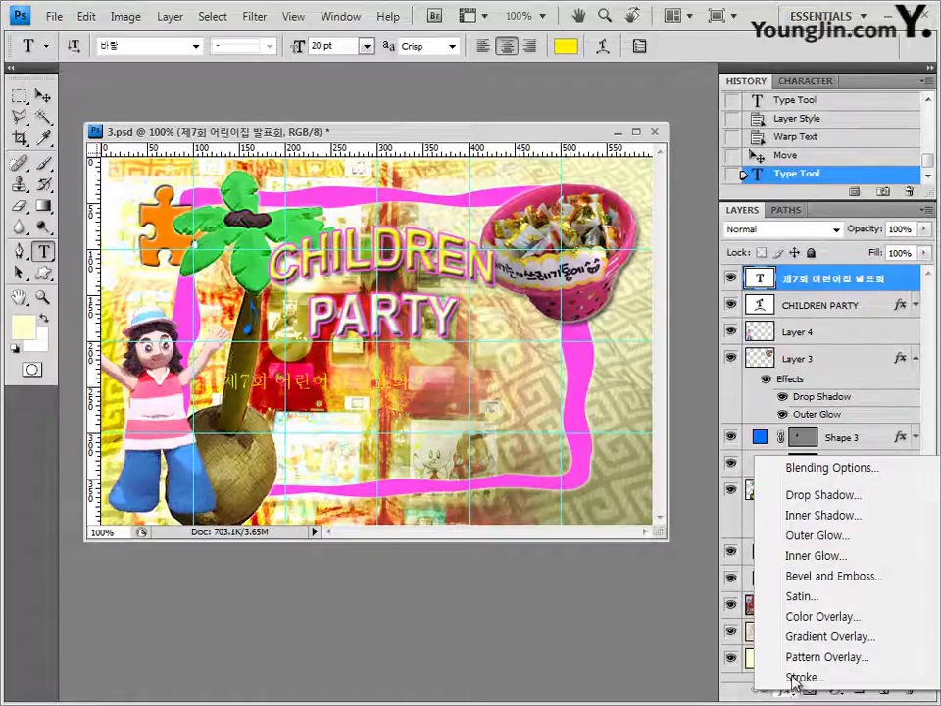
left_click(822, 678)
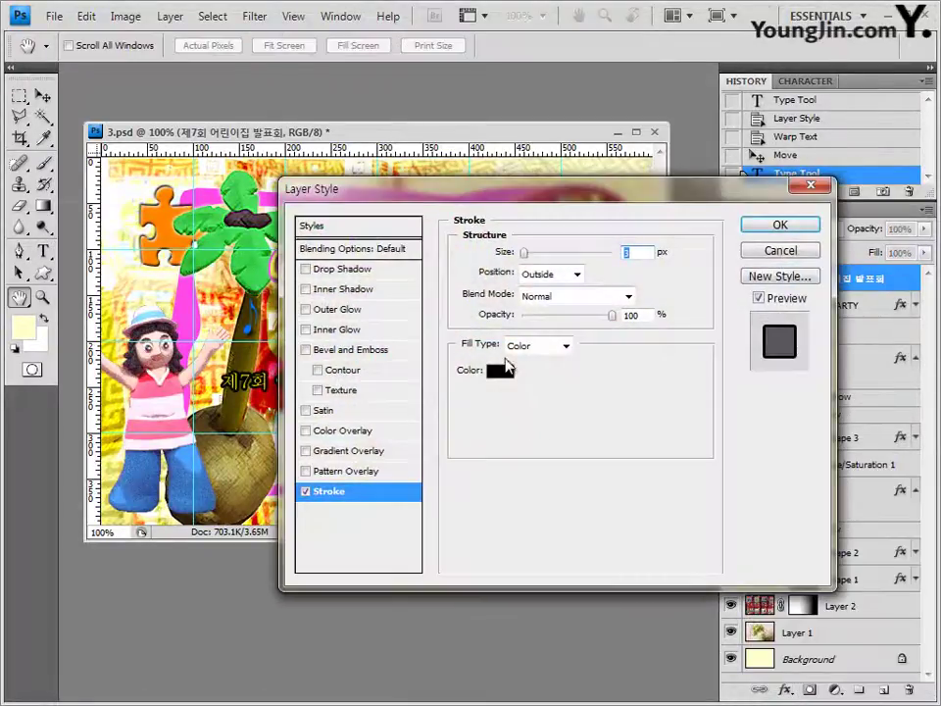
type("2")
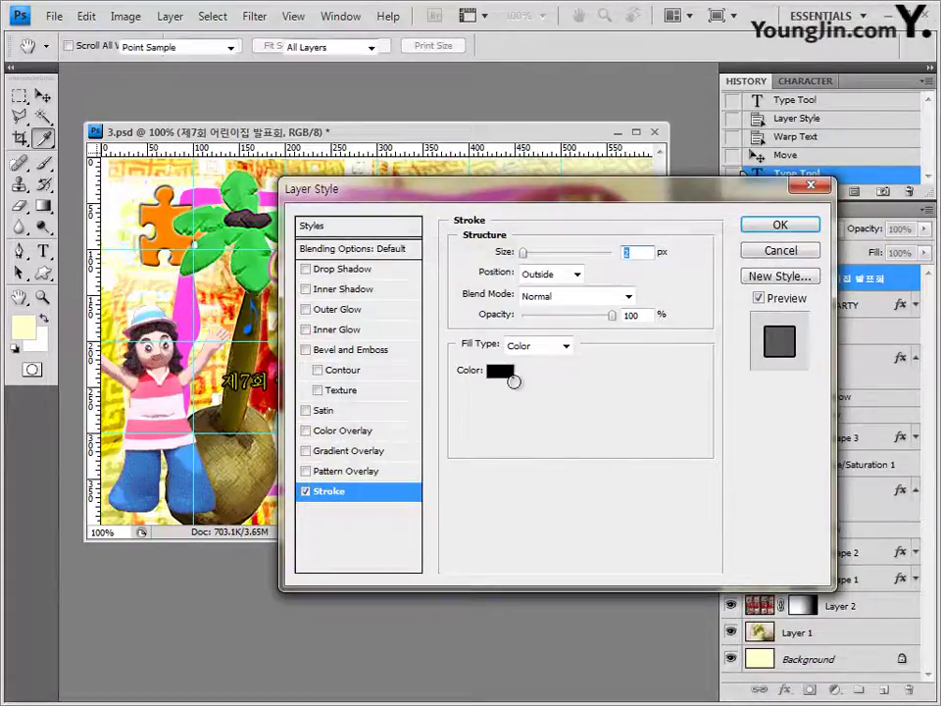
left_click(499, 369)
left_click(673, 603)
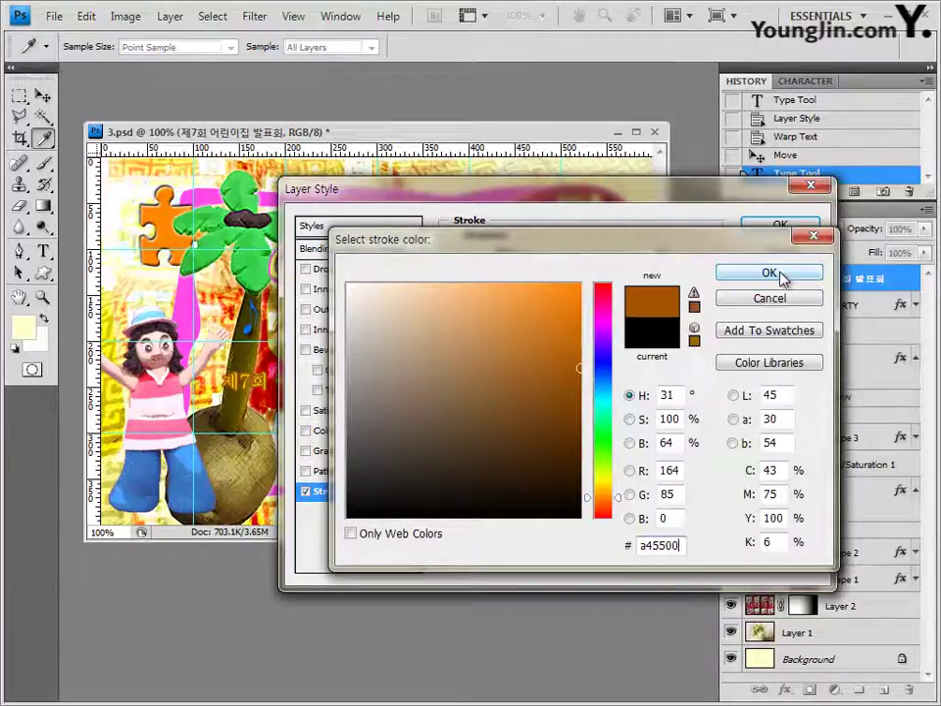
left_click(771, 273)
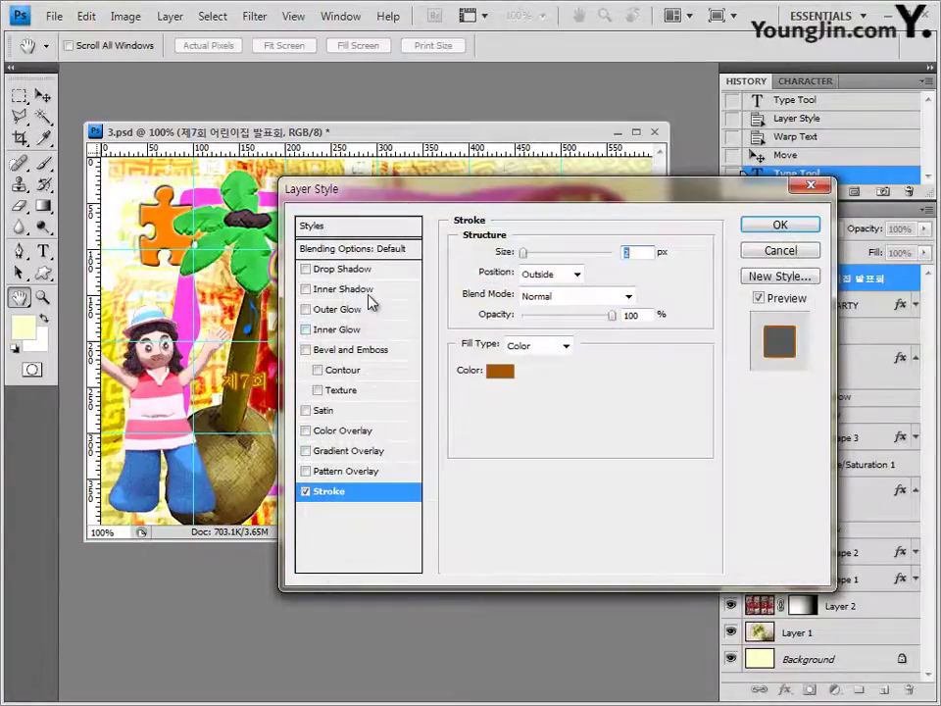
Add a Drop Shadow to the 제7회 어린이집 발표회 text, apply the style and move the text right to sit centered under CHILDREN PARTY.
left_click(361, 270)
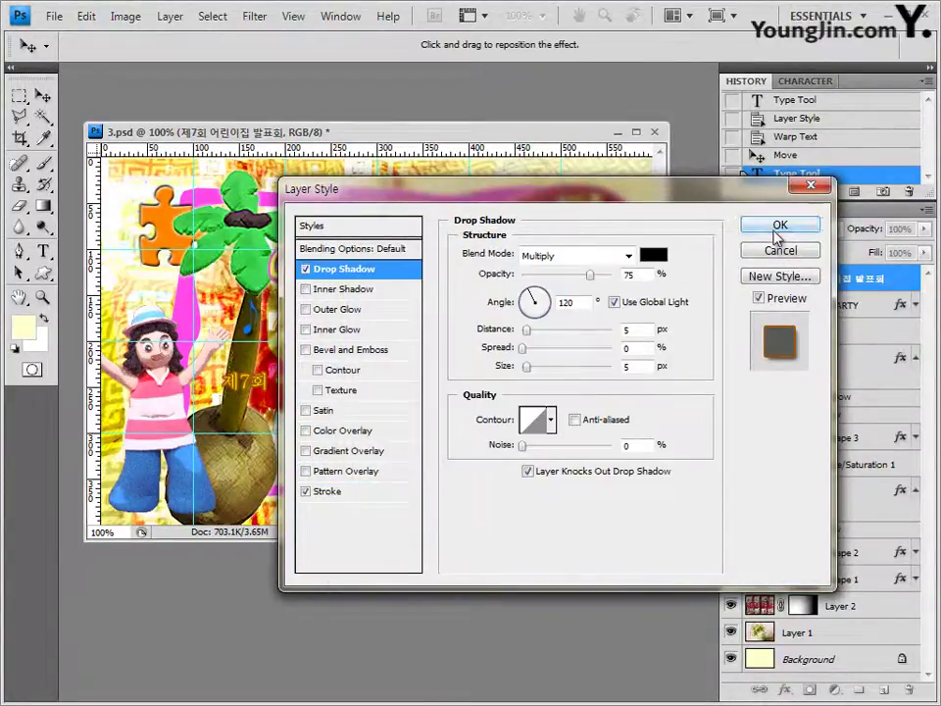
left_click(777, 226)
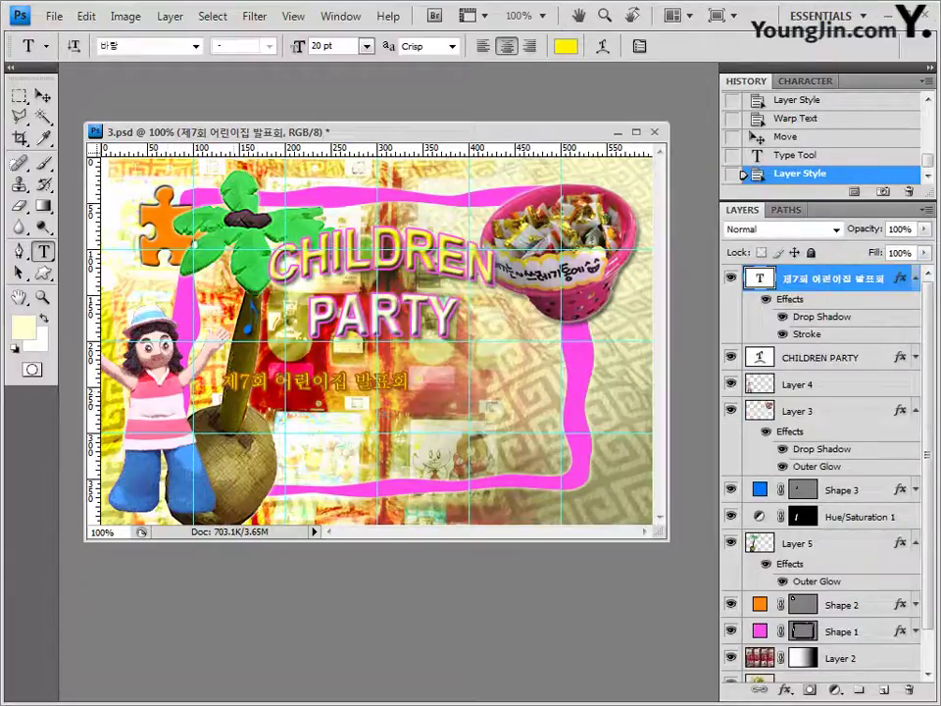
left_click(42, 95)
left_click_drag(365, 384, 440, 388)
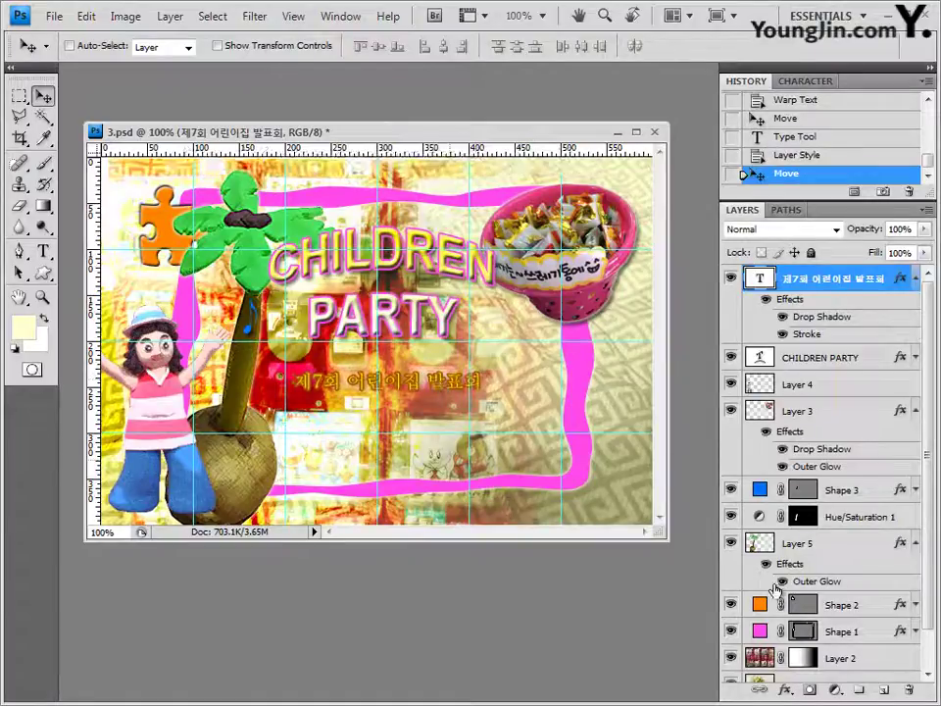
Add the left-aligned 14 pt text 가족, 친구 모두 함께 참여해요 in black 000000 below the 제7회 어린이집 발표회 subtitle.
left_click_drag(45, 255, 63, 250)
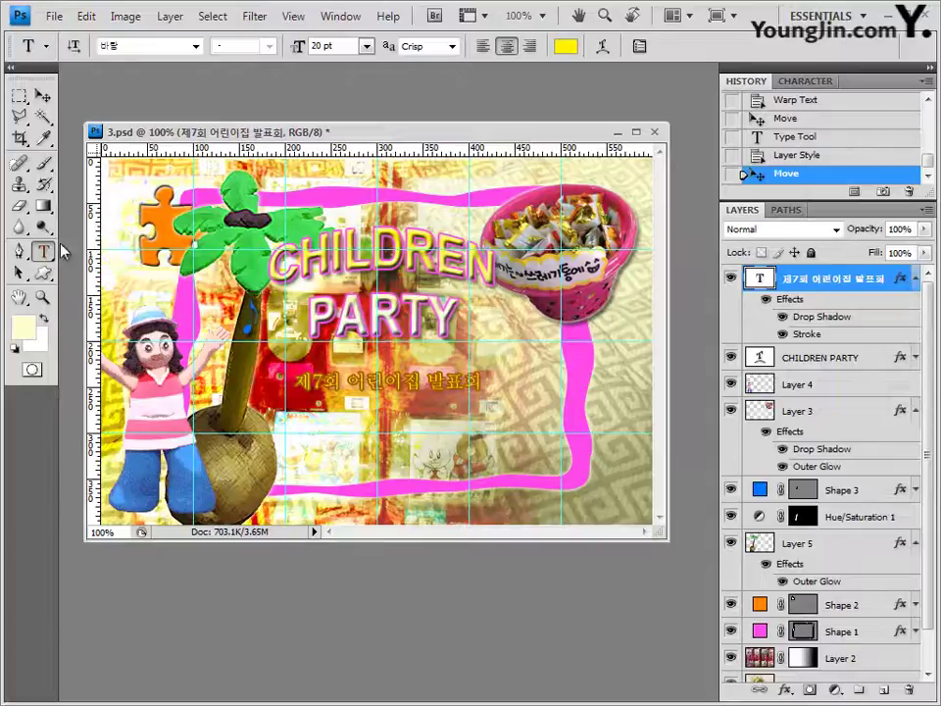
left_click(310, 429)
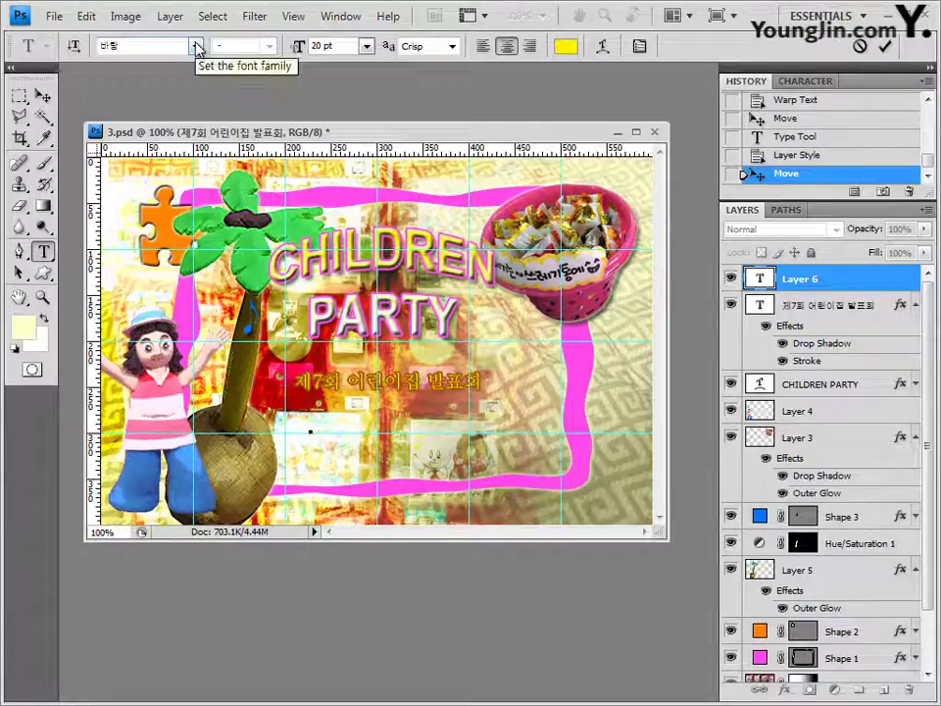
left_click(334, 47)
type("14")
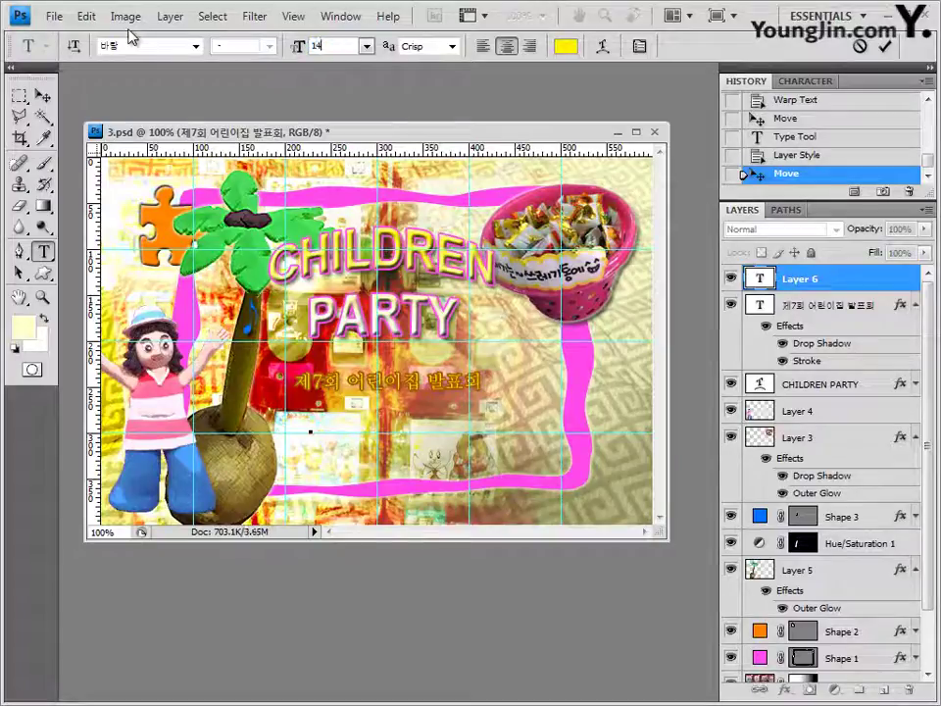
left_click(565, 46)
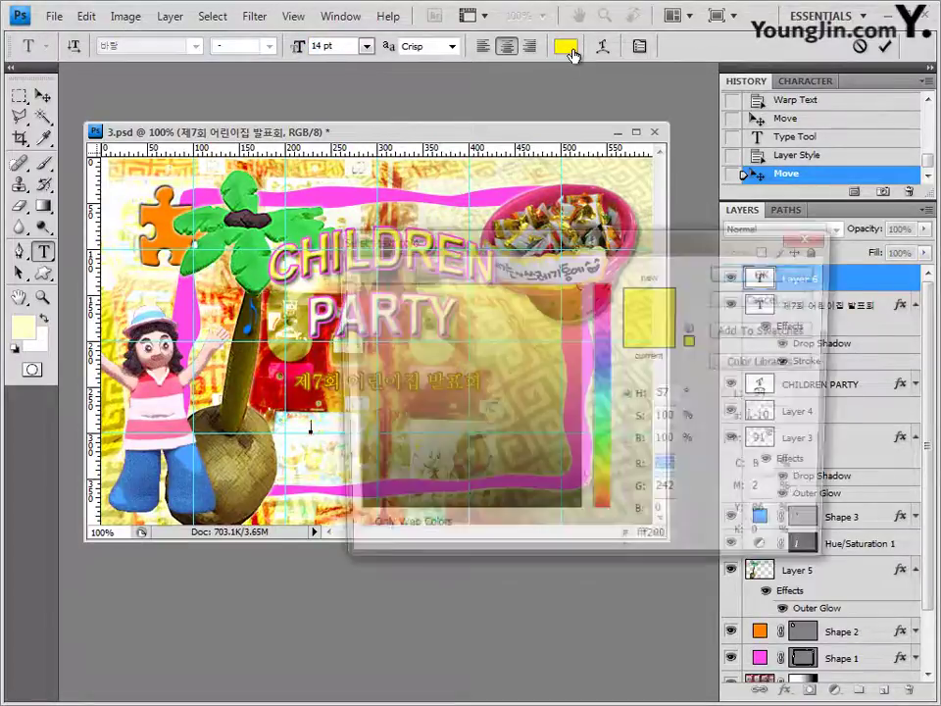
left_click(349, 516)
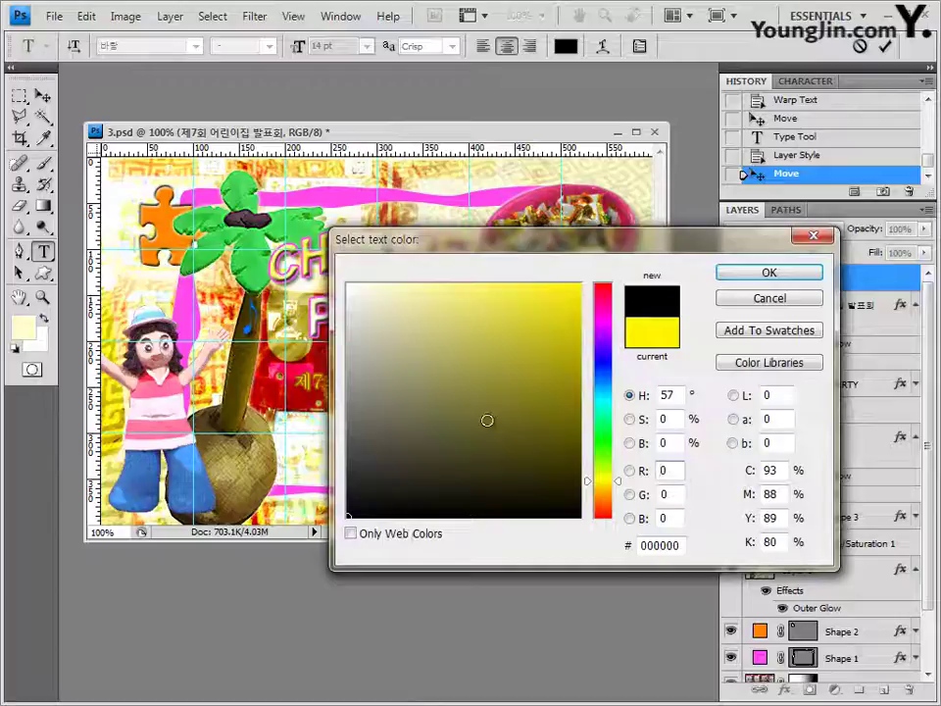
left_click(769, 274)
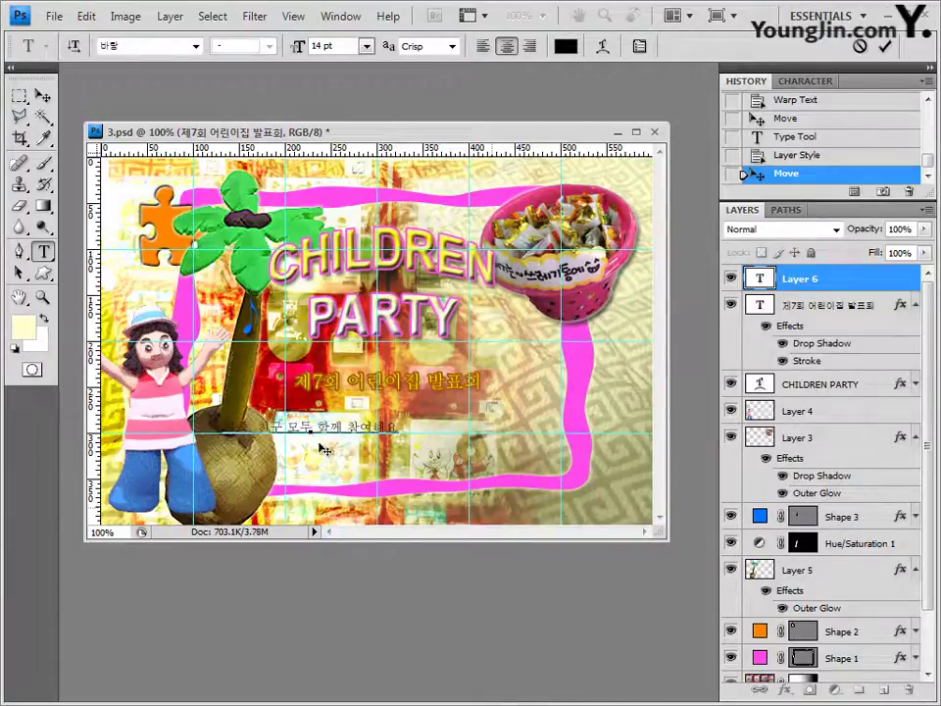
left_click(483, 49)
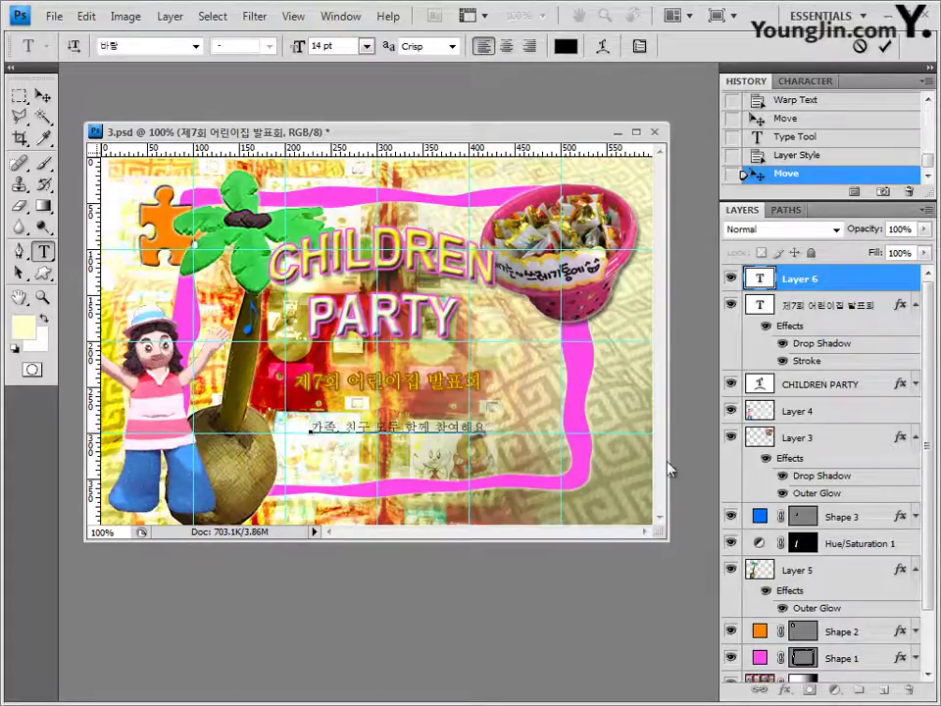
left_click(843, 280)
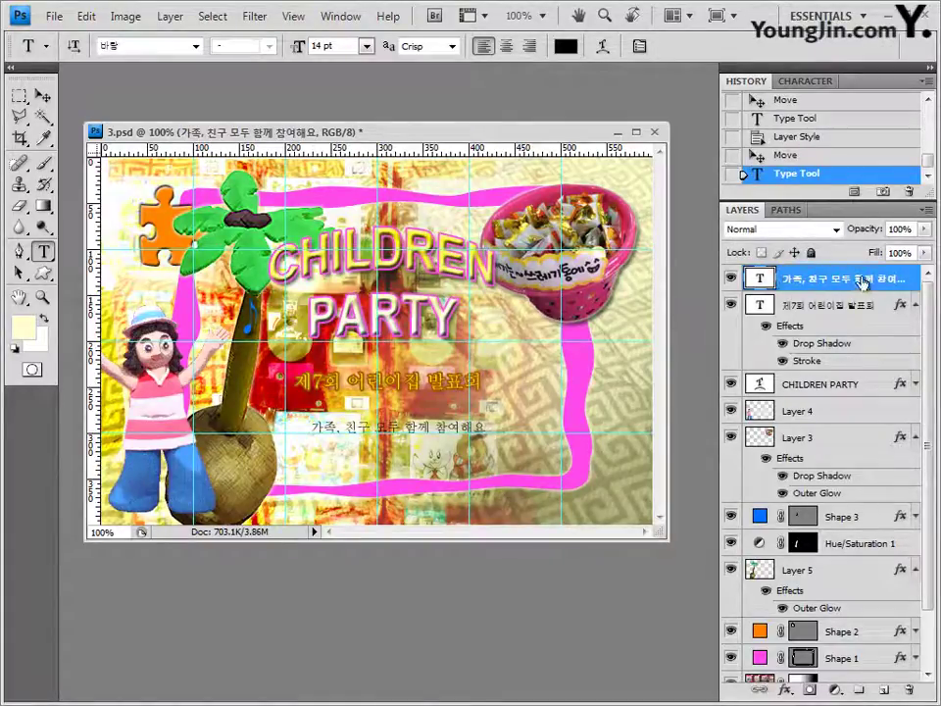
Add an Outer Glow with default settings to the 가족, 친구 모두 함께 참여해요 text.
left_click(787, 691)
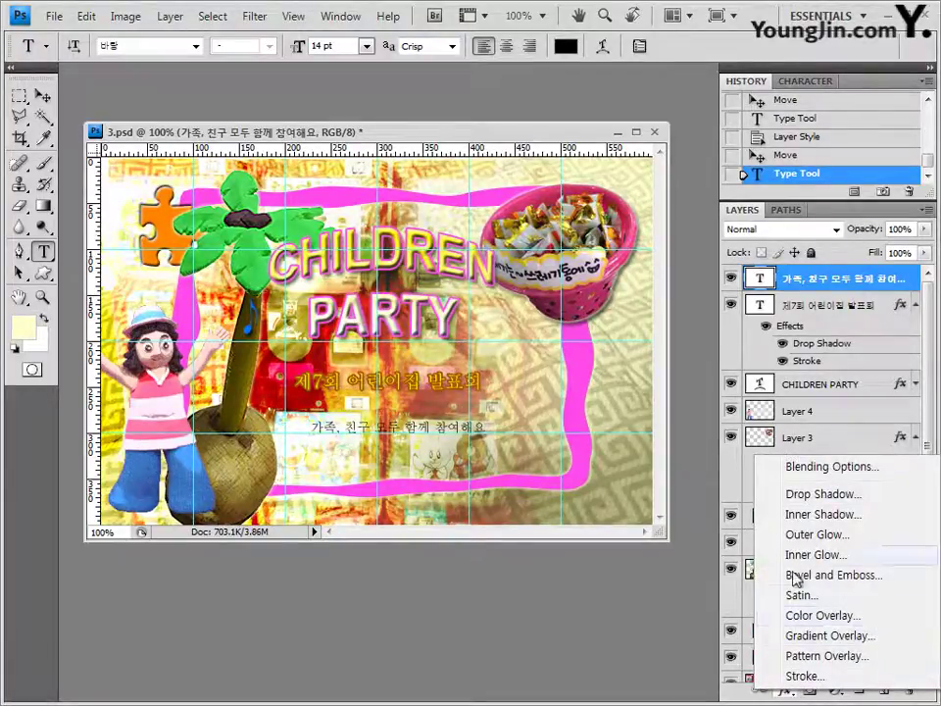
key("Escape")
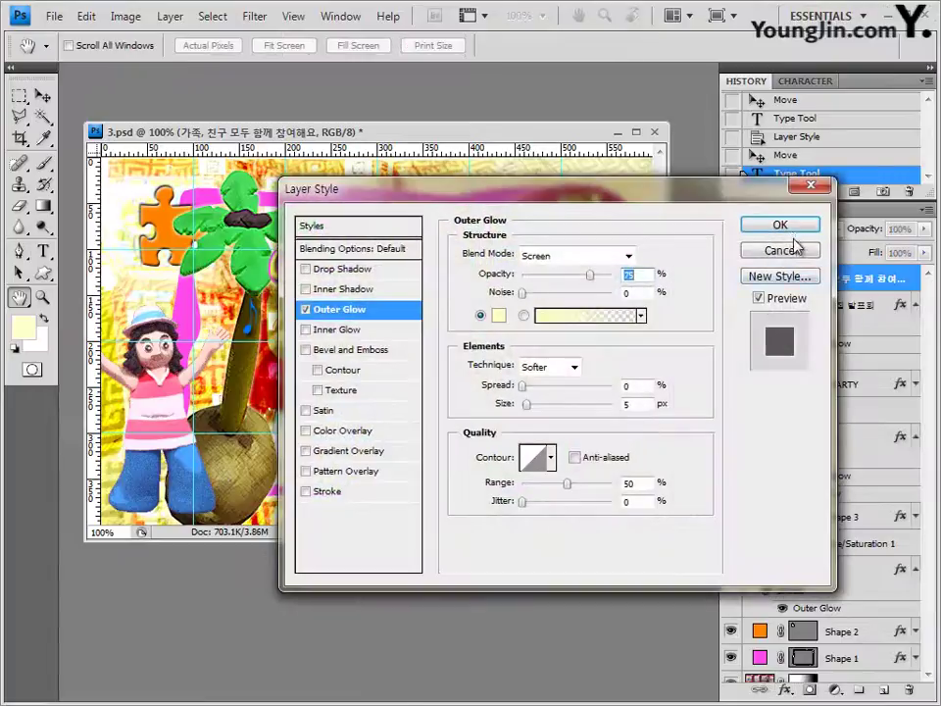
left_click(797, 225)
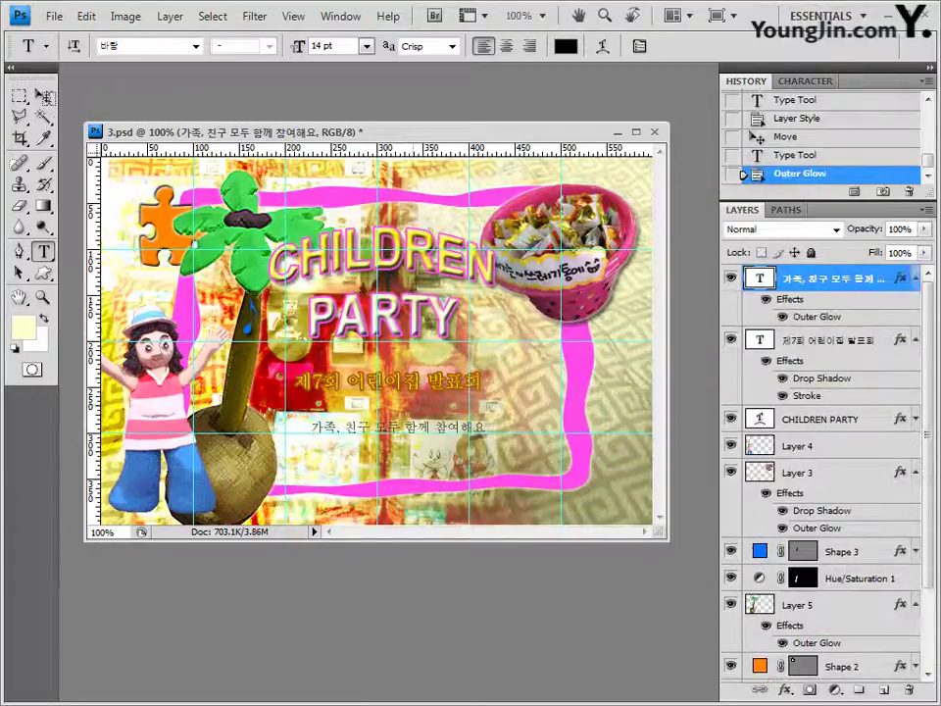
Move the 가족, 친구 모두 함께 참여해요 text slightly left and up to center it closely beneath the subtitle.
left_click(44, 95)
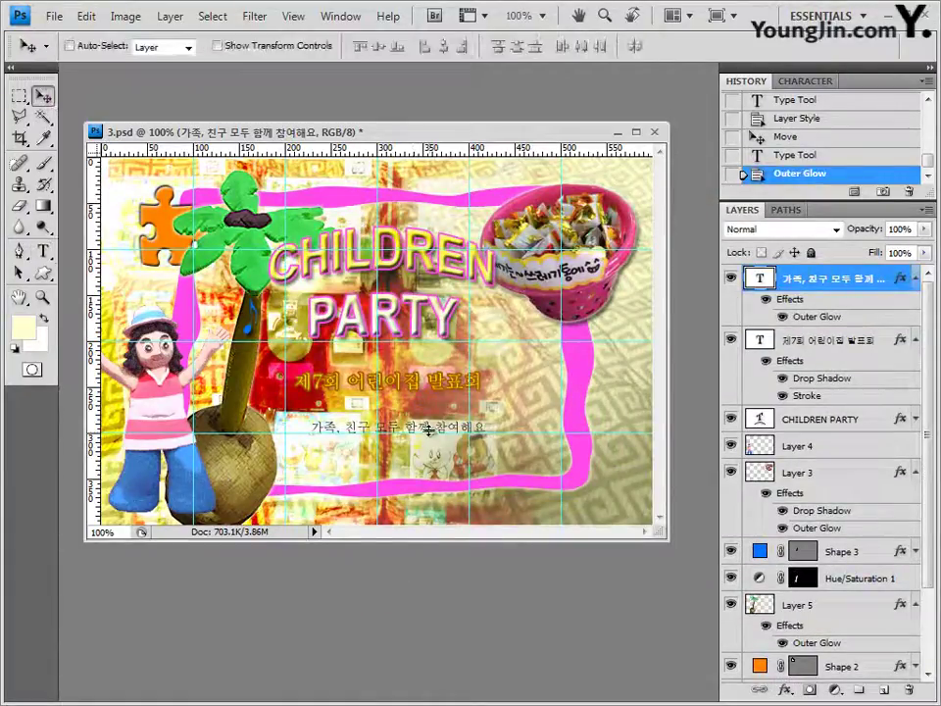
left_click_drag(429, 432, 416, 431)
key("ctrl+z")
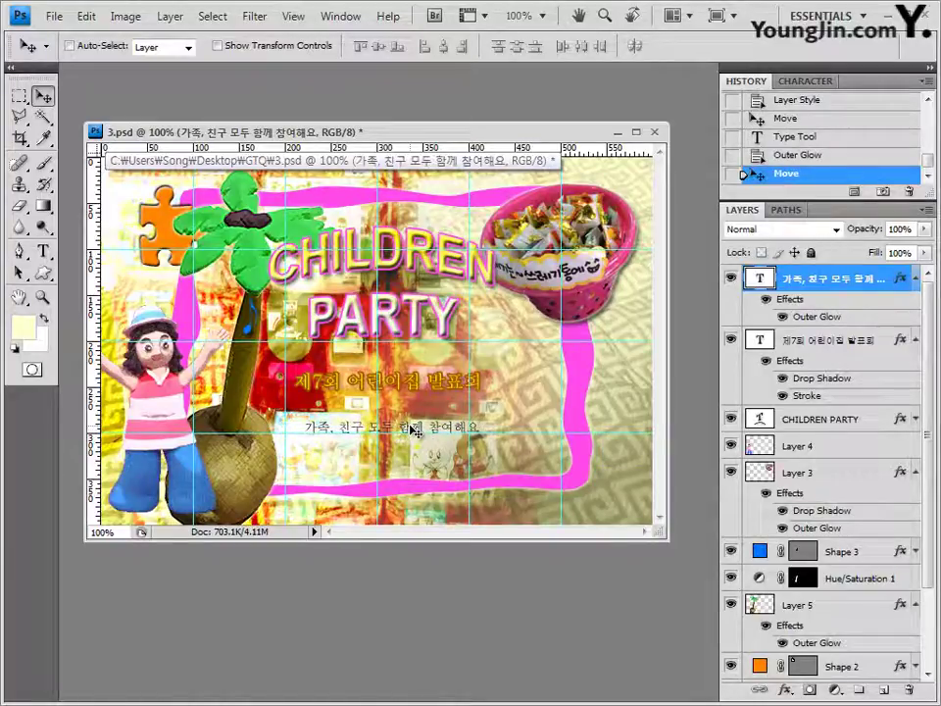
key("shift+Up")
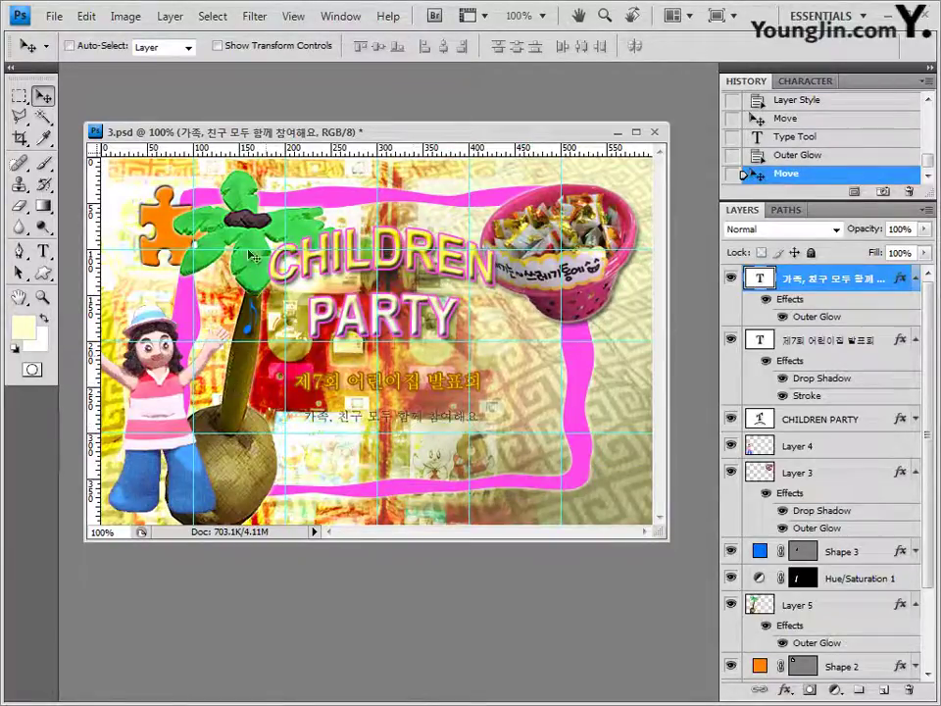
Start a new text line below 가족, 친구 모두 함께 참여해요 and set its font to Arial Bold.
left_click(43, 251)
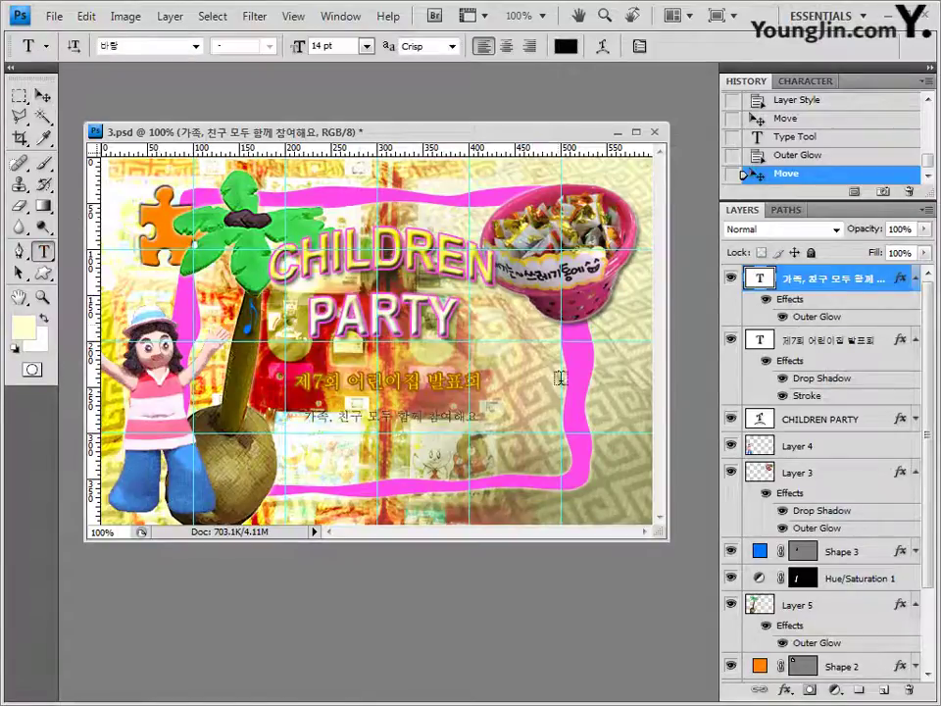
left_click(330, 452)
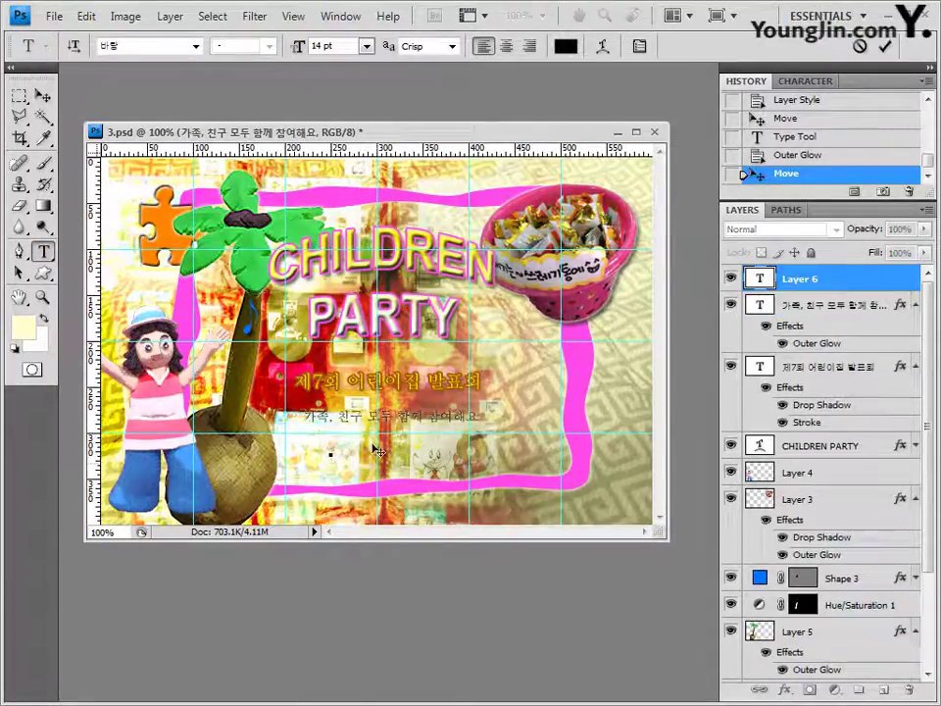
left_click(196, 47)
scroll(382, 294, "down", 10)
left_click_drag(389, 358, 388, 302)
left_click(168, 310)
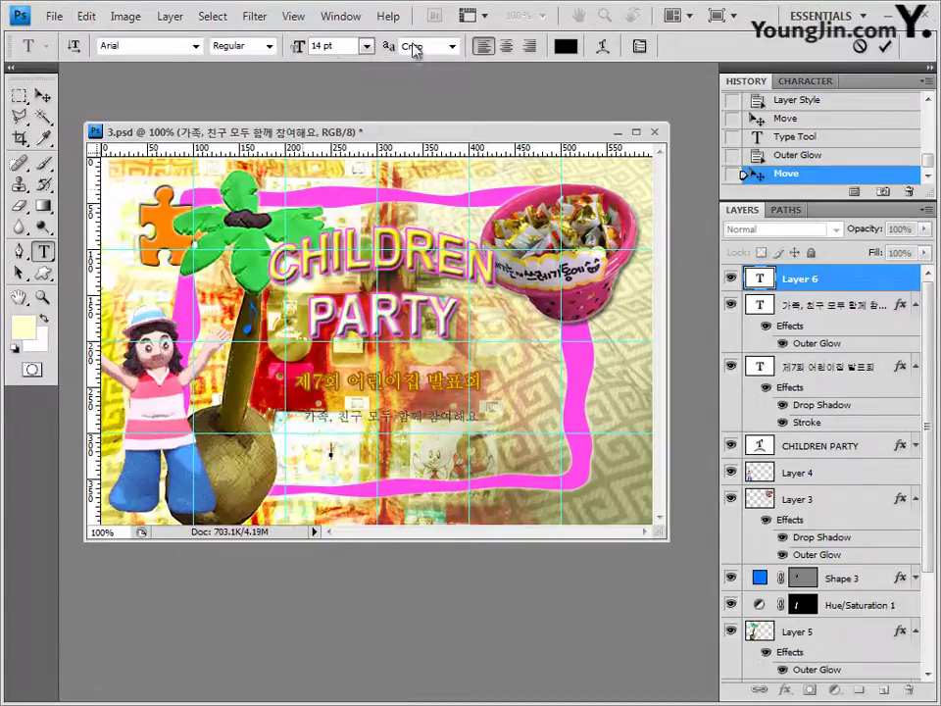
left_click(265, 49)
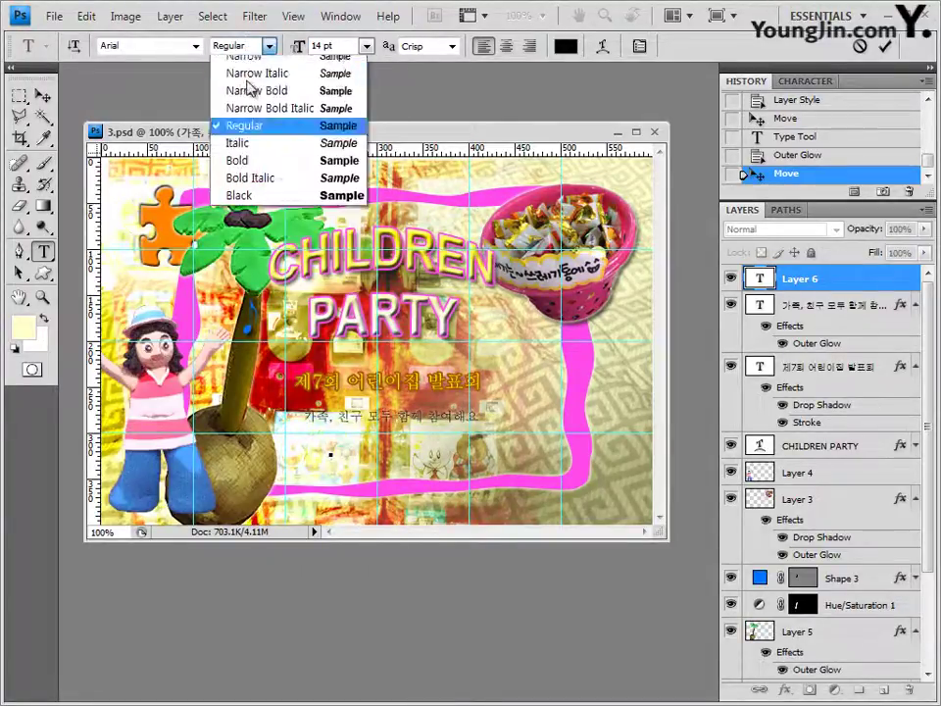
left_click(245, 166)
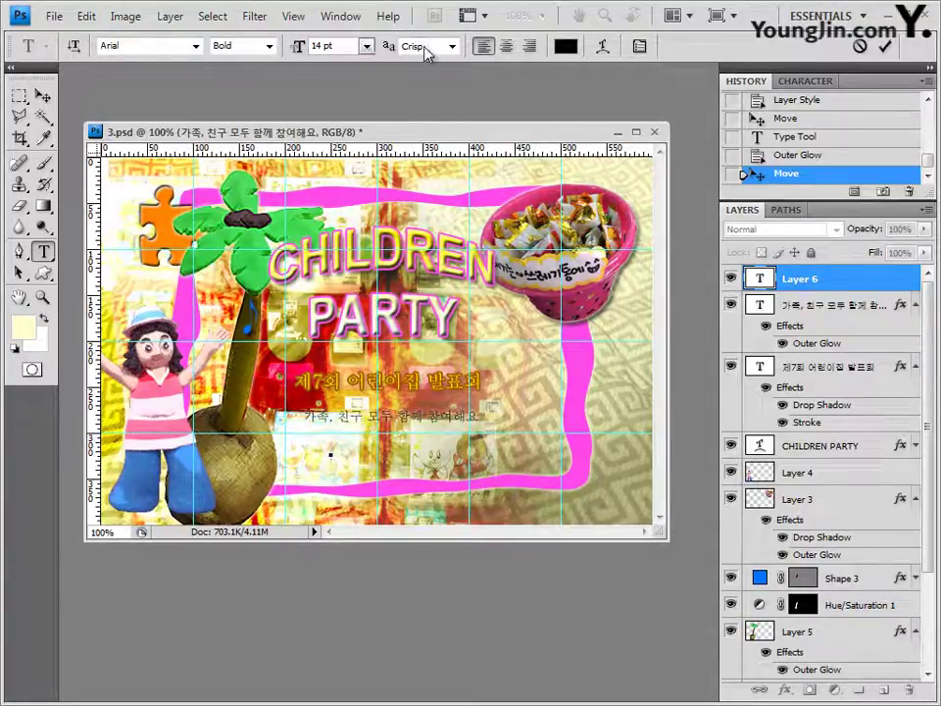
Keep the text color at 000000, enter 2015. 07. 01. 10AM and commit the text.
left_click(565, 47)
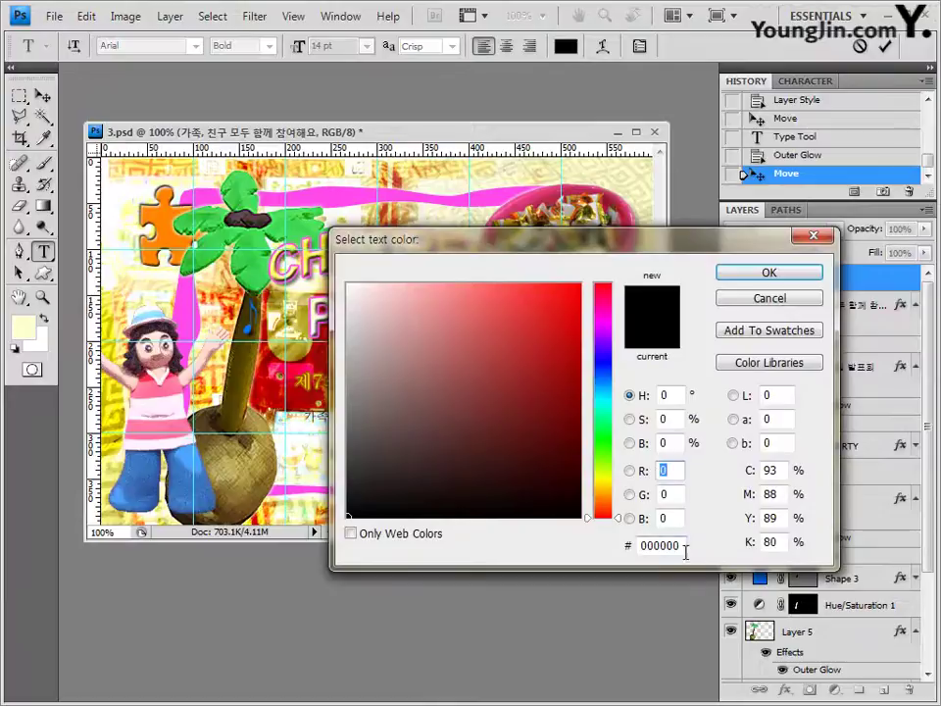
left_click(781, 276)
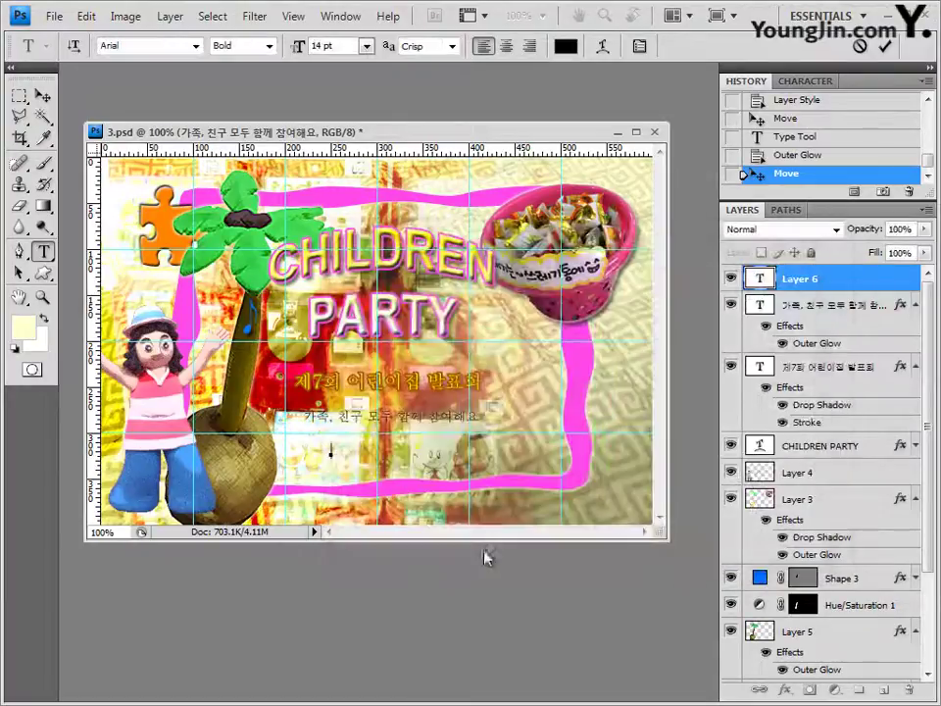
type("2015. 07. 01. 10AM")
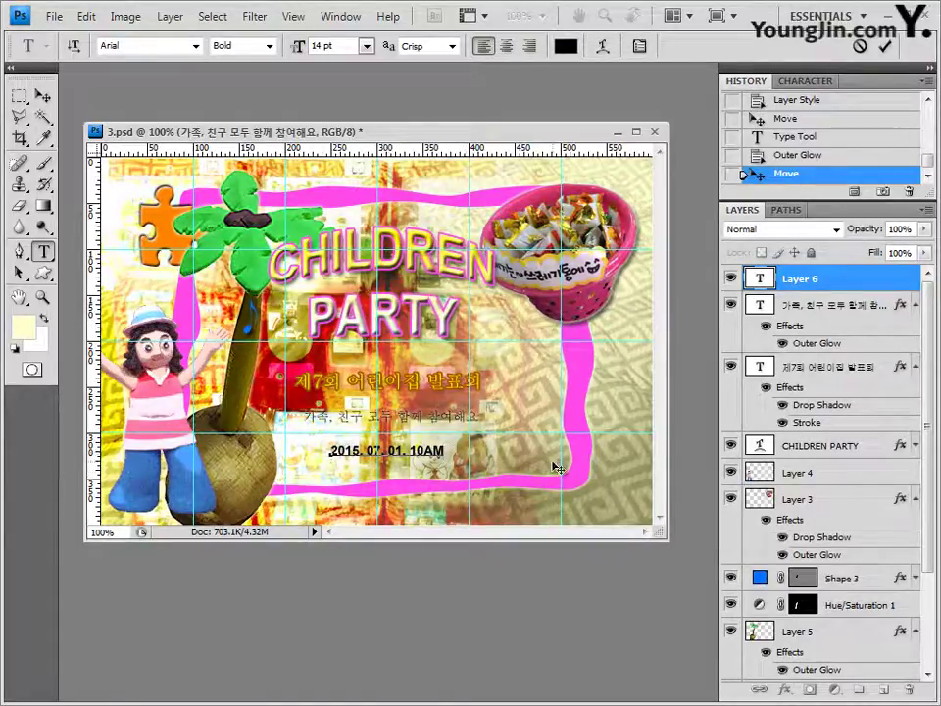
left_click(828, 281)
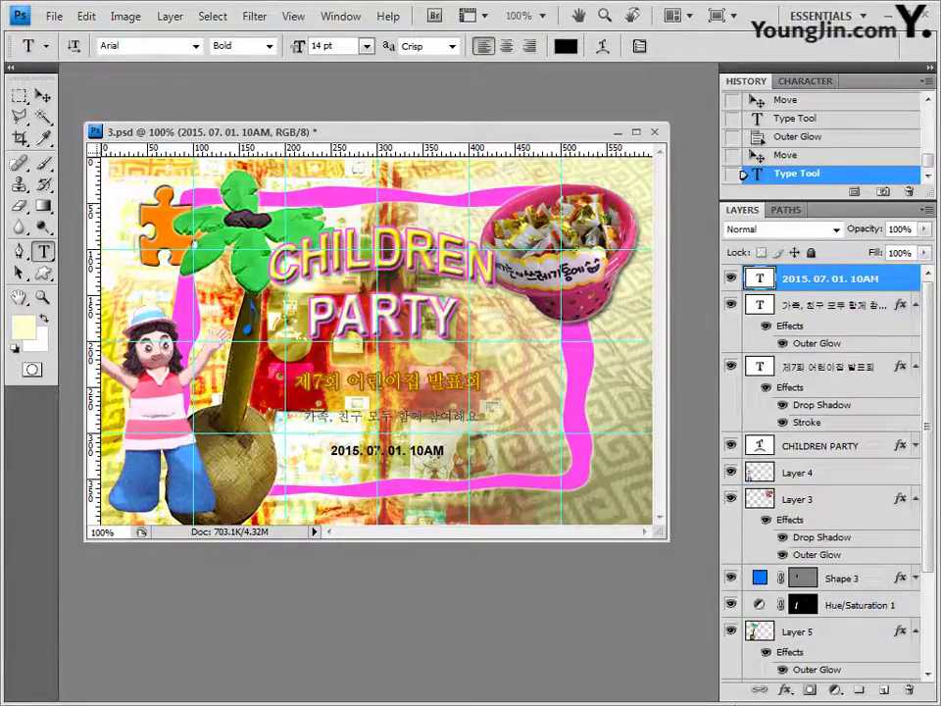
Move the 2015. 07. 01. 10AM text slightly right to center it under the Korean lines.
left_click(785, 691)
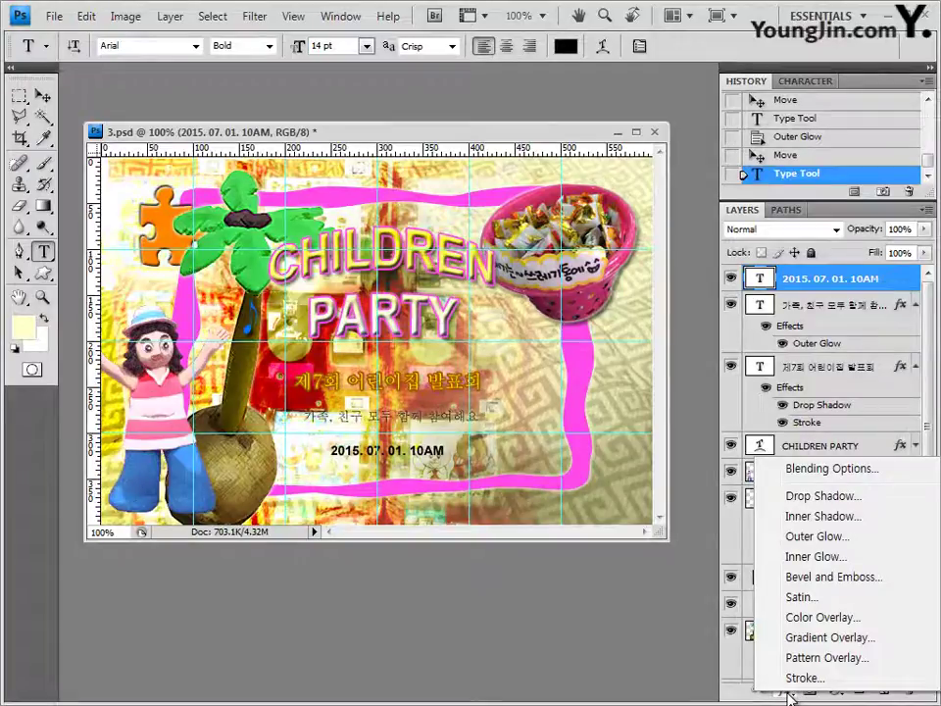
left_click(785, 691)
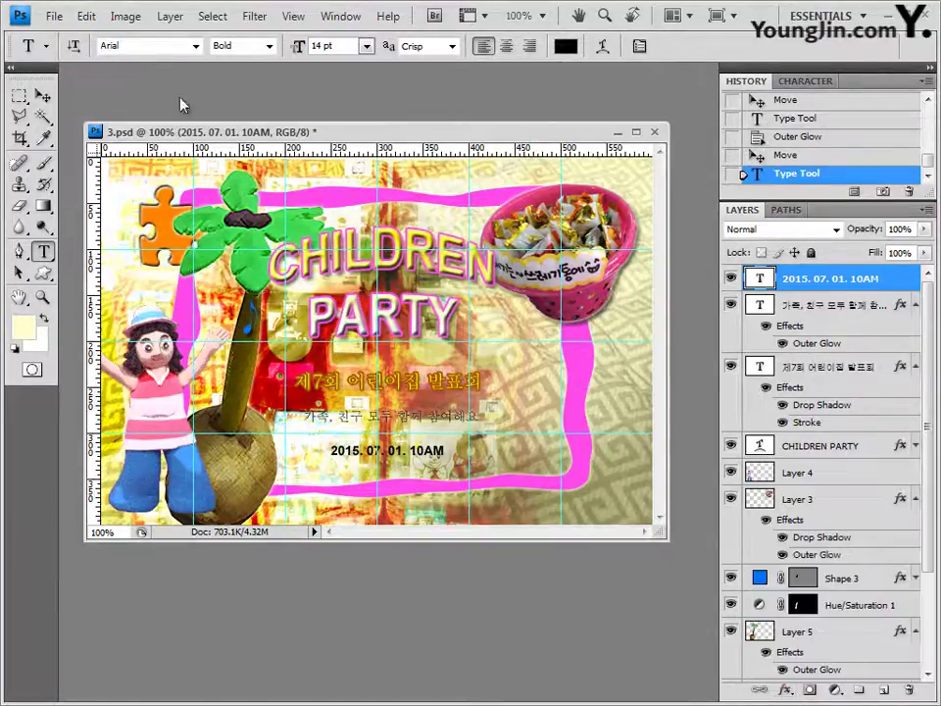
left_click(43, 96)
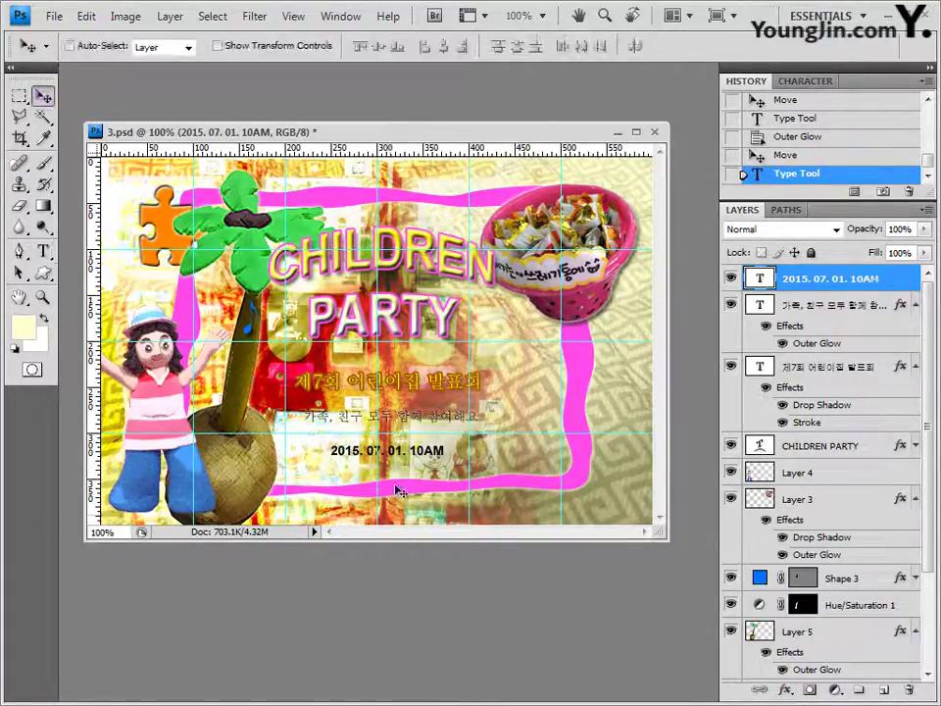
left_click_drag(403, 454, 411, 457)
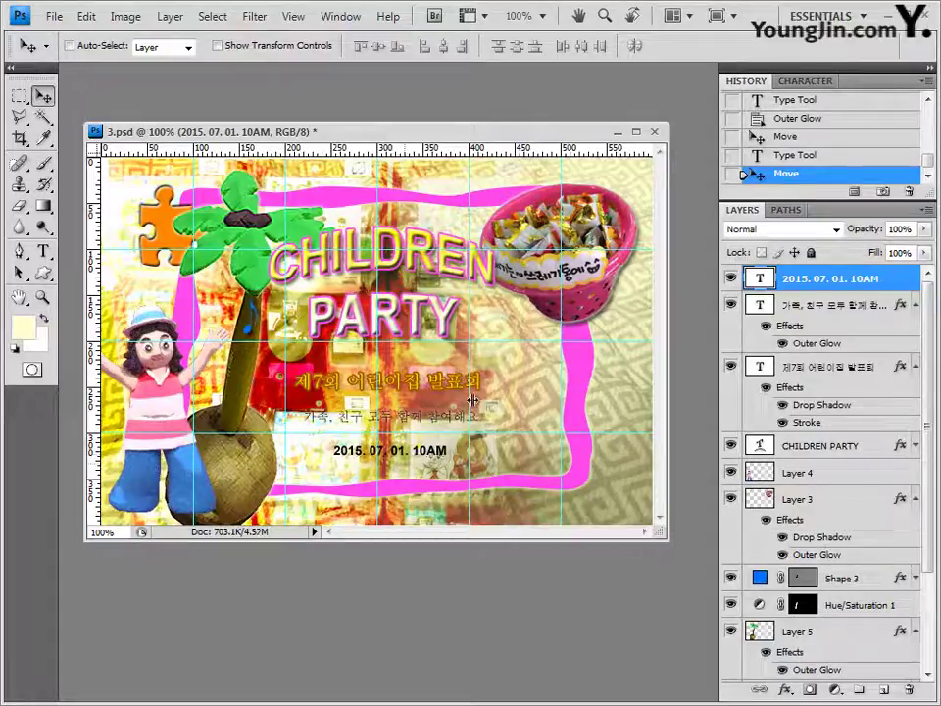
Save 3.psd and clear all guides from the image.
left_click(57, 22)
left_click(79, 246)
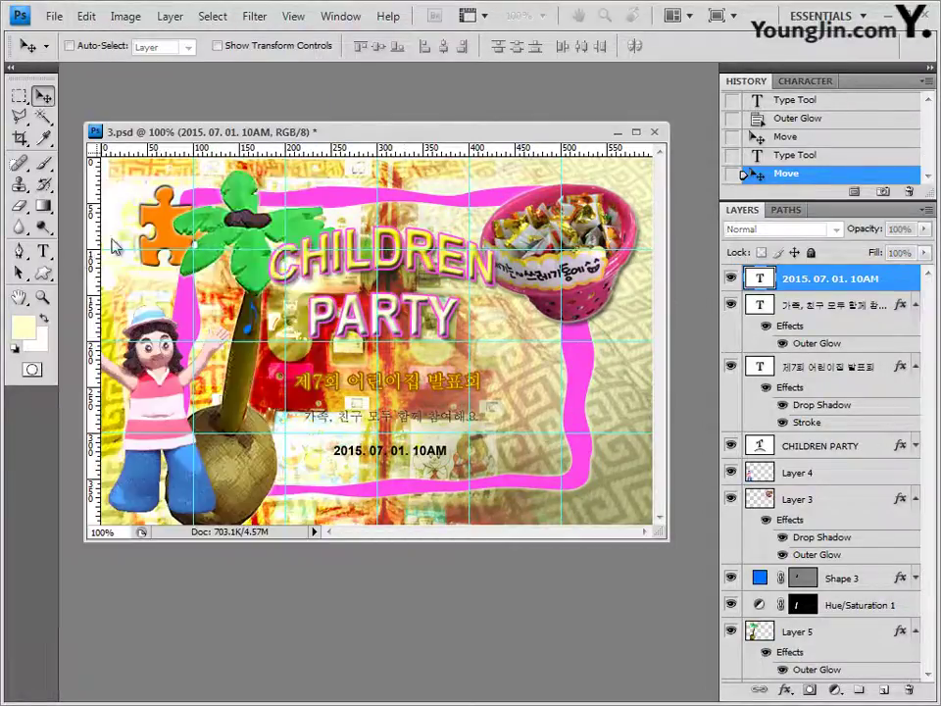
left_click(689, 223)
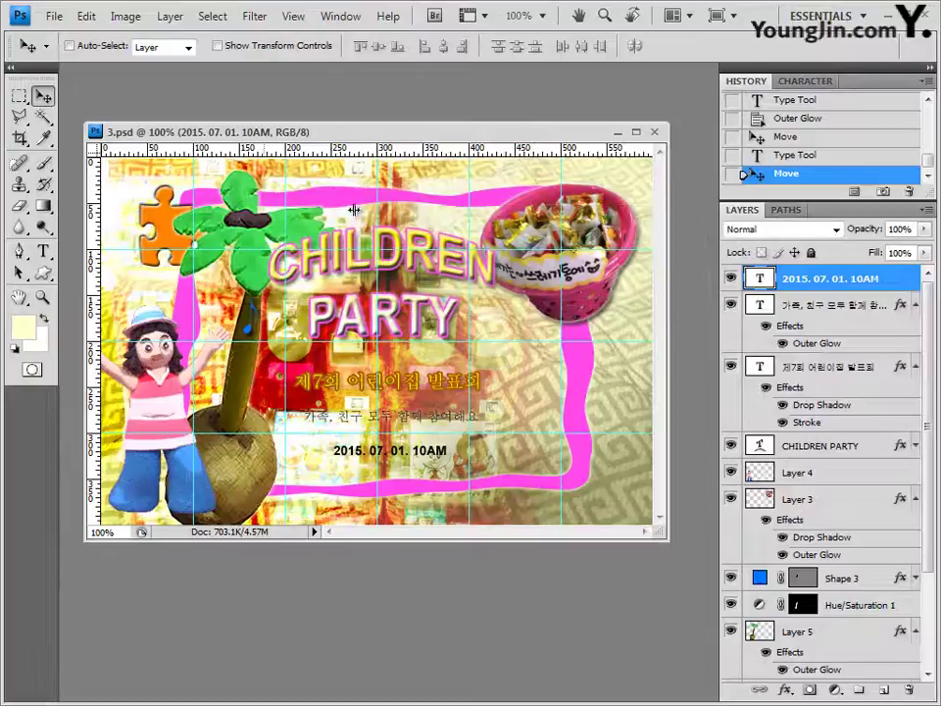
left_click(294, 17)
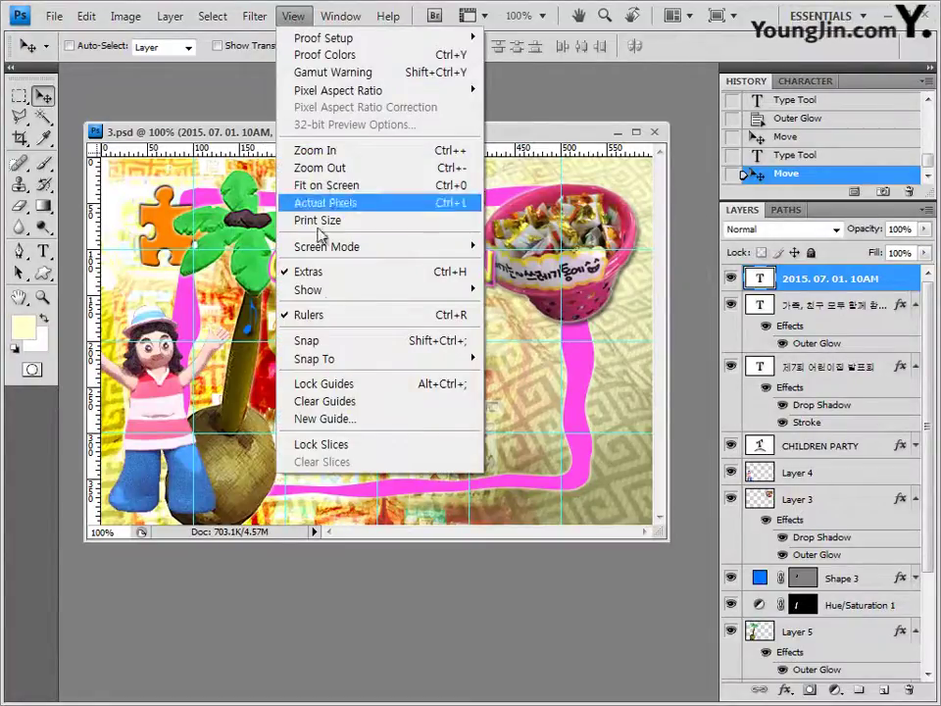
left_click(387, 395)
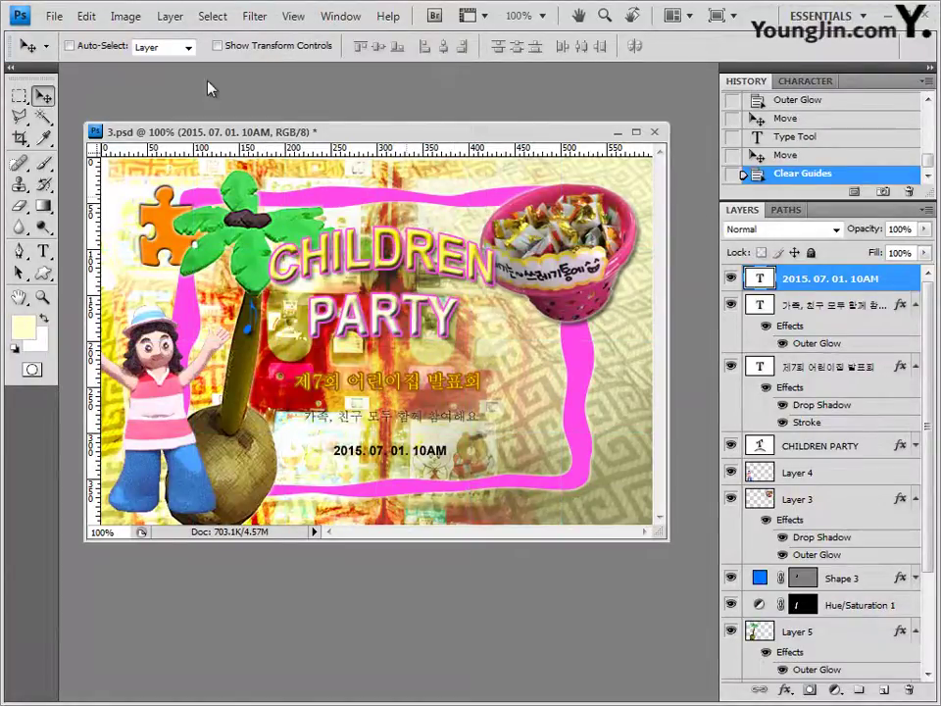
Save a JPEG copy of 3.psd in the GTQ folder, named with the examinee's number and name ending in -3.
left_click(54, 17)
left_click(85, 263)
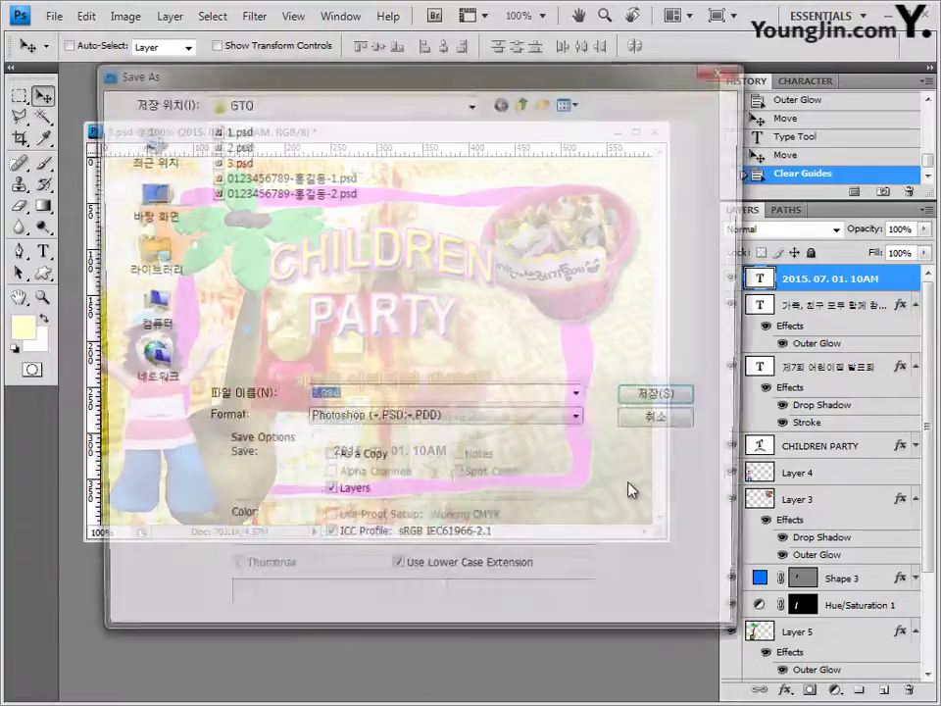
left_click(369, 421)
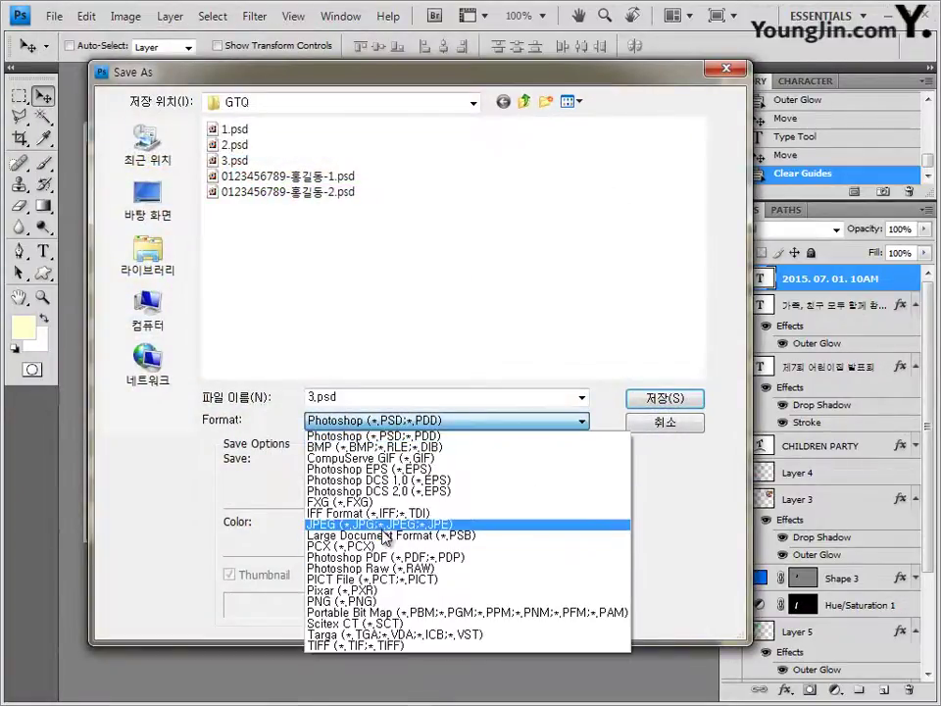
left_click(392, 466)
left_click(340, 155)
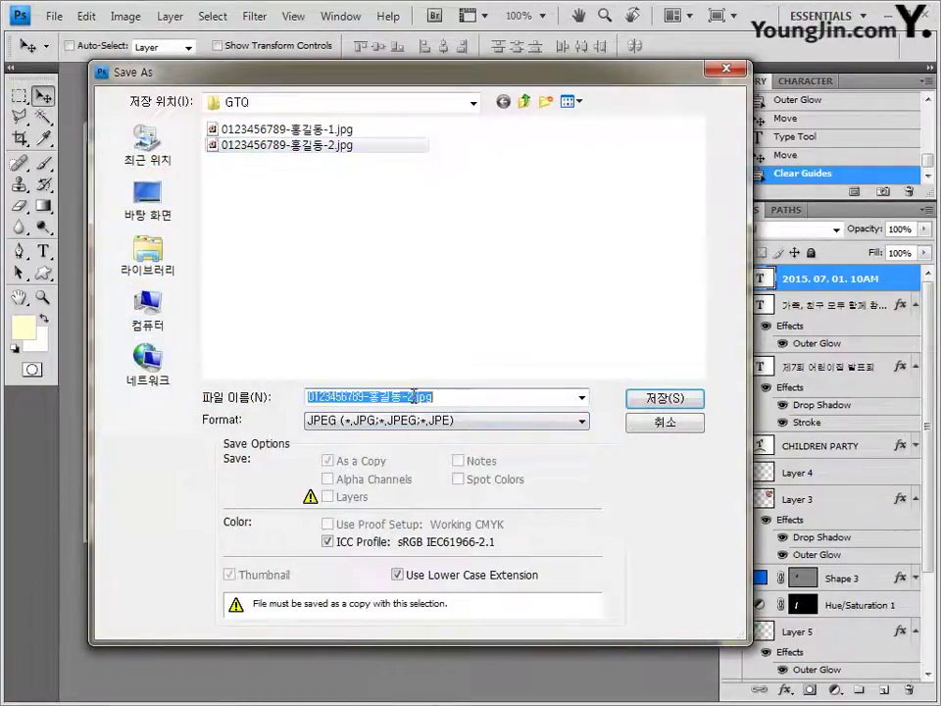
left_click(411, 396)
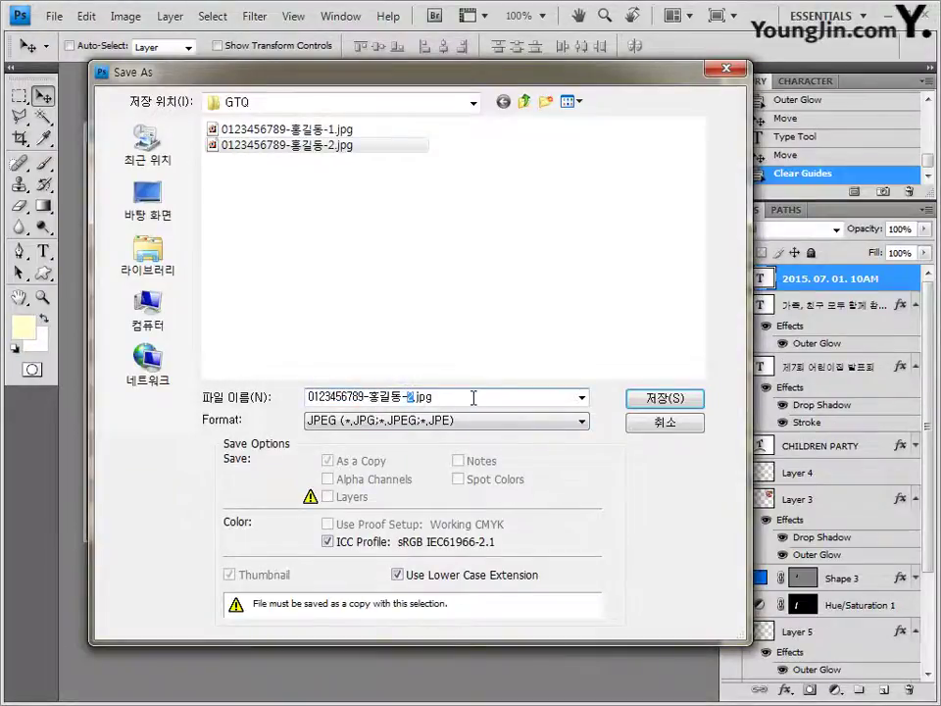
type("3")
key("Return")
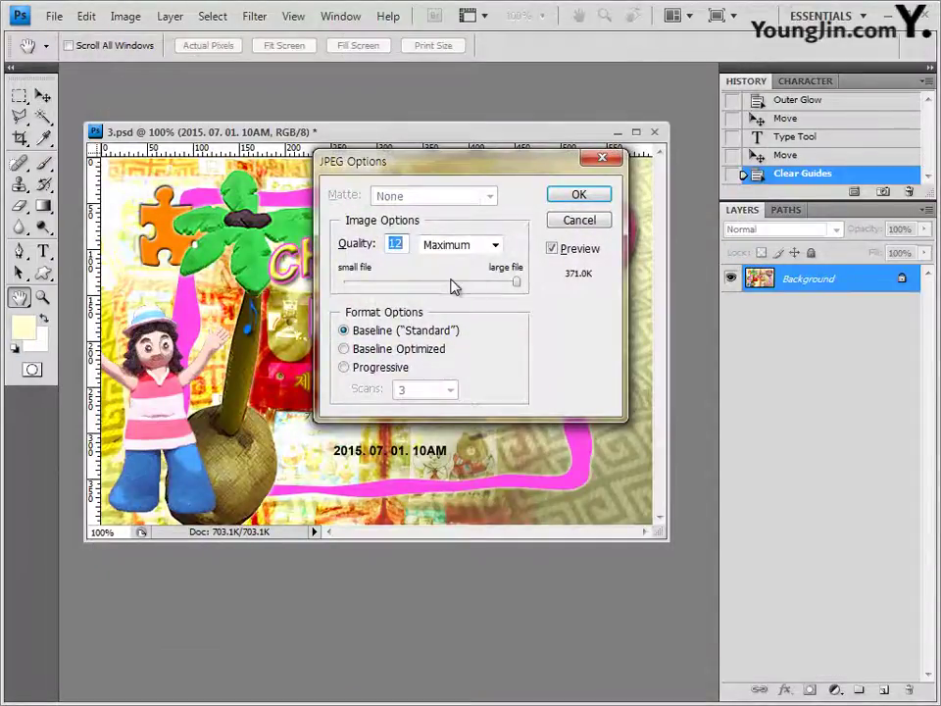
Set the JPEG quality to 8 (High), keep Baseline ("Standard") and complete the JPEG export.
left_click(453, 286)
left_click_drag(453, 286, 456, 286)
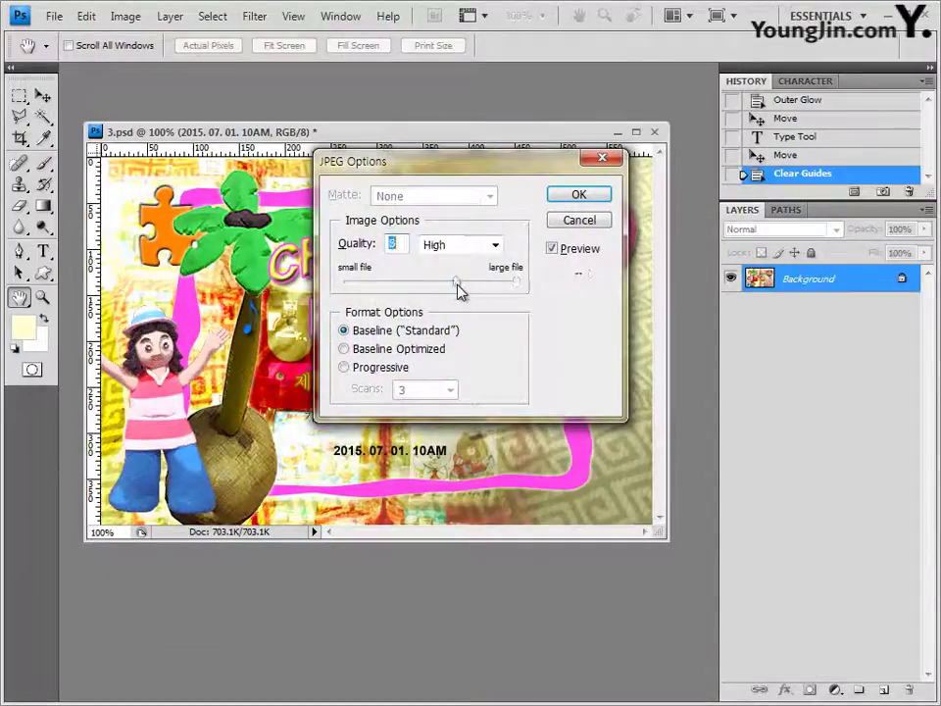
left_click(579, 195)
key("v")
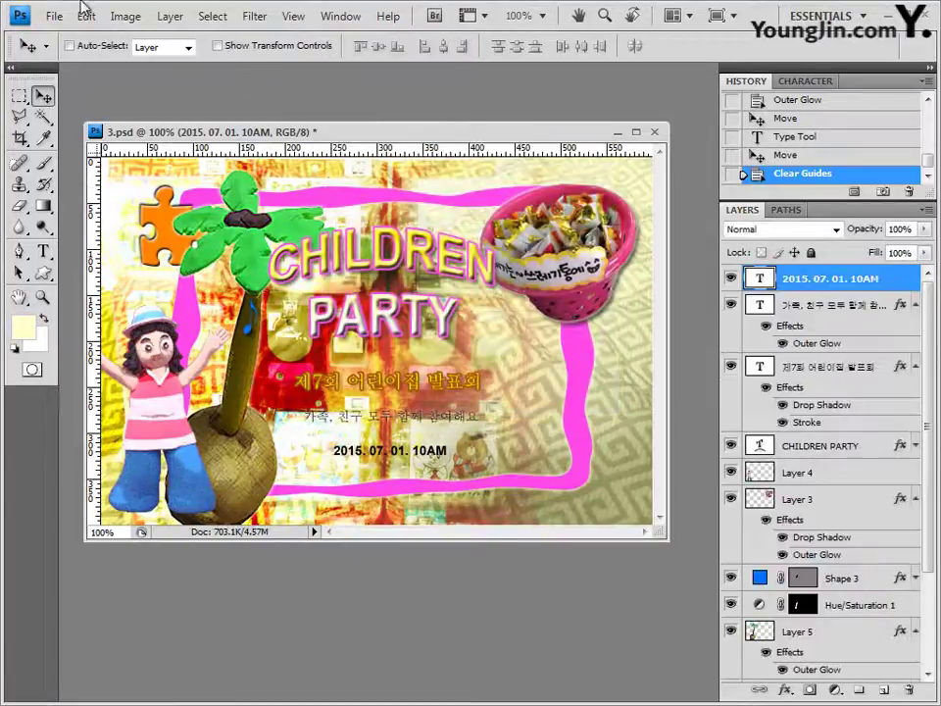
Resize the image to 60 × 40 pixels with proportions constrained.
left_click(127, 17)
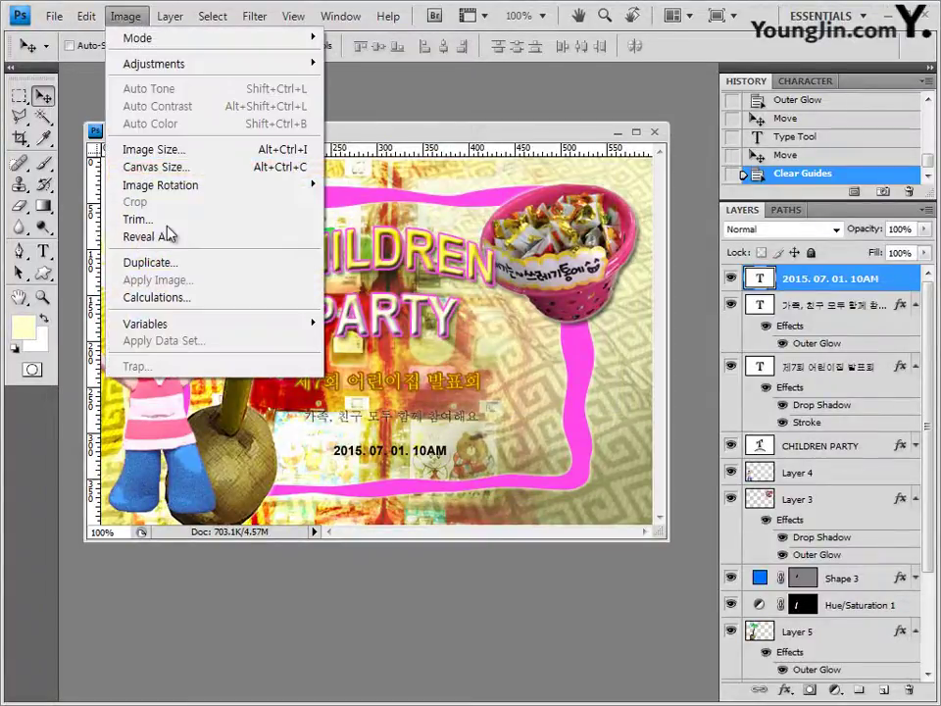
left_click(195, 160)
type("60")
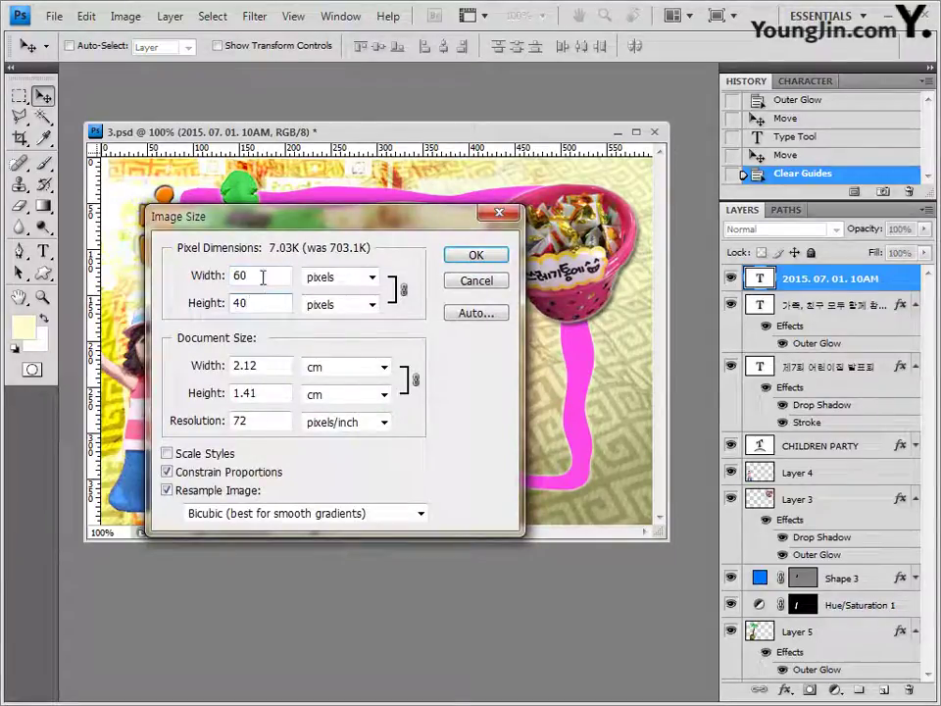
left_click(487, 257)
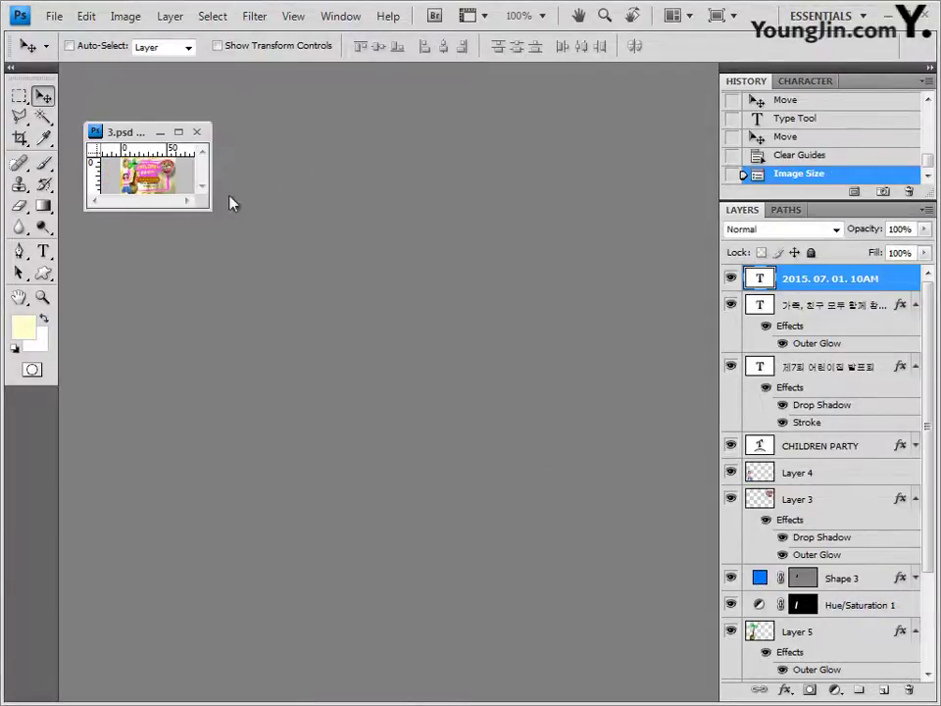
Save the reduced image as a layered PSD named with the examinee's number and name ending in -3, keeping Maximize compatibility on.
left_click(52, 16)
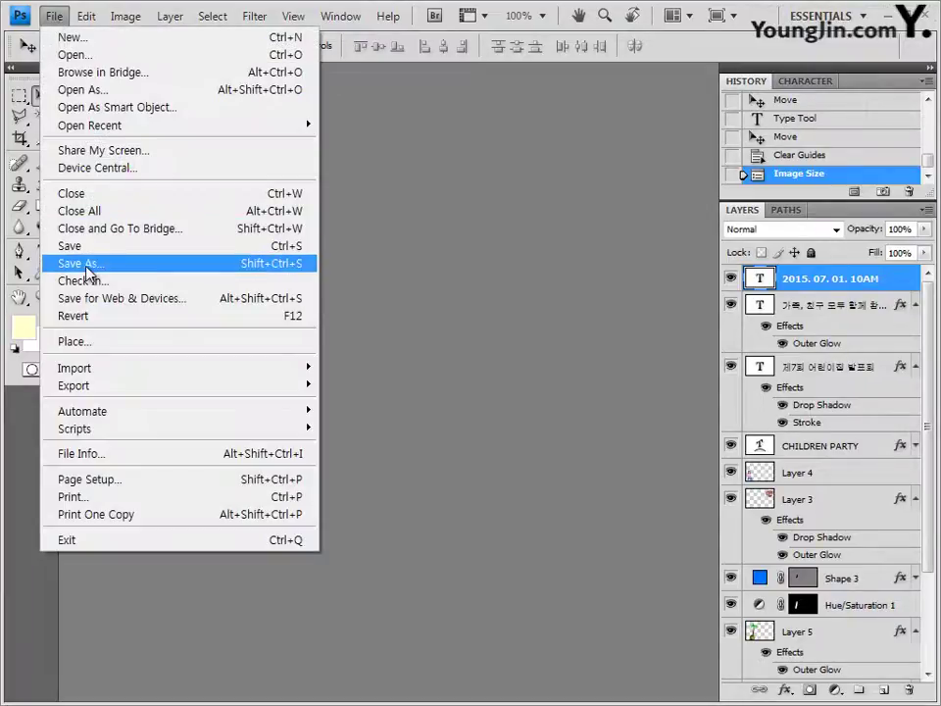
left_click(87, 265)
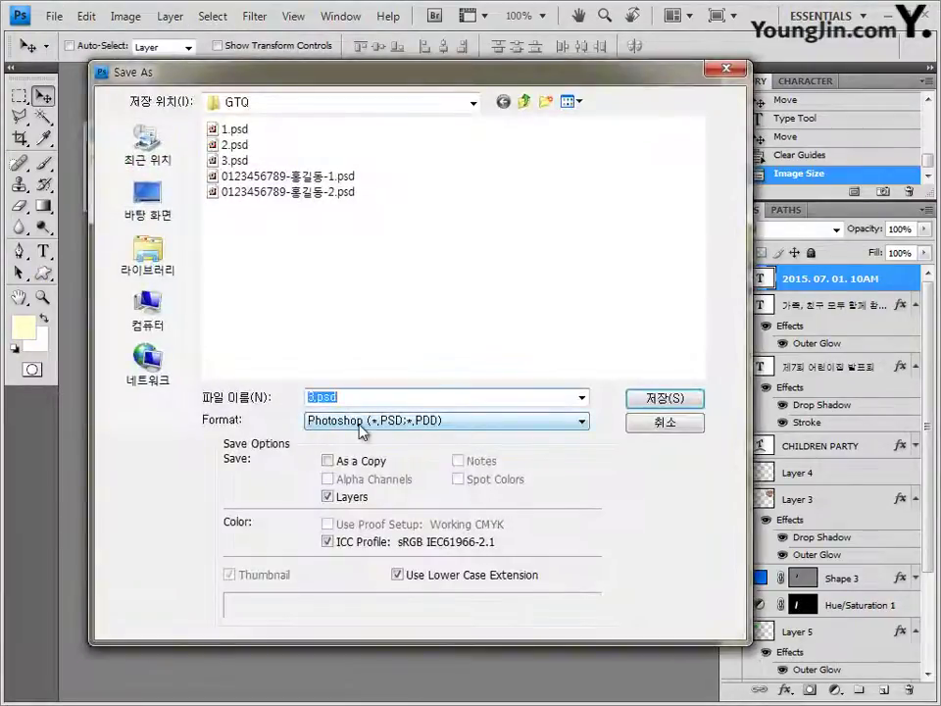
left_click(355, 192)
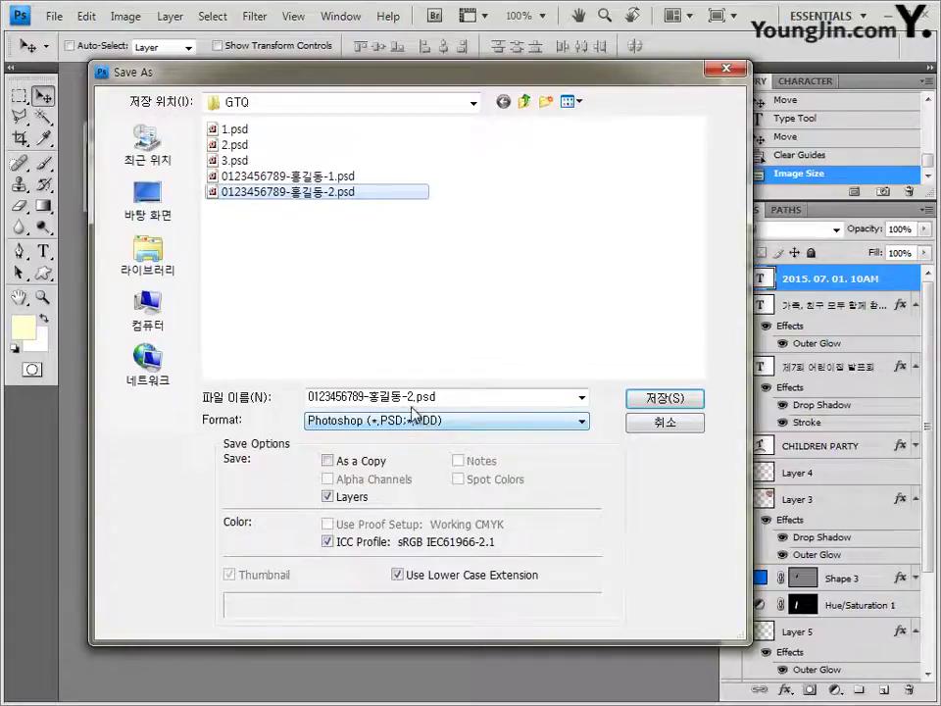
left_click(413, 396)
left_click_drag(412, 396, 406, 396)
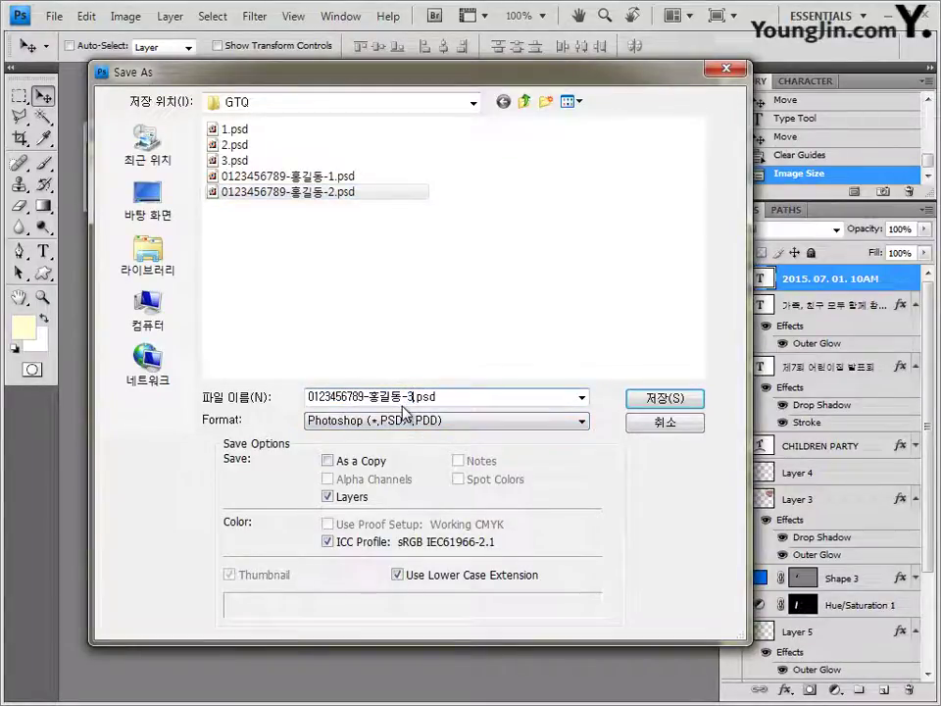
type("3")
left_click(677, 401)
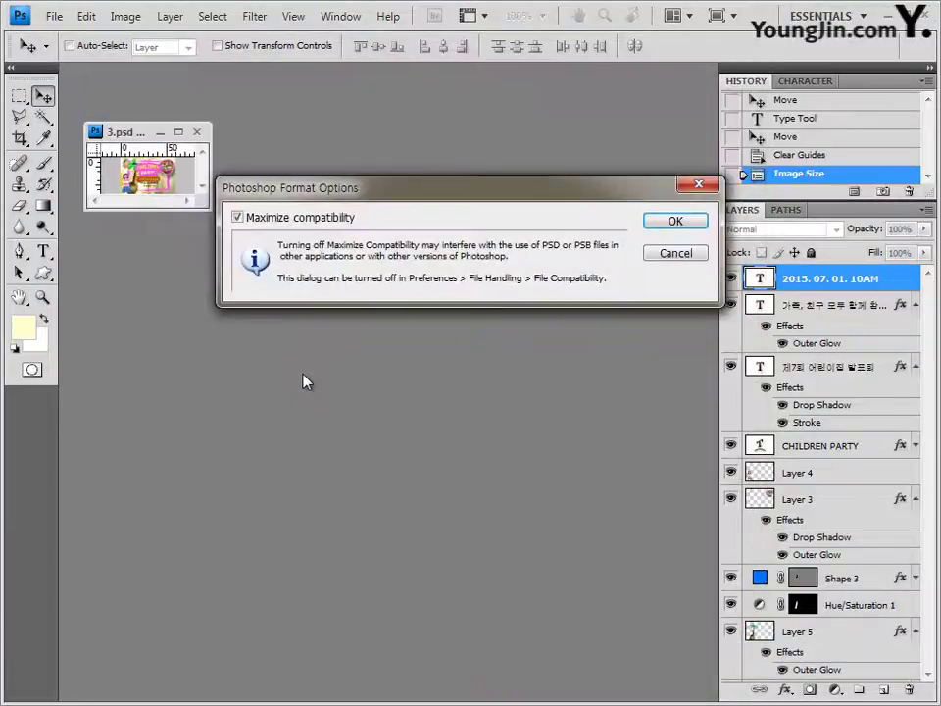
left_click(676, 222)
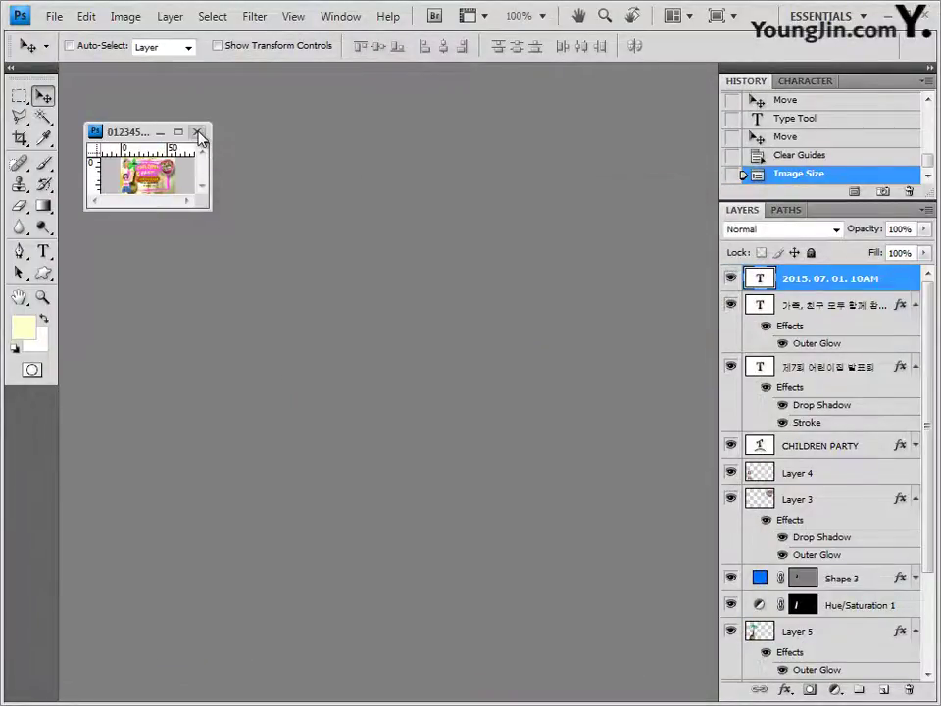
Close the reduced document and check the saved submission files in the GTQ folder without opening any.
left_click(197, 132)
double_click(334, 248)
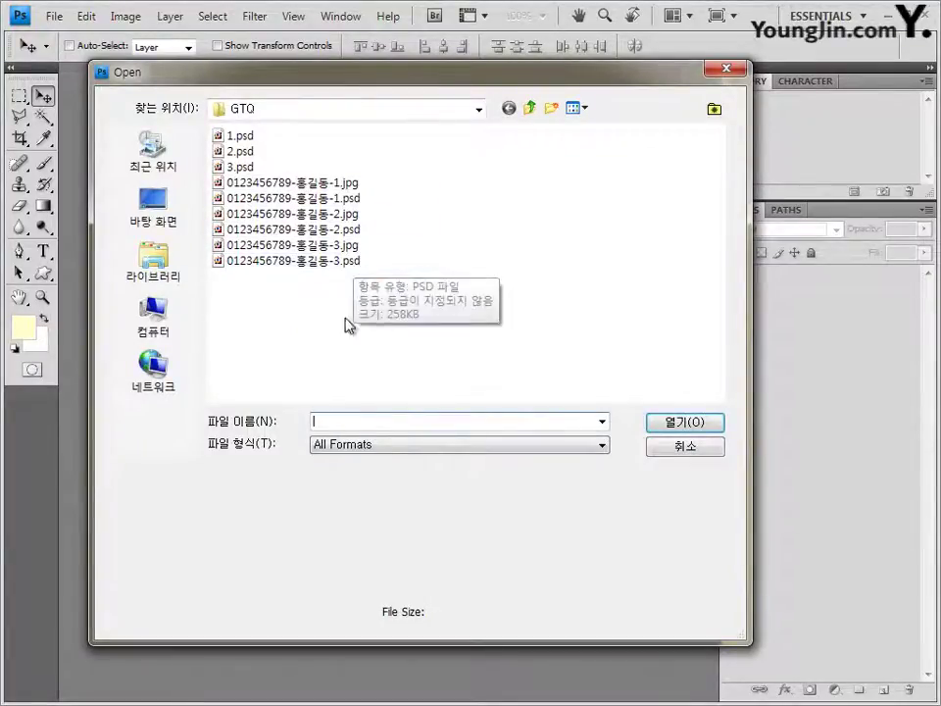
left_click(683, 448)
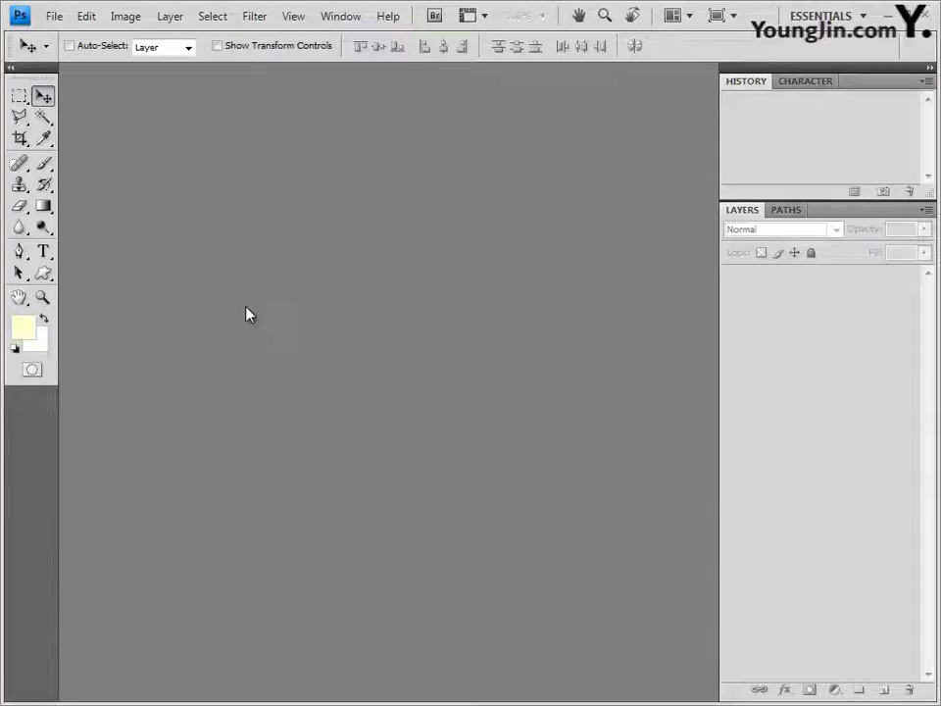
Create a new 600 × 400 pixel, 72 pixels/inch RGB document with a white background and float its window.
key("ctrl+n")
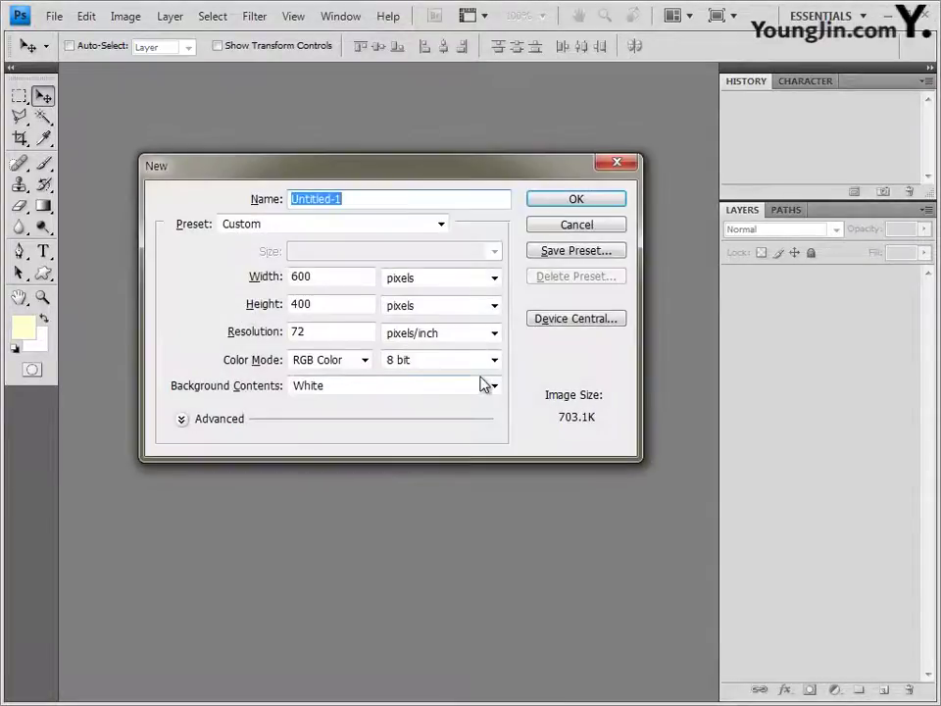
left_click(626, 200)
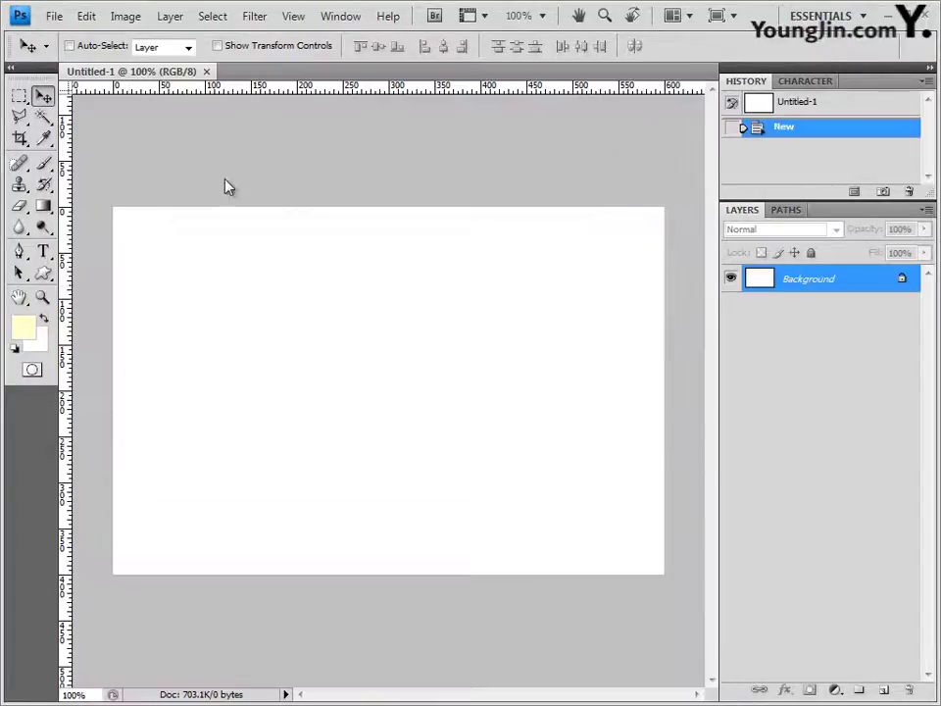
left_click_drag(130, 71, 171, 152)
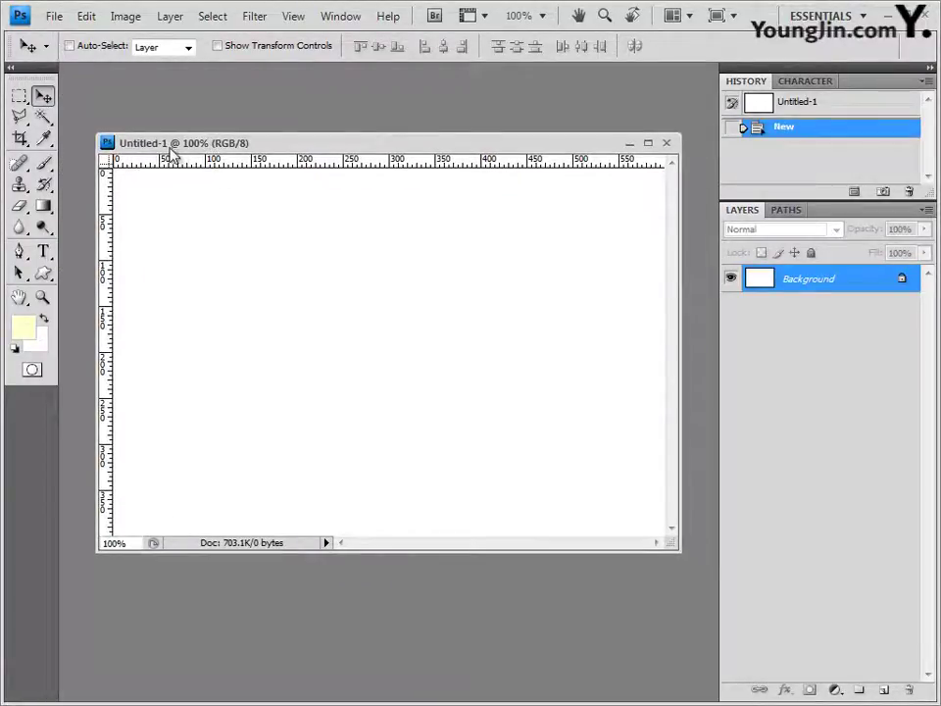
Add horizontal and vertical guides every 100 pixels and save the new document as 4 in Photoshop format in the GTQ folder.
key("F2")
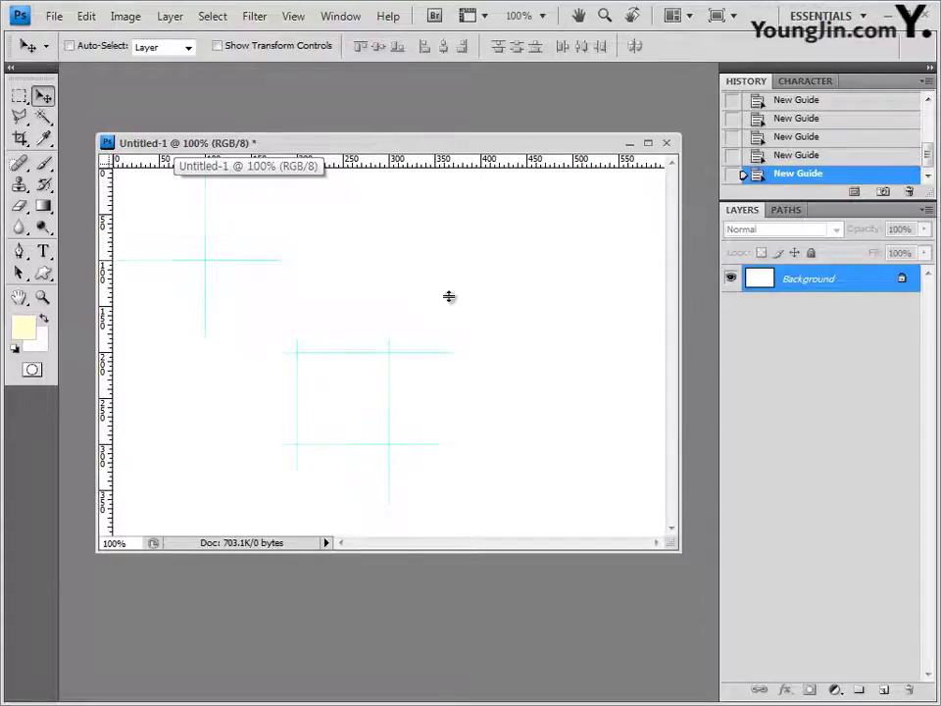
left_click(54, 16)
left_click(80, 263)
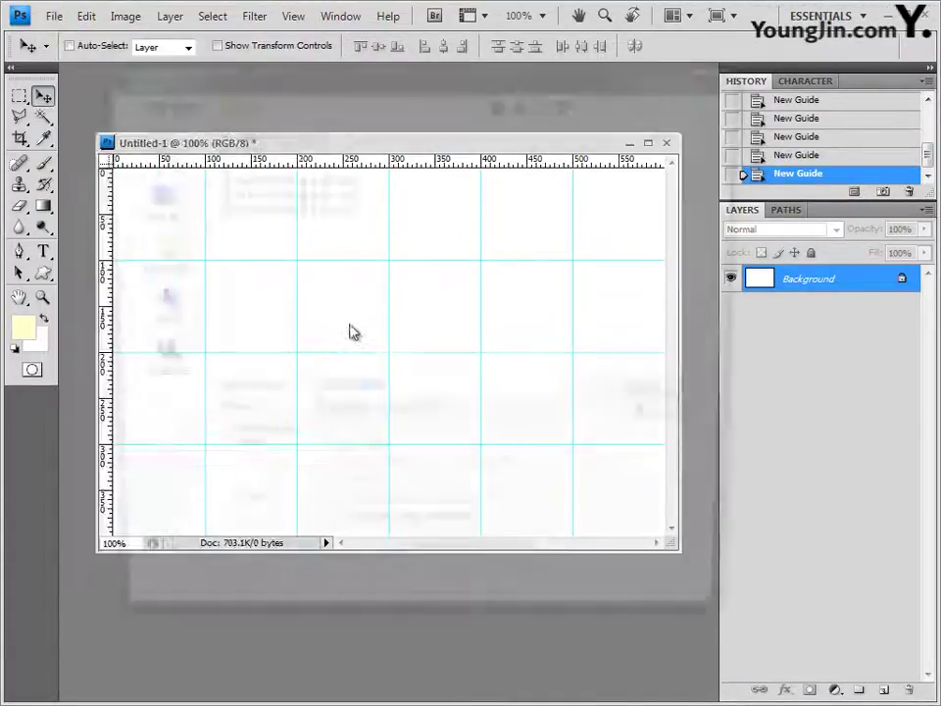
type("4")
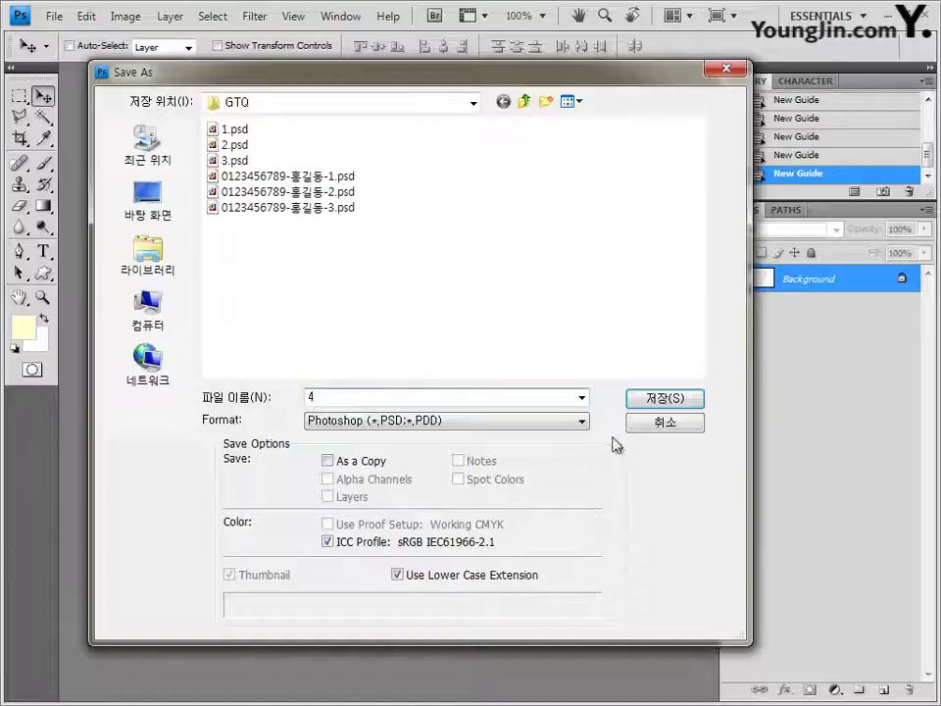
left_click(676, 397)
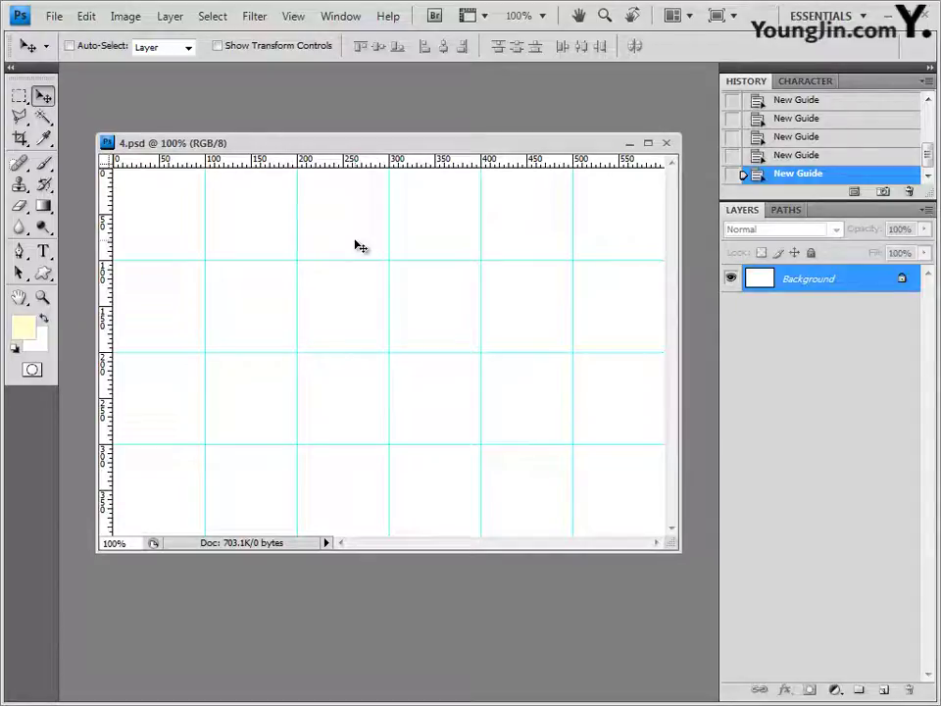
Set the foreground color to ffffff and the background color to ffc0c0.
left_click(25, 331)
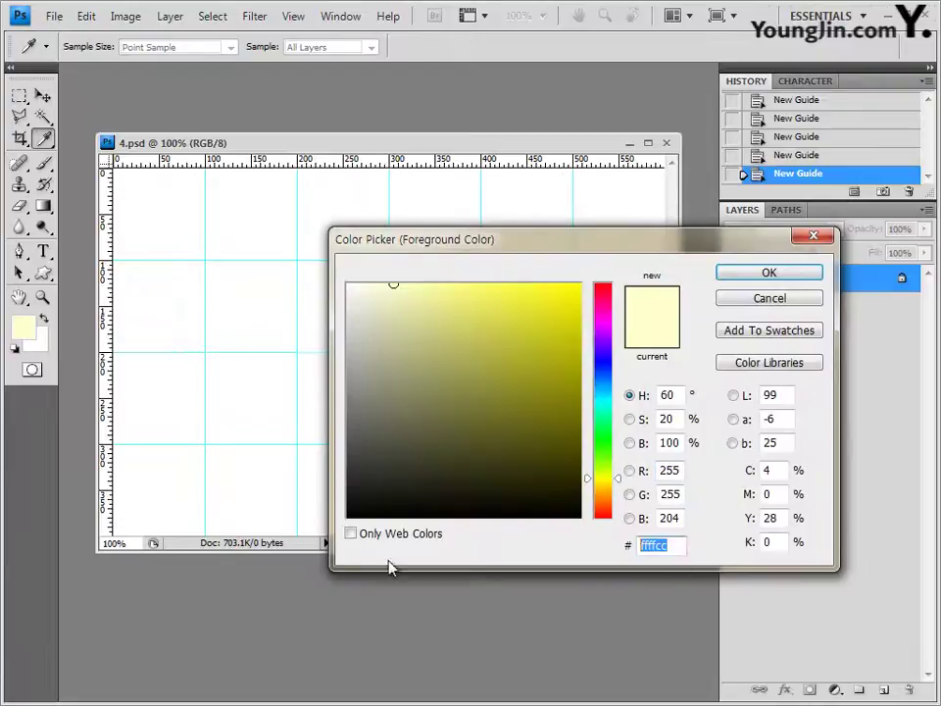
type("ffffff")
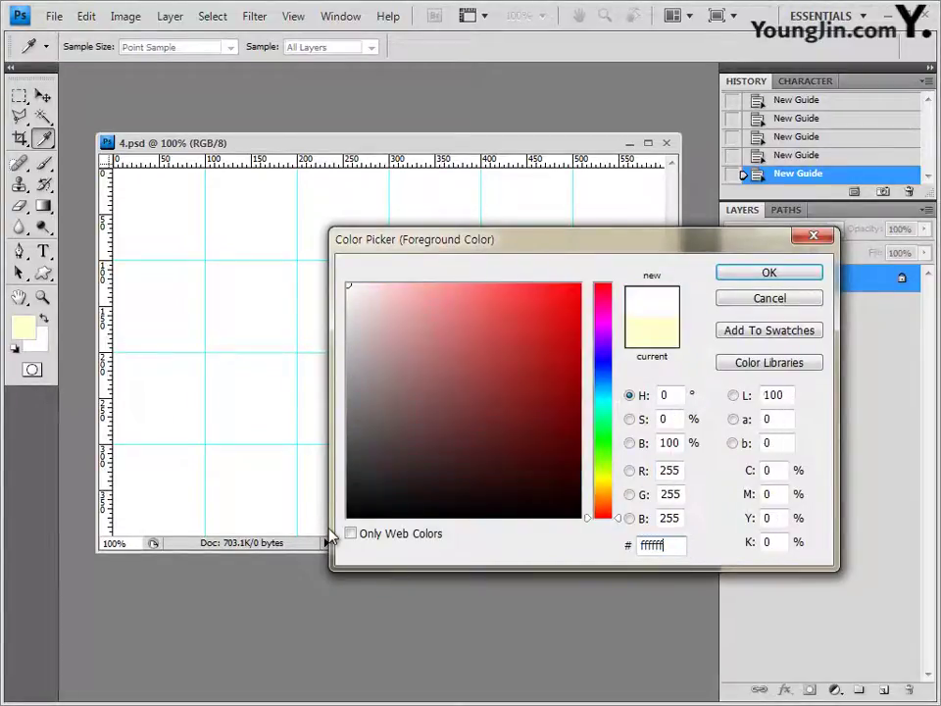
left_click(798, 274)
key("v")
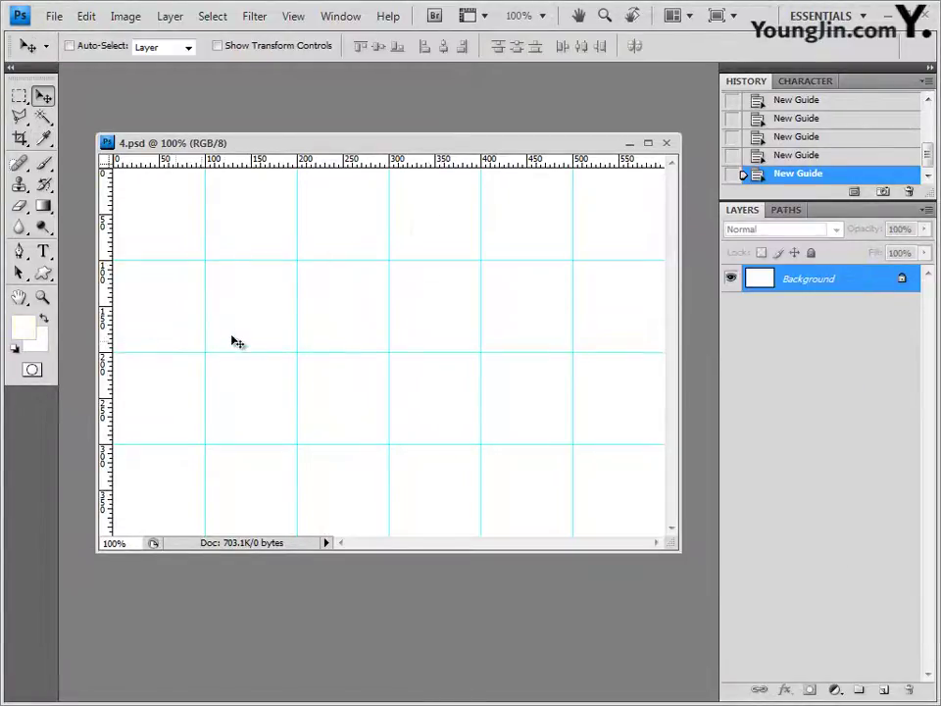
left_click(41, 345)
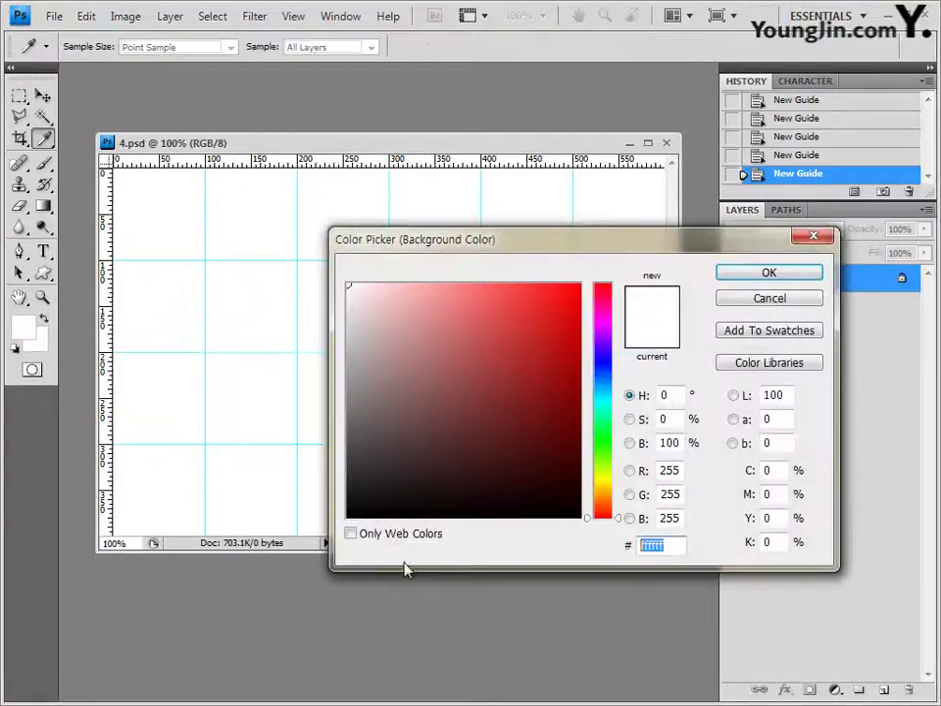
type("ffc0c0")
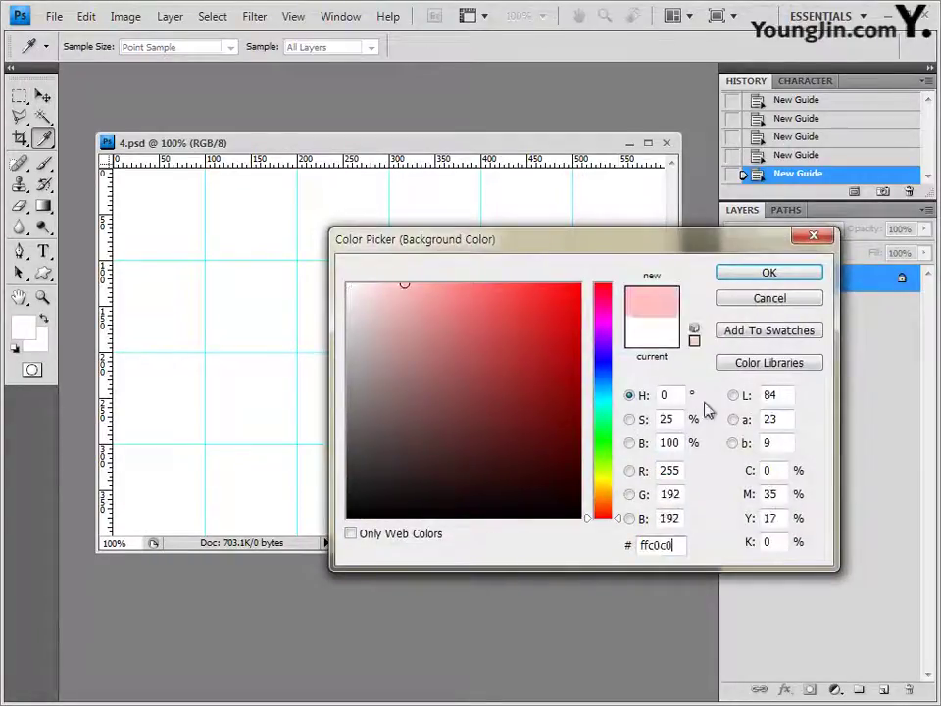
left_click(781, 274)
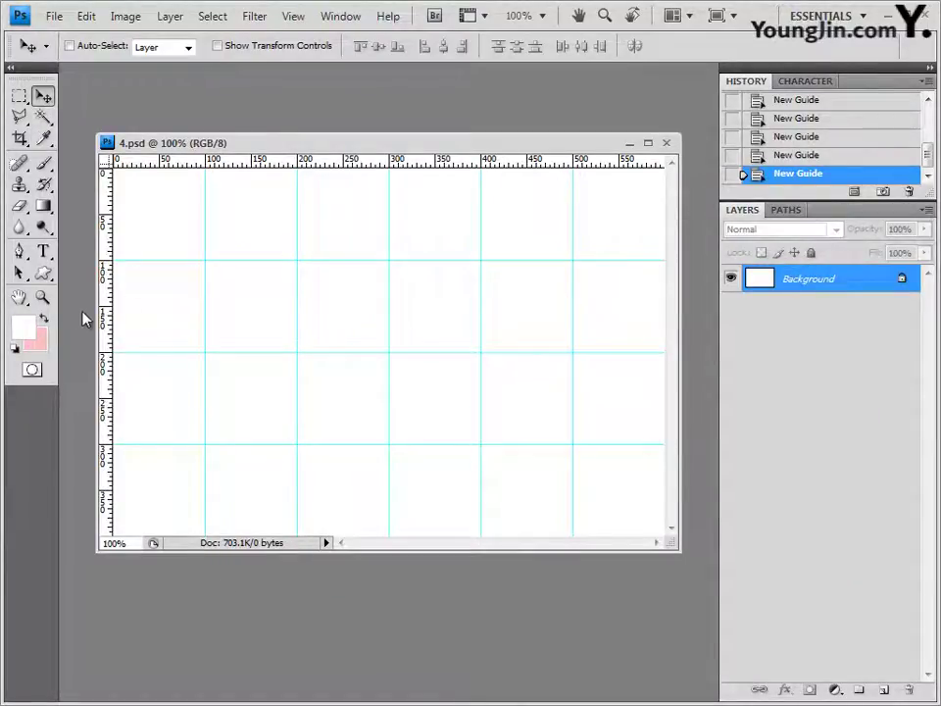
Try a top-to-bottom white-to-yellow gradient on the Background layer with the Gradient tool and undo it.
left_click(43, 206)
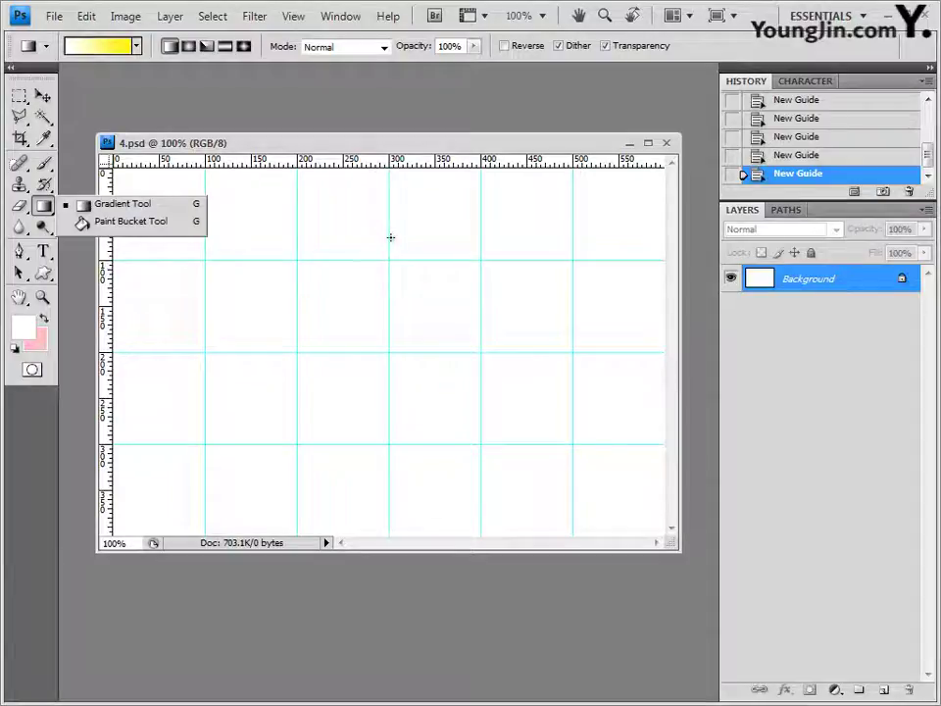
left_click_drag(390, 237, 386, 451)
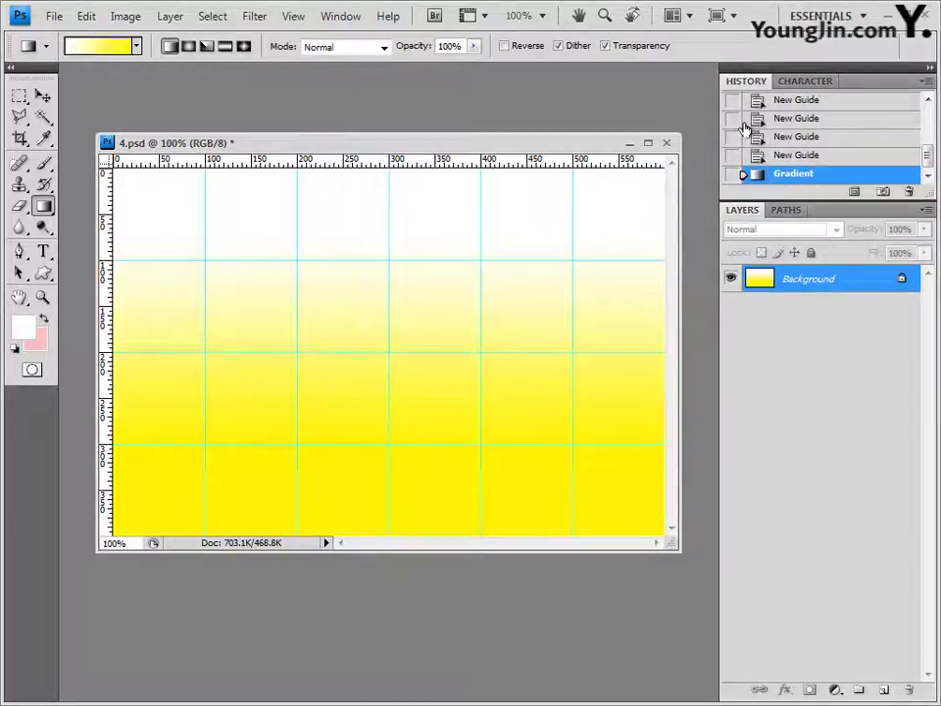
left_click(819, 156)
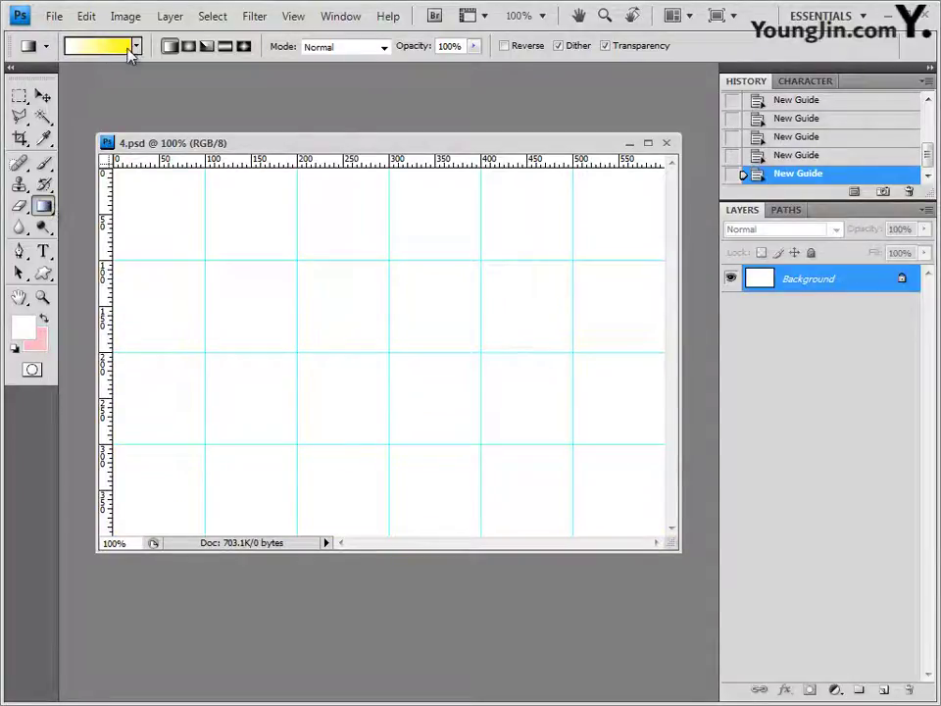
Fill the Background layer with a top-to-bottom linear gradient from white to pink using the Foreground to Background preset.
left_click(100, 47)
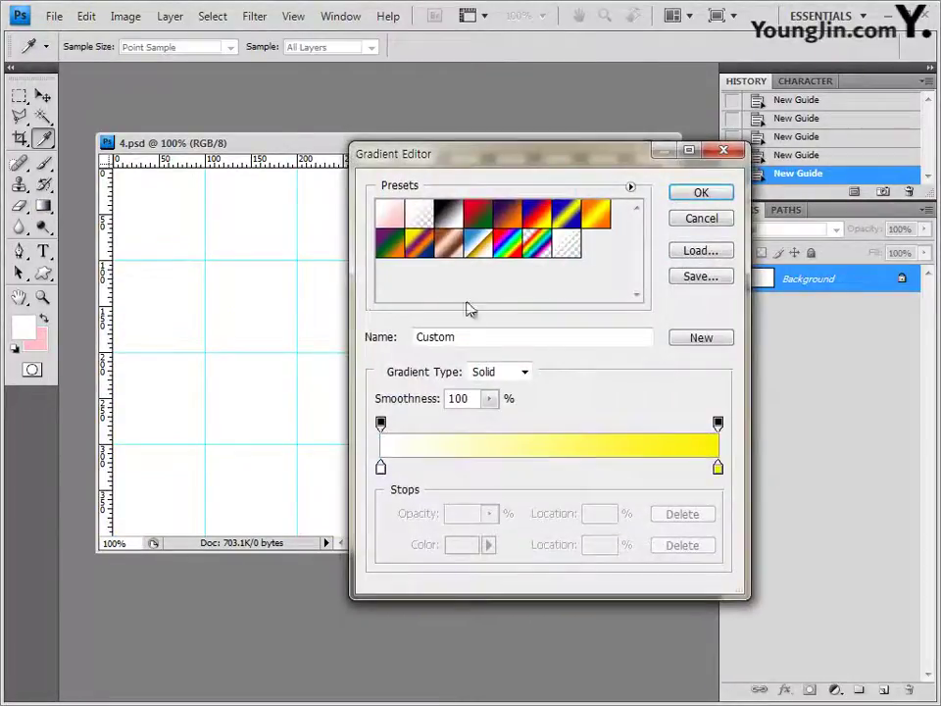
left_click(449, 213)
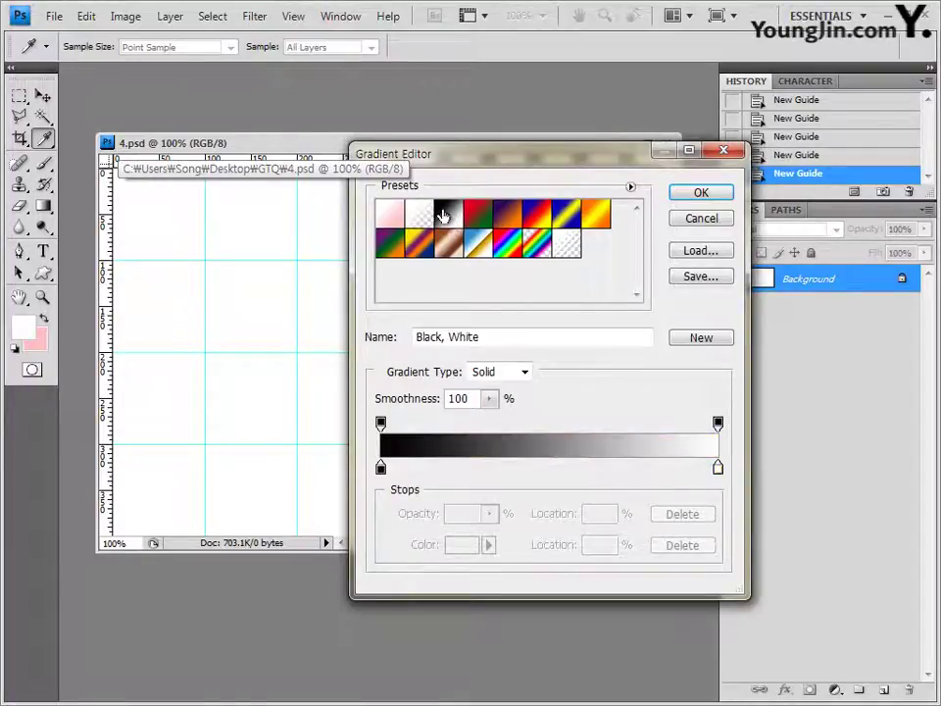
left_click(389, 215)
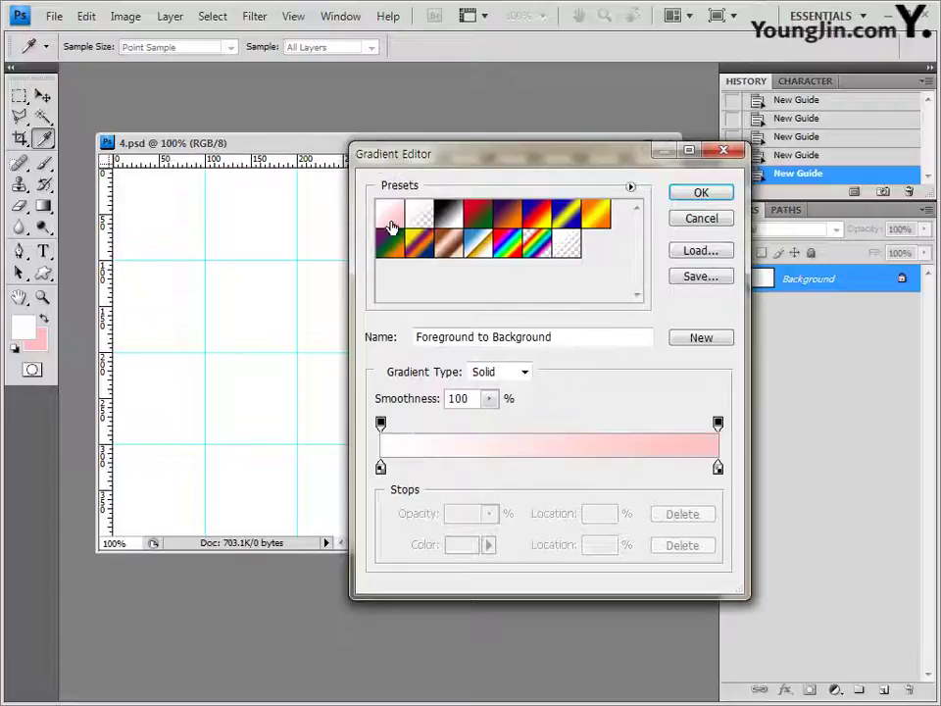
left_click(701, 192)
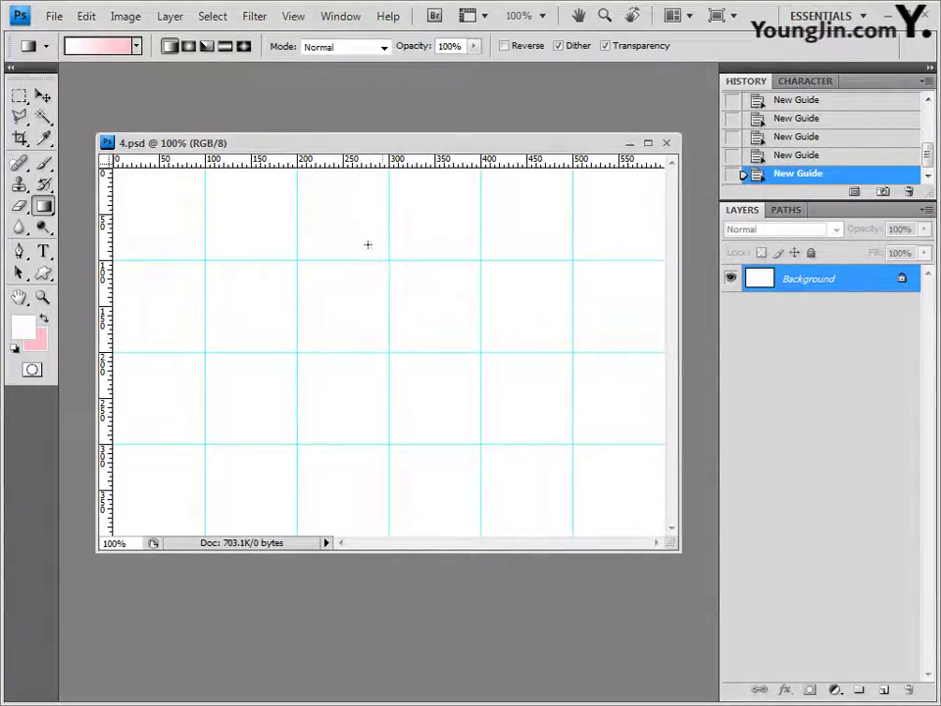
left_click_drag(388, 250, 388, 407)
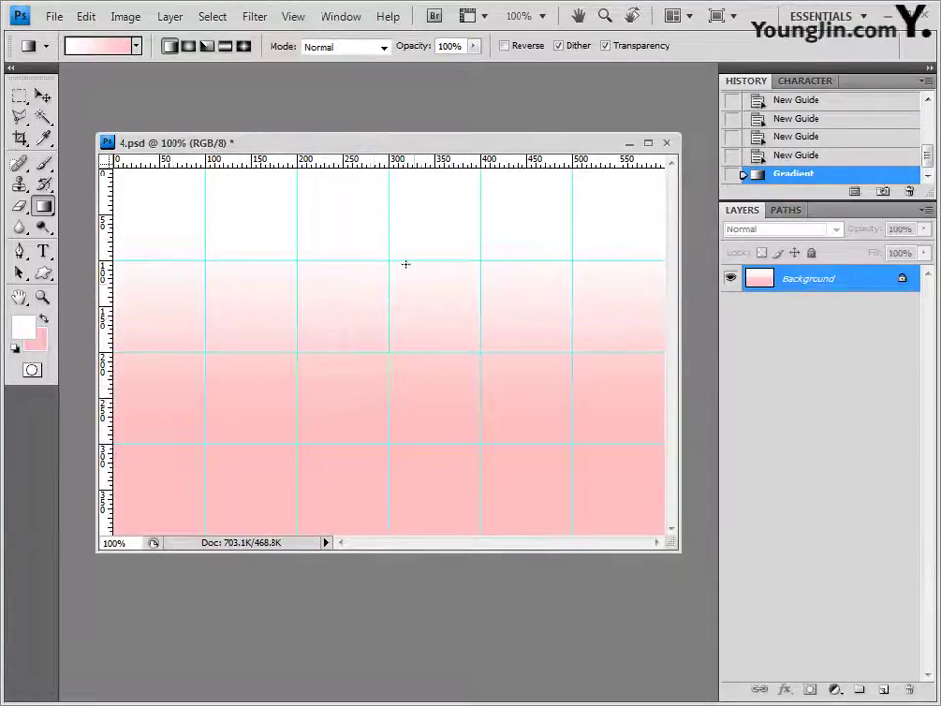
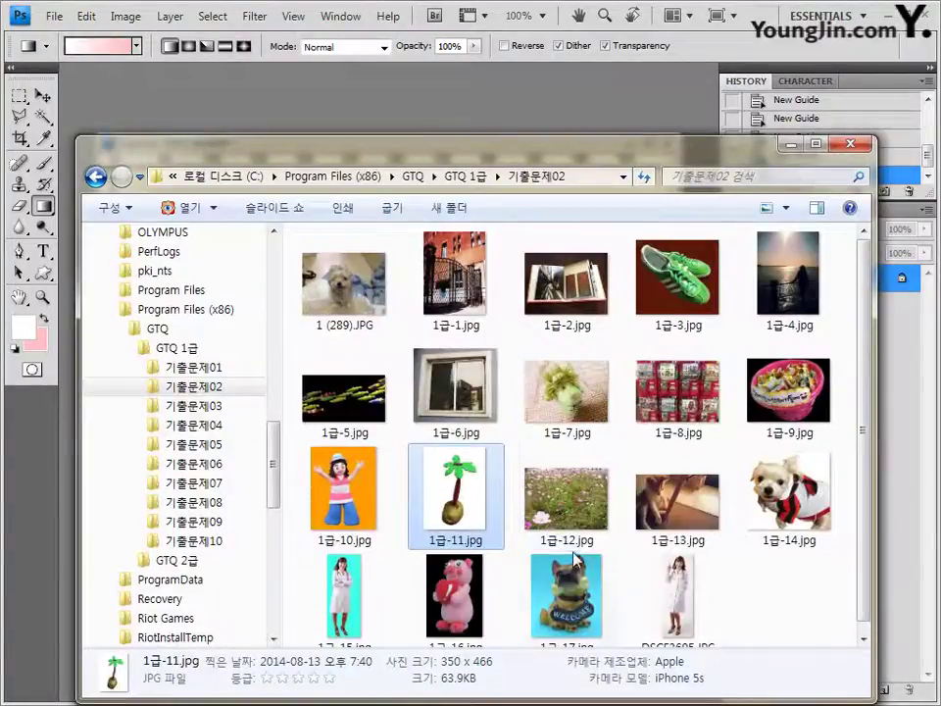
Open 1급-12.jpg from the 기출문제02 folder, copy the whole flower-field image into 4.psd and close the source file.
left_click(566, 495)
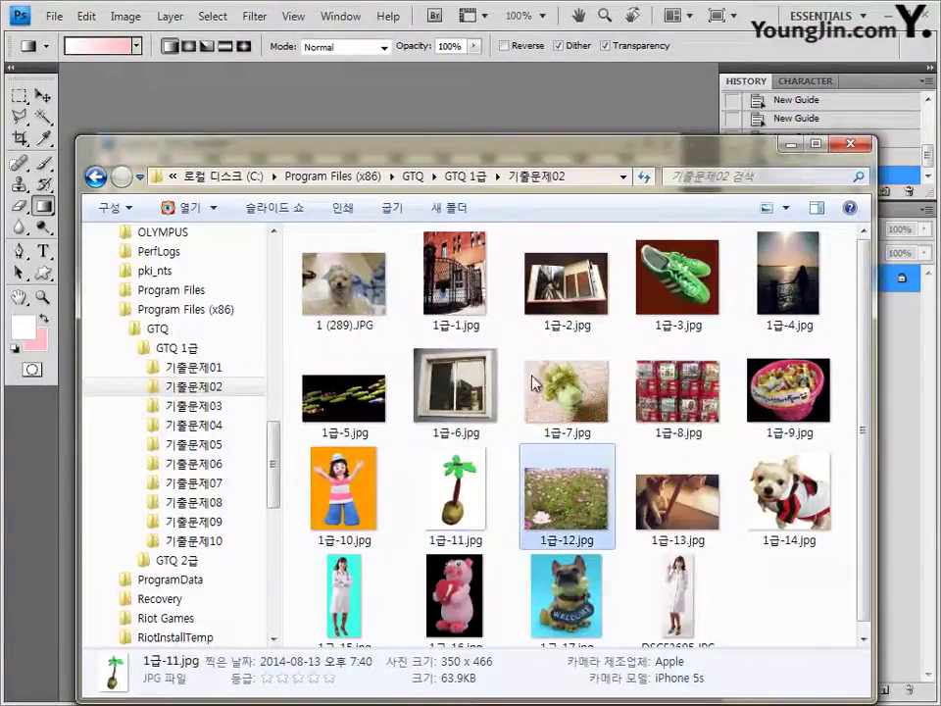
left_click_drag(566, 495, 294, 94)
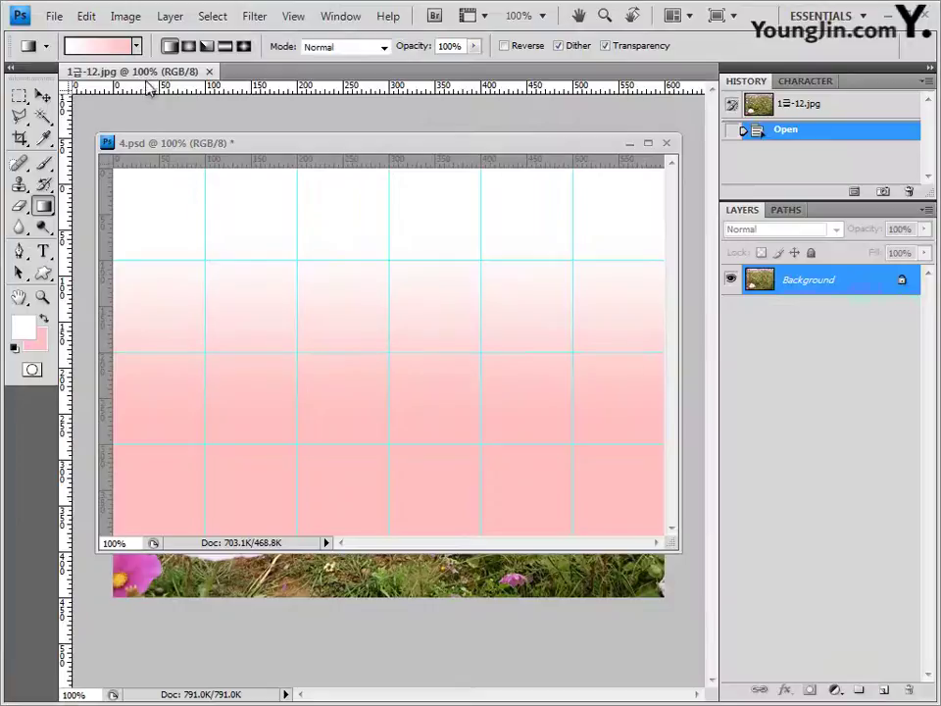
left_click_drag(137, 69, 227, 182)
key("ctrl+a")
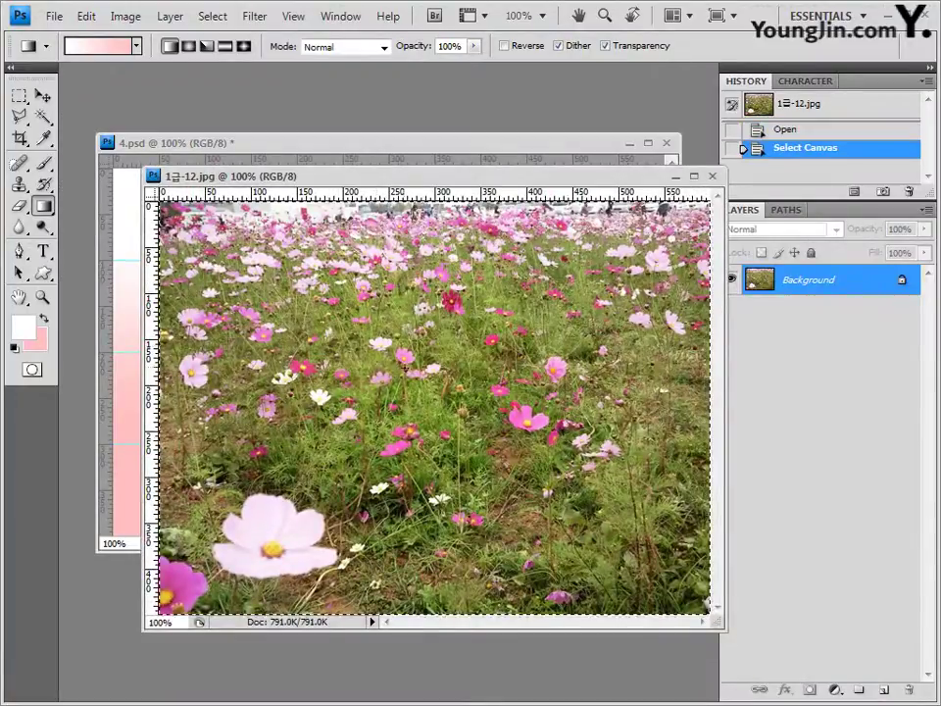
left_click(712, 175)
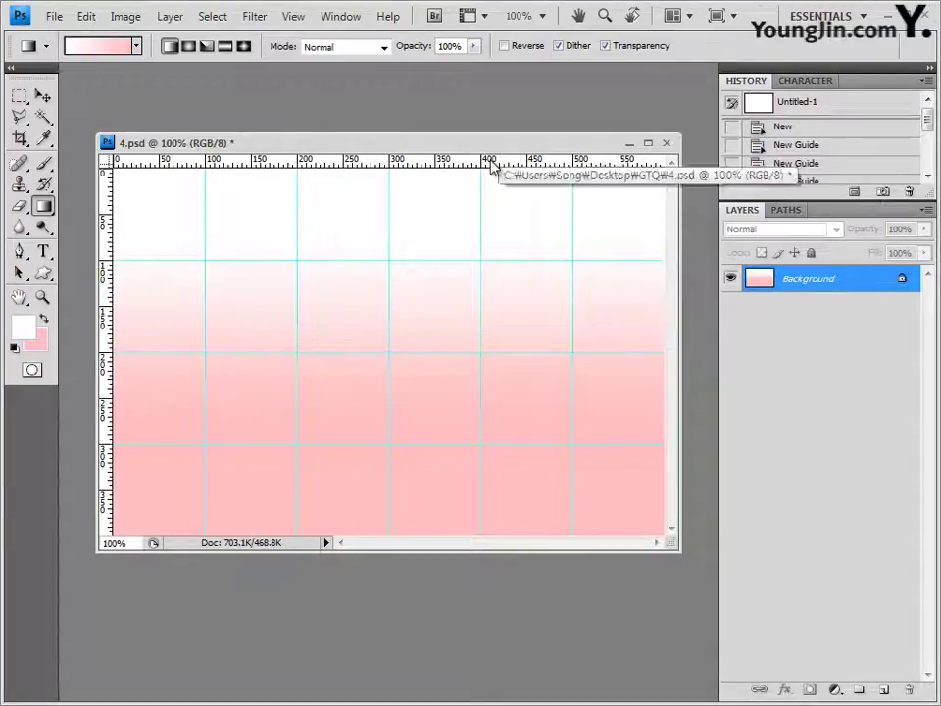
key("ctrl+v")
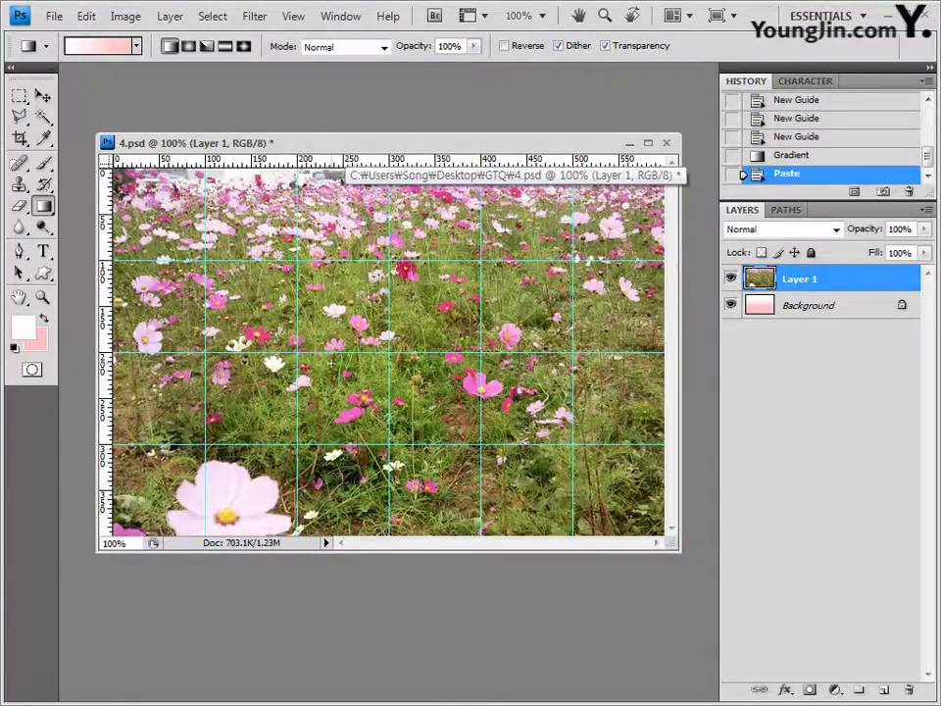
Add a layer mask to the flower-field layer and fill it with a vertical Black, White gradient that fades out the upper part.
left_click(863, 375)
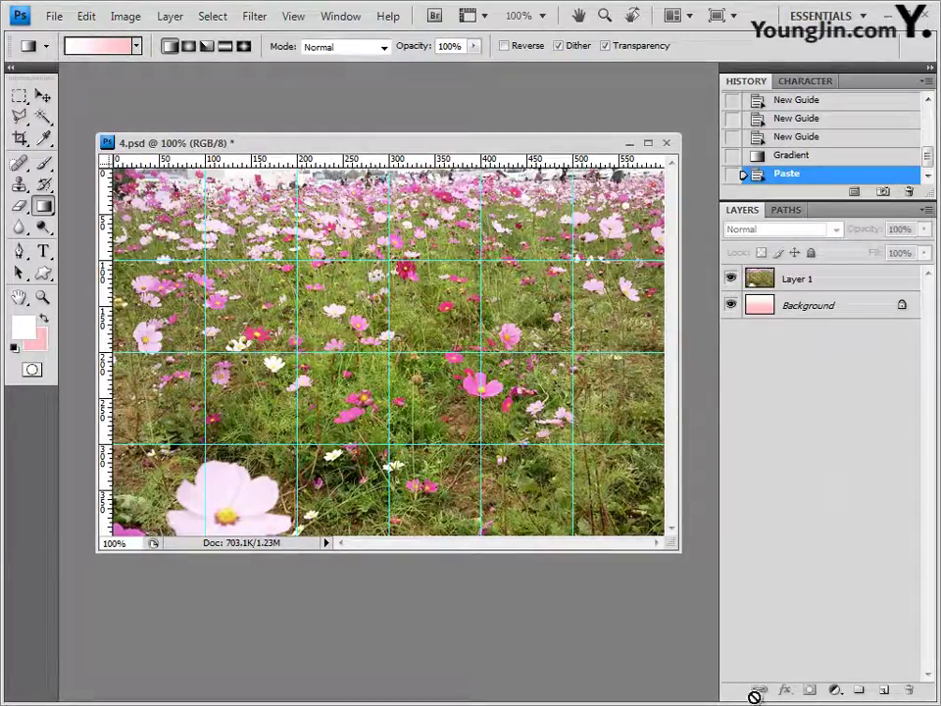
left_click(816, 281)
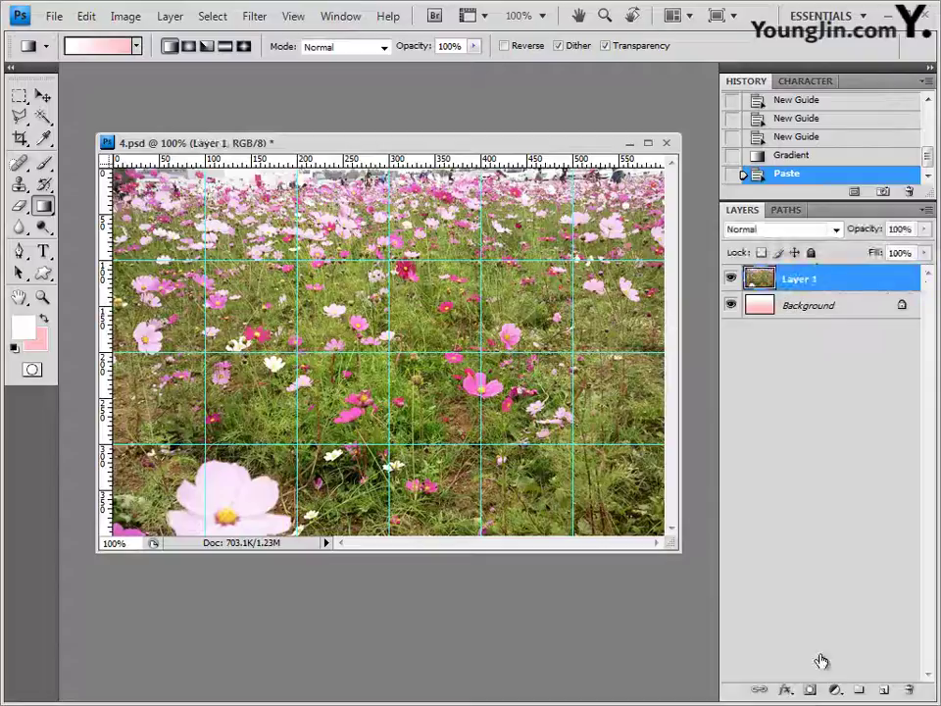
left_click(811, 691)
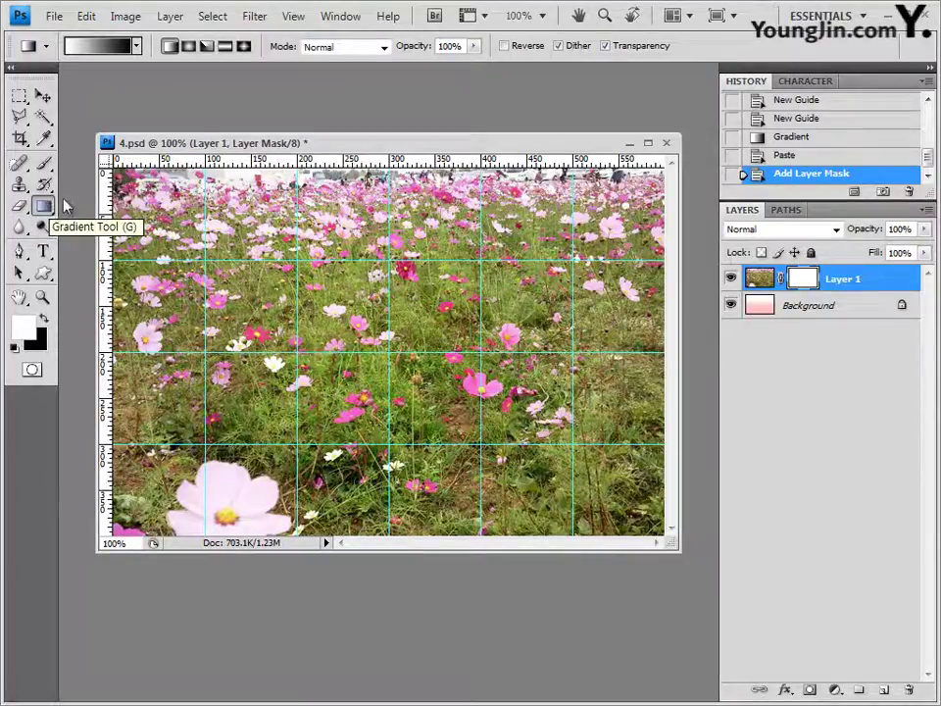
left_click(116, 51)
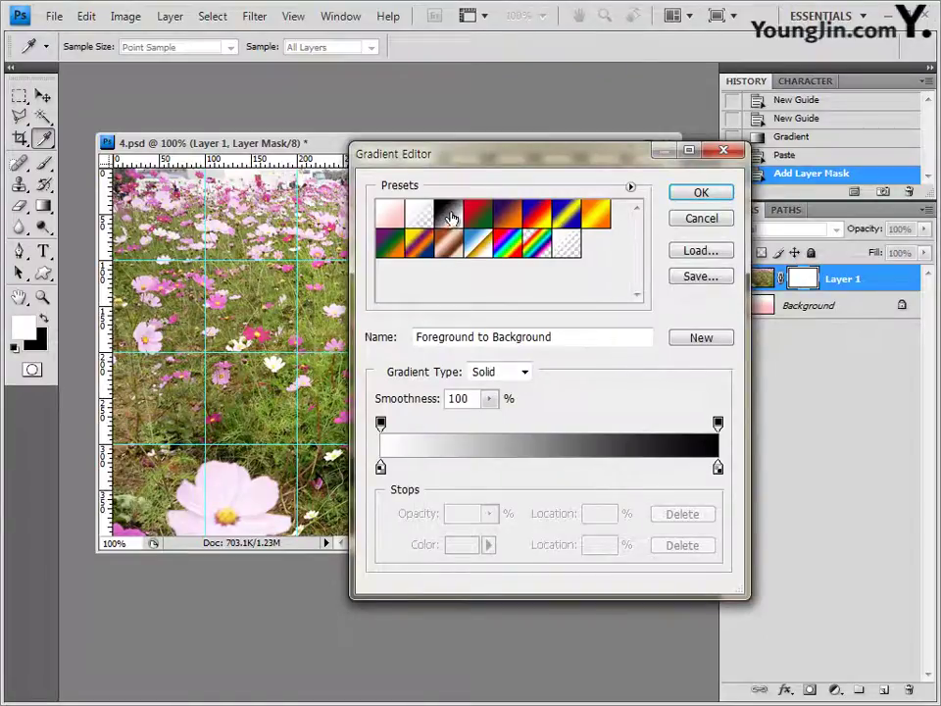
left_click(449, 215)
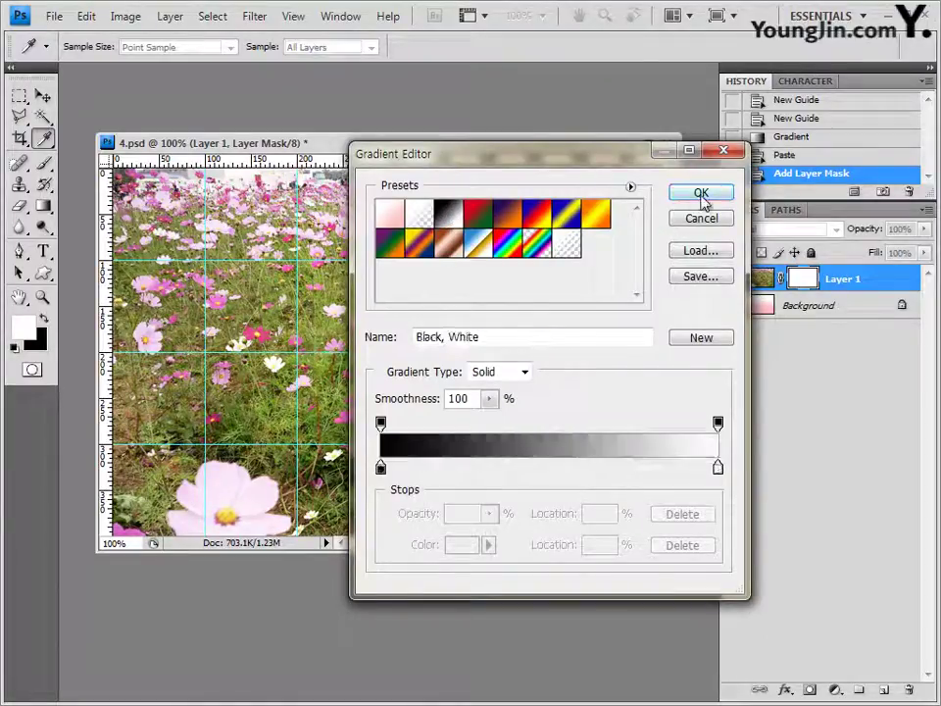
left_click(702, 194)
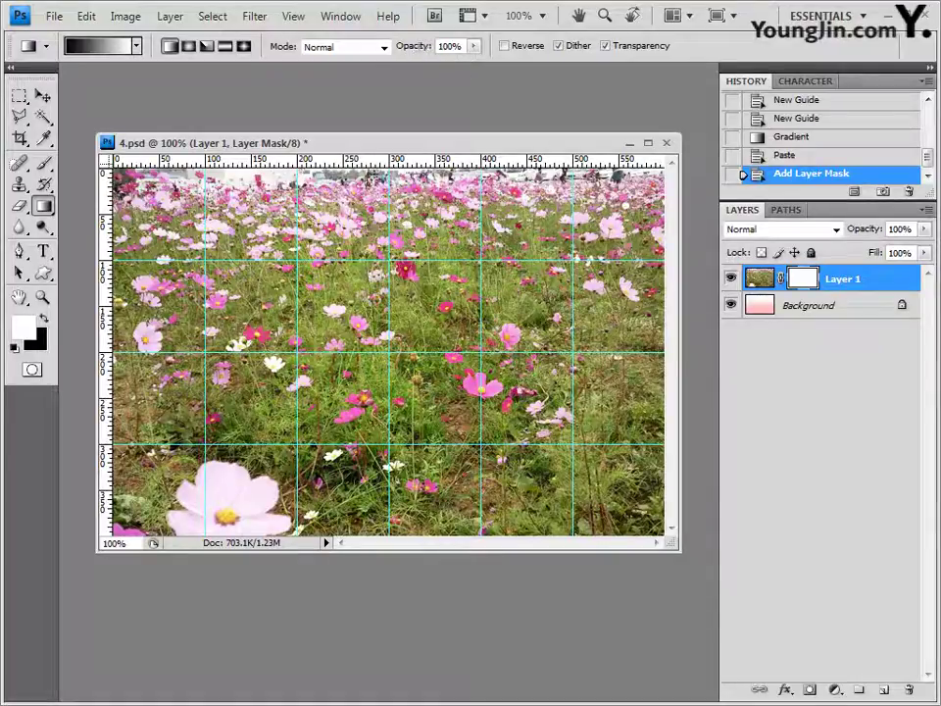
left_click_drag(390, 210, 392, 455)
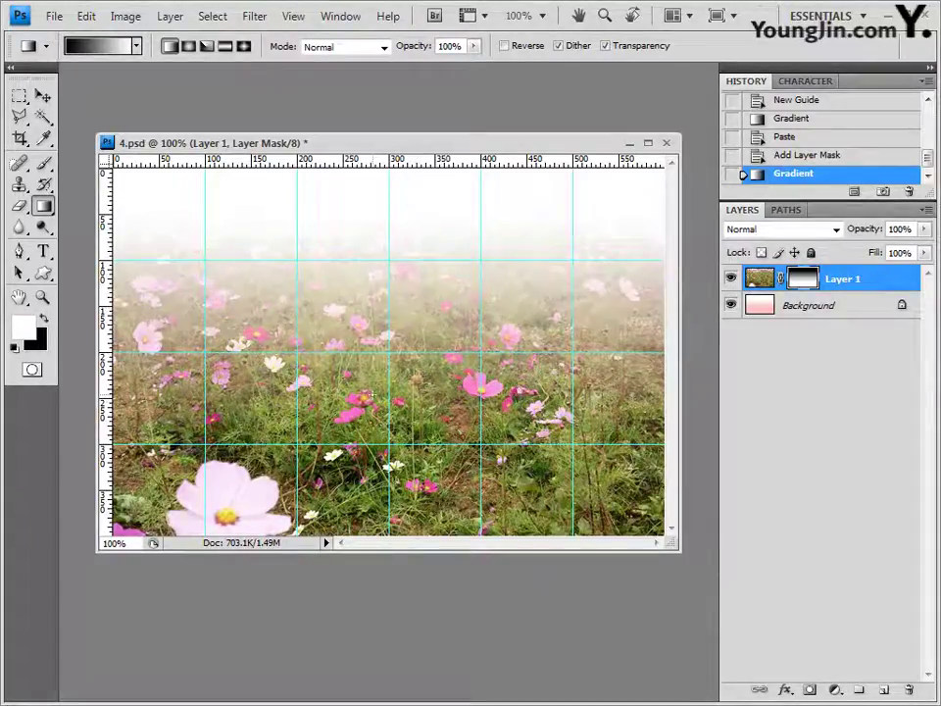
Switch to the file explorer, open 1급-13.jpg, copy the whole cat image into 4.psd and close the source file.
key("alt+Tab")
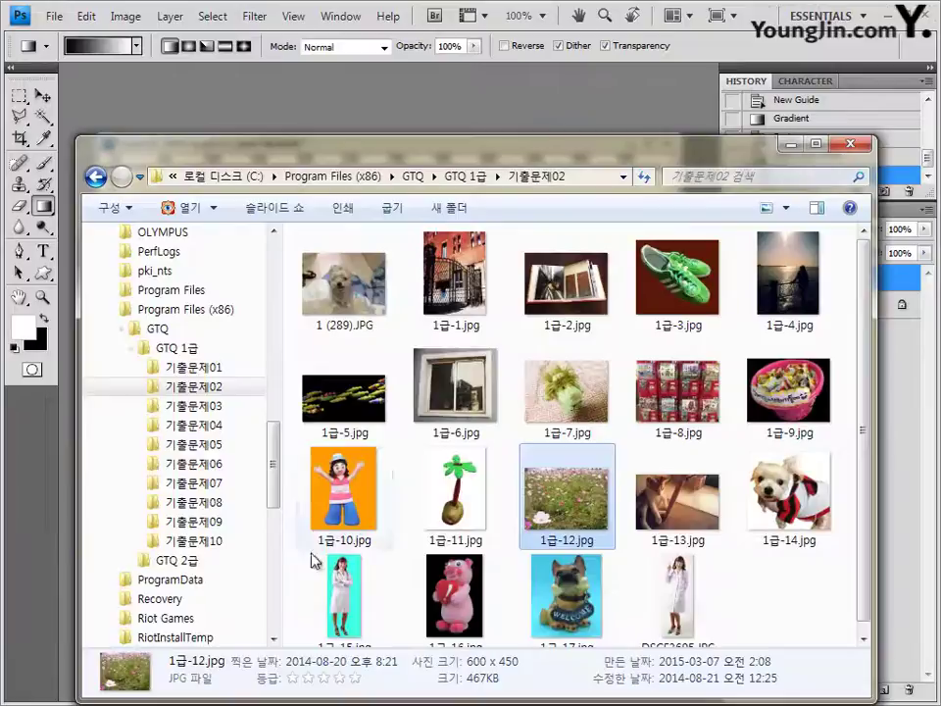
left_click_drag(712, 540, 293, 83)
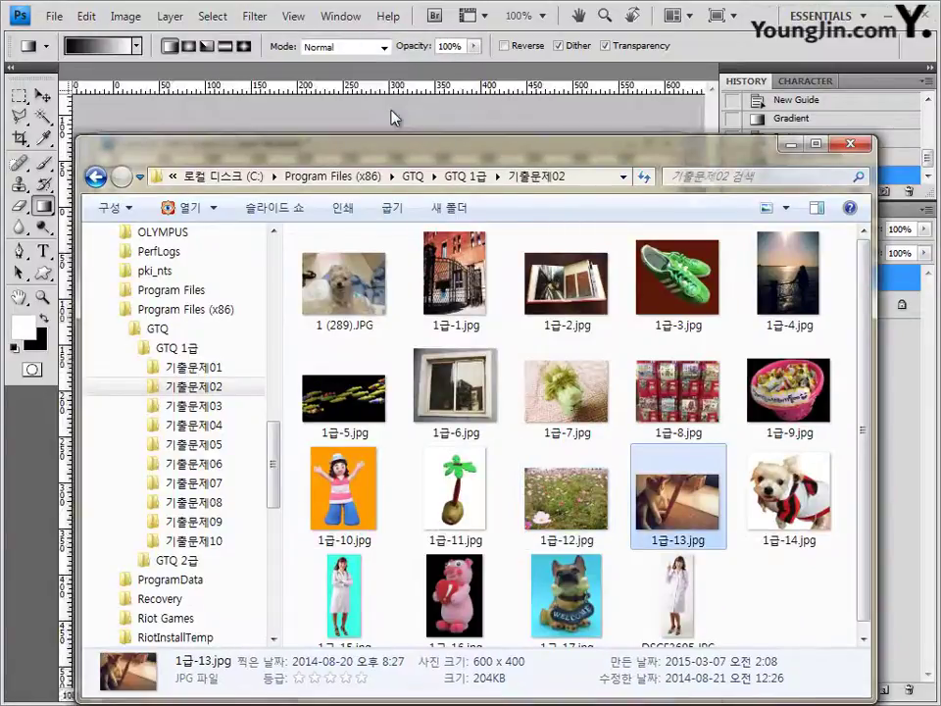
left_click_drag(147, 72, 259, 203)
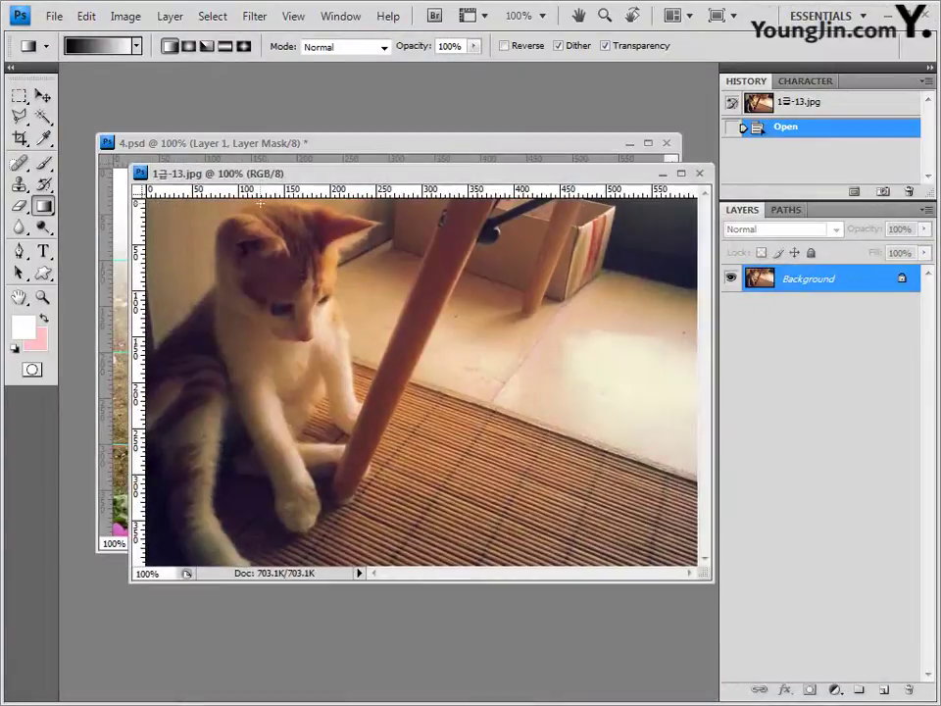
key("ctrl+a")
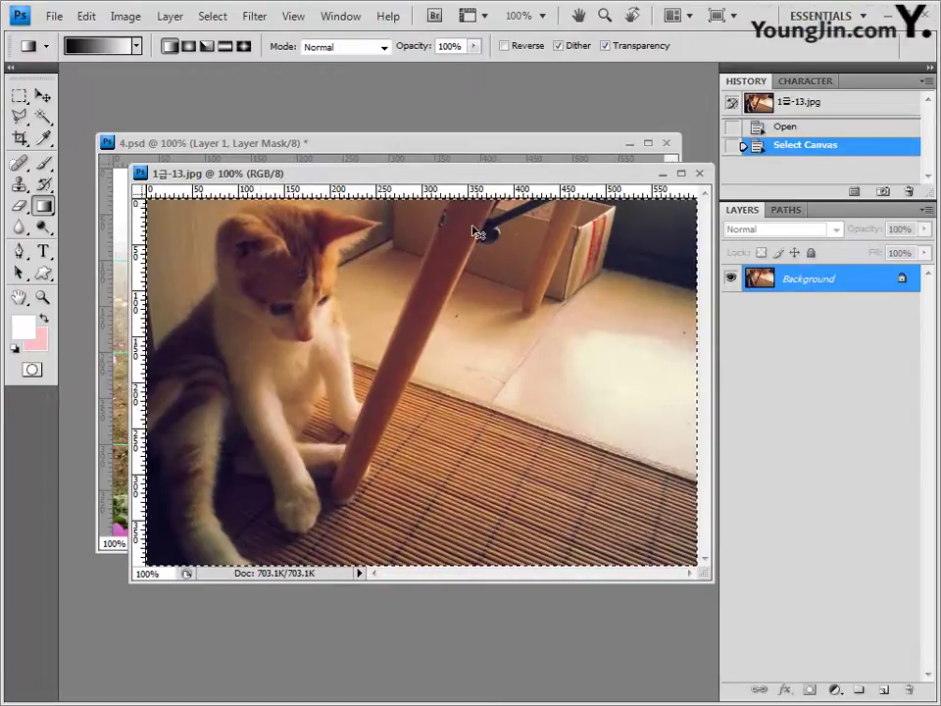
left_click(699, 172)
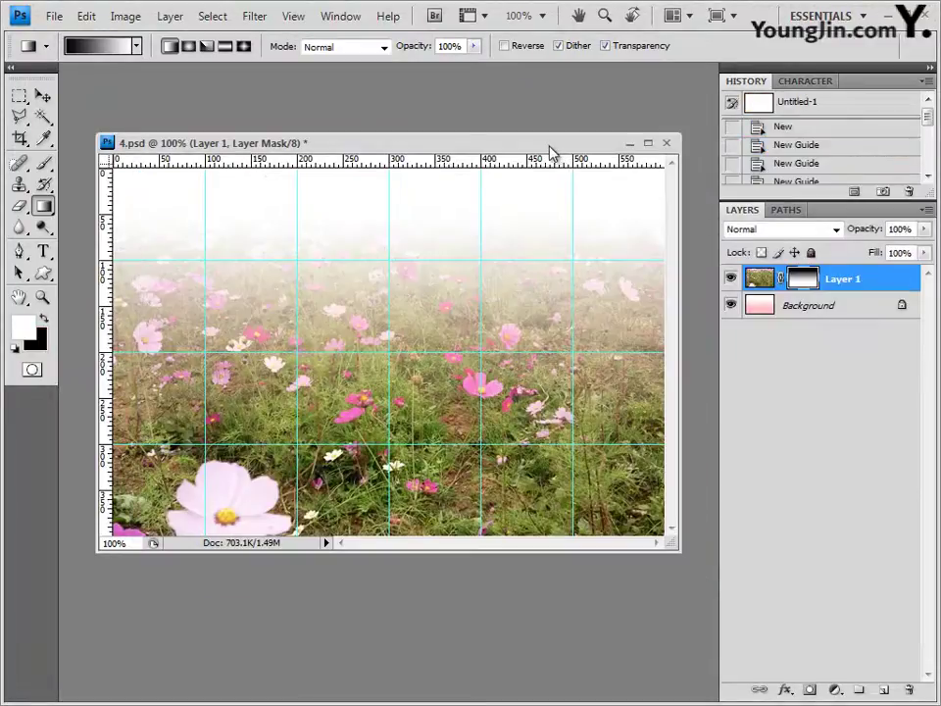
key("ctrl+v")
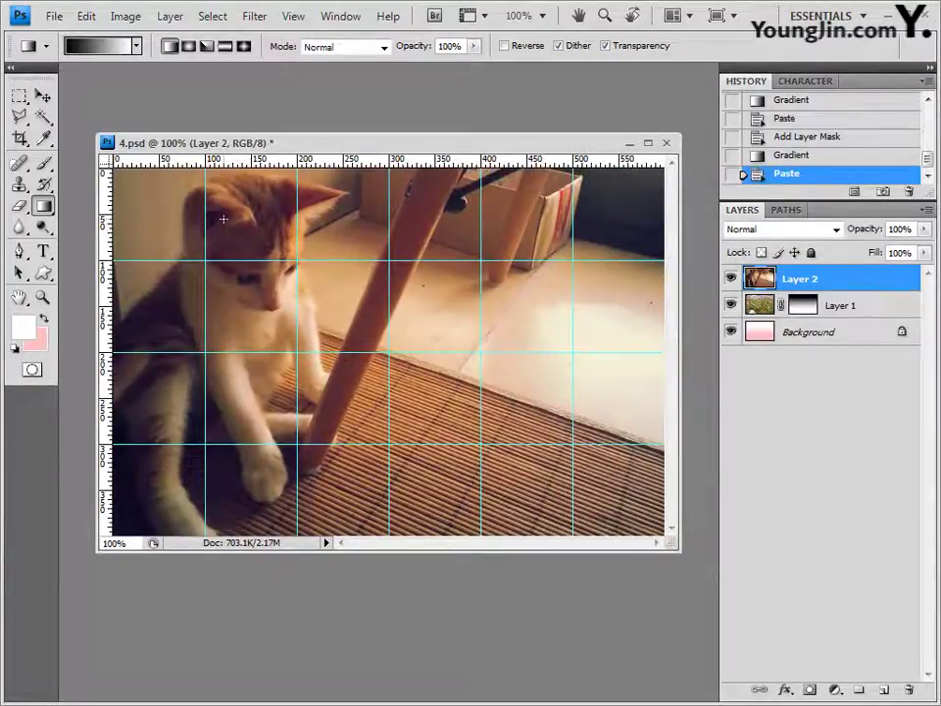
Apply the Crosshatch filter to the cat layer with stroke length 9, sharpness 6 and strength 1.
left_click(256, 16)
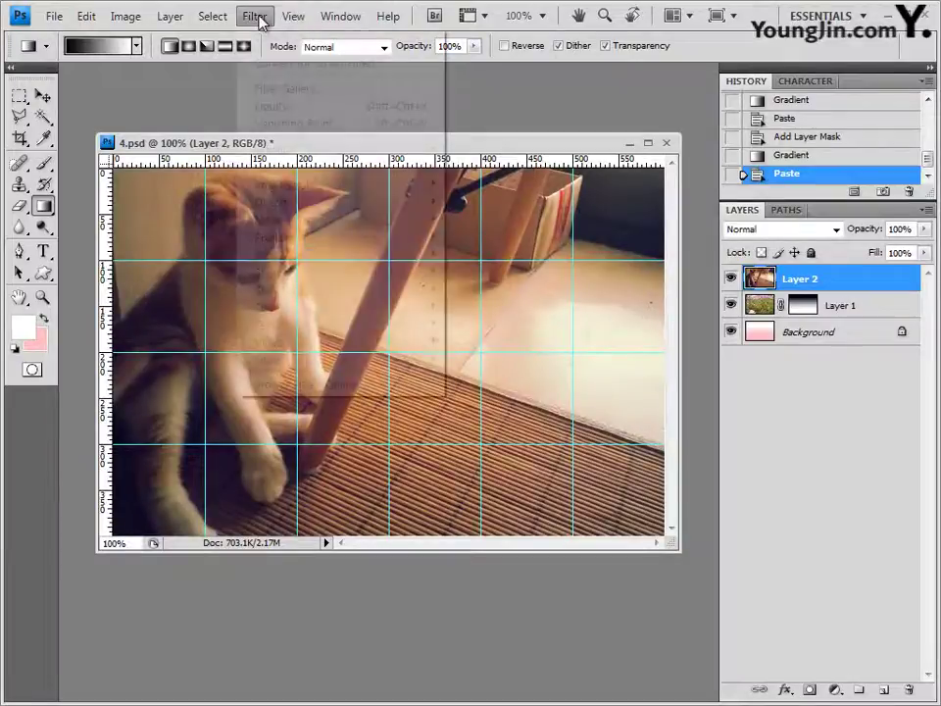
mouse_move(321, 185)
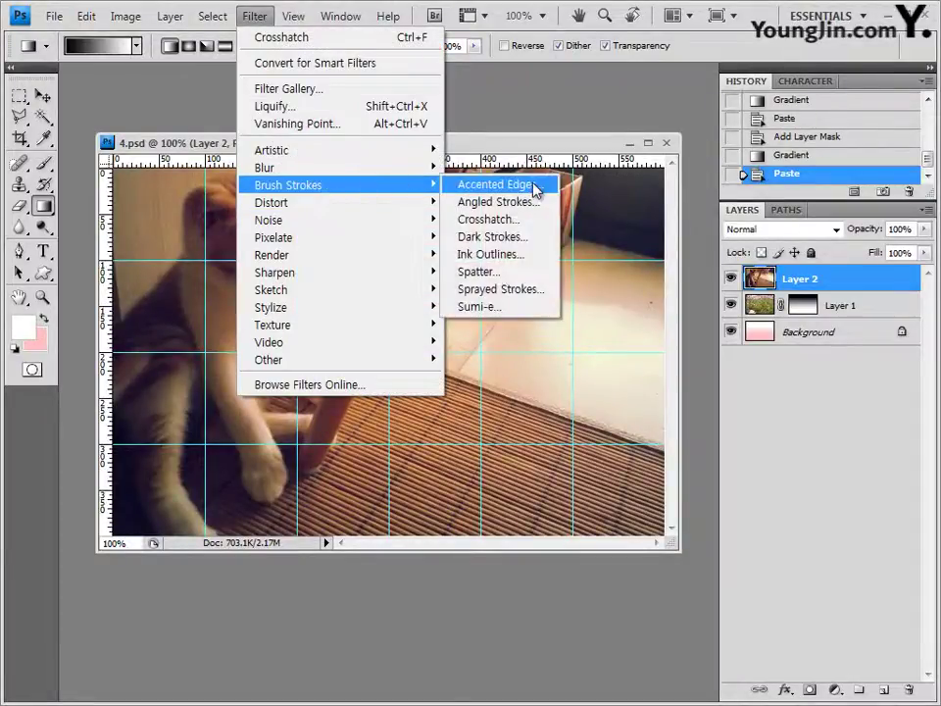
key("Escape")
key("Escape")
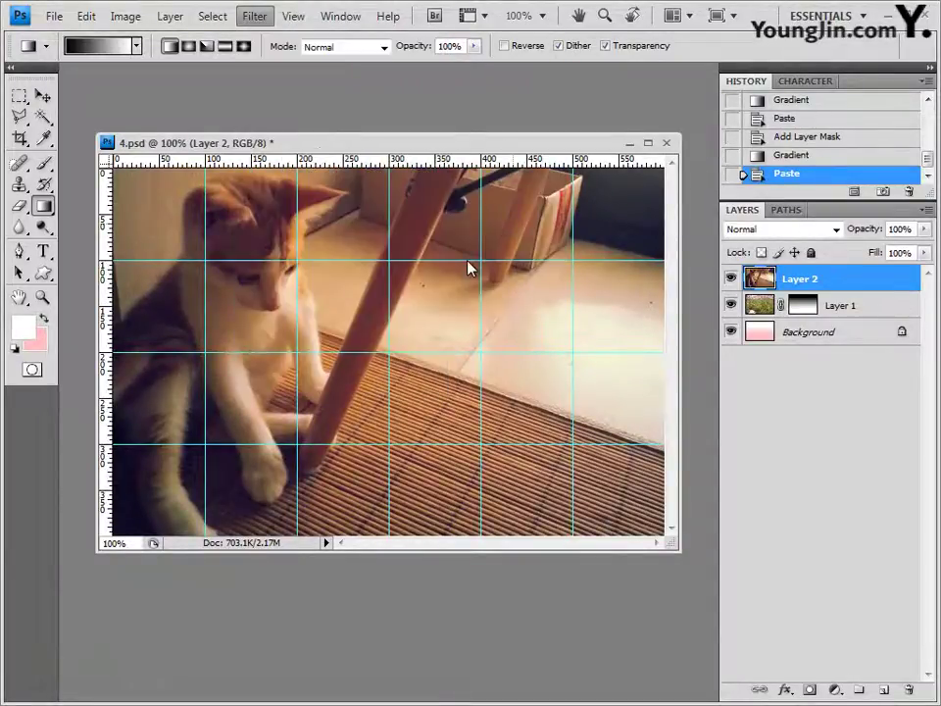
key("ctrl+alt+f")
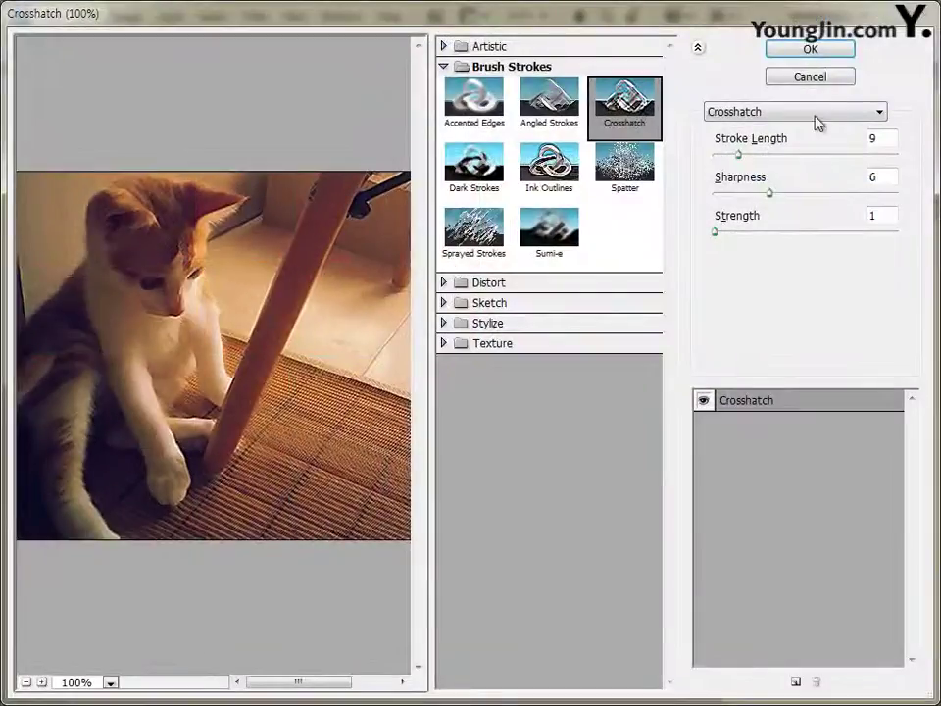
left_click(836, 51)
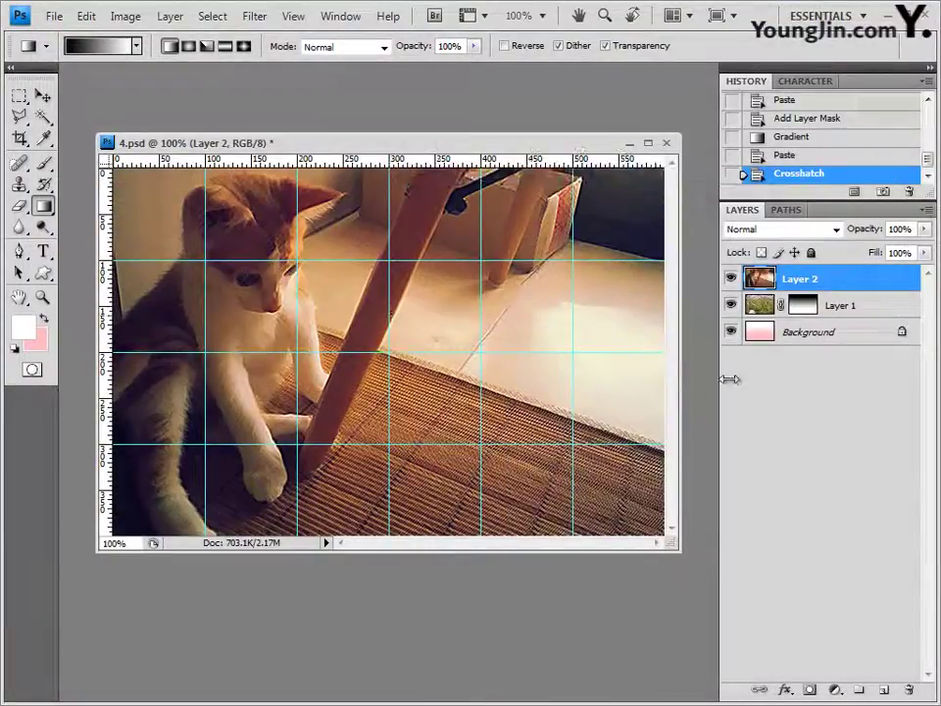
Add a layer mask to the cat layer and fill it with a diagonal Black, White gradient that fades out the image's upper right.
left_click(810, 691)
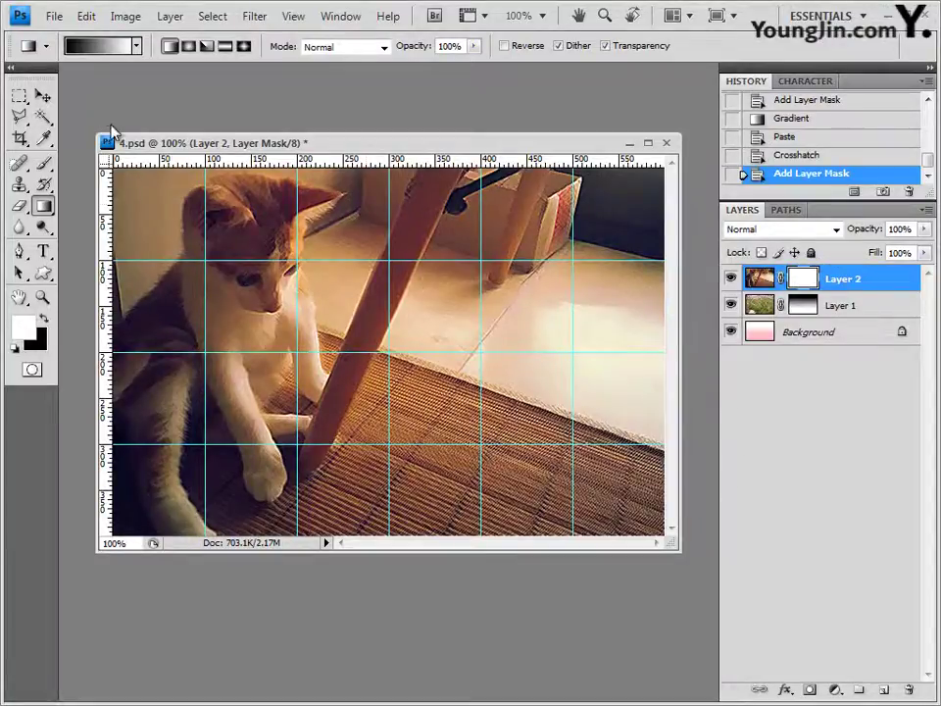
left_click(111, 46)
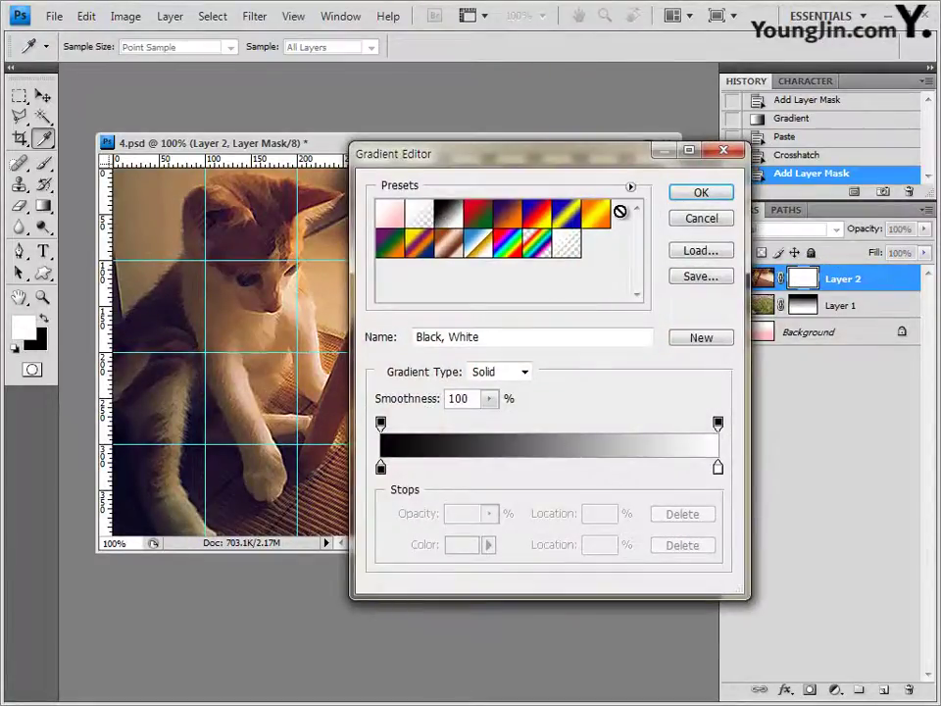
left_click(702, 193)
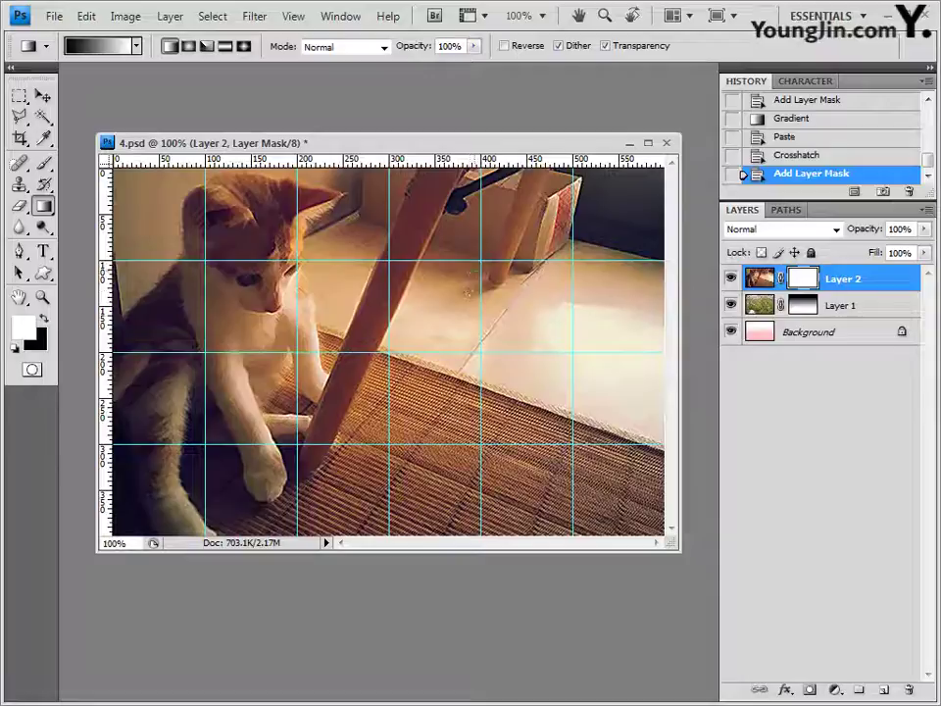
left_click_drag(259, 451, 475, 269)
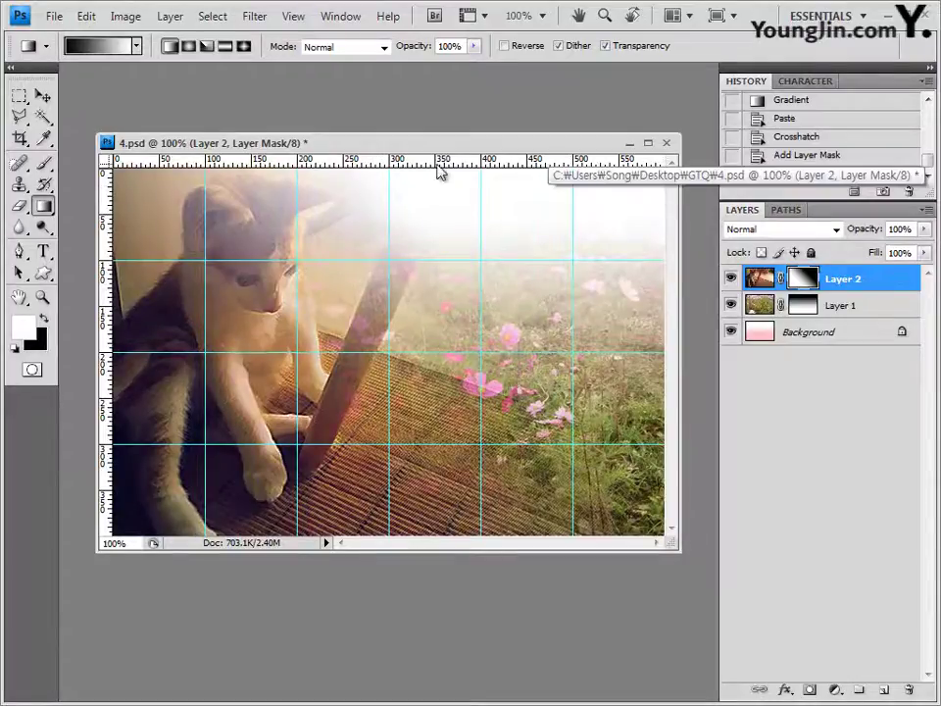
left_click(499, 291)
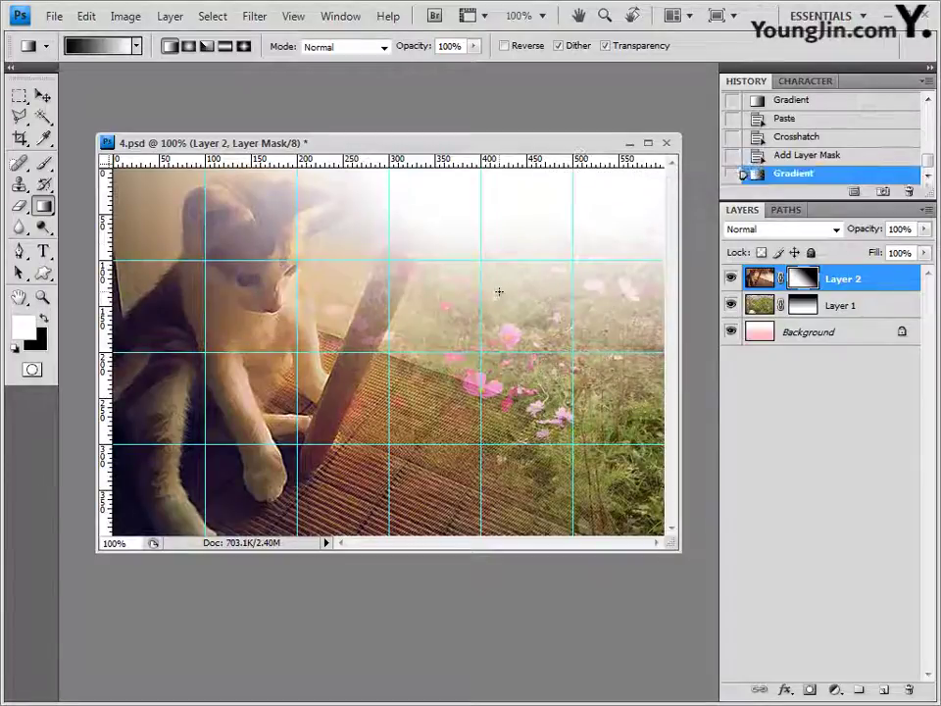
Set the cat layer's blending mode to Darker Color.
left_click(834, 230)
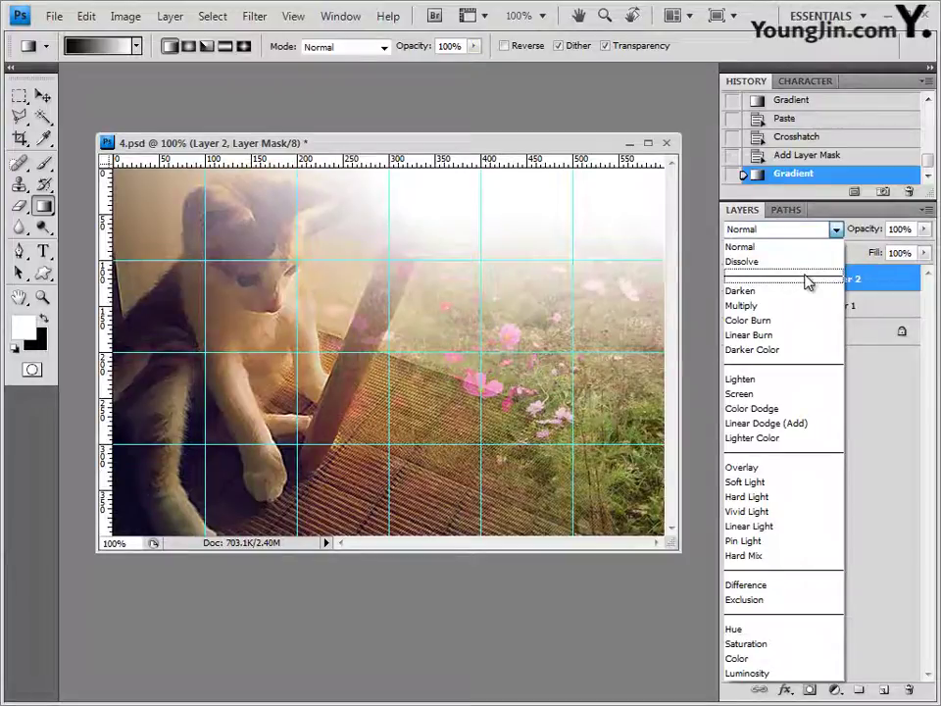
left_click(779, 355)
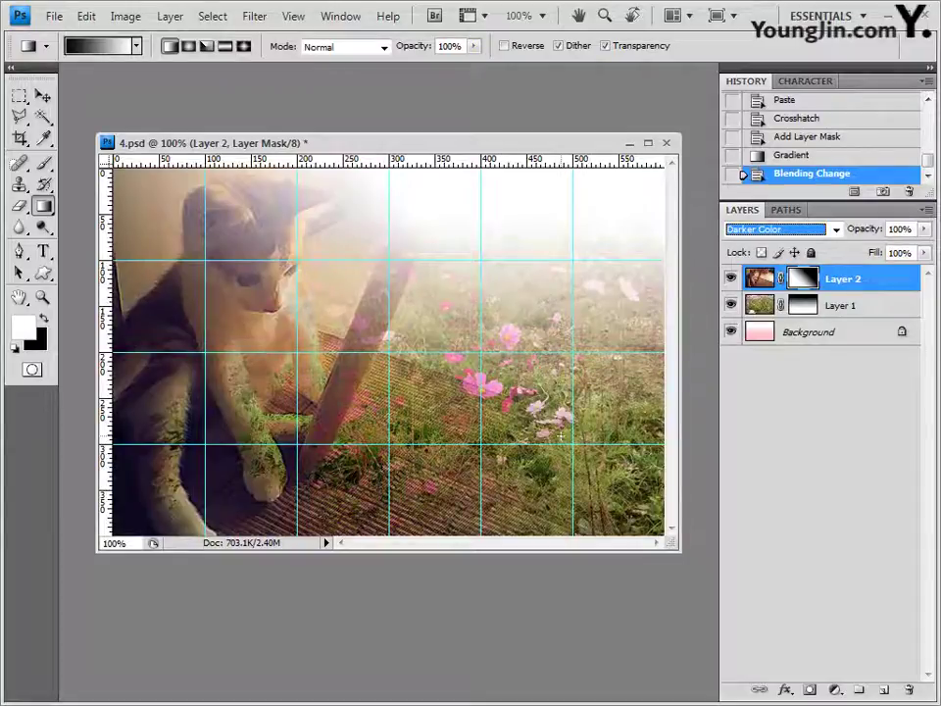
Set up the Pen tool to draw shape layers with no style and the fill color #faa4d9.
left_click(44, 277)
left_click(19, 252)
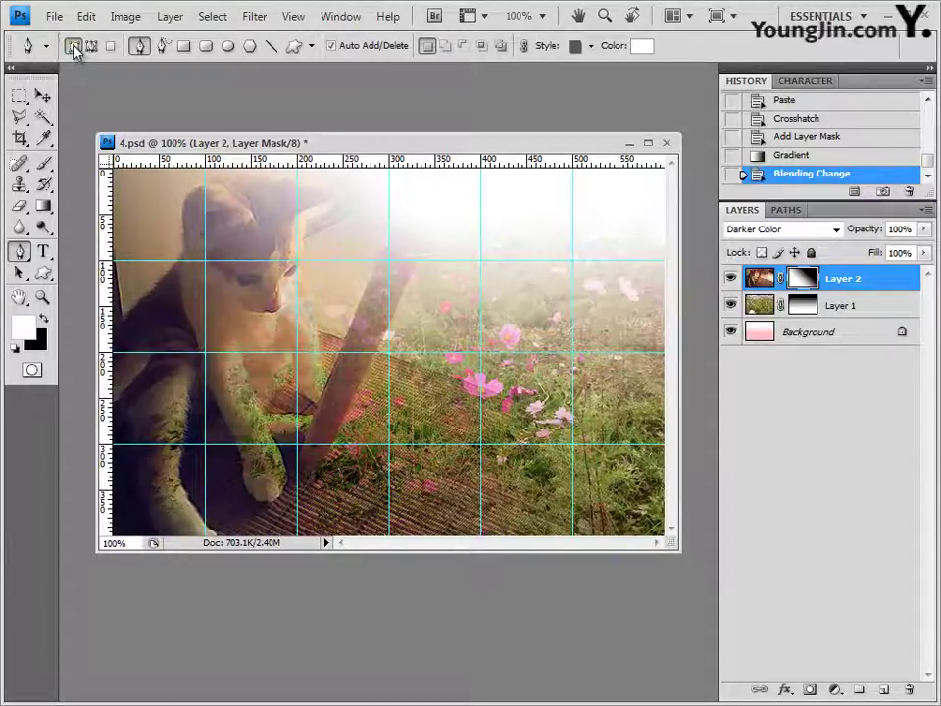
left_click(591, 47)
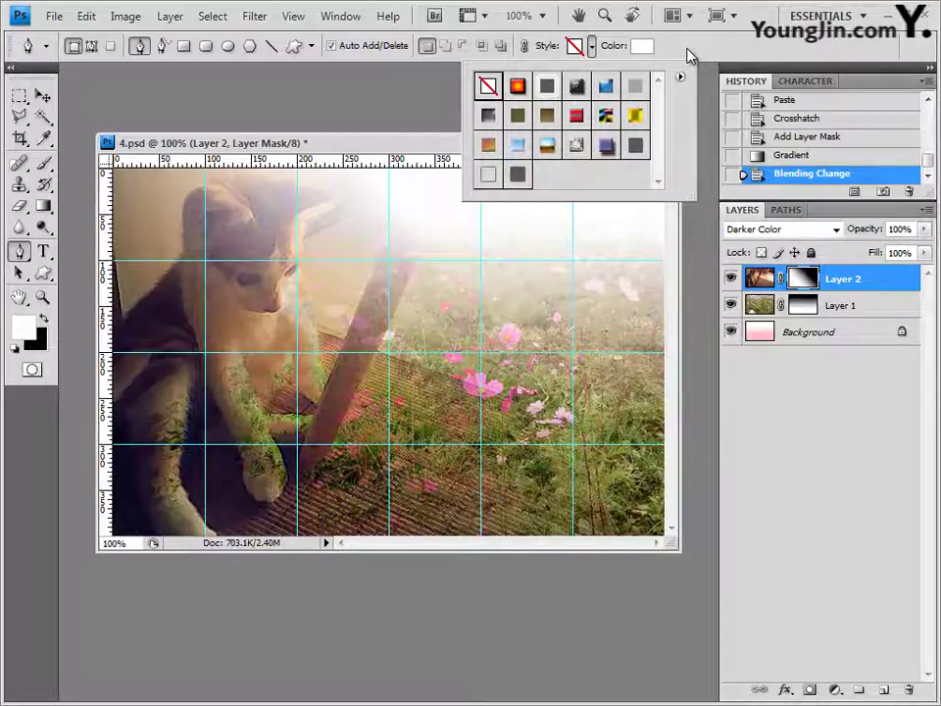
left_click(690, 56)
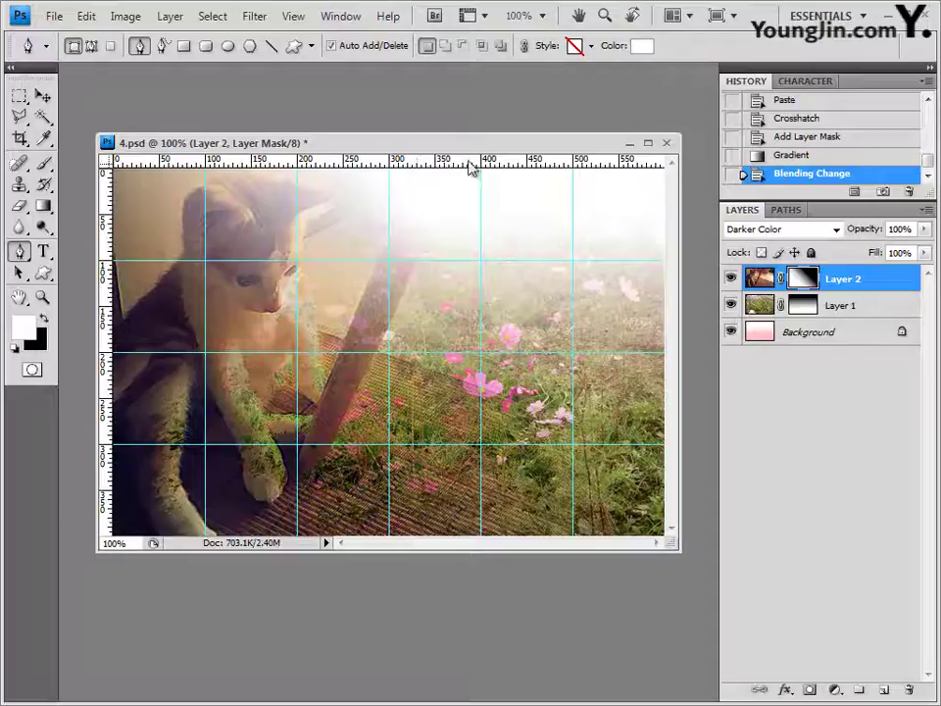
left_click(642, 46)
double_click(686, 552)
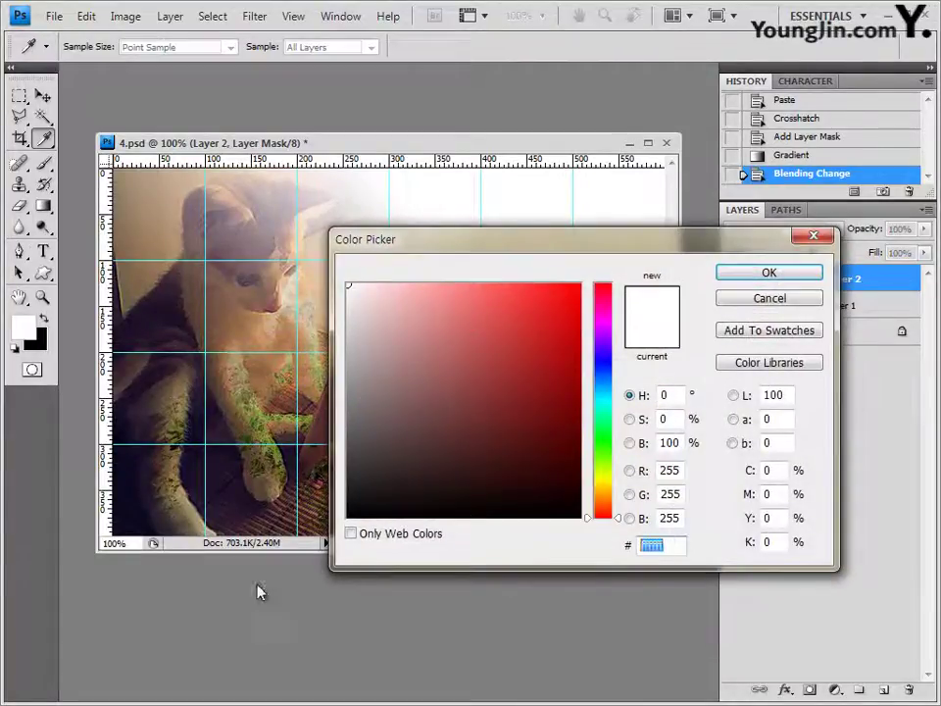
type("faa4d9")
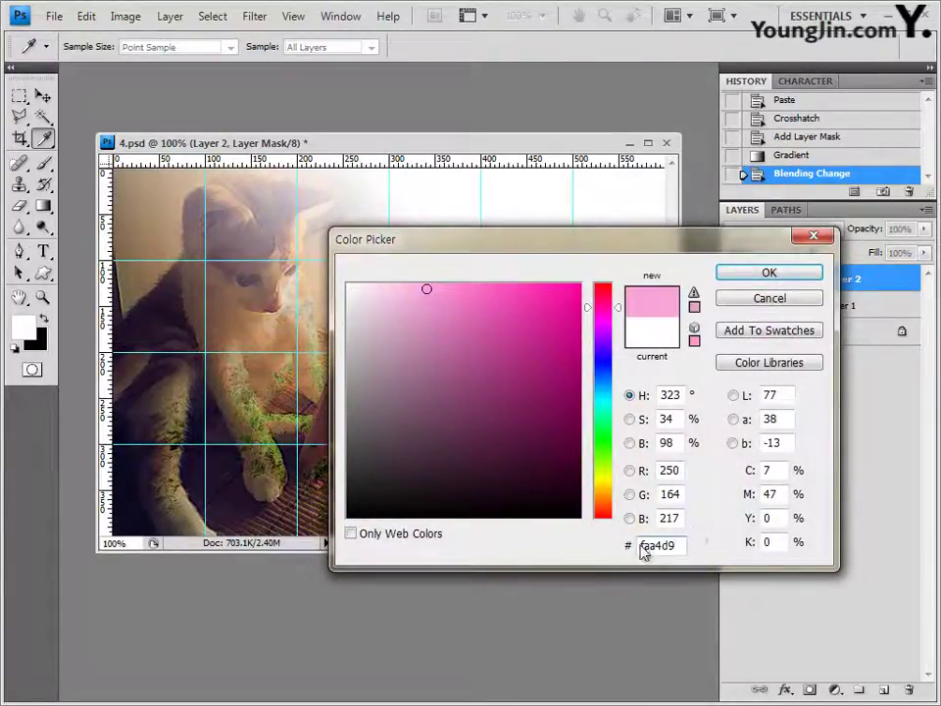
left_click(792, 276)
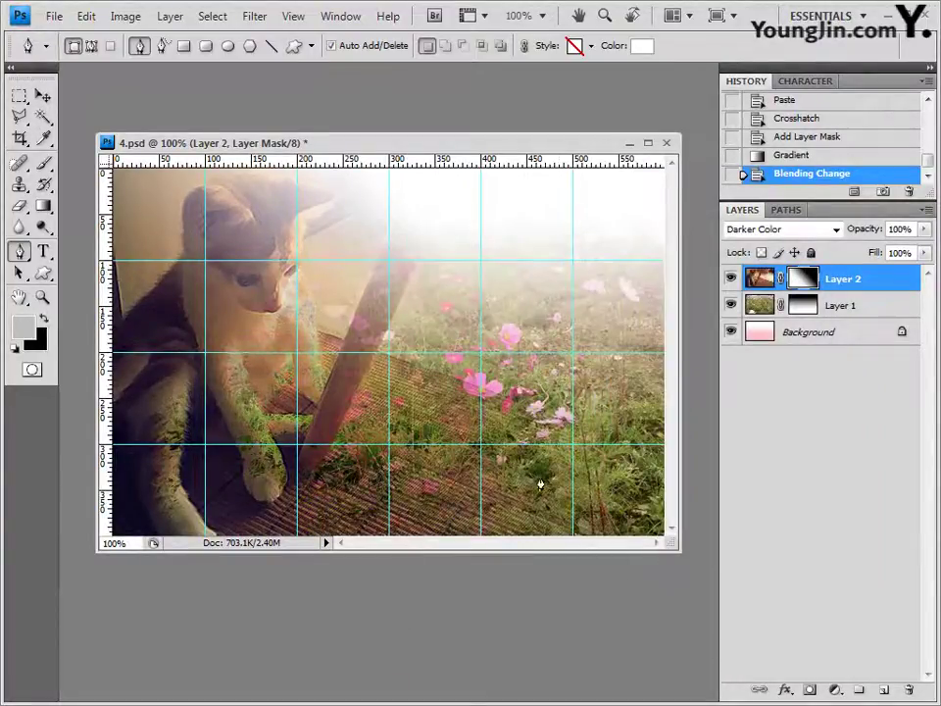
Enlarge the document window beyond the canvas and draw a wave-shaped Pen outline across the lower image, dipping below the cat and rising under the flowers.
left_click_drag(679, 555, 706, 581)
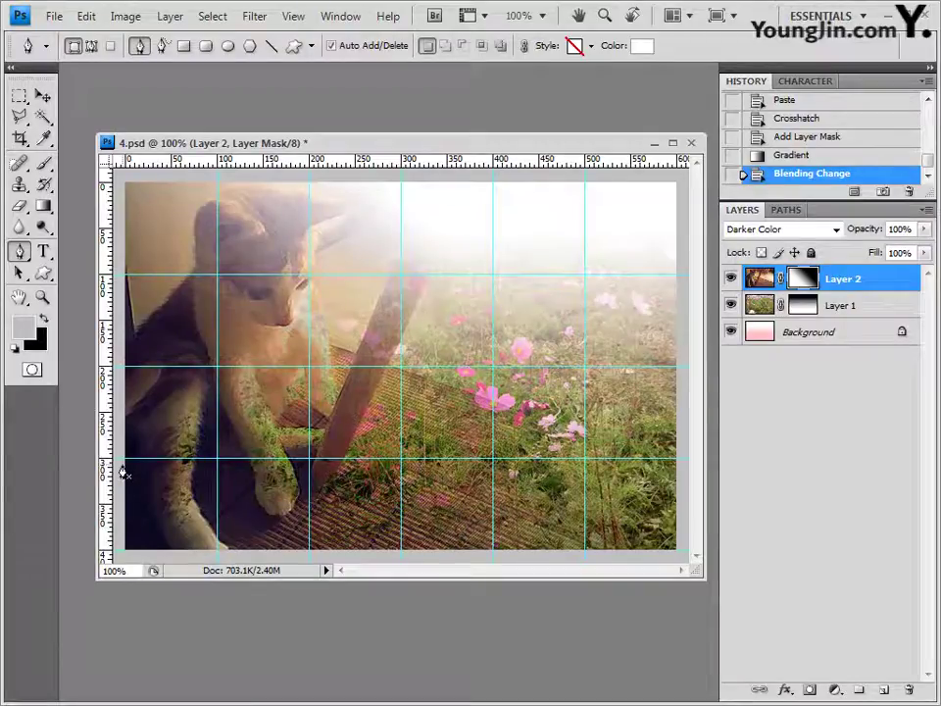
left_click(121, 472)
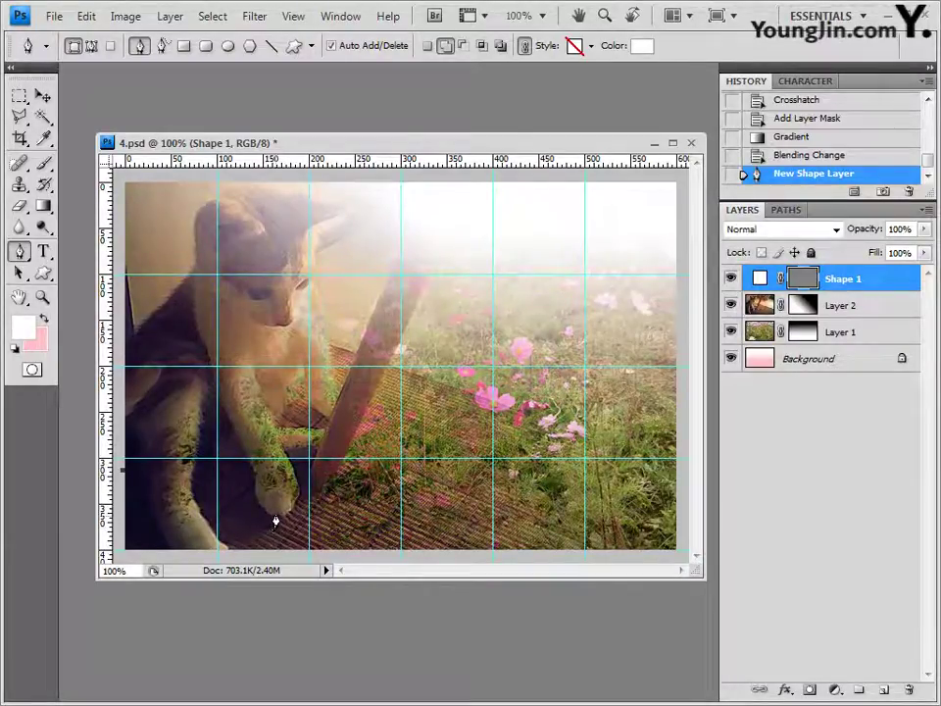
left_click_drag(276, 508, 402, 519)
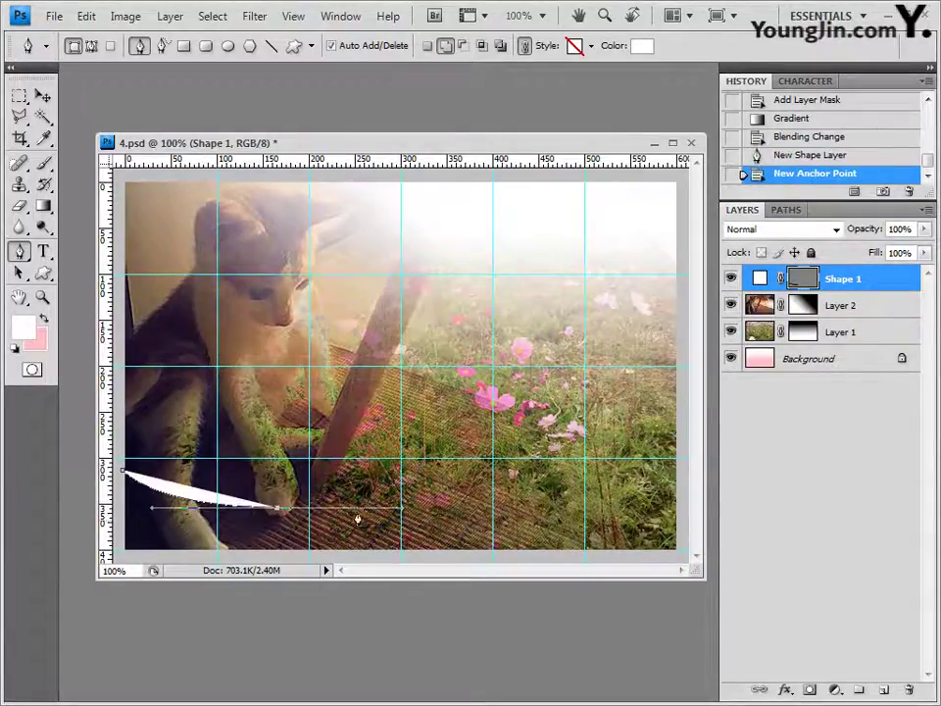
left_click(278, 511)
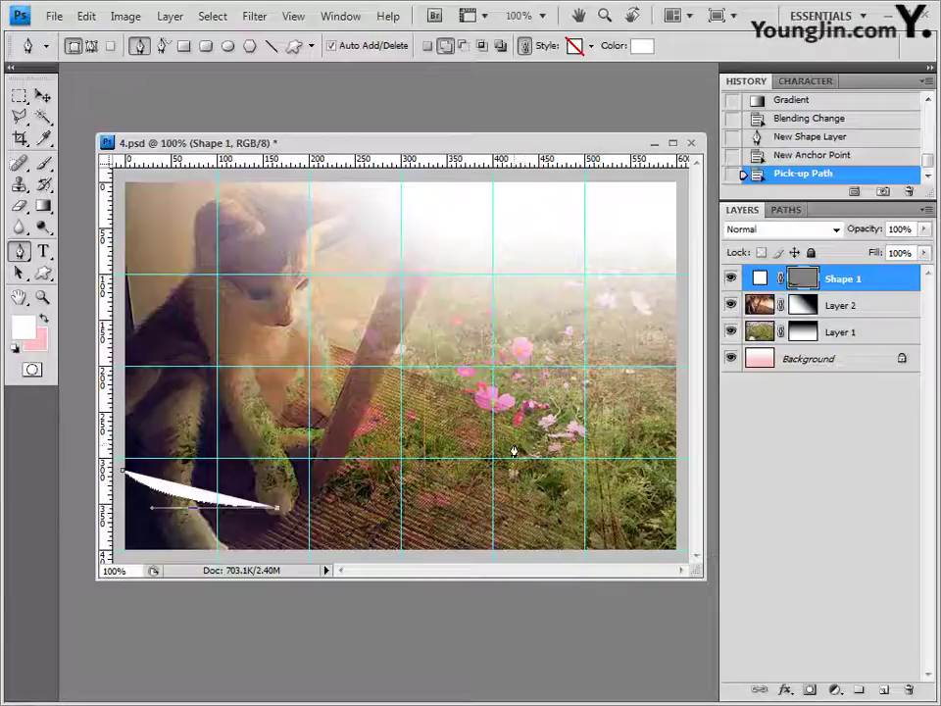
left_click_drag(514, 446, 597, 447)
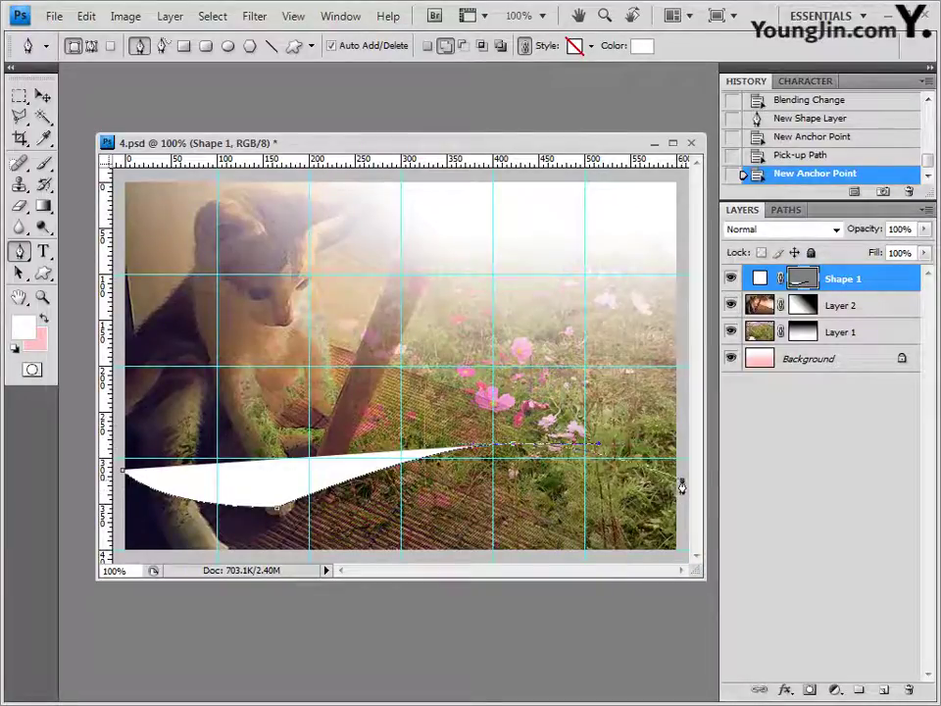
left_click_drag(680, 480, 684, 502)
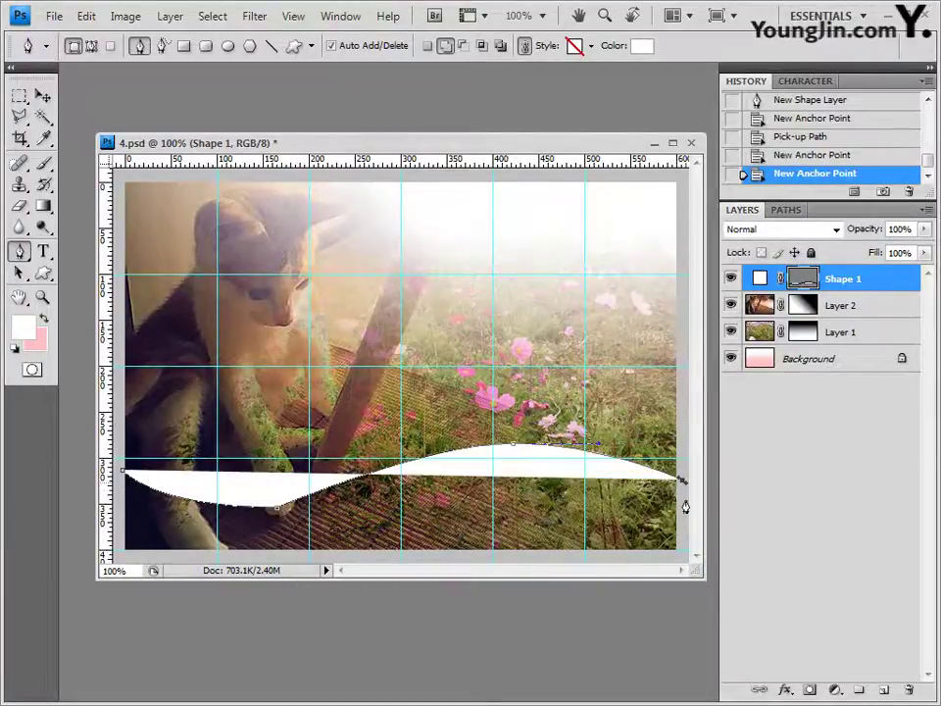
left_click(683, 558)
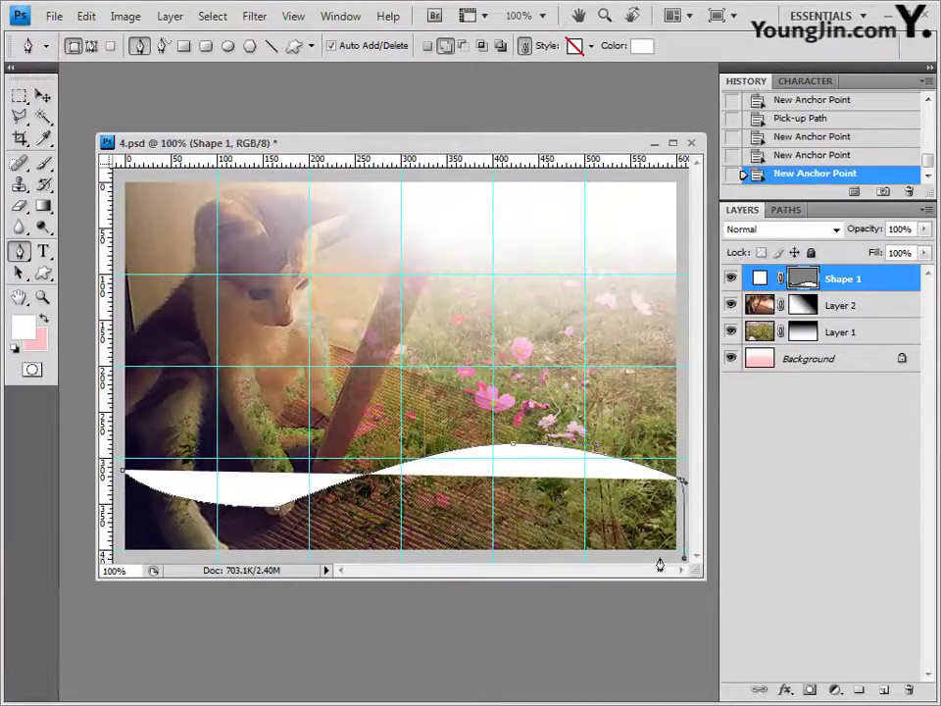
Close the white wave shape with a corner point just outside the canvas's bottom-left corner, joining it back to its starting anchor.
left_click(121, 554)
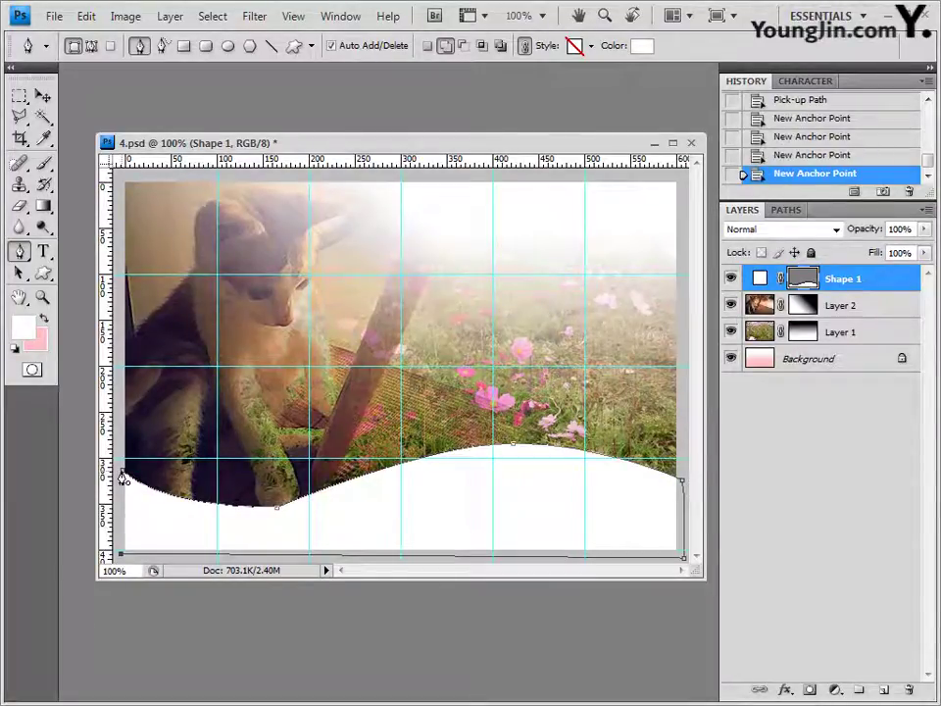
left_click(121, 477)
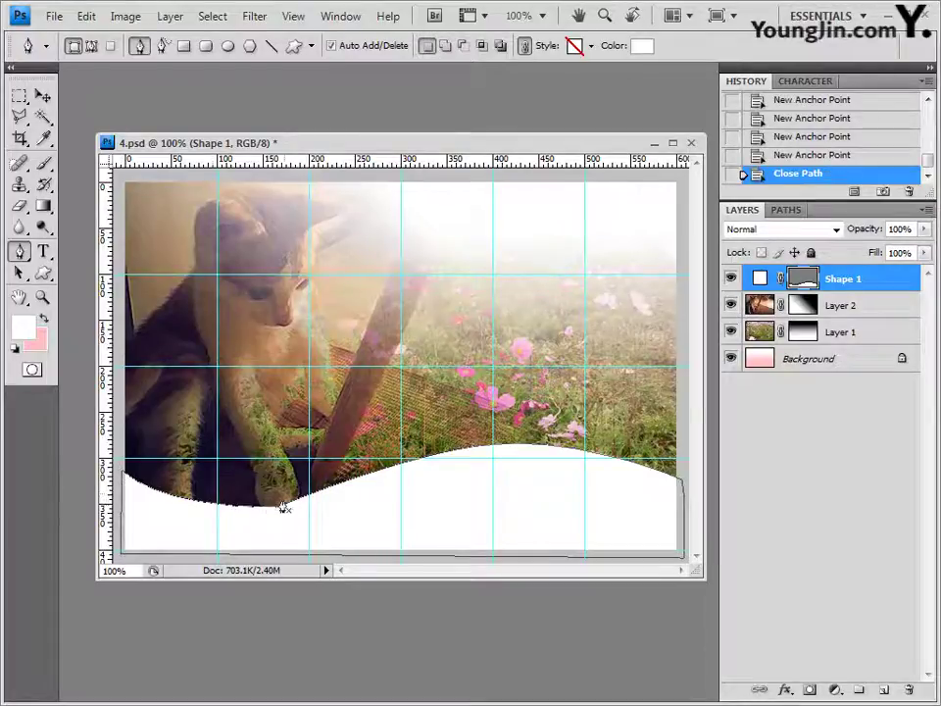
Convert the wave's lower-left corner anchor into a smooth point and lengthen both its direction handles to even out the curve.
left_click(19, 251)
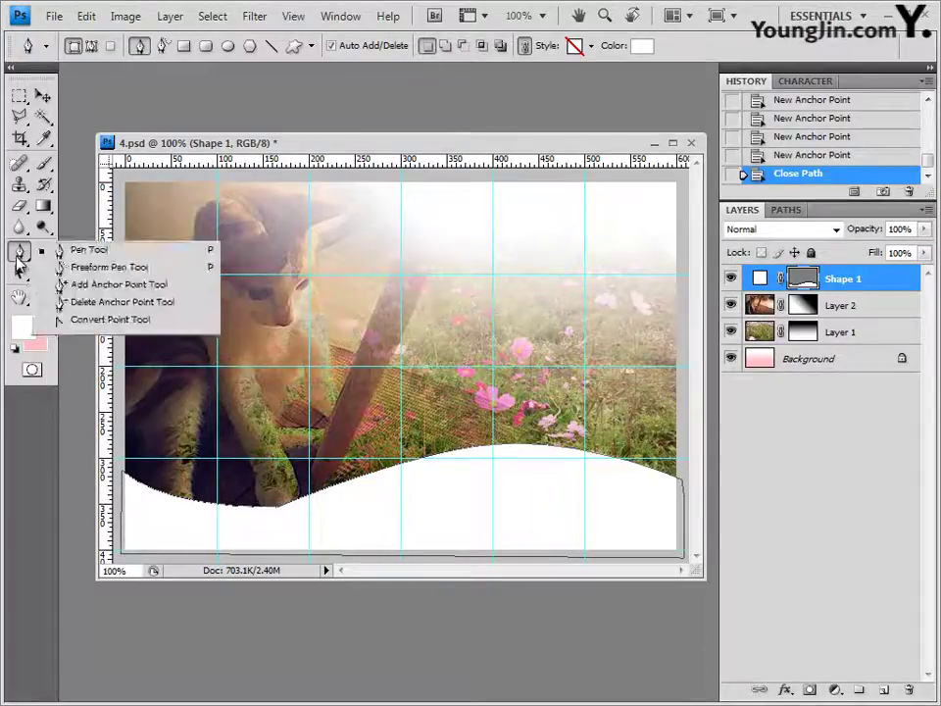
left_click(98, 323)
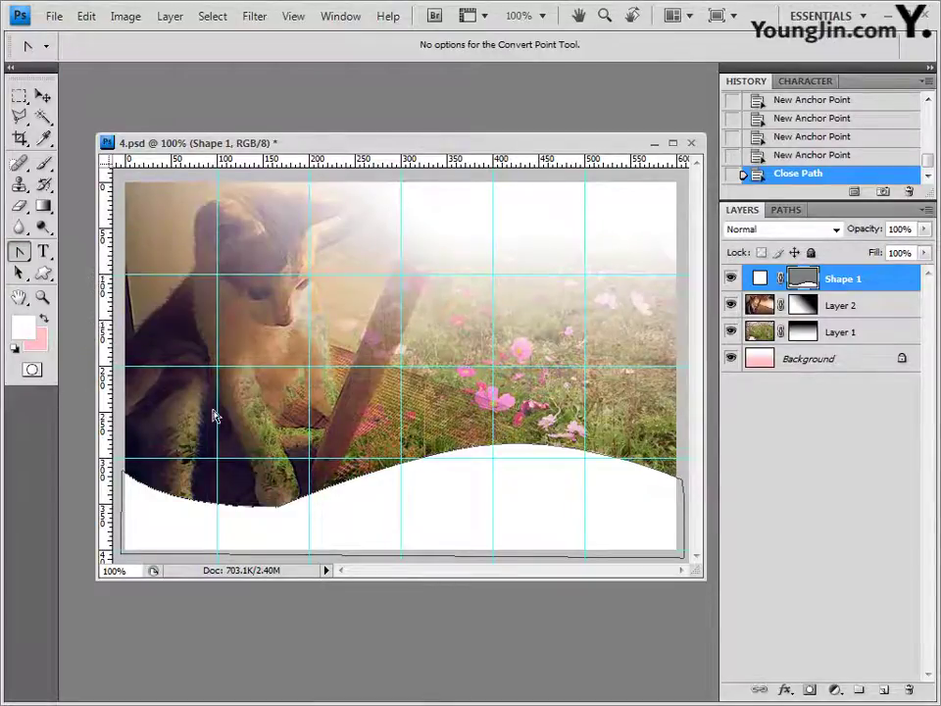
left_click(278, 510)
left_click(278, 508)
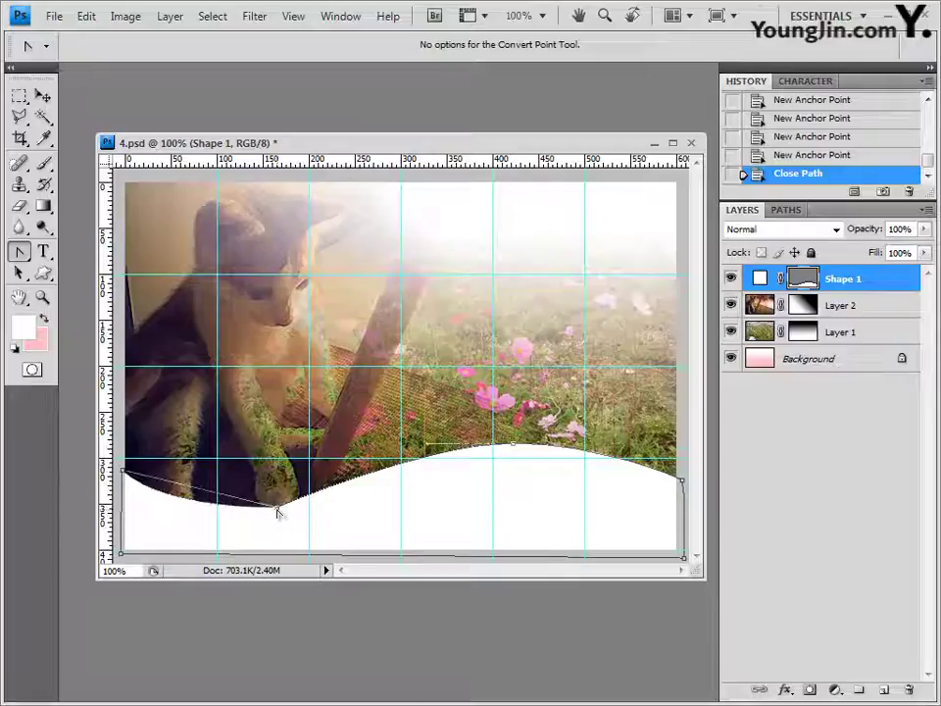
left_click_drag(279, 512, 331, 505)
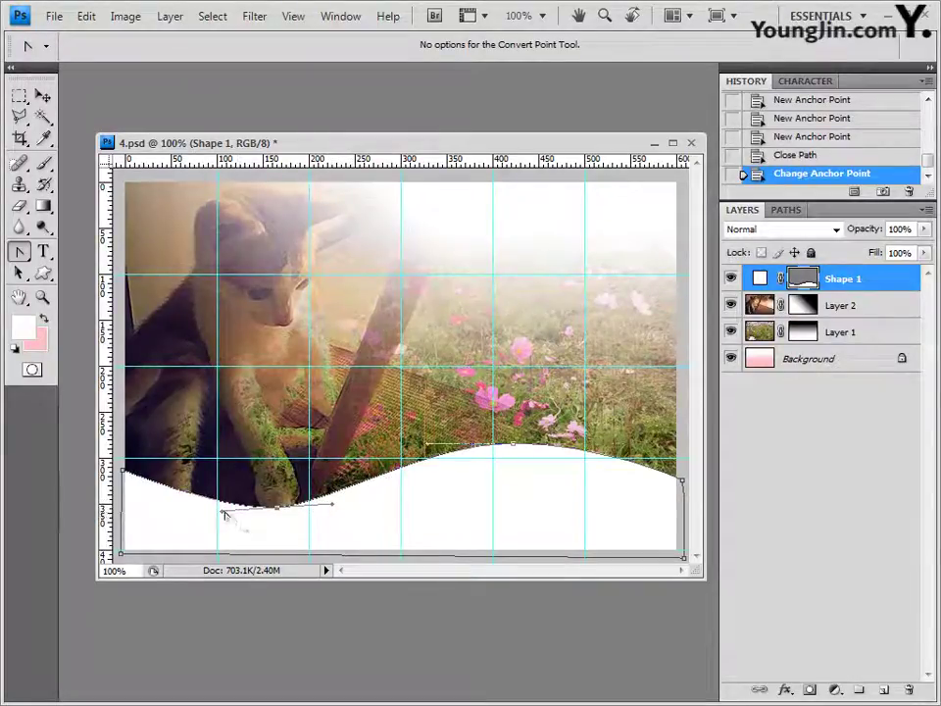
left_click_drag(223, 510, 196, 513)
left_click_drag(334, 508, 370, 496)
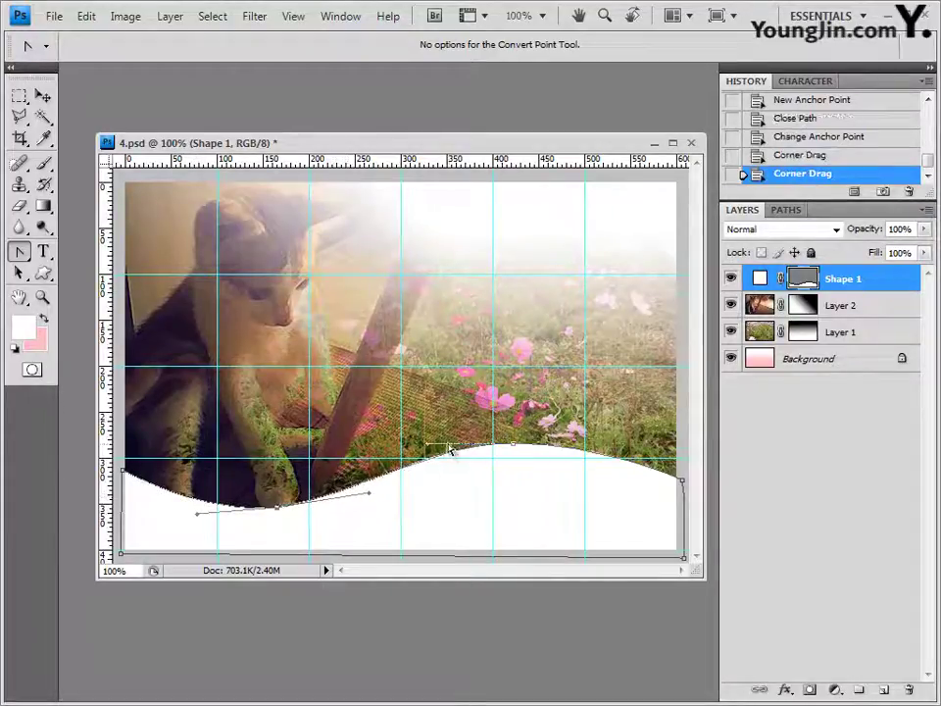
left_click(371, 496)
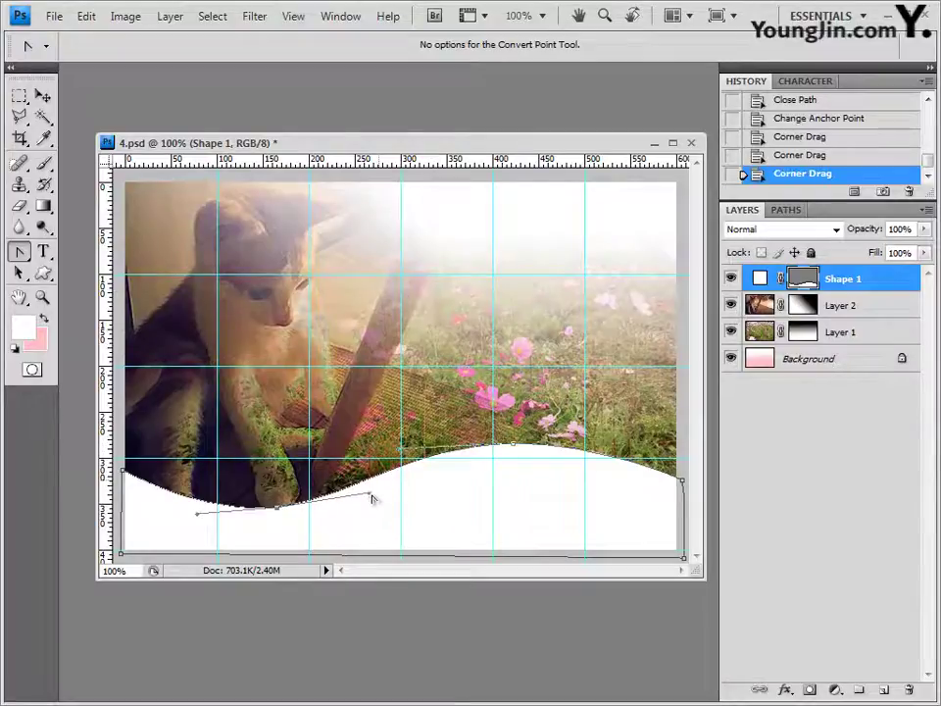
left_click_drag(372, 501, 381, 501)
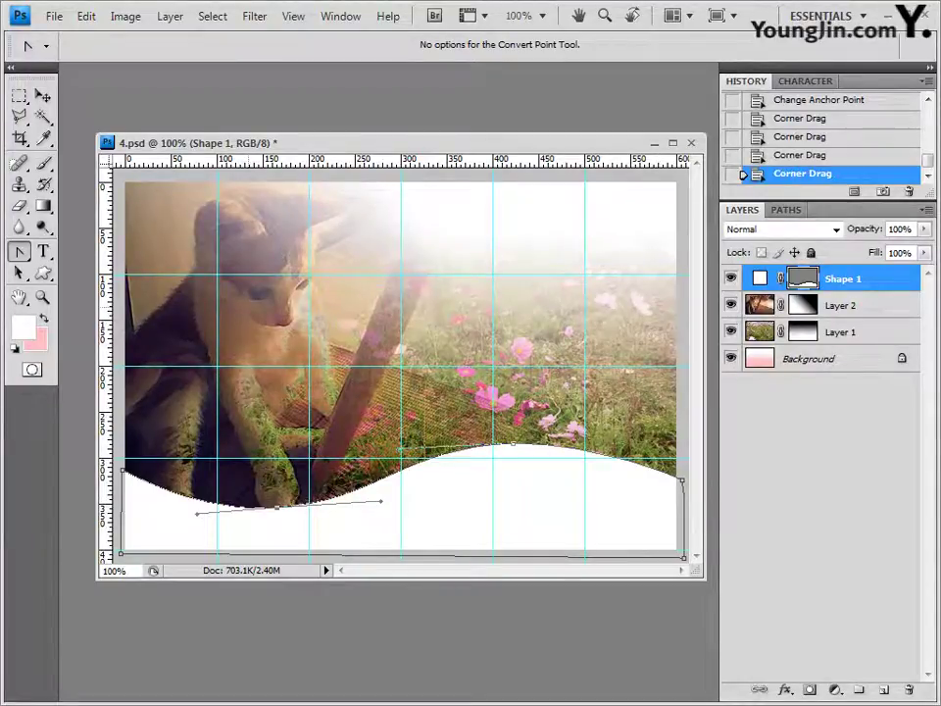
Return to the Pen tool and set the wave shape's fill color to #faa4d9.
left_click(18, 251)
left_click(73, 251)
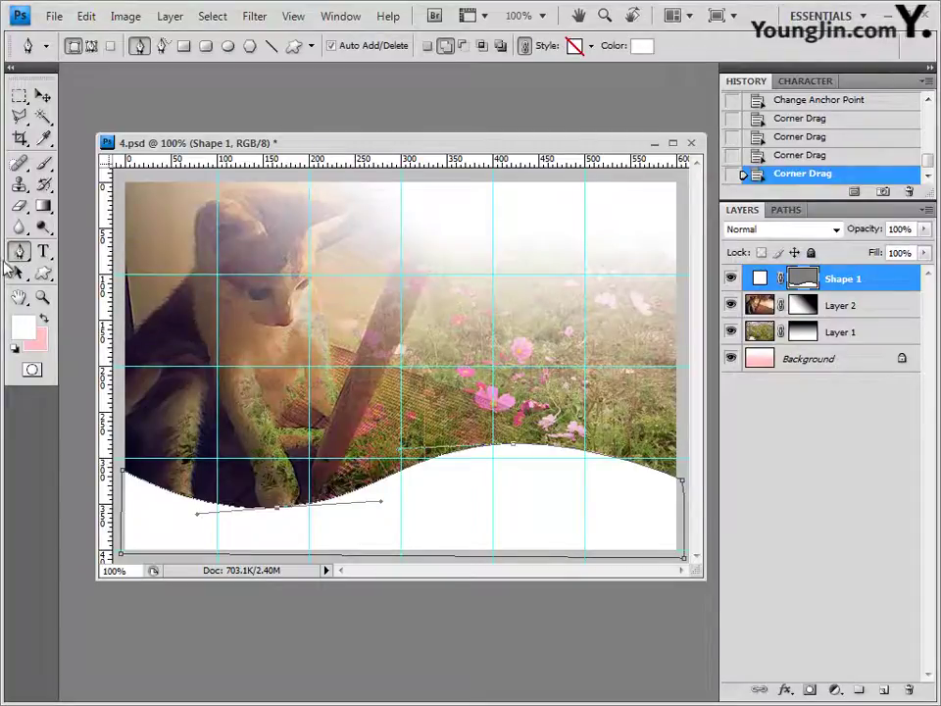
left_click(642, 46)
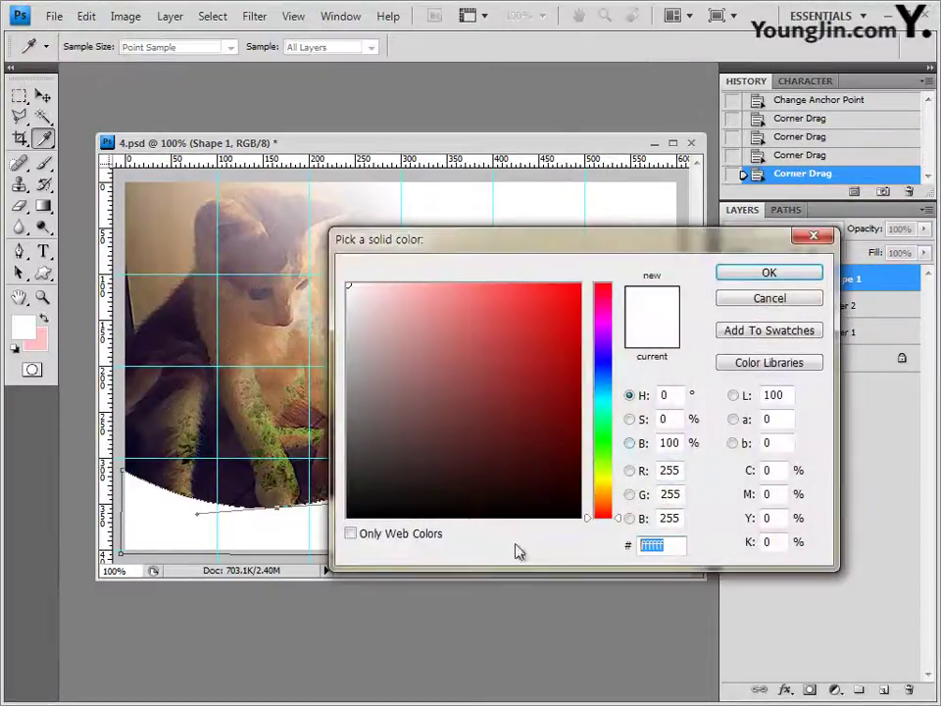
type("faa4d9")
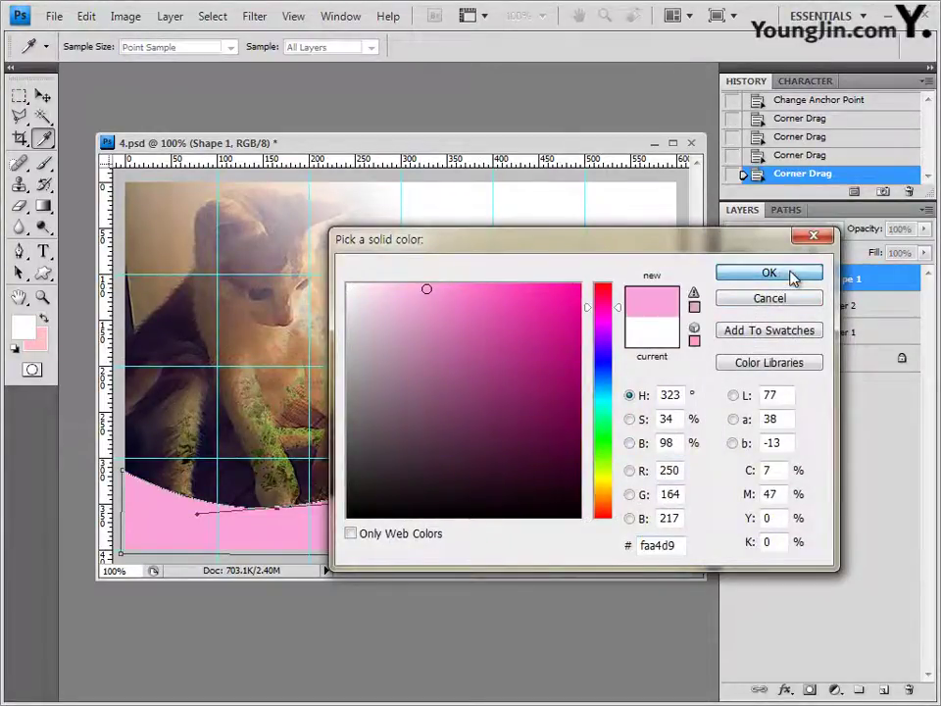
left_click(769, 273)
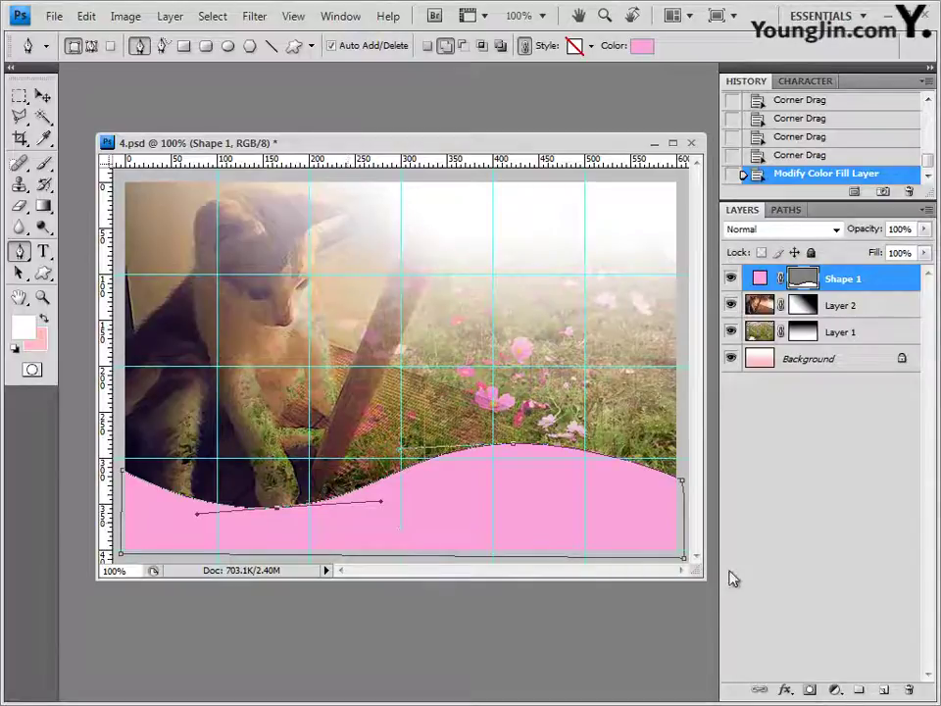
Duplicate the Shape 1 layer.
left_click(852, 309)
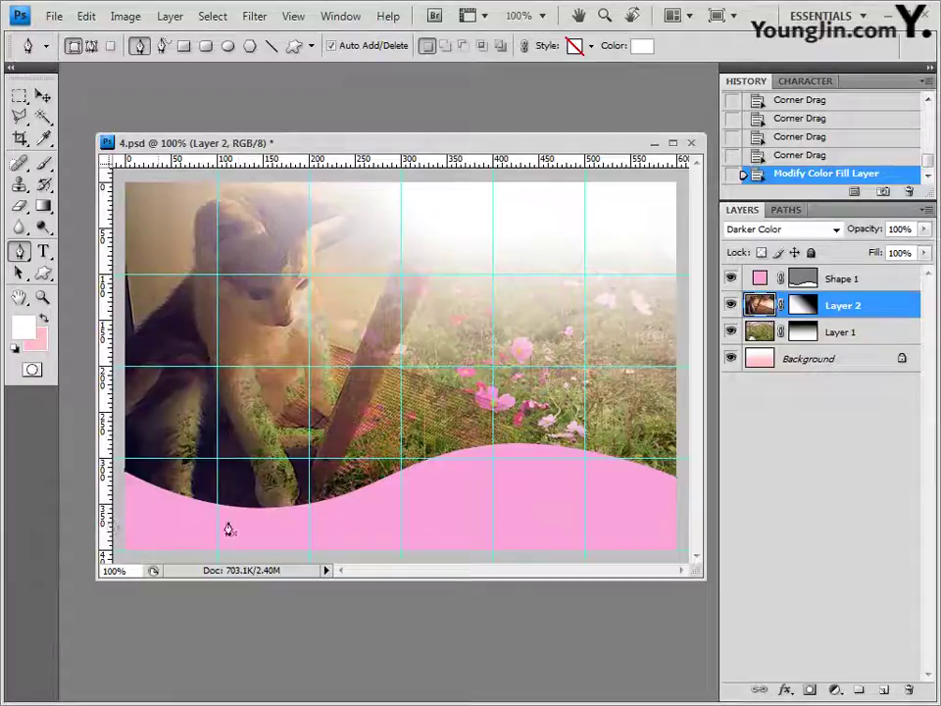
left_click(821, 282)
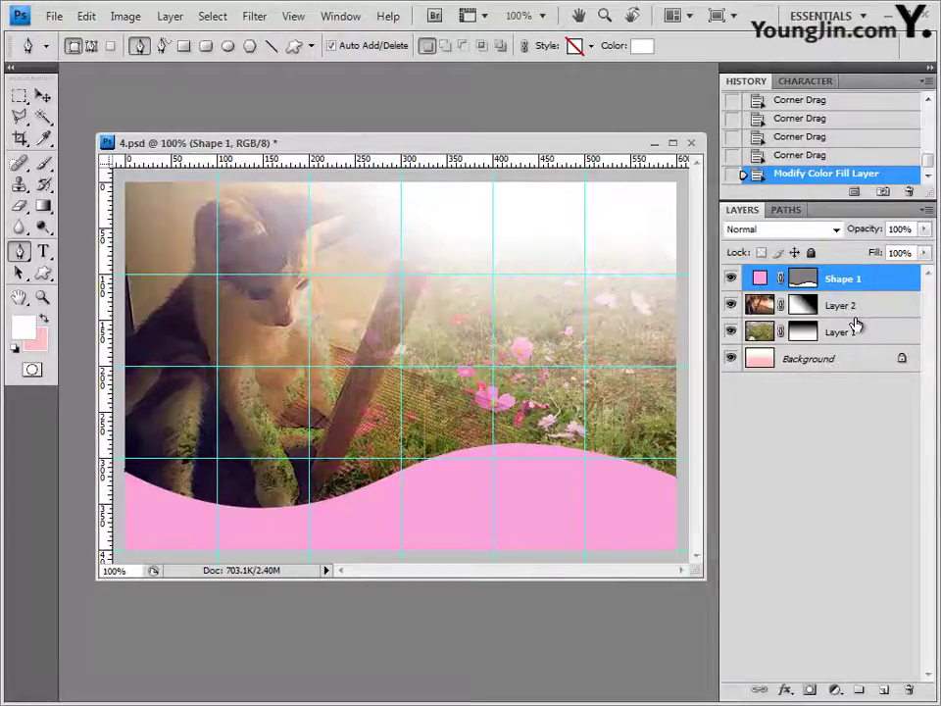
key("ctrl+j")
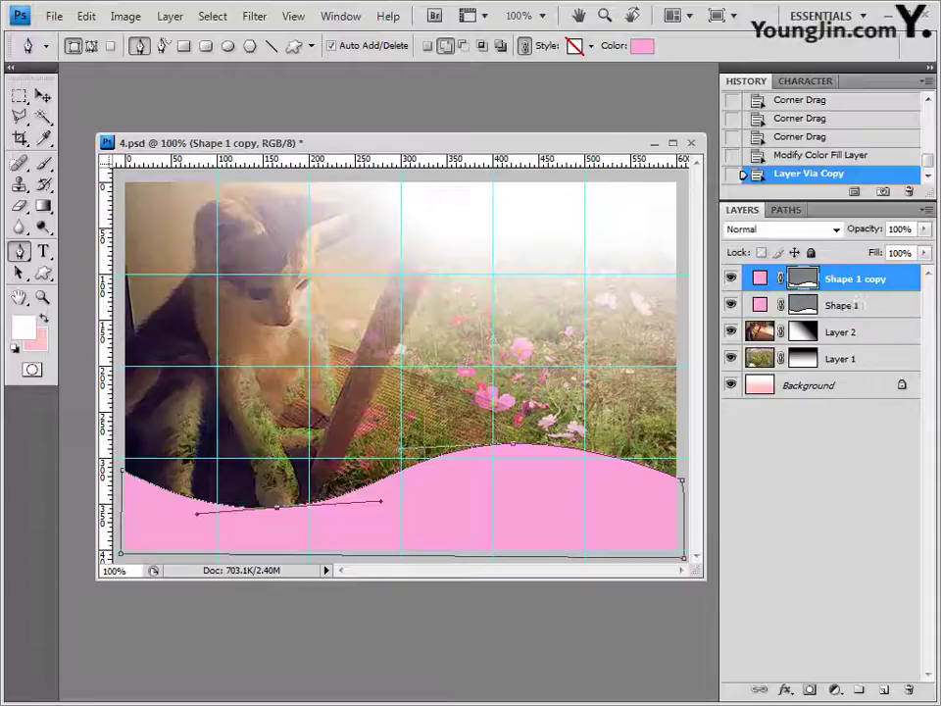
Free-transform the original Shape 1 wave: rotate it 5.6°, raise it above the copy, and scale it to about 101.7% width and 112.9% height.
left_click(43, 97)
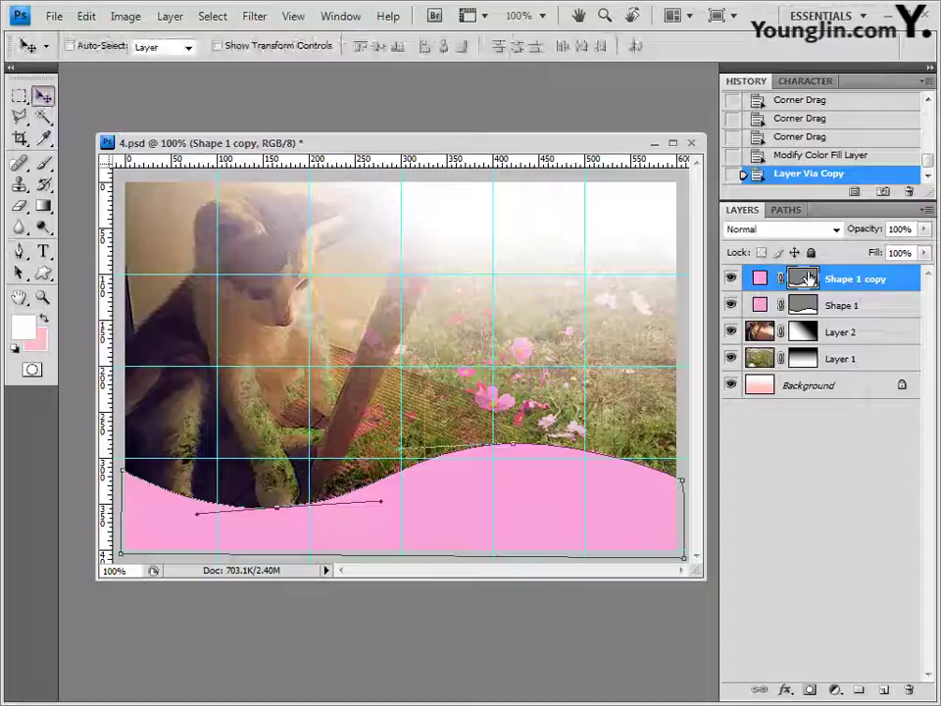
left_click(850, 307)
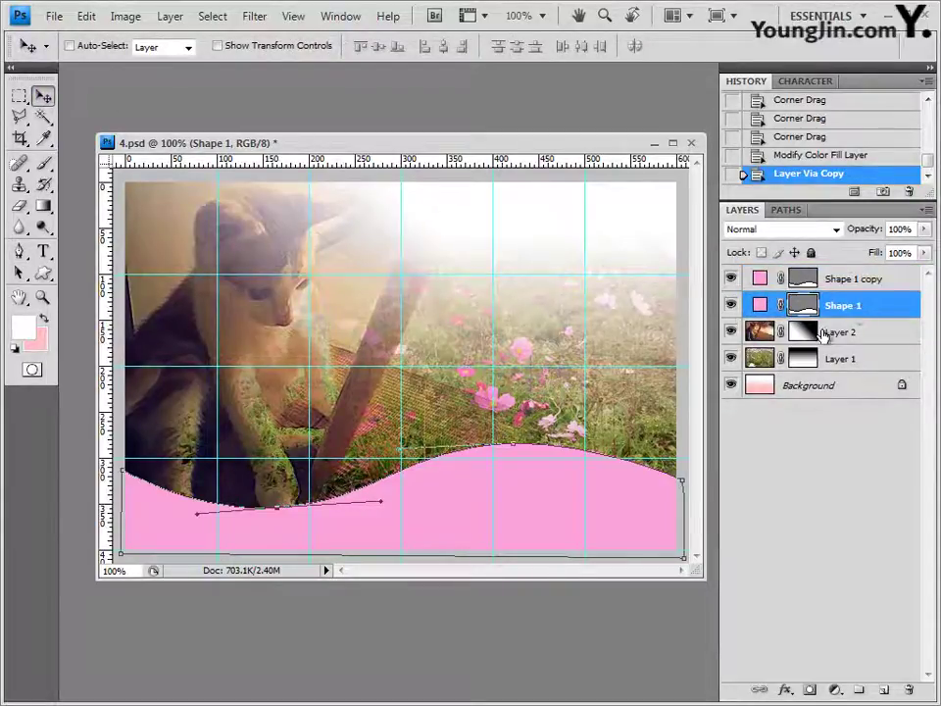
key("ctrl+t")
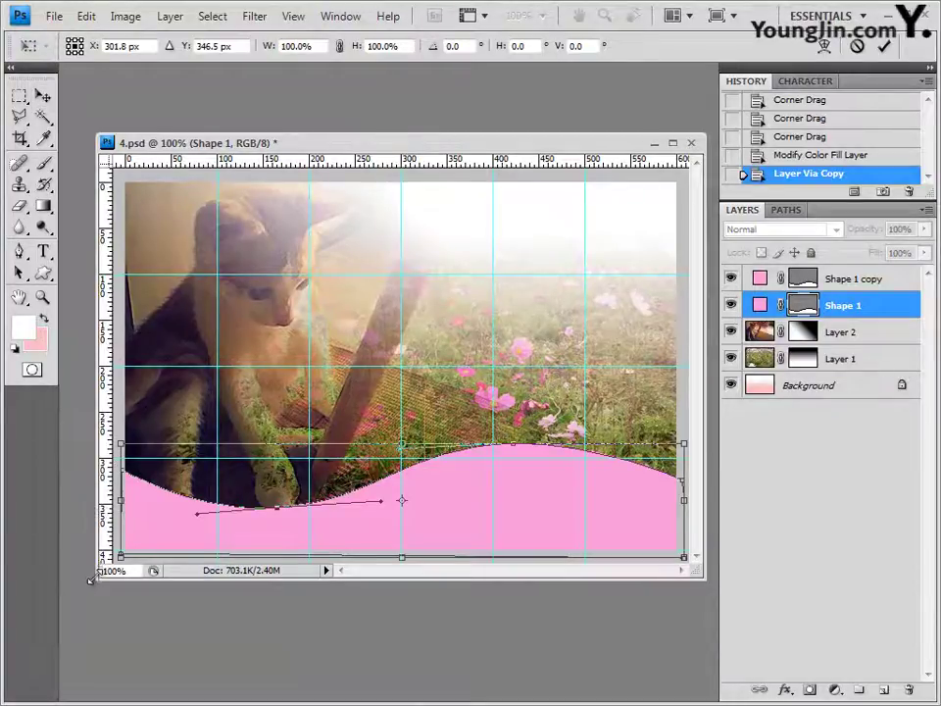
left_click_drag(97, 578, 61, 611)
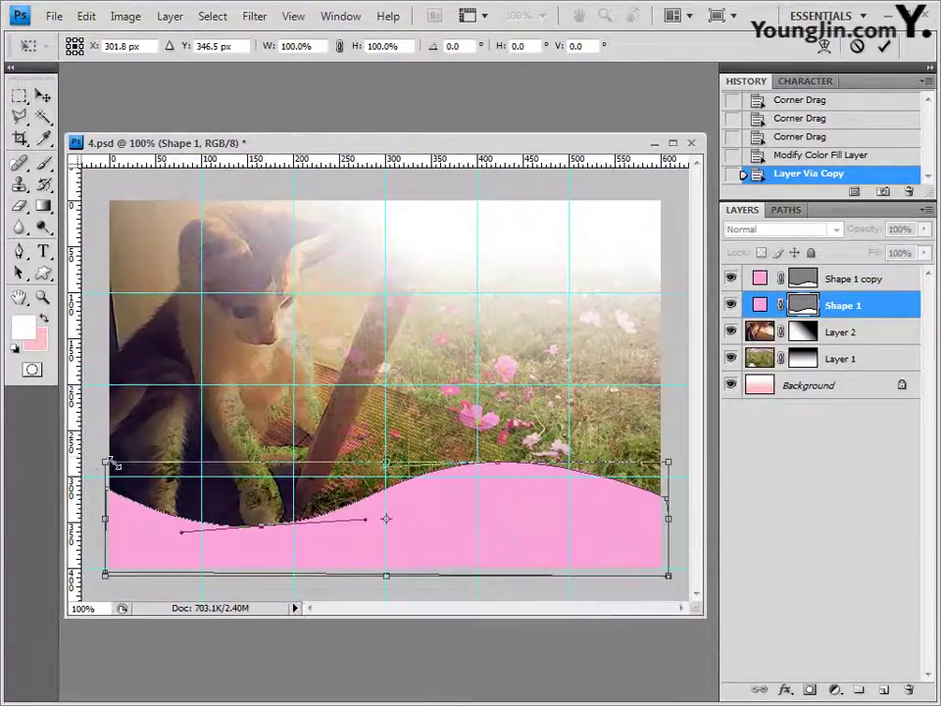
left_click_drag(92, 479, 91, 447)
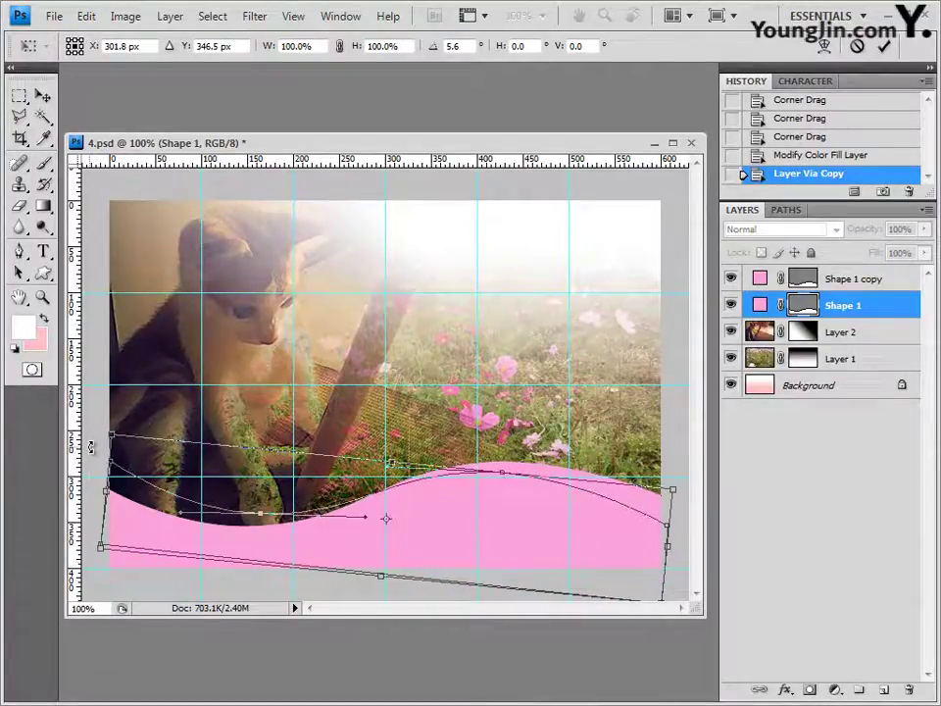
left_click_drag(510, 529, 509, 506)
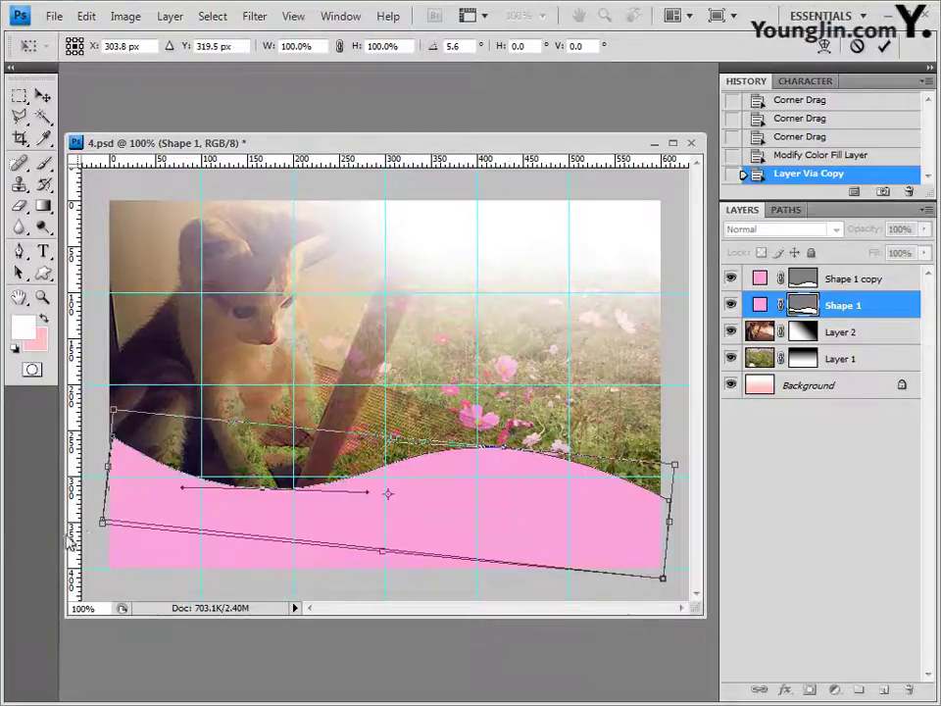
left_click_drag(102, 522, 93, 531)
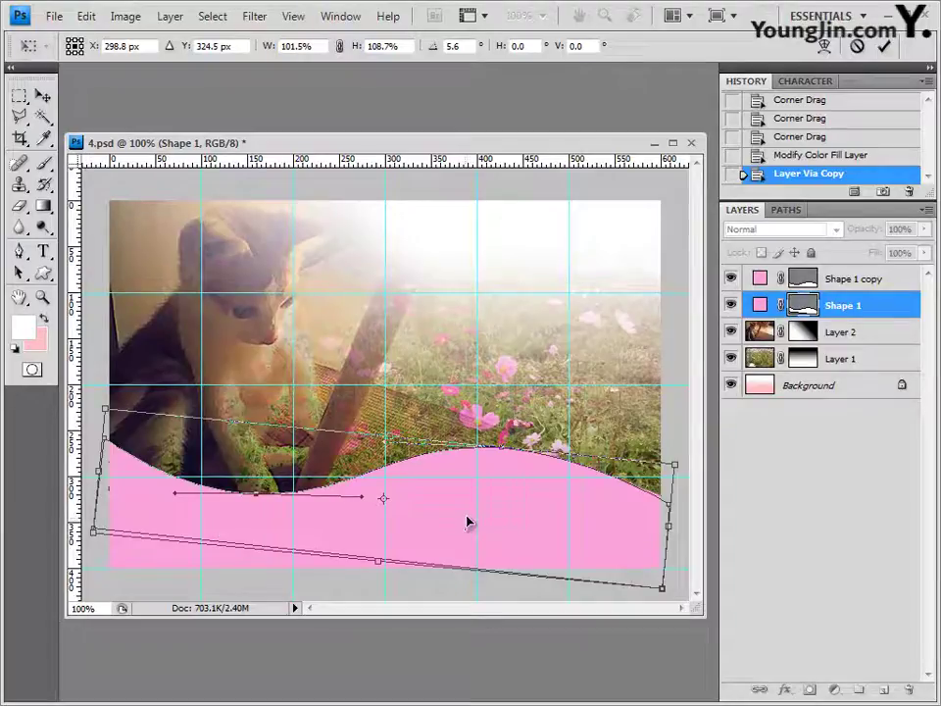
left_click_drag(684, 460, 682, 457)
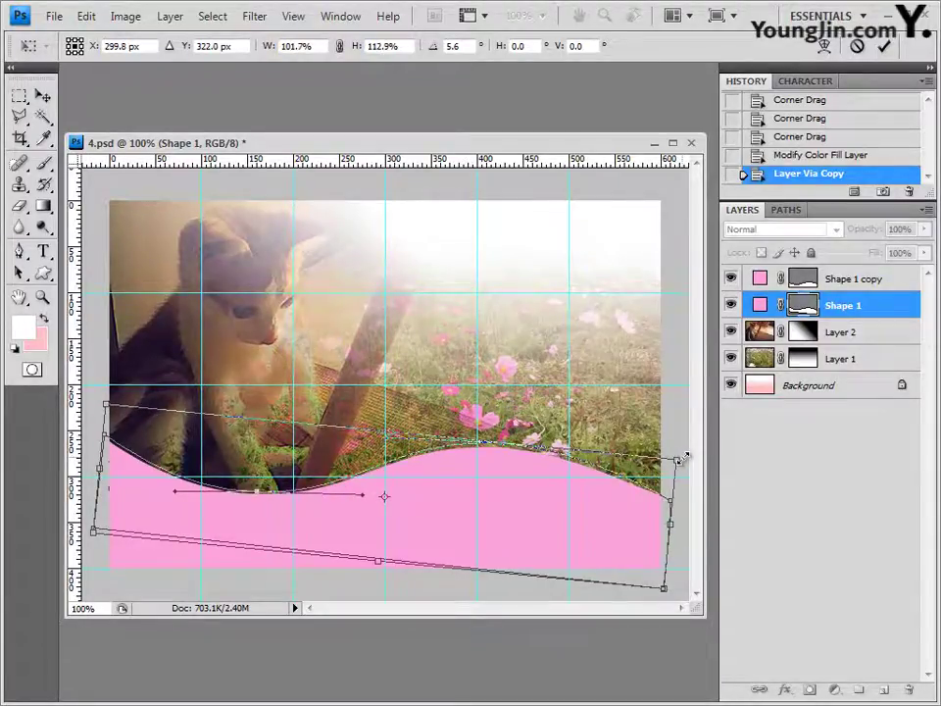
key("Return")
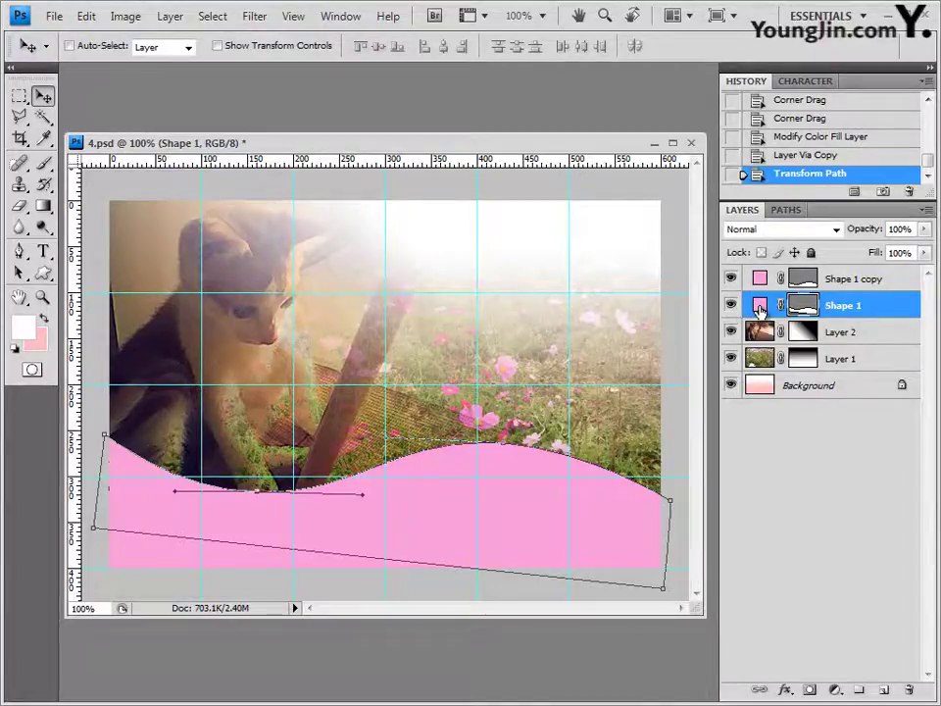
Change the Shape 1 layer's fill color to #ffcfed.
double_click(759, 310)
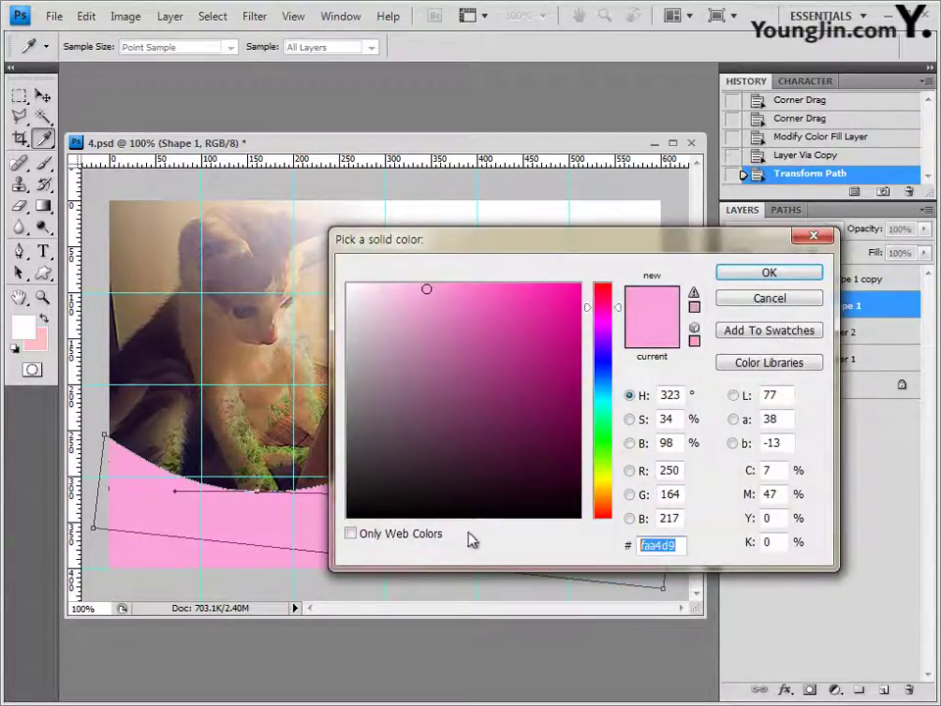
type("ffcf")
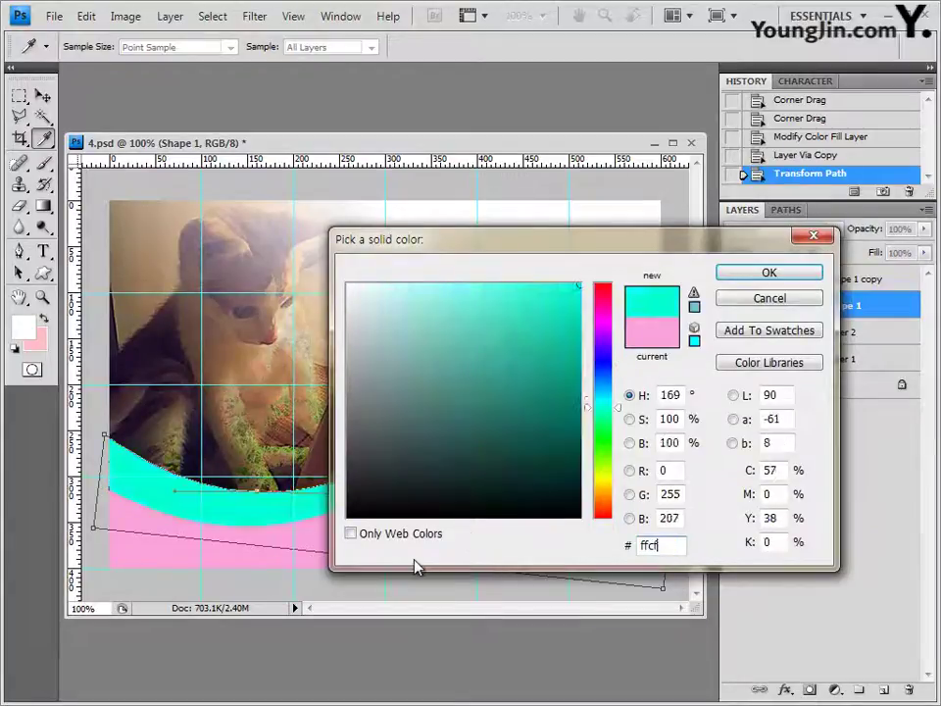
type("ed")
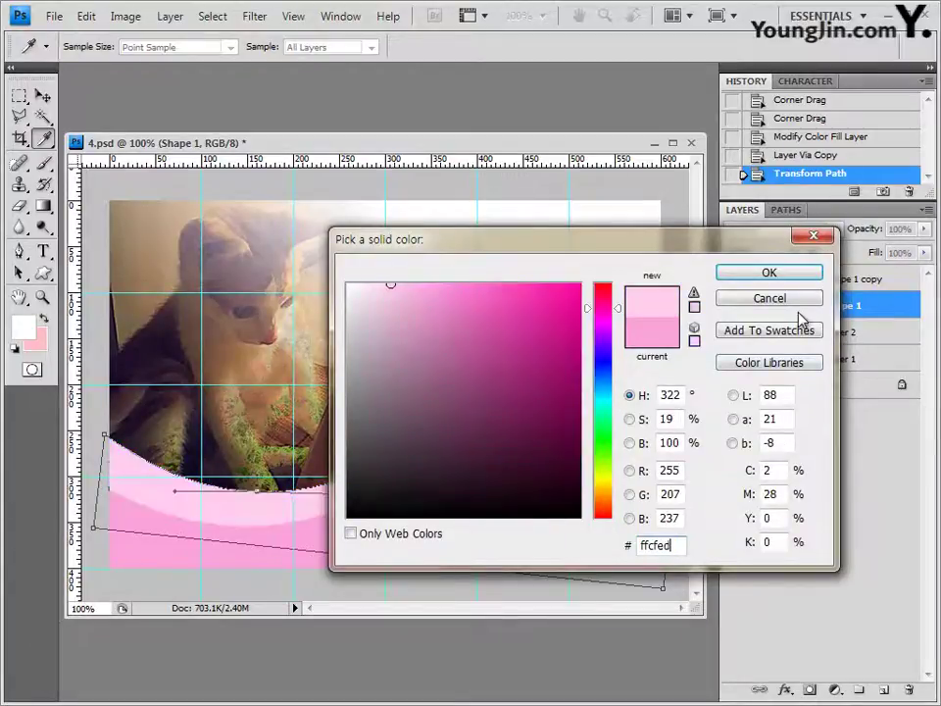
left_click(769, 273)
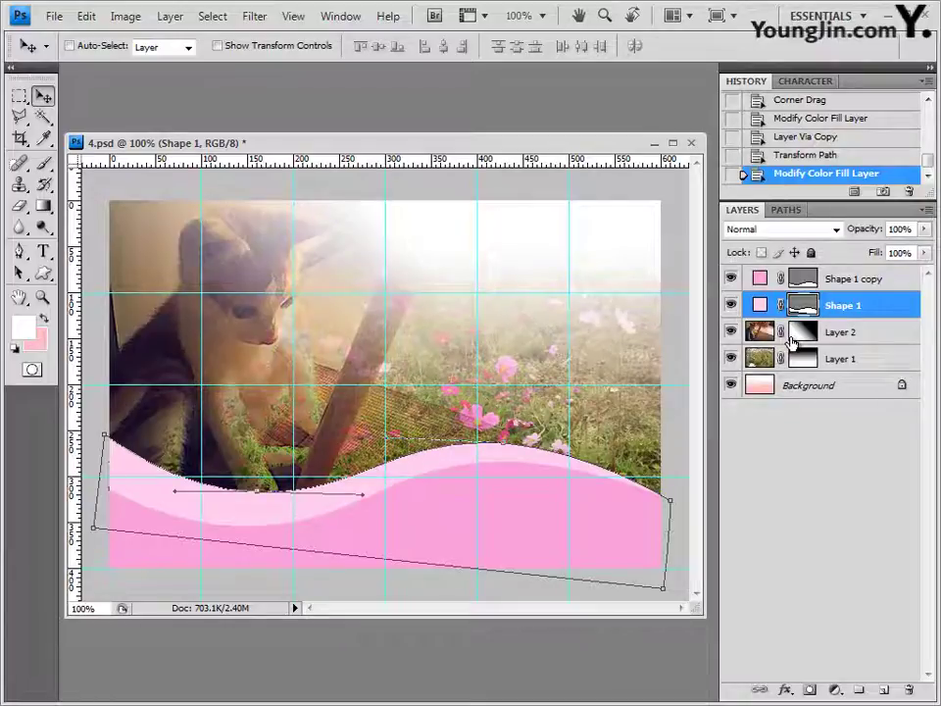
Add an Inner Shadow effect to Shape 1 with 75% opacity and a 120° angle, slightly increasing its distance and size.
left_click(785, 690)
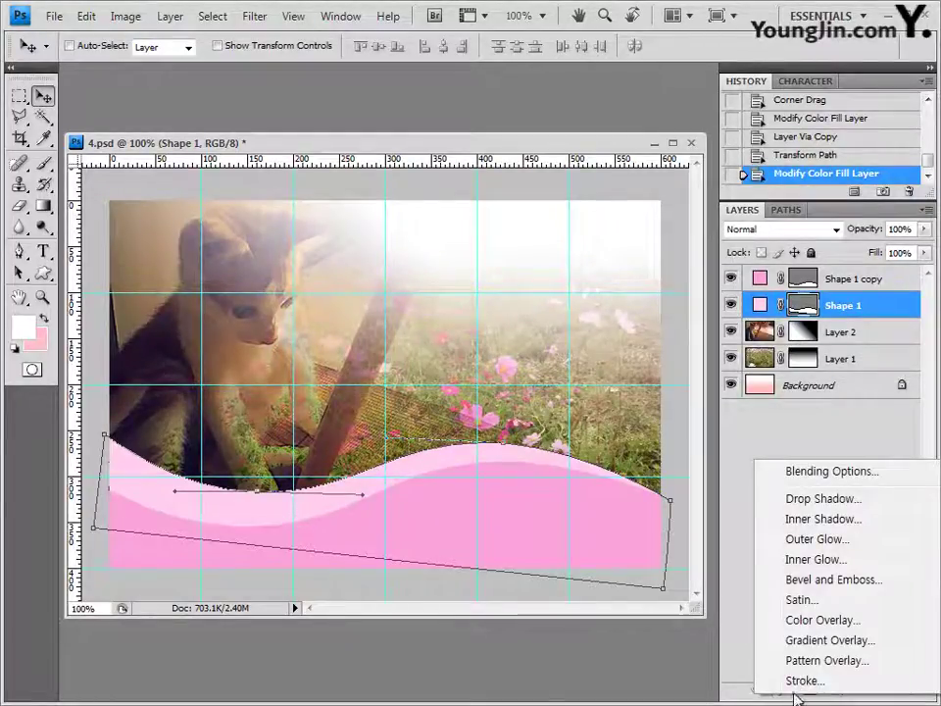
left_click(829, 520)
left_click_drag(309, 184, 475, 228)
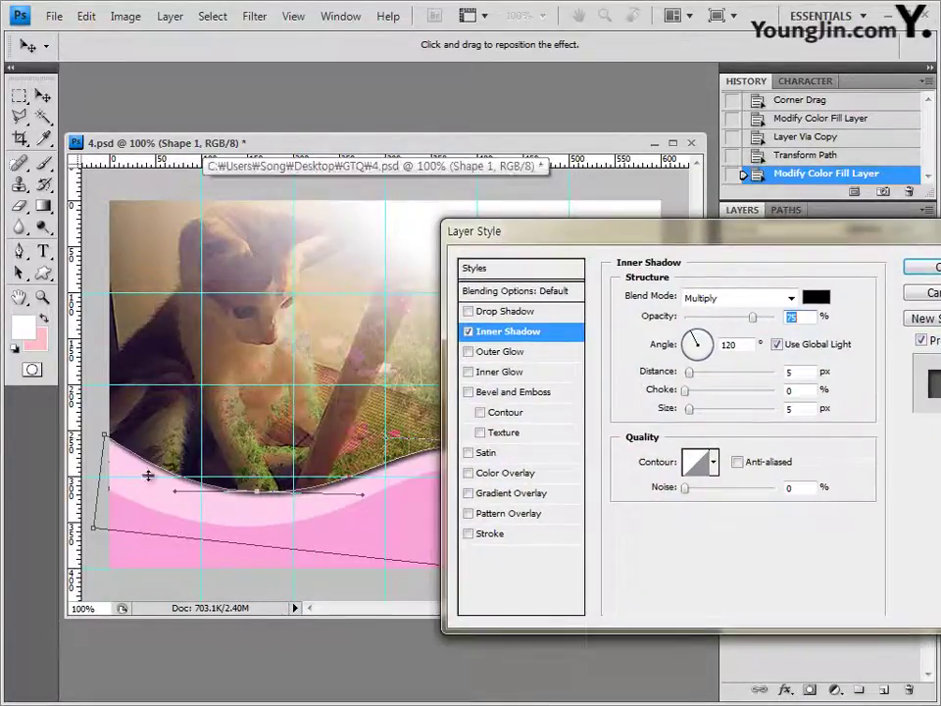
left_click_drag(750, 233, 719, 201)
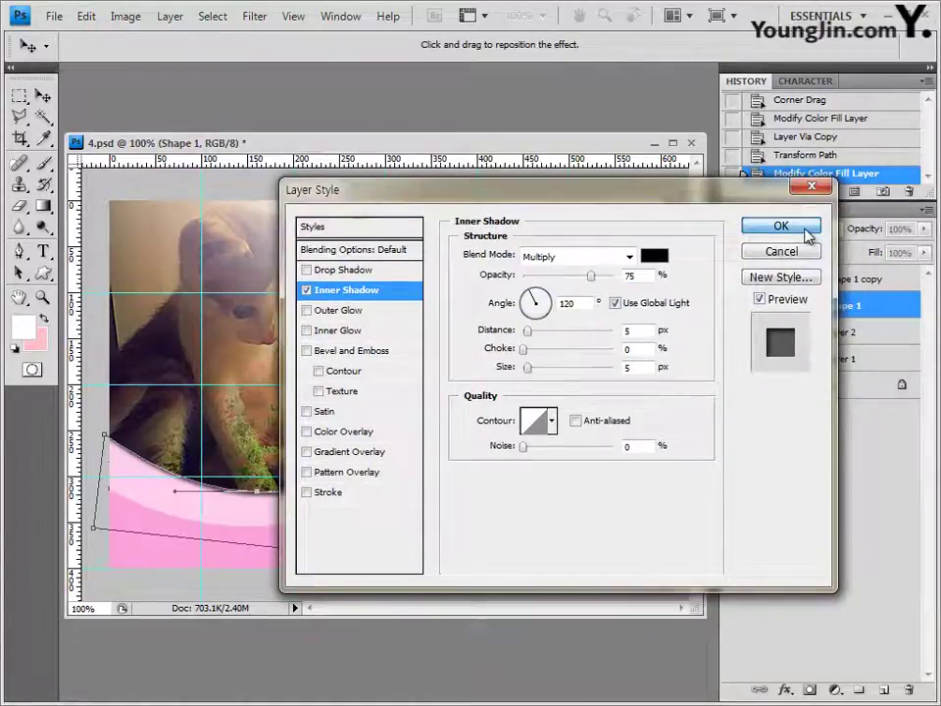
left_click_drag(588, 189, 699, 197)
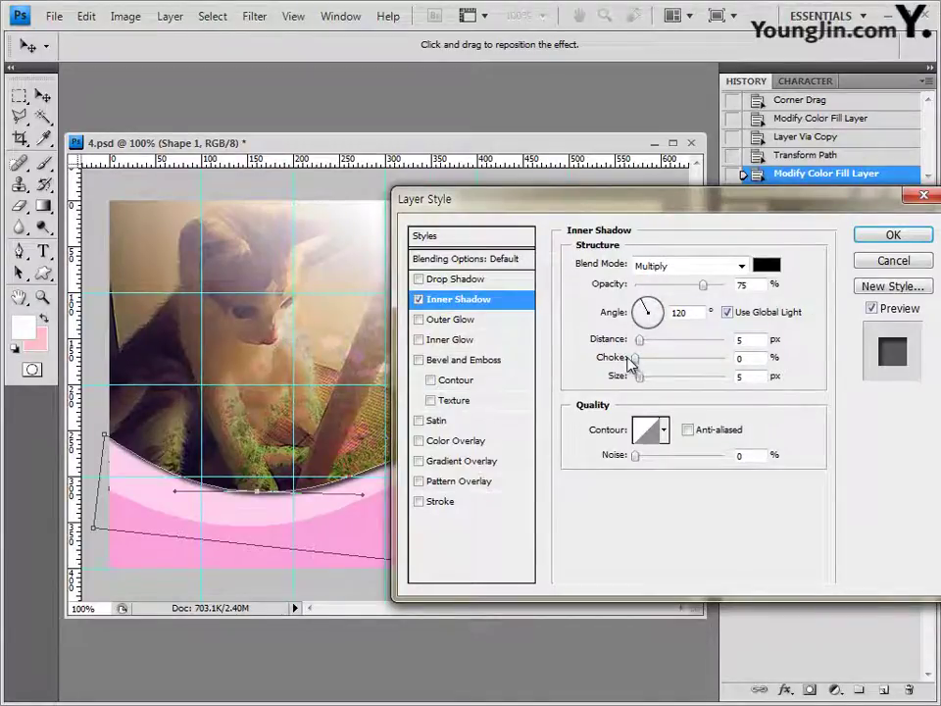
left_click_drag(641, 349, 641, 383)
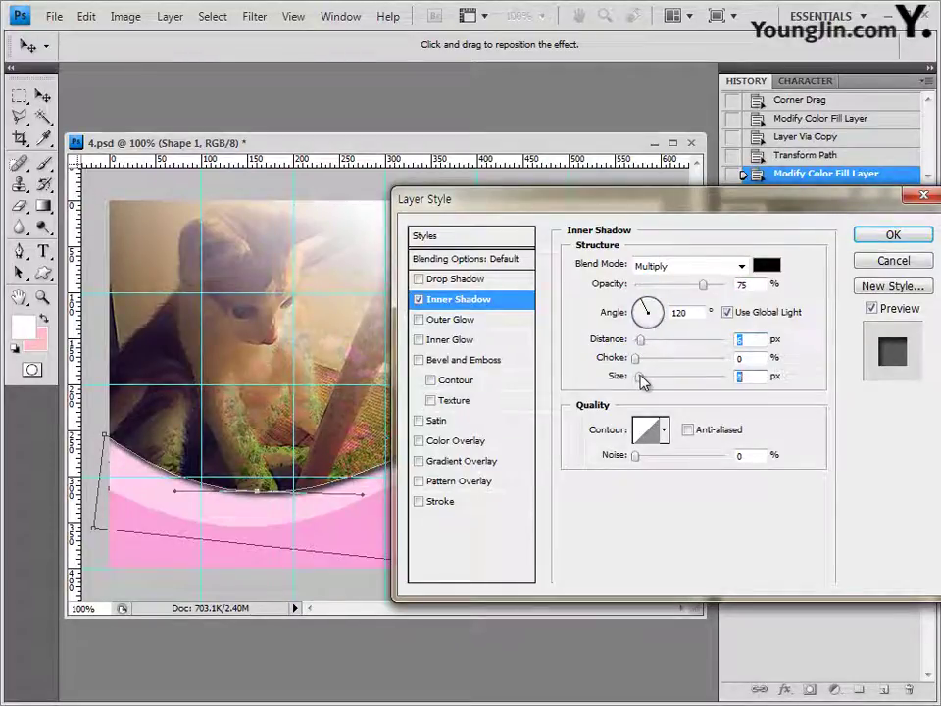
left_click(891, 235)
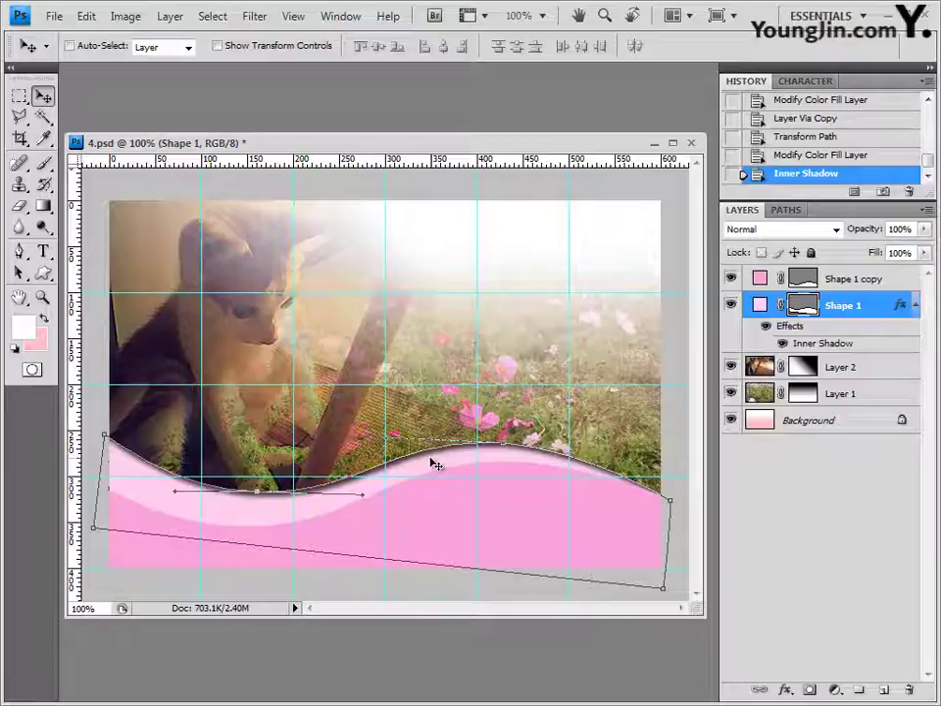
Create a new 50 x 50 pixel RGB document at 72 pixels/inch with a white background.
left_click(61, 17)
left_click(70, 37)
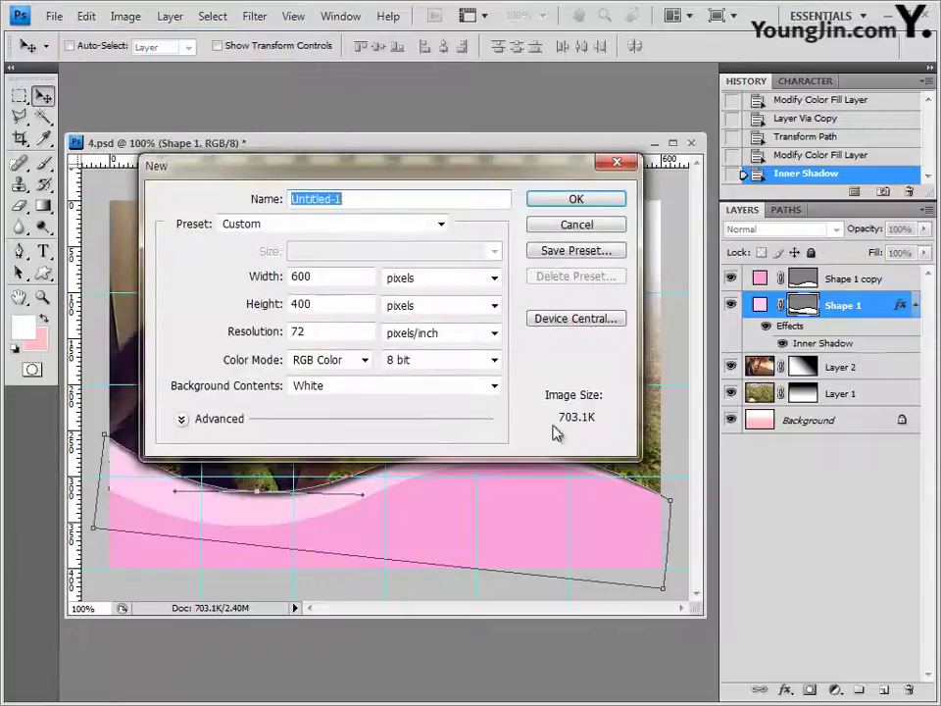
key("Tab")
type("50")
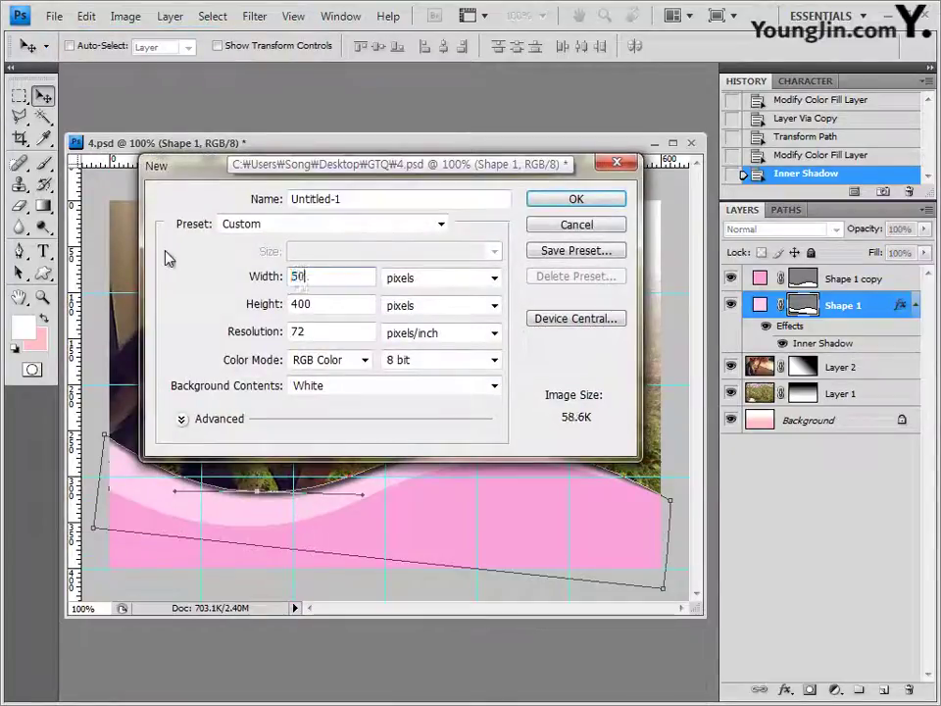
key("Tab")
type("50")
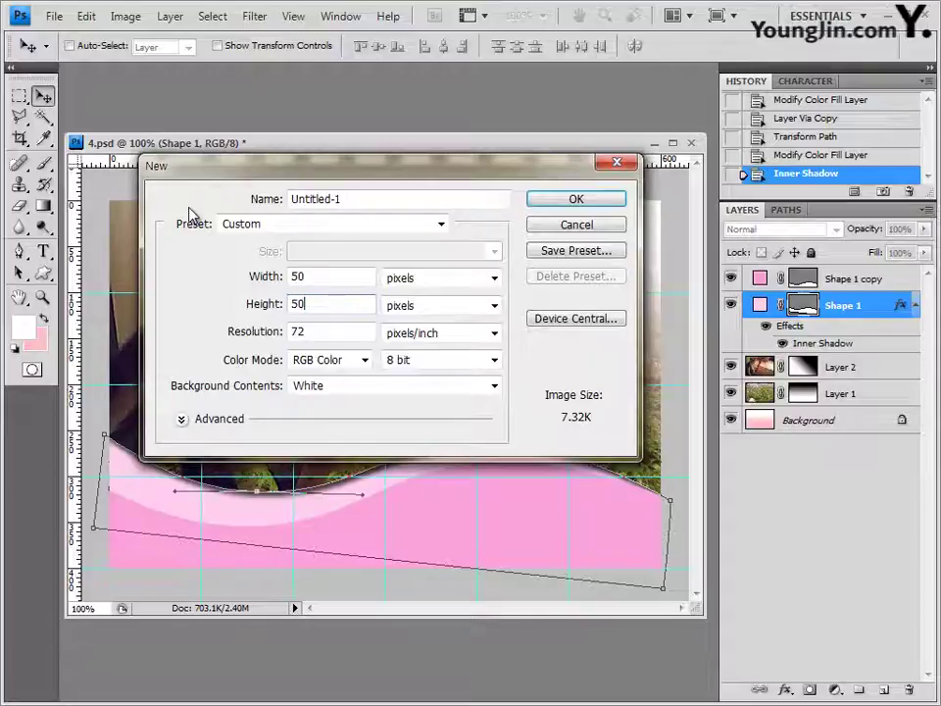
left_click(391, 386)
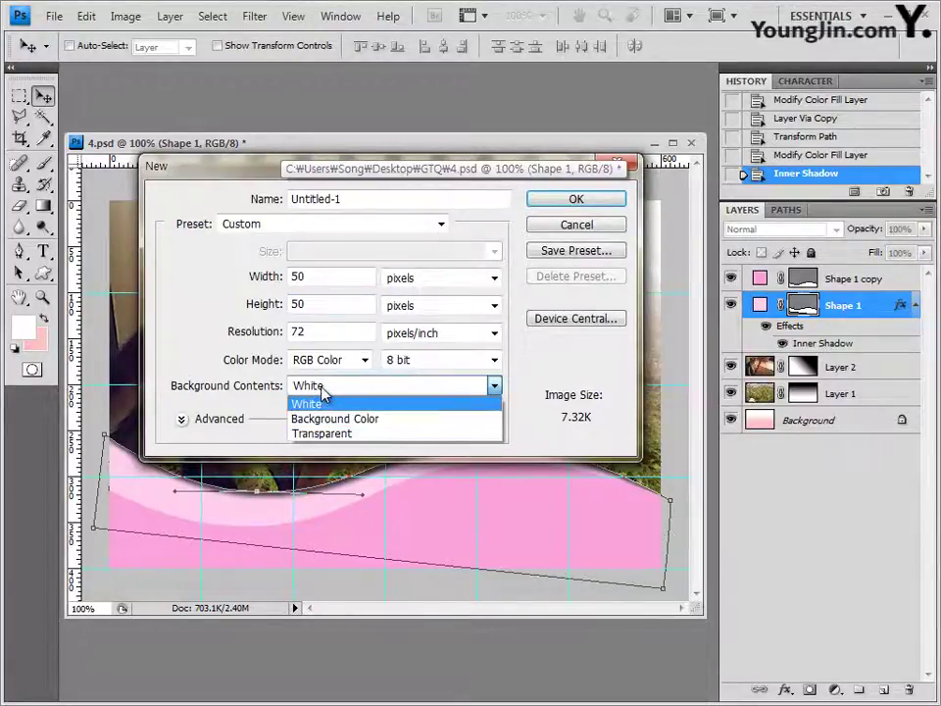
left_click(319, 403)
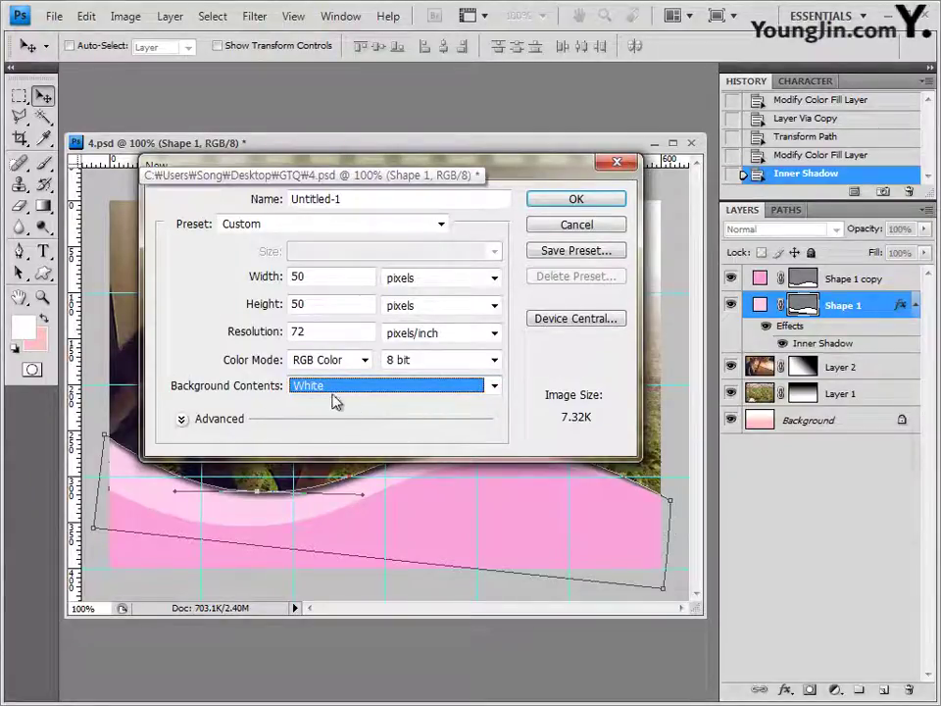
left_click(592, 201)
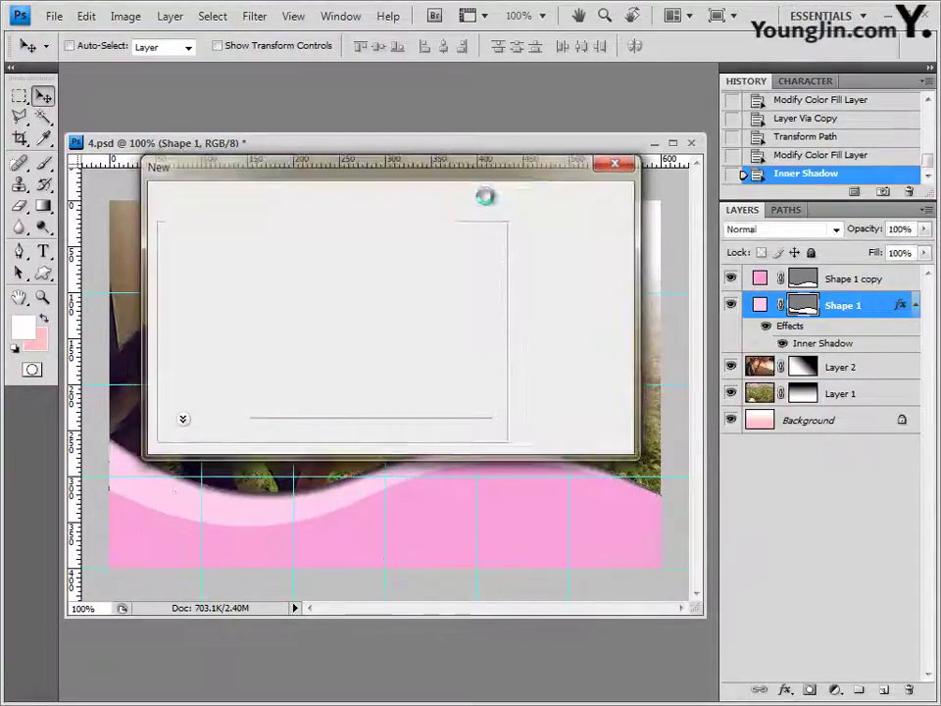
Magnify the new document to 400% and shrink its window so it floats over the 4.psd image.
left_click_drag(374, 162, 300, 117)
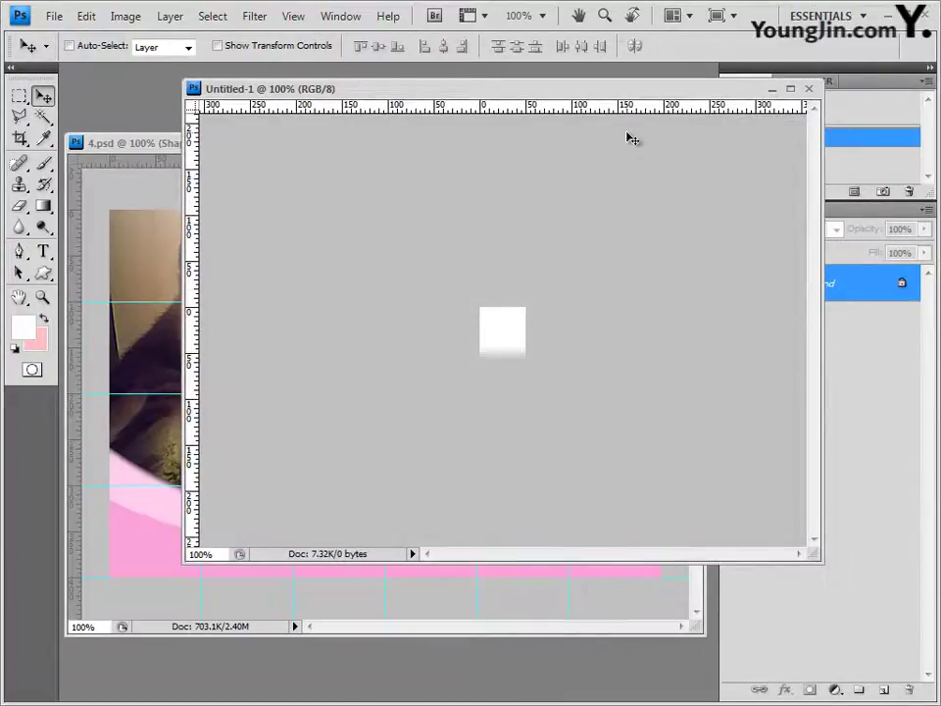
key("ctrl+plus")
key("ctrl+plus")
key("ctrl+plus")
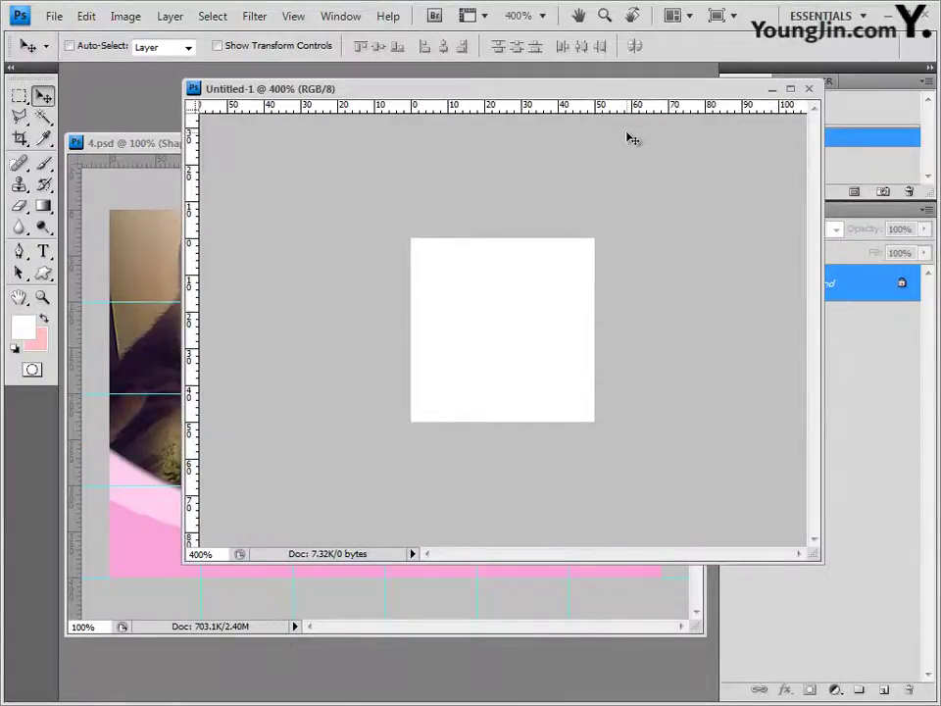
left_click_drag(584, 106, 519, 162)
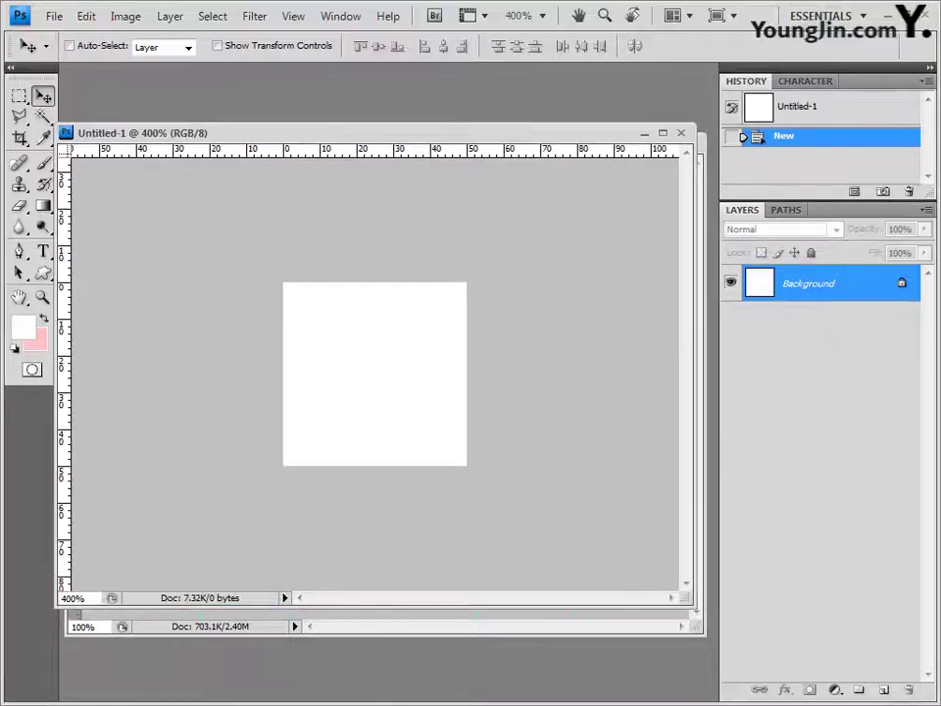
left_click_drag(691, 600, 336, 467)
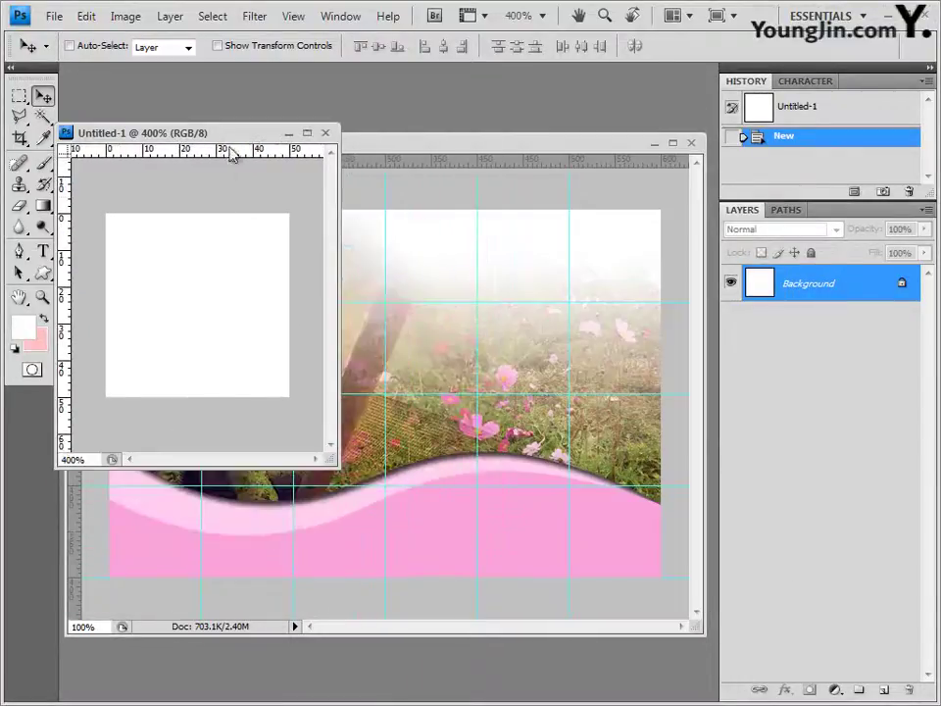
left_click_drag(241, 135, 452, 127)
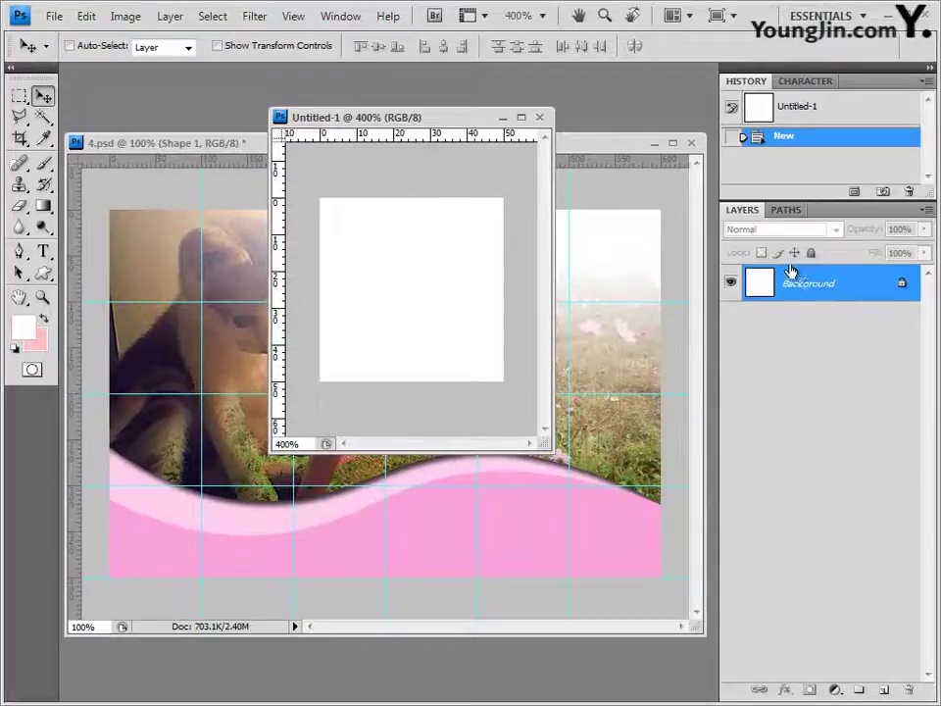
Add a new layer to the 50 x 50 document and set the Custom Shape tool to fill pixels.
left_click(885, 690)
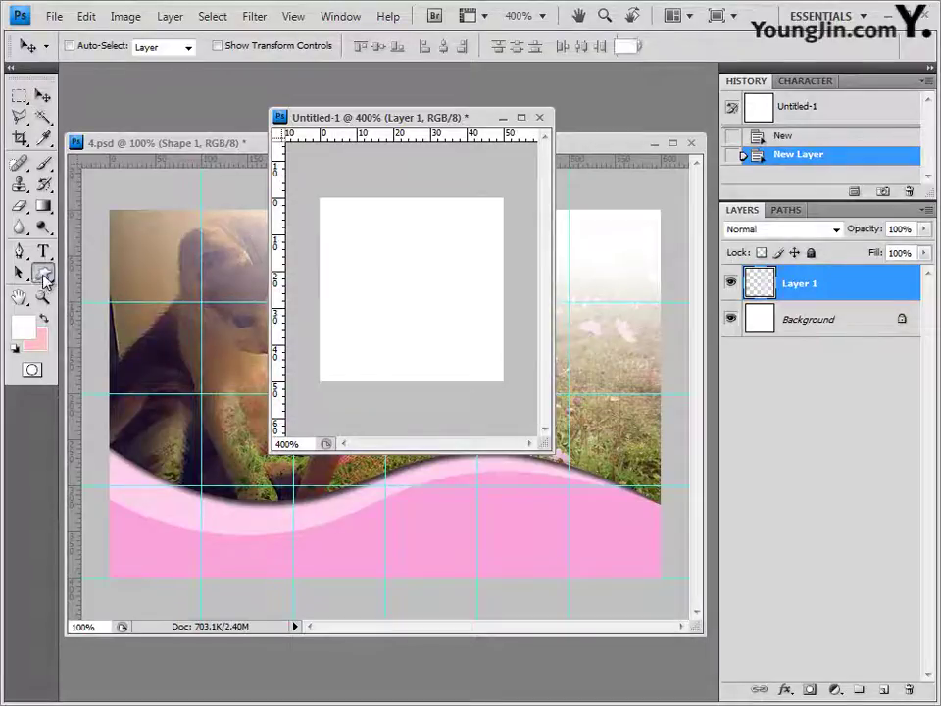
left_click(43, 273)
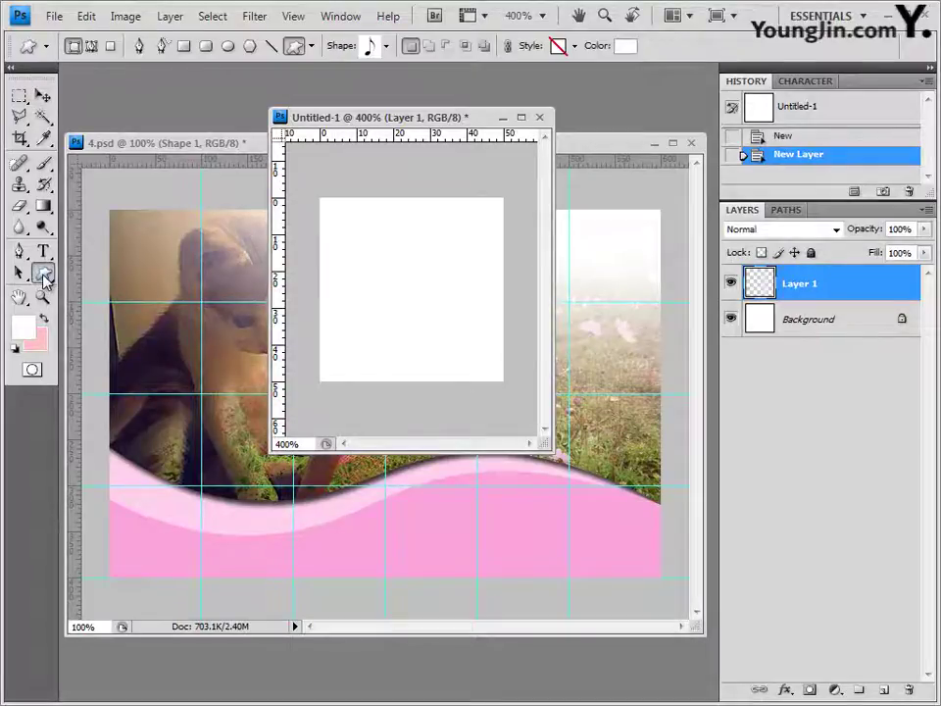
left_click(93, 21)
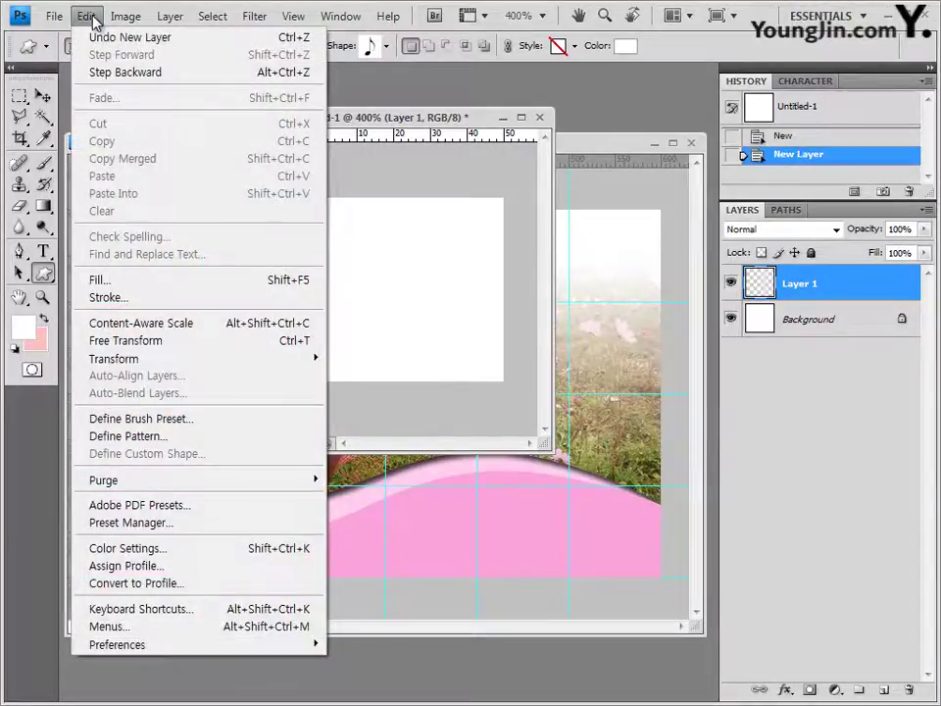
left_click(94, 17)
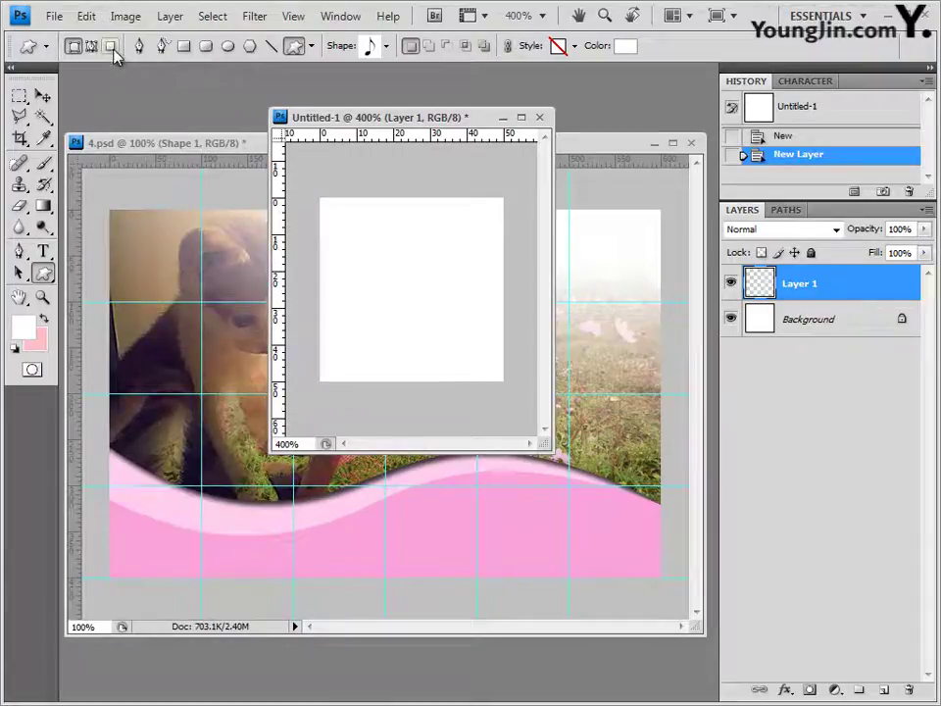
left_click(112, 47)
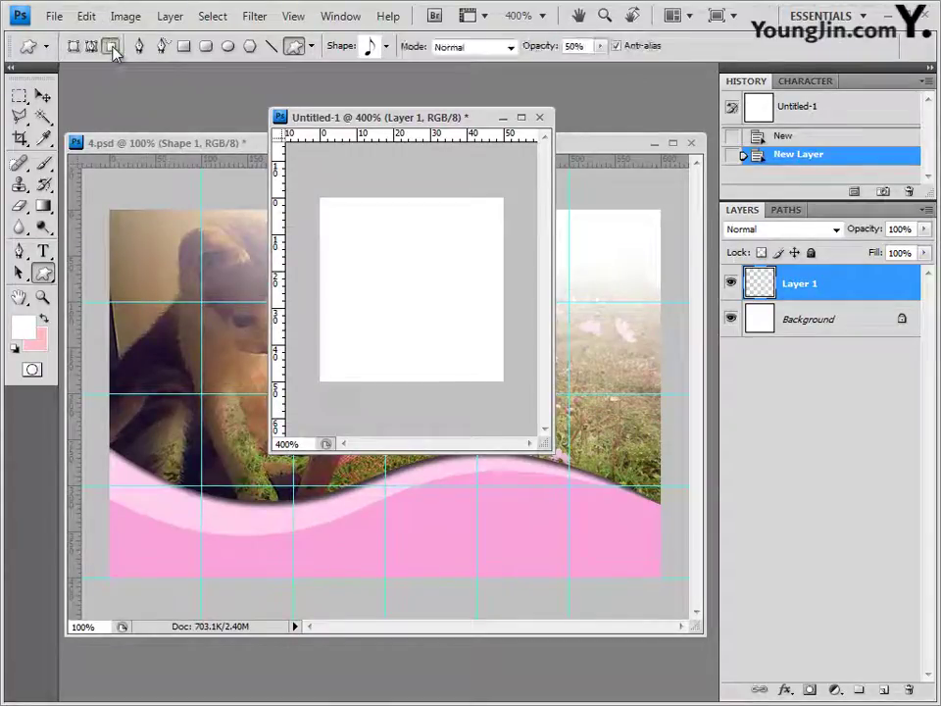
Replace the current custom shapes with the Animals set and choose the Dog Print shape.
left_click(386, 46)
left_click(475, 78)
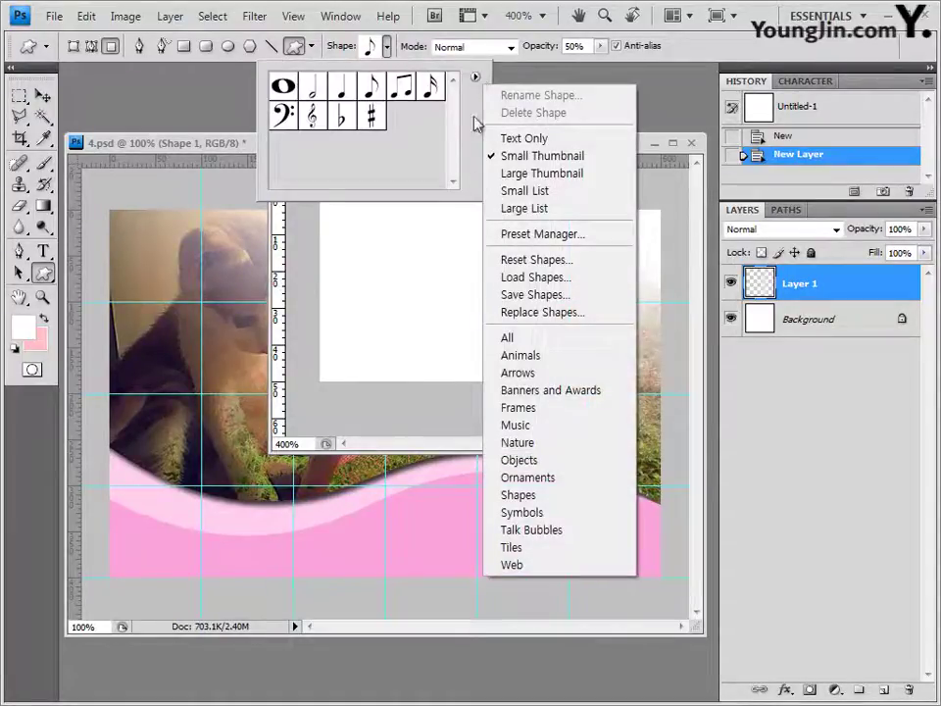
left_click(535, 356)
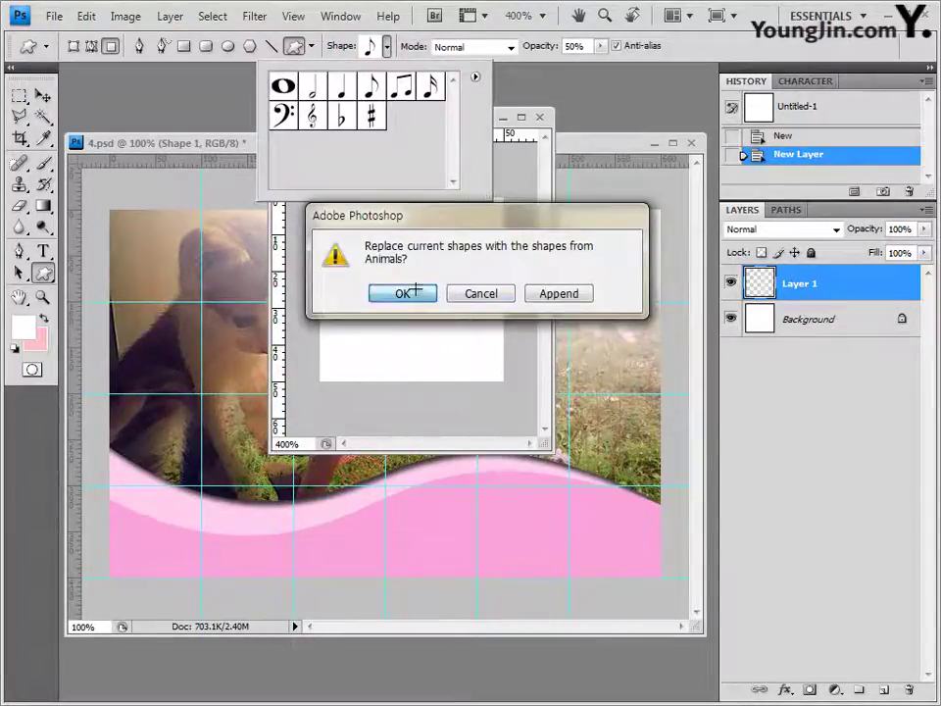
left_click(404, 293)
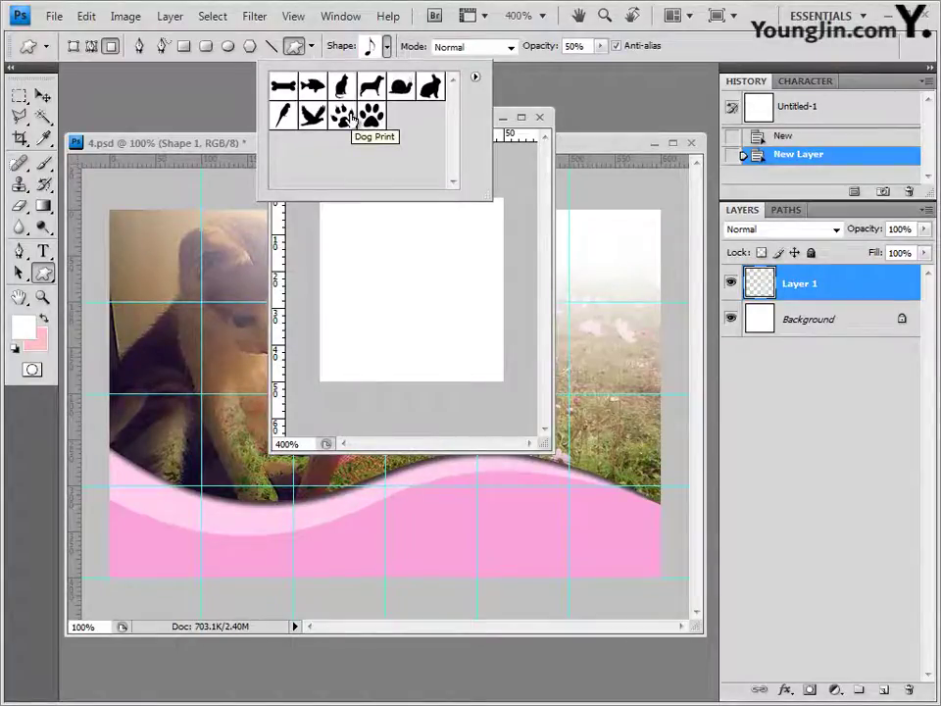
left_click(349, 116)
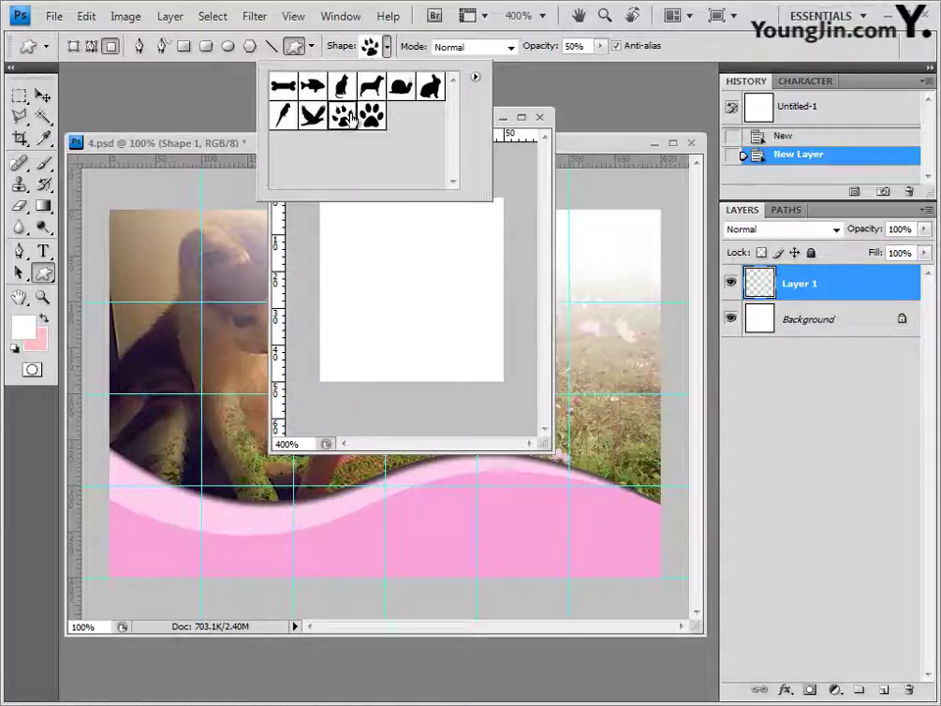
left_click(549, 186)
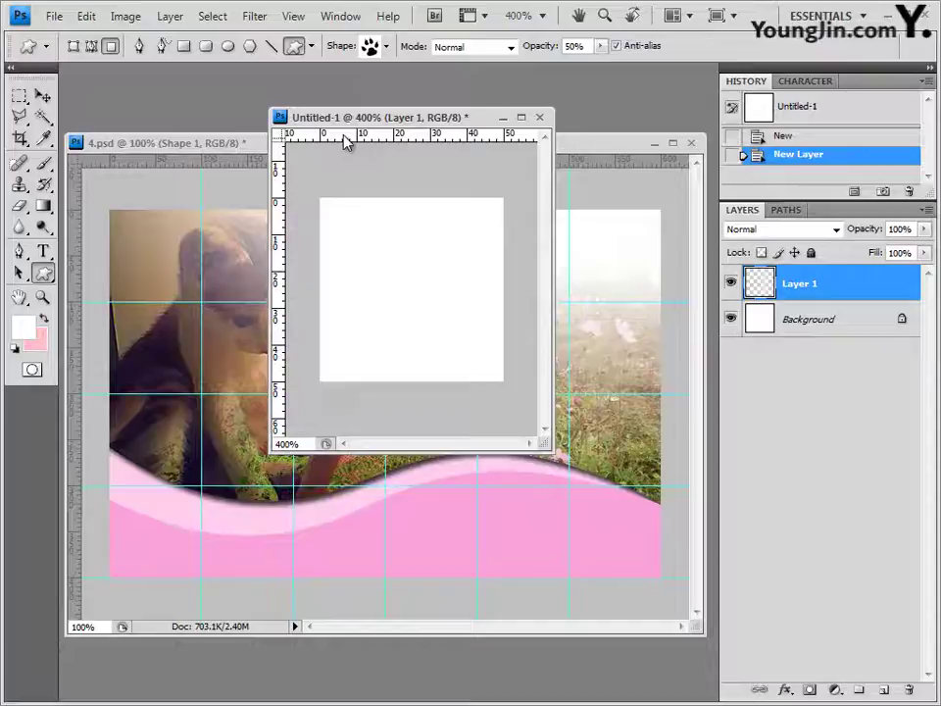
Hide the Background layer and make Layer 1 the active layer.
left_click(821, 324)
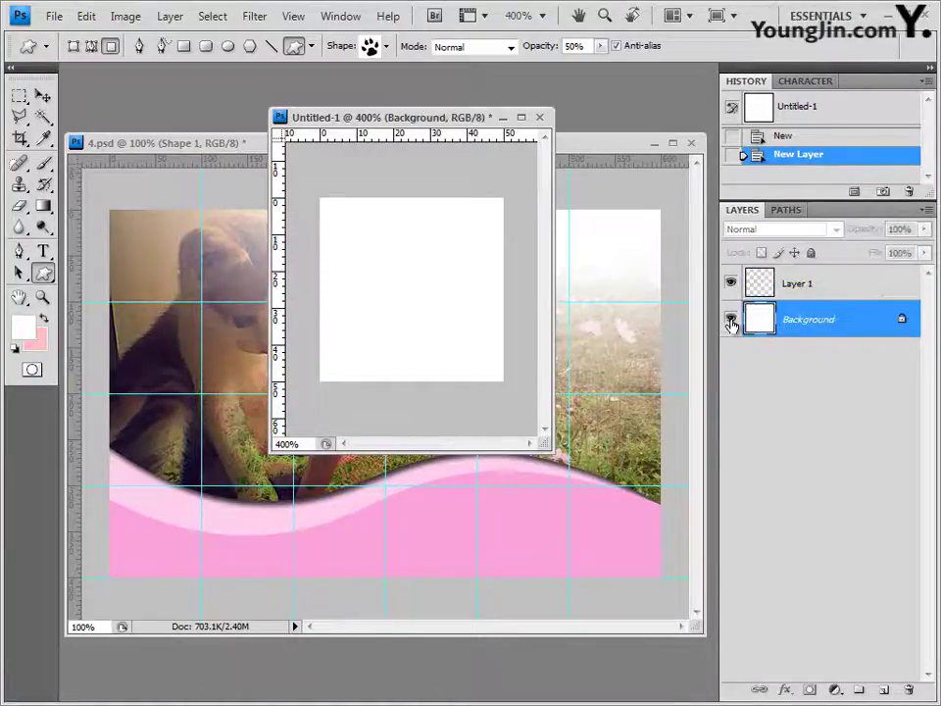
left_click(730, 321)
left_click(805, 294)
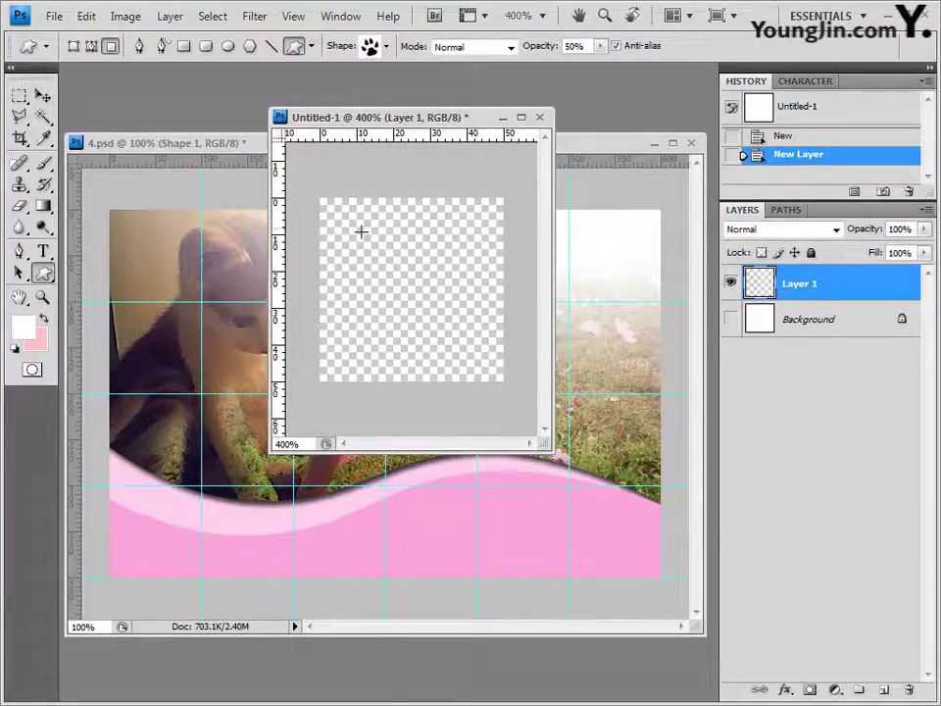
Undo a trial paw print, set the shape opacity to 100%, and draw a solid white paw print across most of the canvas.
left_click_drag(317, 193, 504, 380)
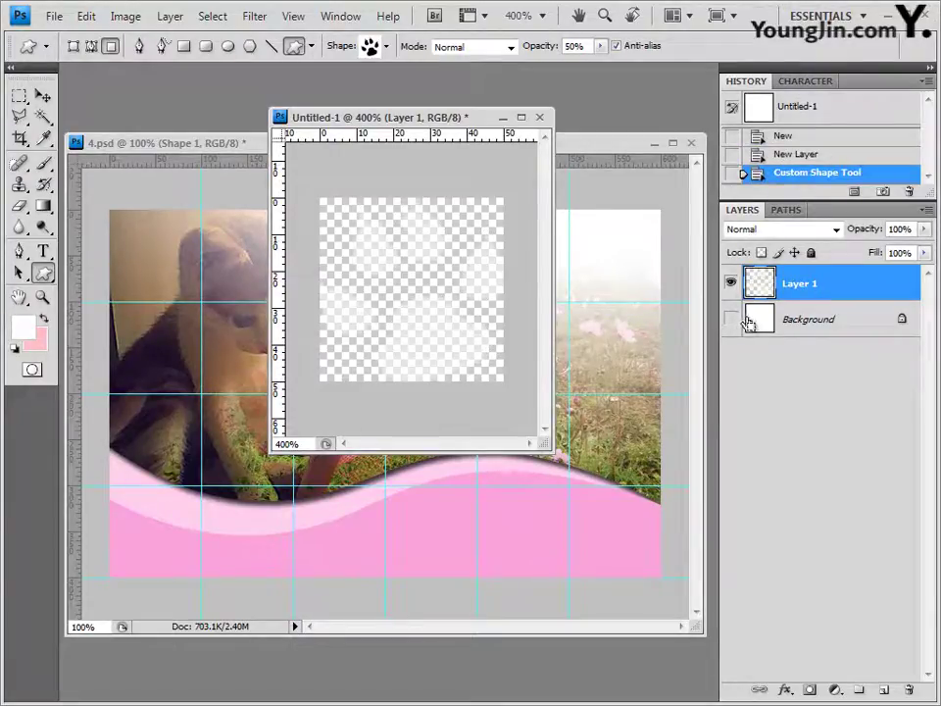
key("ctrl+z")
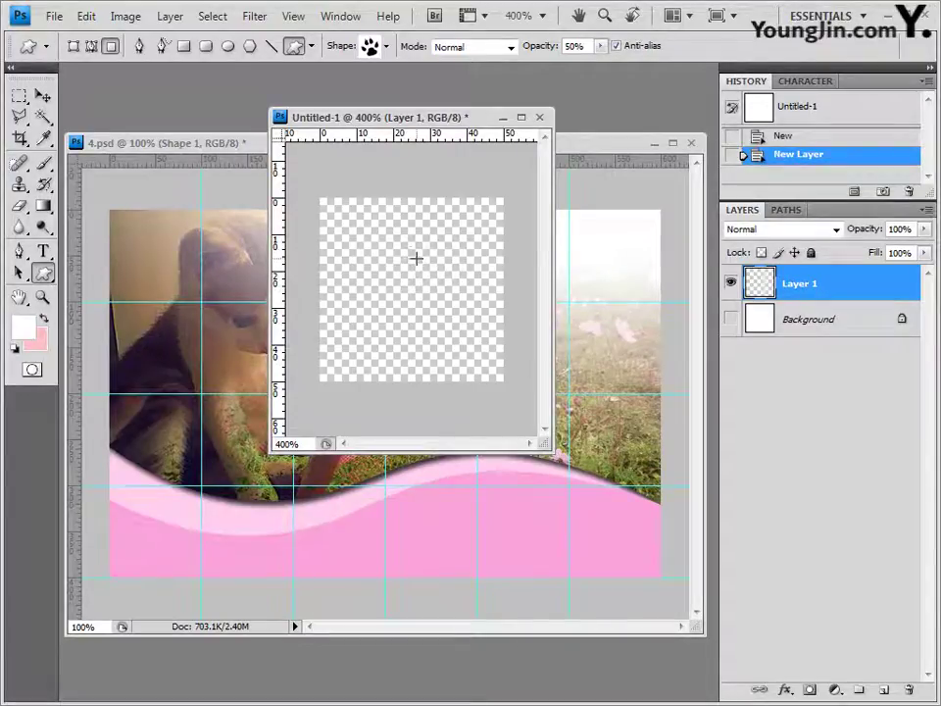
left_click(600, 47)
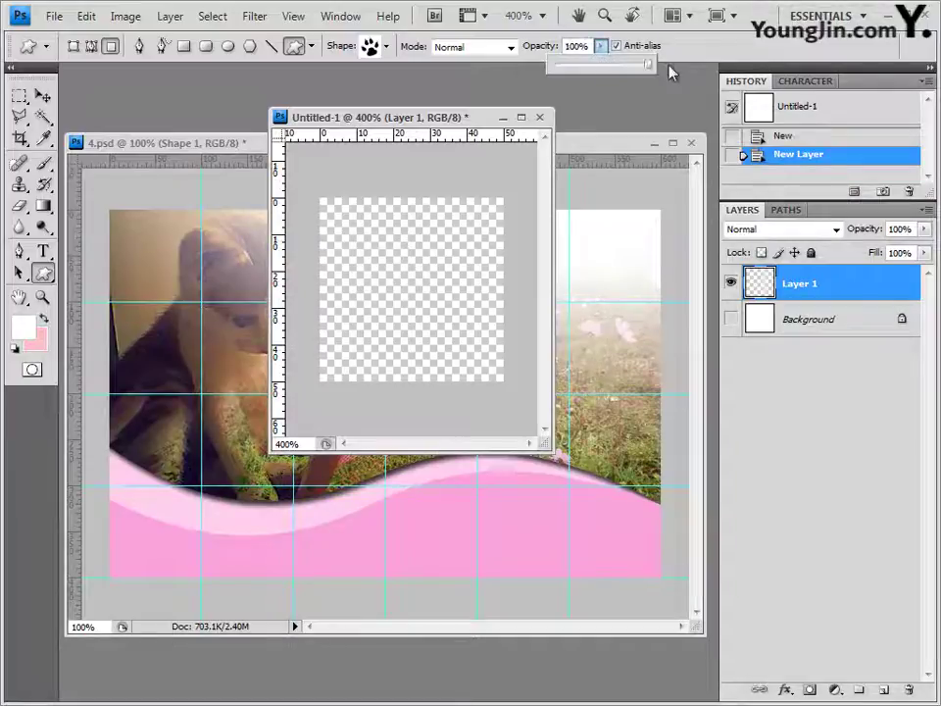
left_click(698, 52)
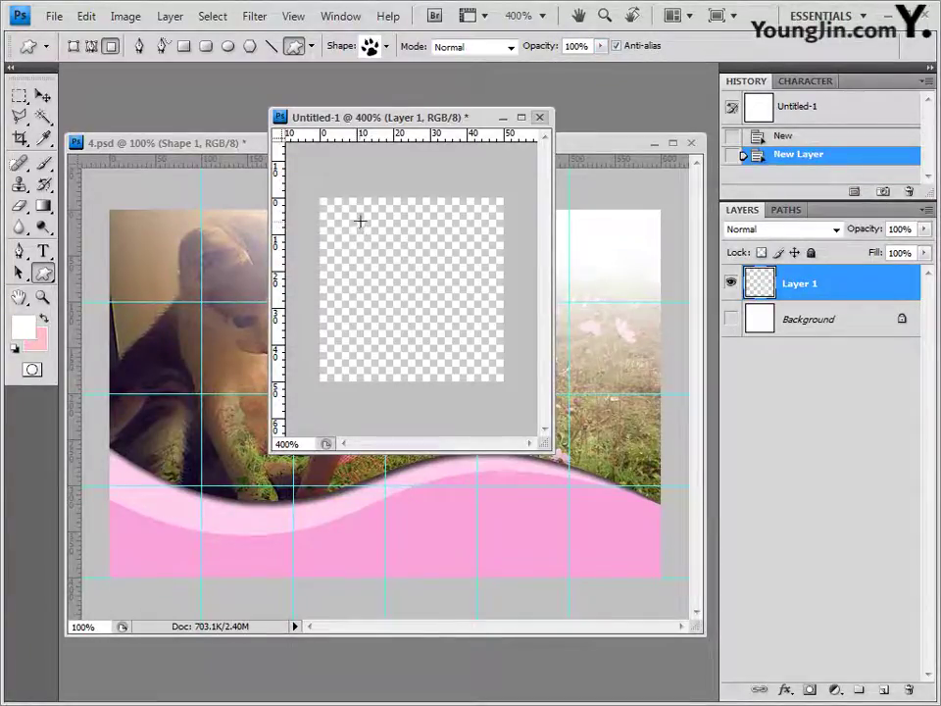
left_click_drag(353, 224, 476, 369)
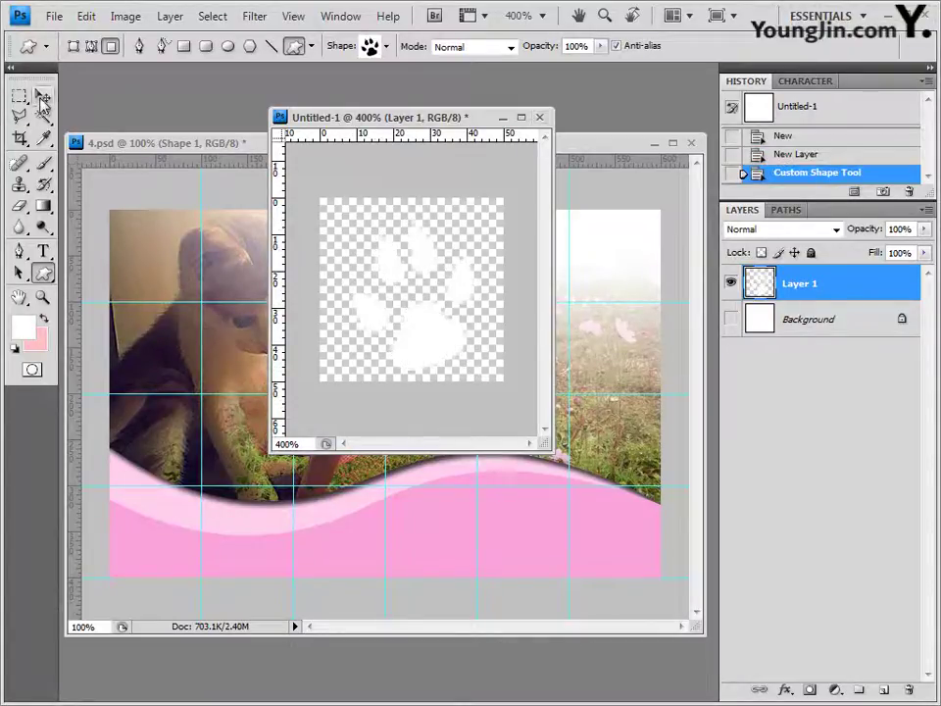
Center the paw print on the canvas and scale it to about 119.1% width and 109.8% height with Free Transform.
key("v")
left_click_drag(441, 294, 471, 321)
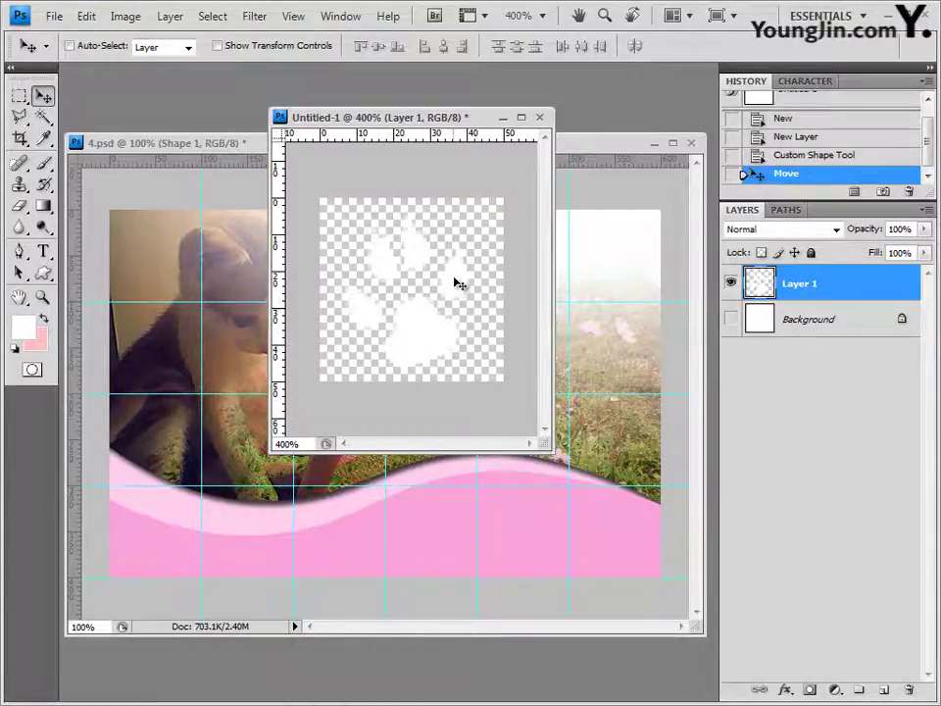
key("ctrl+t")
left_click_drag(472, 212, 483, 207)
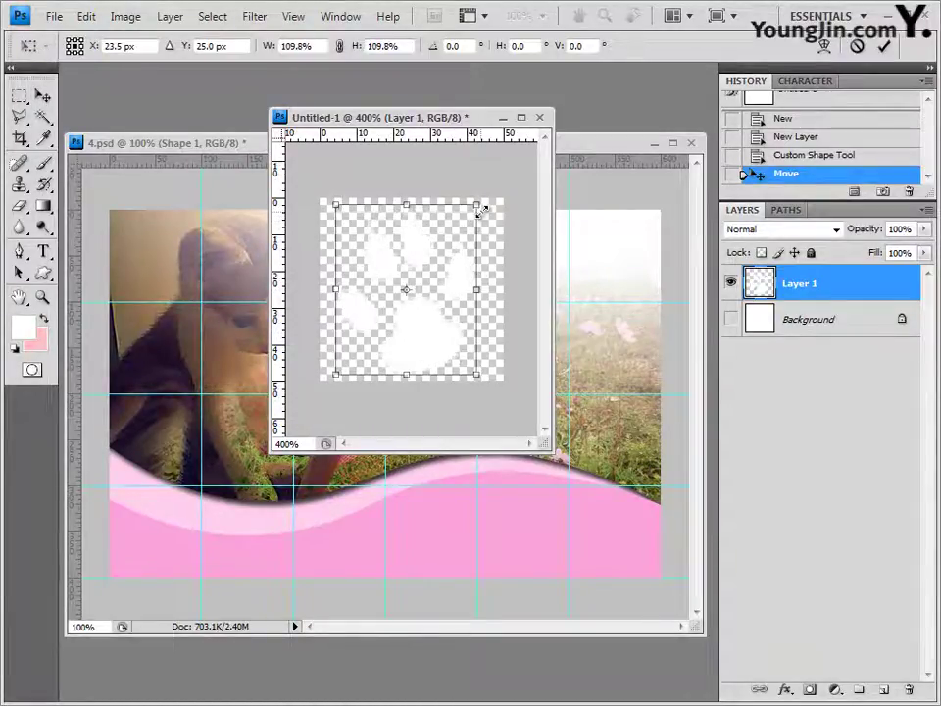
left_click_drag(477, 289, 491, 289)
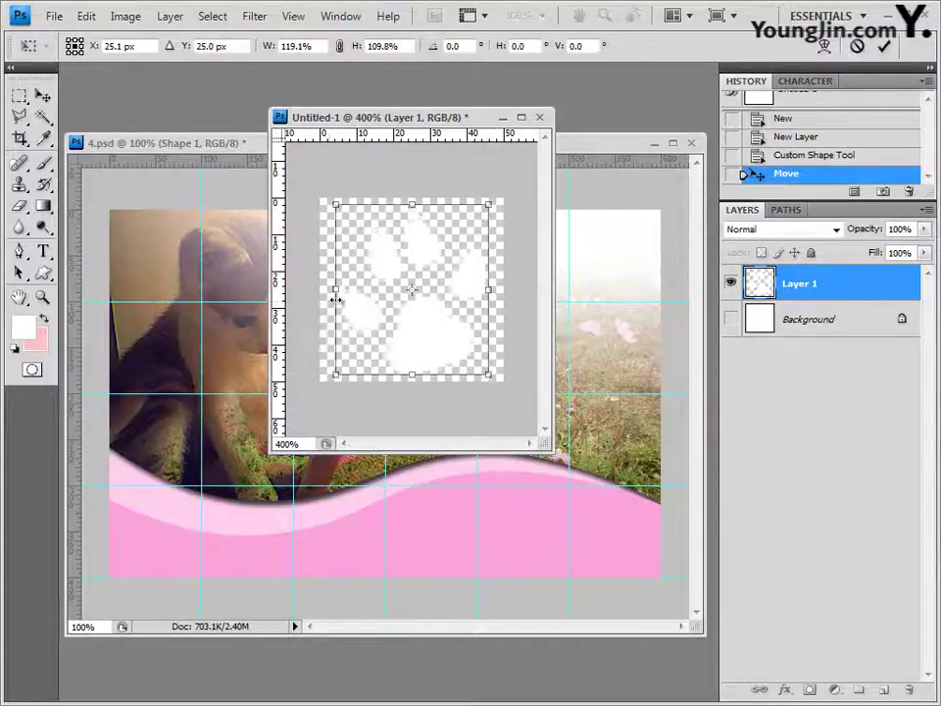
key("Return")
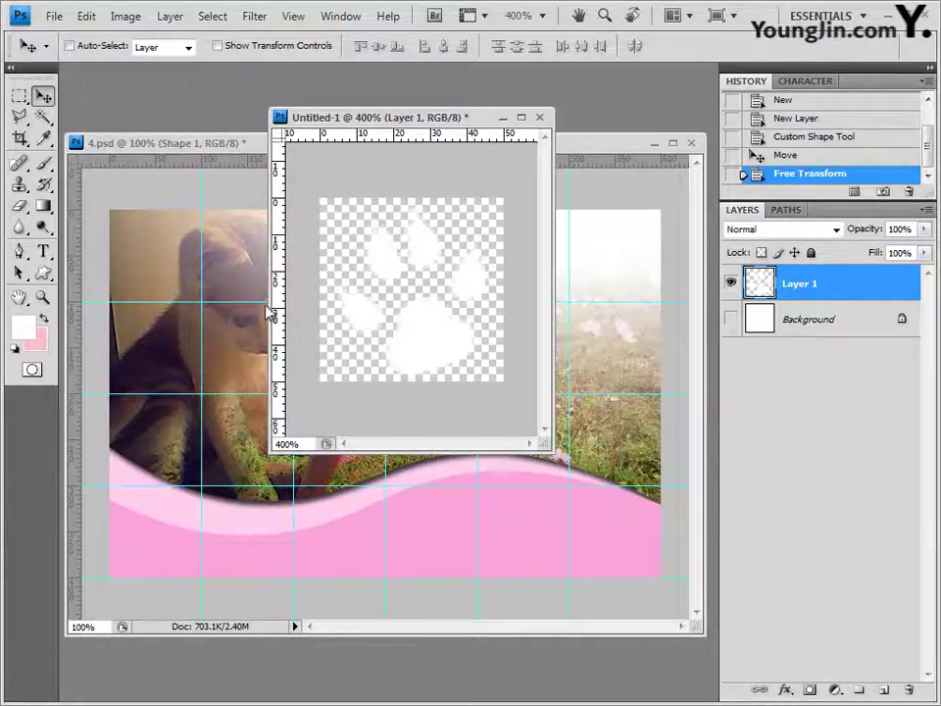
Define the paw print canvas as a pattern named 개발자국.
left_click(101, 18)
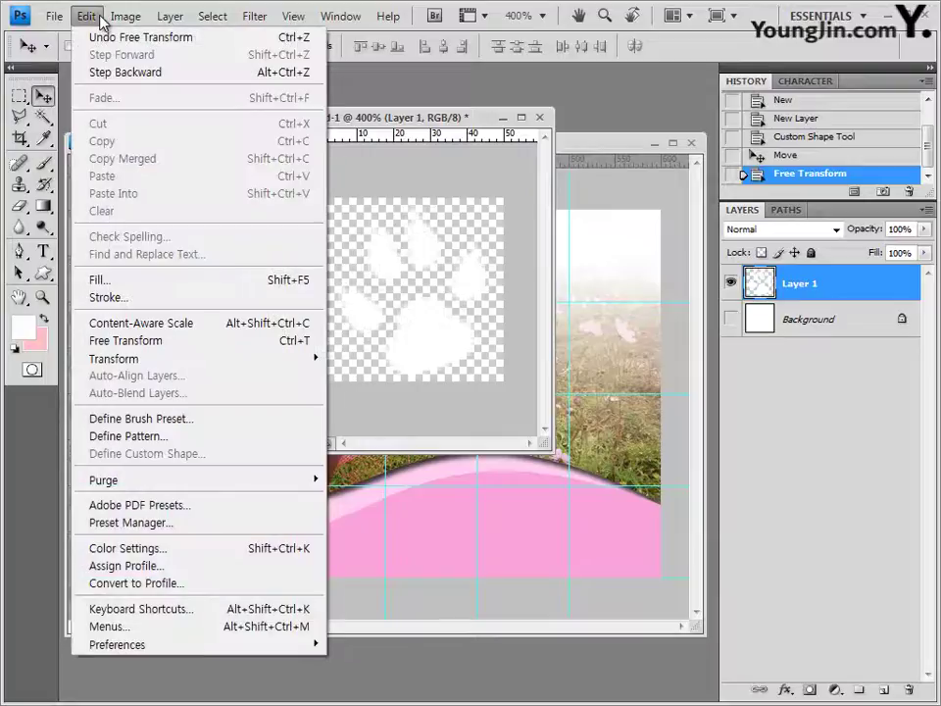
left_click(147, 436)
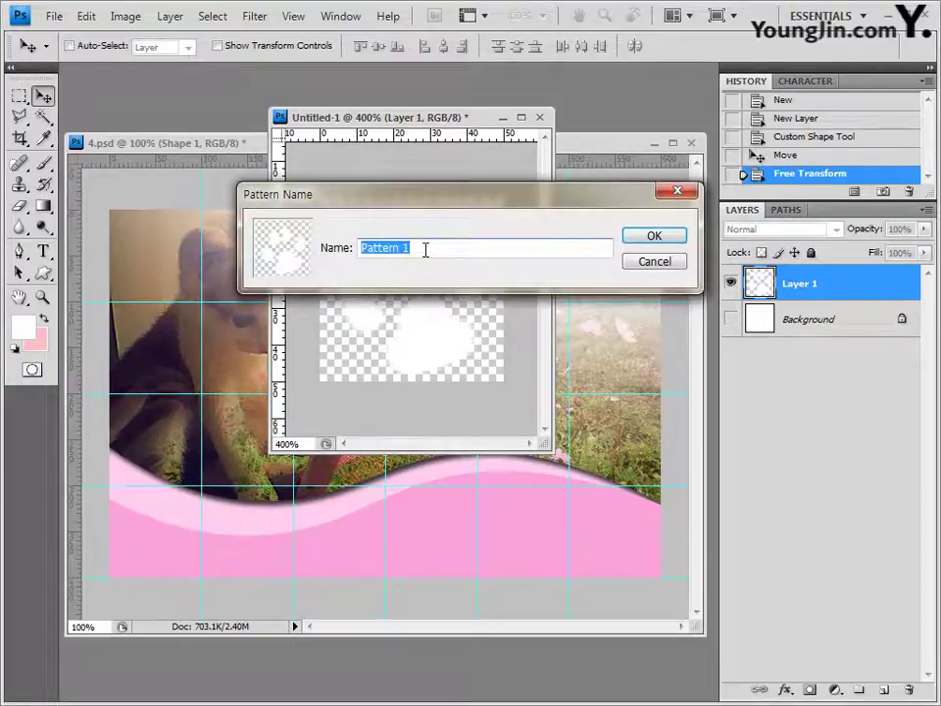
type("개")
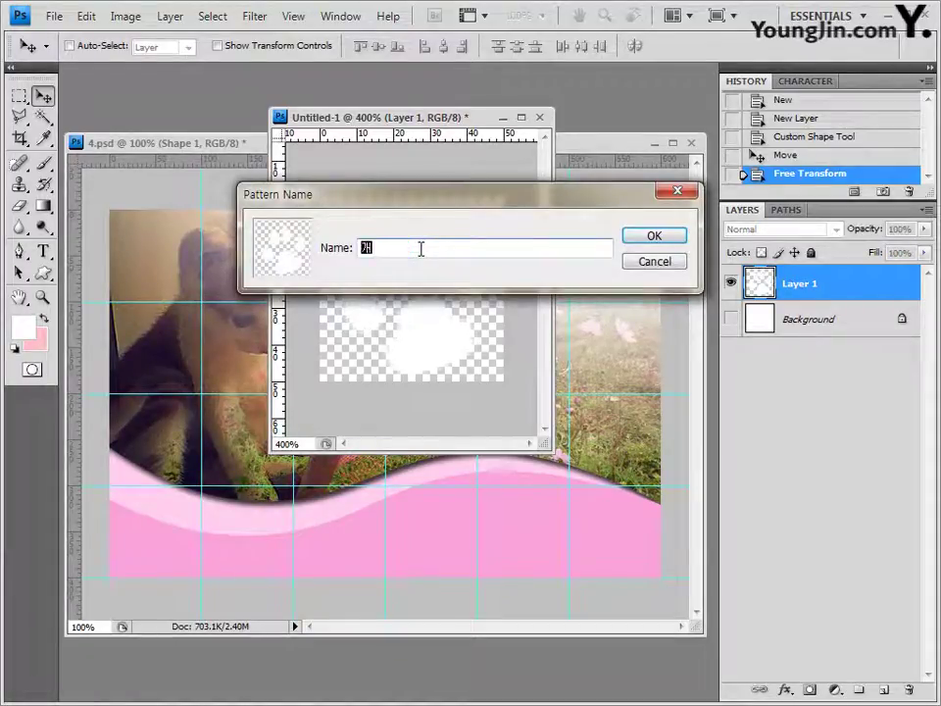
type("바작")
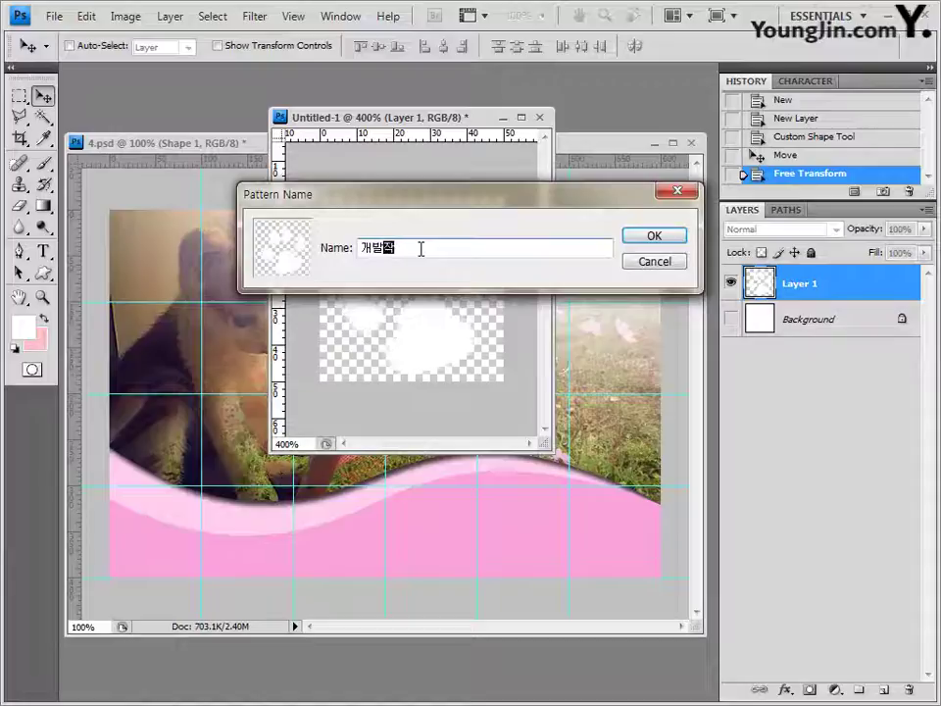
left_click(673, 236)
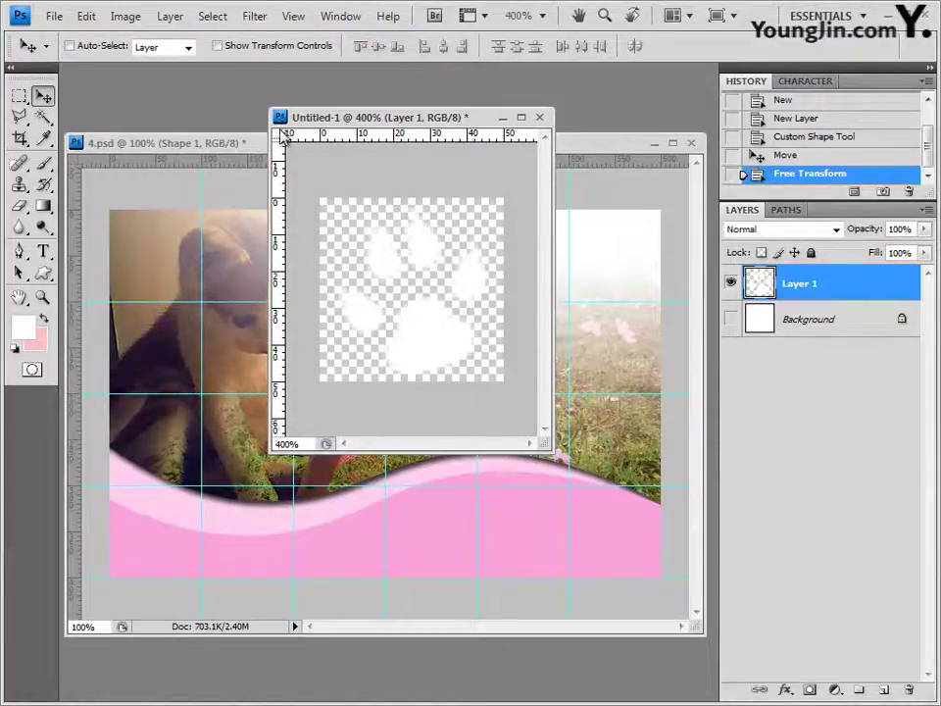
Switch to the 4.psd document and add a new empty layer above Shape 1 copy.
left_click_drag(431, 117, 479, 109)
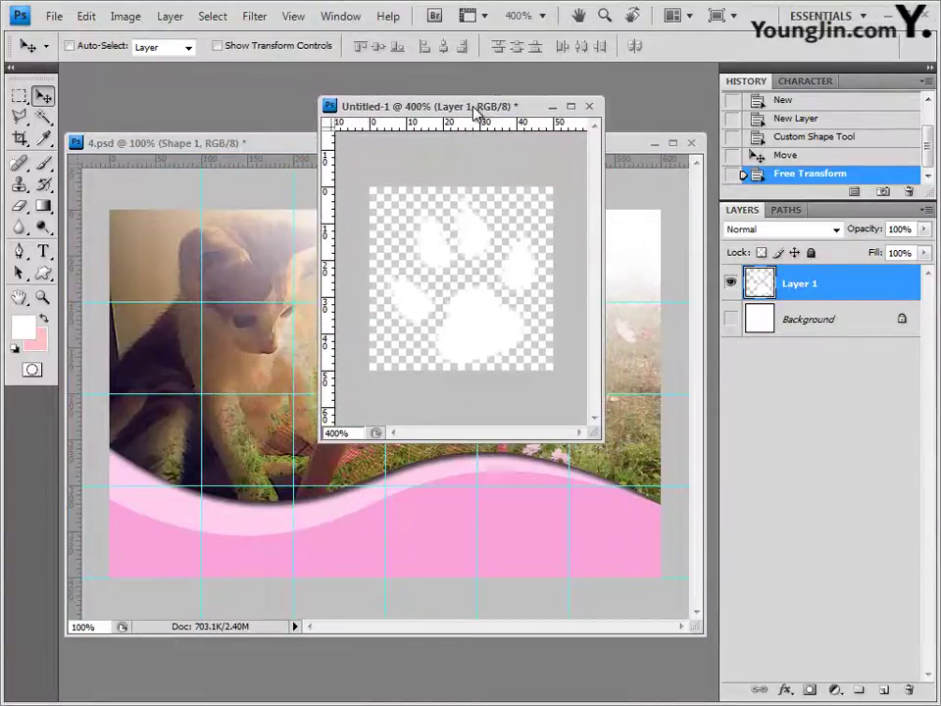
left_click_drag(569, 534, 583, 420)
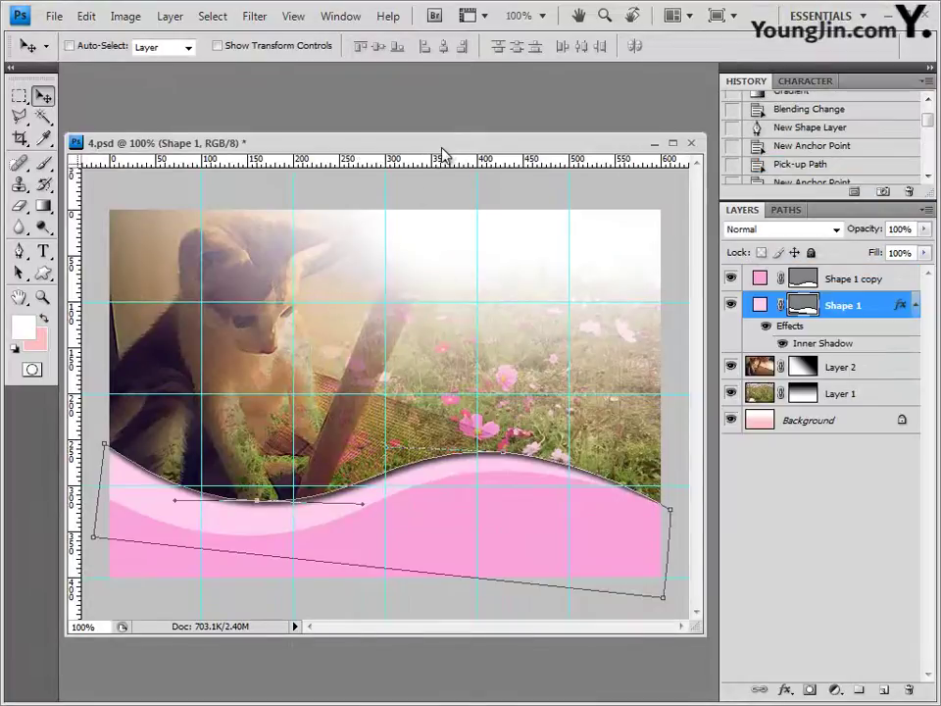
left_click_drag(441, 153, 407, 142)
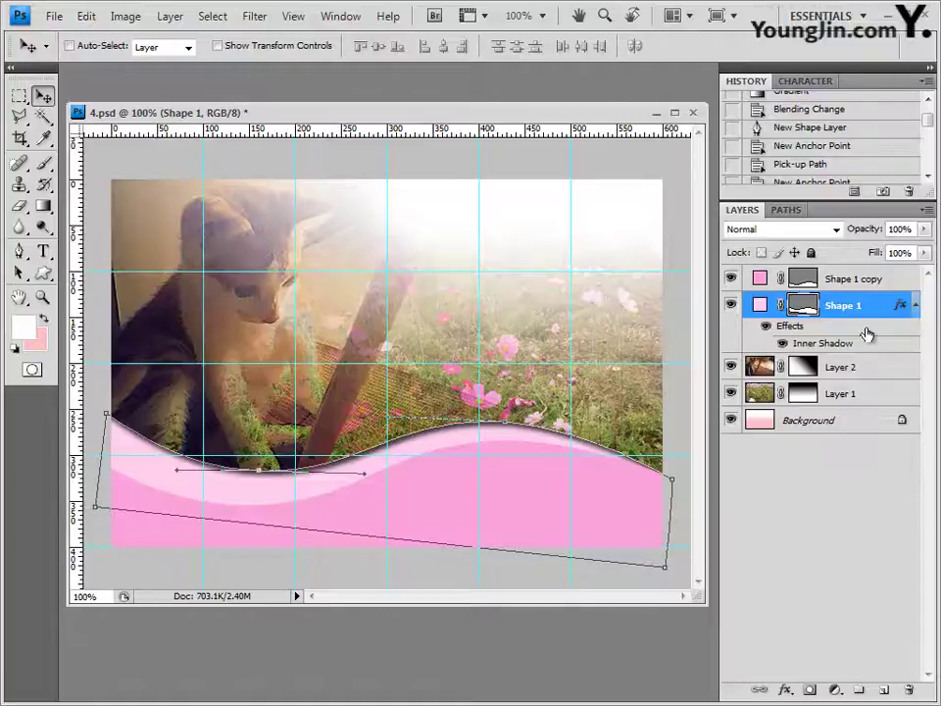
left_click(841, 279)
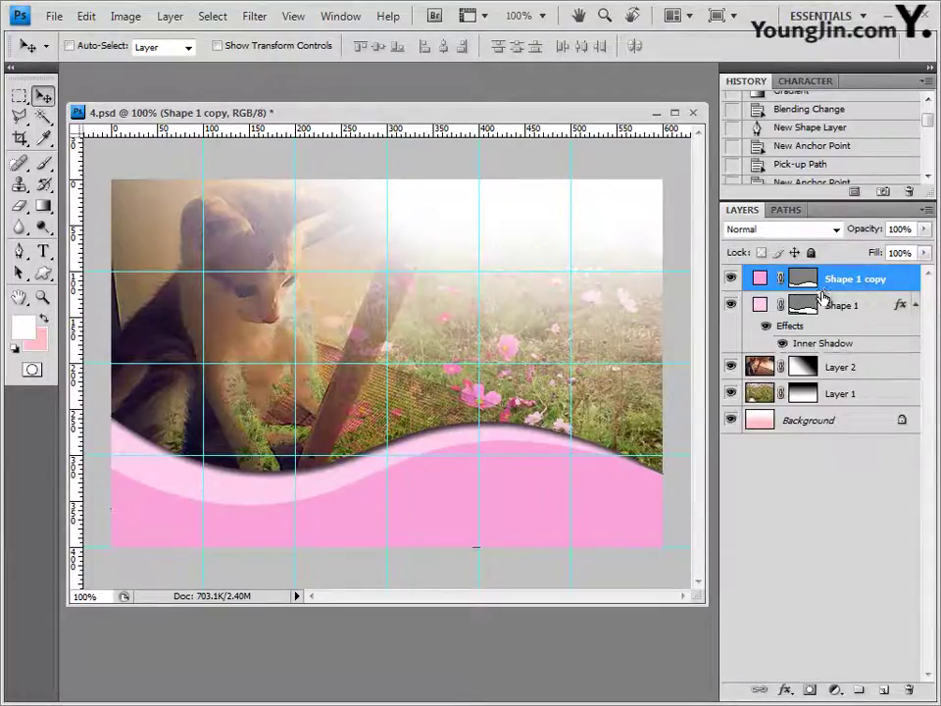
left_click(885, 691)
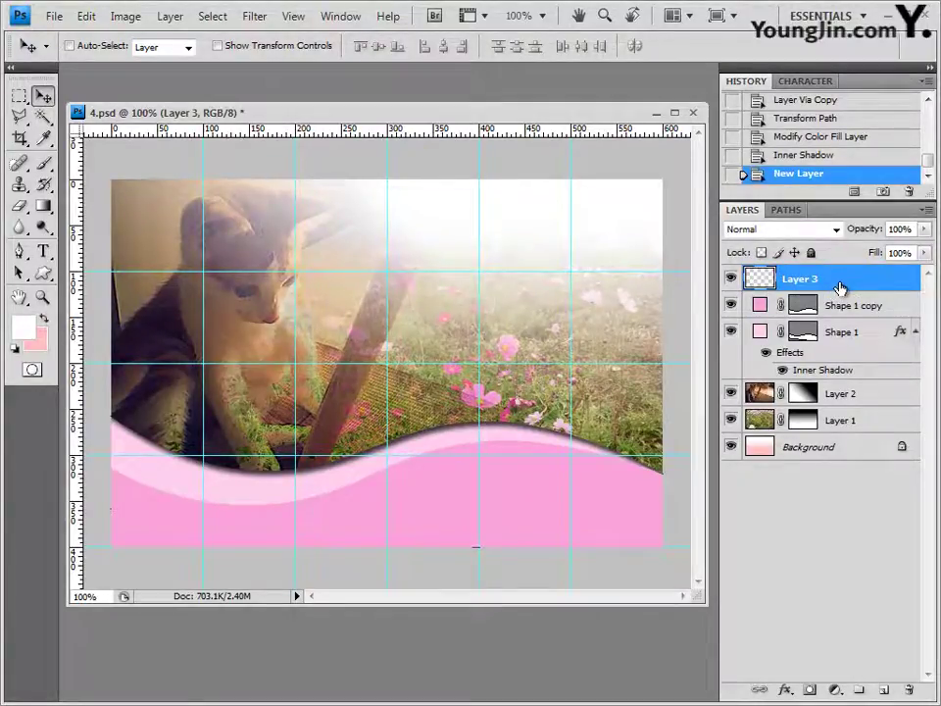
Fill Layer 3 with the 개발자국 custom pattern in Normal mode at 100% opacity.
left_click(86, 16)
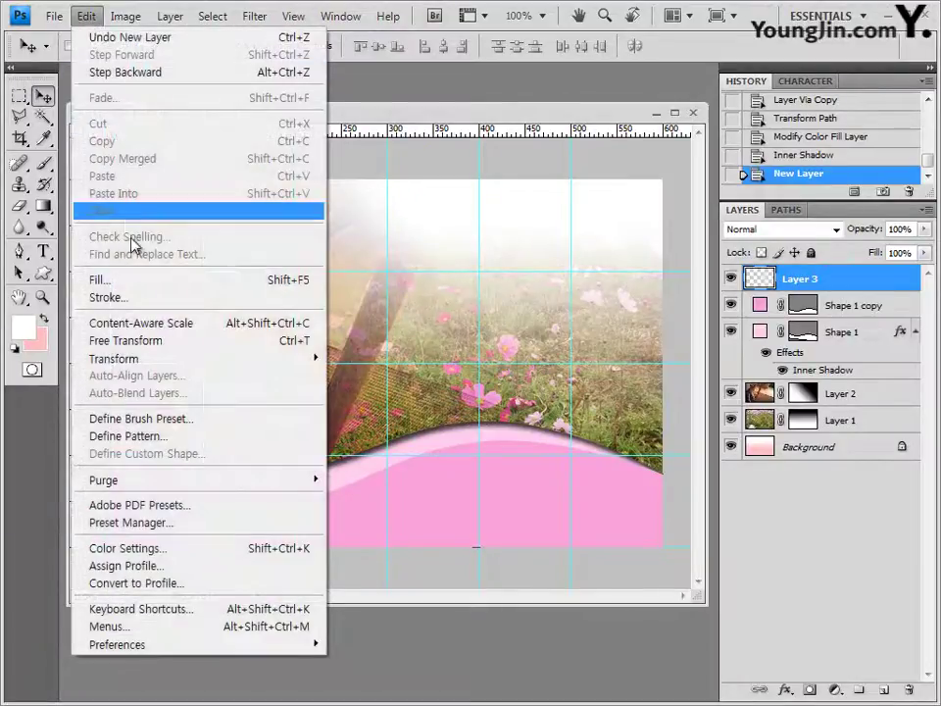
left_click(99, 280)
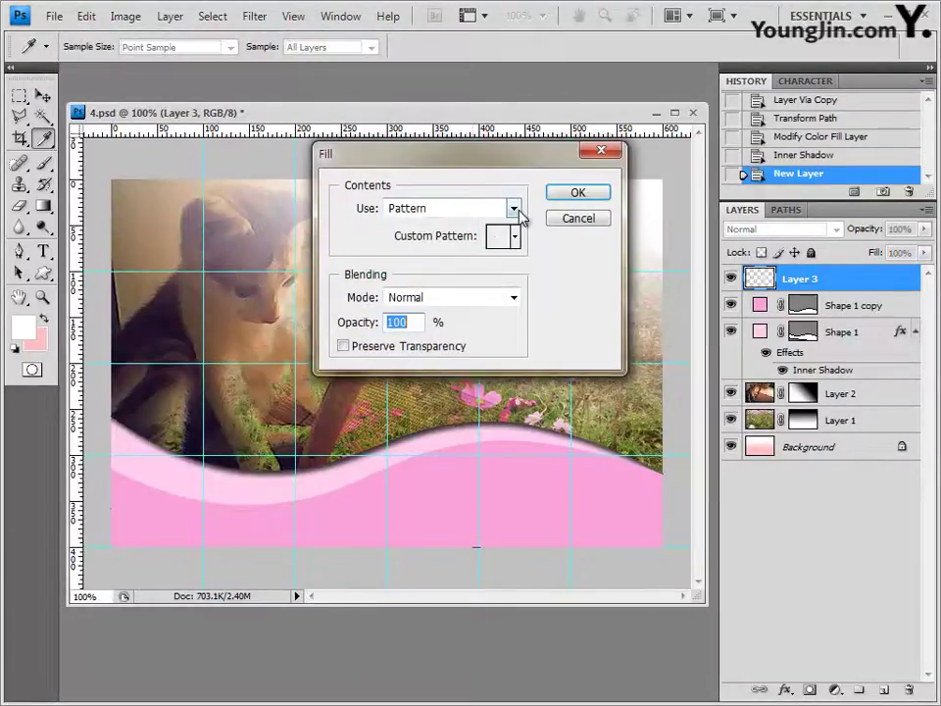
left_click(476, 209)
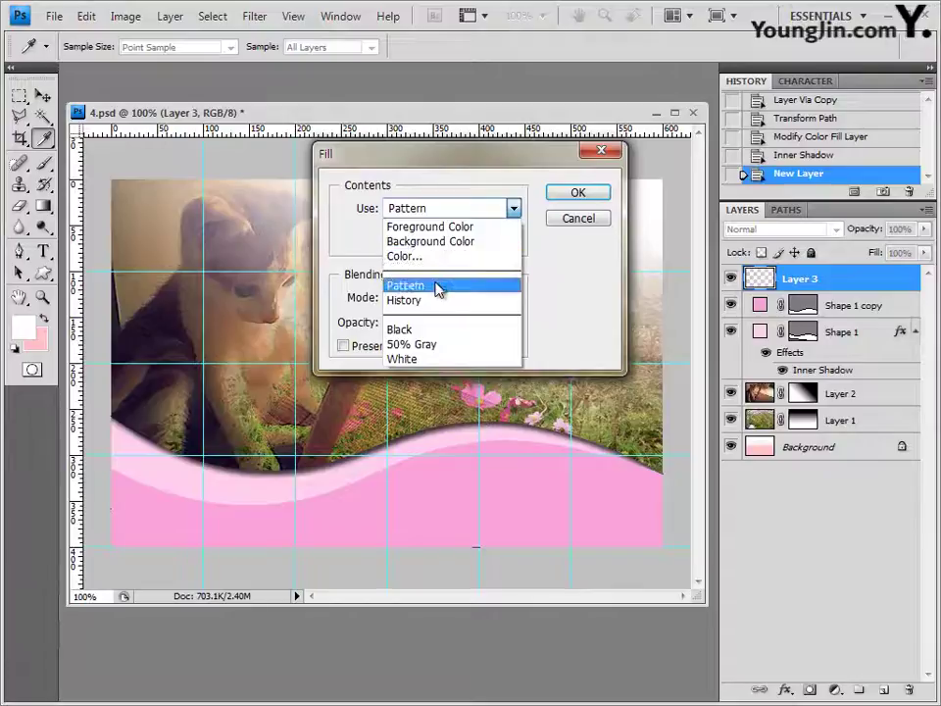
left_click(437, 286)
left_click(512, 236)
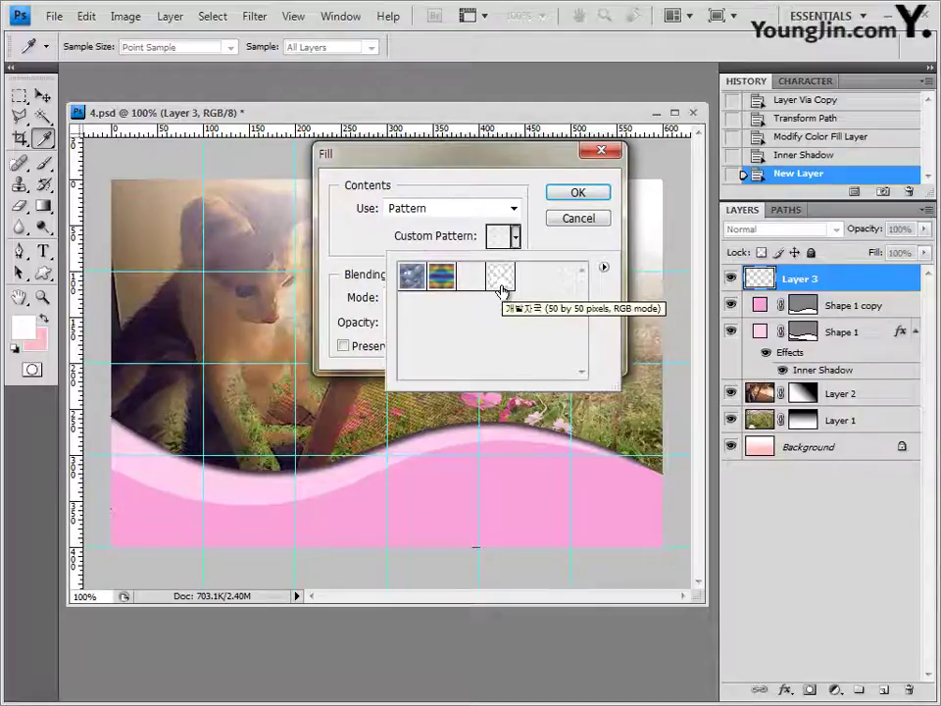
left_click(500, 283)
left_click(536, 206)
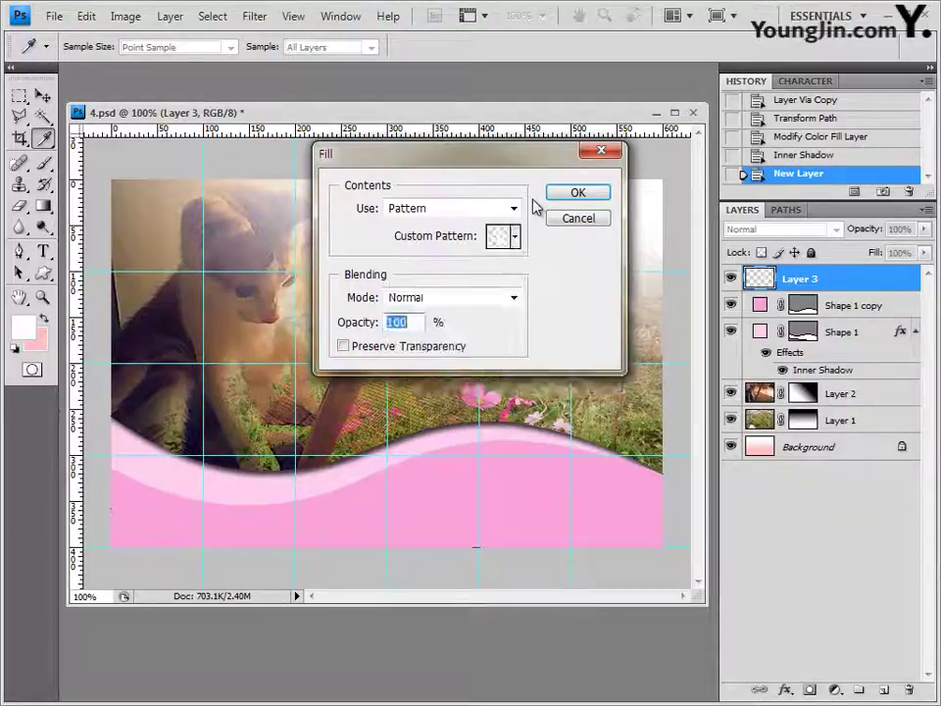
left_click(592, 195)
key("v")
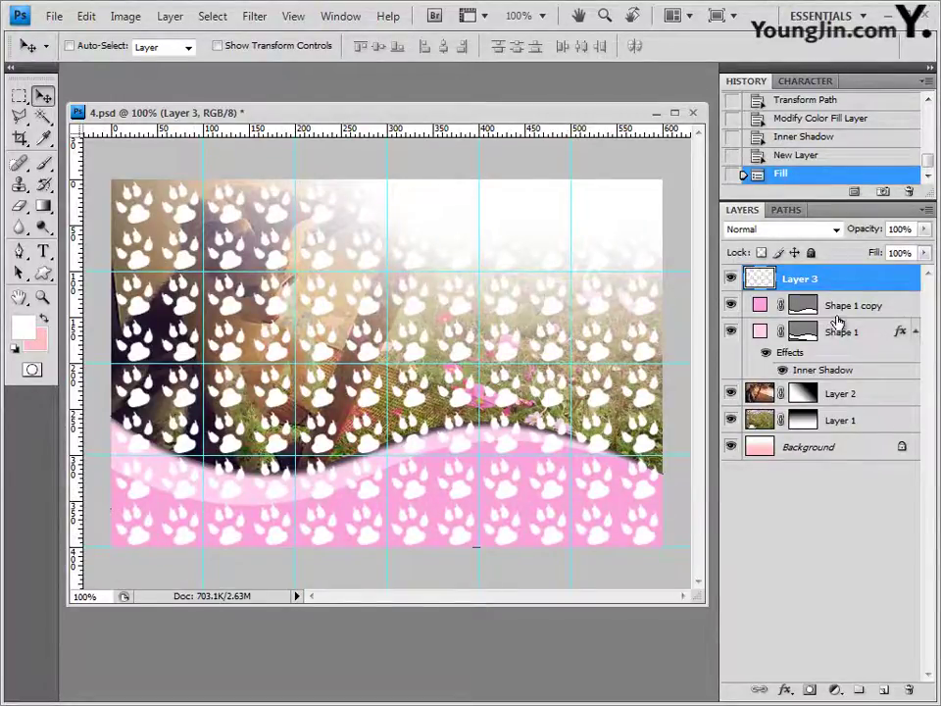
Check the Shape 1 copy wave by toggling its visibility, and clip Layer 3 to it with a clipping mask.
left_click(731, 306)
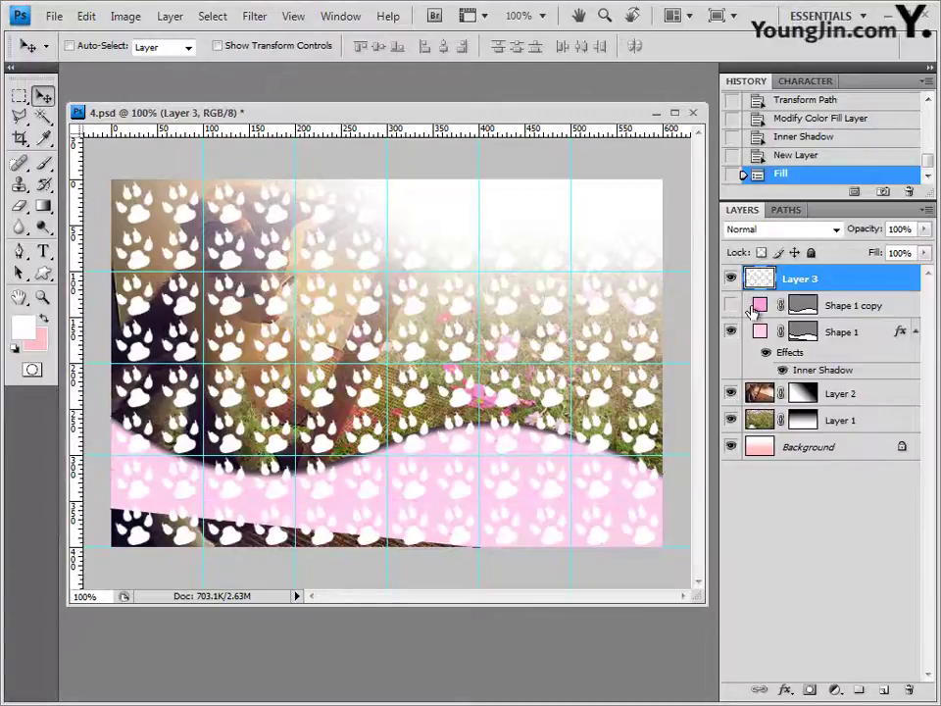
left_click(731, 305)
left_click(731, 307)
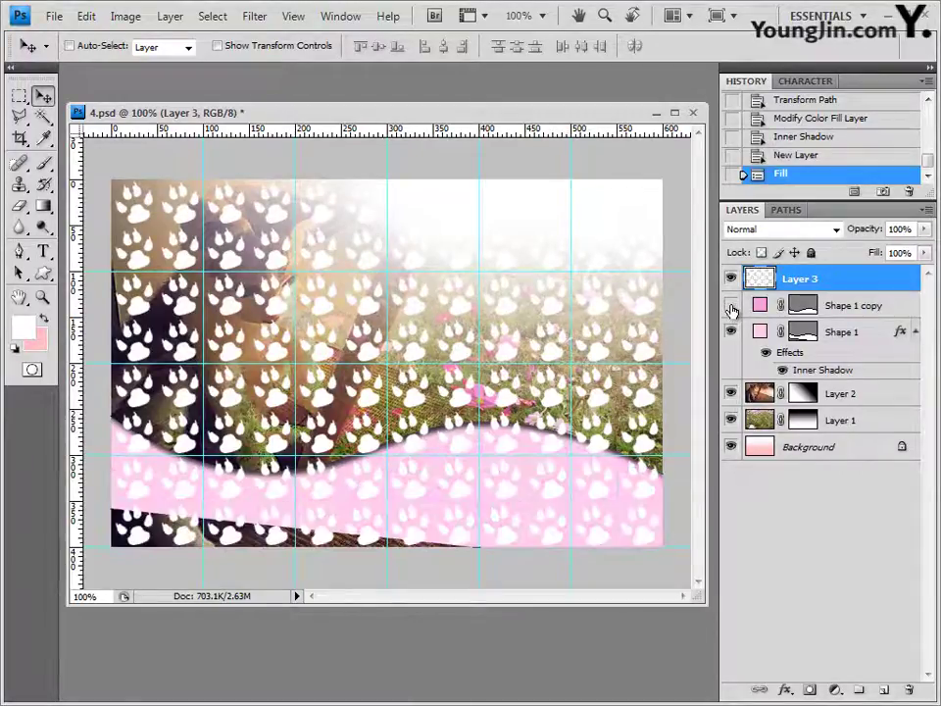
left_click(732, 307)
left_click(850, 308)
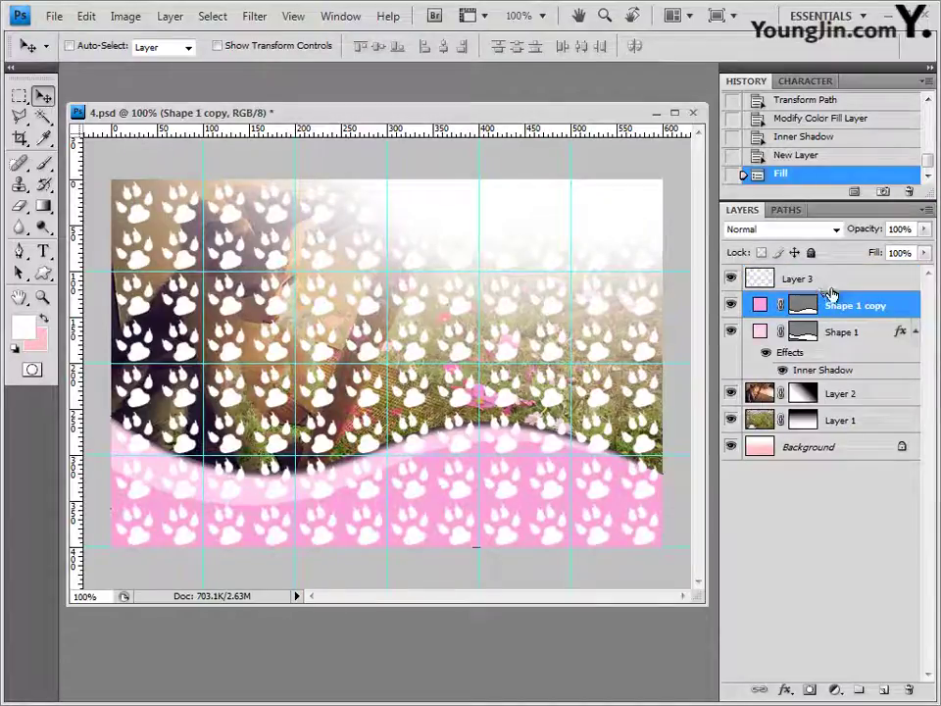
left_click_drag(840, 296, 847, 290)
left_click(847, 292, "alt")
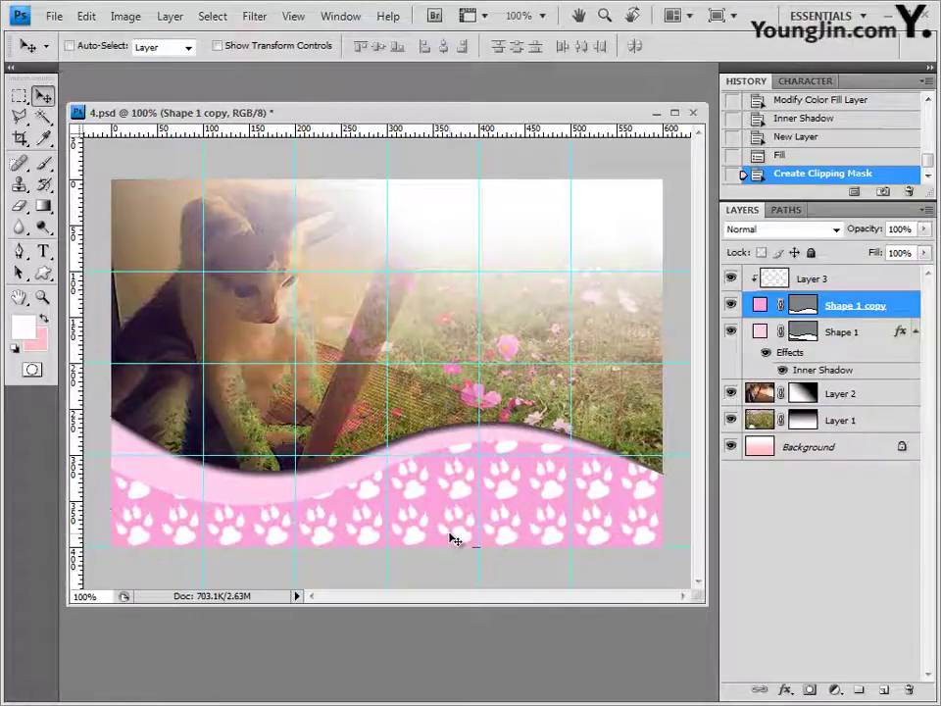
Make Layer 3 active and set its opacity to 50%.
left_click(821, 278)
left_click(729, 278)
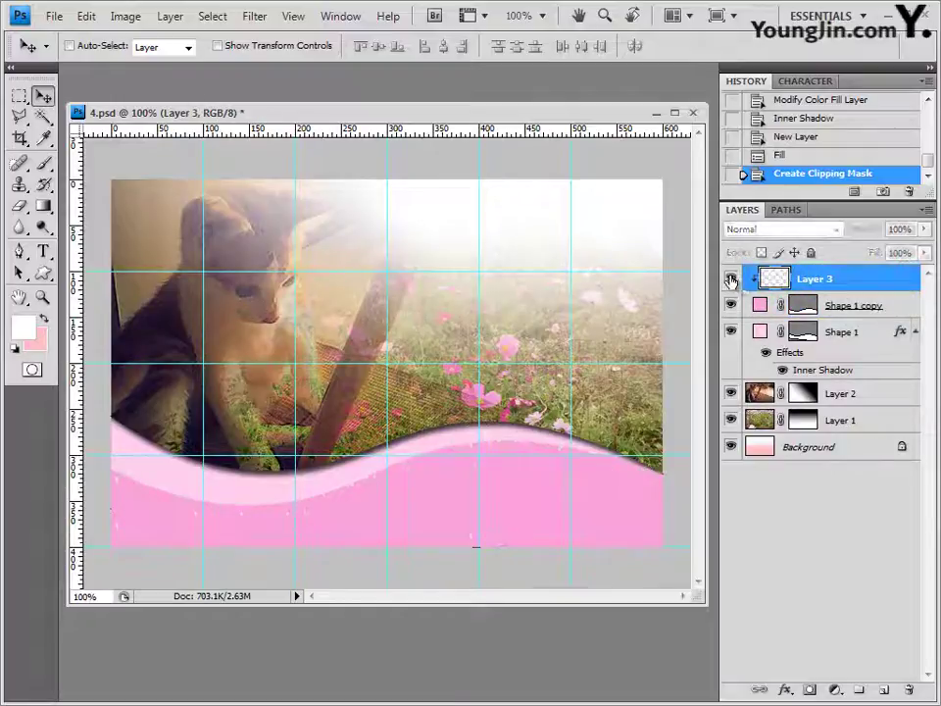
left_click(729, 278)
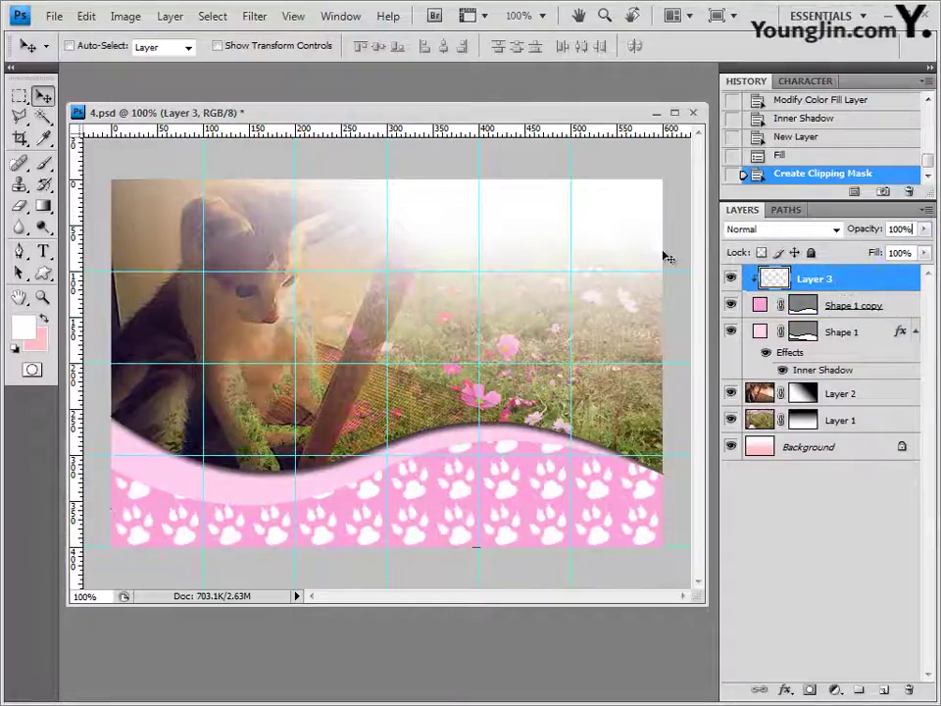
key("Return")
type("50")
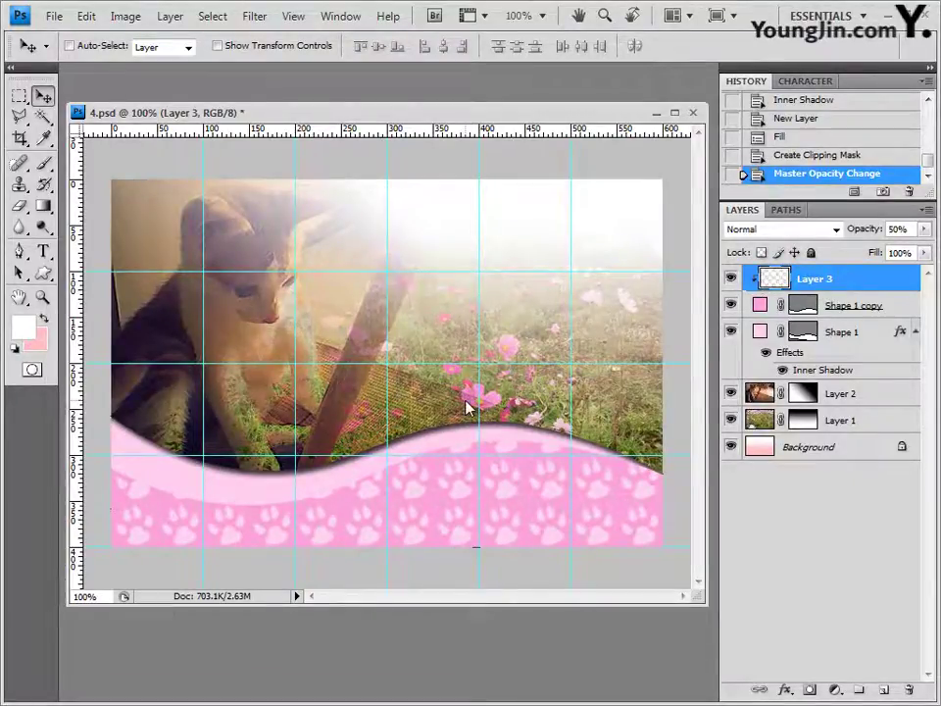
Open 1급-14.jpg from the 기출문제02 folder in Windows Explorer and float it as a separate window over 4.psd.
key("alt+Tab")
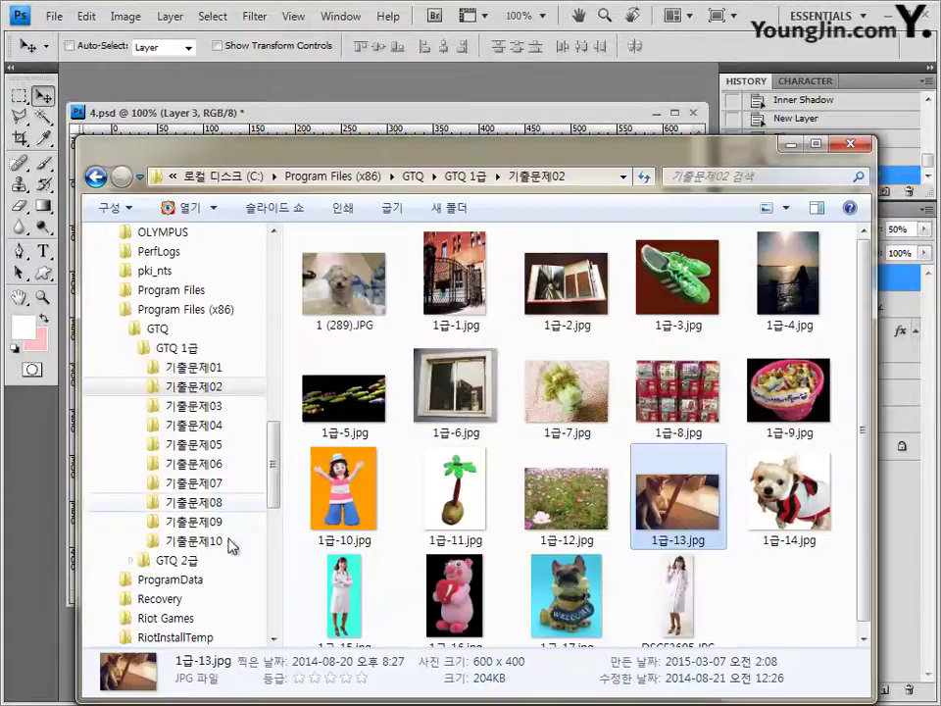
left_click(369, 563)
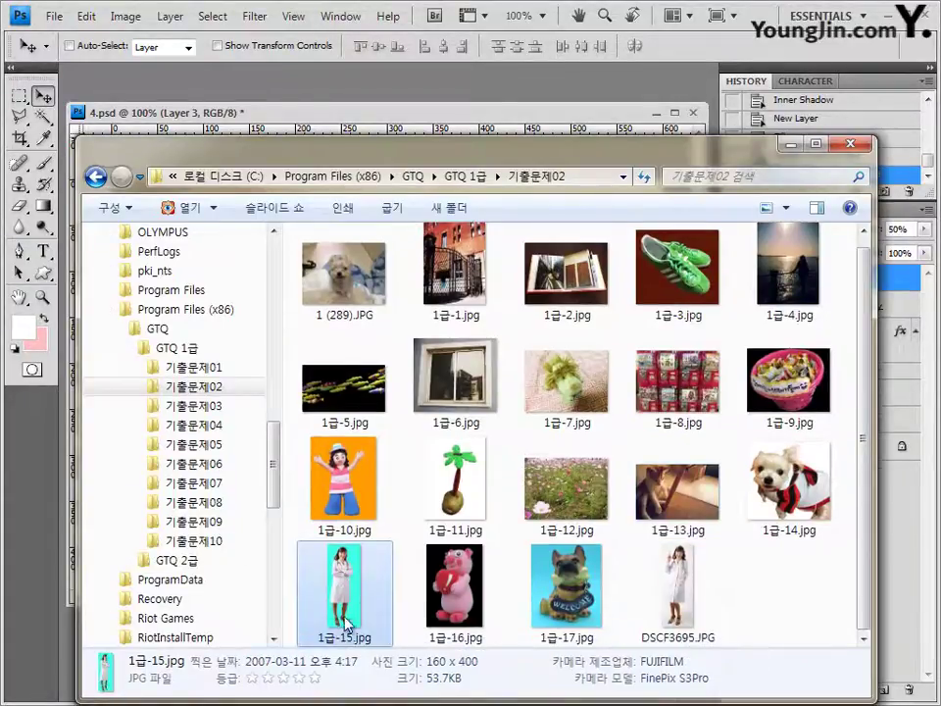
left_click_drag(804, 524, 525, 94)
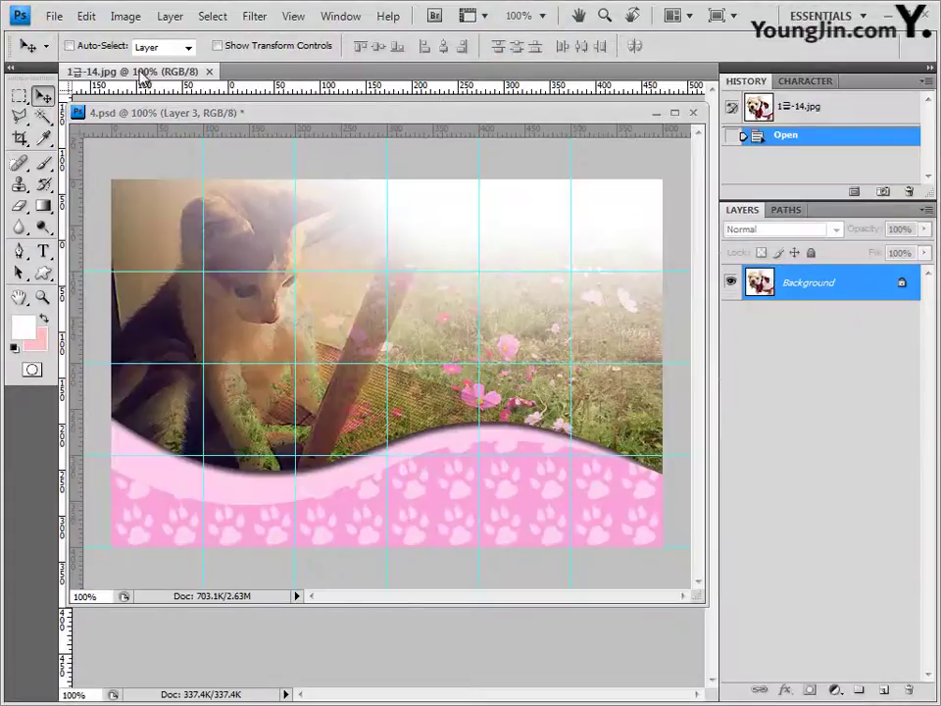
left_click_drag(144, 79, 257, 299)
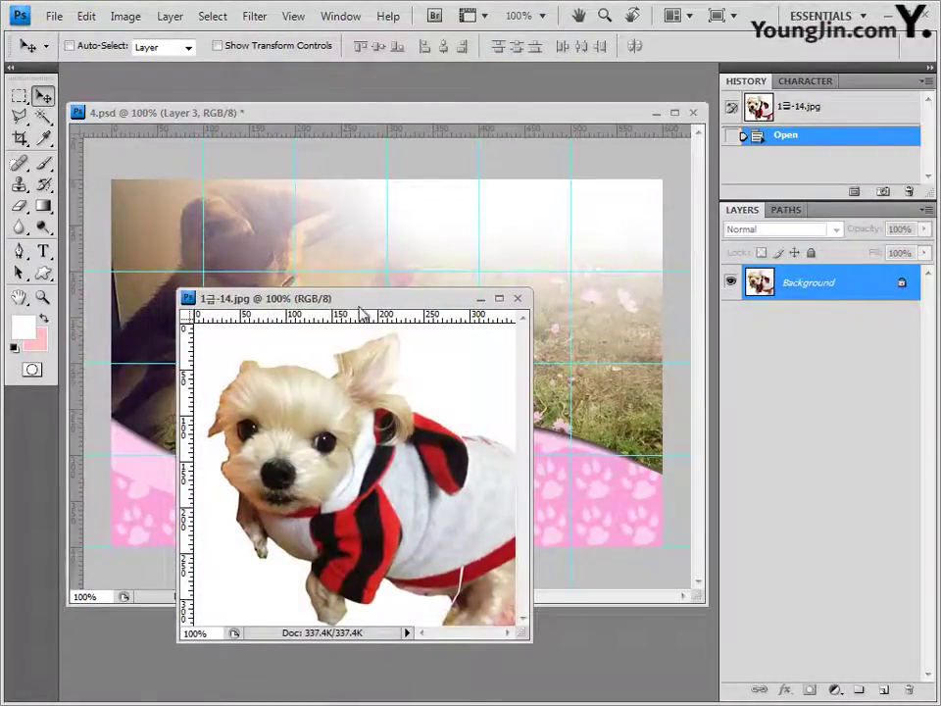
left_click_drag(356, 302, 347, 297)
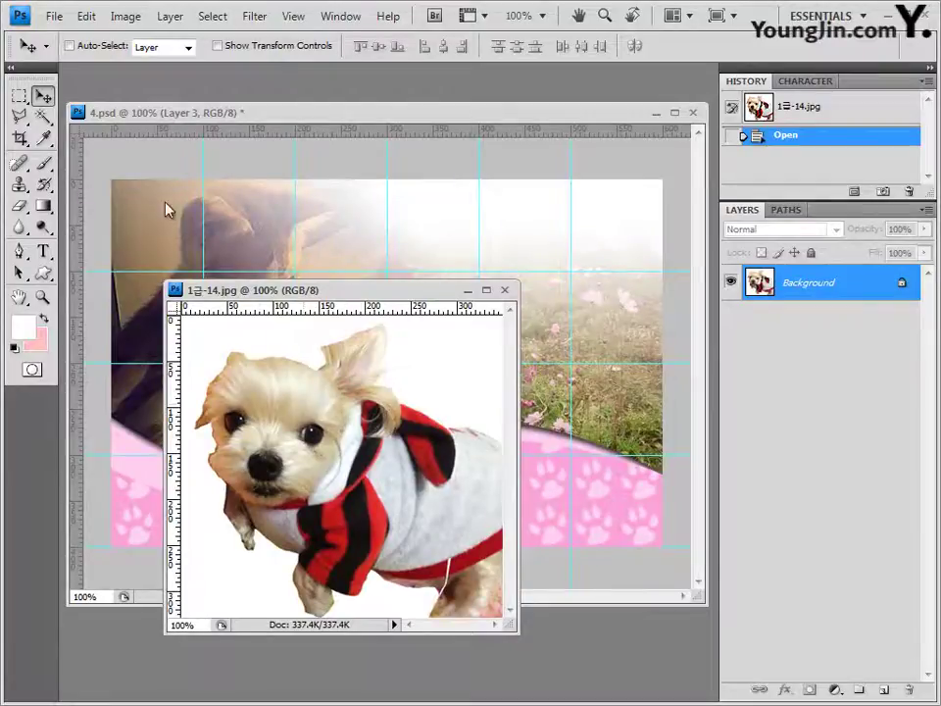
Select the white background around the dog with the Magic Wand at tolerance 32 and invert the selection.
left_click_drag(47, 124, 115, 138)
left_click(265, 318)
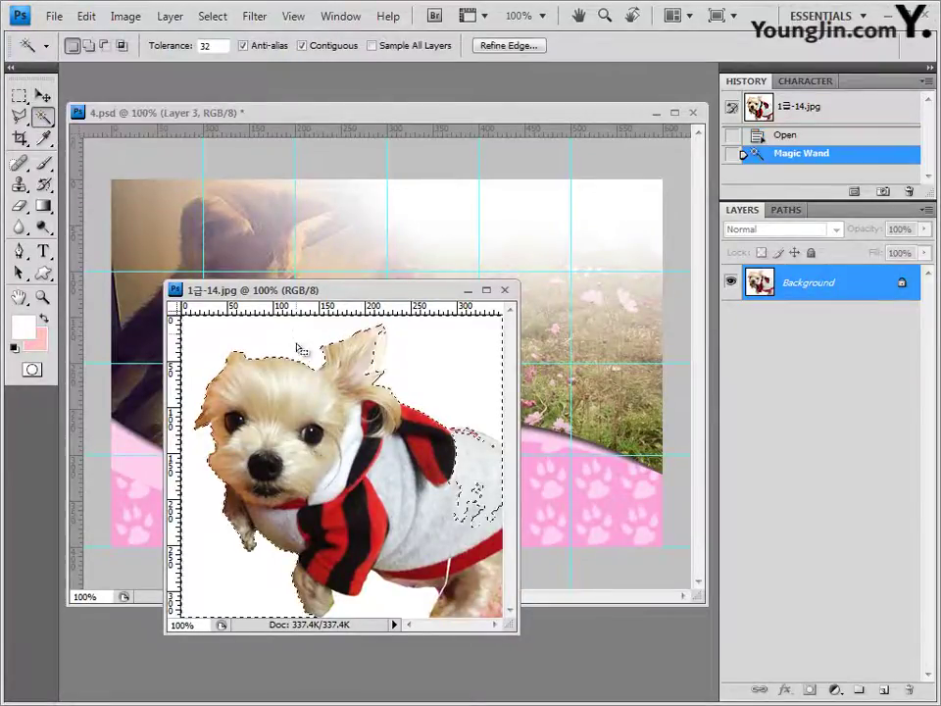
left_click(212, 17)
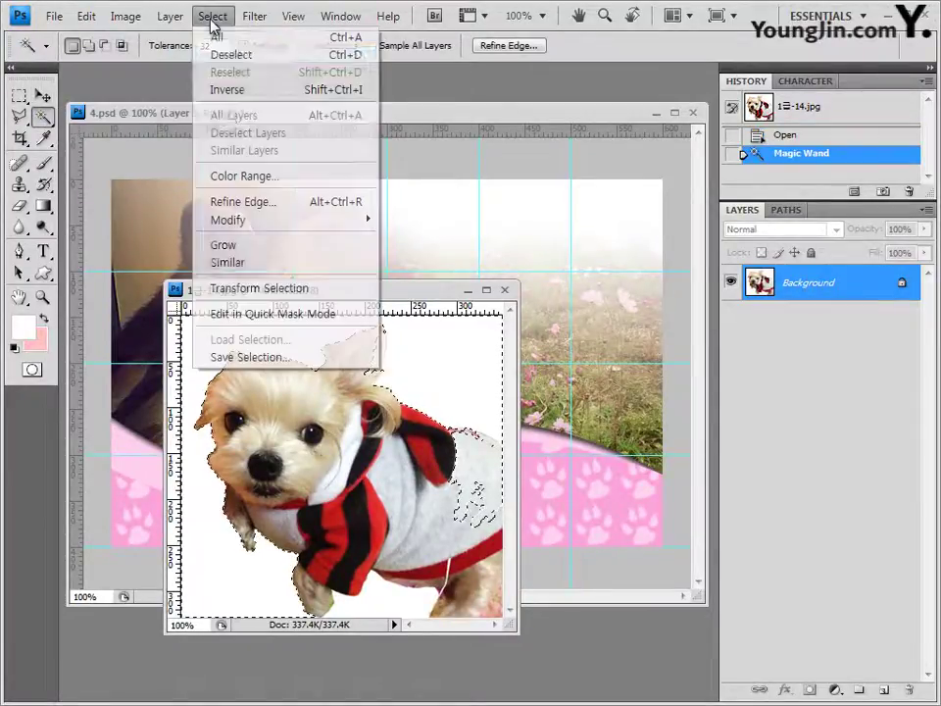
left_click(235, 91)
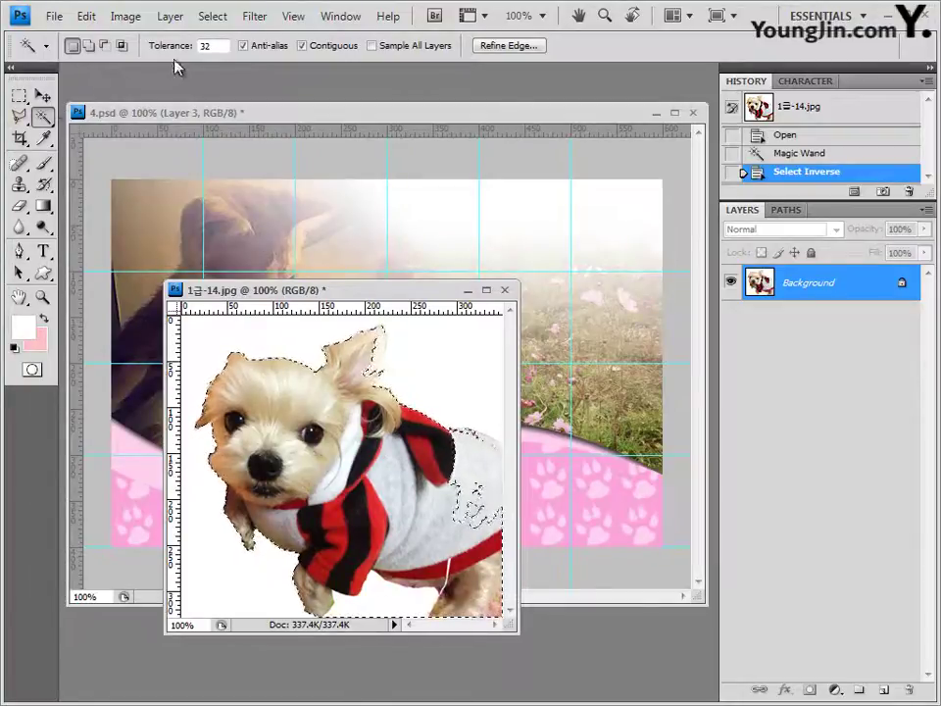
Set the Magic Wand to add to the selection with tolerance 10 and include the missing areas inside the dog's raised ear.
left_click(214, 49)
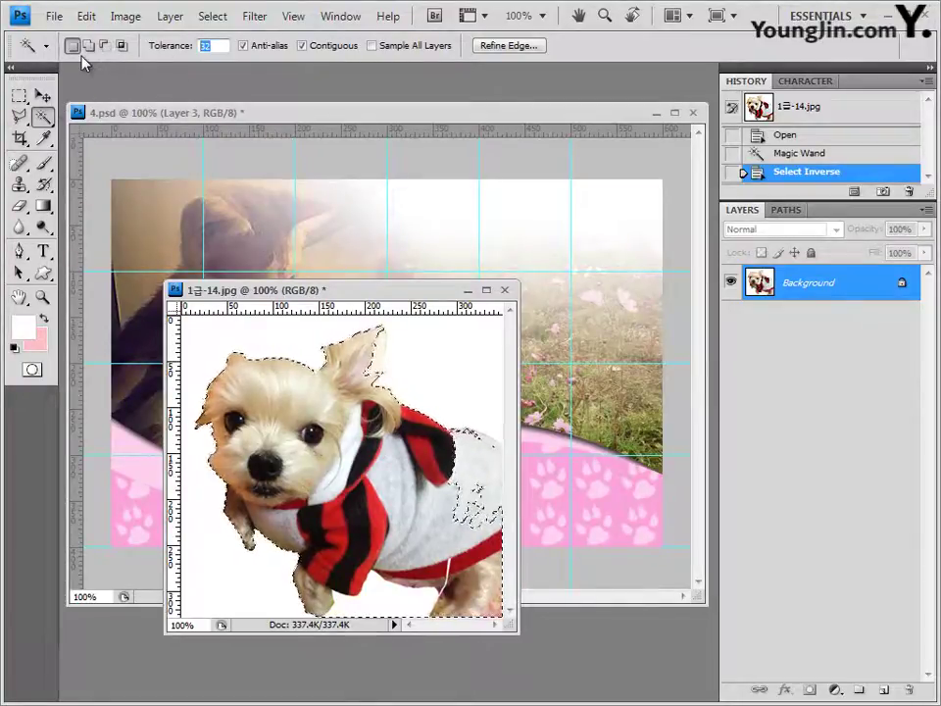
type("10")
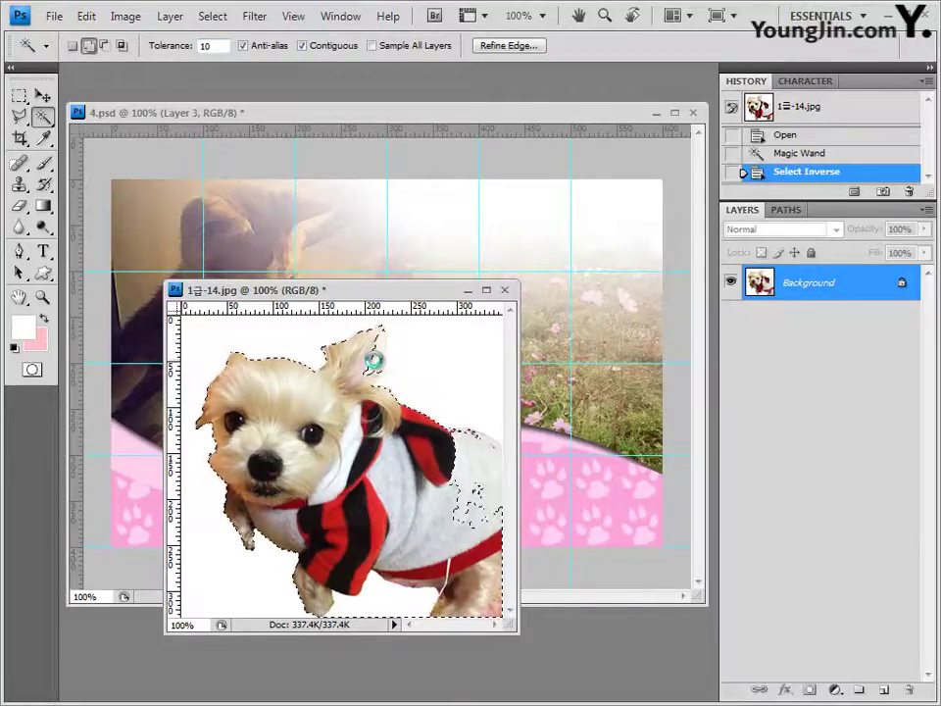
left_click(372, 372, "shift")
left_click(373, 376)
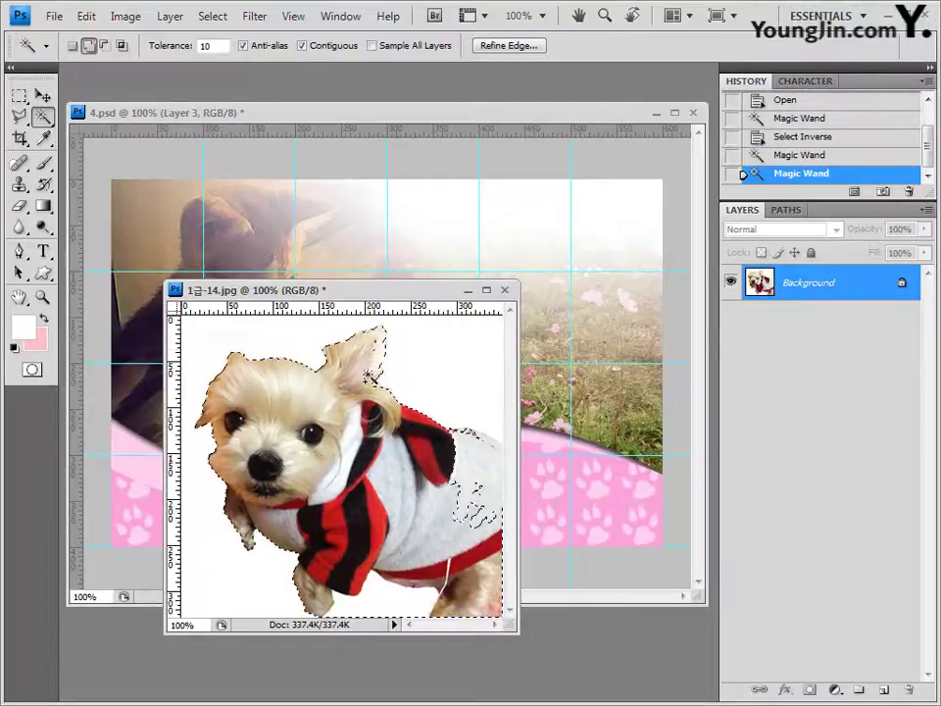
left_click(378, 350)
left_click(381, 364)
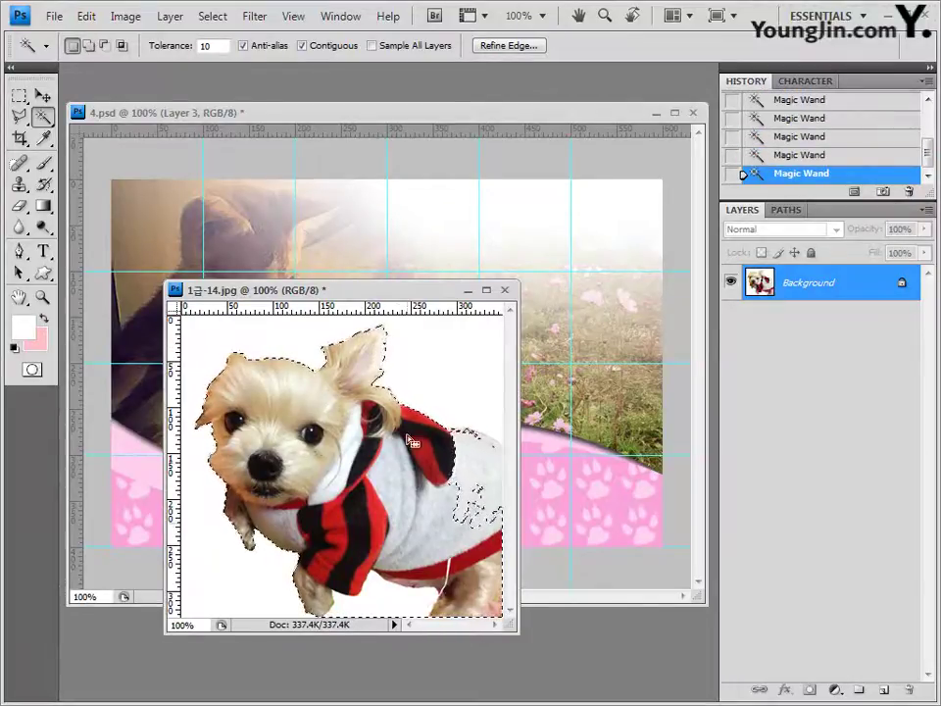
Add the missing parts of the dog's grey-shirted back to the selection using the Magic Wand and the Elliptical Marquee.
left_click(468, 449)
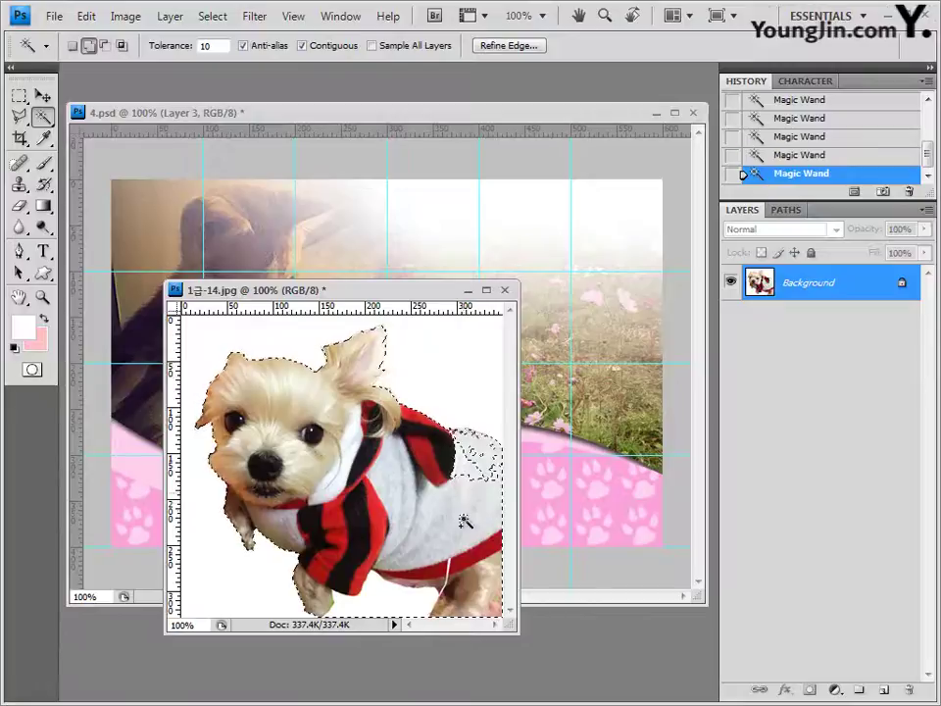
left_click(475, 481)
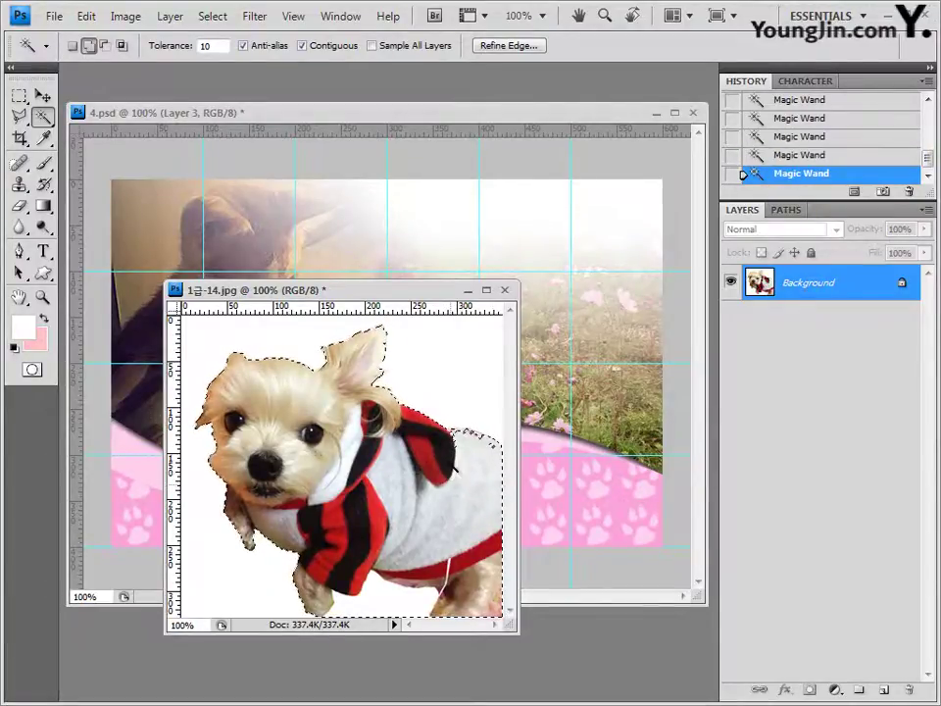
left_click(495, 447)
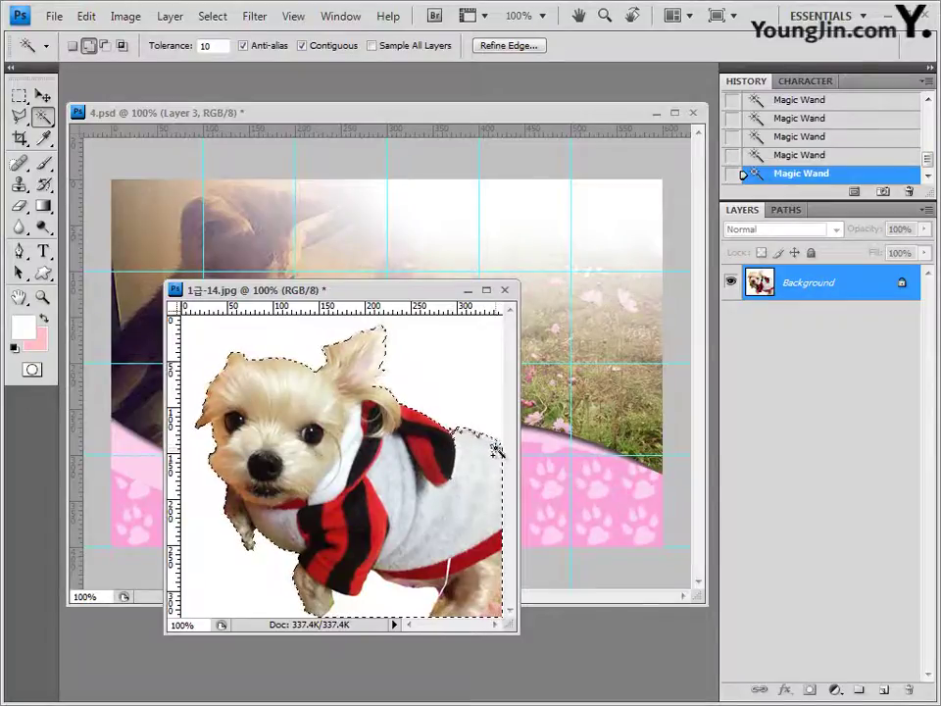
left_click_drag(19, 95, 61, 115)
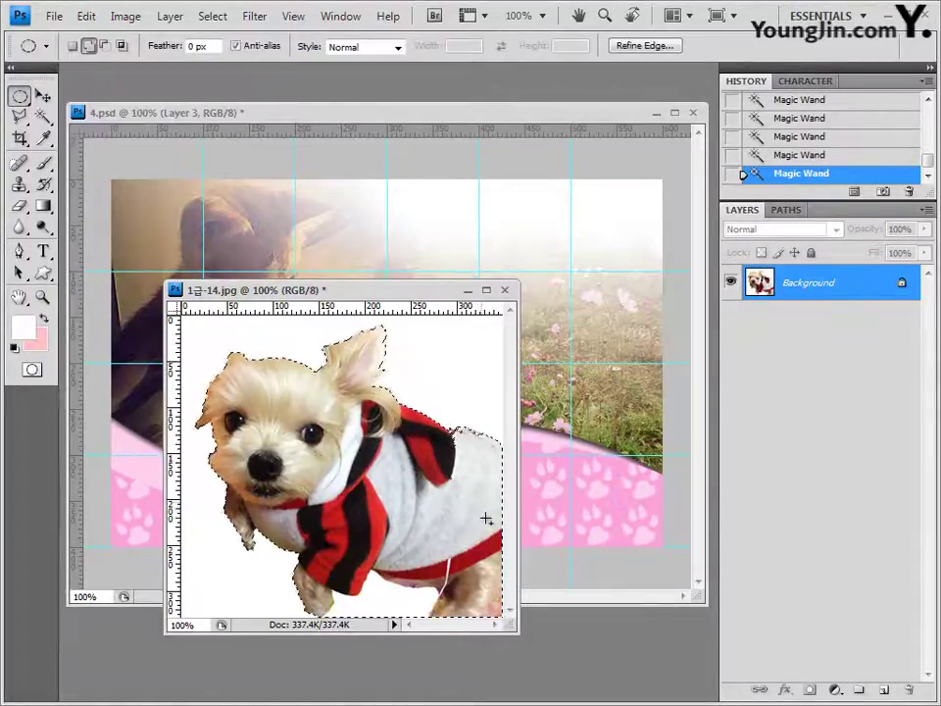
left_click_drag(438, 430, 441, 436)
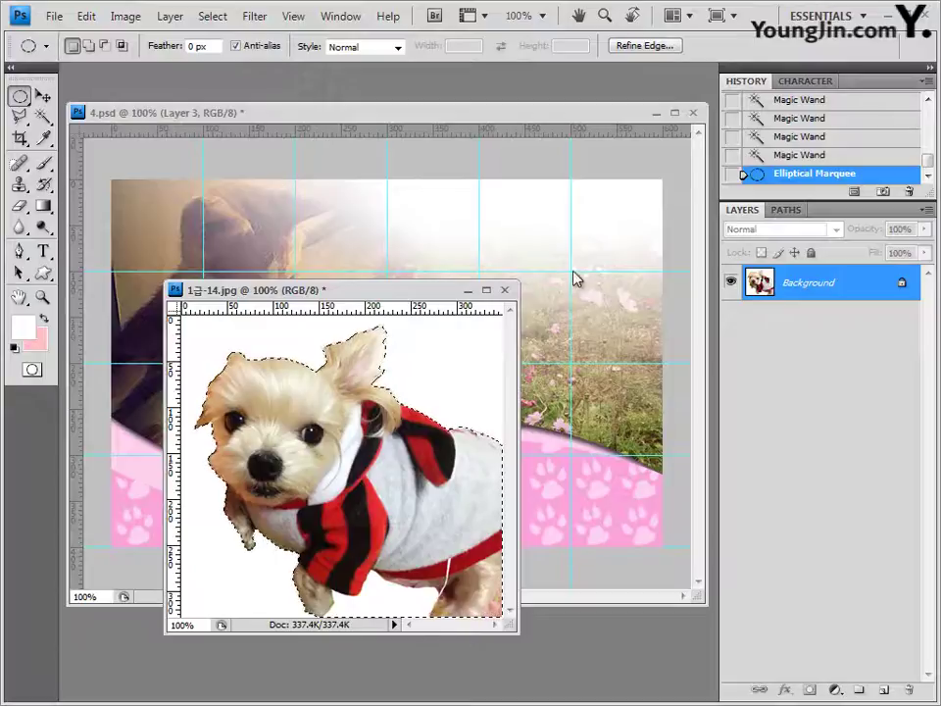
Copy the selected dog into 4.psd, closing 1급-14.jpg without saving, and shift it toward the canvas's right side.
left_click(504, 290)
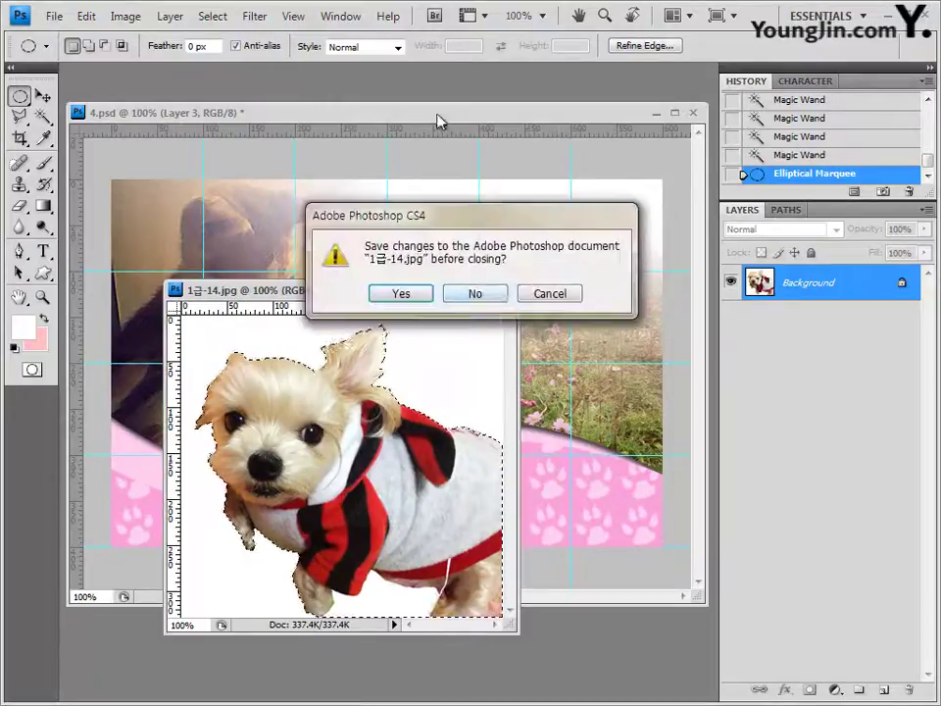
left_click(494, 300)
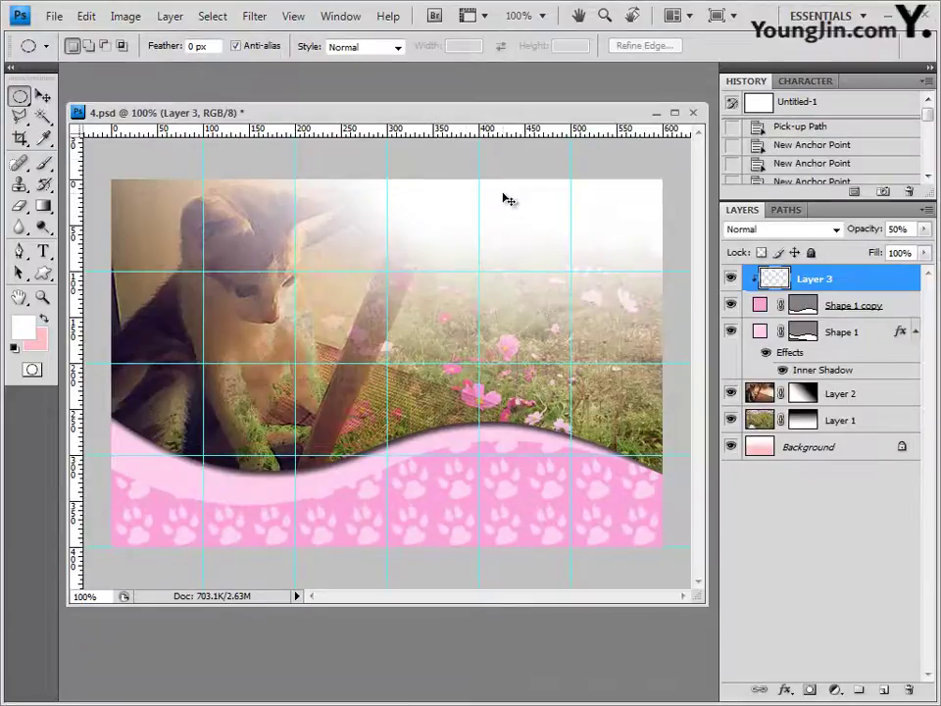
key("ctrl+v")
left_click(43, 97)
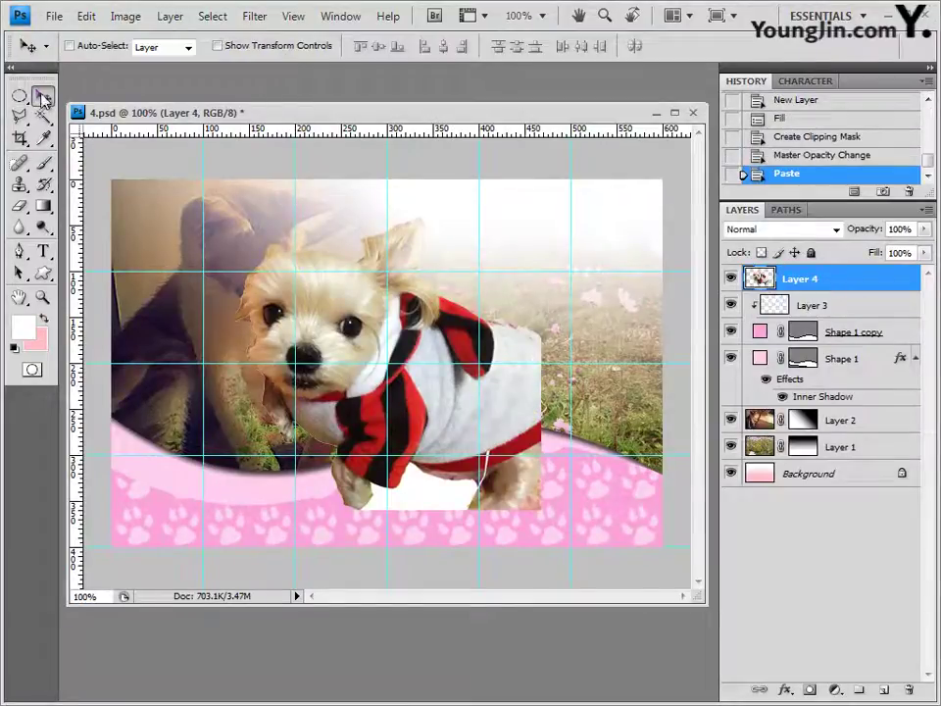
left_click_drag(341, 309, 425, 329)
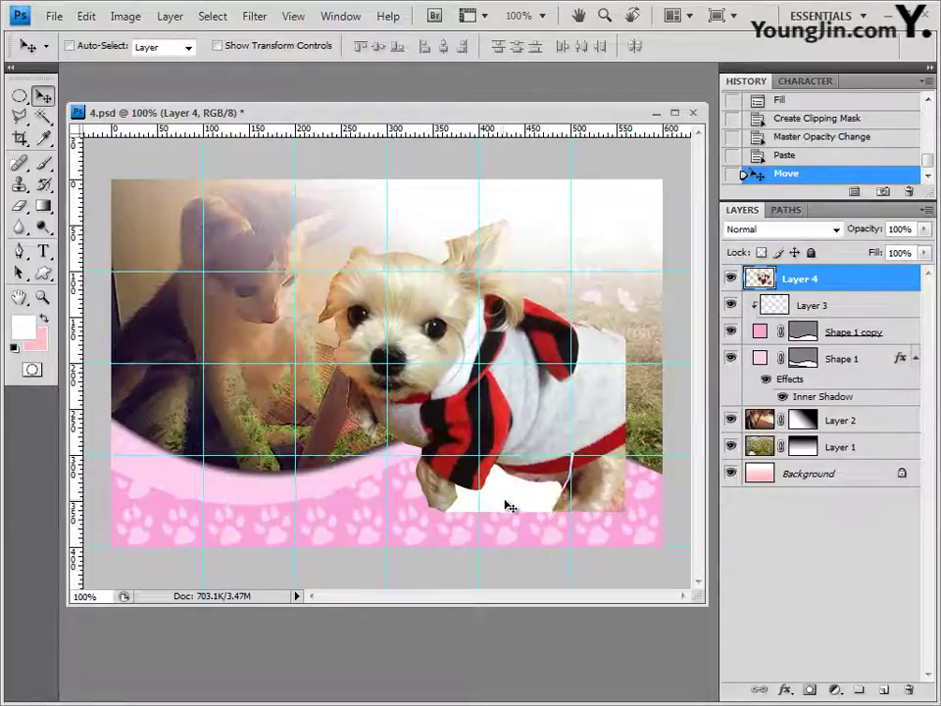
Delete the leftover white area between the dog's legs using the Magic Wand at tolerance 32, and clear the selection.
left_click(45, 118)
left_click(155, 121)
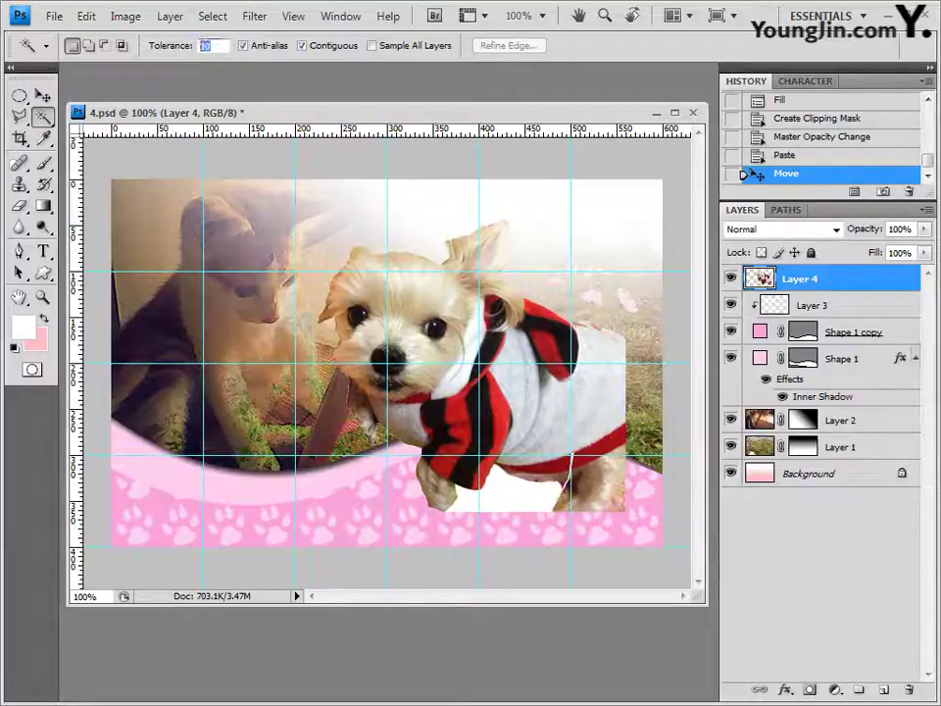
left_click(487, 504)
key("Delete")
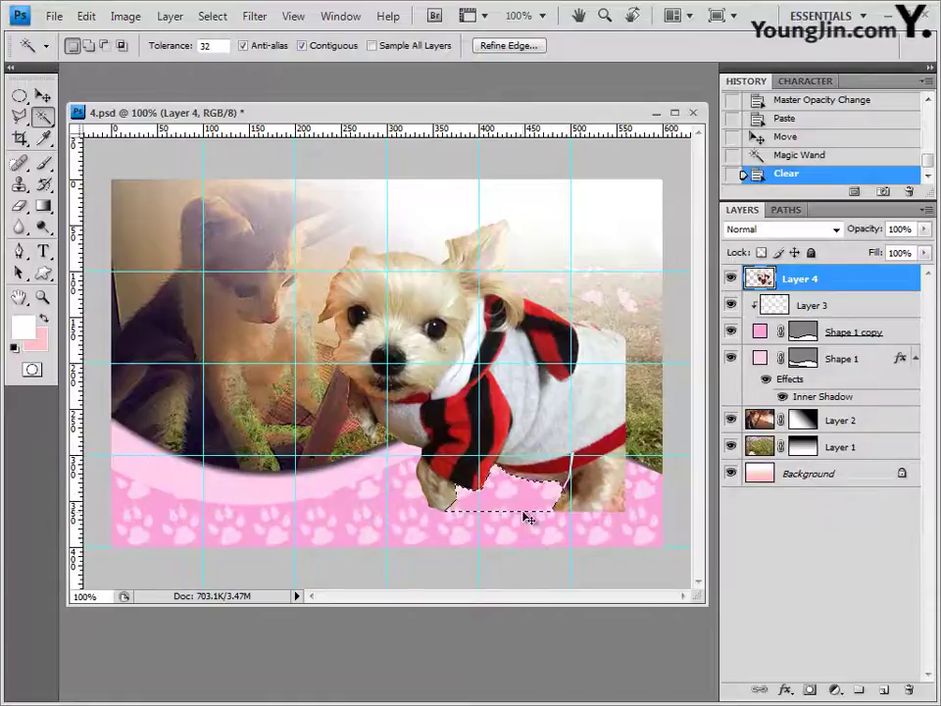
key("ctrl+d")
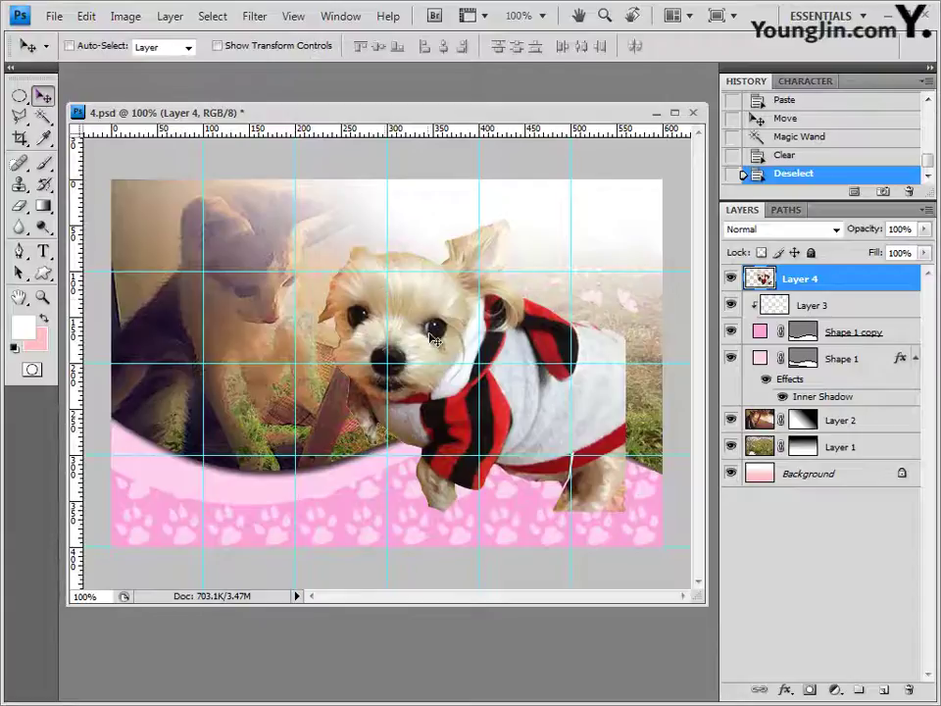
Scale the dog proportionally to about 67% and place it in the lower-right corner of the canvas.
key("ctrl+t")
left_click_drag(359, 247, 496, 356)
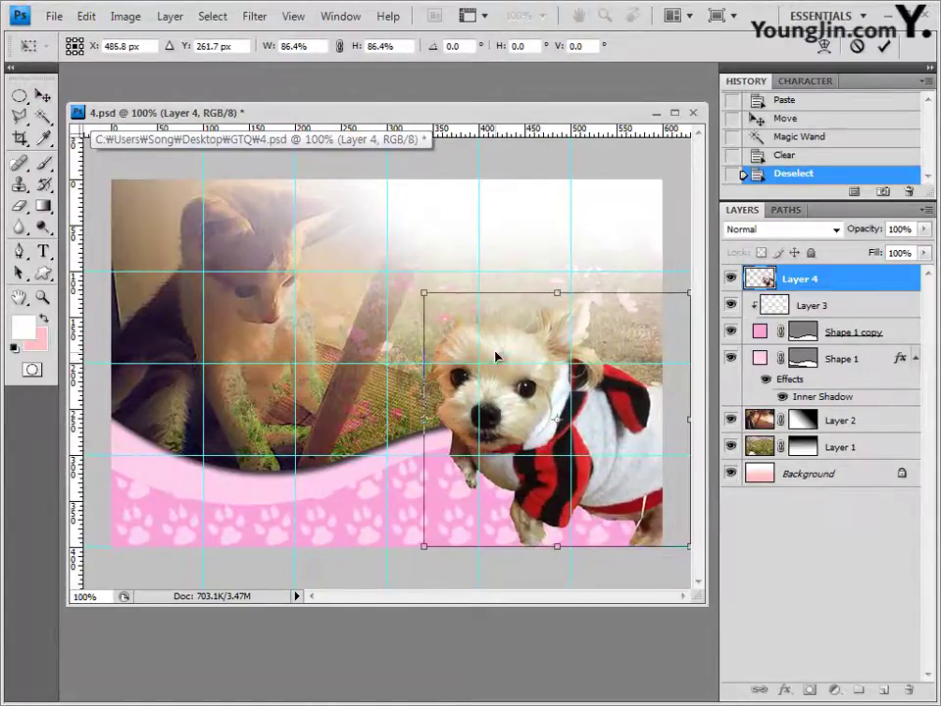
left_click_drag(424, 292, 481, 359)
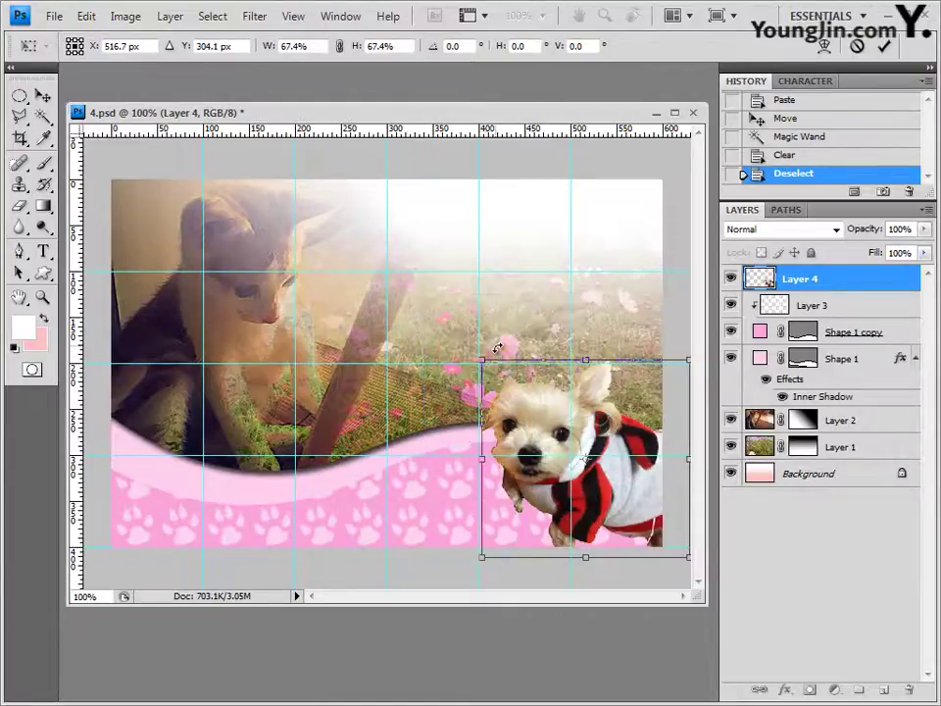
key("Return")
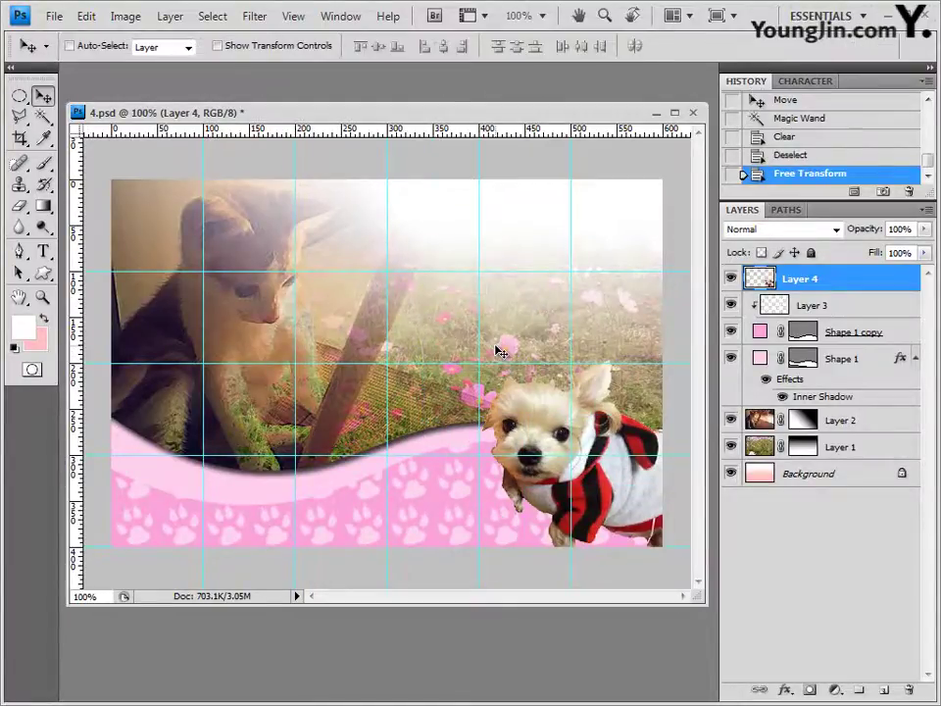
Apply a Drop Shadow layer style to the dog on Layer 4.
left_click(784, 689)
left_click(836, 496)
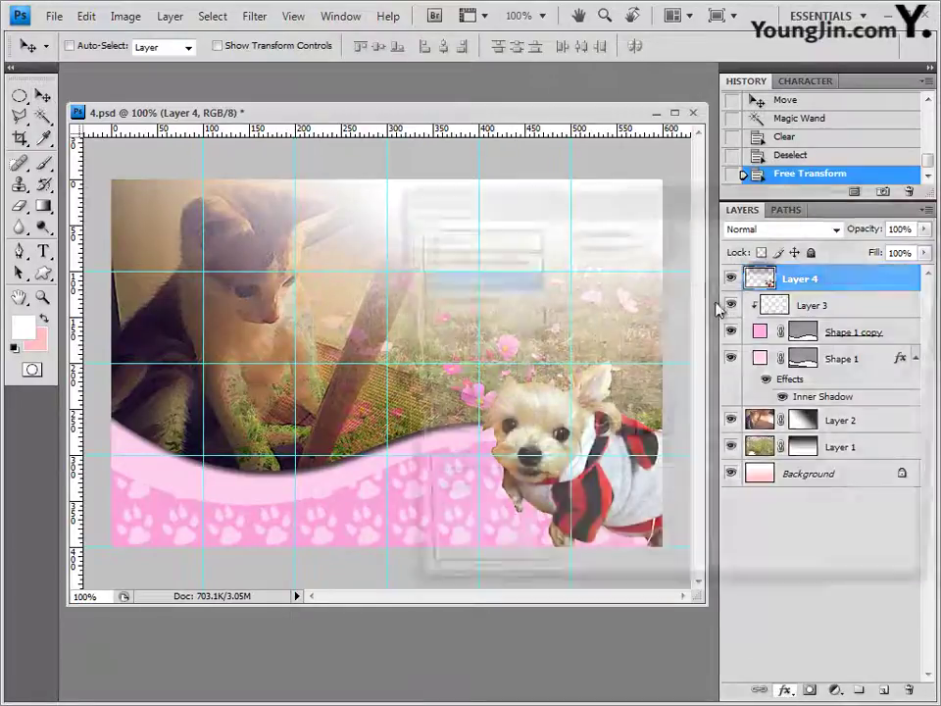
left_click(892, 235)
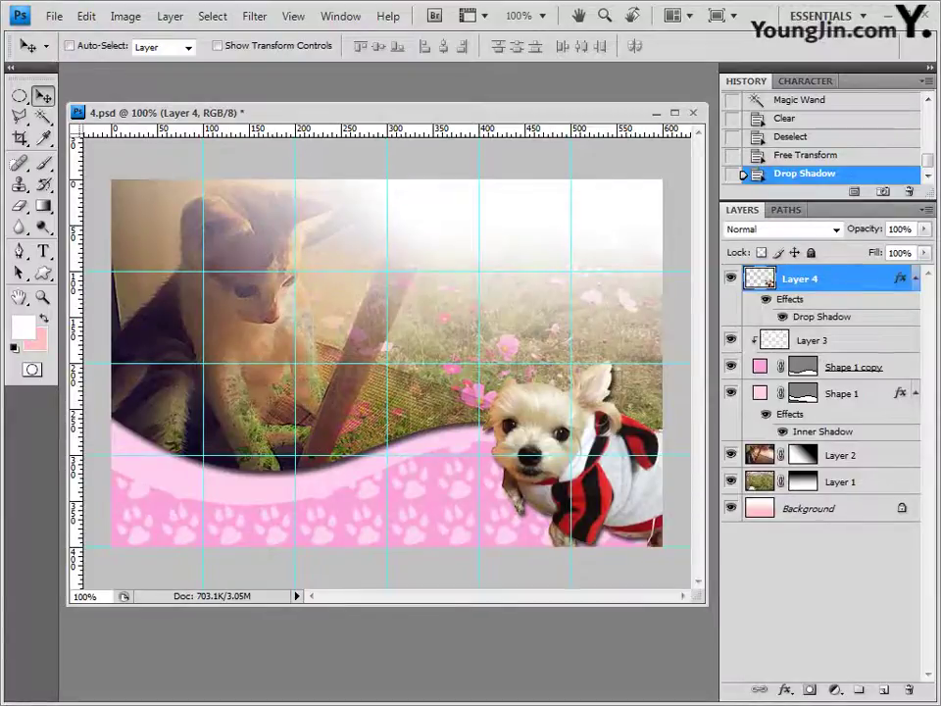
Open 1급-15.jpg from the 기출문제02 folder in Windows Explorer and float it as a separate window over 4.psd.
key("alt+Tab")
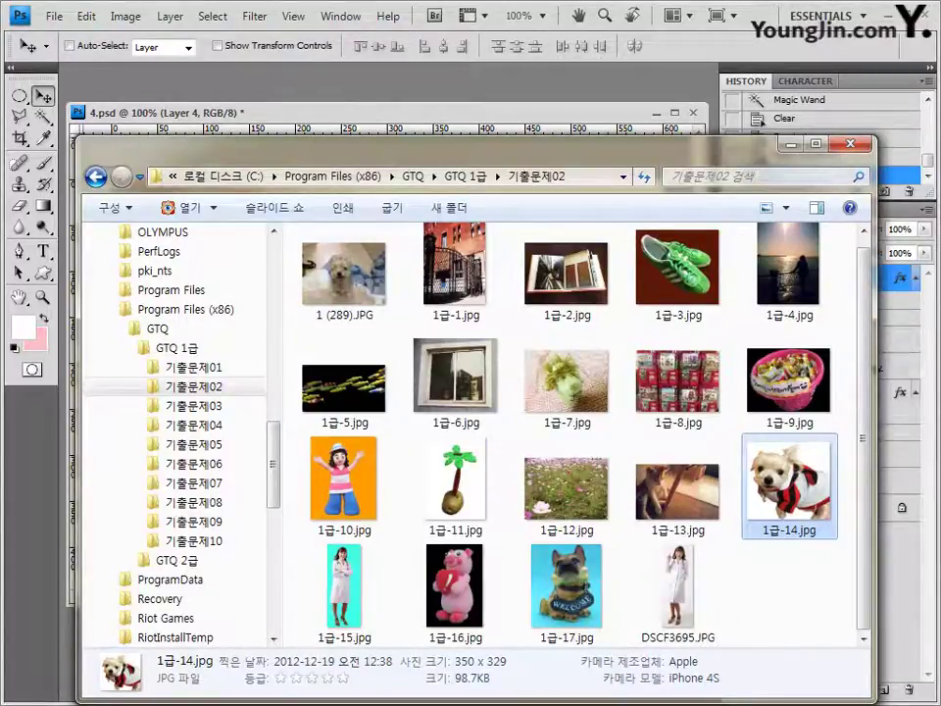
left_click(475, 598)
left_click(358, 599)
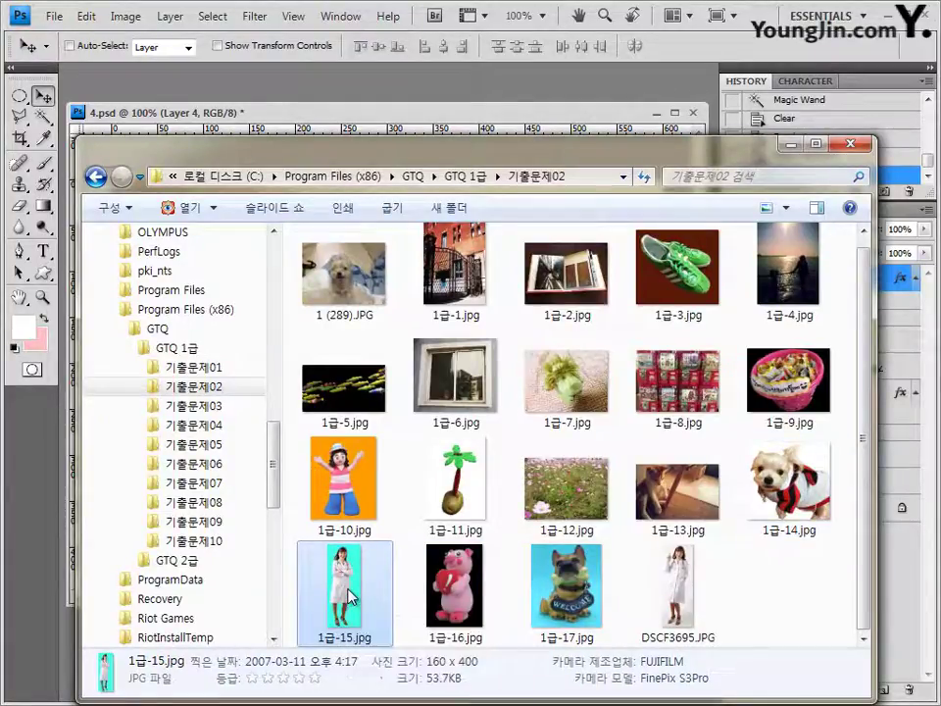
left_click_drag(351, 594, 353, 88)
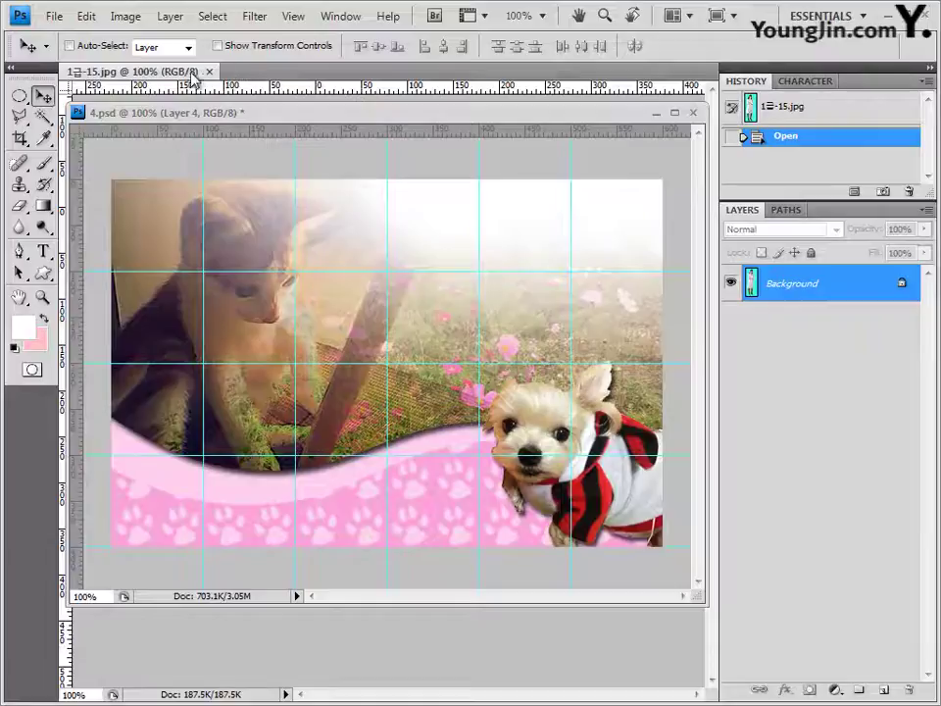
left_click_drag(187, 73, 264, 268)
left_click_drag(218, 209, 286, 227)
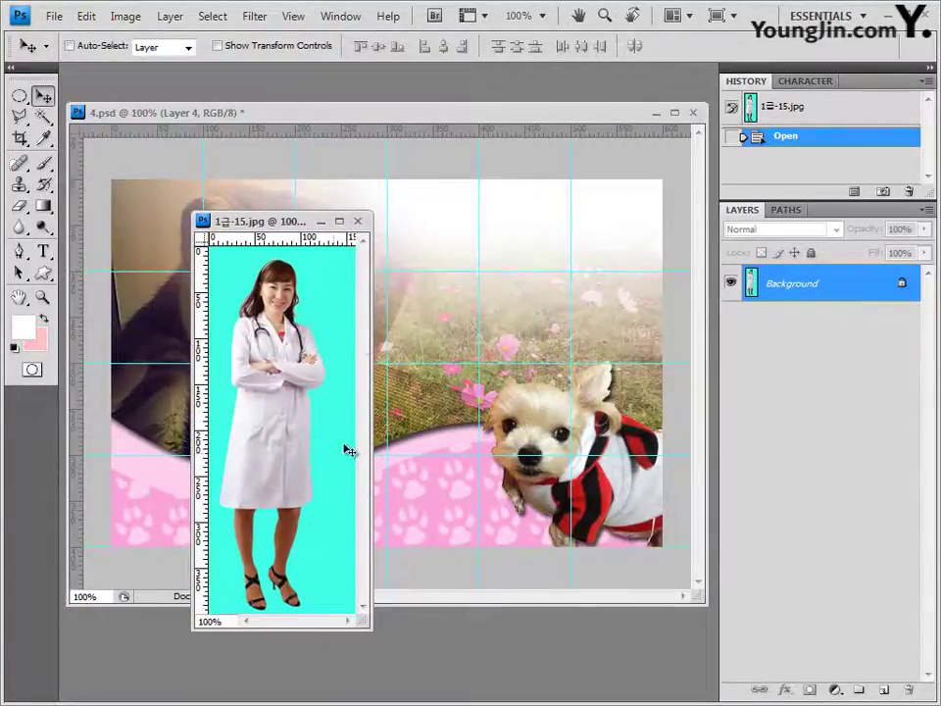
Select the turquoise background around the woman with the Magic Wand at tolerance 32 and invert the selection.
left_click(42, 115)
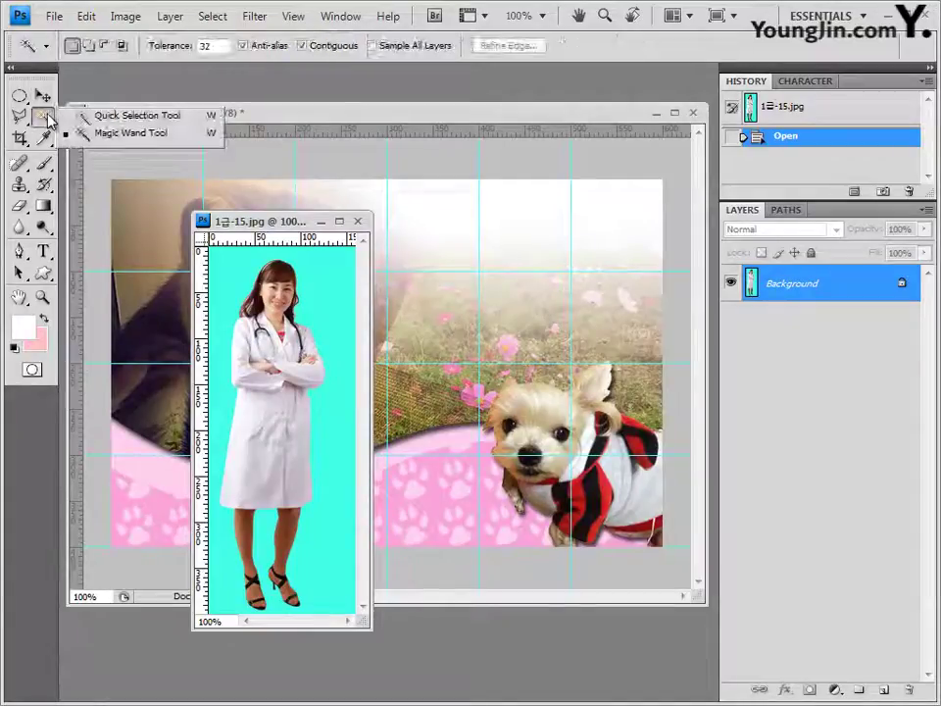
left_click(125, 132)
left_click(339, 280)
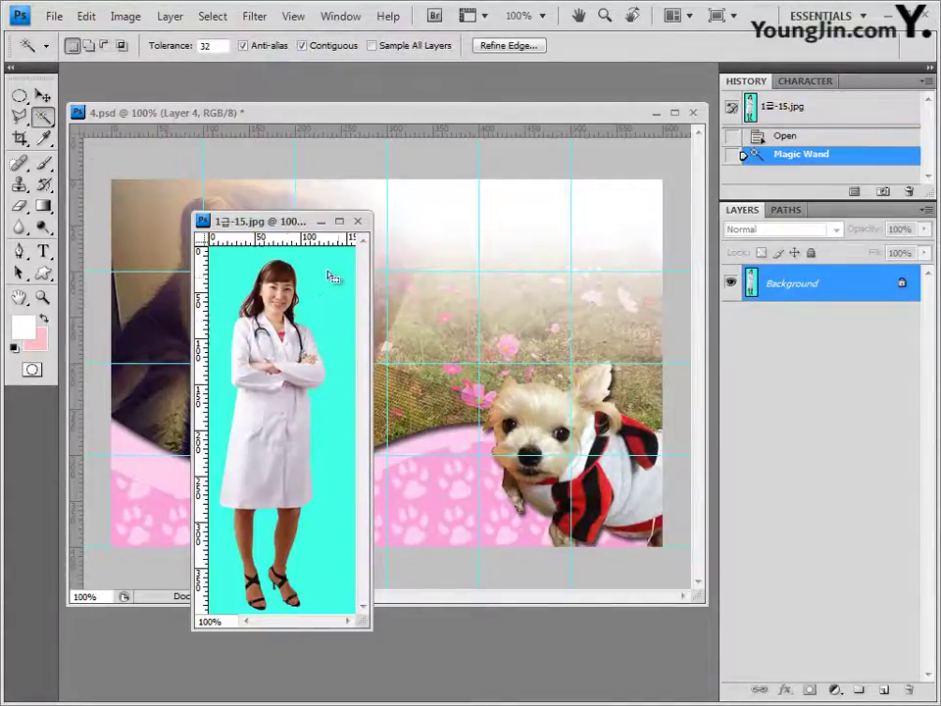
left_click(216, 18)
left_click(235, 91)
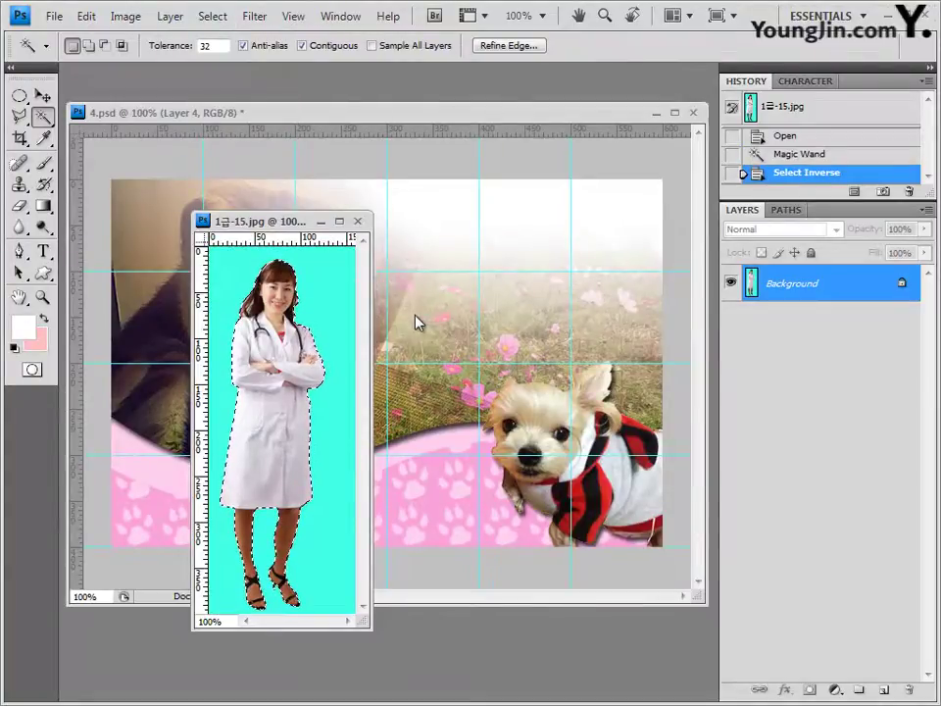
Copy the selected woman into 4.psd as a new layer and close 1급-15.jpg.
left_click(358, 220)
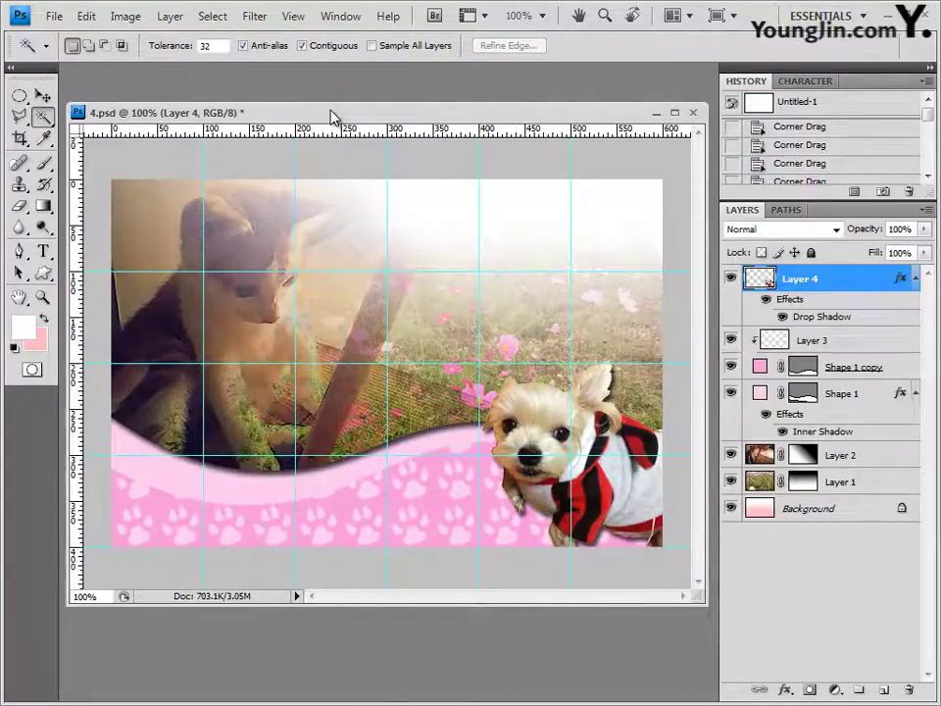
key("ctrl+v")
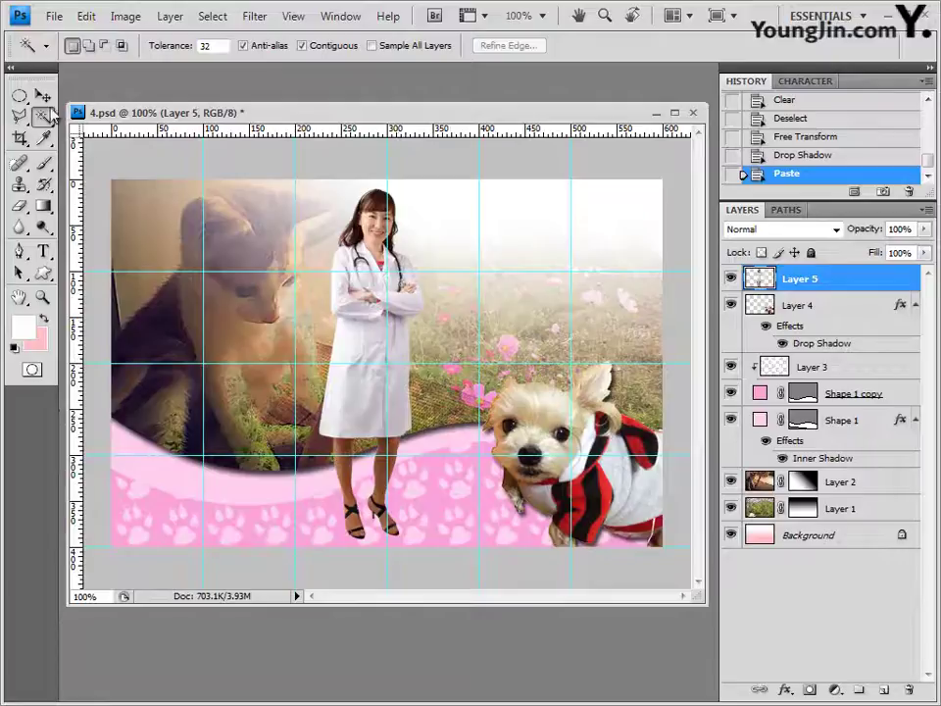
key("v")
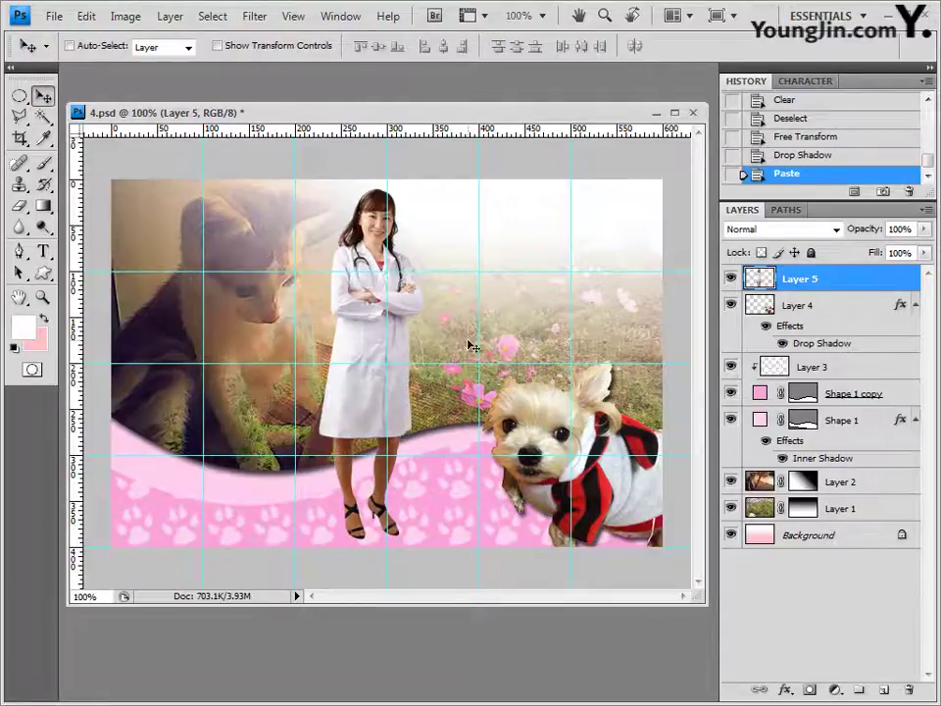
Scale the woman down proportionally and stand her in the lower-left corner of the canvas.
key("ctrl+t")
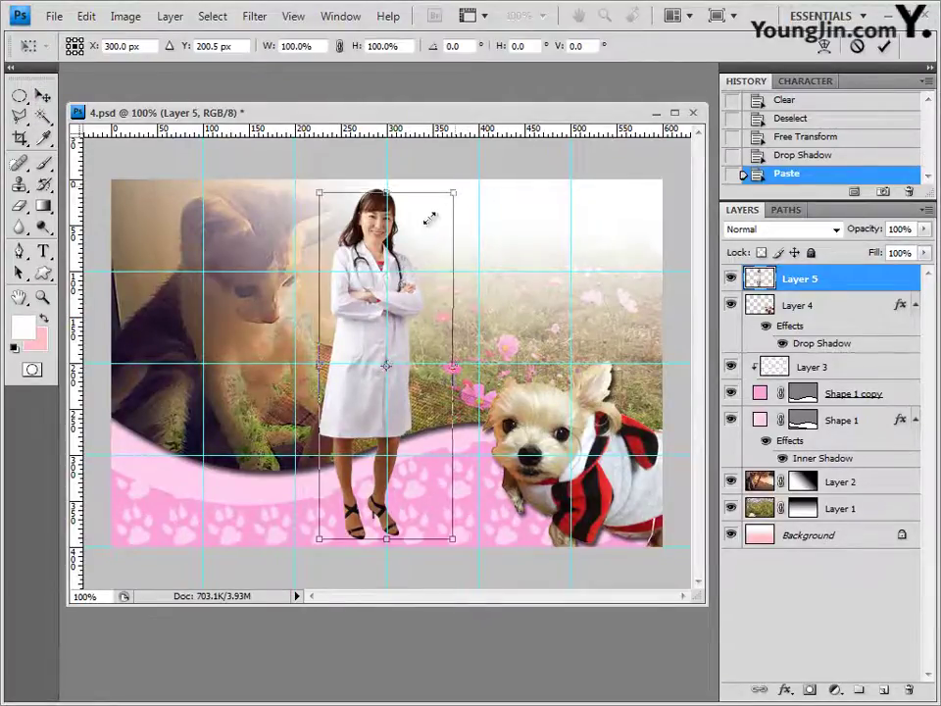
left_click_drag(449, 184, 384, 294)
left_click_drag(364, 335, 157, 348)
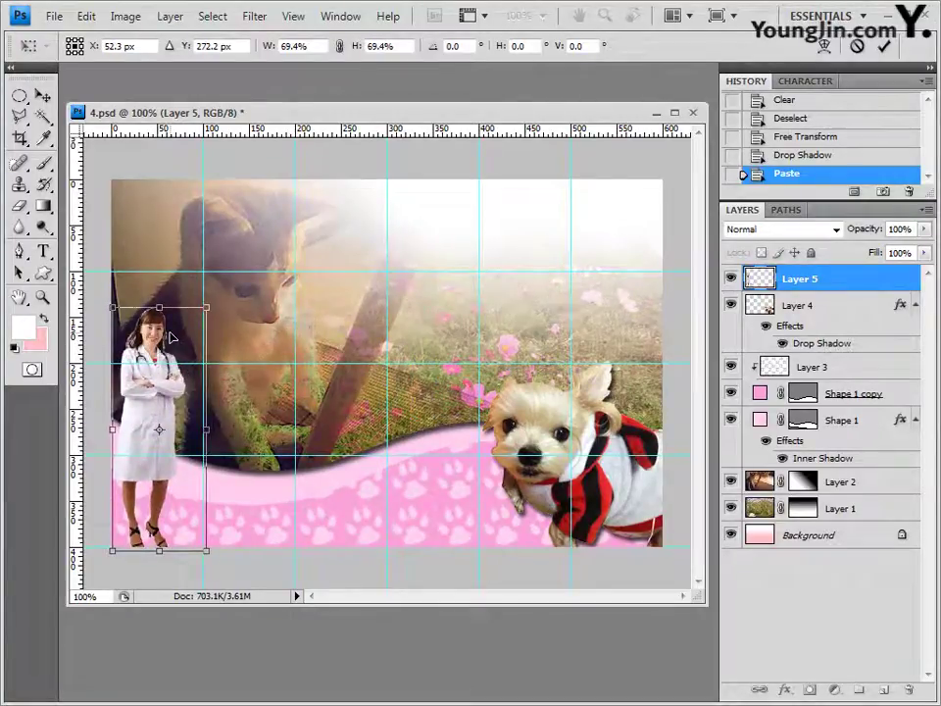
left_click_drag(206, 306, 198, 345)
key("Return")
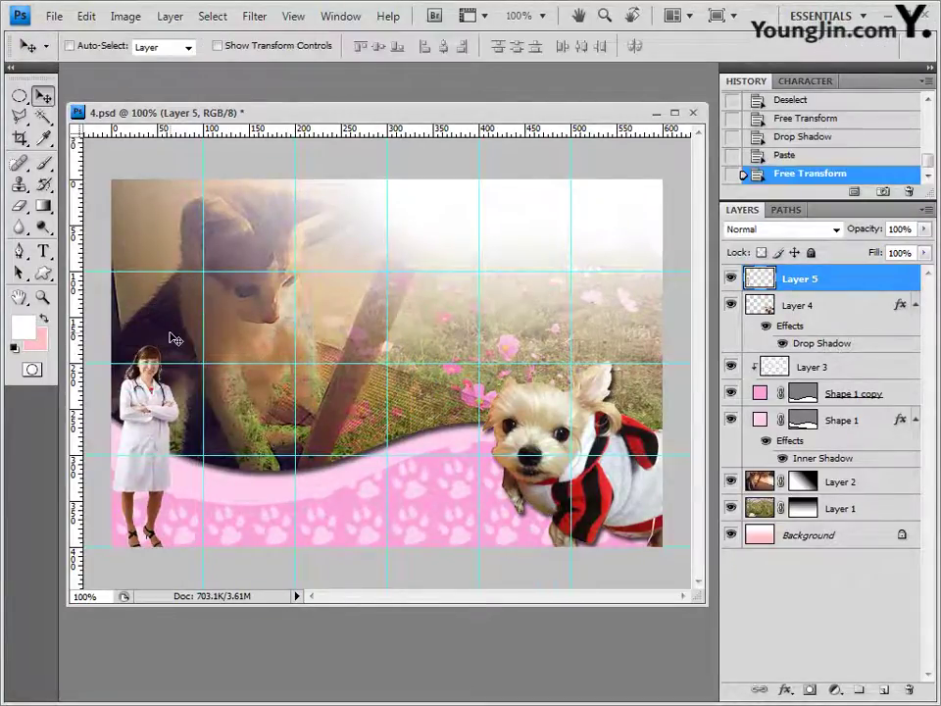
Open 1급-16.jpg from the 기출문제02 folder in Windows Explorer and float it as a separate window over 4.psd.
key("alt+Tab")
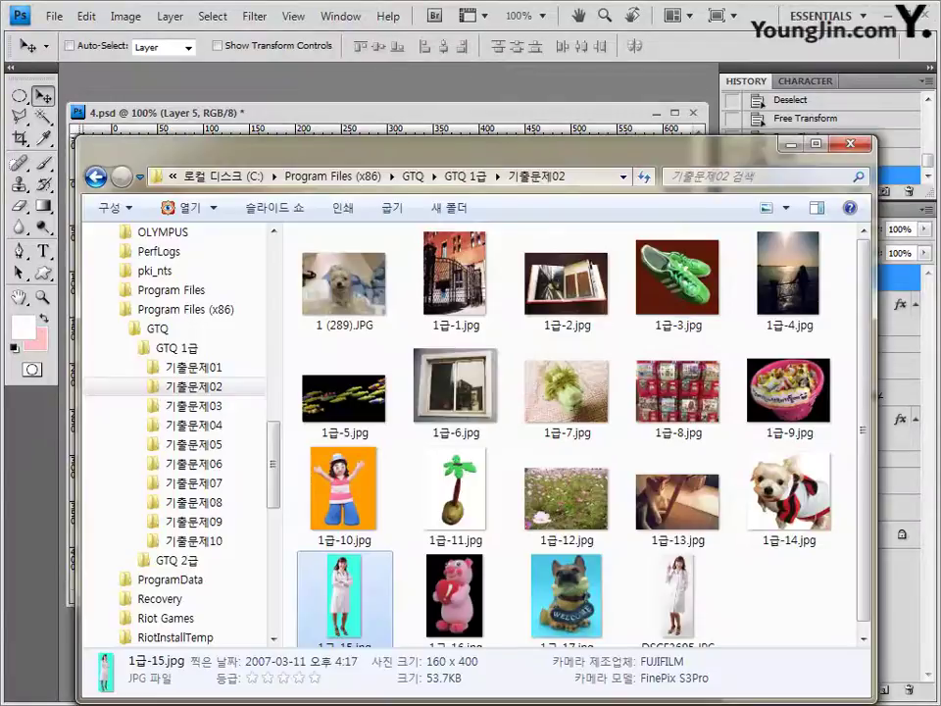
left_click(451, 583)
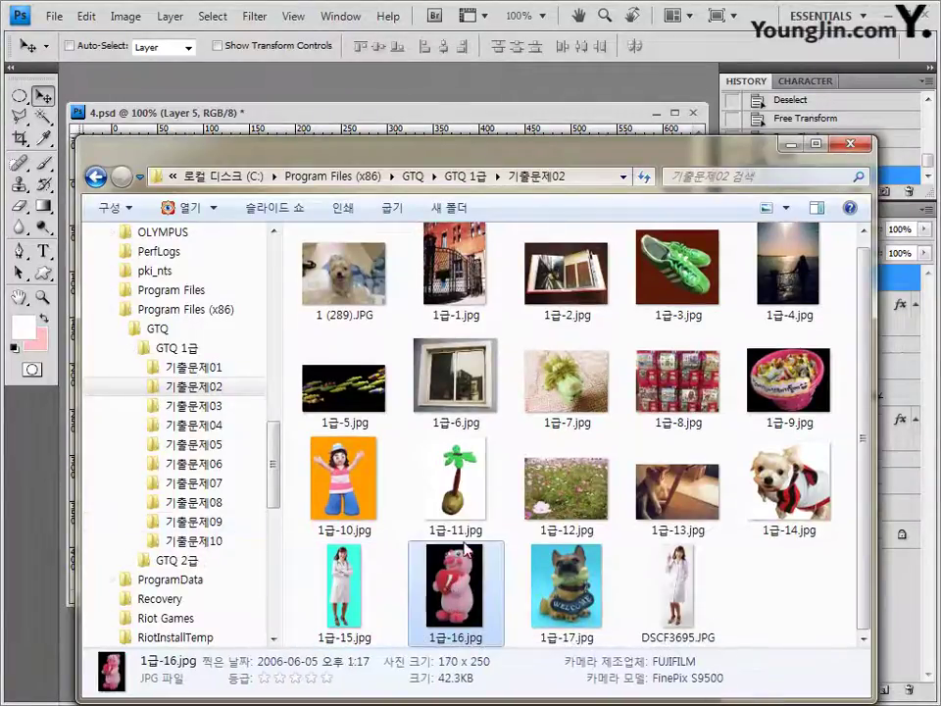
left_click_drag(559, 149, 558, 120)
left_click_drag(446, 591, 445, 88)
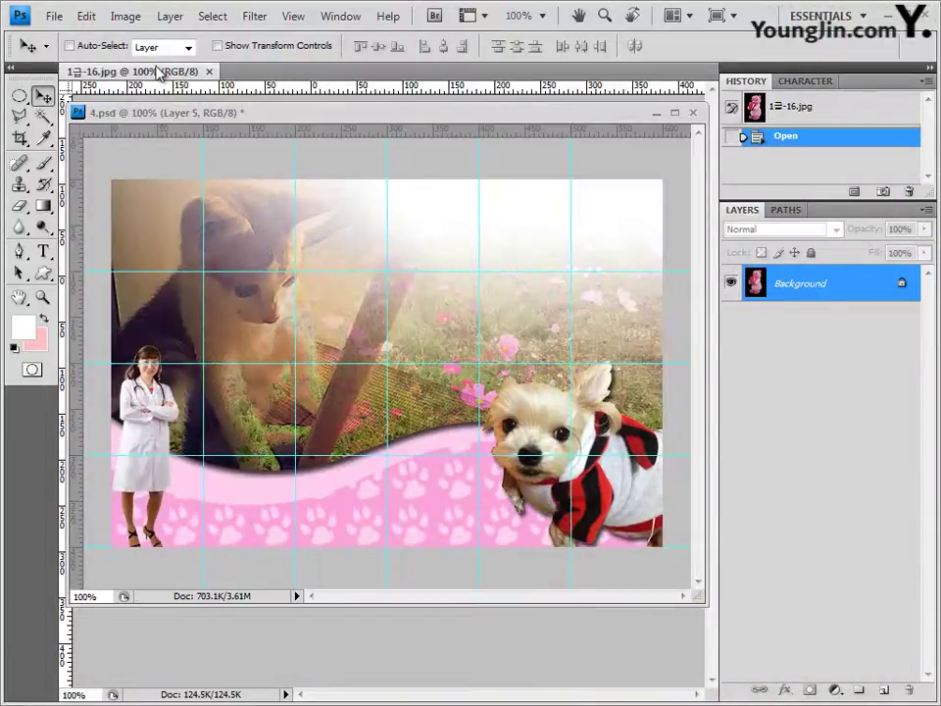
left_click_drag(159, 75, 260, 136)
Isolate the pig from its black background with the Magic Wand at tolerance 32 and copy it into 4.psd as a new layer.
left_click(43, 115)
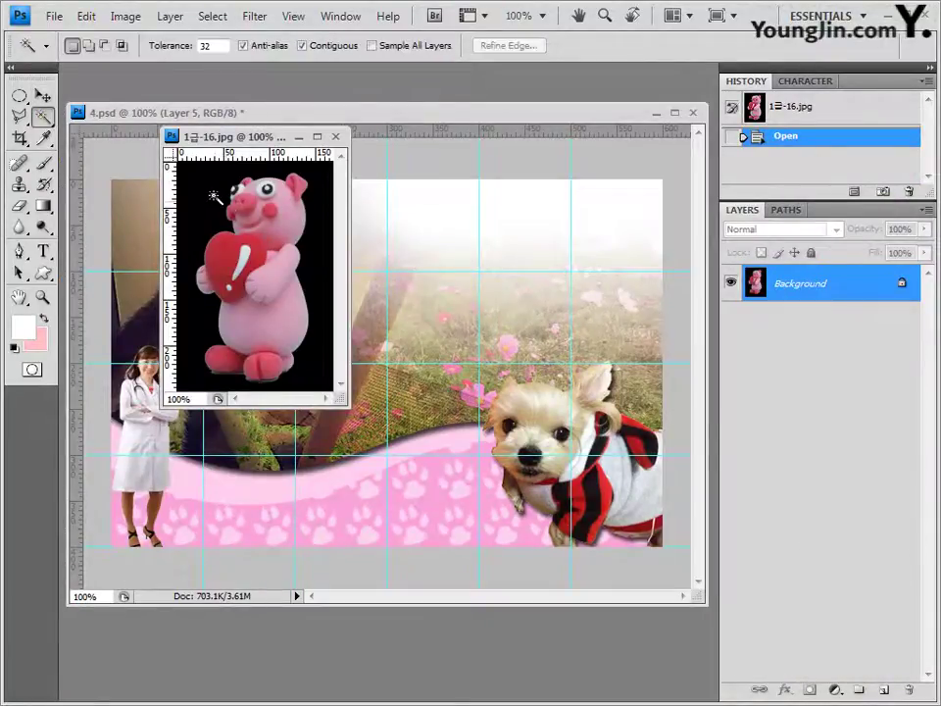
left_click(214, 197)
left_click(215, 16)
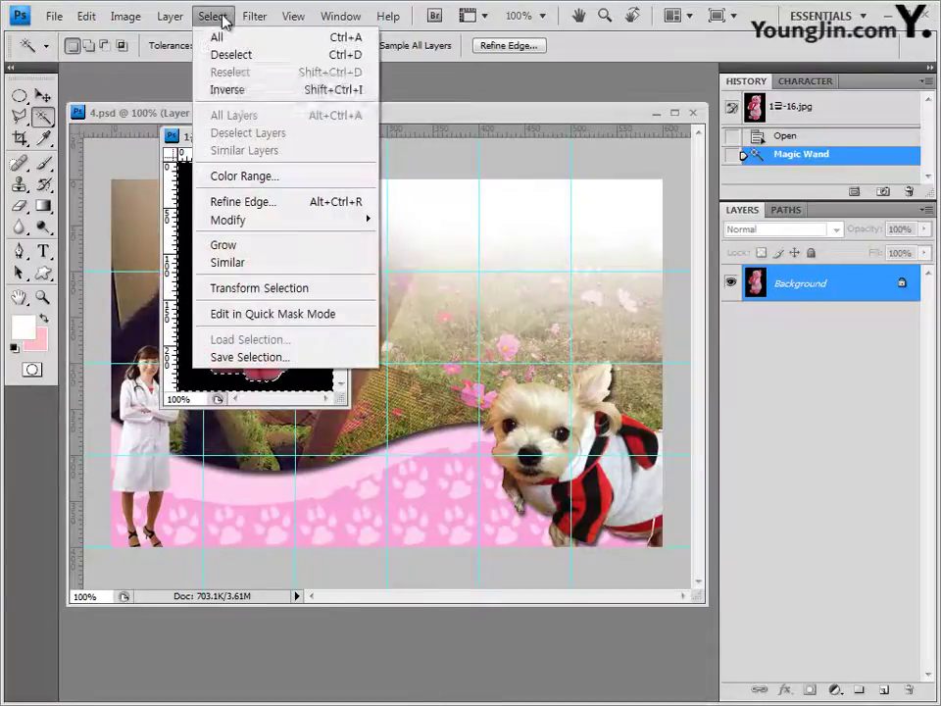
left_click(226, 89)
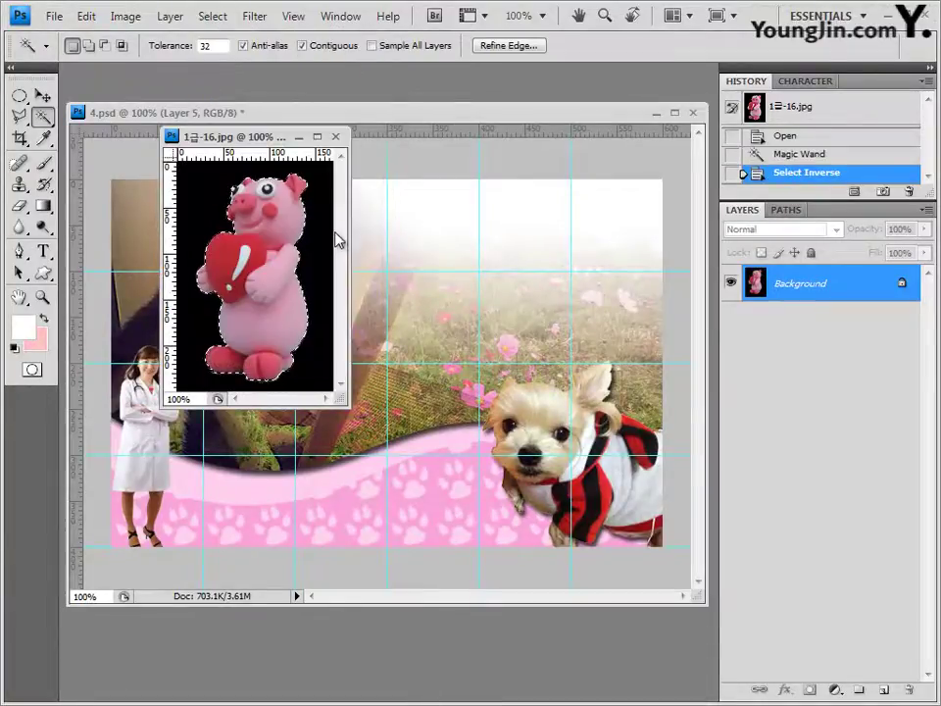
left_click(335, 136)
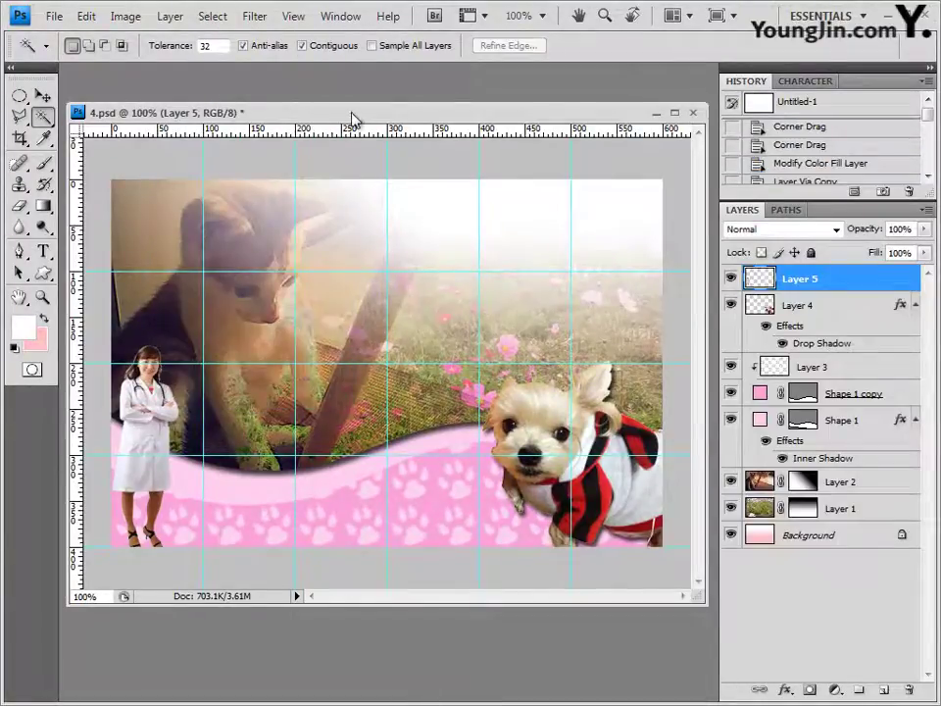
key("ctrl+v")
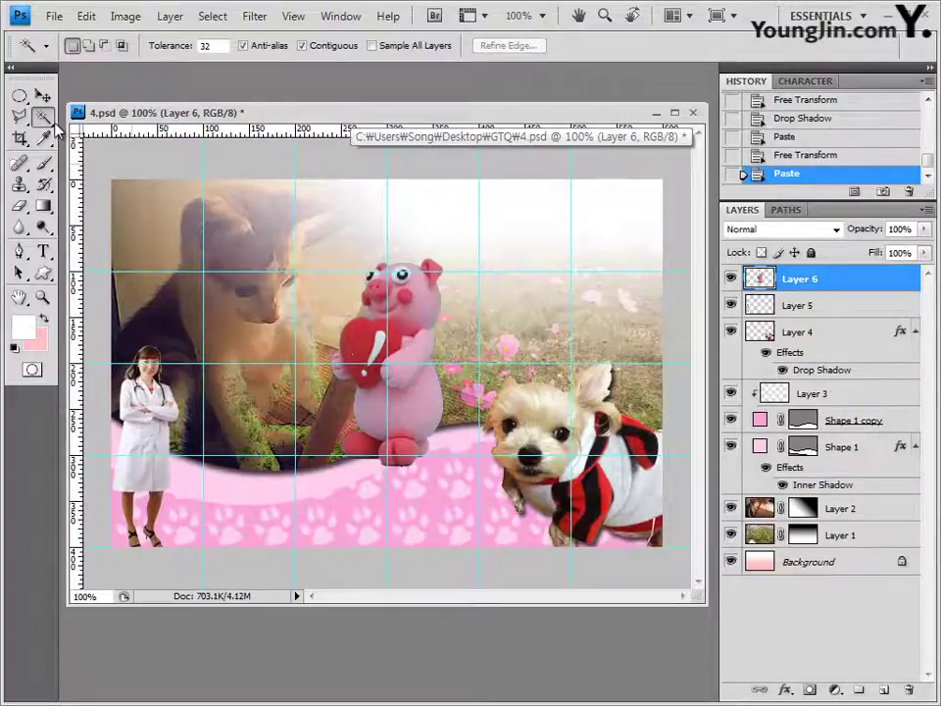
Move the pig beside the woman and place its Layer 6 directly below Layer 5.
left_click(42, 95)
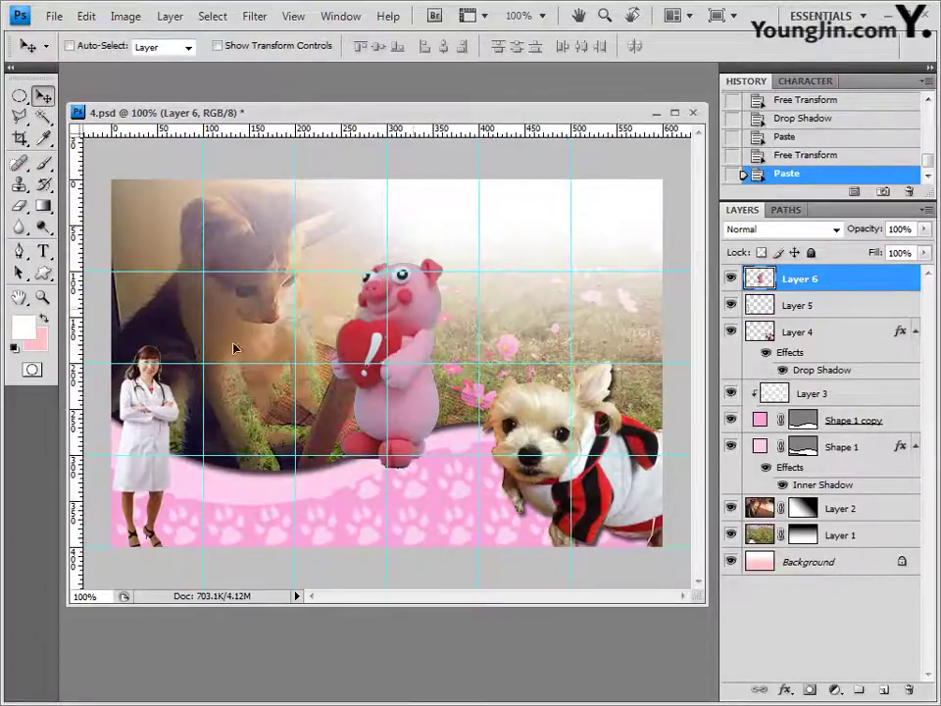
left_click_drag(412, 328, 236, 367)
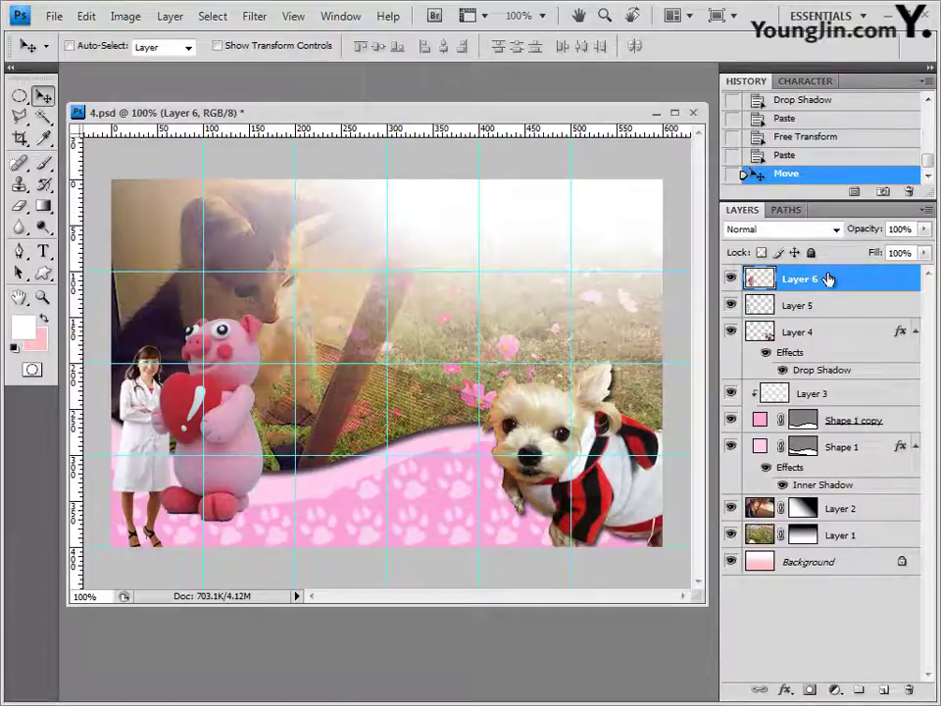
left_click_drag(826, 280, 836, 324)
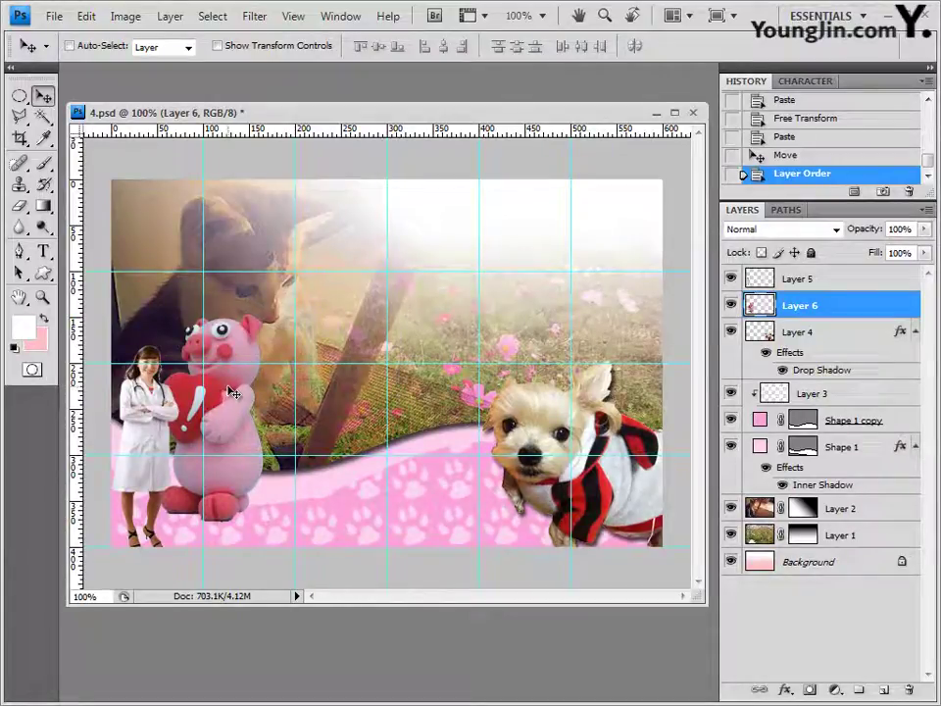
Flip the pig horizontally and scale it to about 66% width and 72% height, standing at the canvas's lower edge beside the woman.
key("ctrl+t")
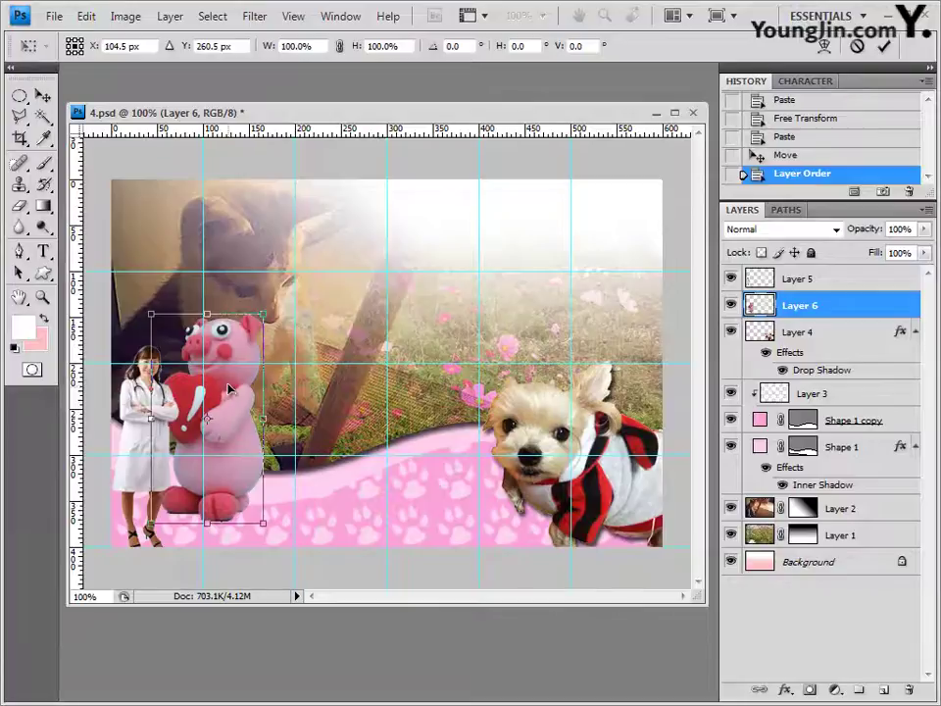
right_click(229, 389)
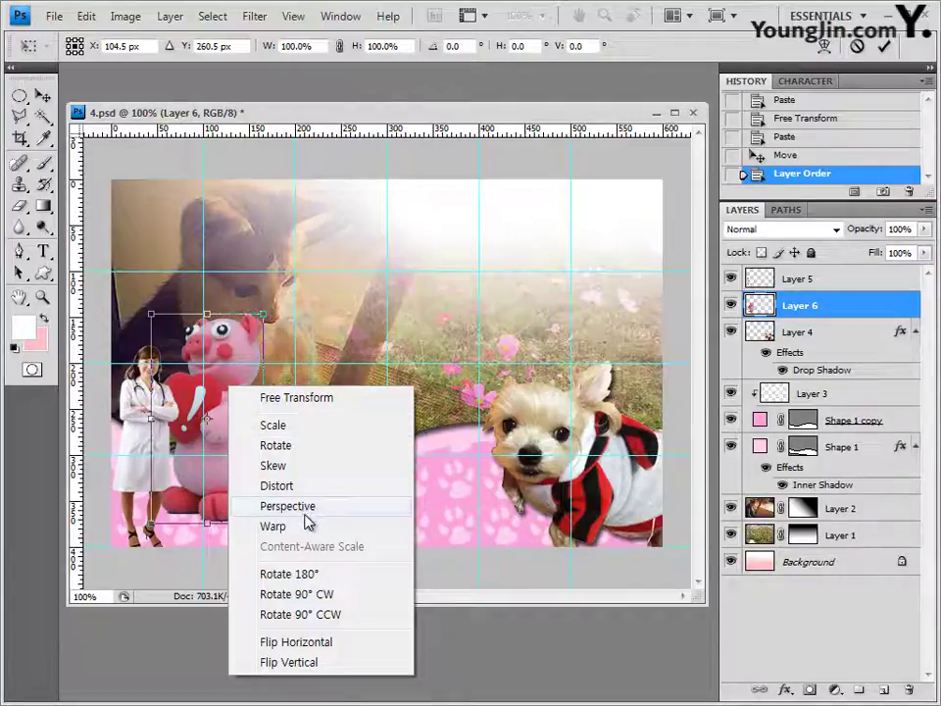
left_click(329, 645)
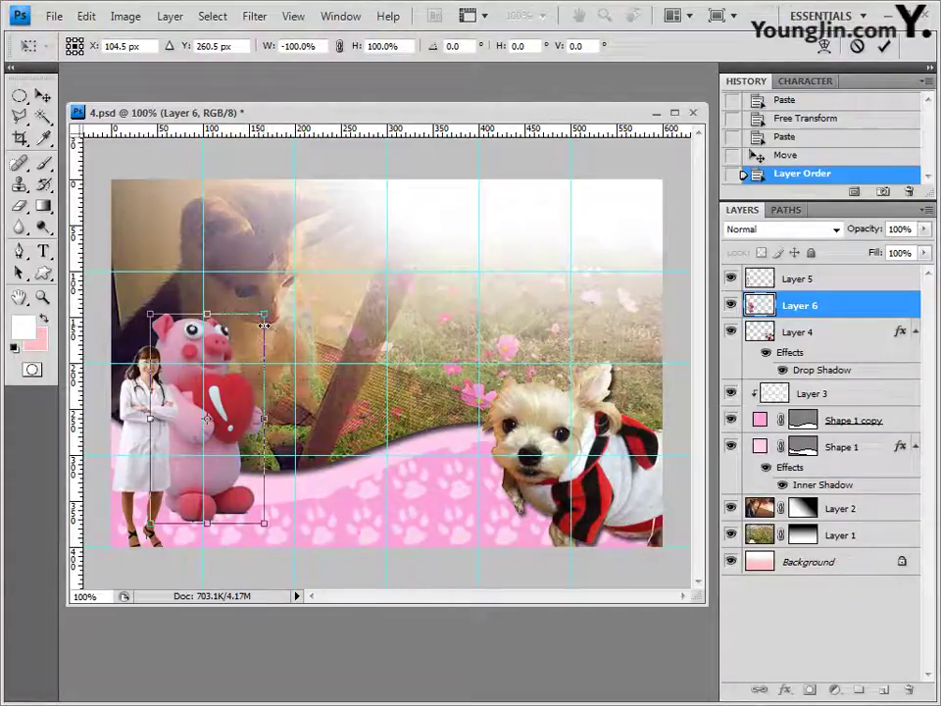
left_click_drag(264, 324, 232, 402)
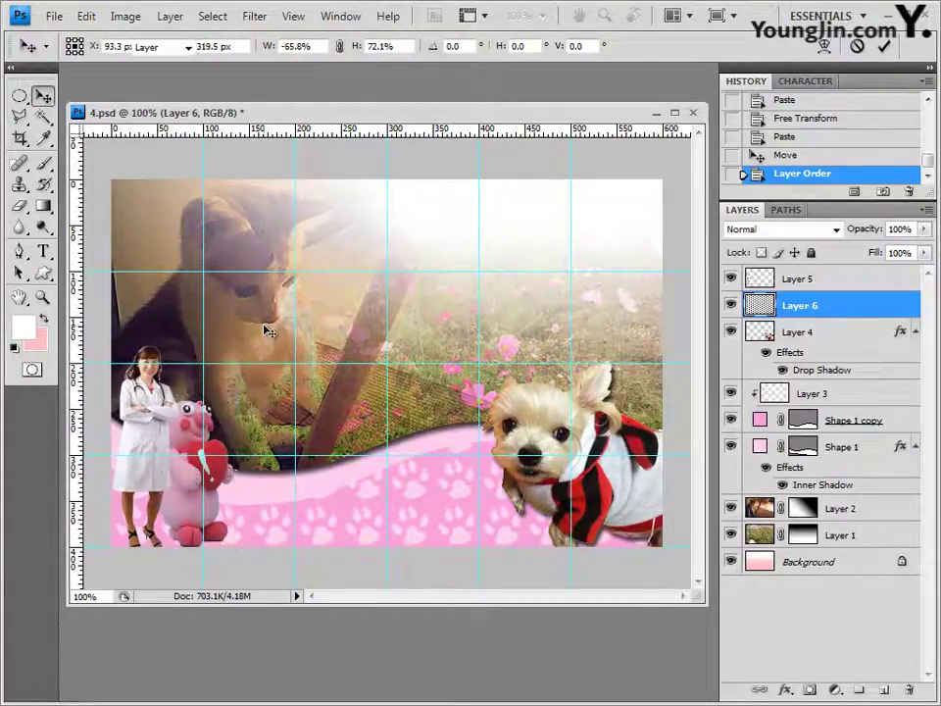
key("Return")
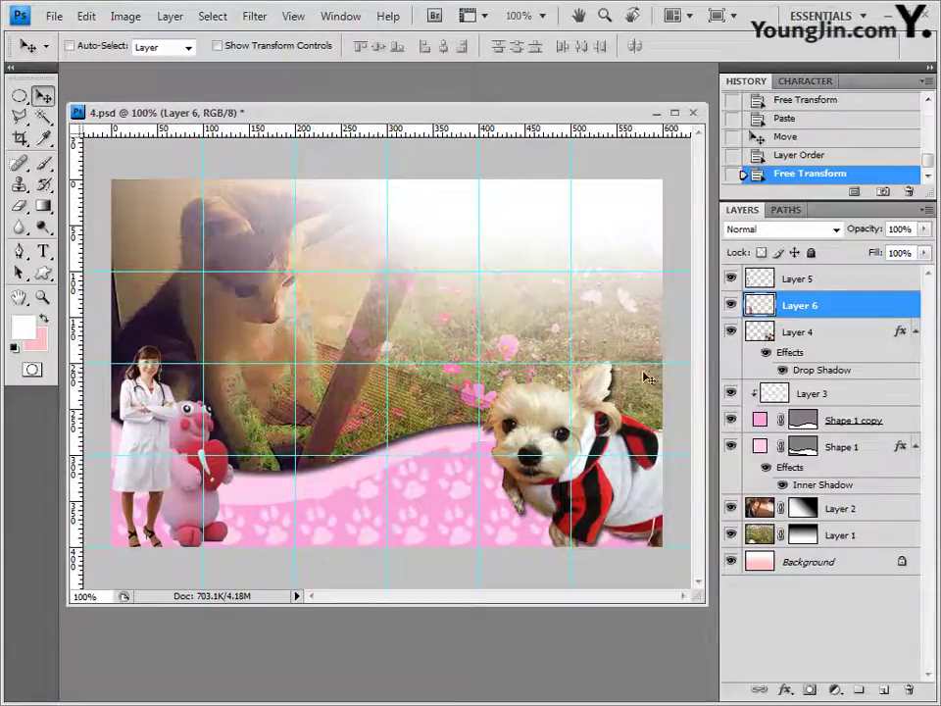
Add a Hue/Saturation adjustment layer above the pig with Colorize on, hue 281 and saturation 50.
left_click(835, 691)
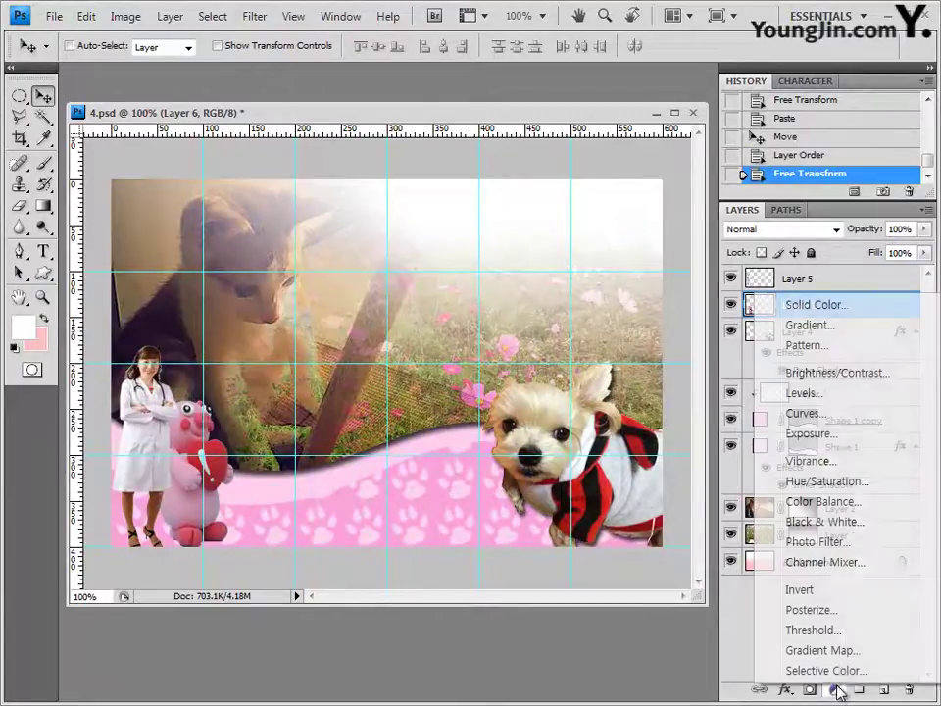
left_click(849, 481)
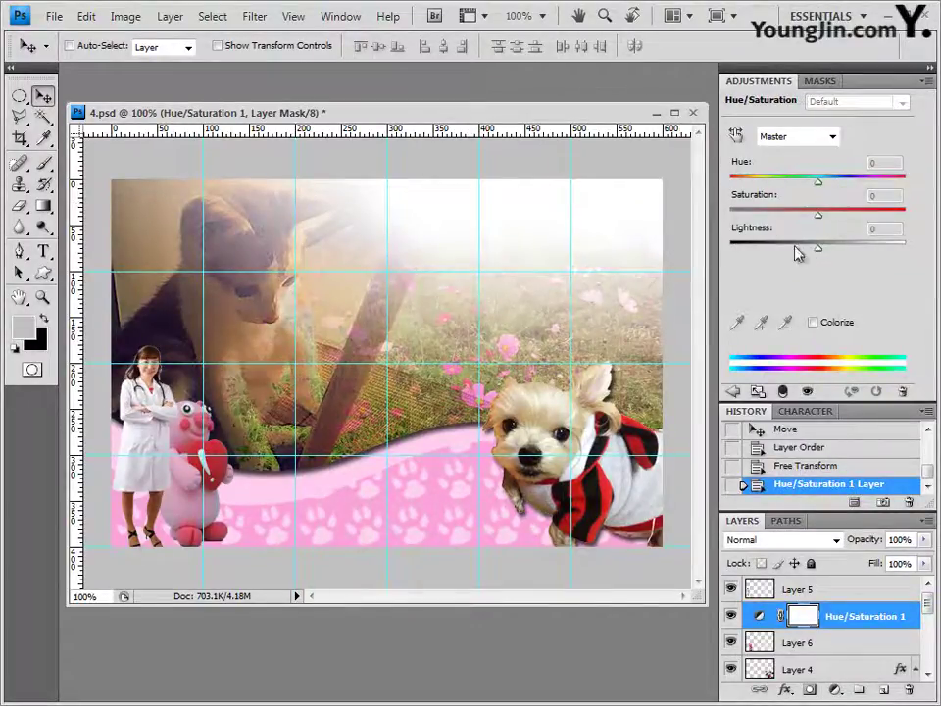
left_click(817, 326)
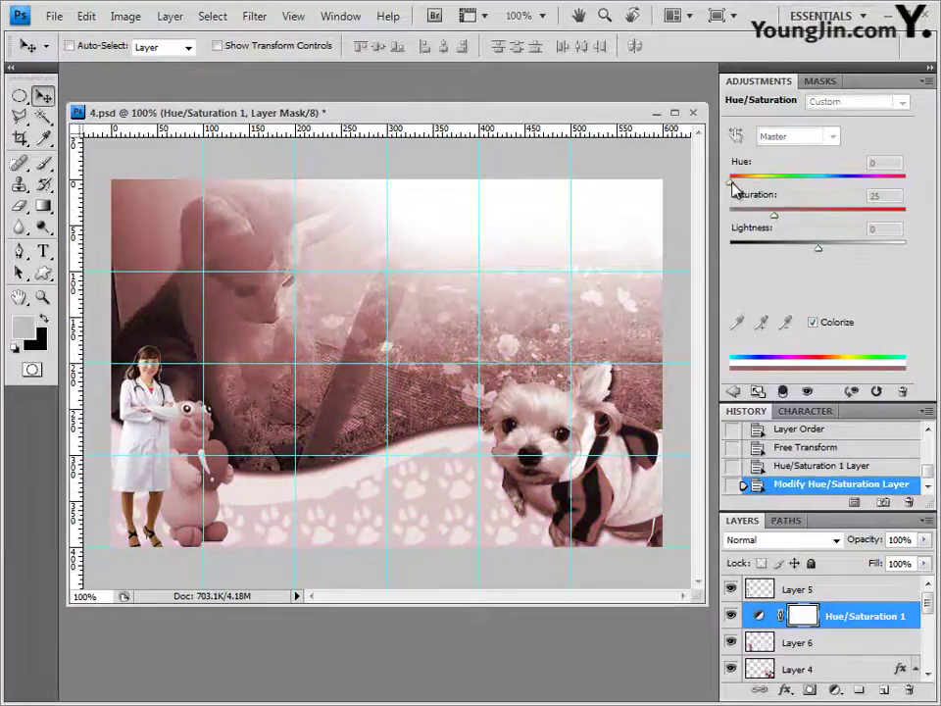
left_click_drag(732, 184, 760, 185)
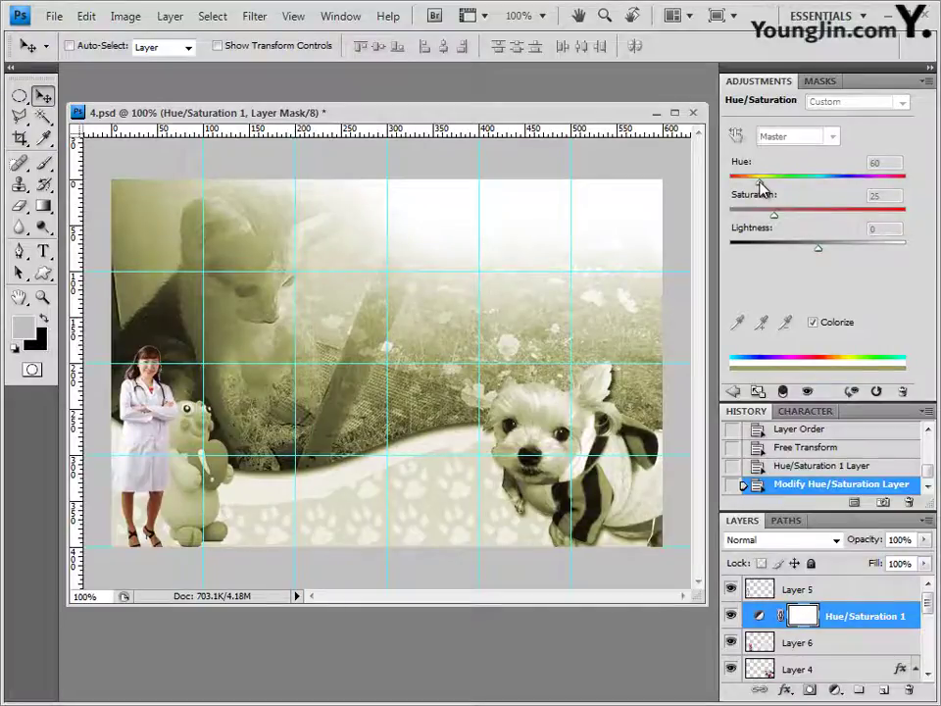
left_click_drag(761, 186, 871, 181)
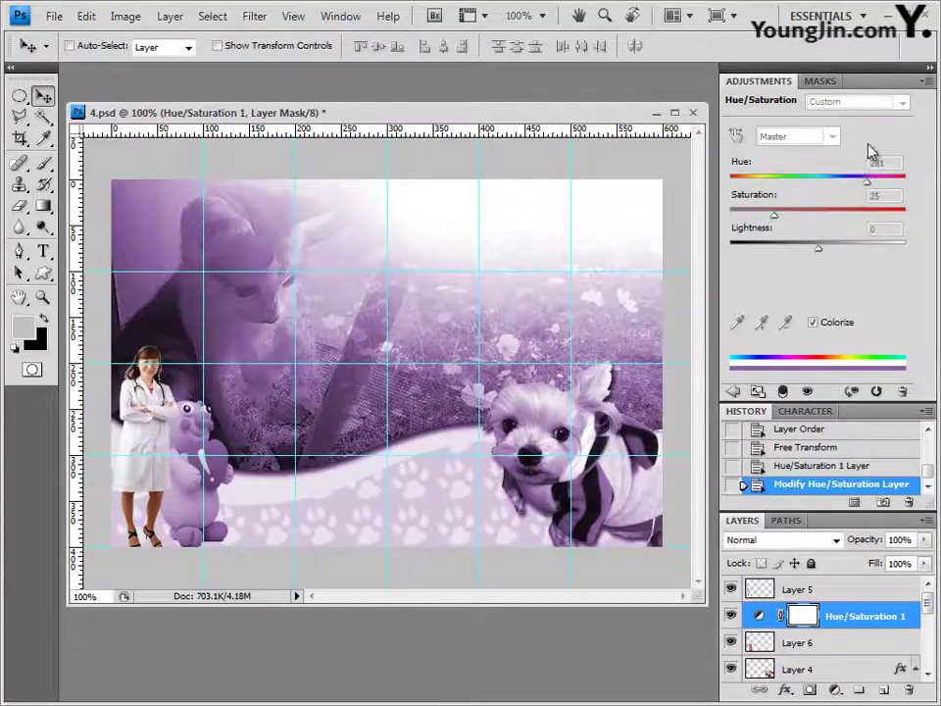
left_click_drag(772, 218, 822, 219)
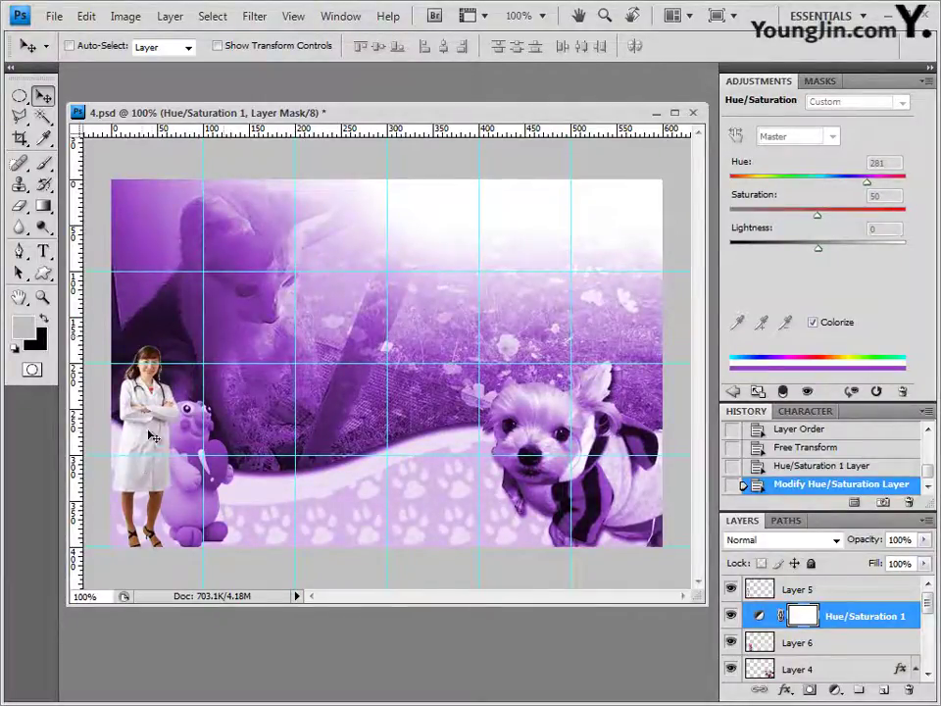
Clip the Hue/Saturation adjustment to Layer 6 so only the pig is recoloured, enlarging the layer list to reach it.
left_click(928, 83)
left_click(861, 509)
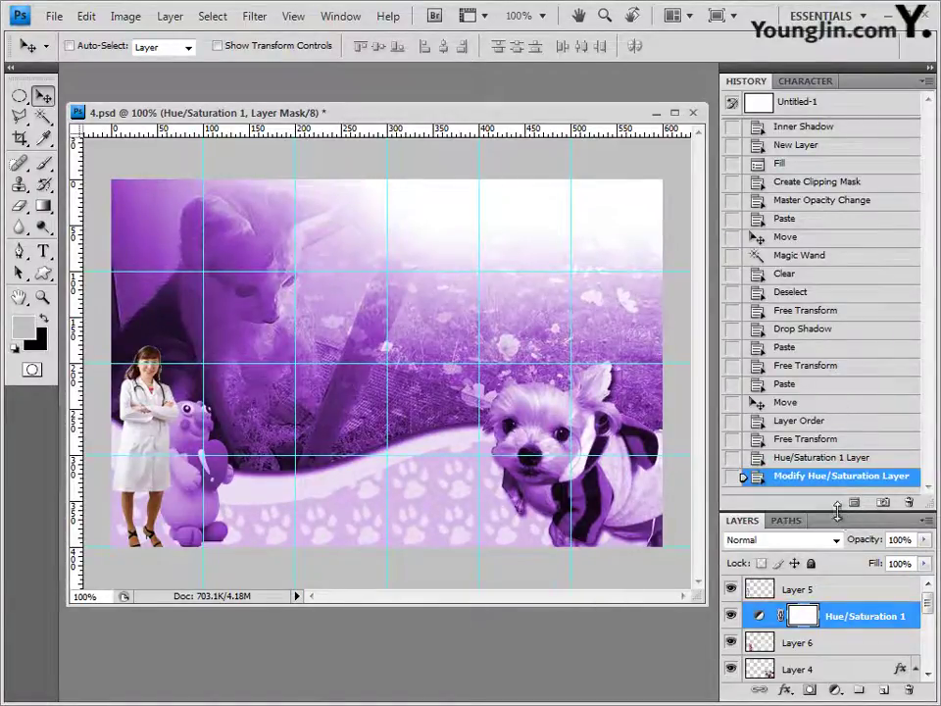
left_click_drag(843, 520, 839, 286)
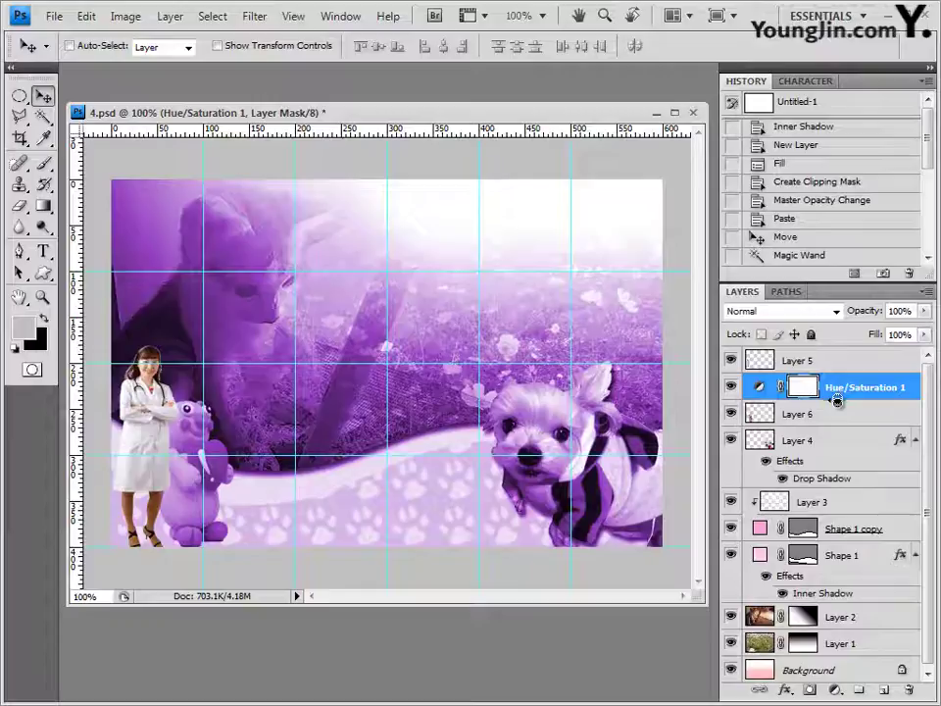
left_click(836, 401, "alt")
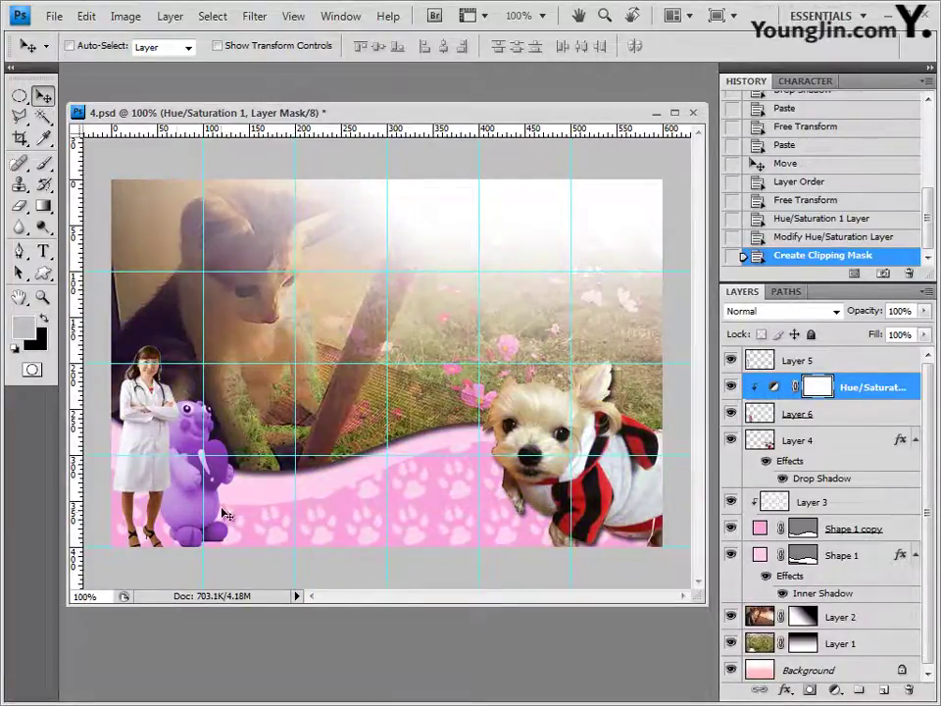
Apply an Inner Shadow effect to the pig on Layer 6.
left_click(818, 416)
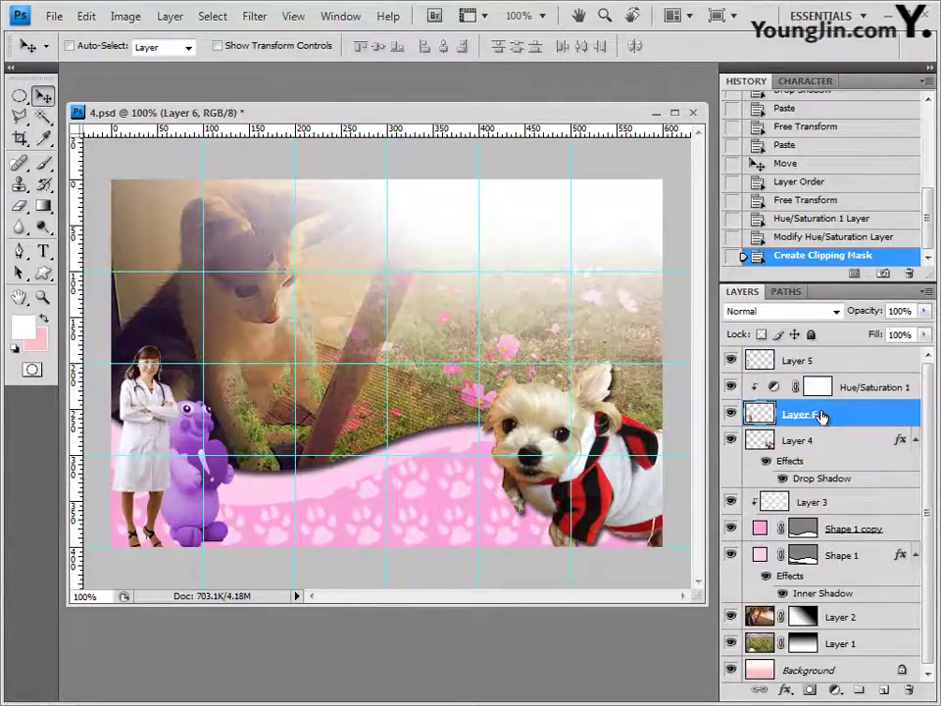
left_click(786, 690)
left_click(610, 198)
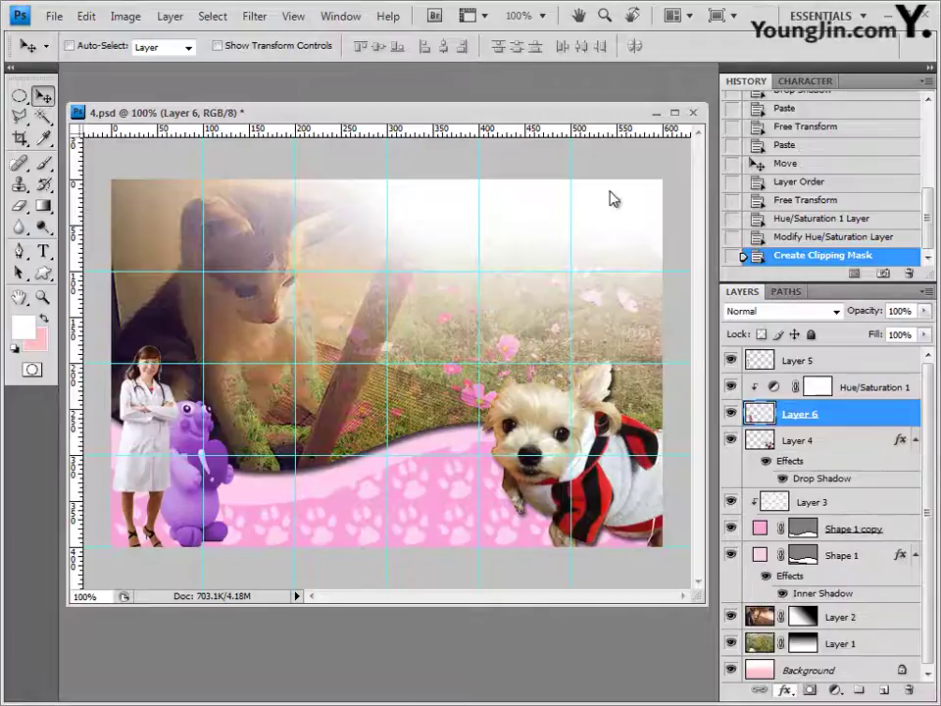
left_click(893, 233)
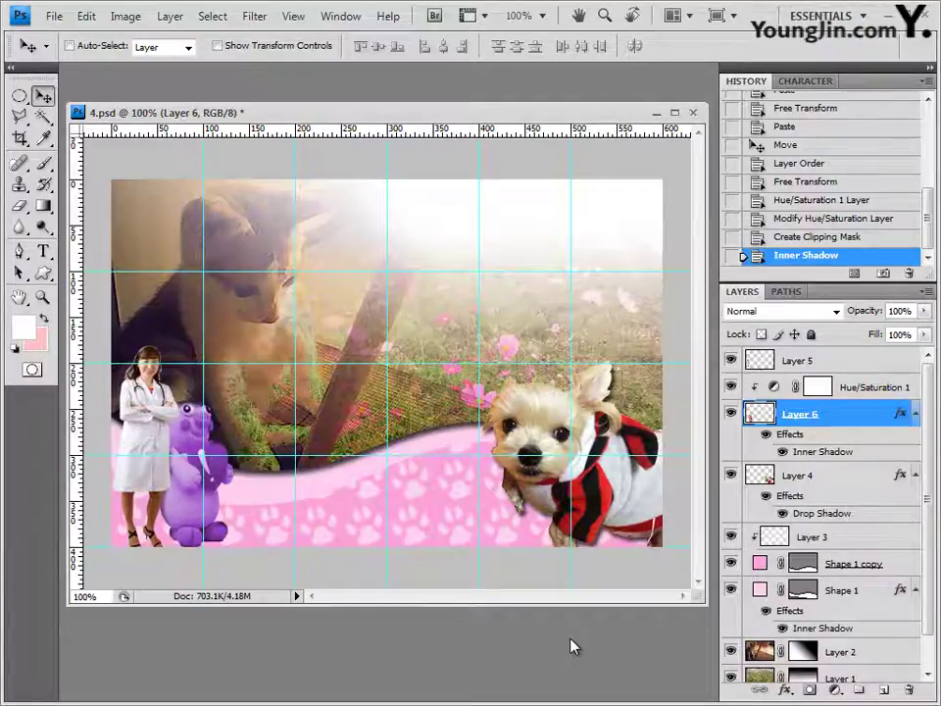
Make Layer 5 active, then open 1급-17.jpg from the 기출문제02 folder in Windows Explorer and float it over 4.psd.
left_click(846, 364)
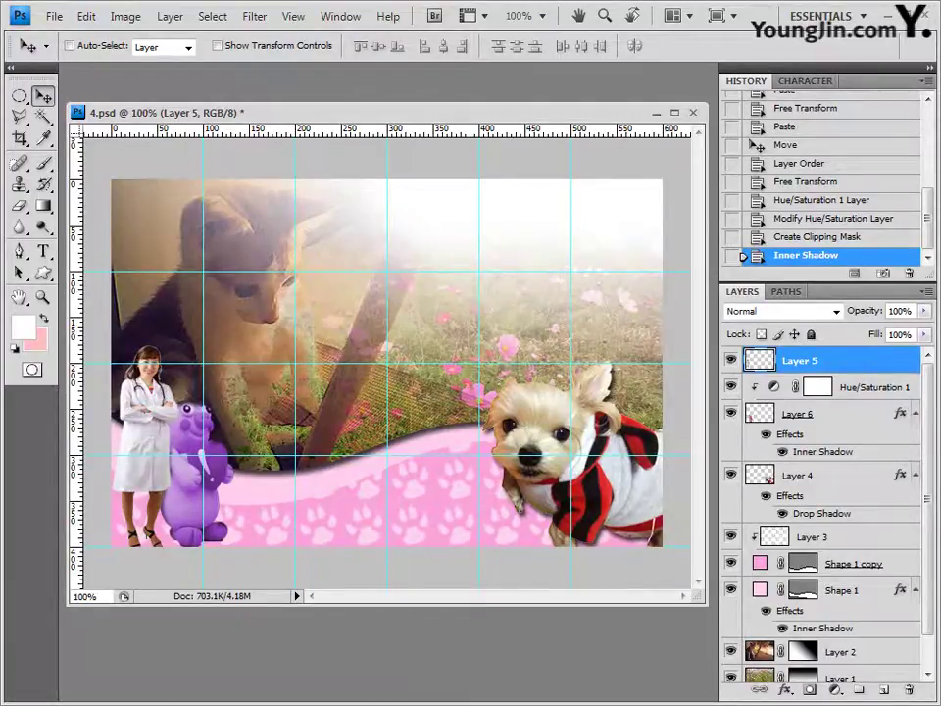
key("alt+Tab")
left_click(578, 554)
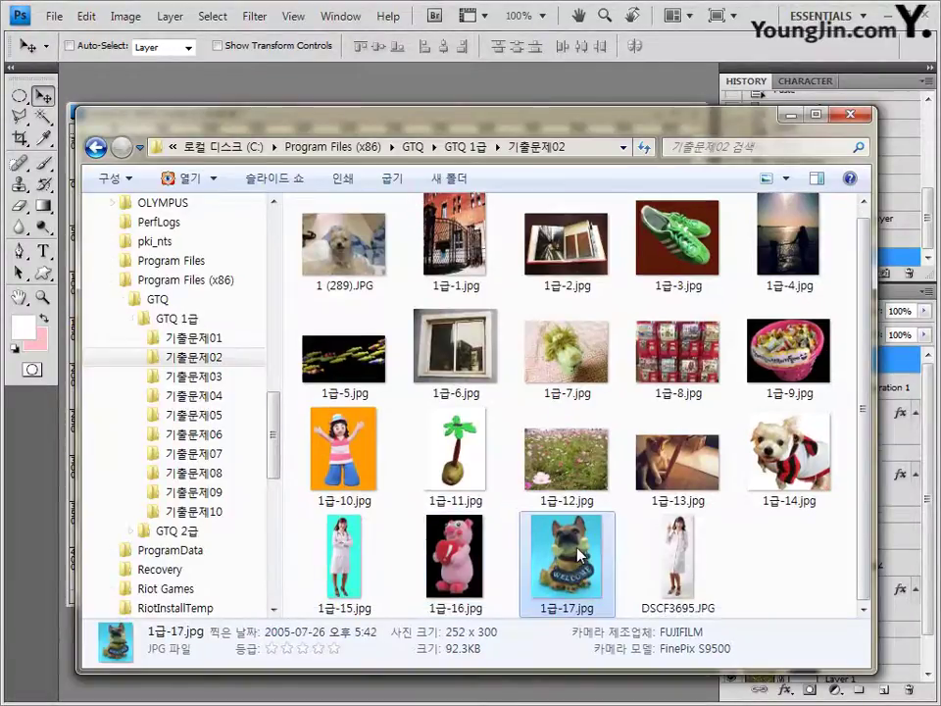
left_click_drag(559, 444, 98, 88)
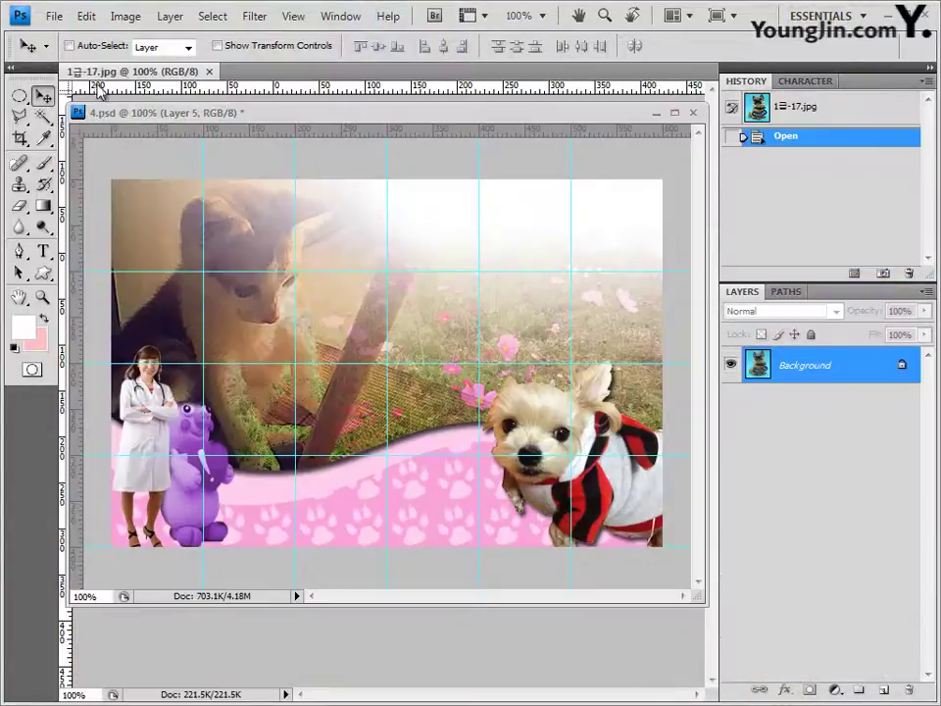
left_click_drag(167, 176, 324, 253)
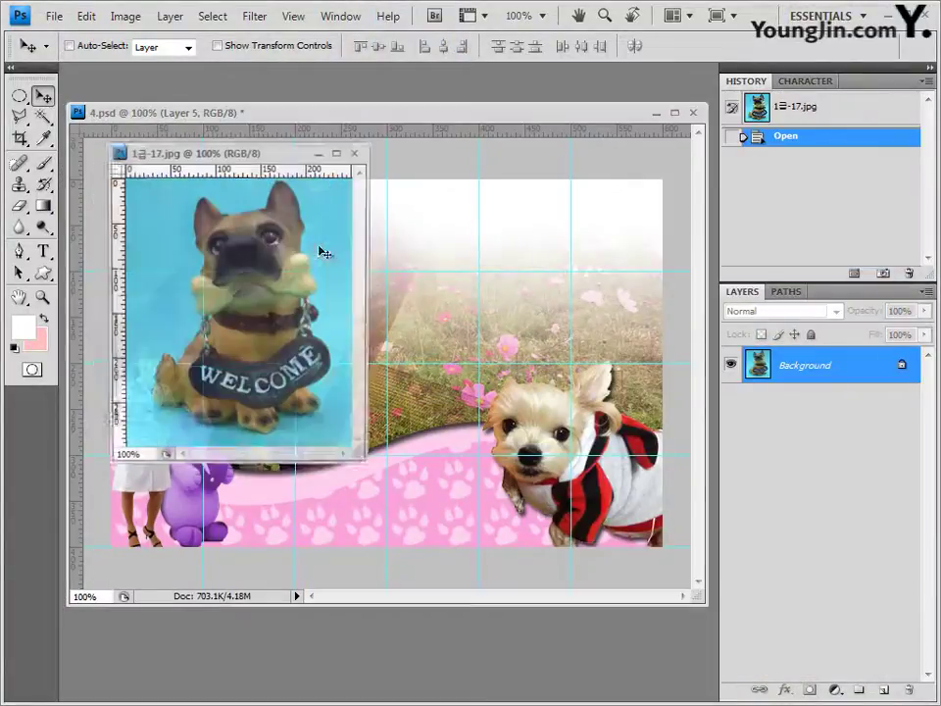
Select the whole turquoise background around the WELCOME dog figurine with the Magic Wand at tolerance 32, adding the missed areas around its feet.
left_click(42, 116)
left_click(179, 193)
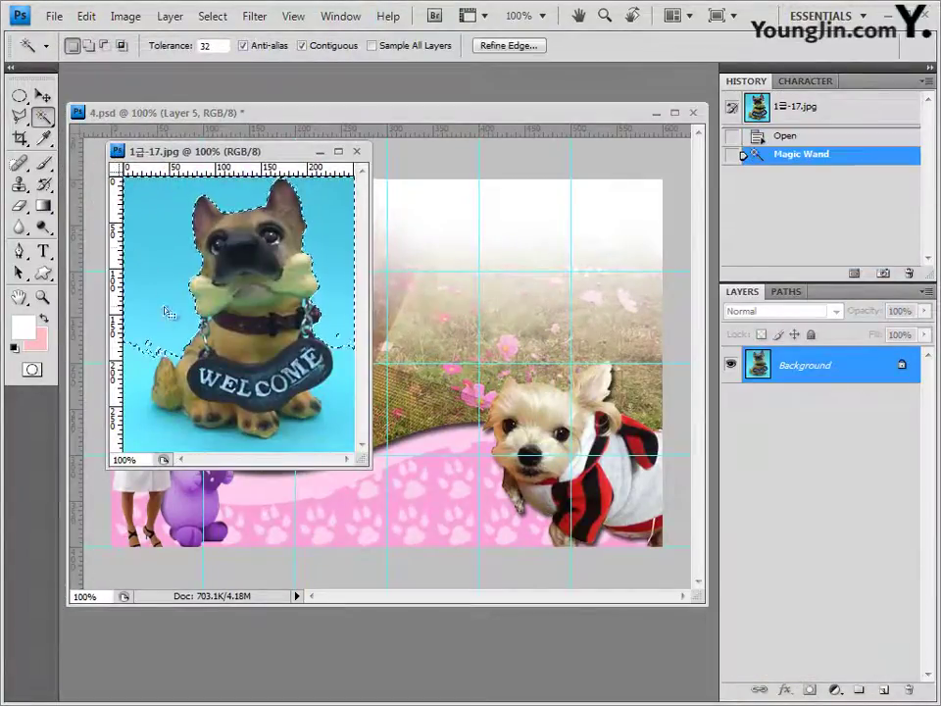
left_click(147, 362, "shift")
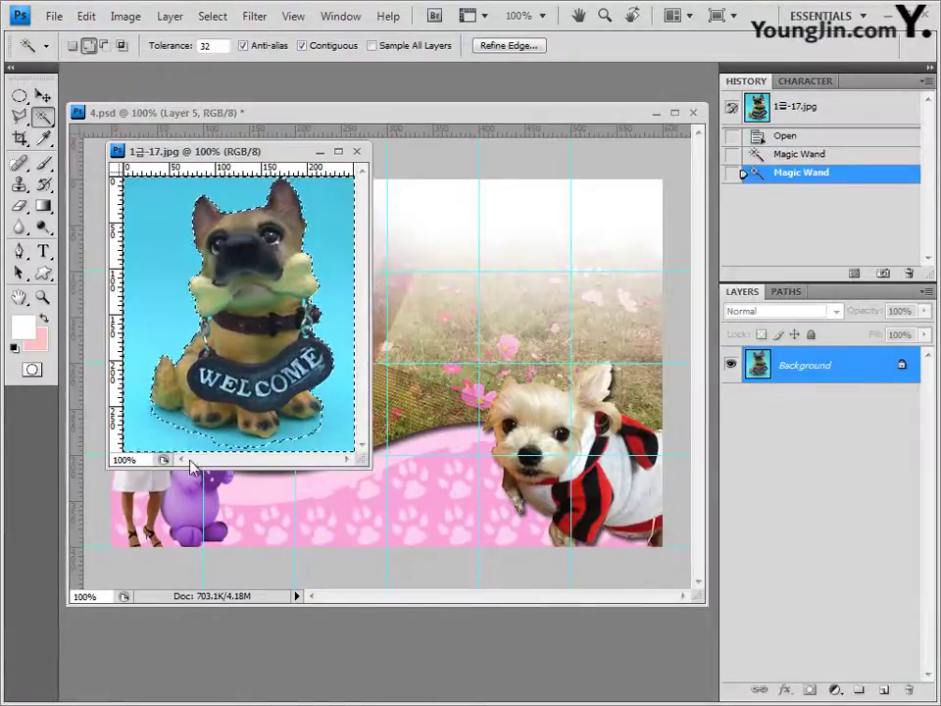
left_click(224, 428, "shift")
left_click(184, 333, "shift")
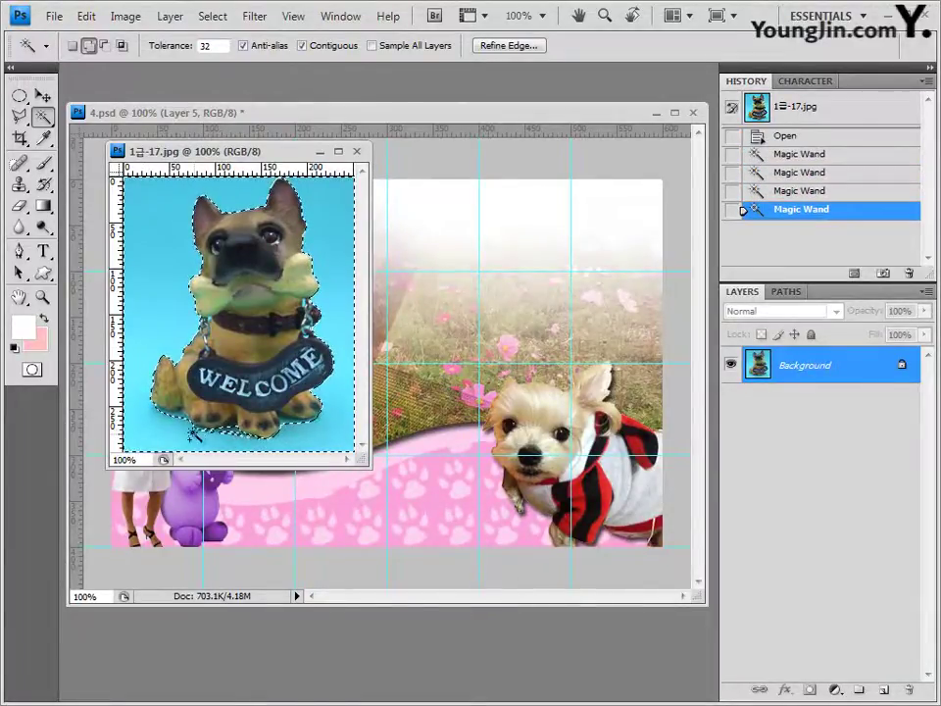
left_click(186, 323, "shift")
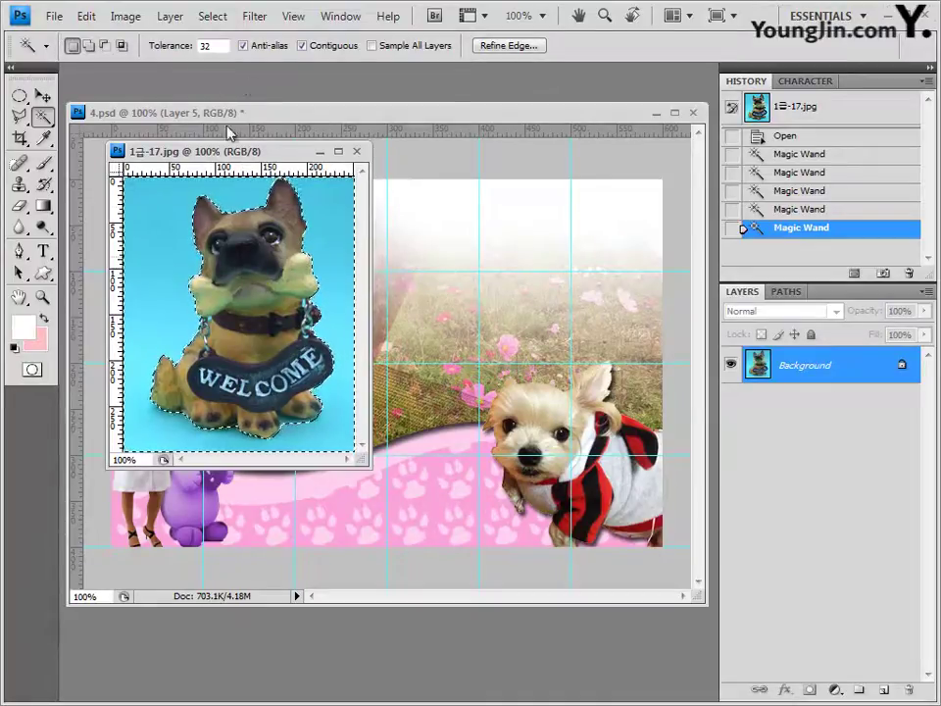
Invert the selection and copy the dog figurine into 4.psd as a new layer, closing 1급-17.jpg.
left_click(212, 16)
left_click(242, 90)
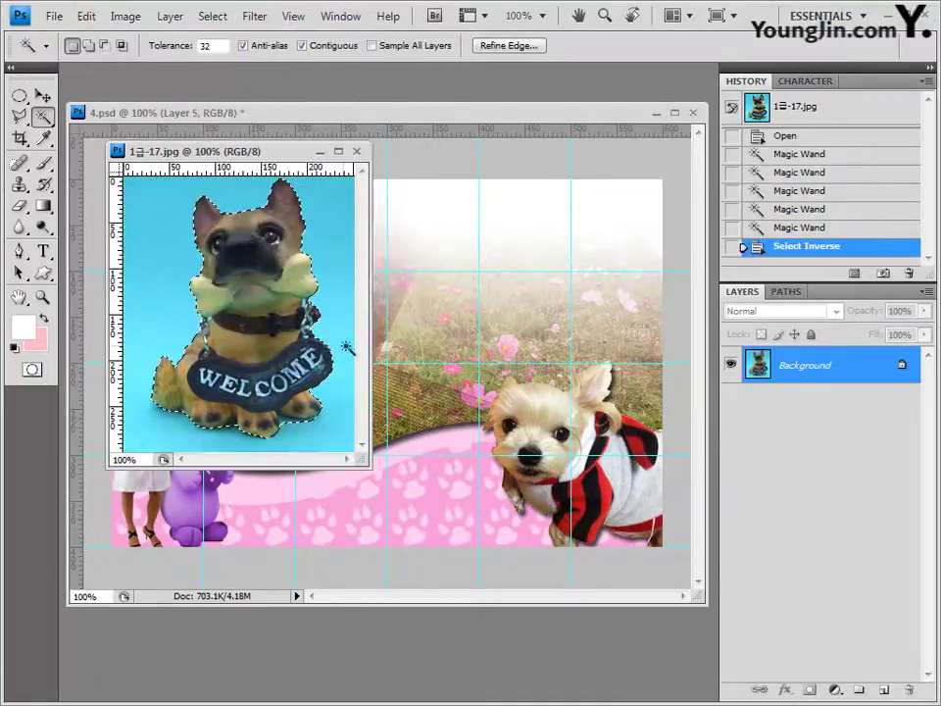
left_click(357, 151)
key("ctrl+v")
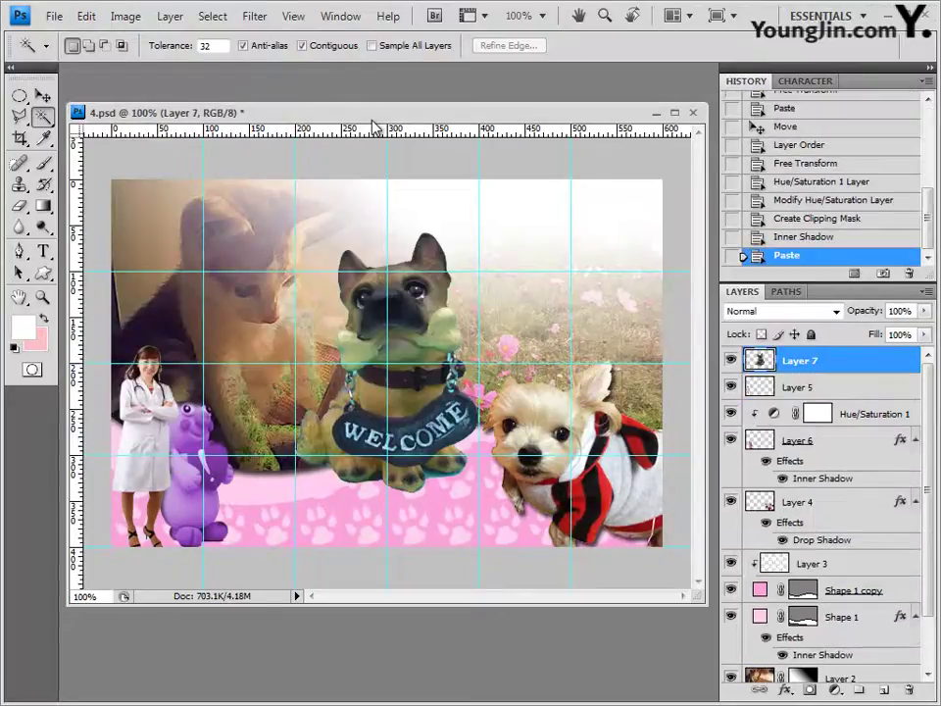
Move the WELCOME dog figurine above the striped-shirt dog and scale it to about 60.7% width and 53.1% height.
left_click(44, 95)
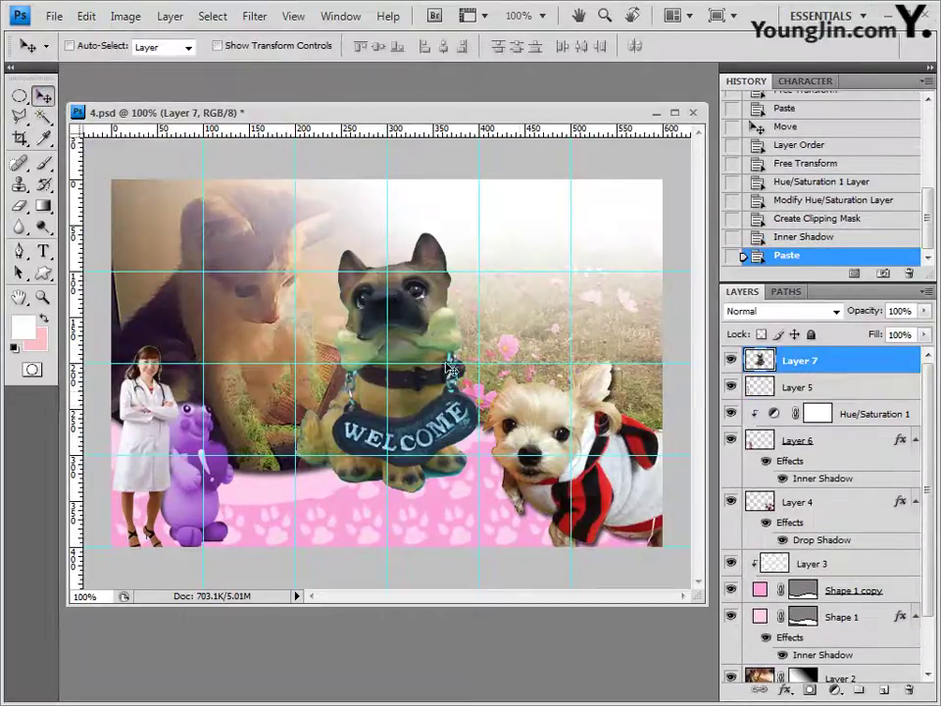
left_click_drag(417, 334, 567, 280)
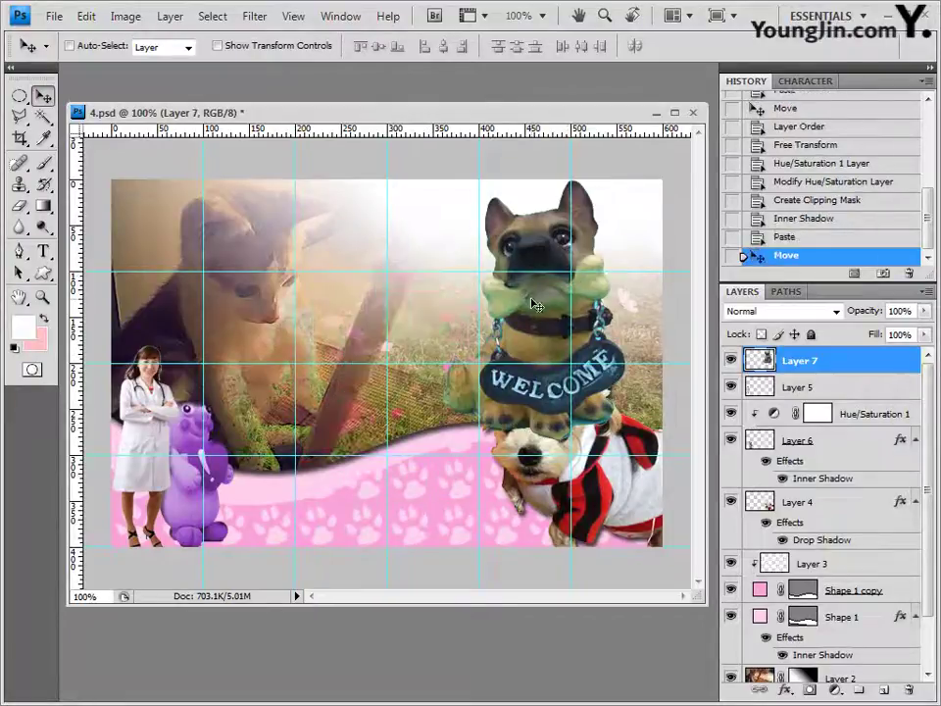
key("ctrl+t")
left_click_drag(443, 189, 554, 253)
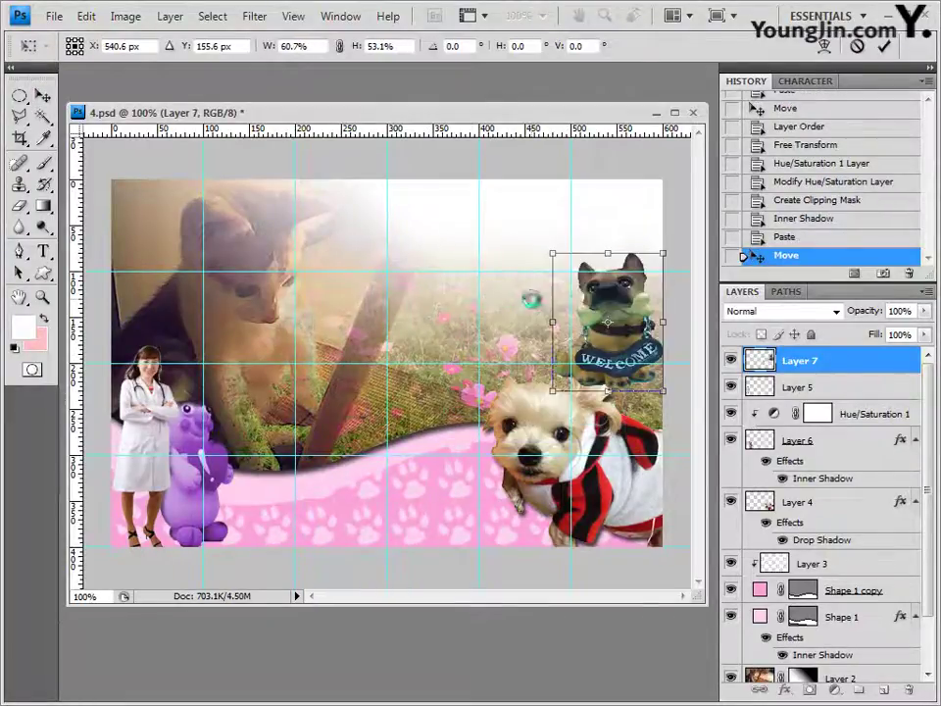
key("Return")
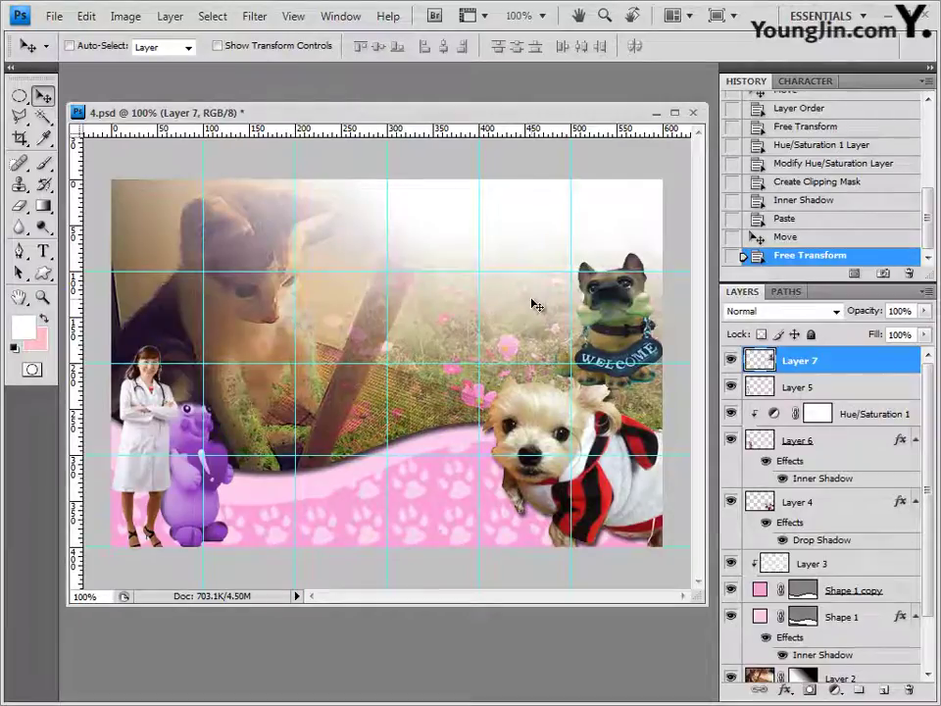
Apply the Plastic Wrap filter to the figurine with Highlight Strength 15, Detail 9 and Smoothness 7.
left_click(258, 19)
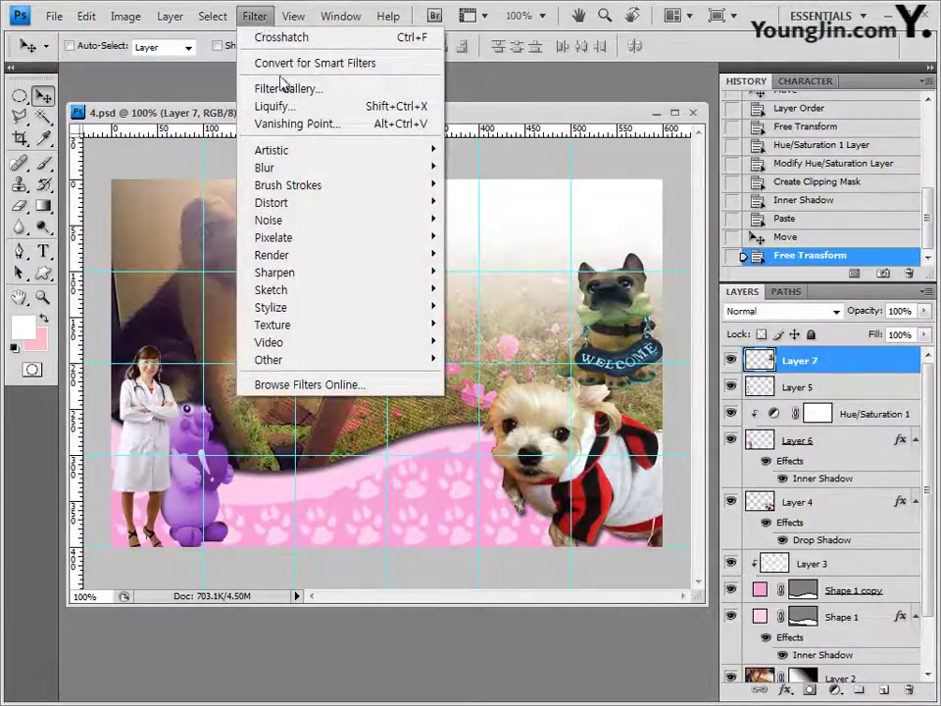
mouse_move(317, 152)
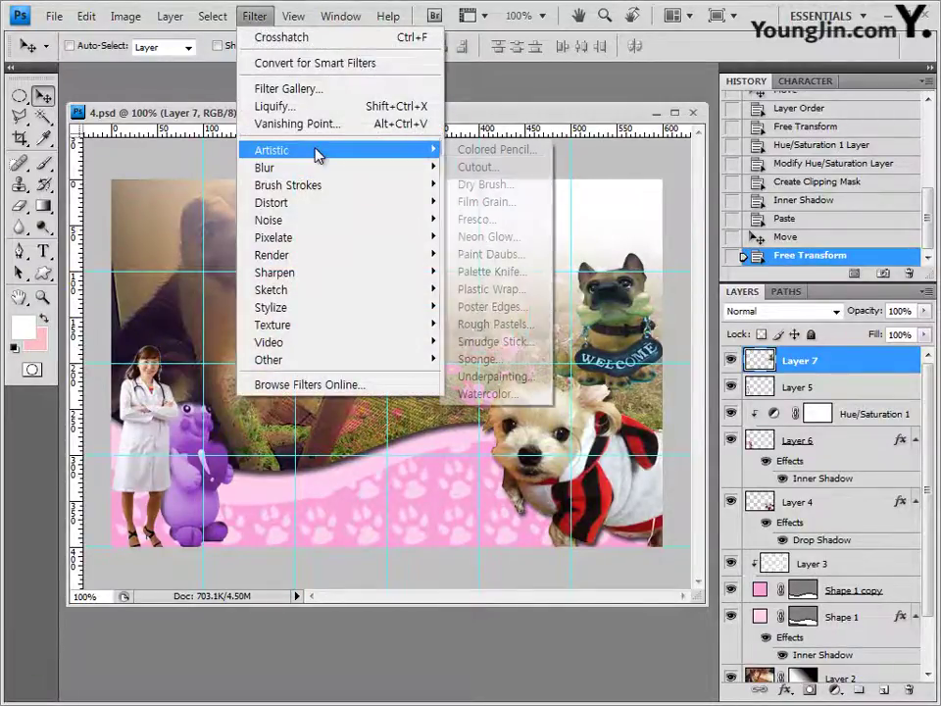
left_click(517, 290)
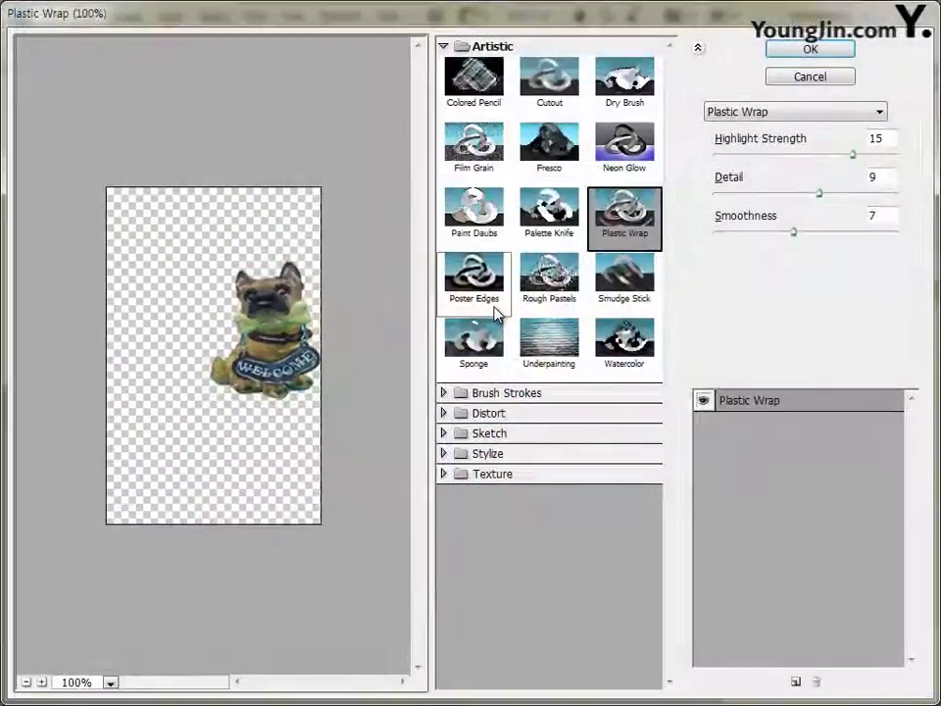
left_click(822, 54)
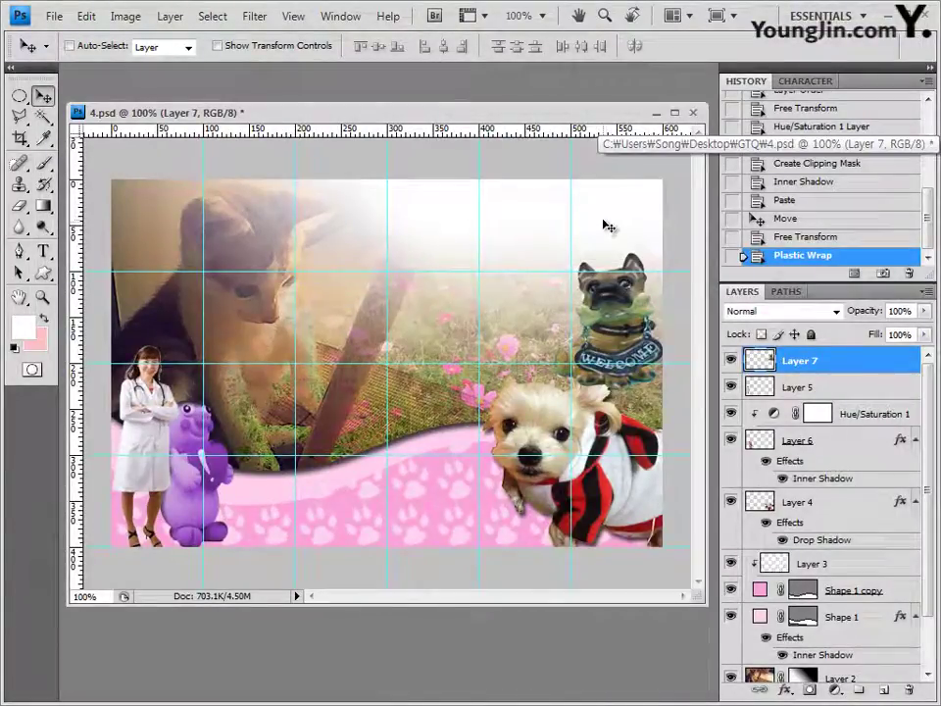
Add an Outer Glow effect with 75% opacity and 5 px size to the figurine on Layer 7.
left_click(787, 691)
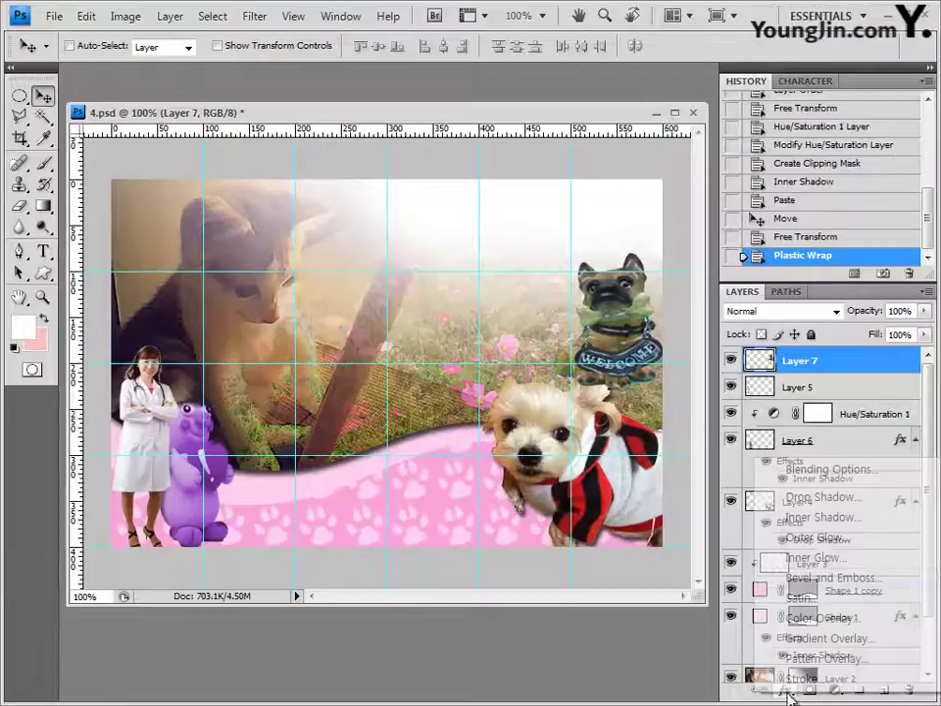
left_click(764, 538)
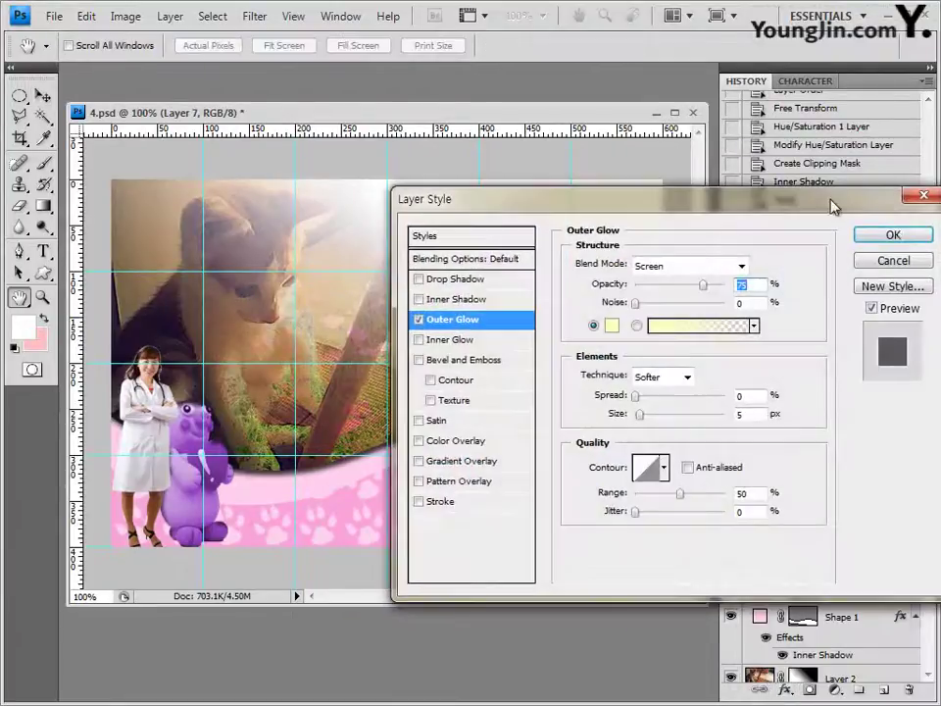
left_click(893, 235)
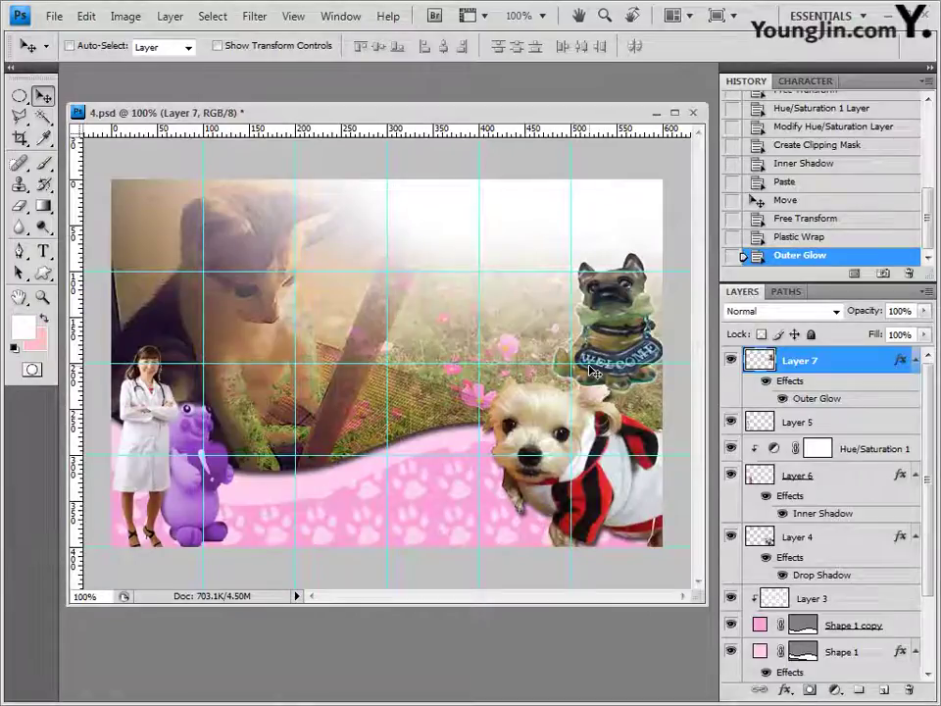
Draw the dog custom shape as a shape layer about 50 px wide on the wave's upper edge beside the purple pig.
left_click(42, 274)
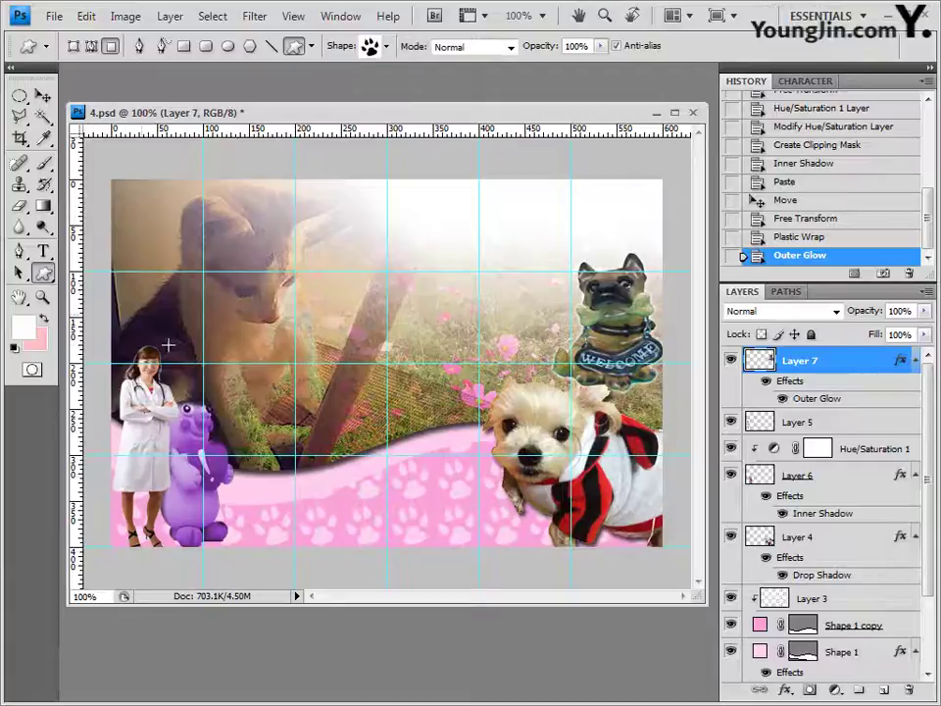
left_click(73, 47)
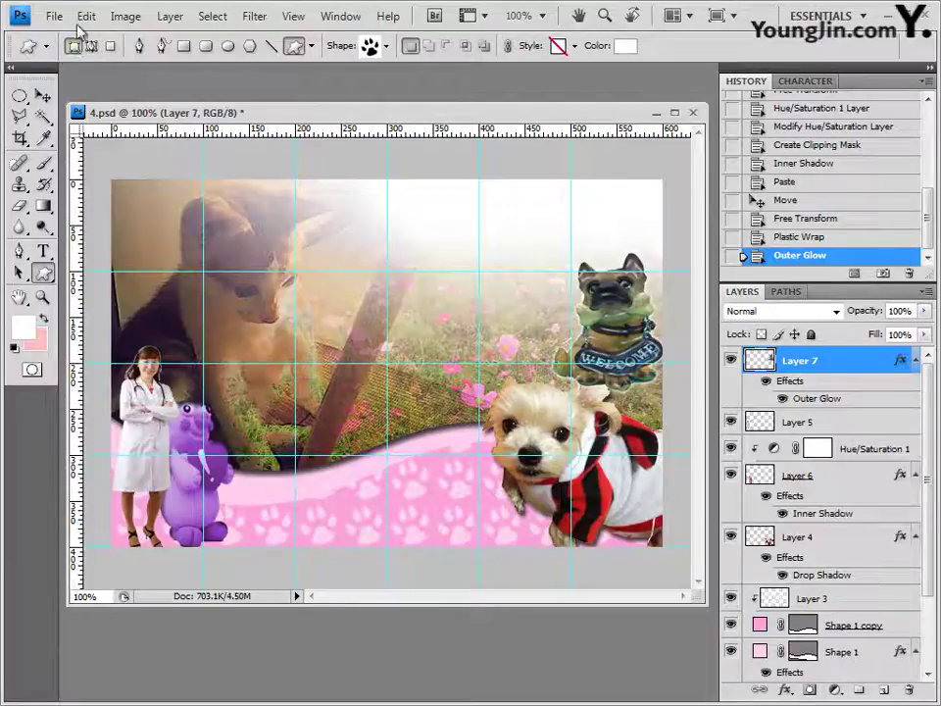
left_click(387, 46)
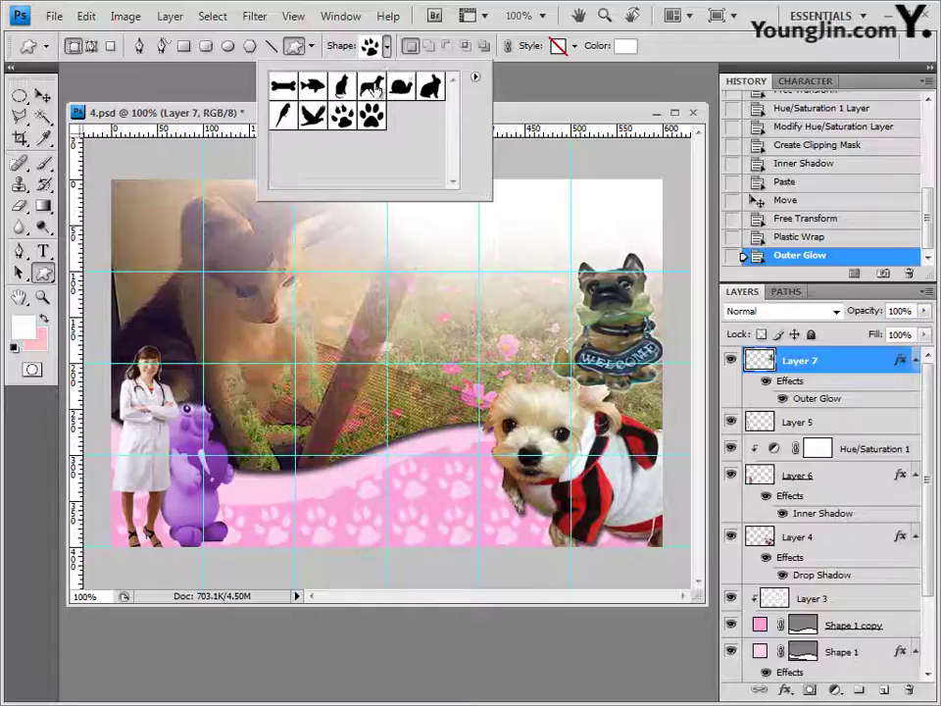
left_click(373, 89)
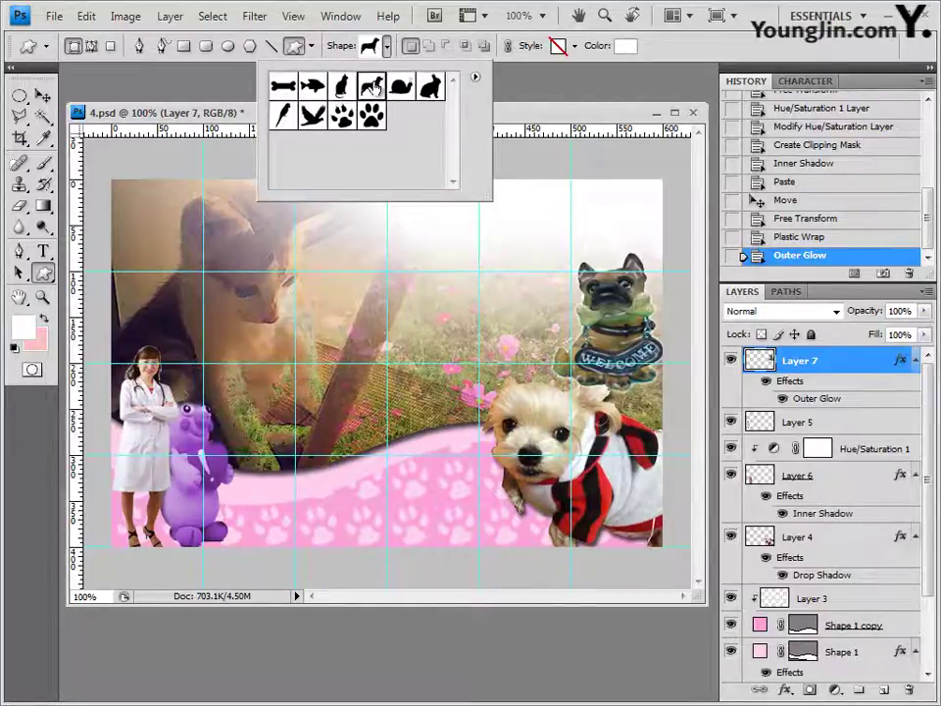
left_click(162, 89)
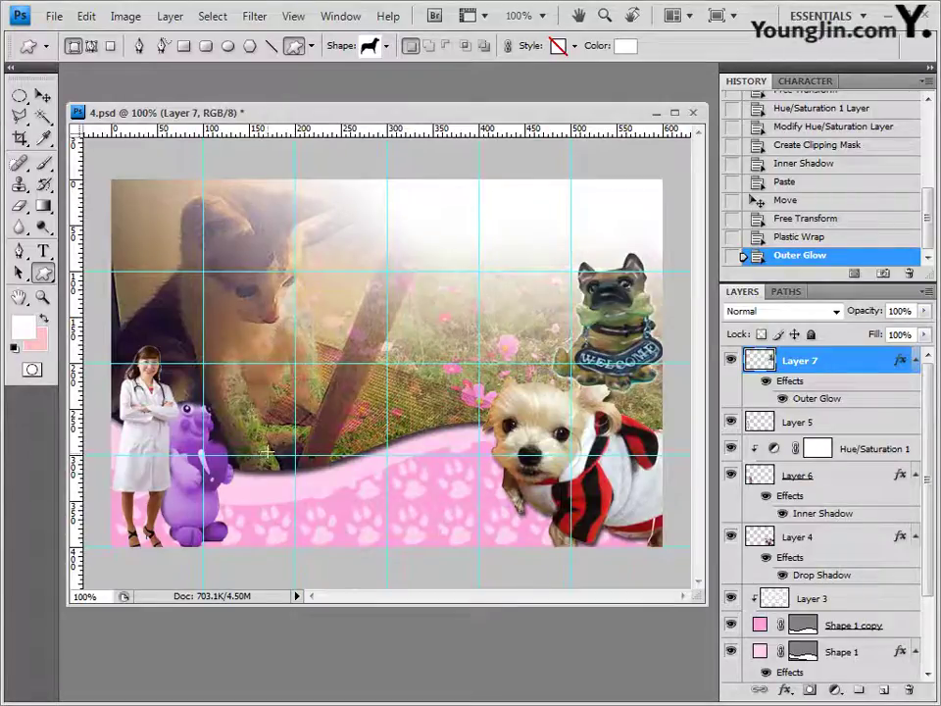
left_click_drag(265, 442, 319, 487)
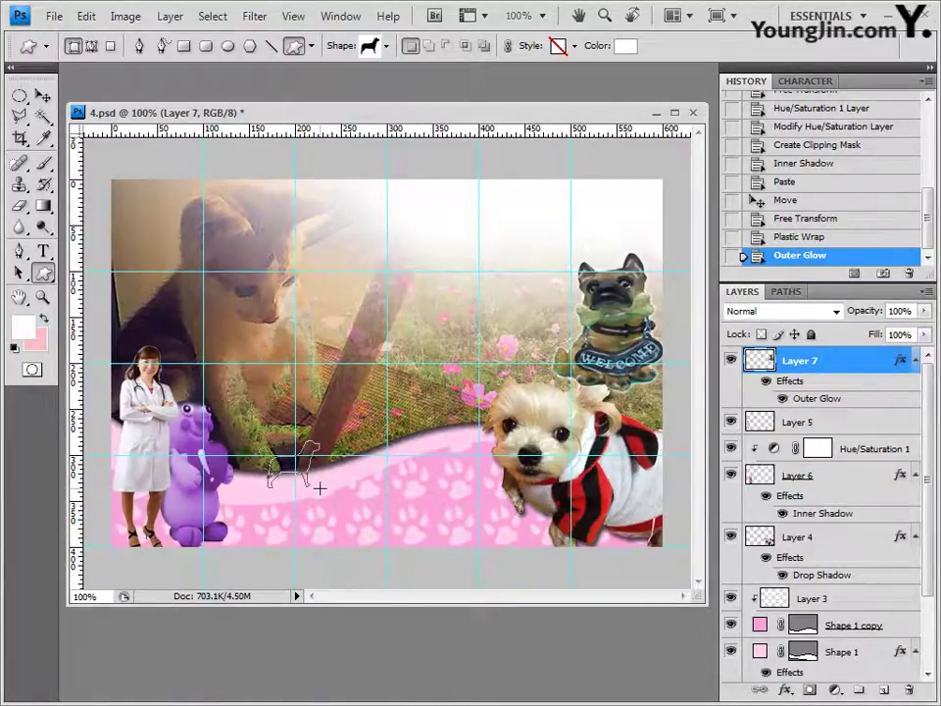
left_click_drag(320, 487, 309, 487)
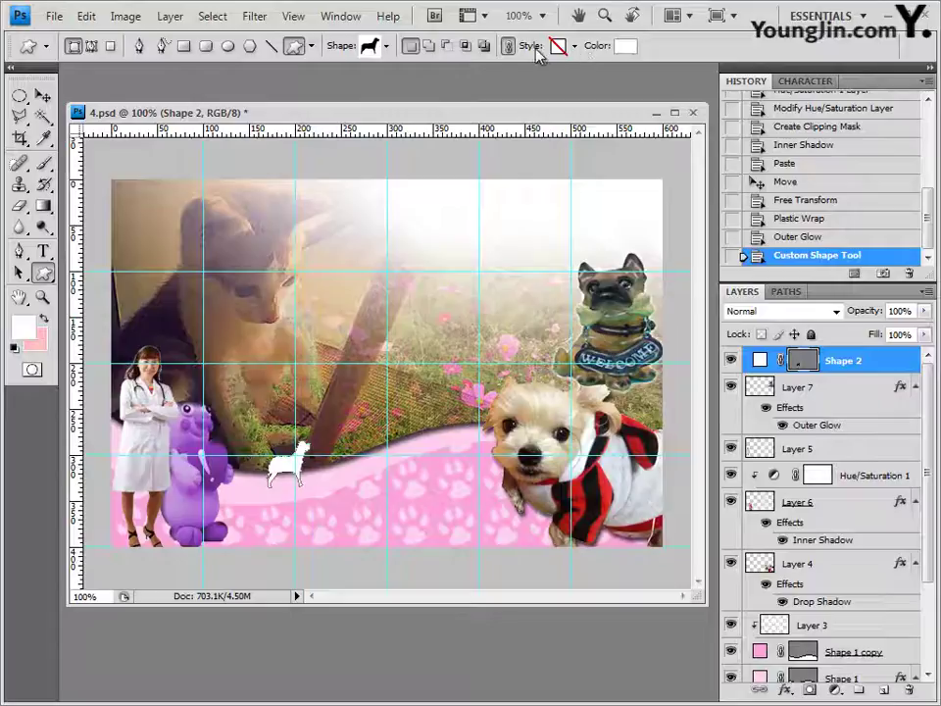
Set the dog shape to no layer style and its fill color to 5e3319.
left_click(574, 46)
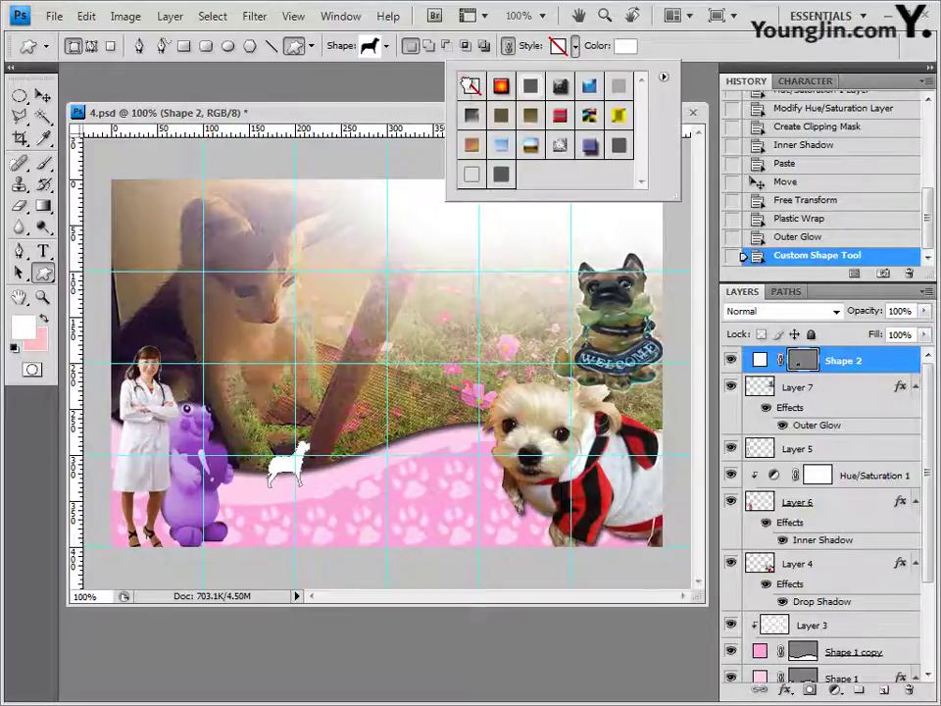
left_click(472, 86)
left_click(624, 46)
left_click(675, 547)
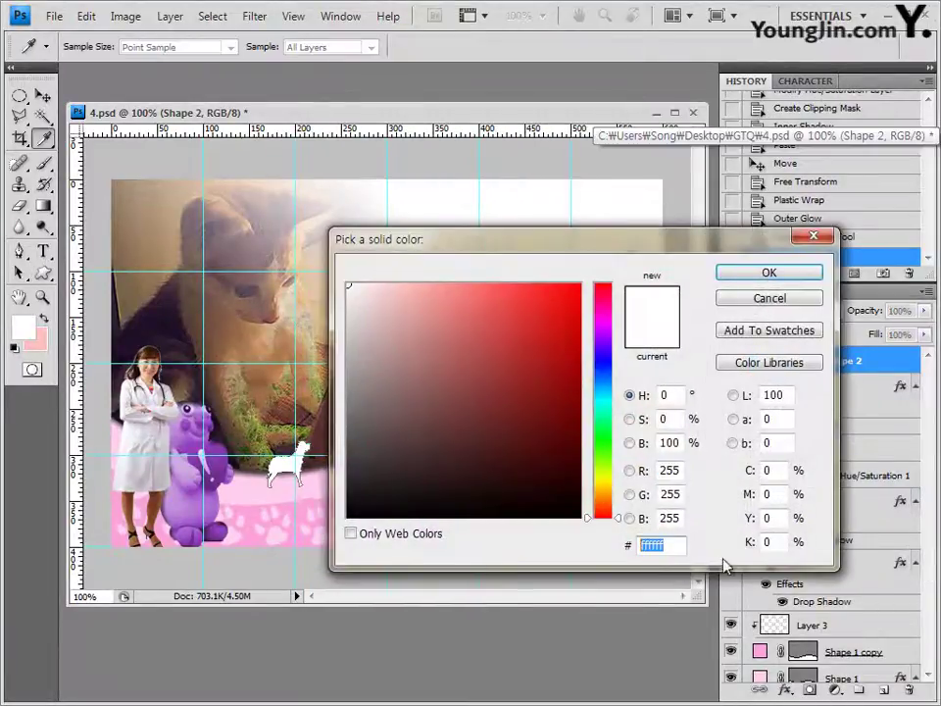
type("5e3319")
left_click(725, 276)
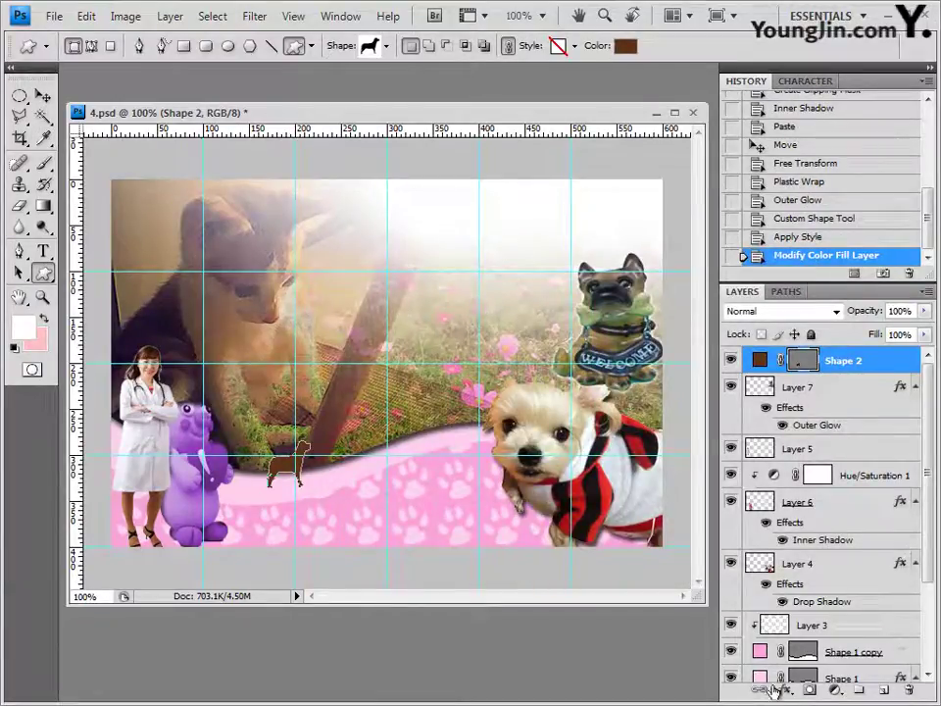
Add Drop Shadow and Outer Glow effects to the brown dog shape.
left_click(786, 691)
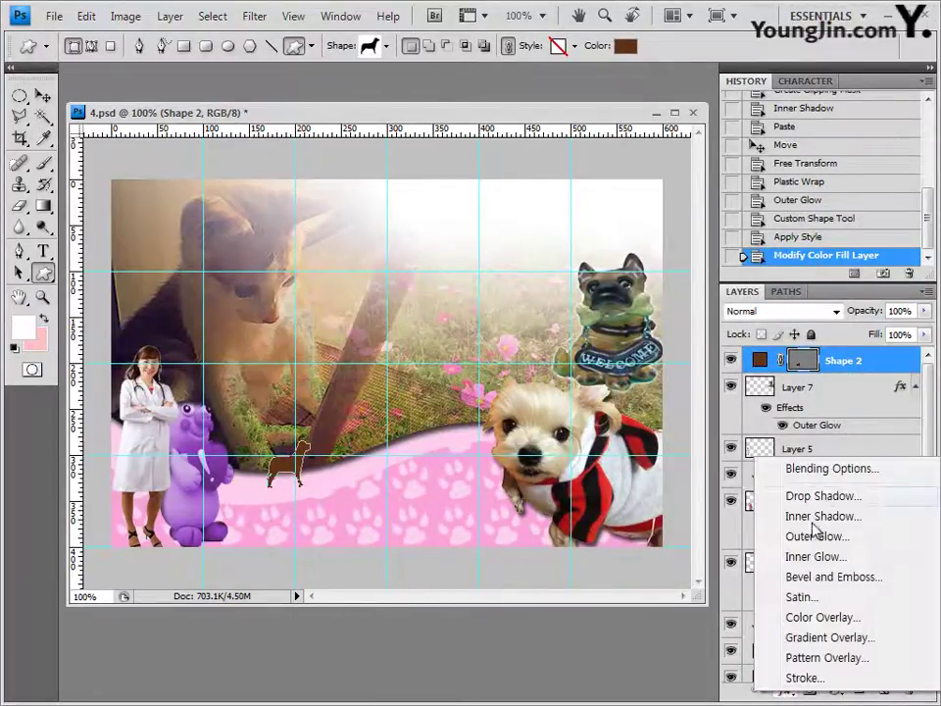
left_click(821, 497)
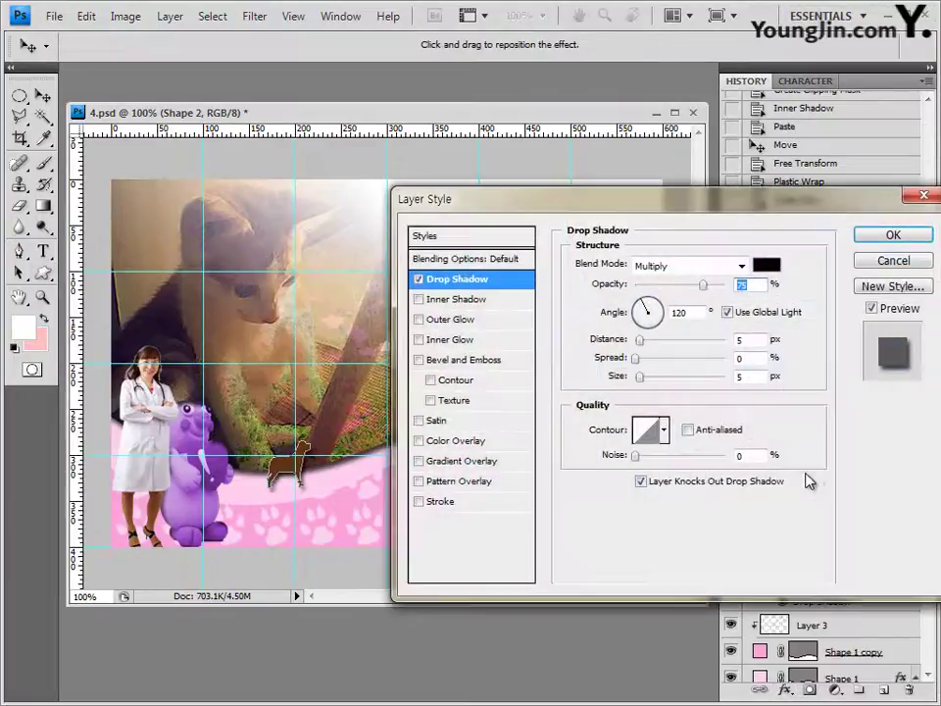
left_click(461, 320)
left_click(893, 236)
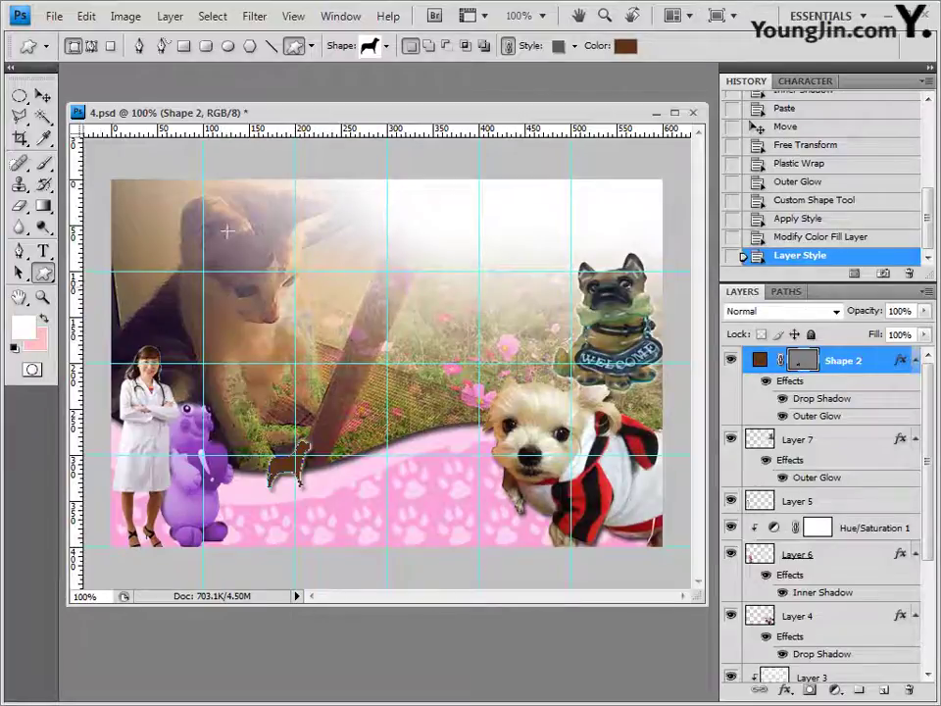
Load the Talk Bubbles shape set in place of the current shapes and draw a rectangular speech bubble about 135 px wide above the woman.
left_click(387, 46)
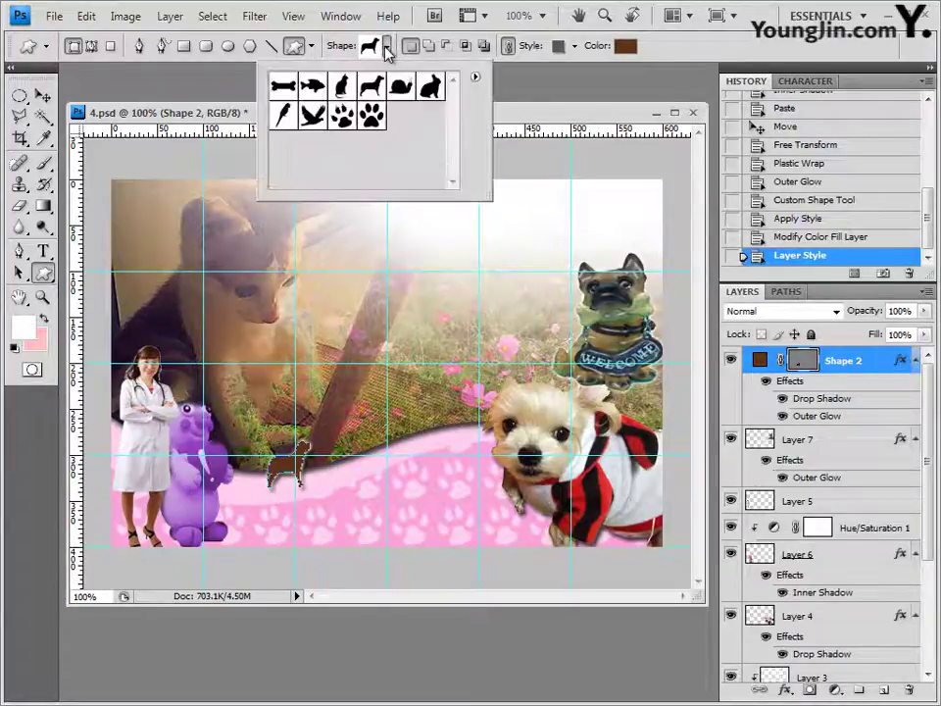
left_click(475, 77)
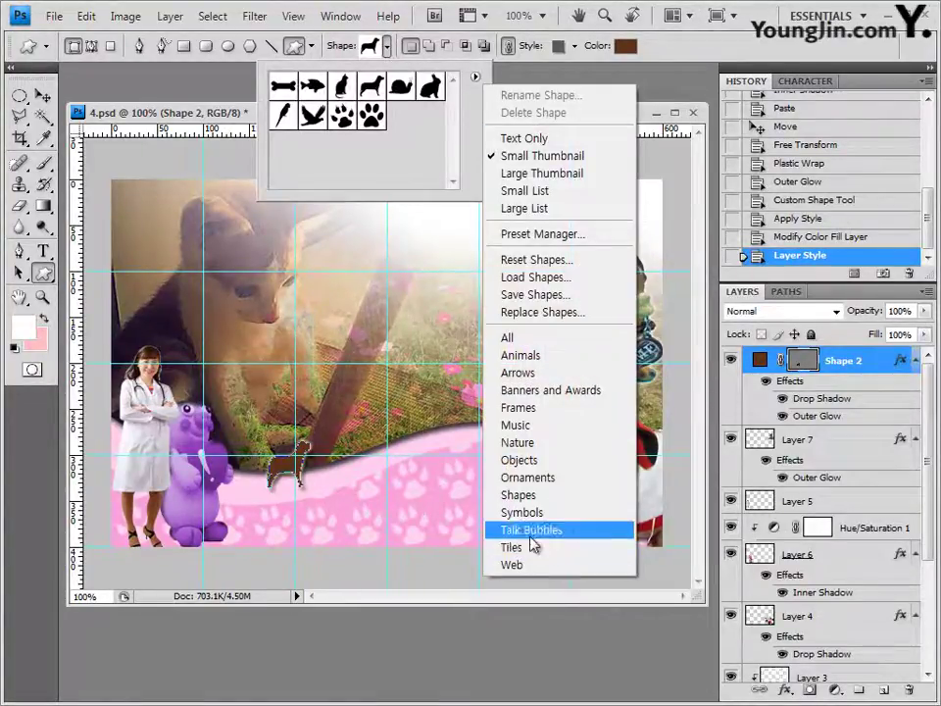
left_click(532, 530)
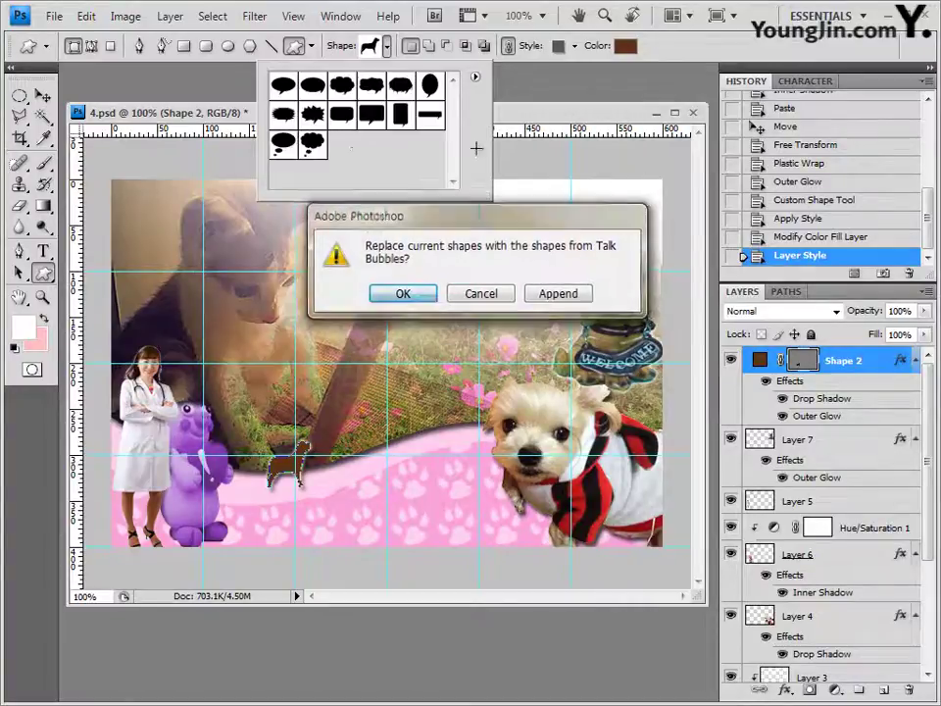
key("Return")
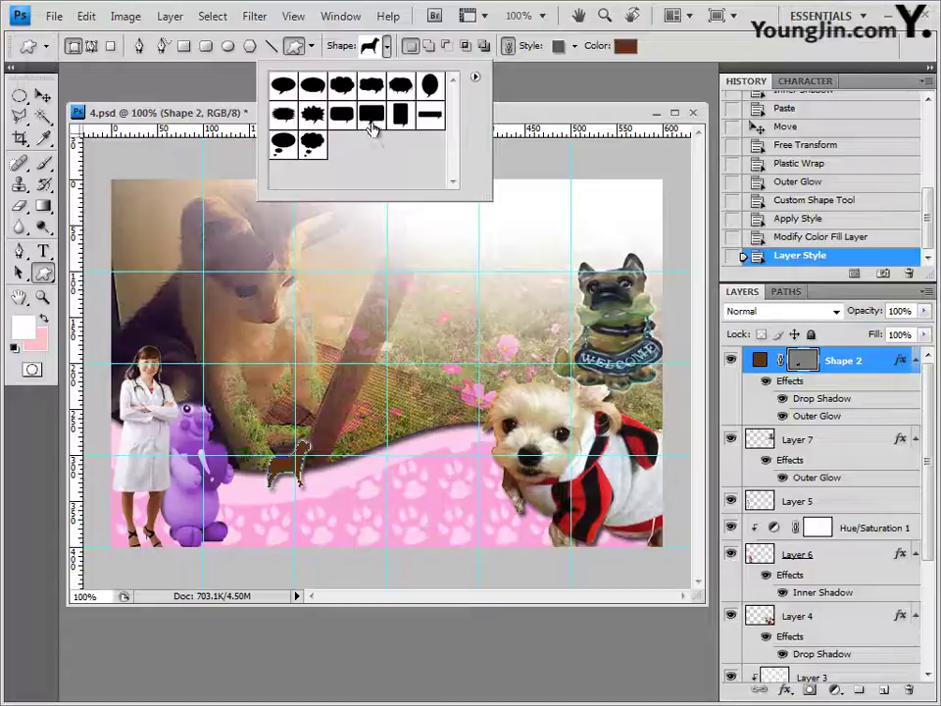
left_click(371, 116)
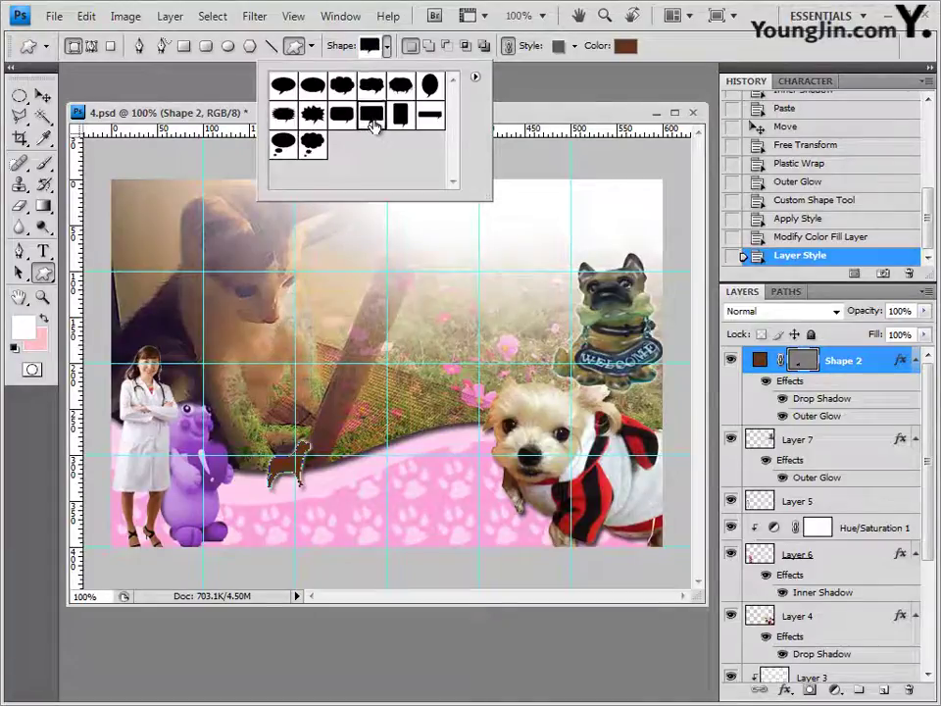
left_click(226, 117)
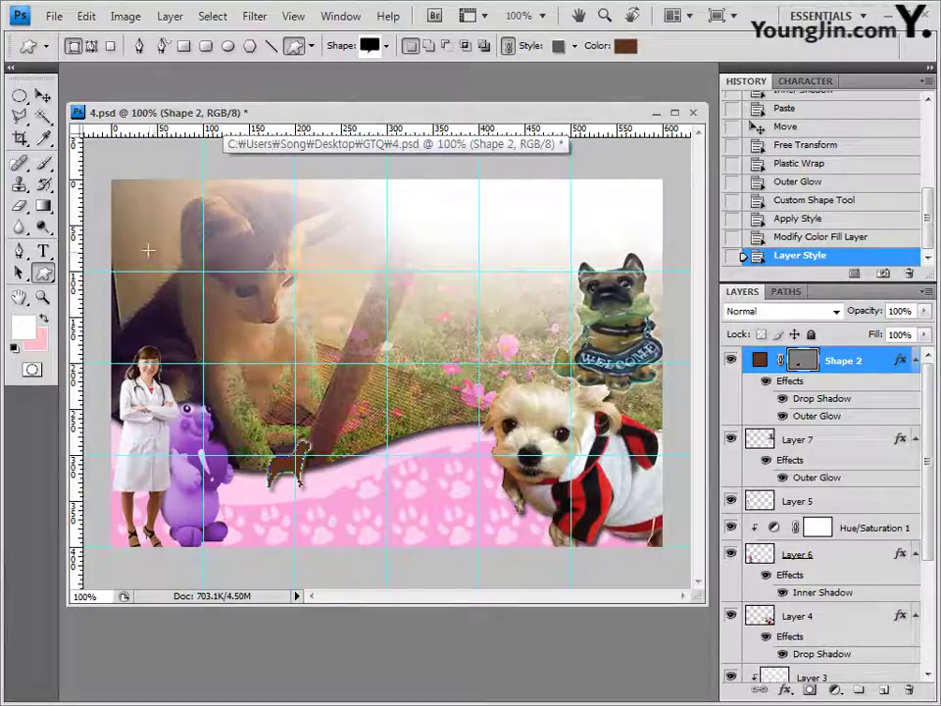
left_click_drag(148, 251, 271, 362)
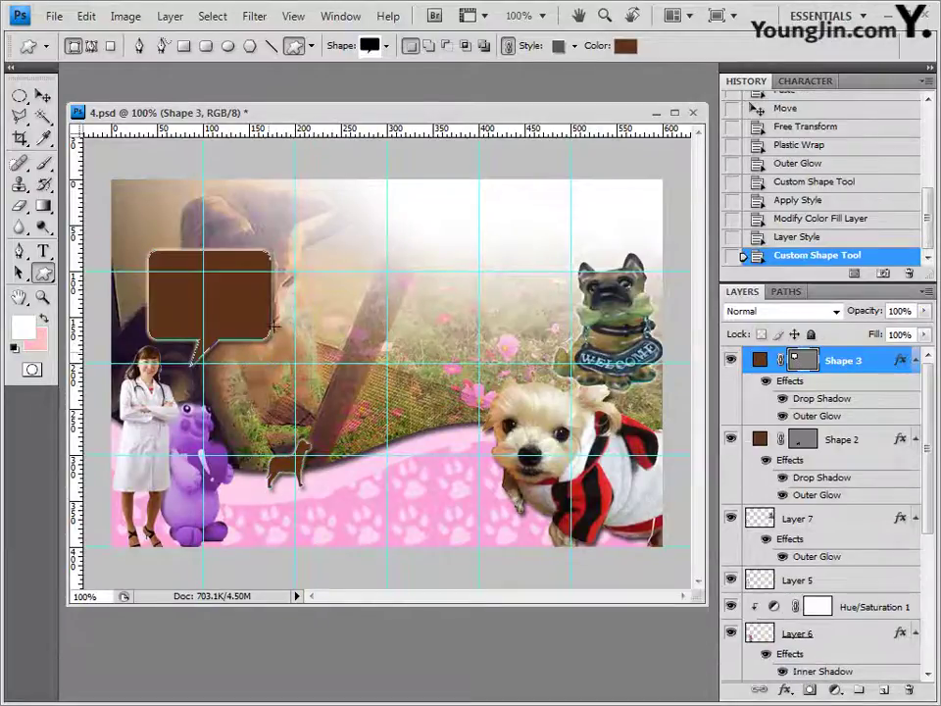
Set the speech bubble shape to no layer style and its fill color to white ffffff.
left_click(573, 47)
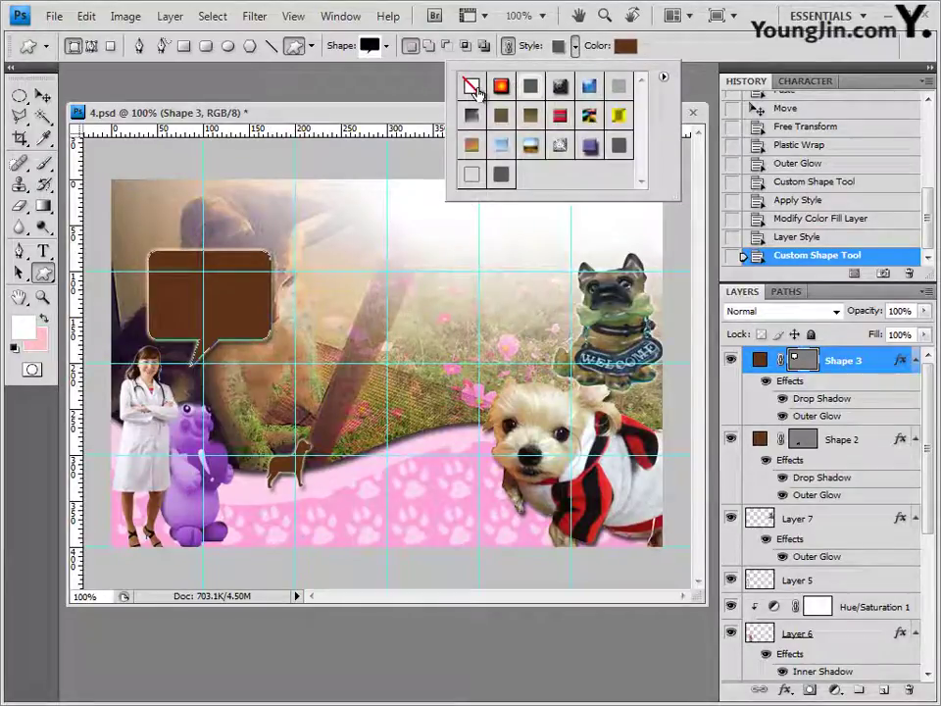
left_click(472, 87)
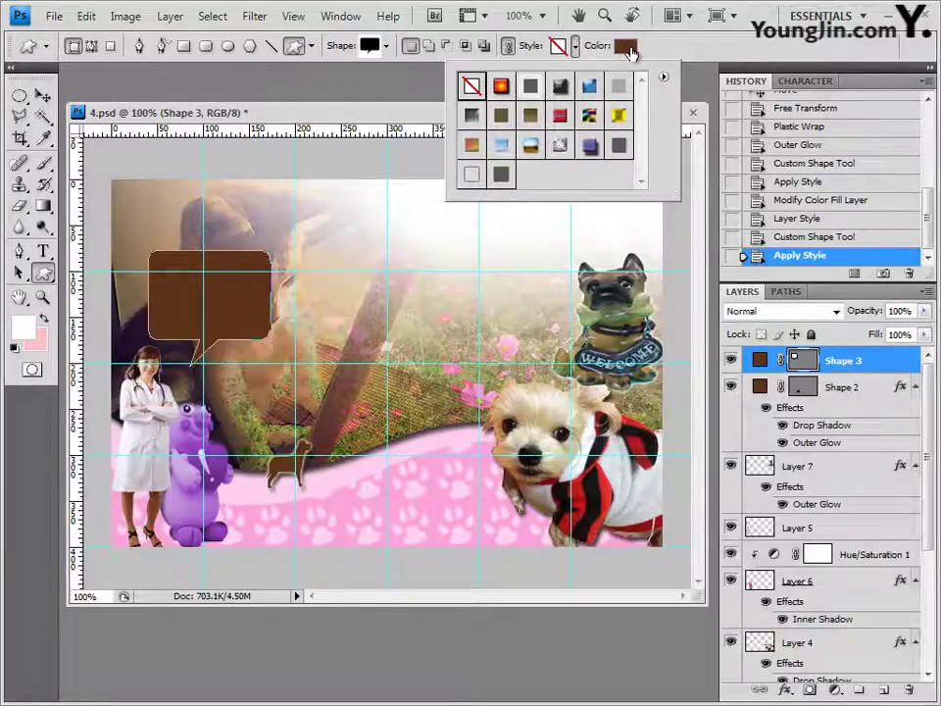
left_click(623, 47)
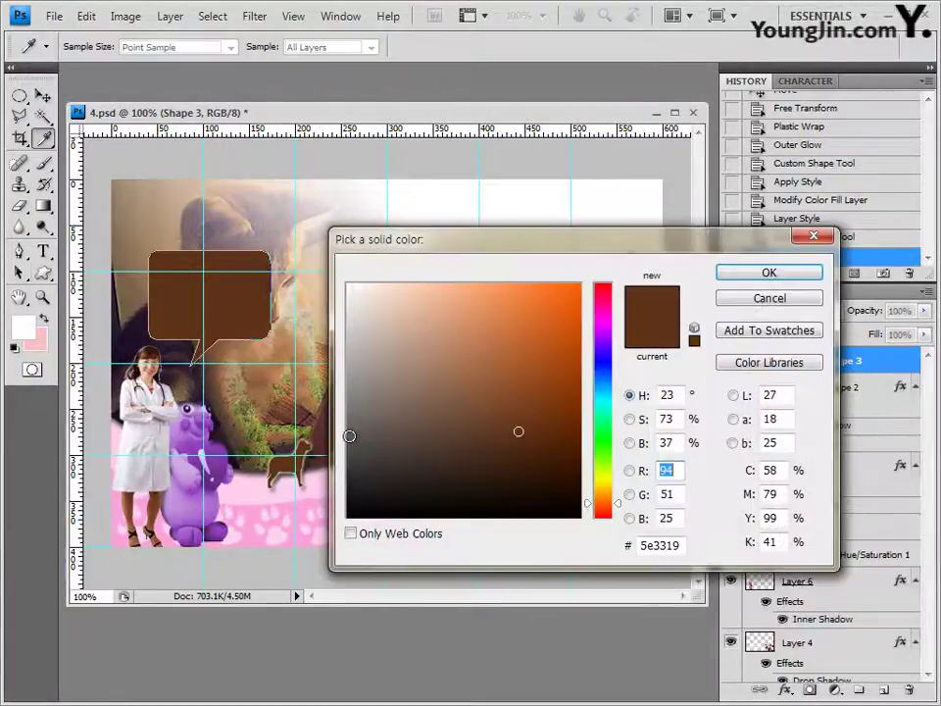
left_click_drag(349, 437, 165, 154)
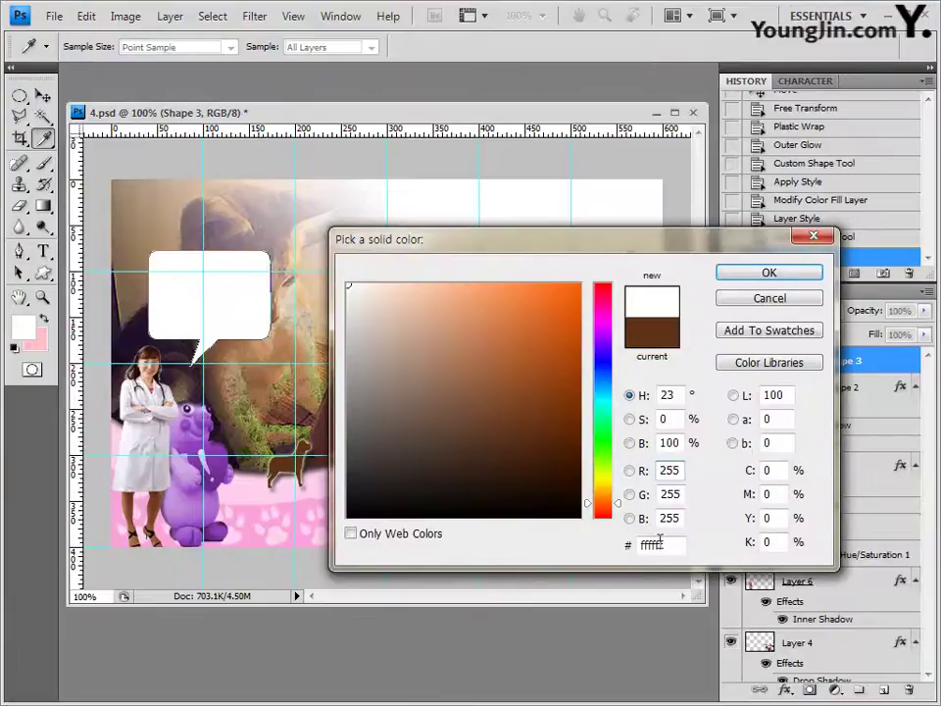
left_click(786, 275)
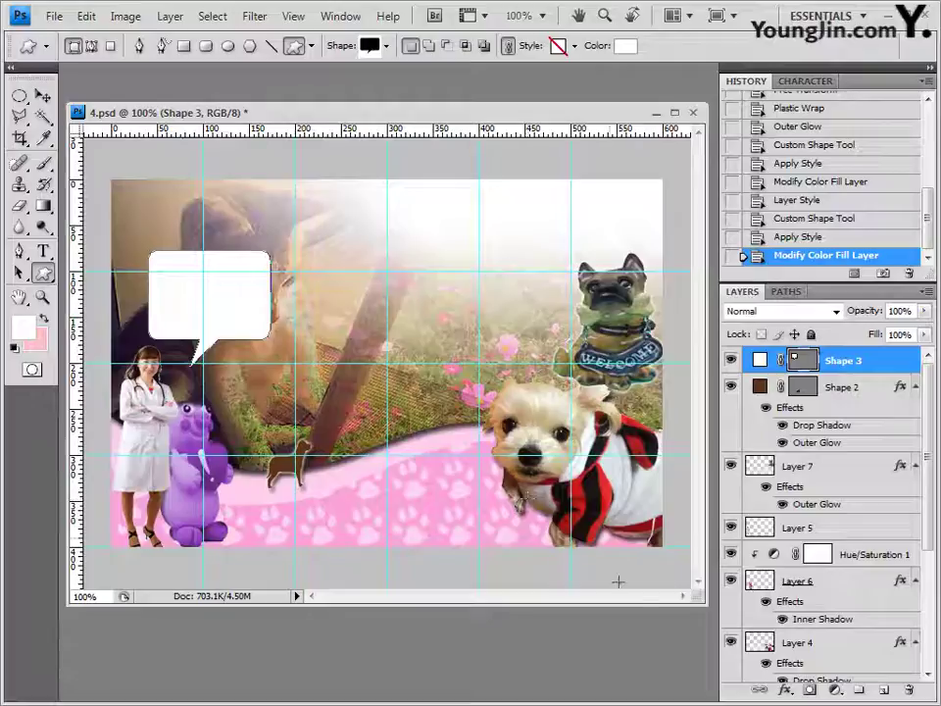
Add a Drop Shadow and a 3 px outside Stroke with a Gradient fill type to the speech bubble.
left_click(785, 690)
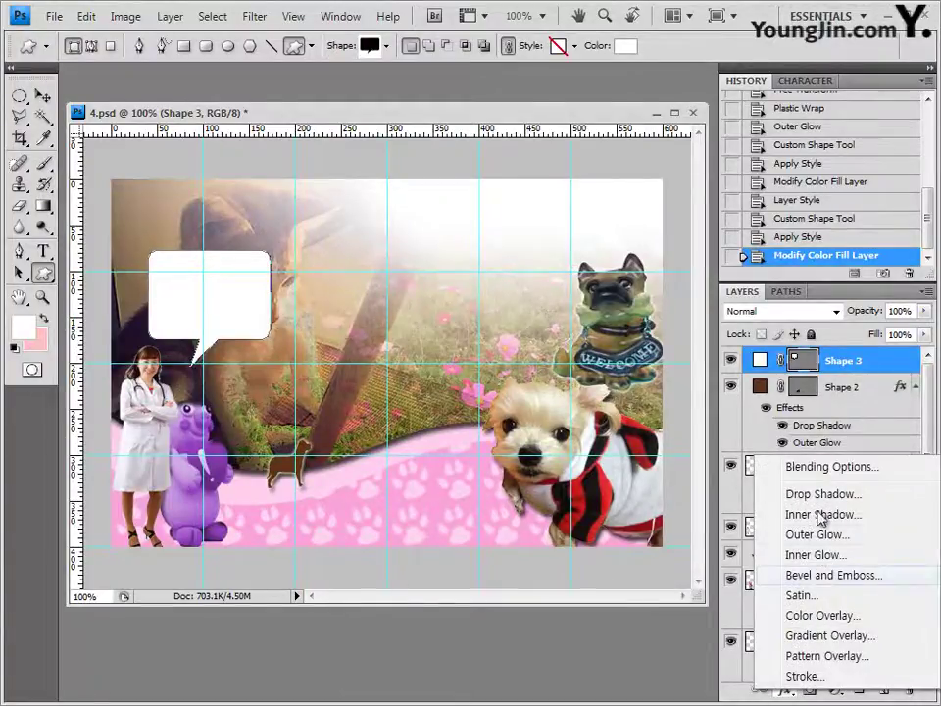
left_click(799, 494)
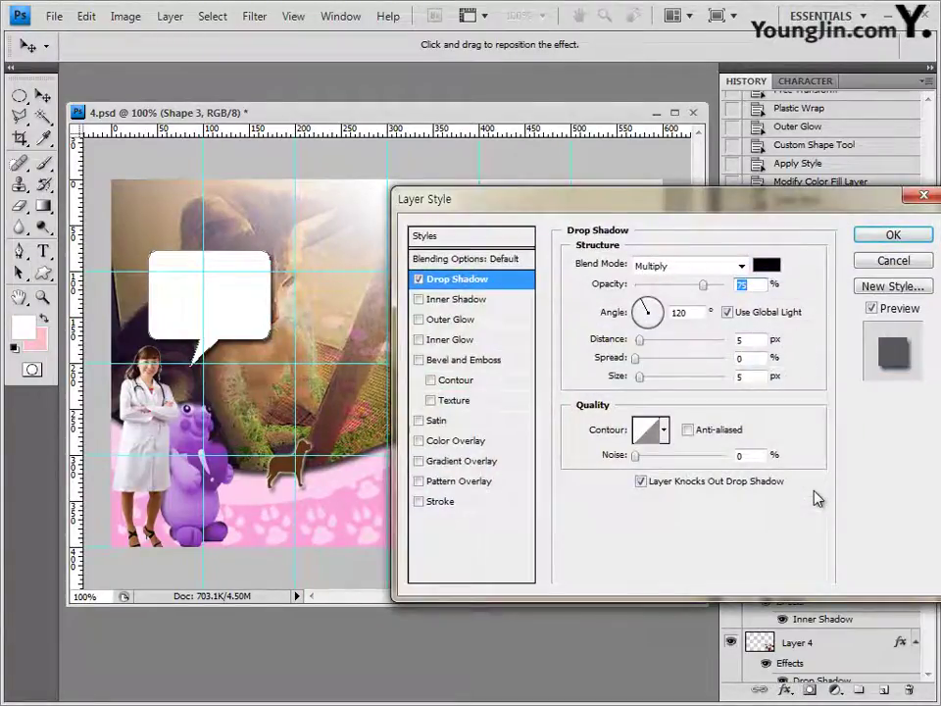
left_click(446, 502)
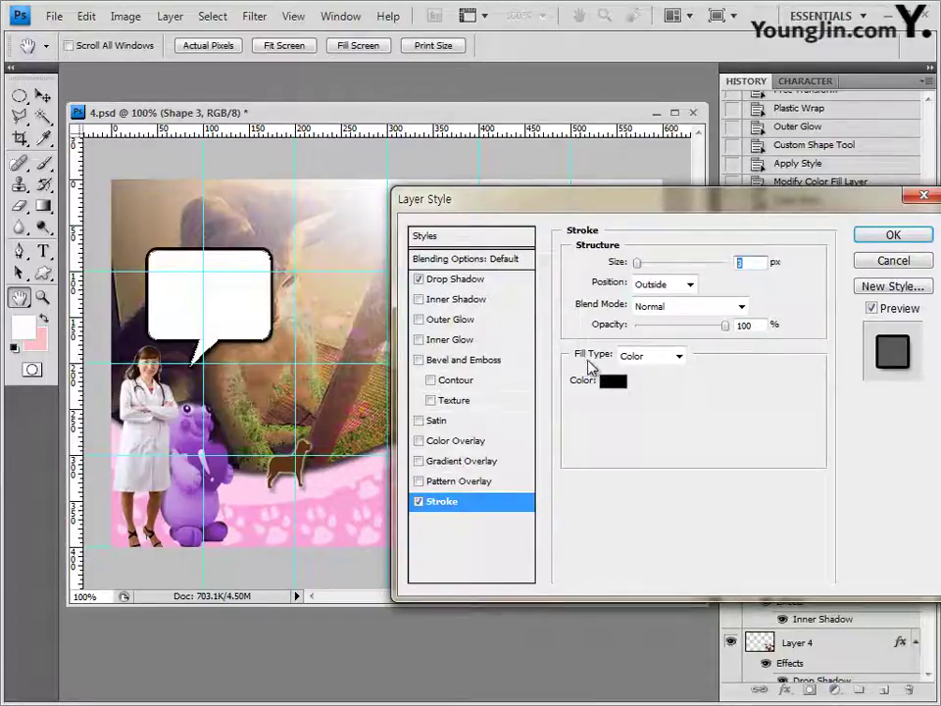
left_click(683, 353)
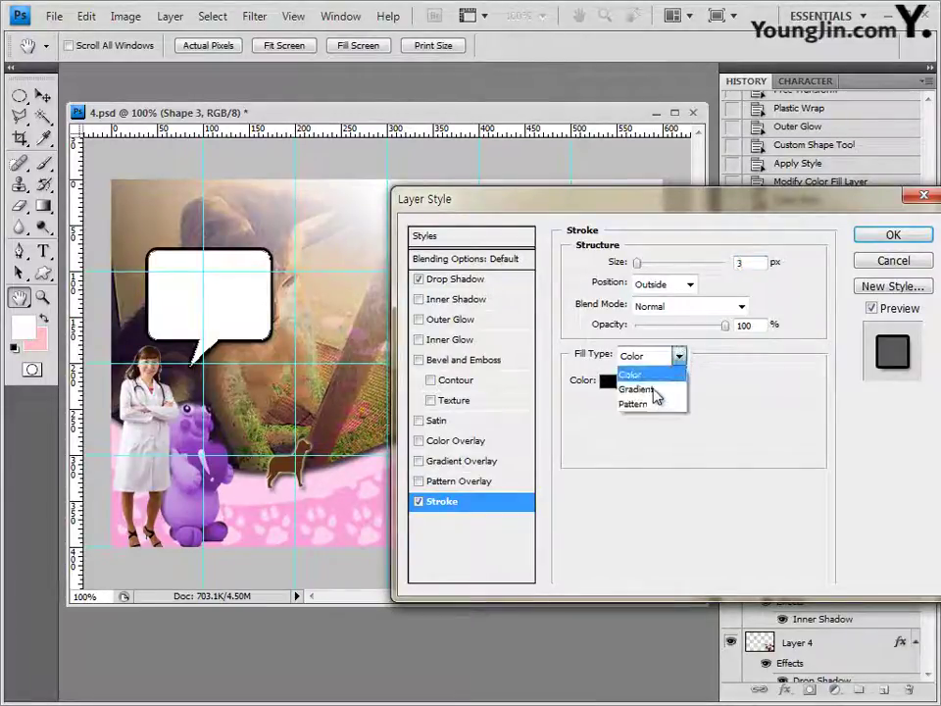
left_click(656, 388)
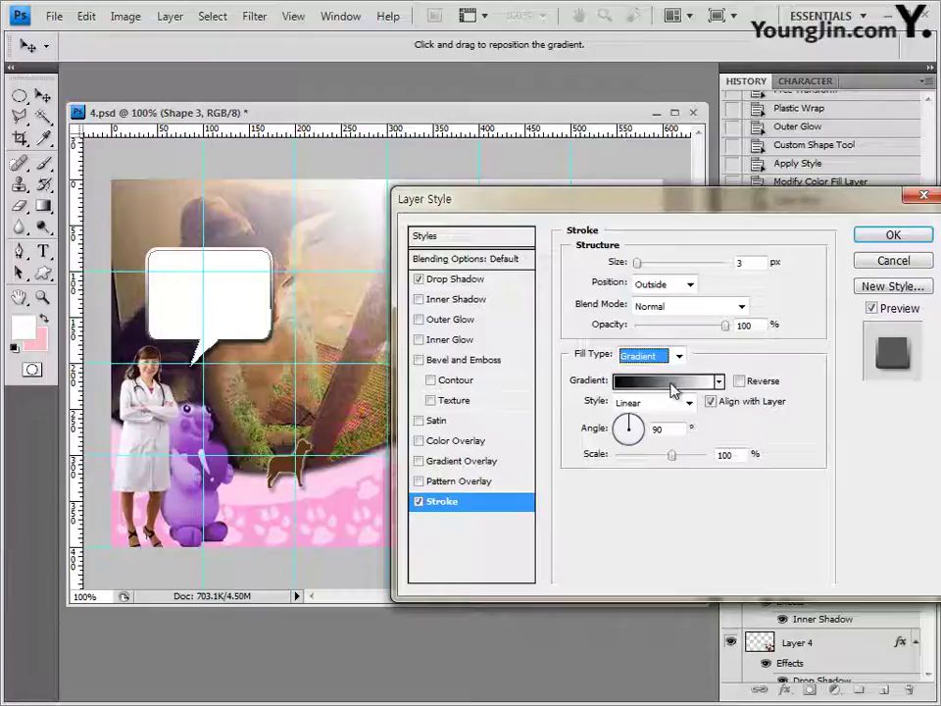
Use a black 000000 to white ffffff gradient for the bubble's stroke, and set the layer's opacity to 50%.
left_click(674, 388)
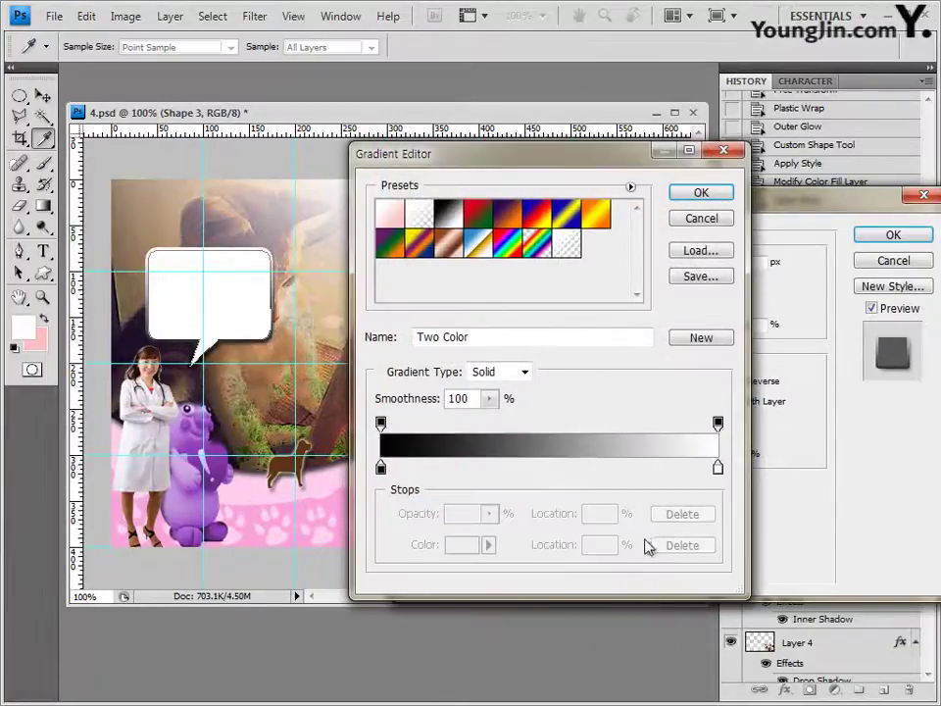
left_click(381, 469)
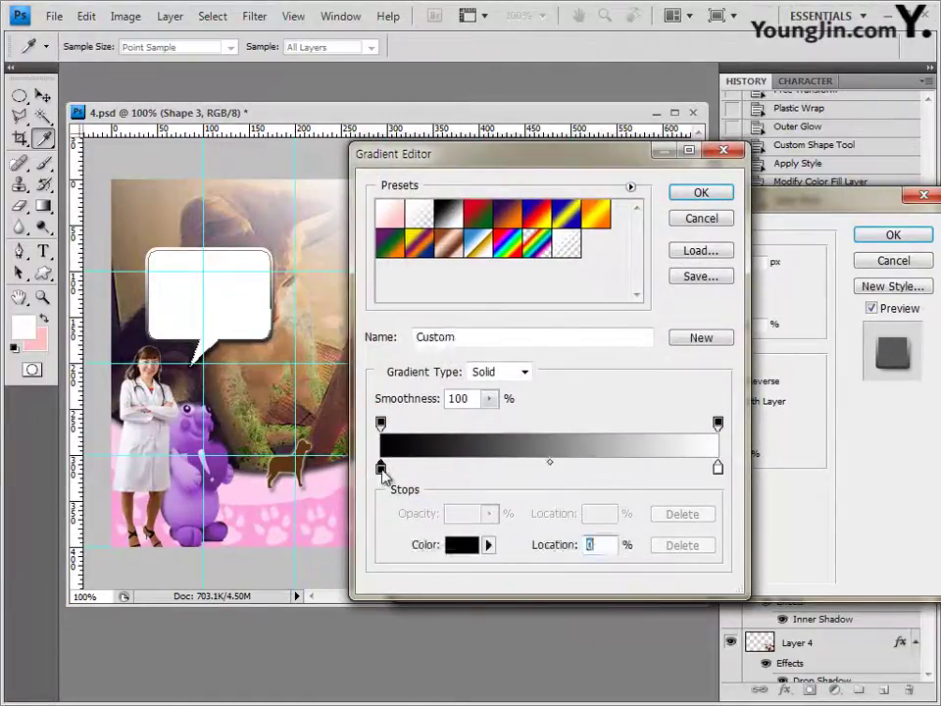
double_click(381, 470)
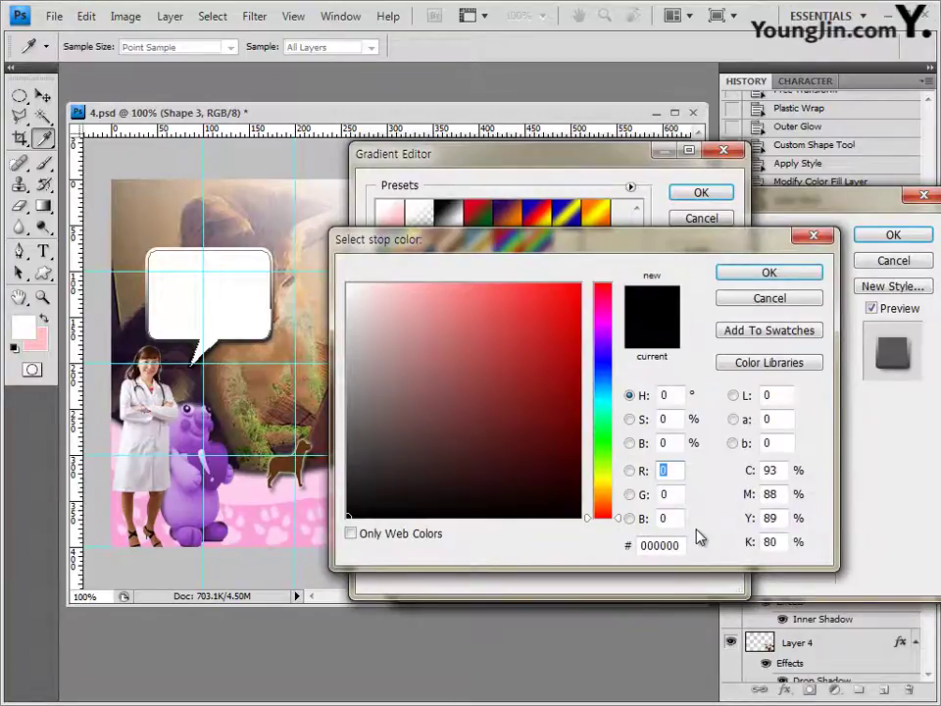
left_click(771, 277)
left_click(718, 469)
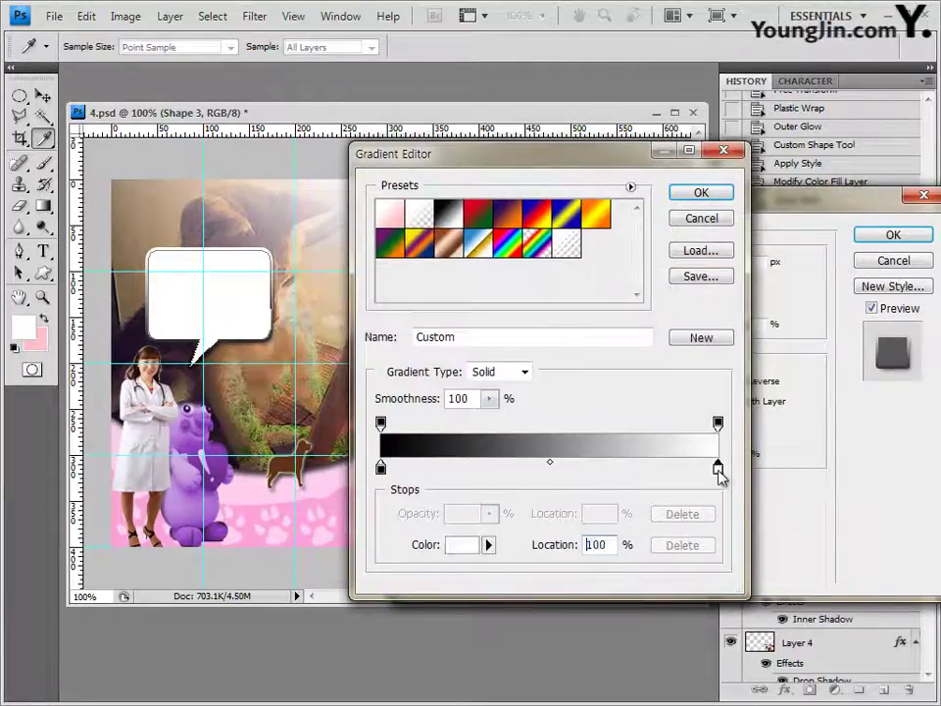
double_click(717, 471)
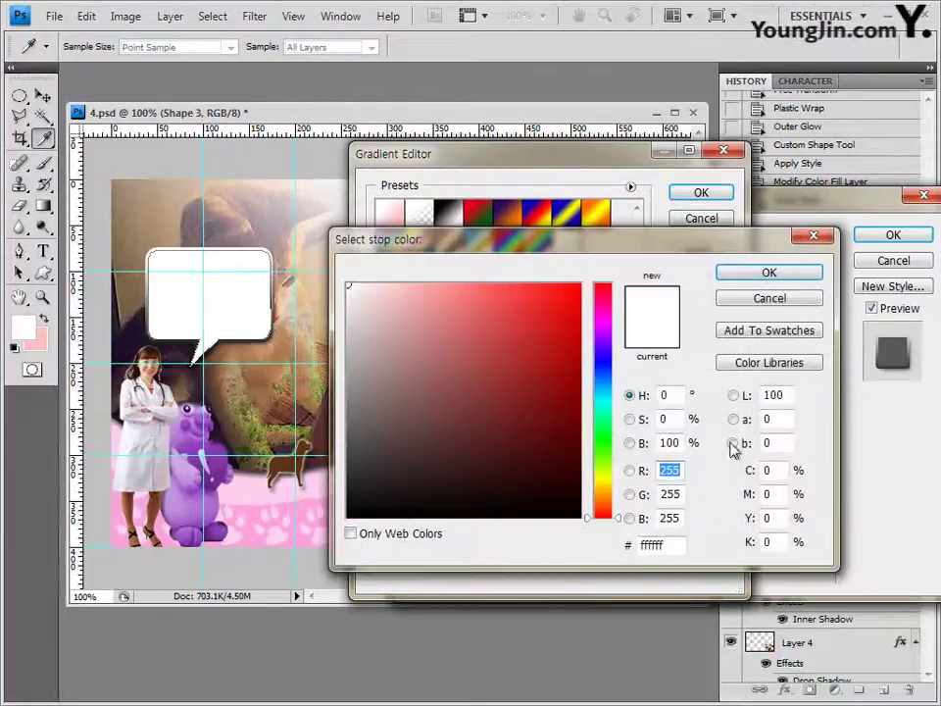
key("Escape")
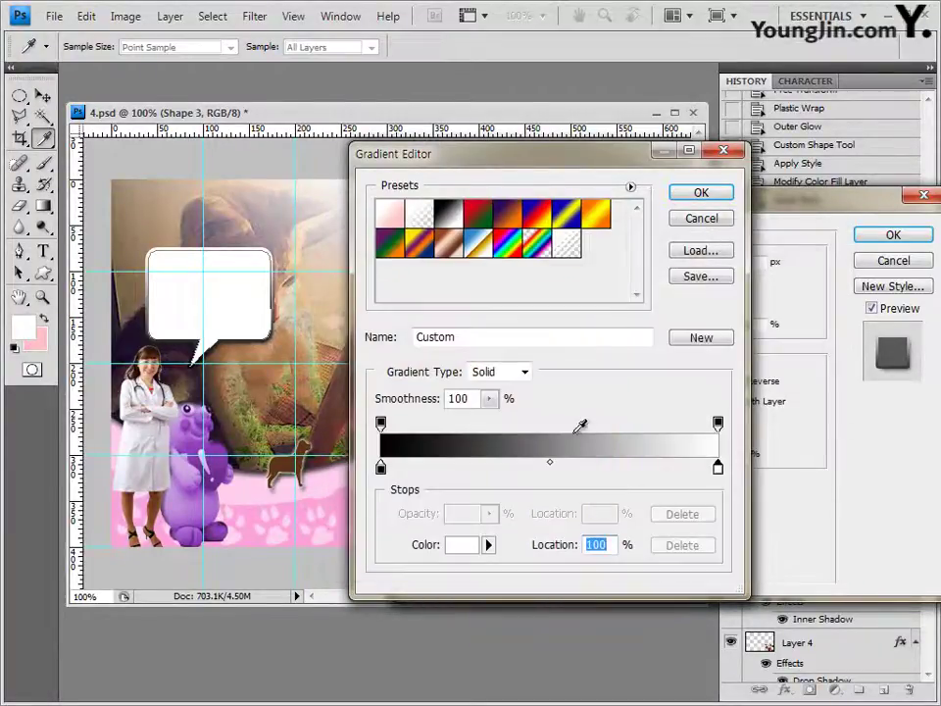
left_click(705, 195)
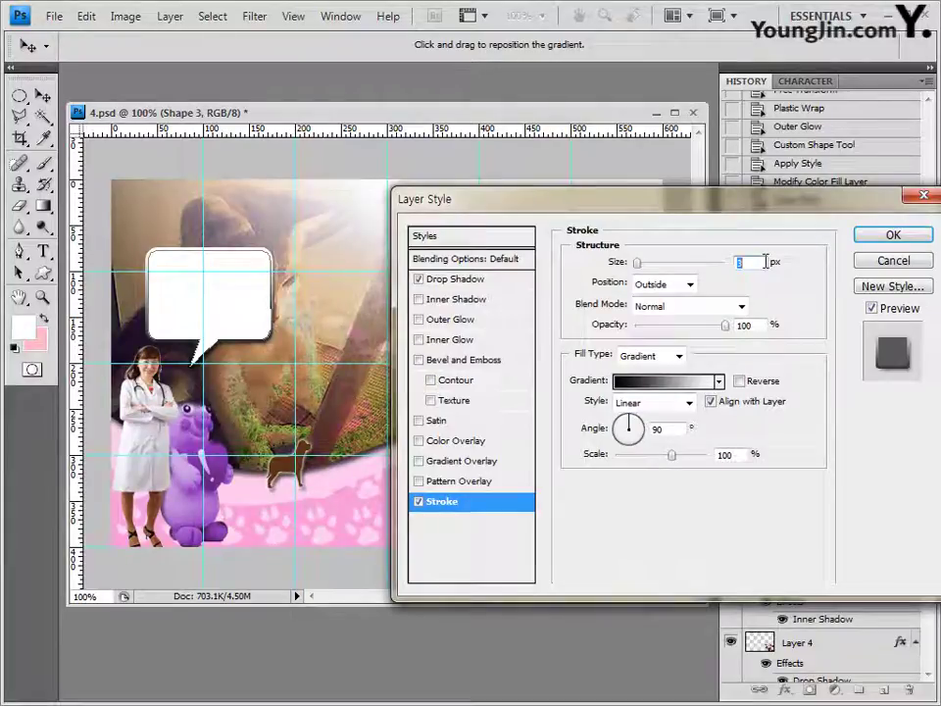
left_click(859, 241)
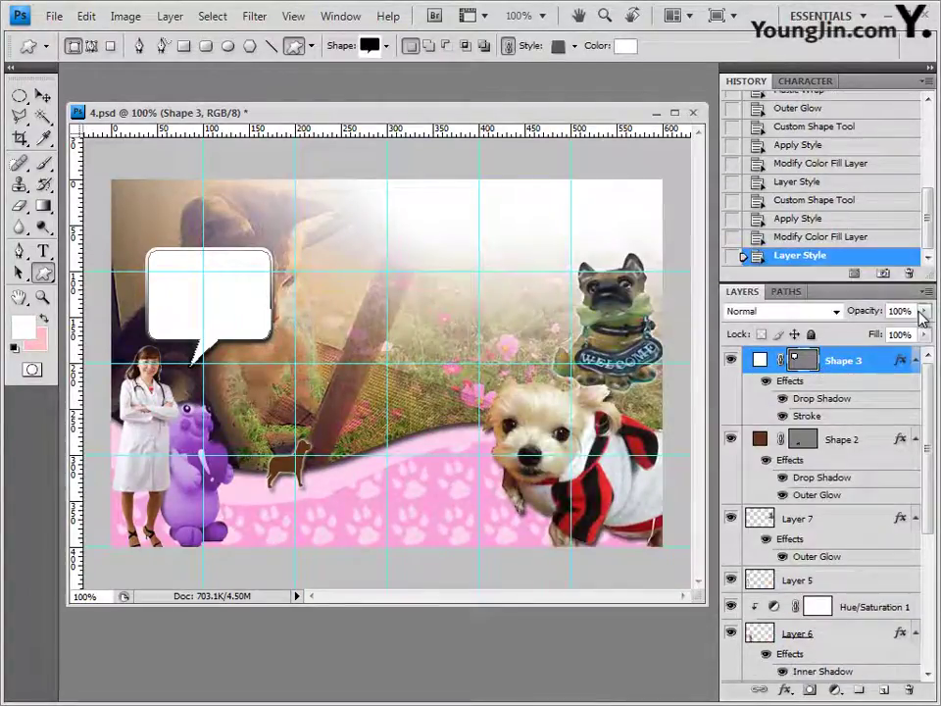
type("50")
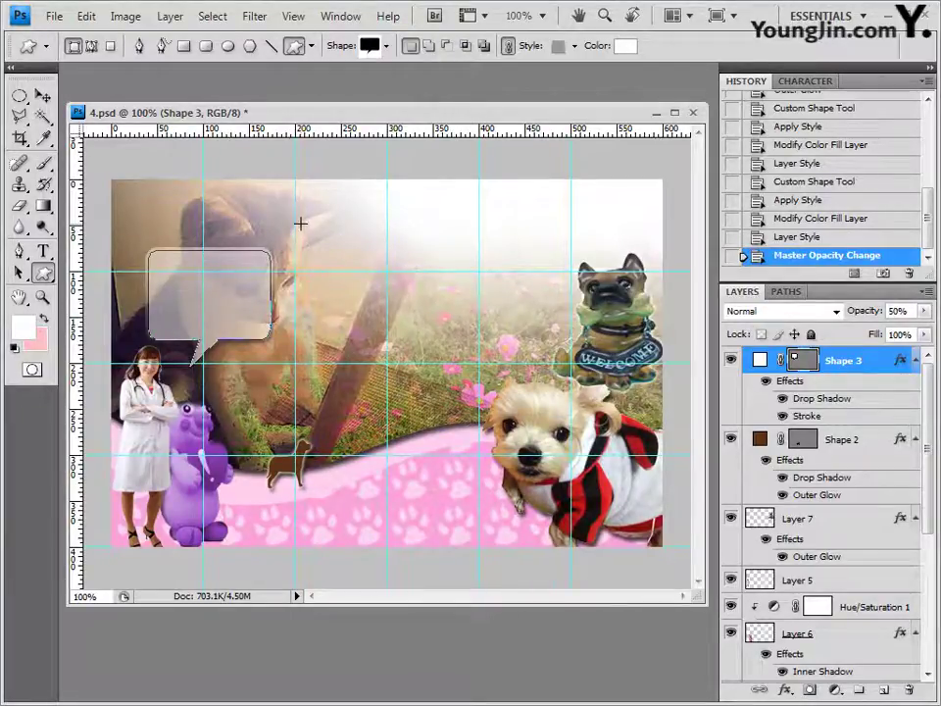
Load the Shapes set in place of the current shapes and draw a heart about 85 px wide near the image's upper edge, beside the bubble.
left_click(386, 45)
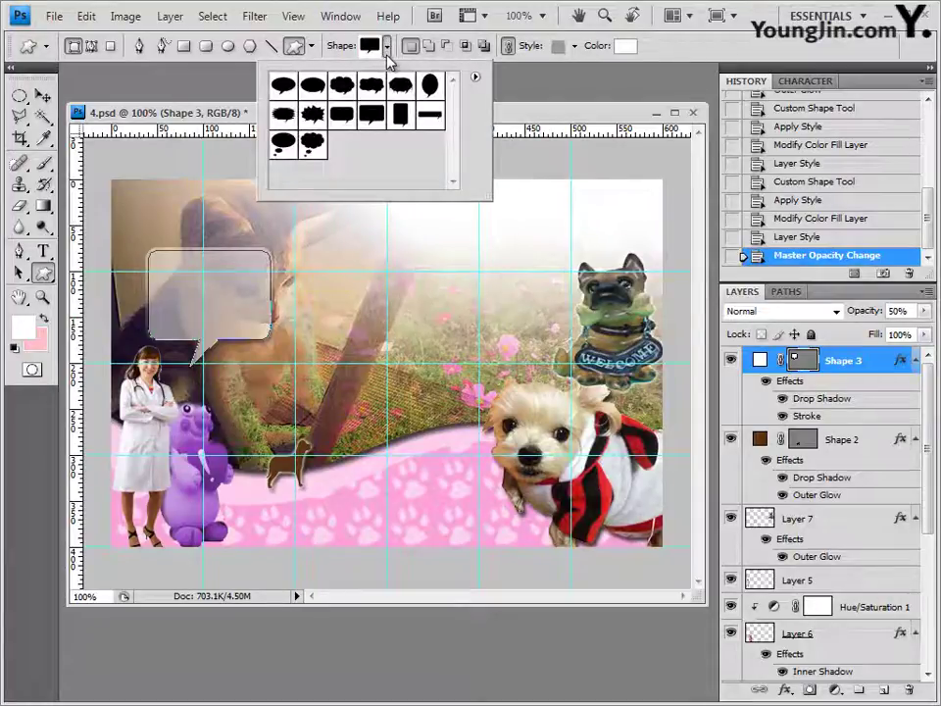
left_click(474, 77)
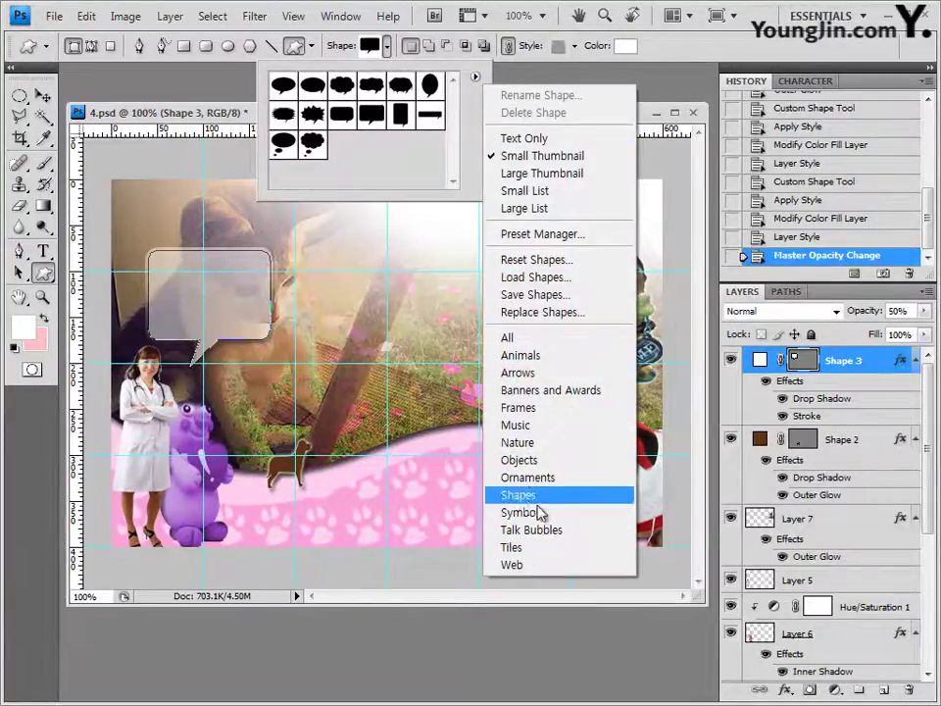
left_click(536, 502)
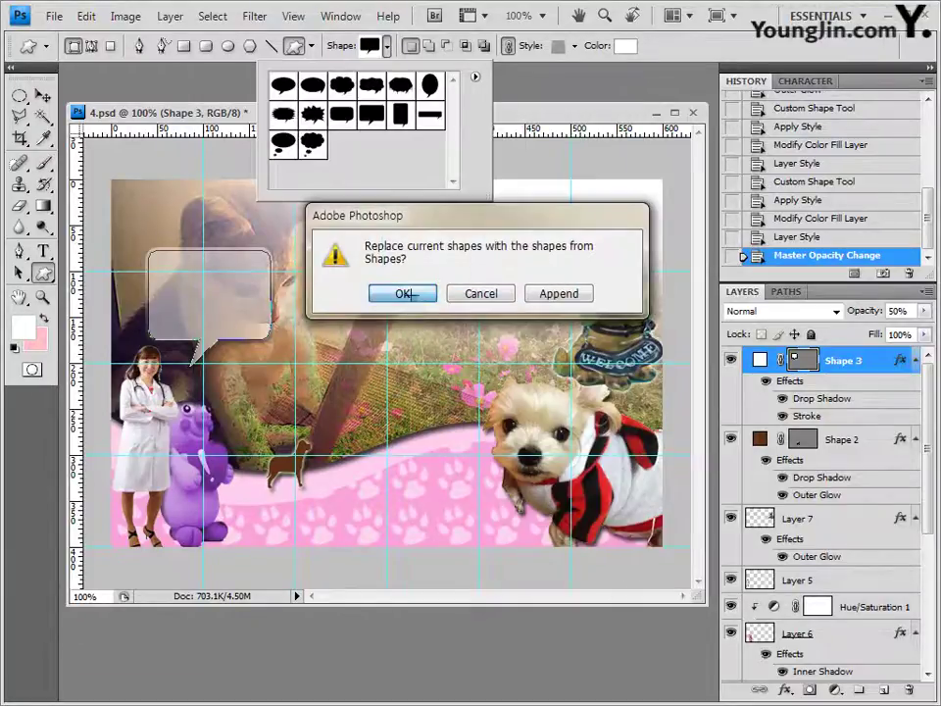
left_click(410, 299)
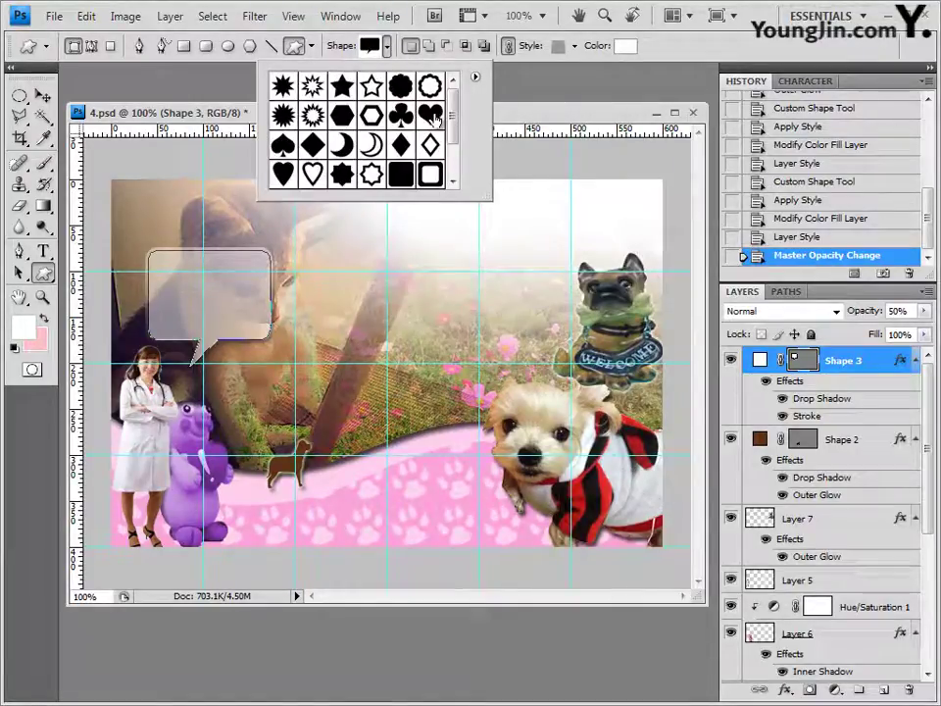
double_click(430, 115)
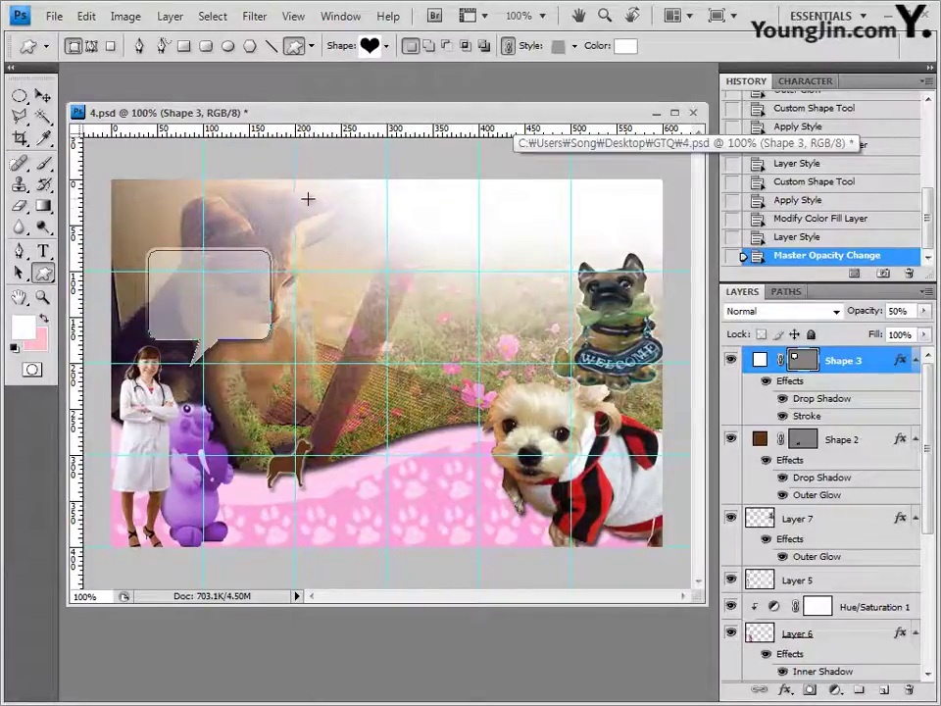
left_click_drag(307, 196, 386, 267)
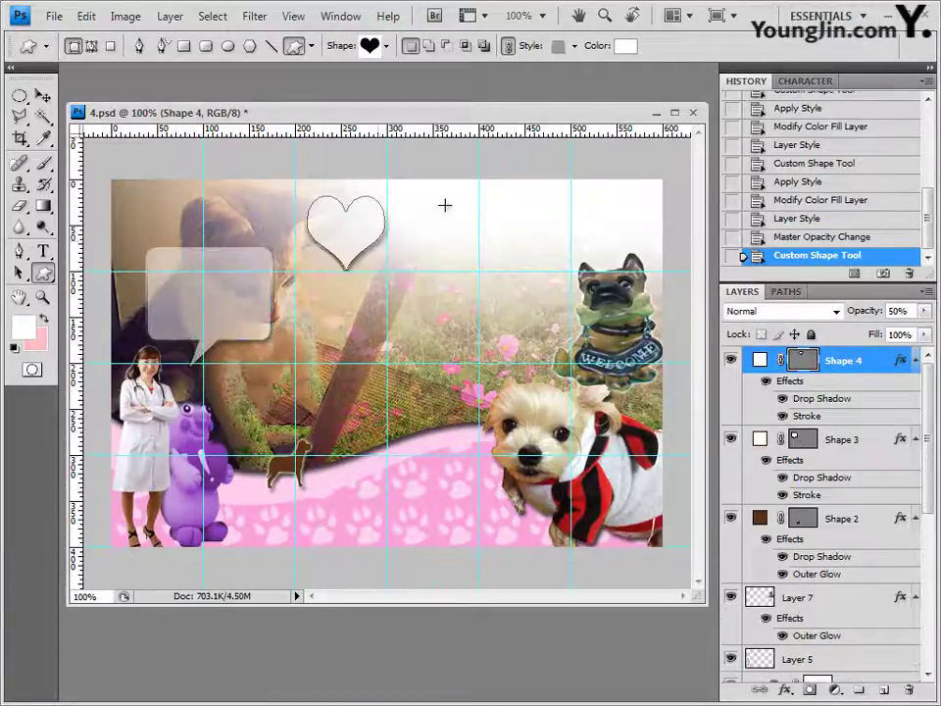
Set the heart shape to no layer style and its fill color to faa4d9.
left_click(573, 45)
left_click(471, 85)
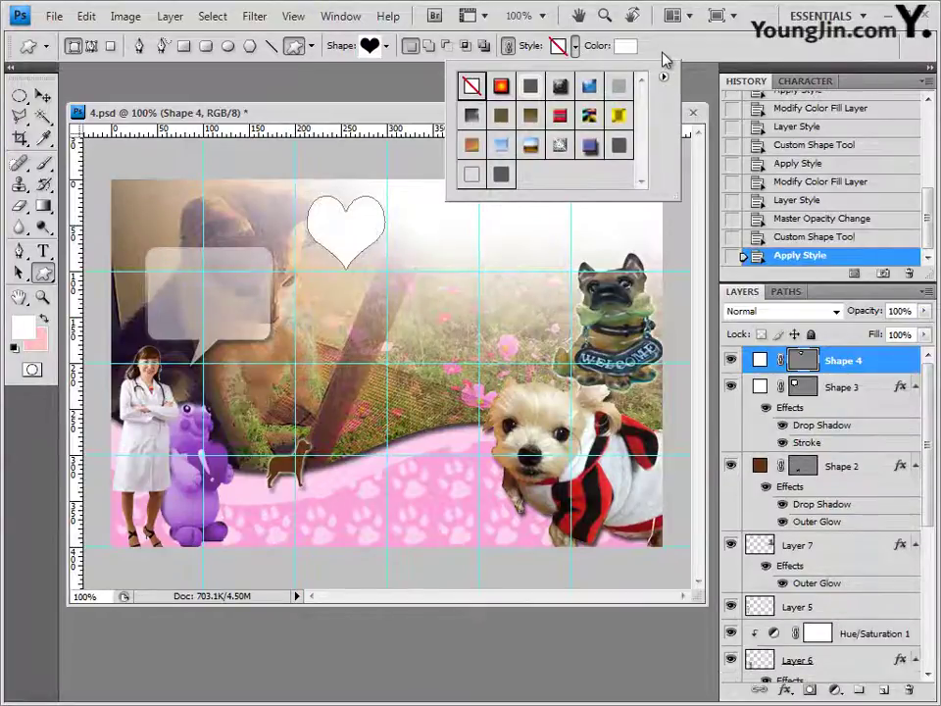
left_click(624, 45)
left_click(624, 45)
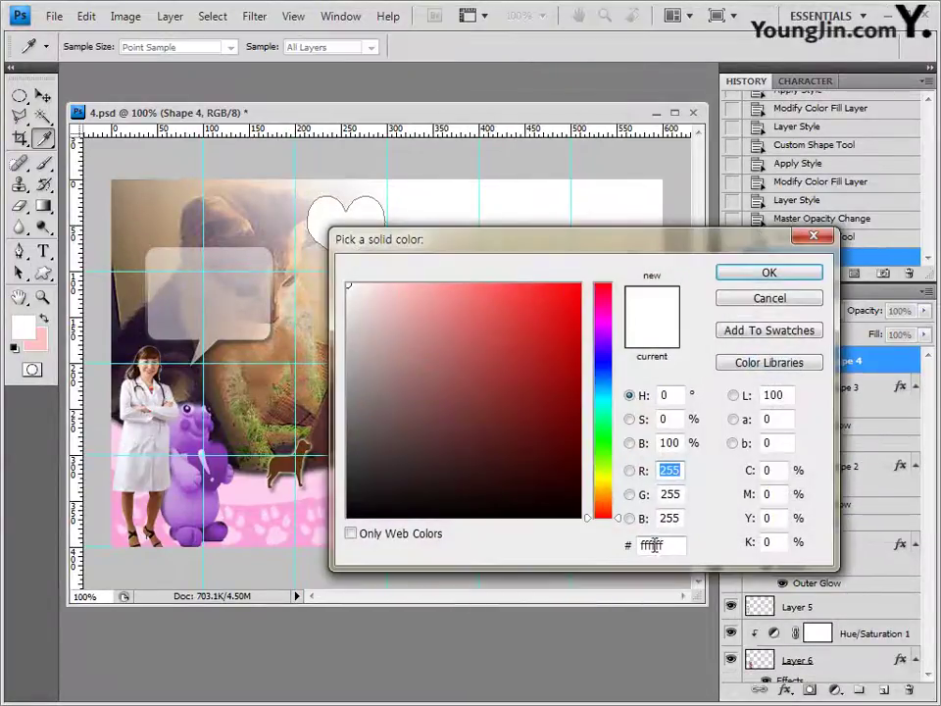
type("faa4d9")
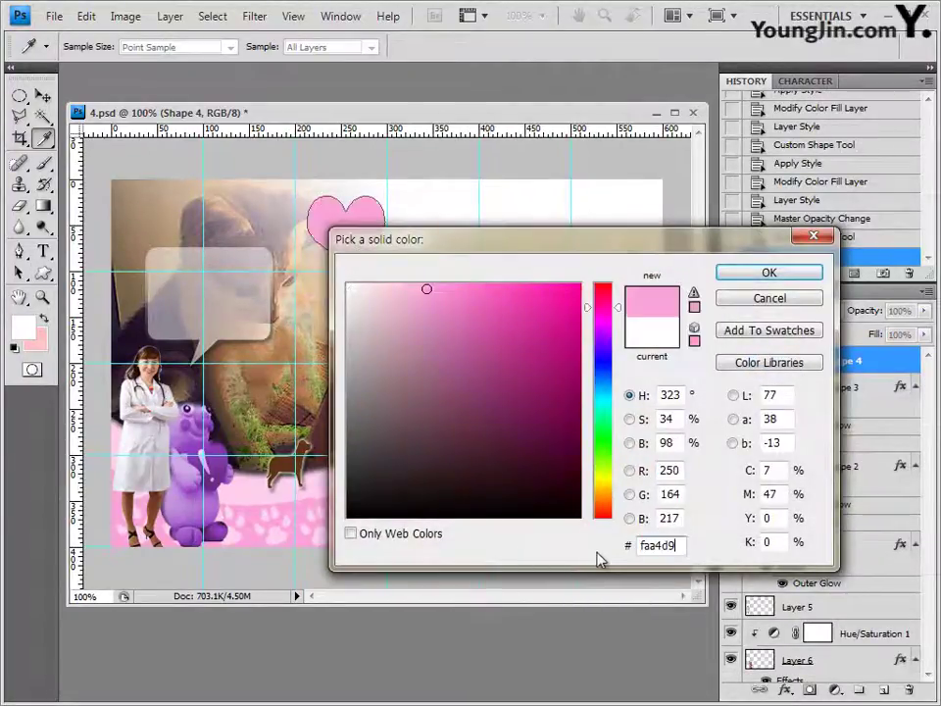
left_click(771, 274)
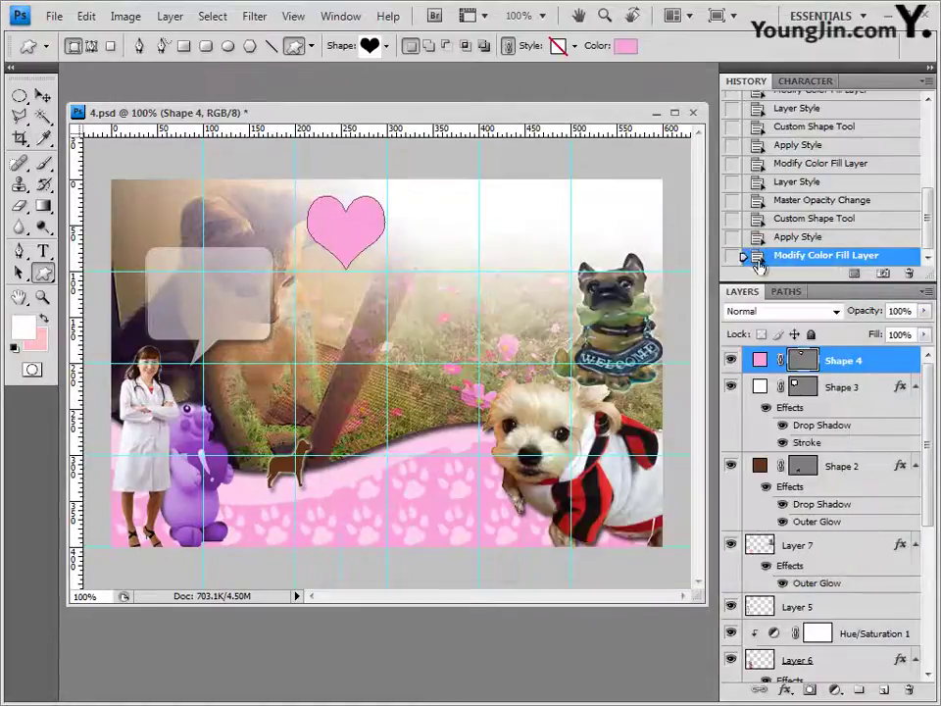
Add an Inner Shadow effect with 75% opacity, 5 px distance and 5 px size to the pink heart.
left_click(784, 690)
left_click(821, 513)
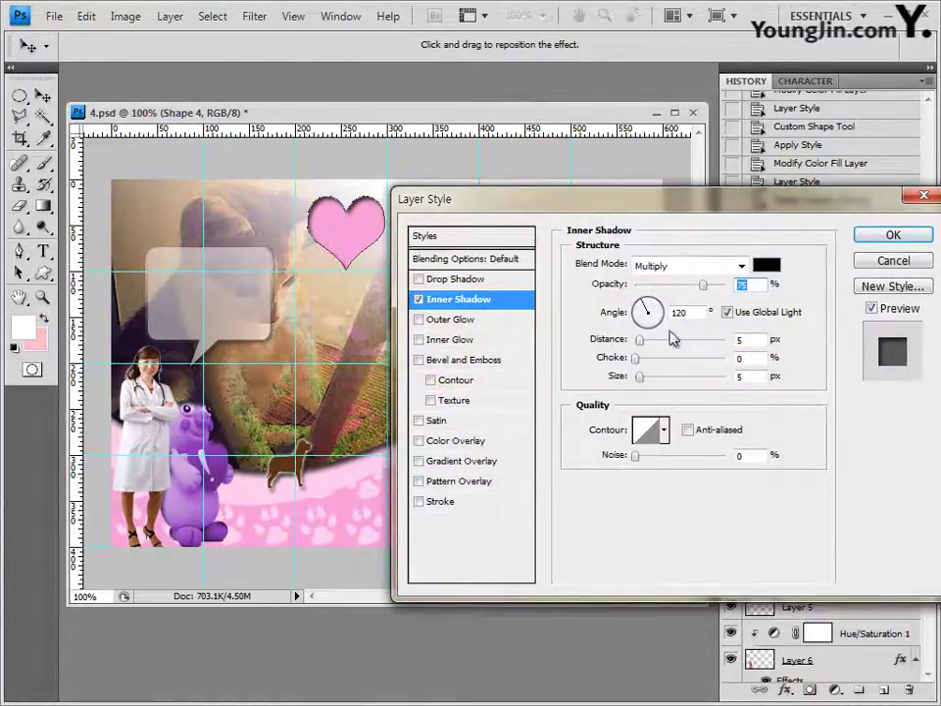
left_click(891, 237)
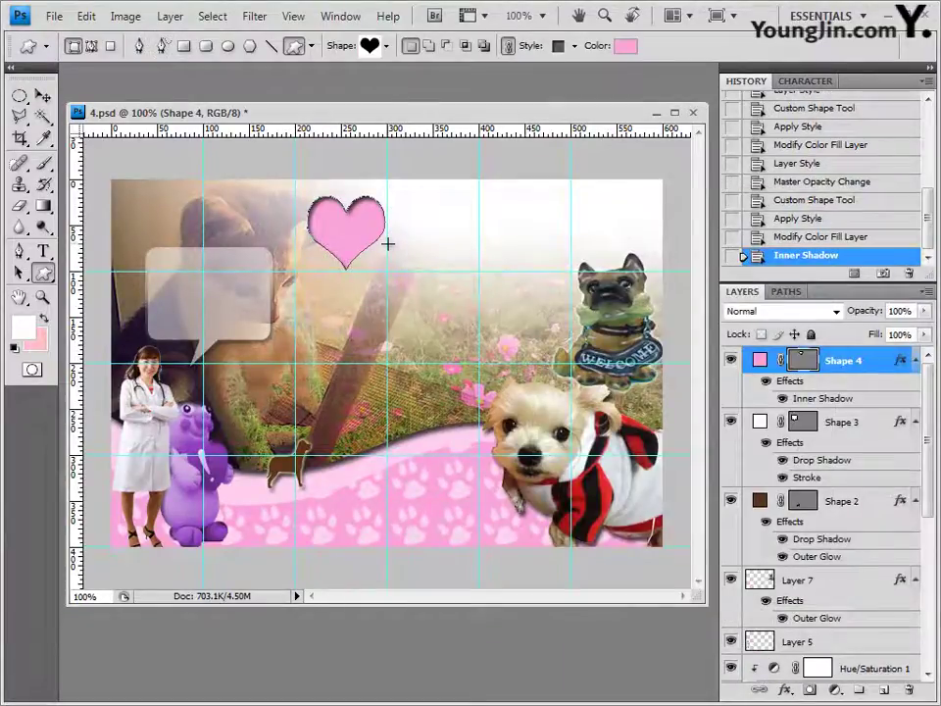
Duplicate the pink heart three times in a horizontal row to its right, spaced about 95 px apart.
left_click(43, 95)
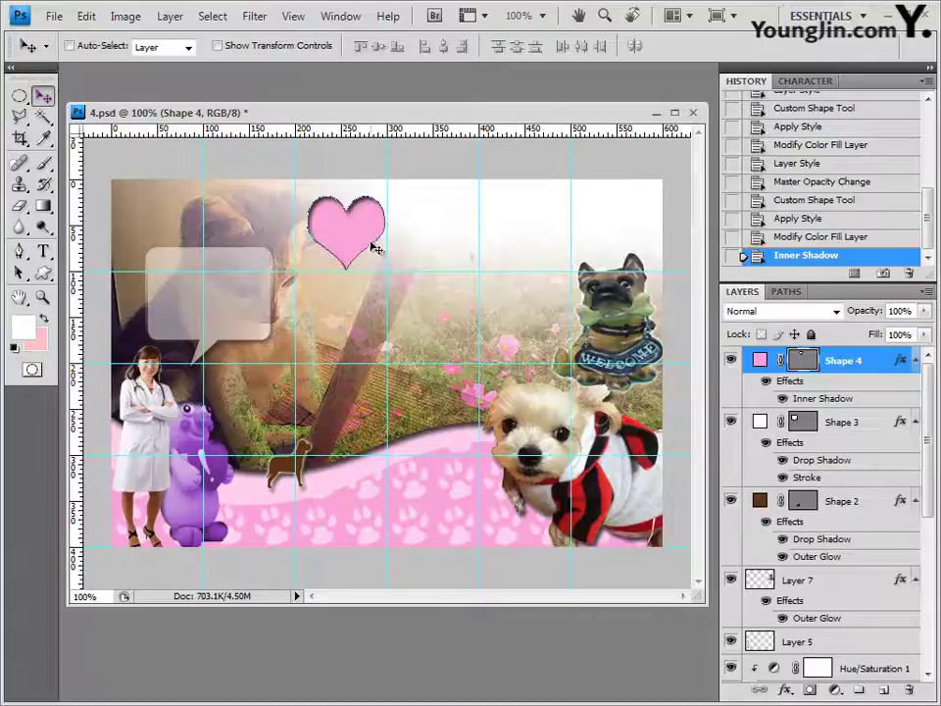
left_click_drag(350, 235, 525, 233)
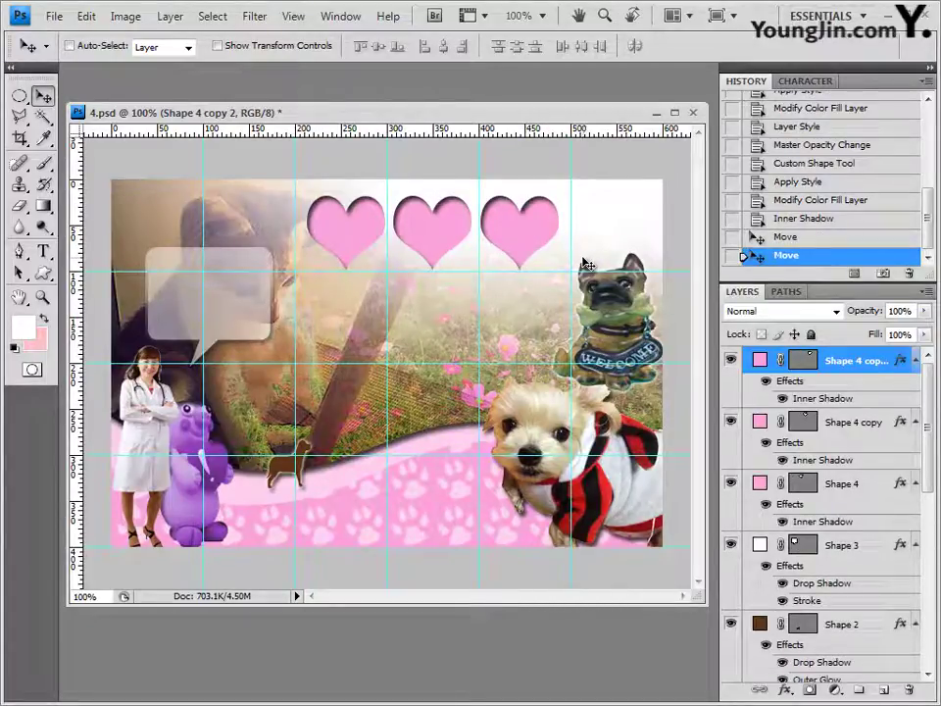
mouse_move(531, 237)
left_mouse_down()
mouse_move(627, 228)
mouse_move(519, 228)
left_mouse_up()
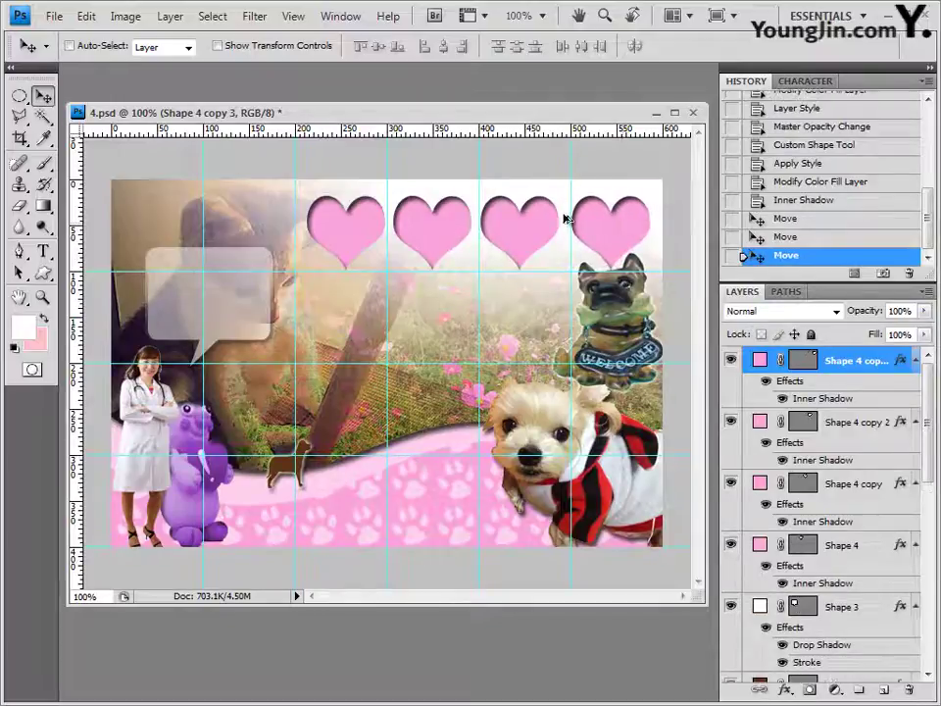
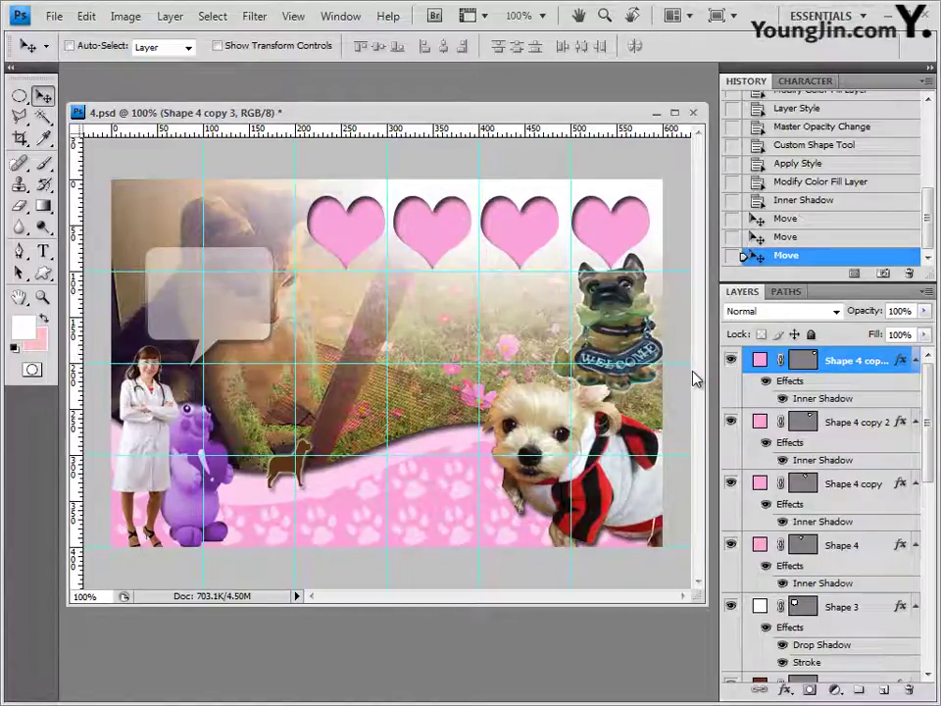
Start a text entry near the image's center with the 바탕 font at 30 pt.
left_click(44, 253)
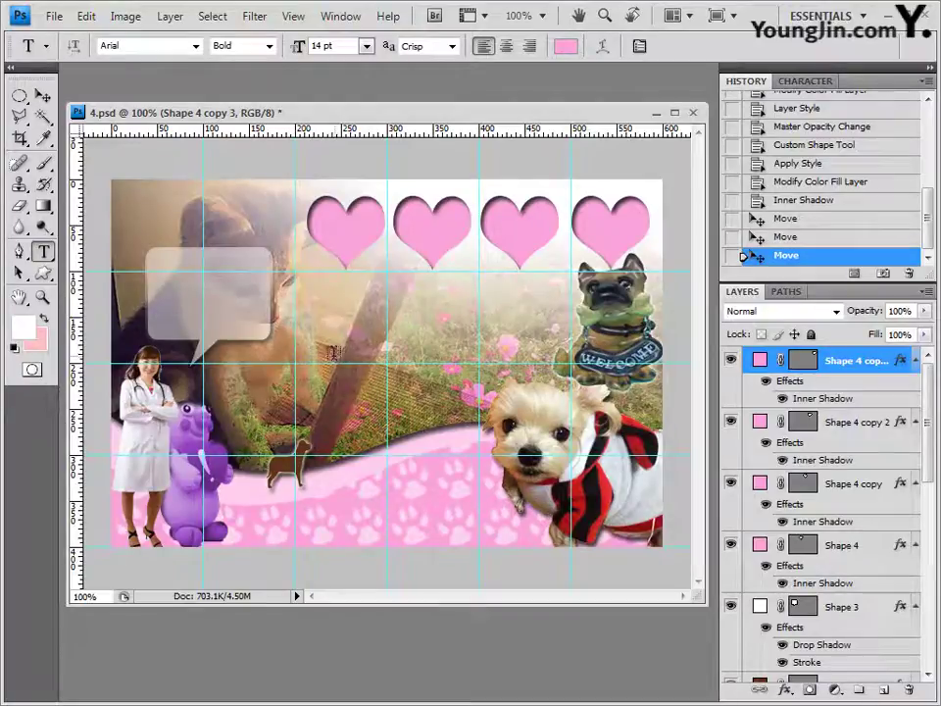
left_click(247, 265)
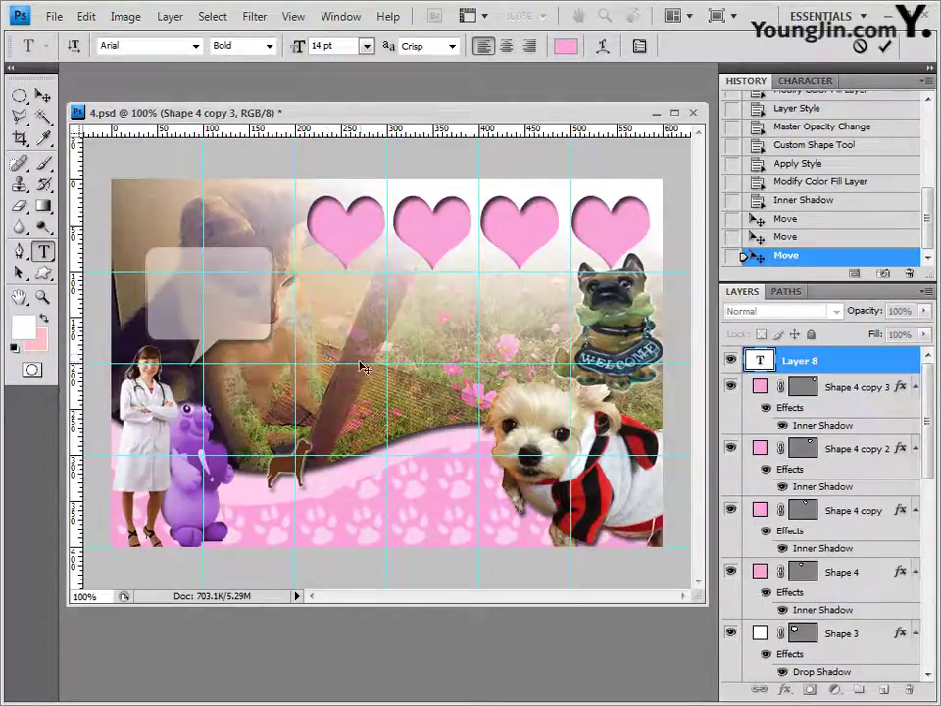
left_click(199, 46)
scroll(196, 294, "up", 2)
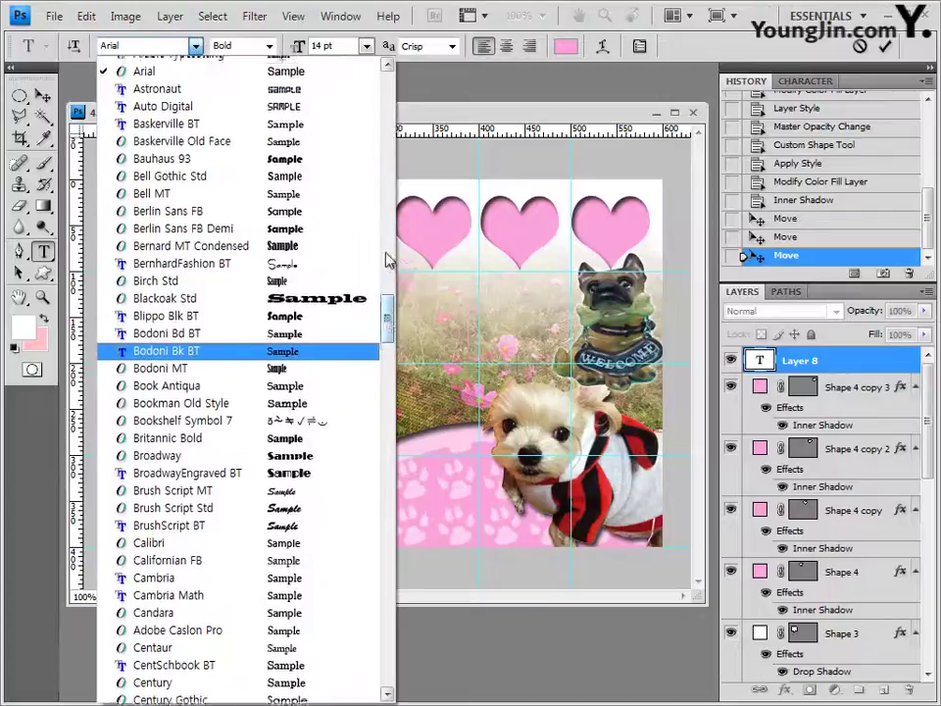
left_click(389, 154)
scroll(388, 154, "up", 1)
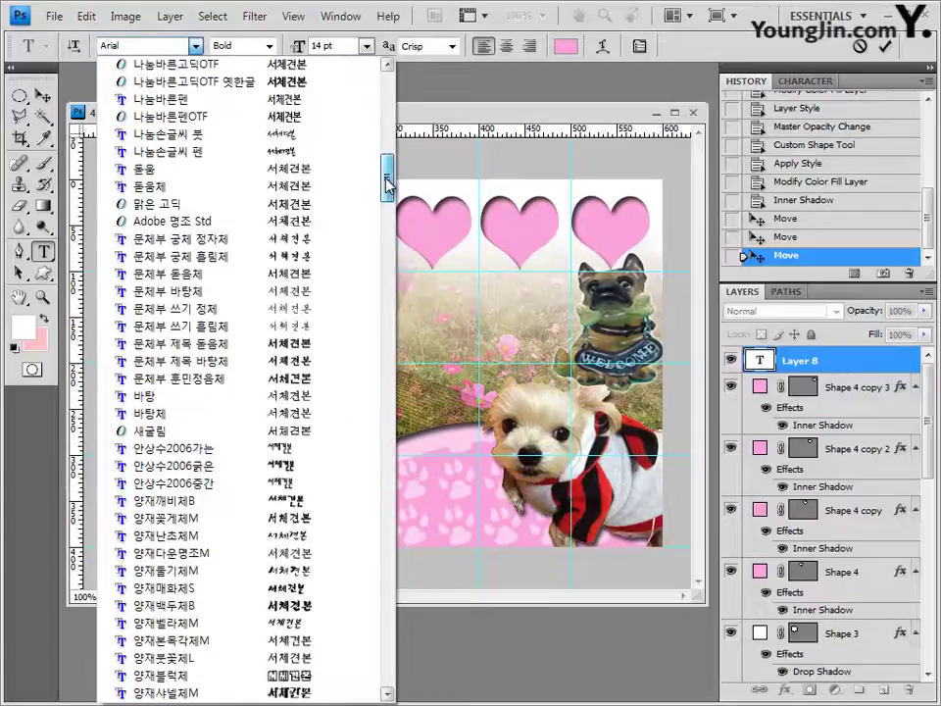
left_click(147, 395)
left_click(331, 46)
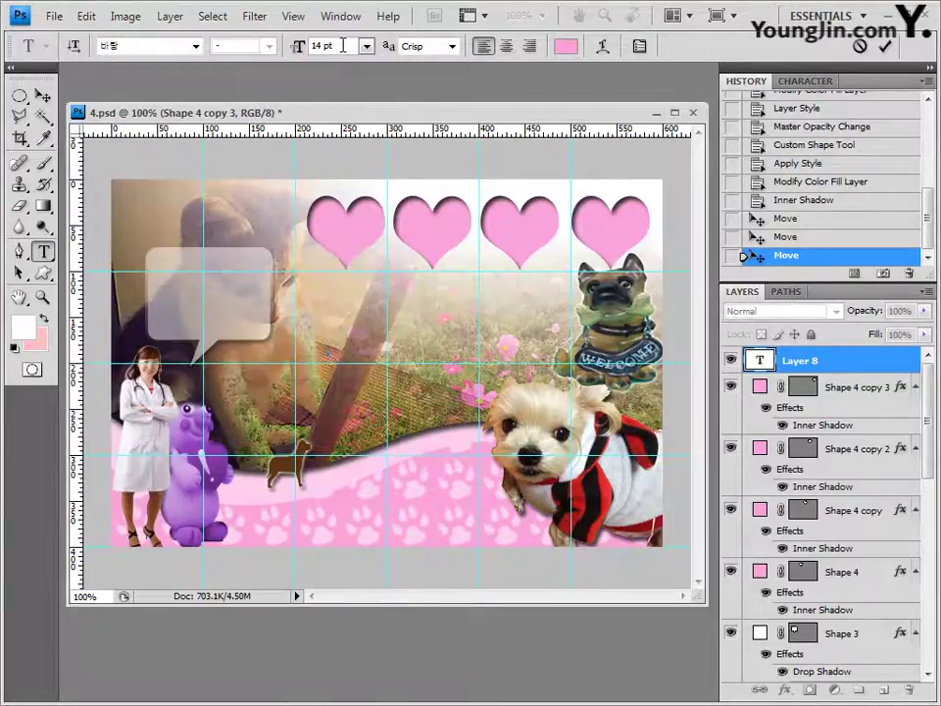
key("Return")
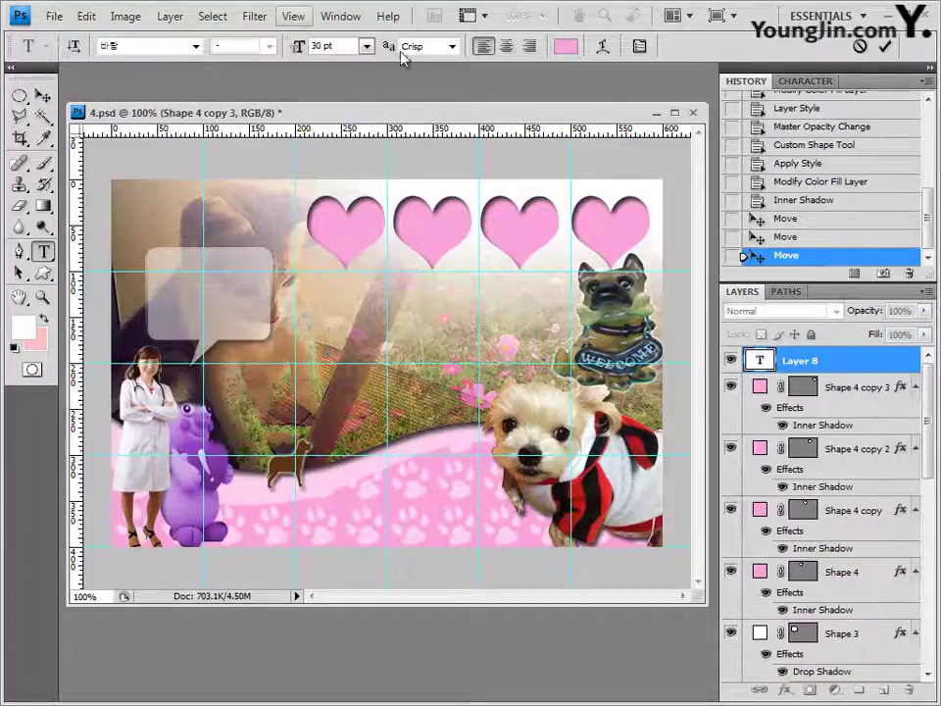
Set the text color to ffffff and enter "작은천사" and "동물병원" on two lines.
left_click(565, 47)
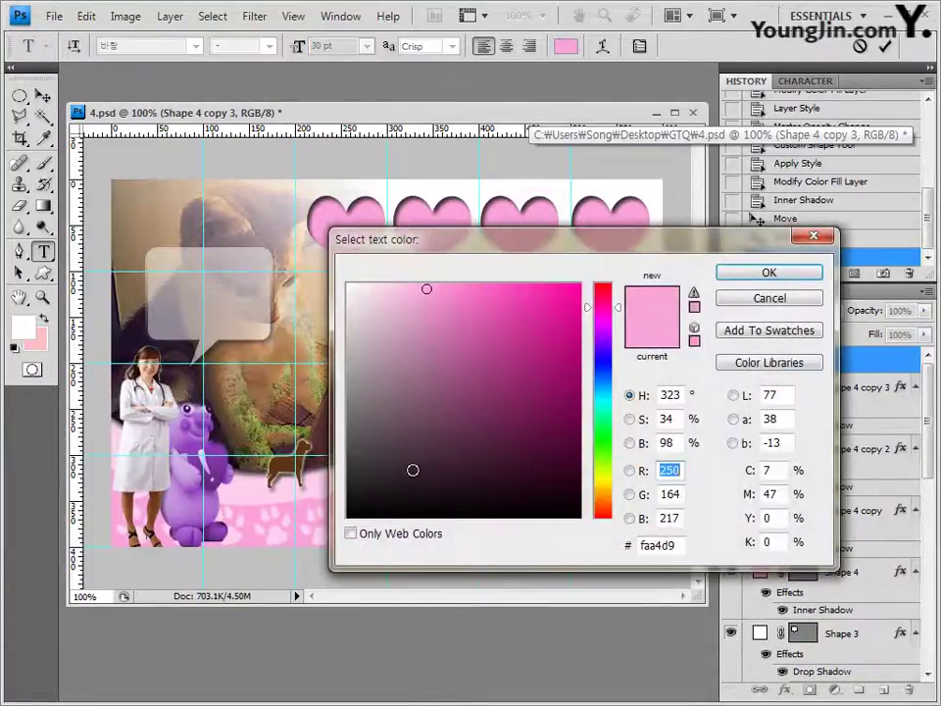
left_click(348, 285)
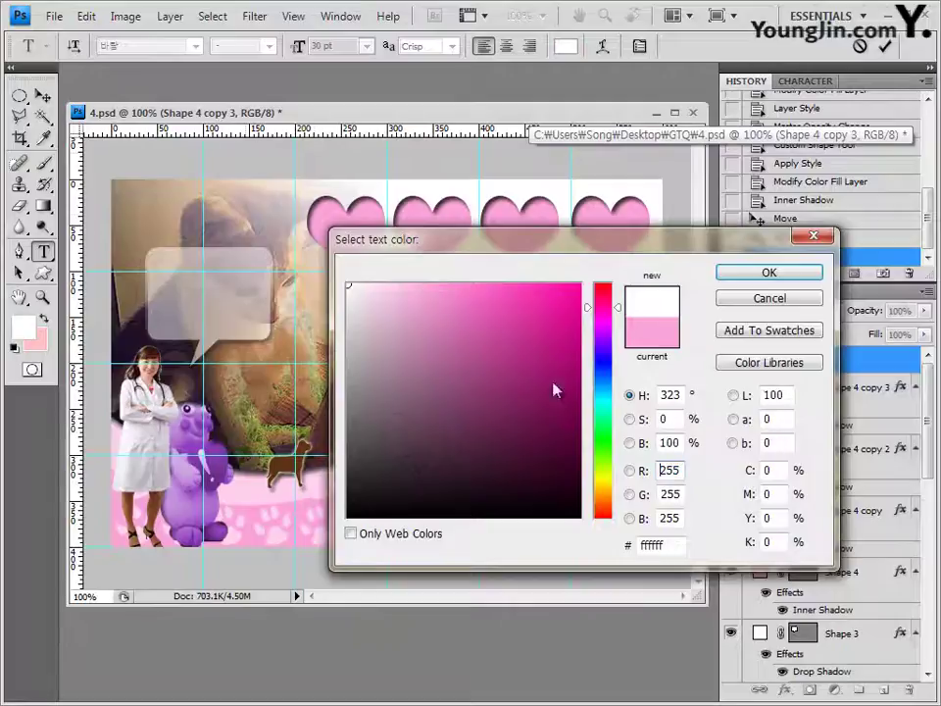
left_click(779, 274)
type("작은천사 동물병원")
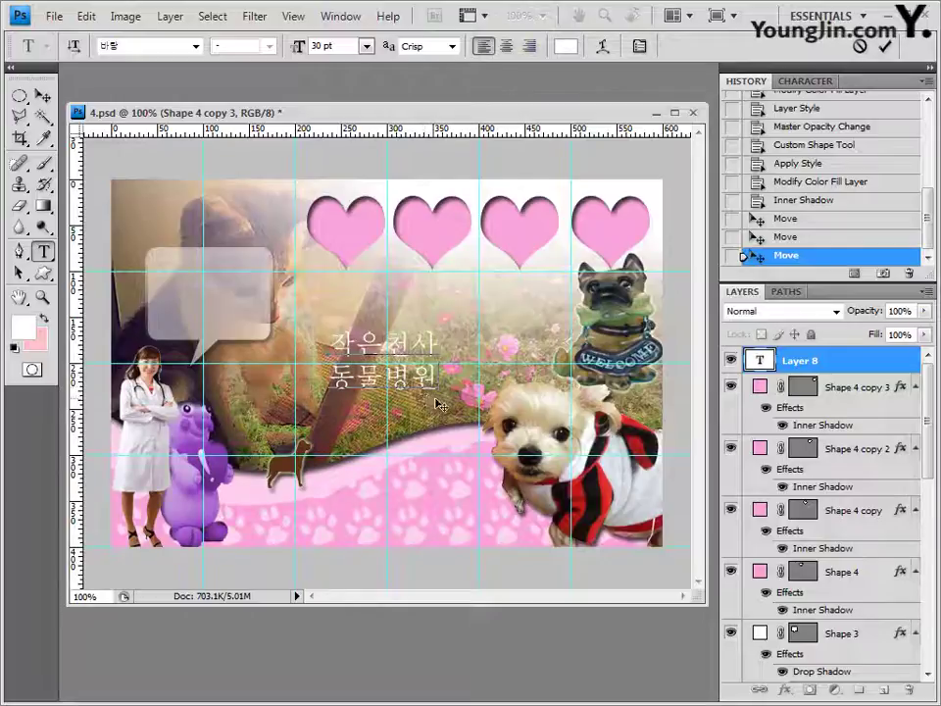
left_click(838, 363)
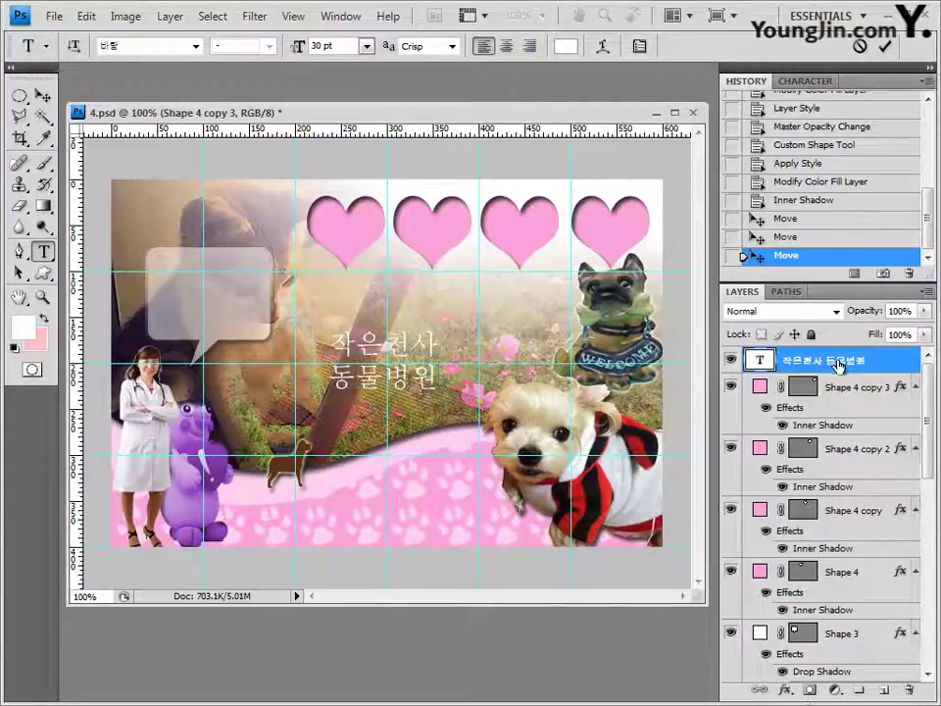
Add a 2 px outside Stroke in color faa4d9 to the 작은천사 동물병원 text layer.
left_click(788, 691)
left_click(802, 674)
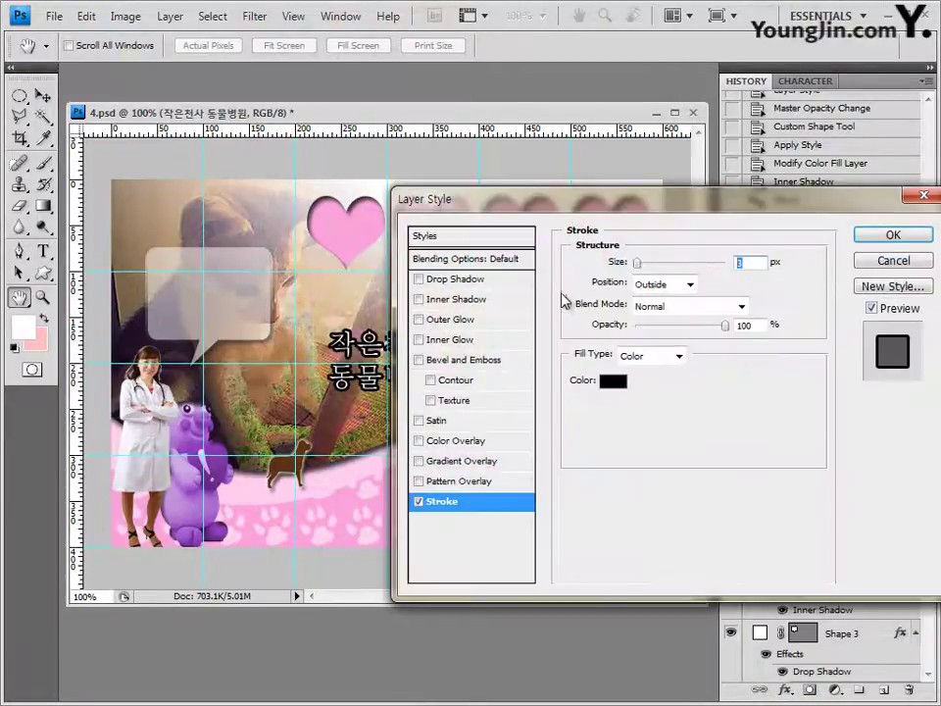
type("2")
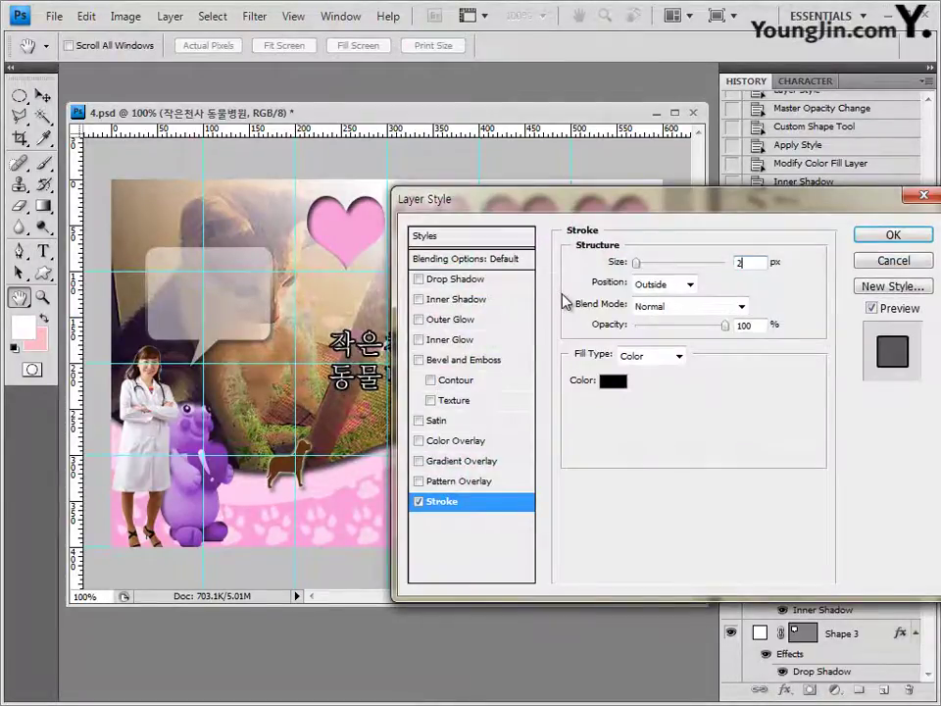
left_click(610, 382)
double_click(673, 547)
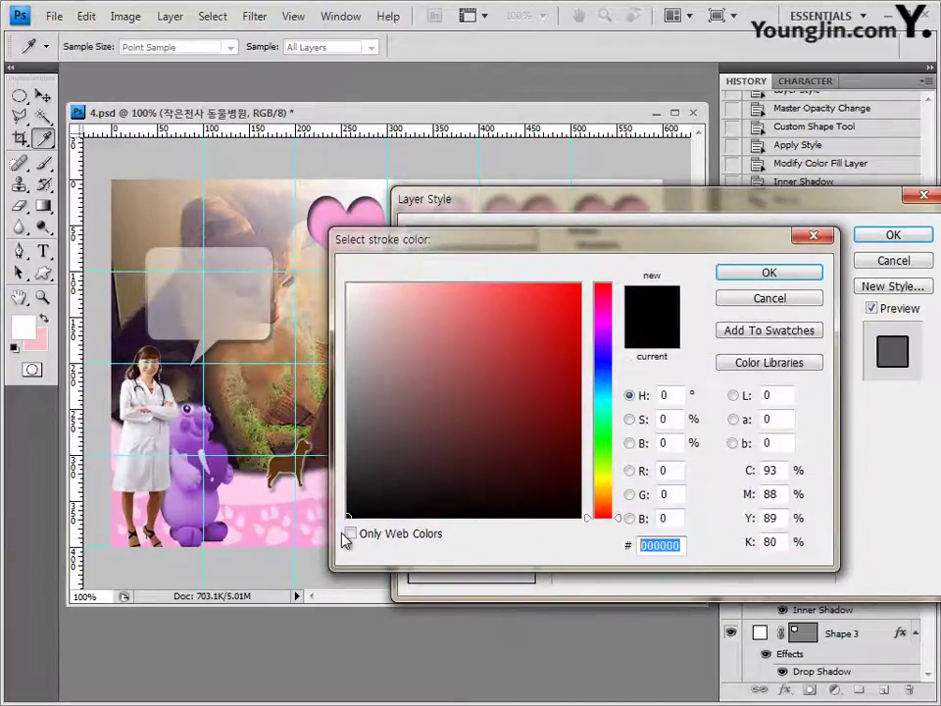
type("faa4")
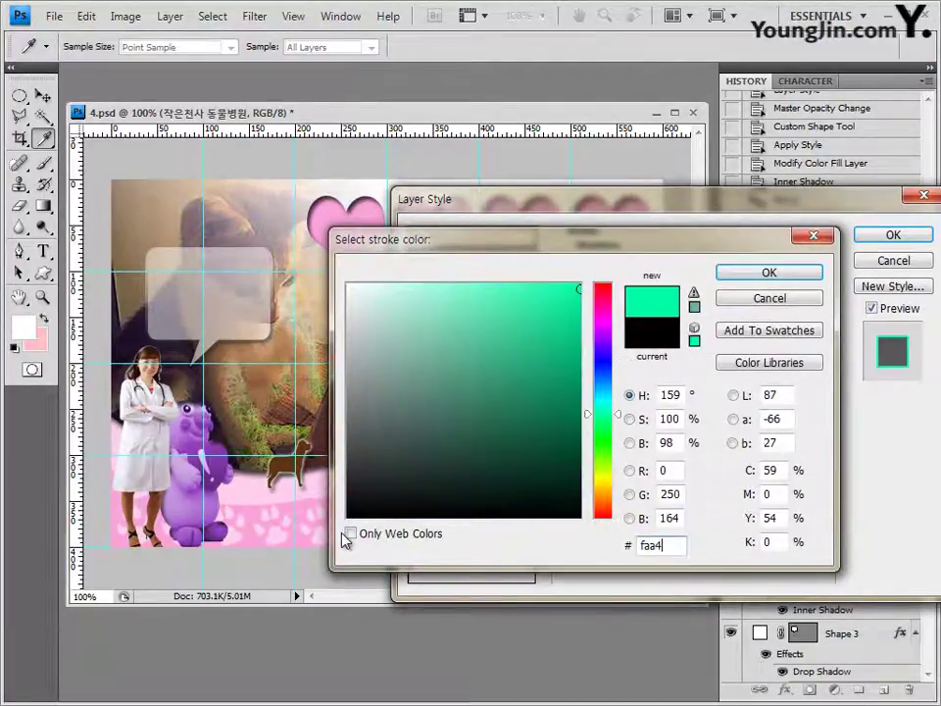
type("d9")
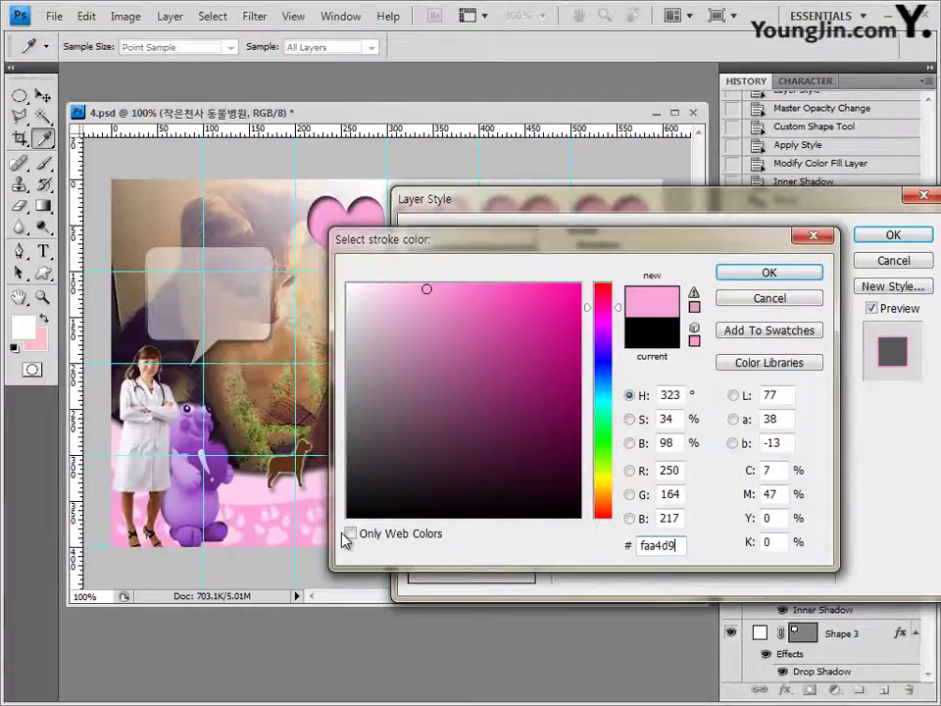
left_click(769, 273)
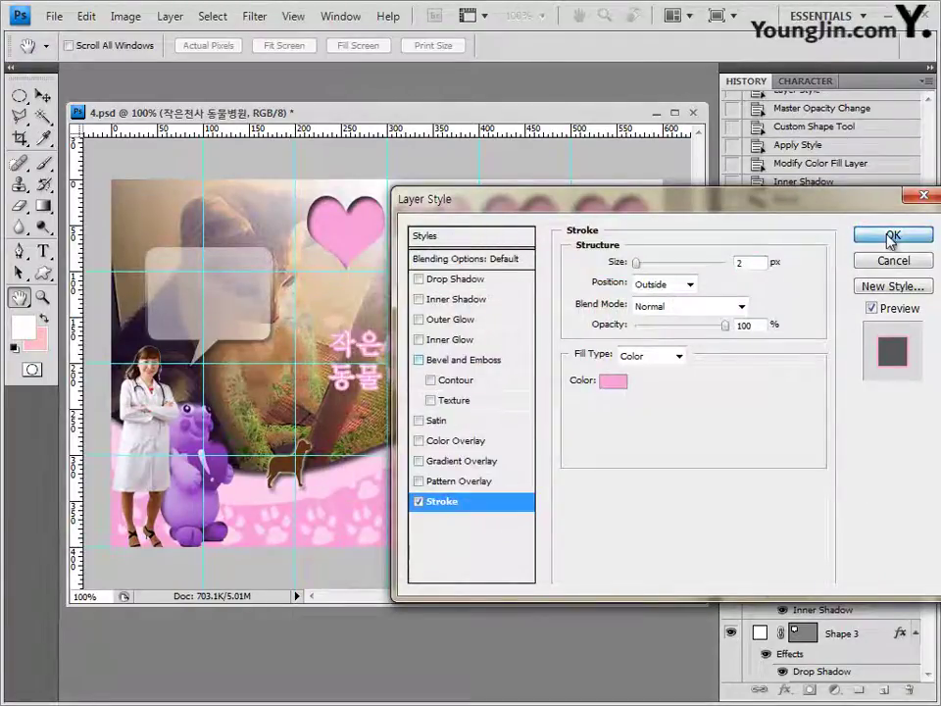
left_click(891, 237)
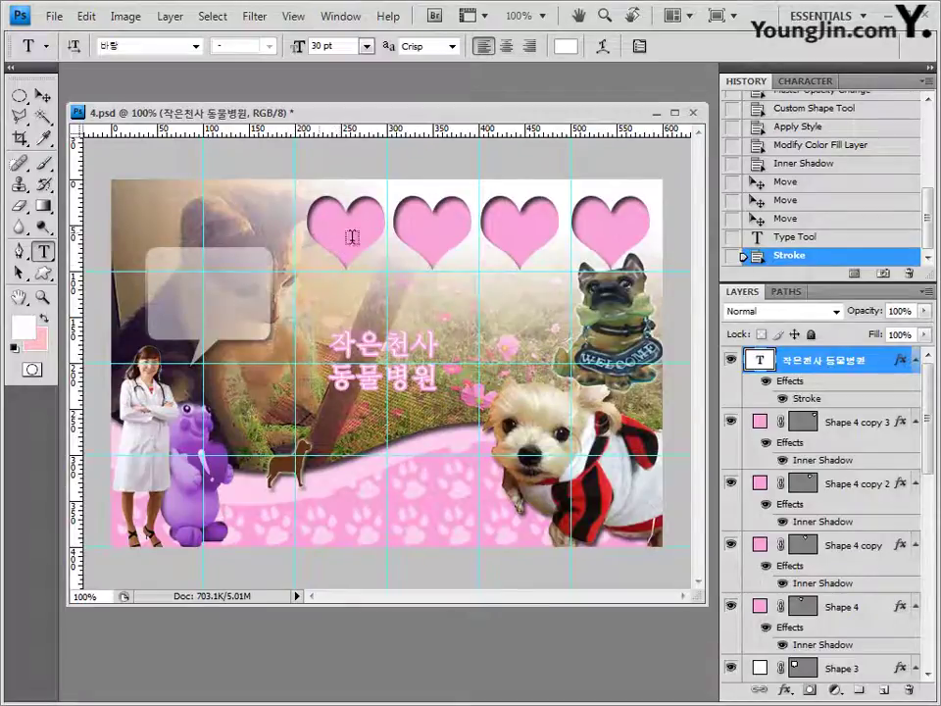
Add the text "오시는길" just below the first heart in the 돋움 font at 15 pt.
left_click(321, 277)
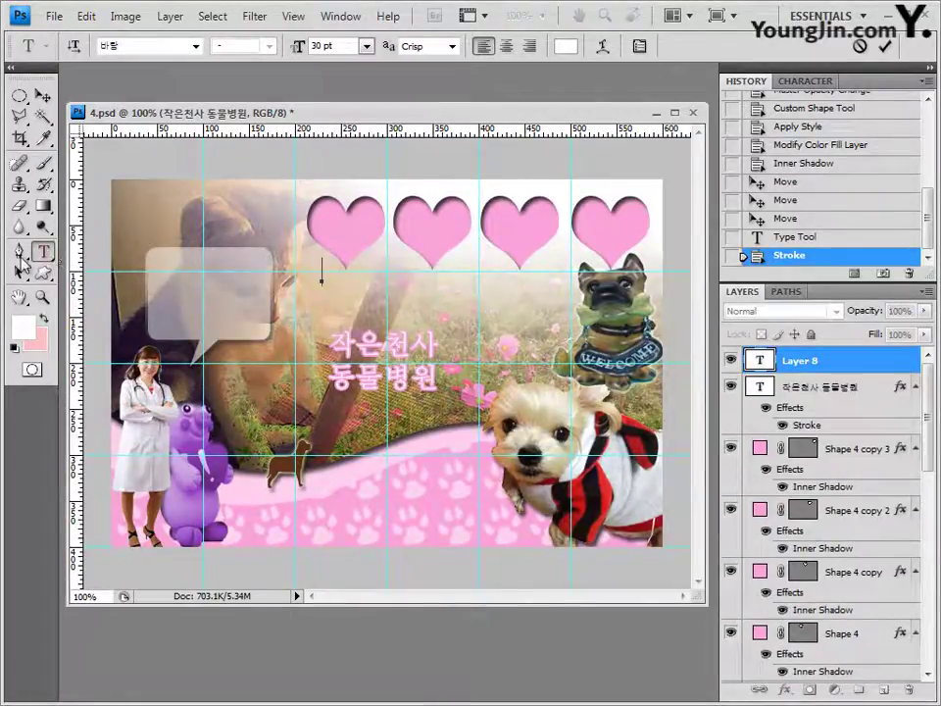
left_click(196, 46)
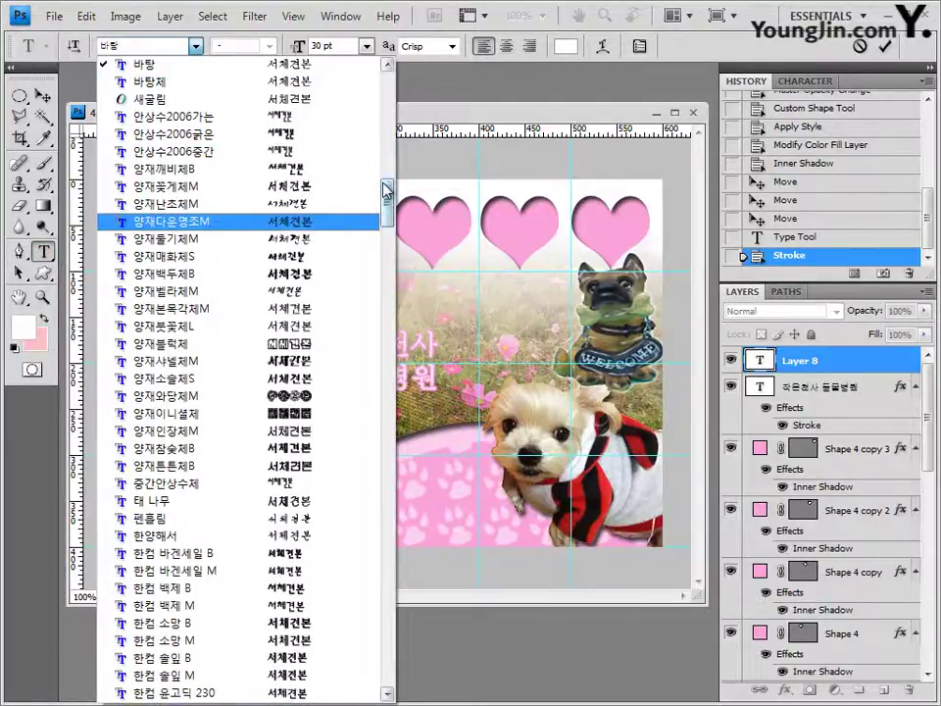
scroll(385, 191, "up", 6)
left_click(183, 217)
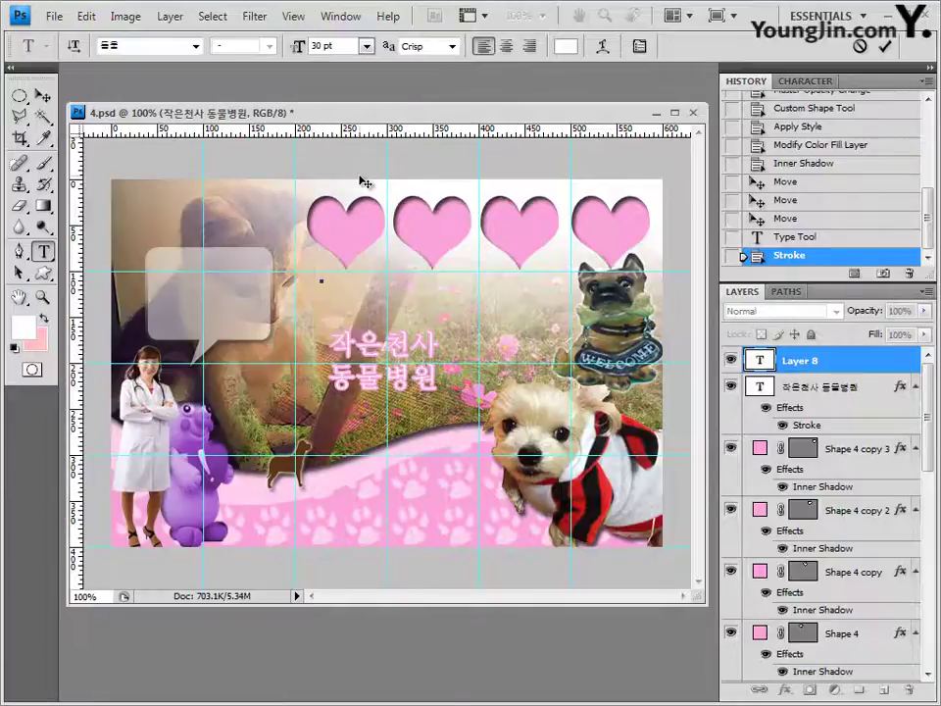
left_click(324, 46)
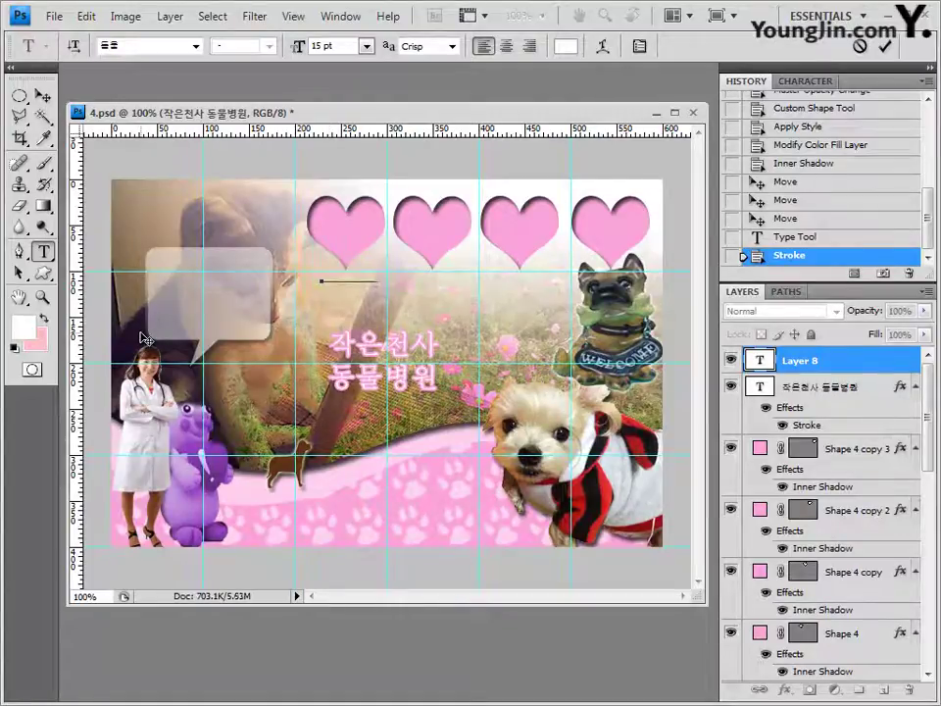
left_click(825, 361)
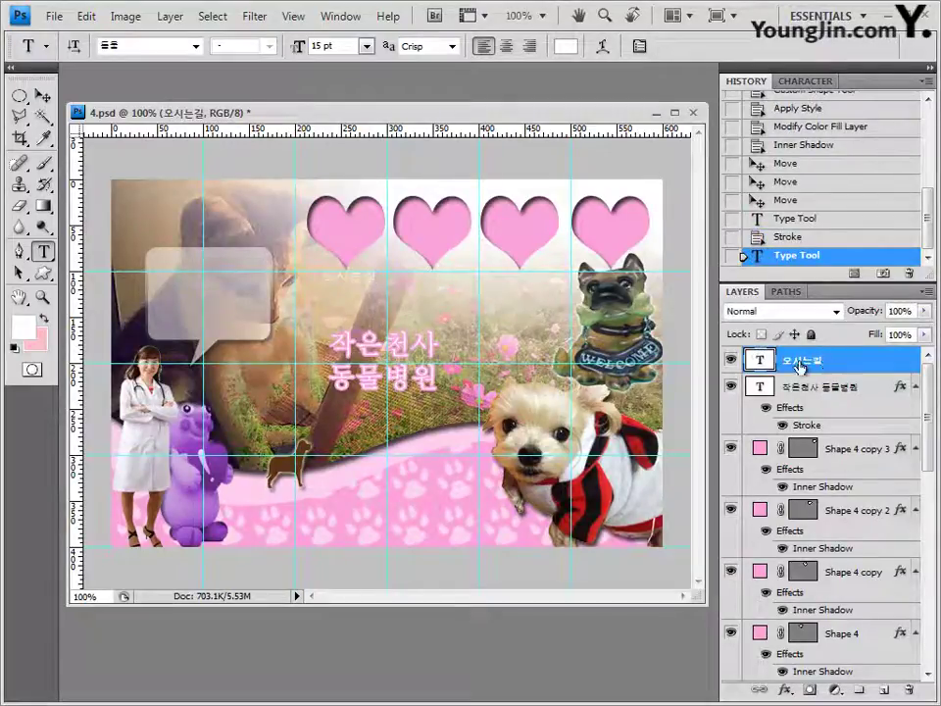
Add a 2 px outside Stroke in color edc696 to the 오시는길 text layer.
left_click(784, 690)
left_click(800, 676)
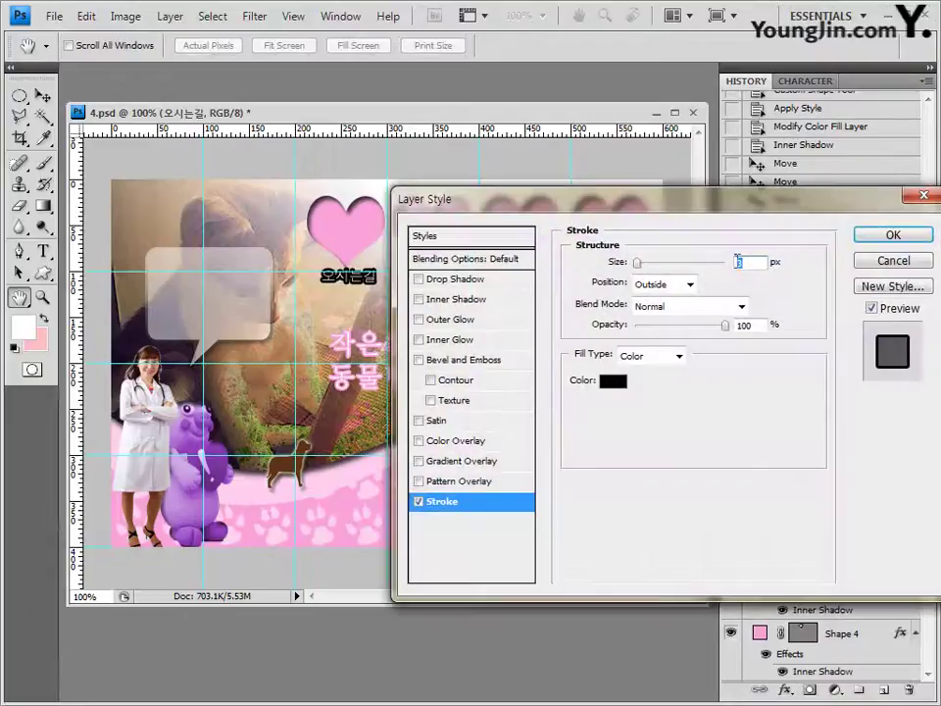
key("Down")
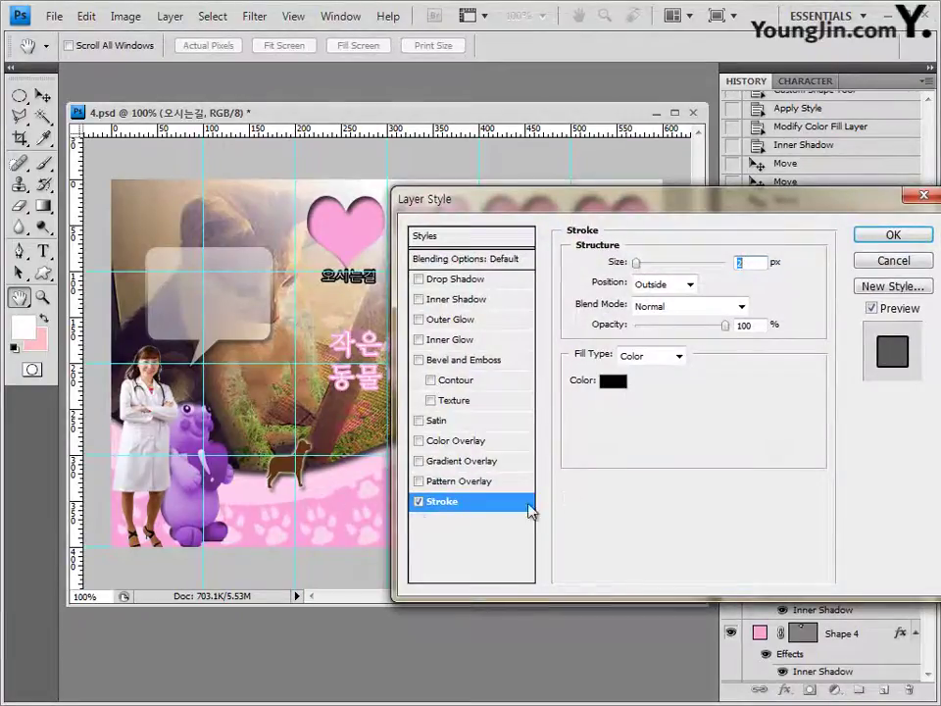
left_click(612, 382)
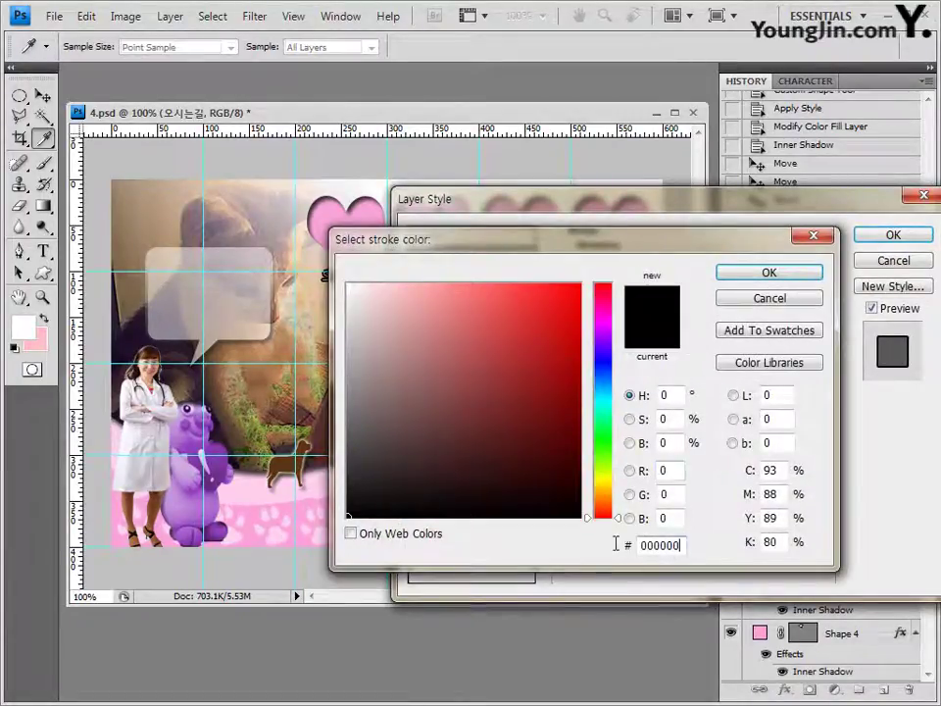
type("0edc69")
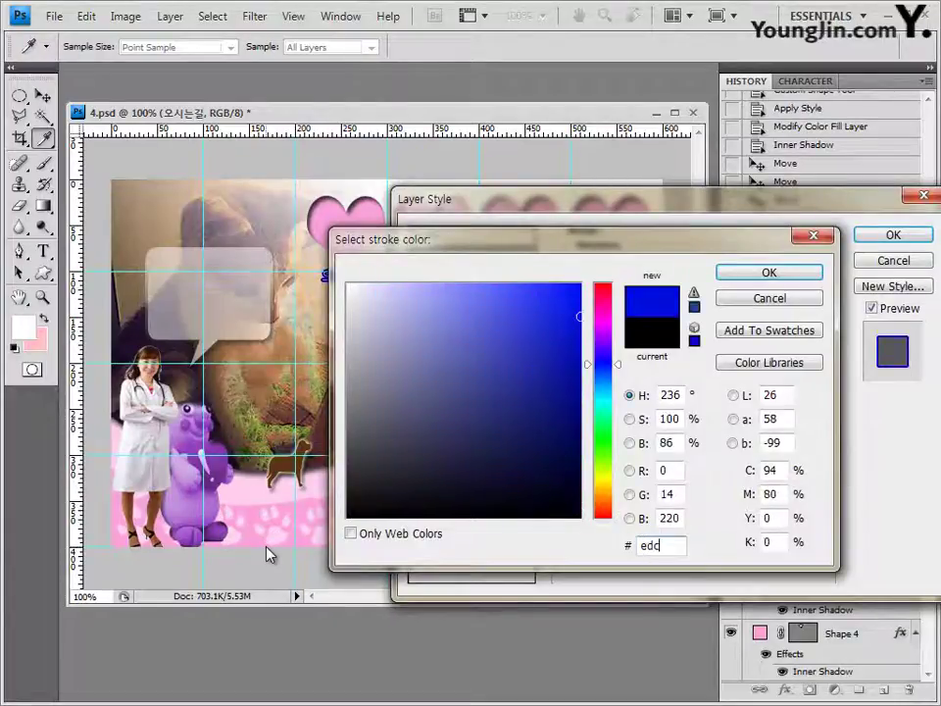
type("696")
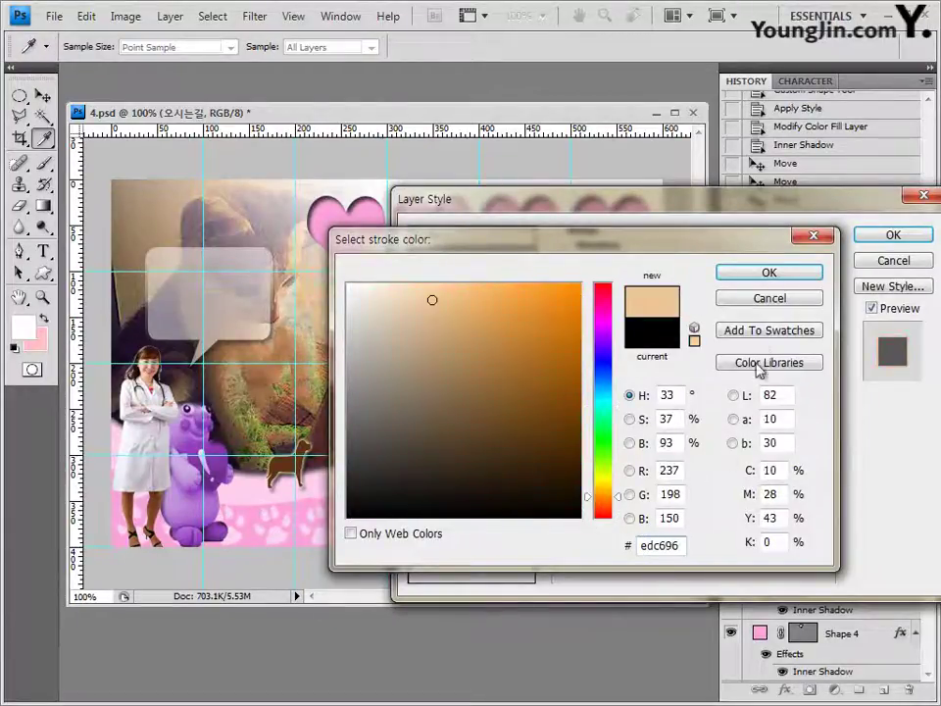
left_click(768, 272)
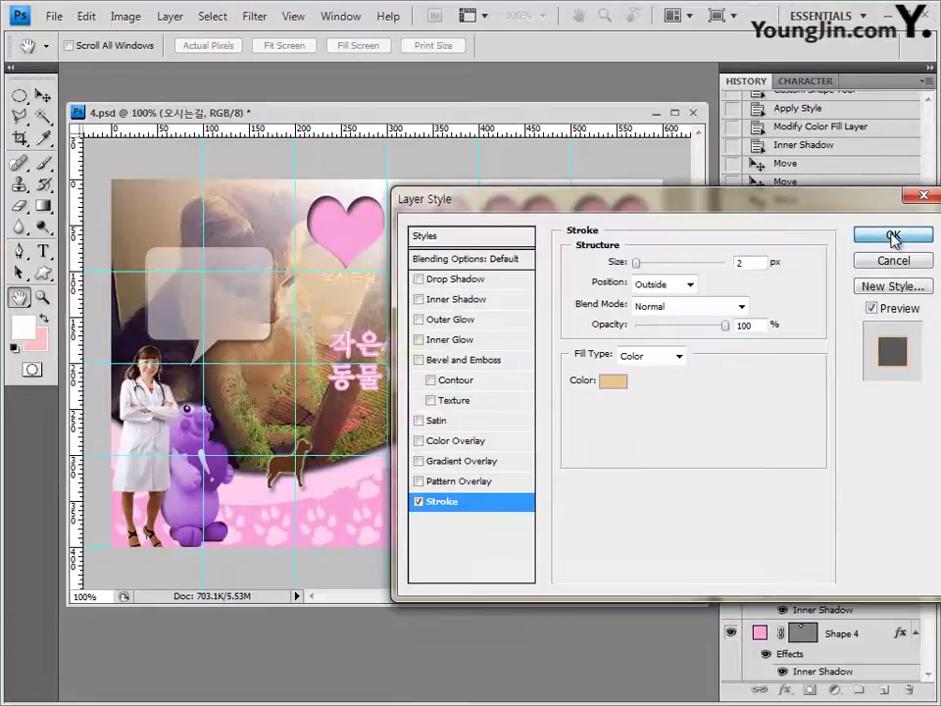
left_click(893, 235)
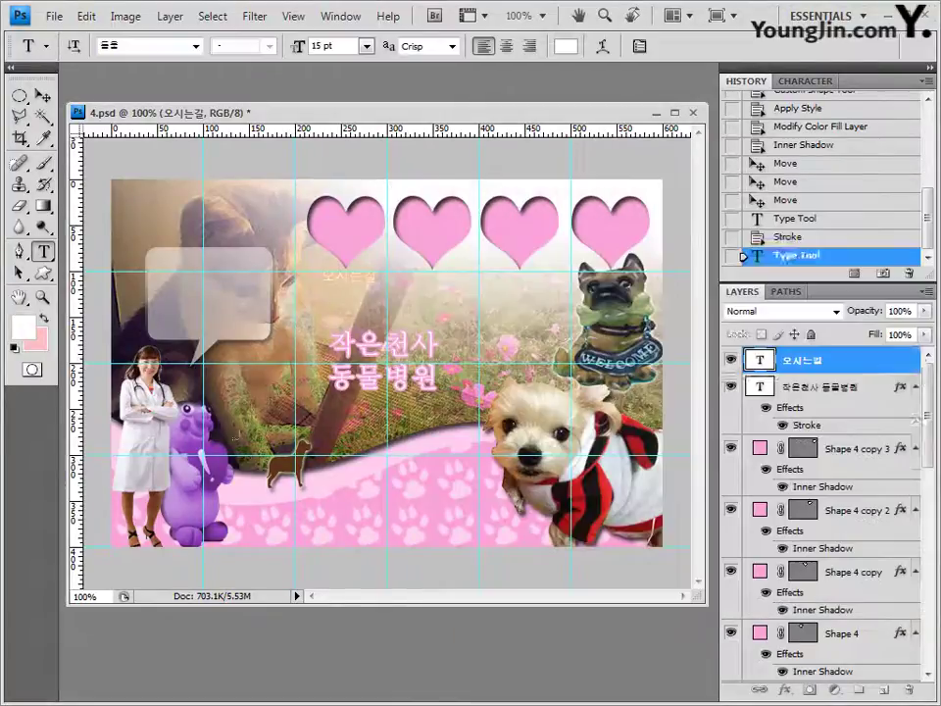
Move the 오시는길 text up into the middle of the first heart.
left_click(42, 95)
left_click_drag(375, 289, 370, 232)
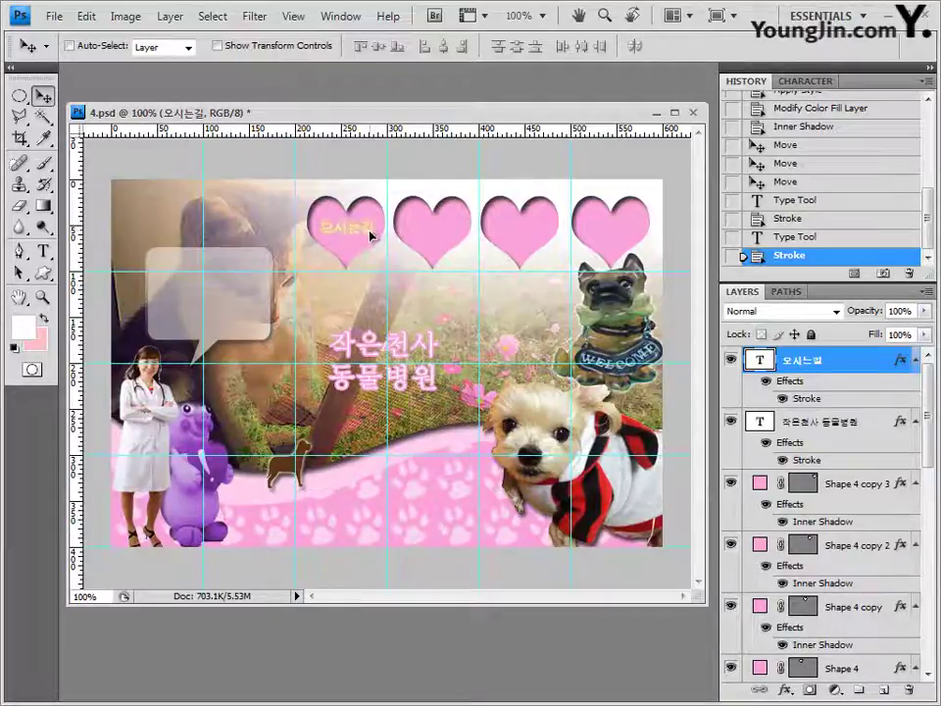
left_click_drag(371, 235, 370, 240)
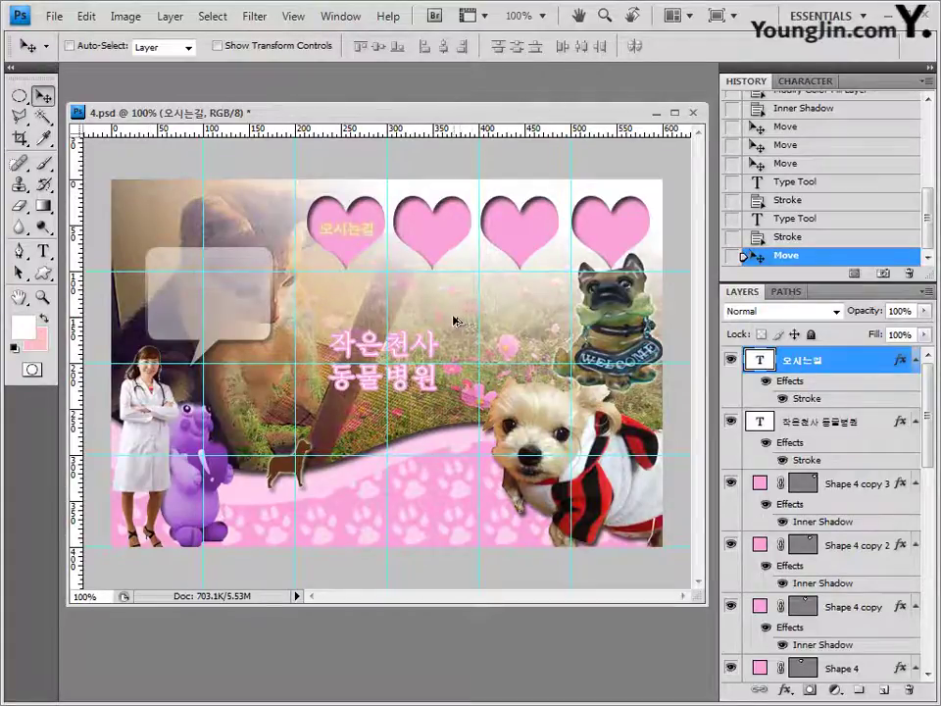
Duplicate the 오시는길 text three times, placing one copy in each of the other three hearts.
left_click_drag(355, 233, 439, 227)
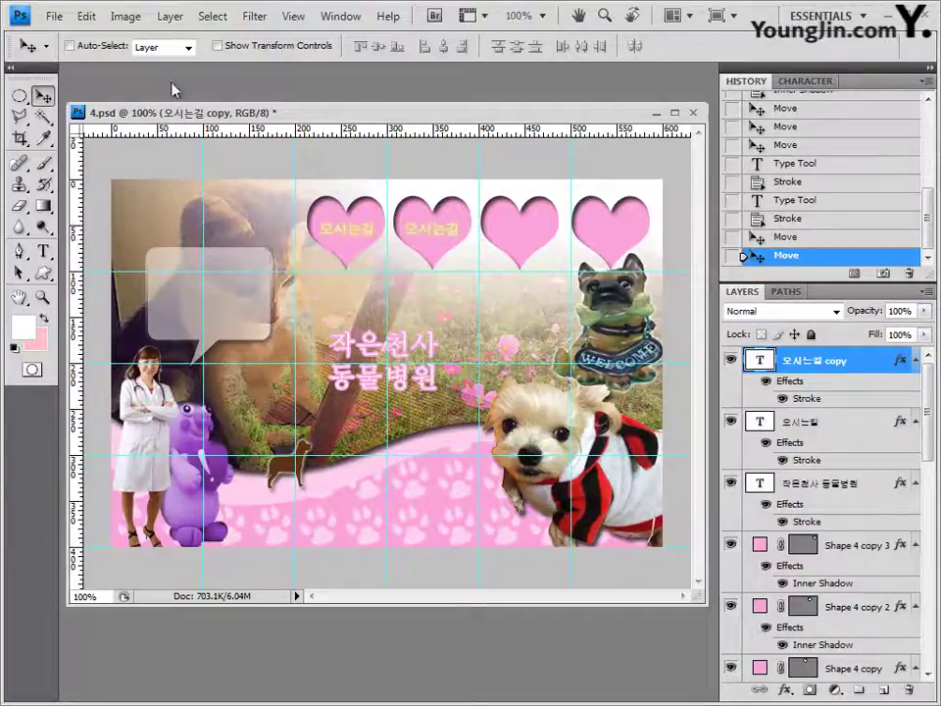
left_click(70, 46)
left_click(70, 47)
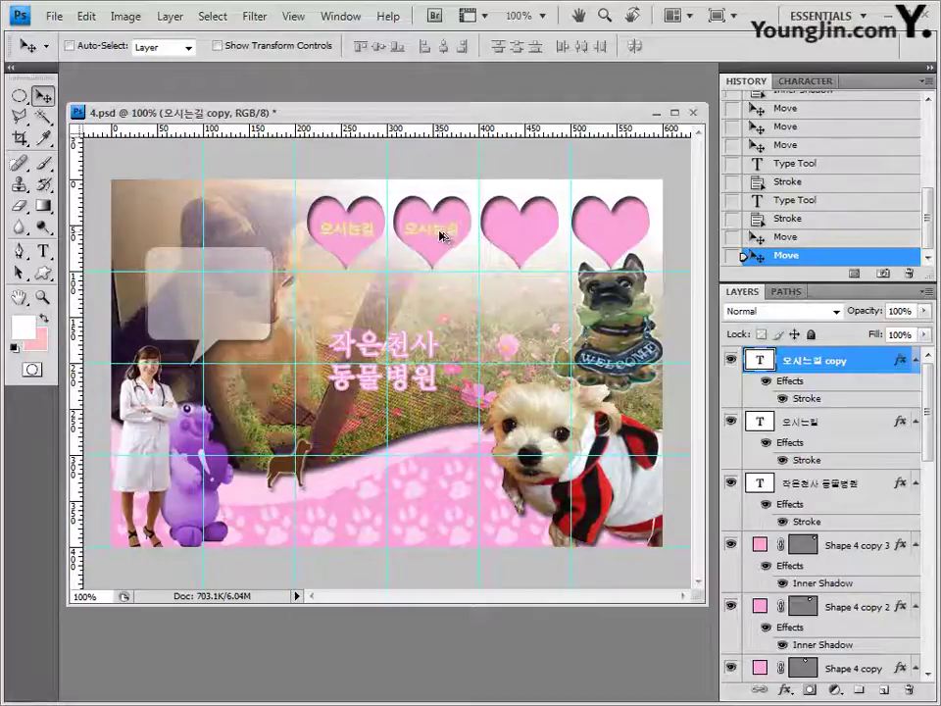
left_click_drag(441, 235, 529, 231)
left_click(527, 230, "alt")
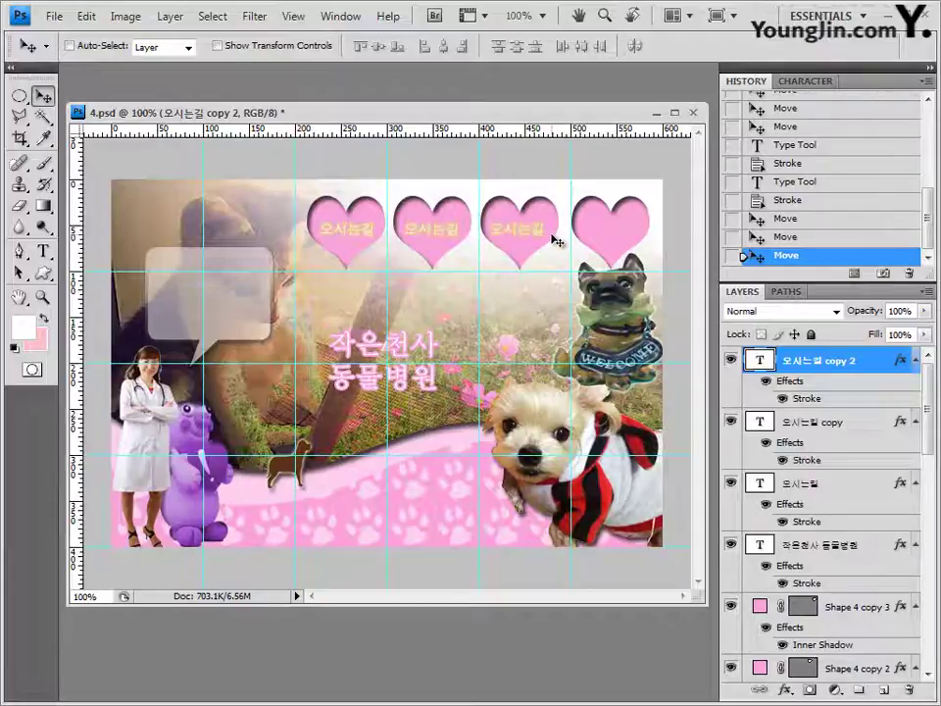
left_click_drag(547, 238, 631, 231)
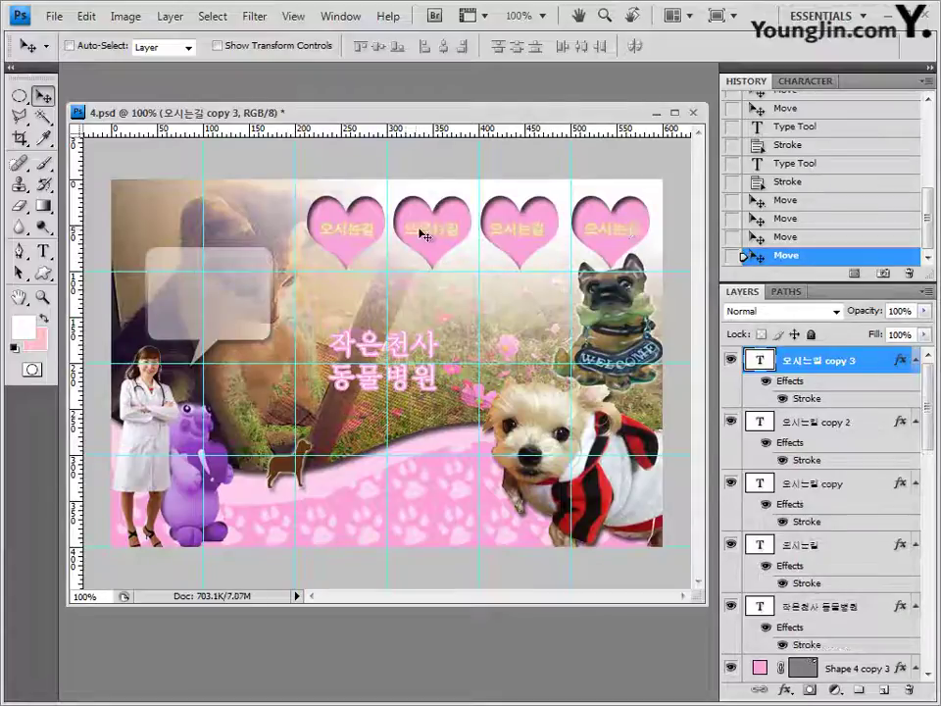
Change the copied labels in the second, third and fourth hearts to 병원소, 진료예약 and 게시판.
left_click(477, 242, "alt")
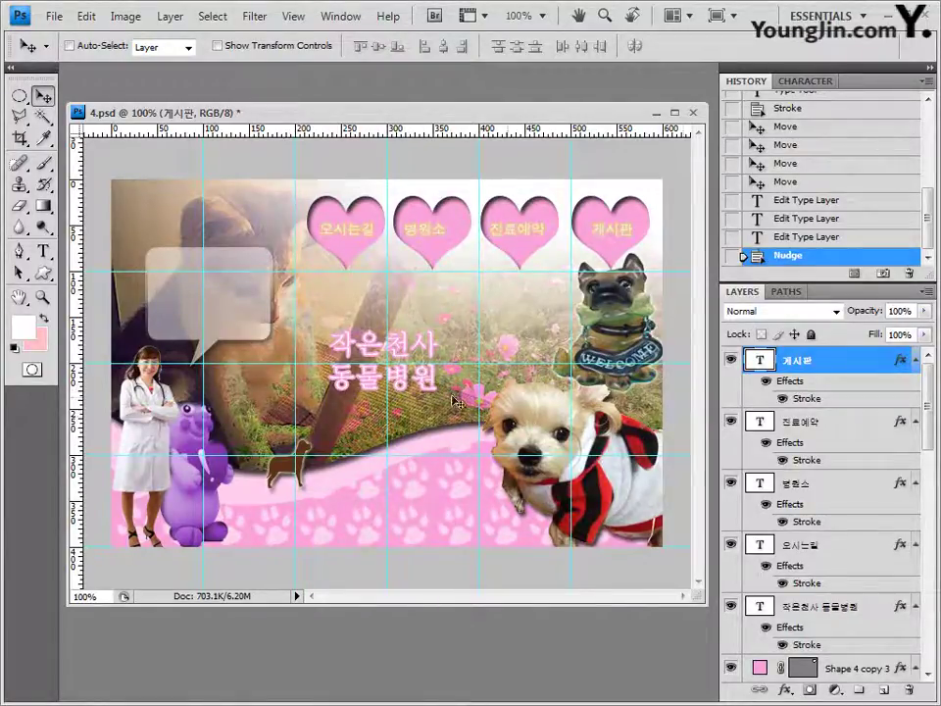
Apply a horizontal Arc warp with a 30% bend to the 작은천사 동물병원 title and move it slightly up.
left_click(823, 622)
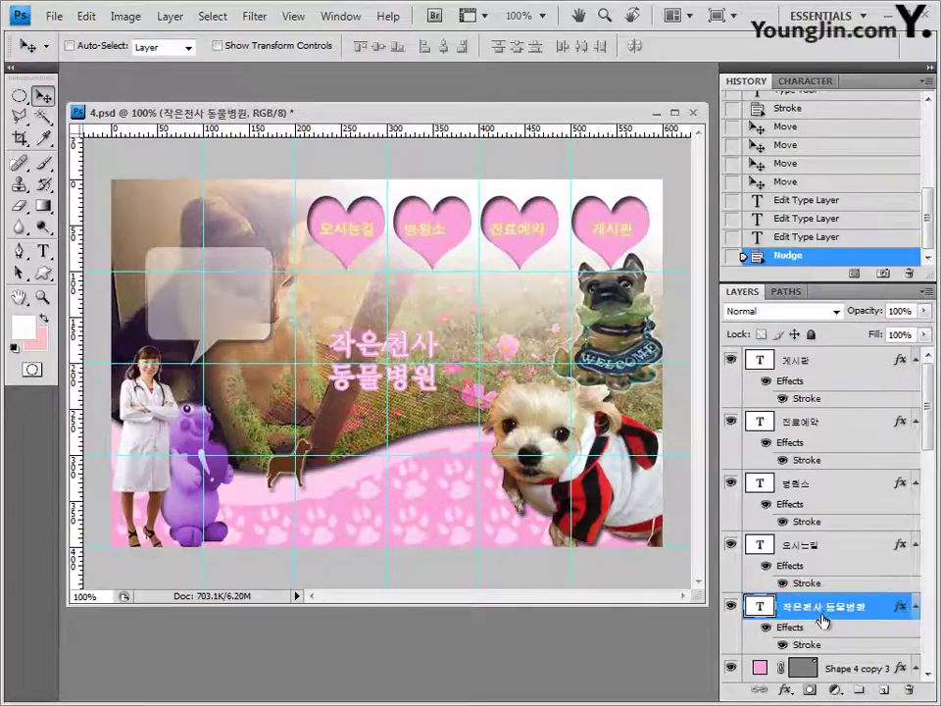
left_click(42, 251)
left_click(98, 250)
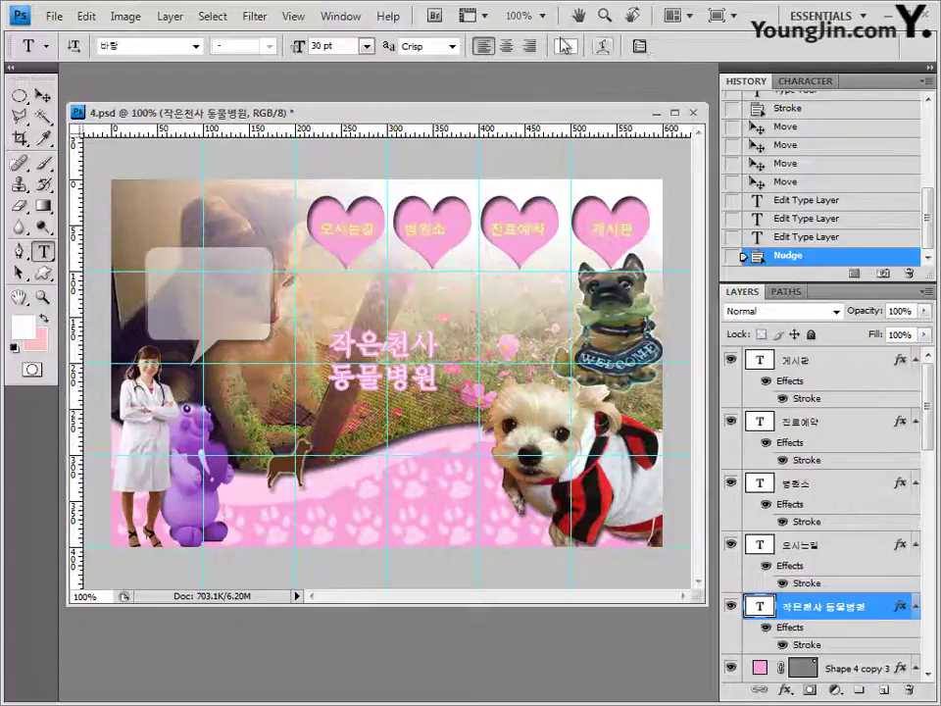
left_click(603, 47)
left_click(574, 233)
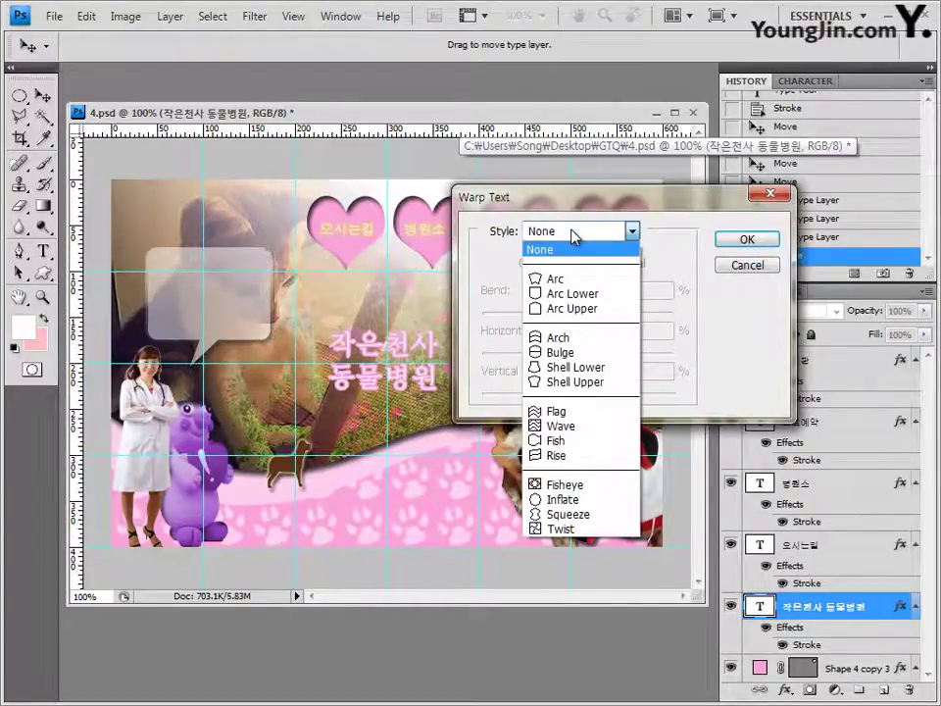
left_click(578, 280)
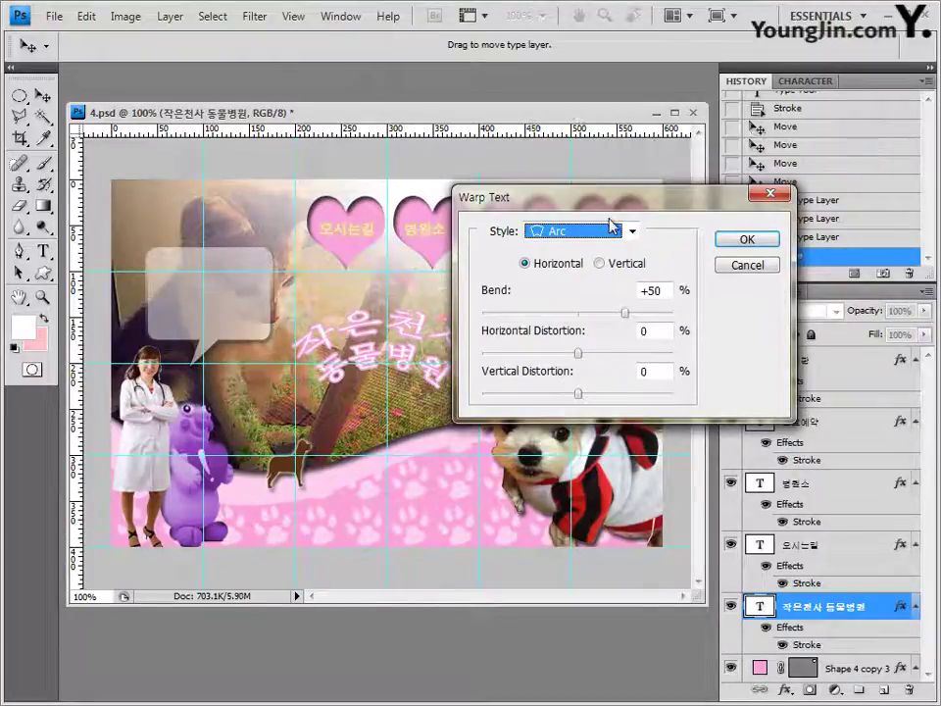
left_click_drag(649, 197, 695, 205)
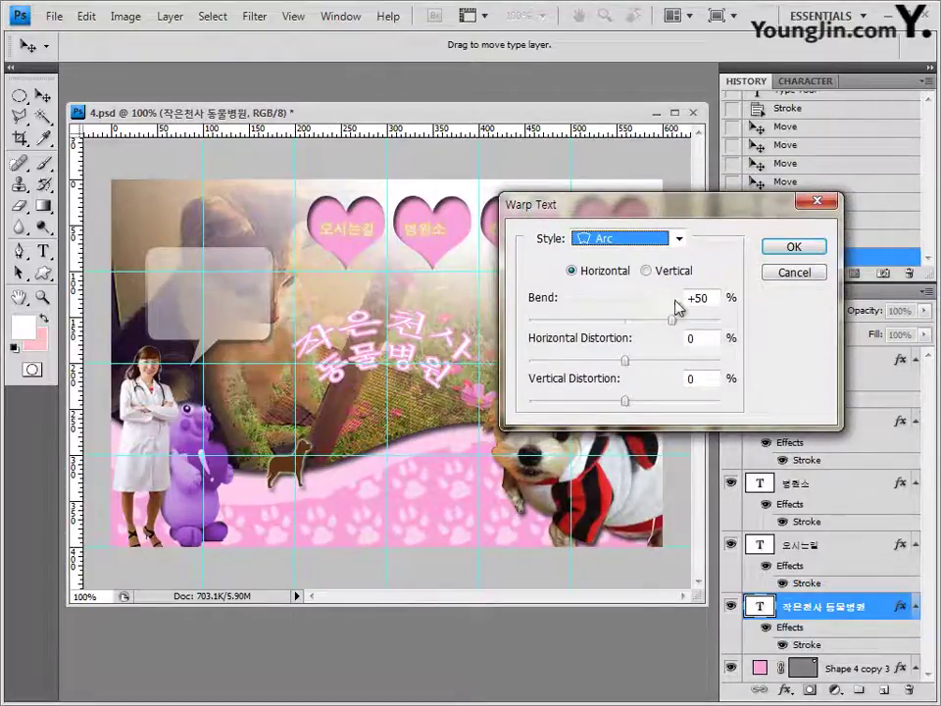
left_click_drag(709, 294, 577, 294)
type("30")
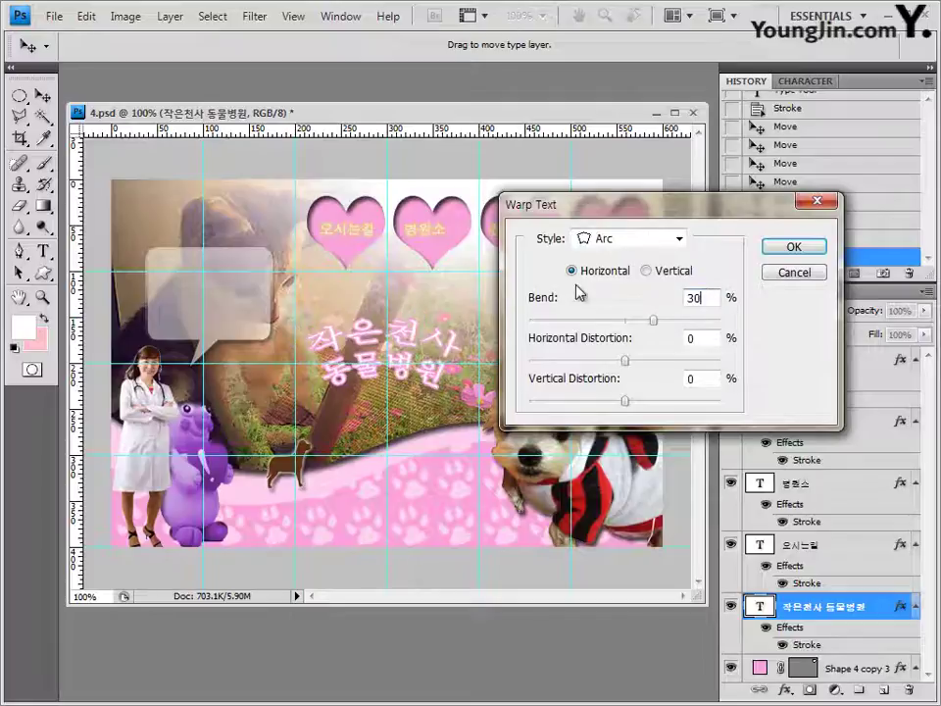
key("Return")
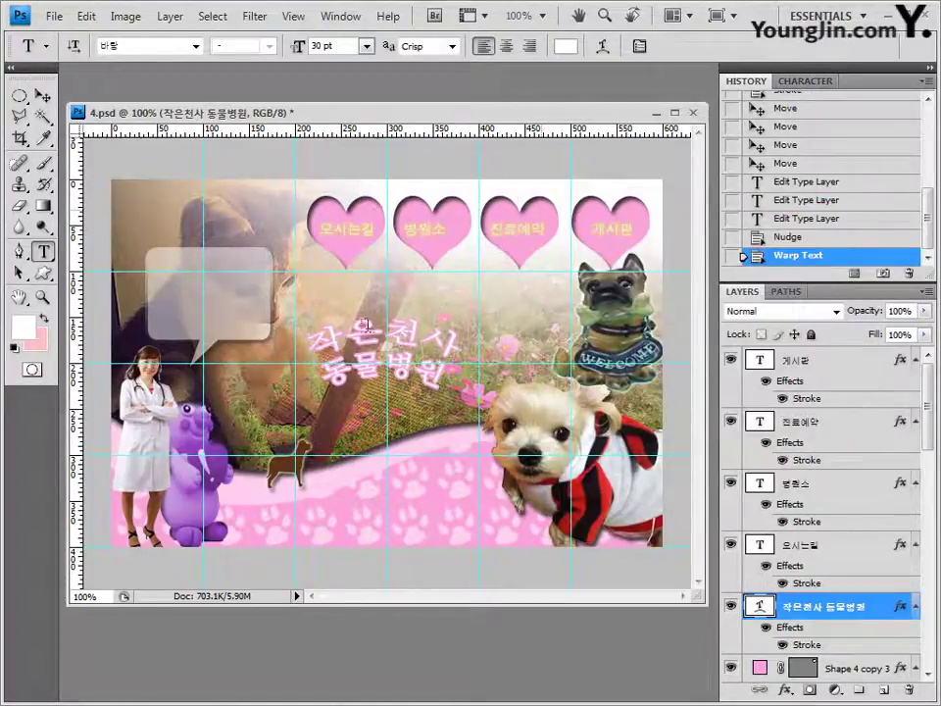
left_click(41, 93)
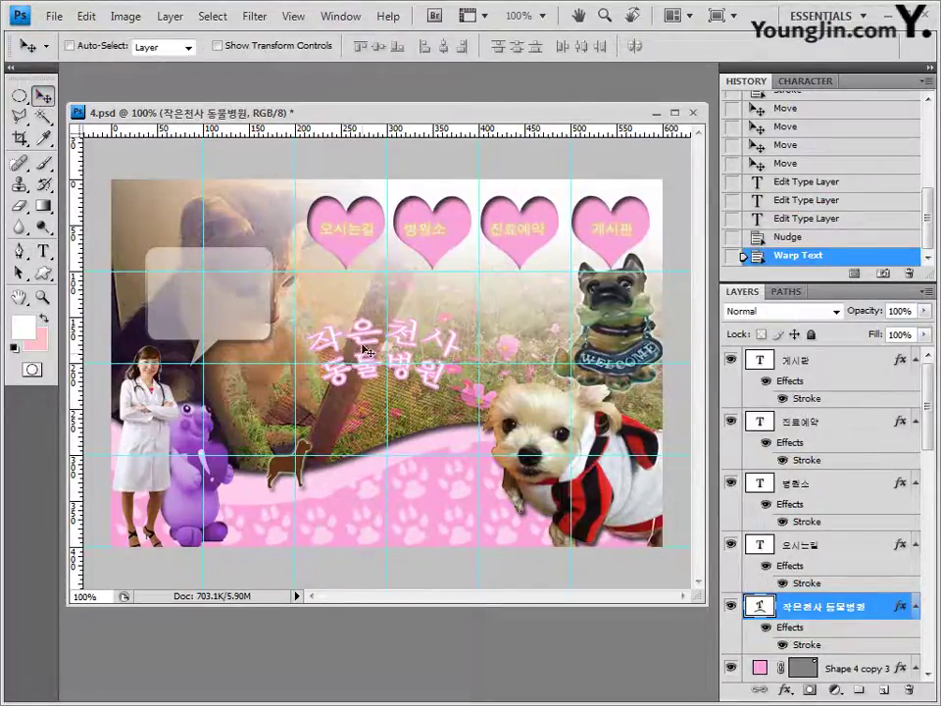
left_click_drag(364, 340, 366, 329)
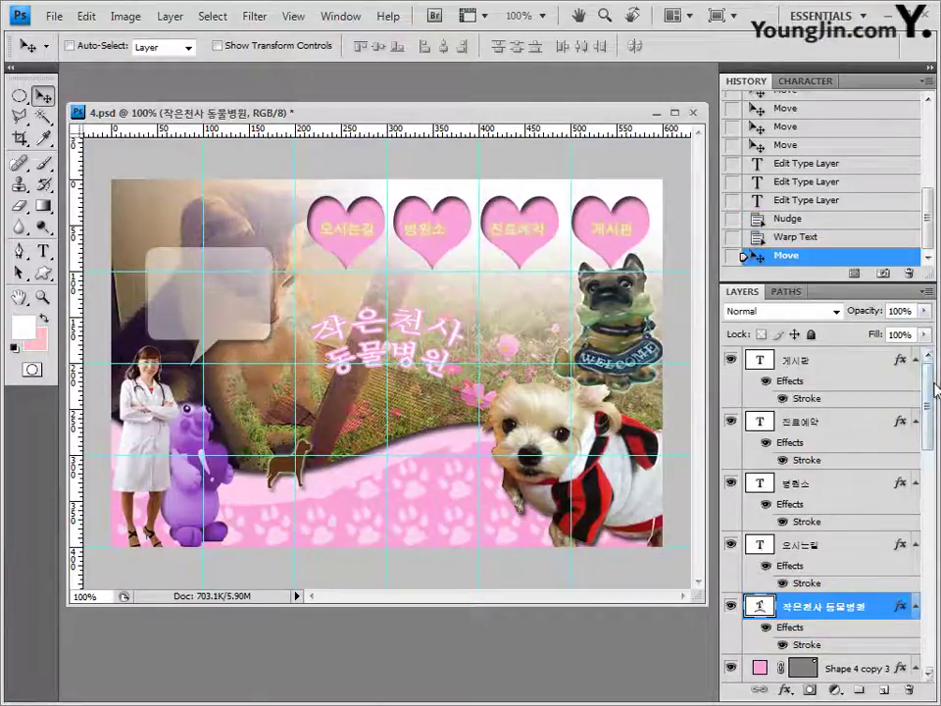
Add the black 15 pt 돋움 text "평일 10:00-20:00 주말 10:00-14:00" across the pink wave below the dog shape.
left_click(826, 365)
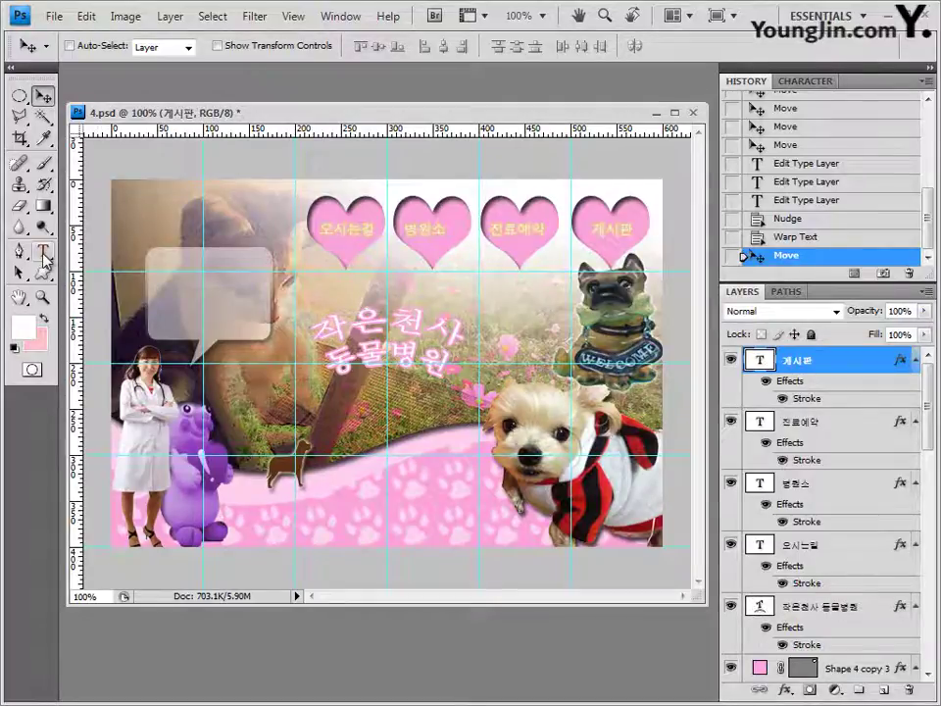
left_click(43, 253)
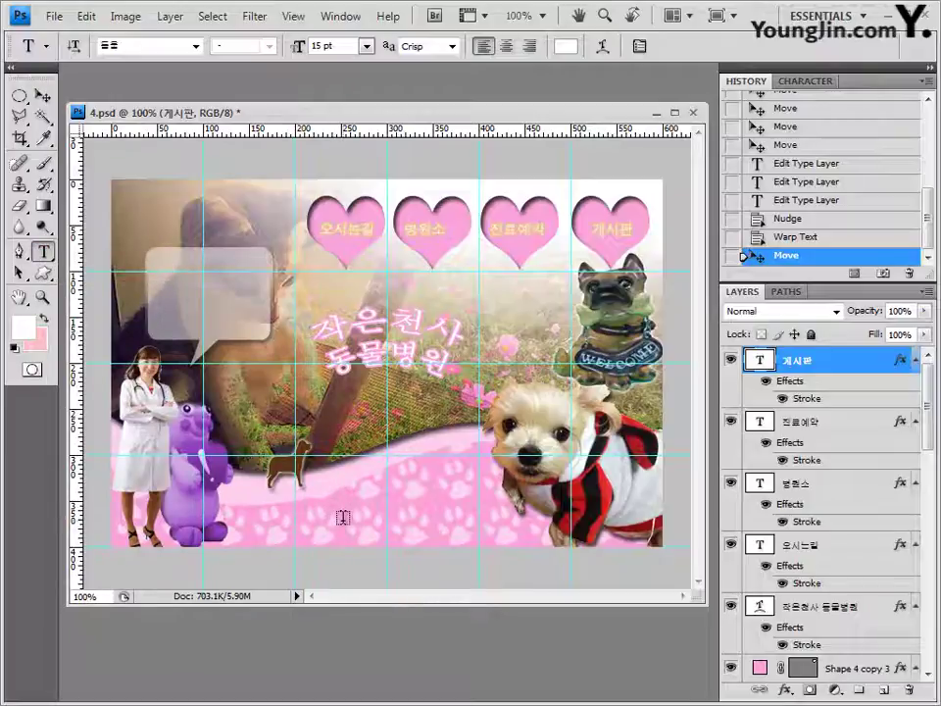
left_click(269, 517)
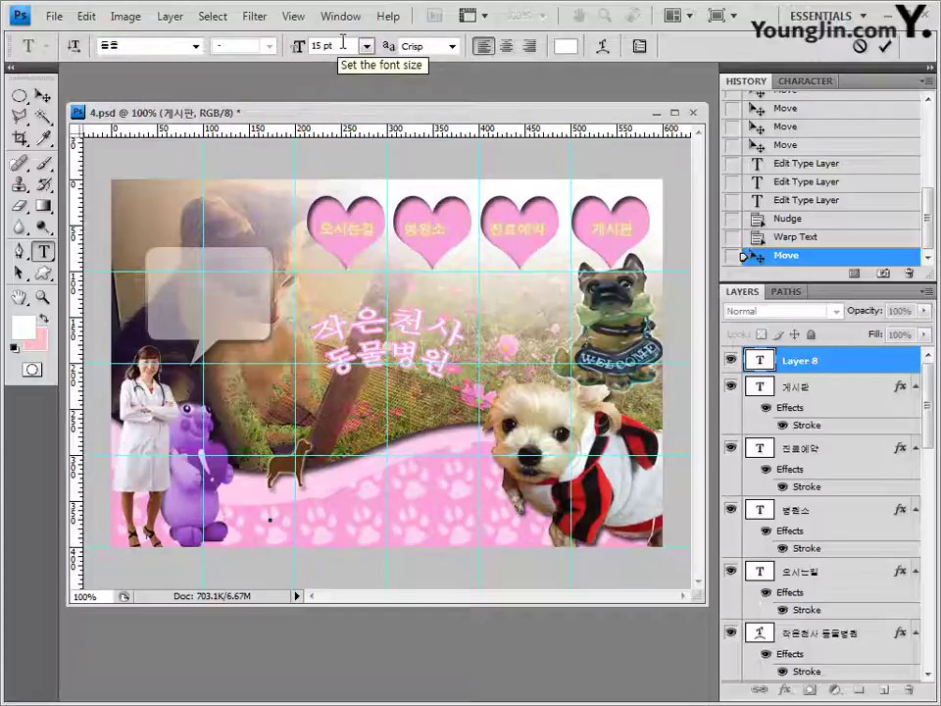
left_click(566, 46)
left_click_drag(445, 478, 348, 518)
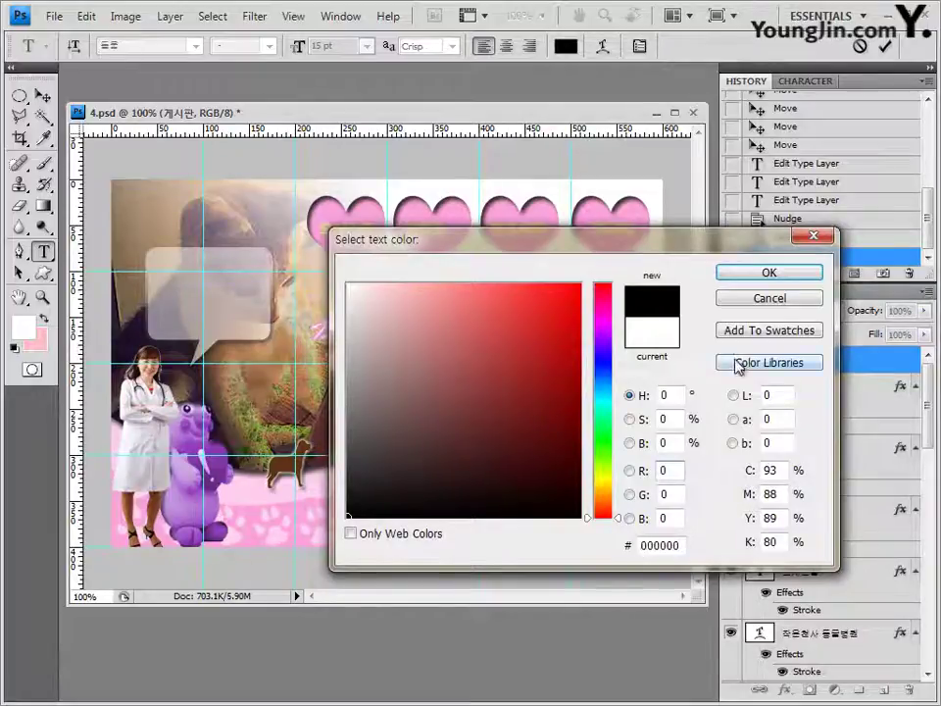
left_click(771, 274)
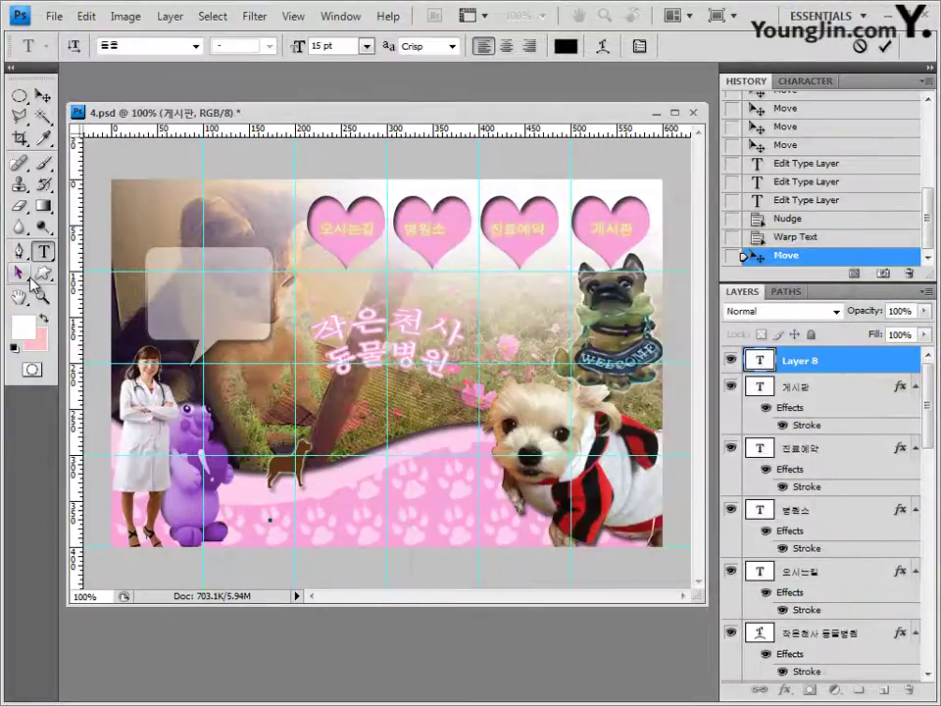
type("평일 10:00-20:00 주말 10:00-14:00")
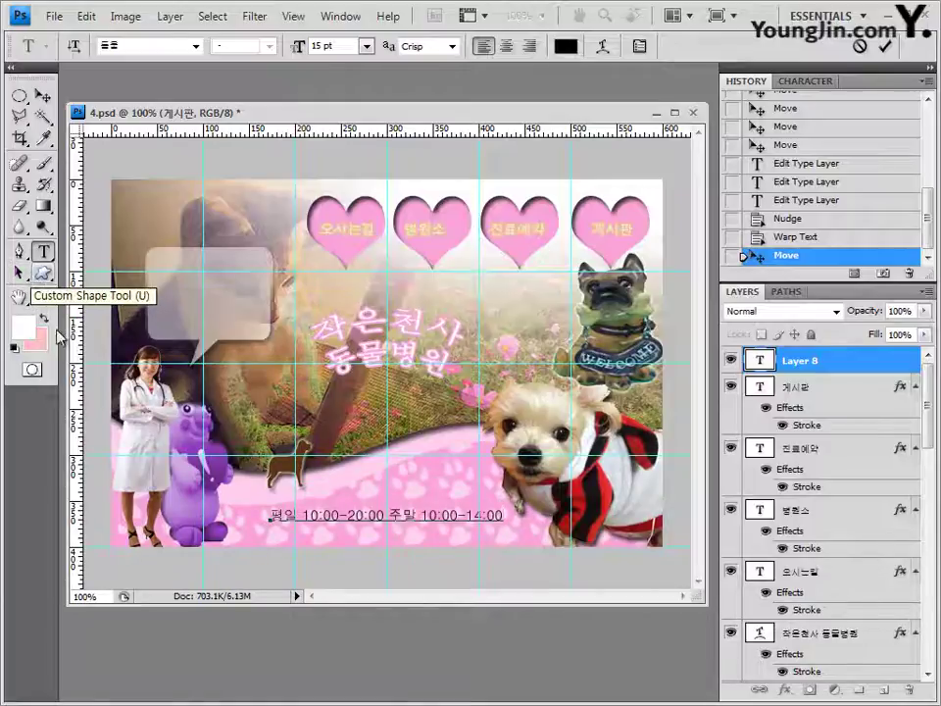
left_click(831, 363)
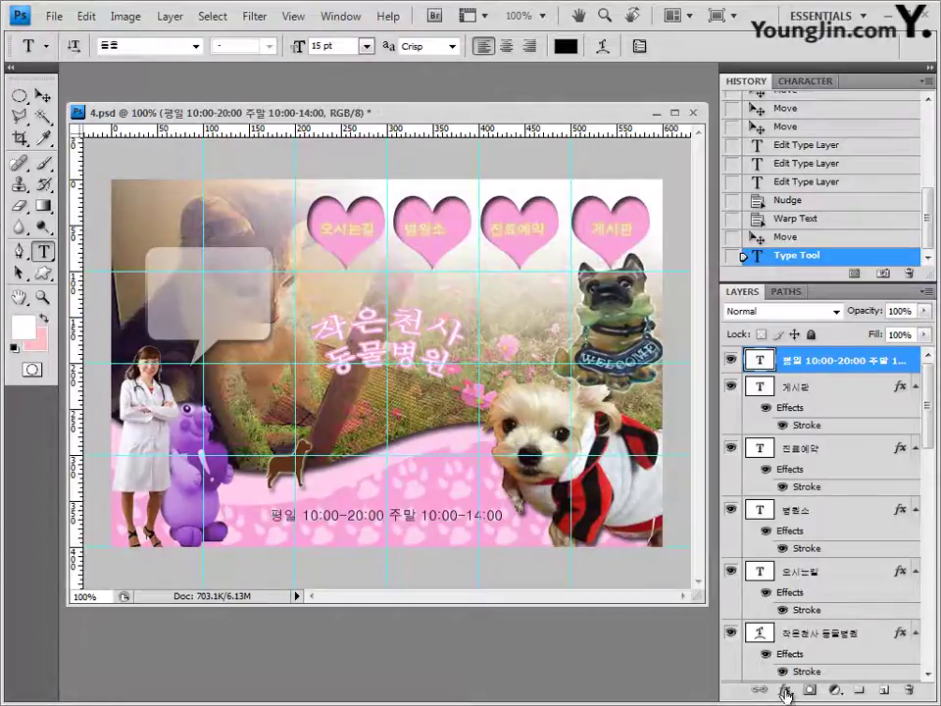
Give the opening-hours text a 2 px outside Stroke in white (ffffff) and a Drop Shadow with default settings.
left_click(785, 692)
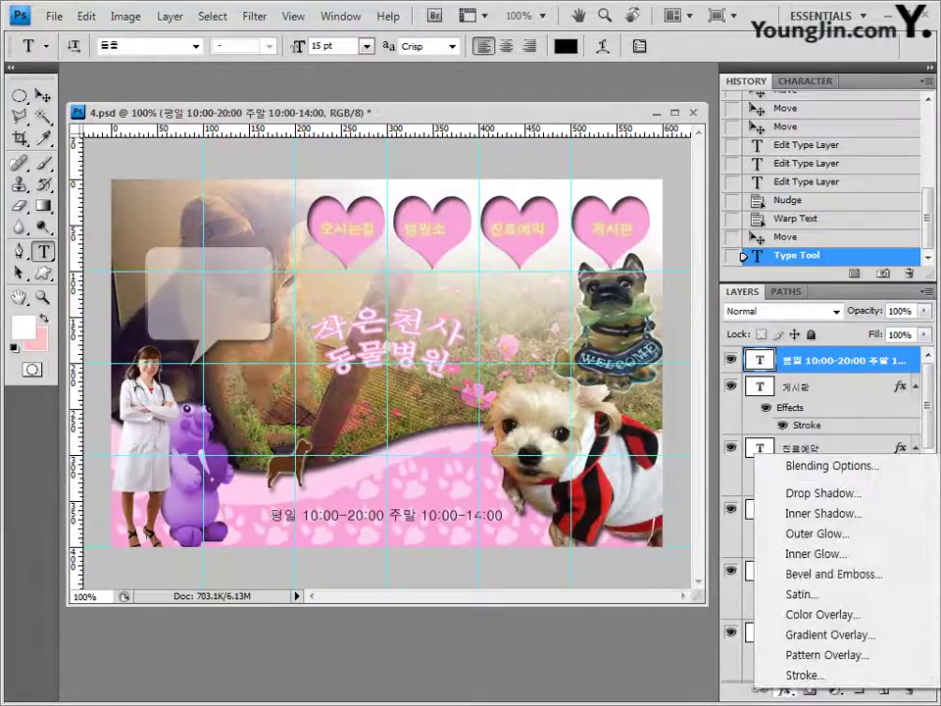
left_click(803, 674)
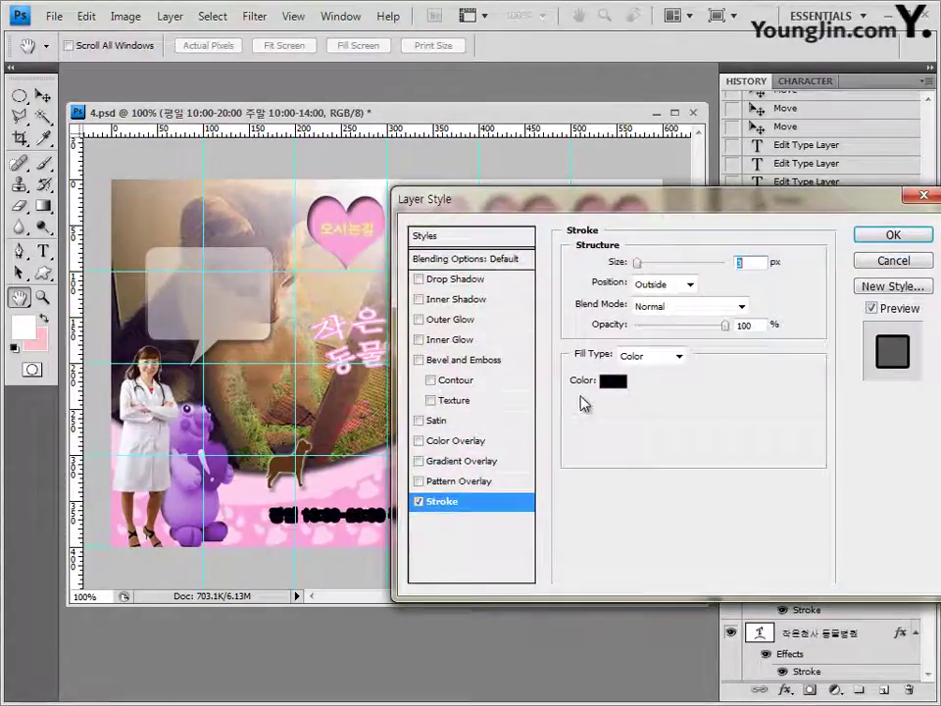
key("Down")
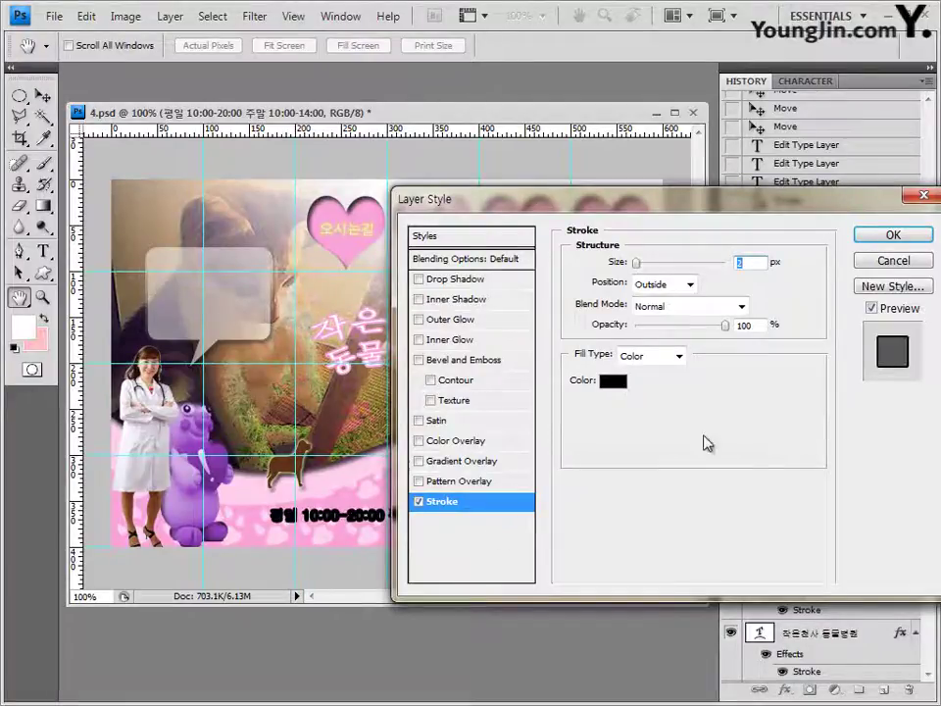
left_click(616, 385)
left_click(348, 285)
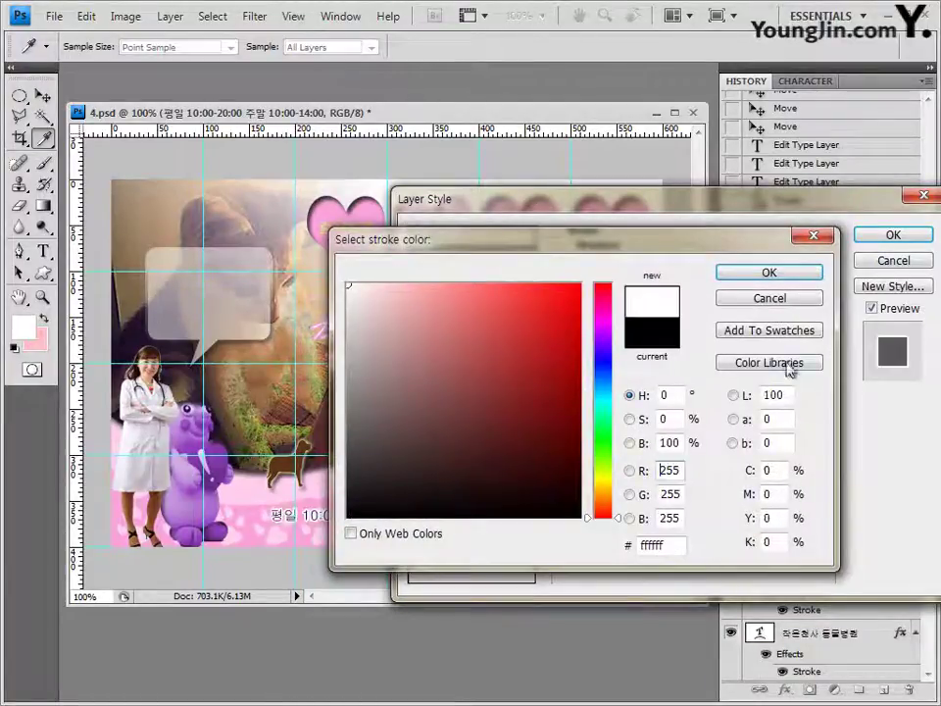
left_click(769, 274)
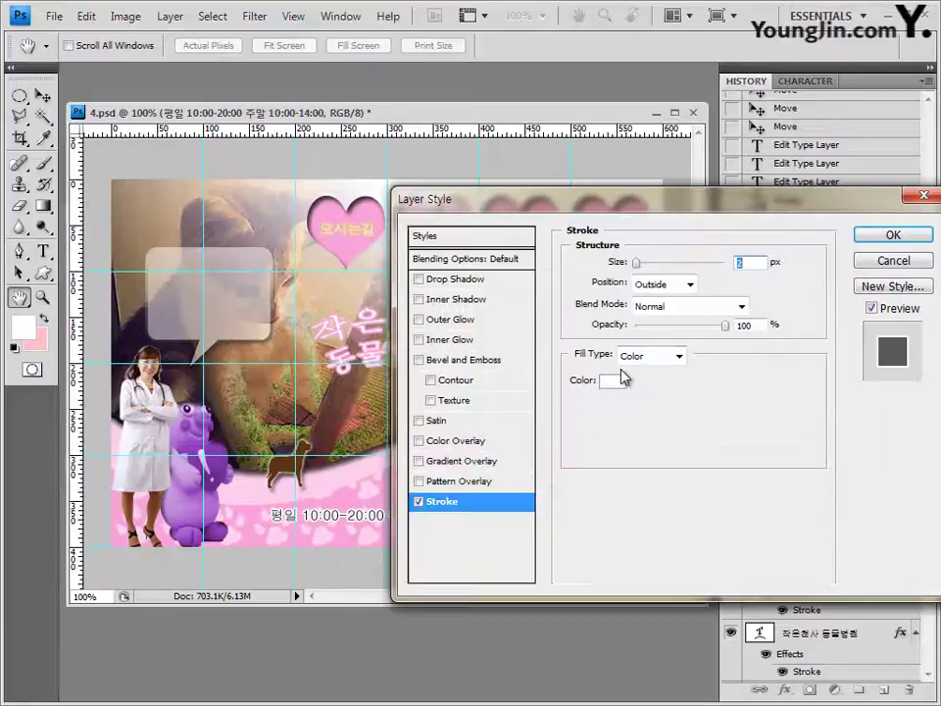
left_click(472, 279)
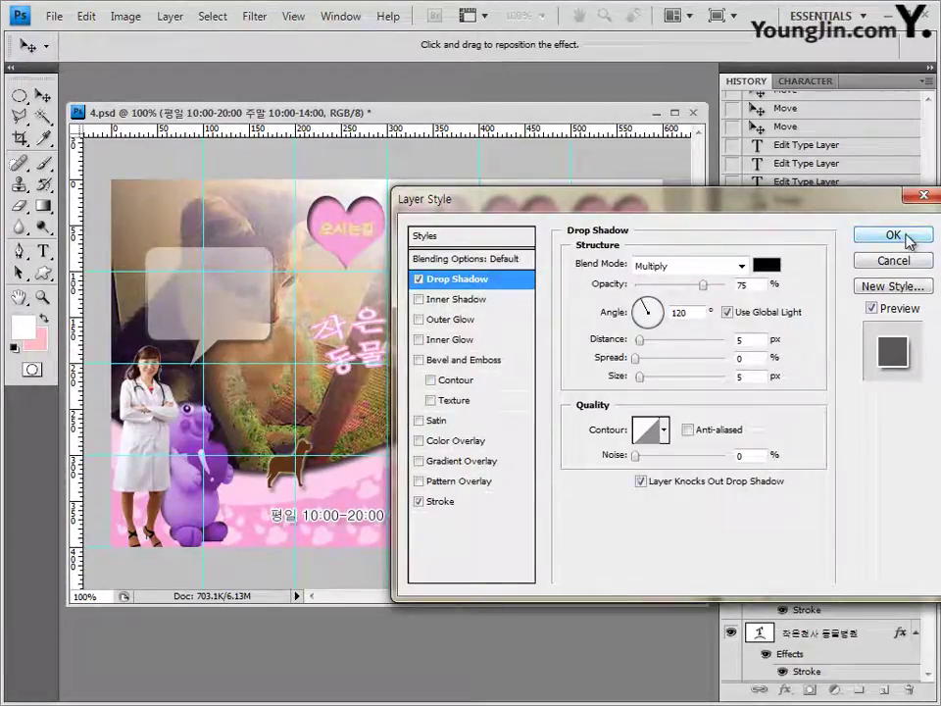
left_click(906, 238)
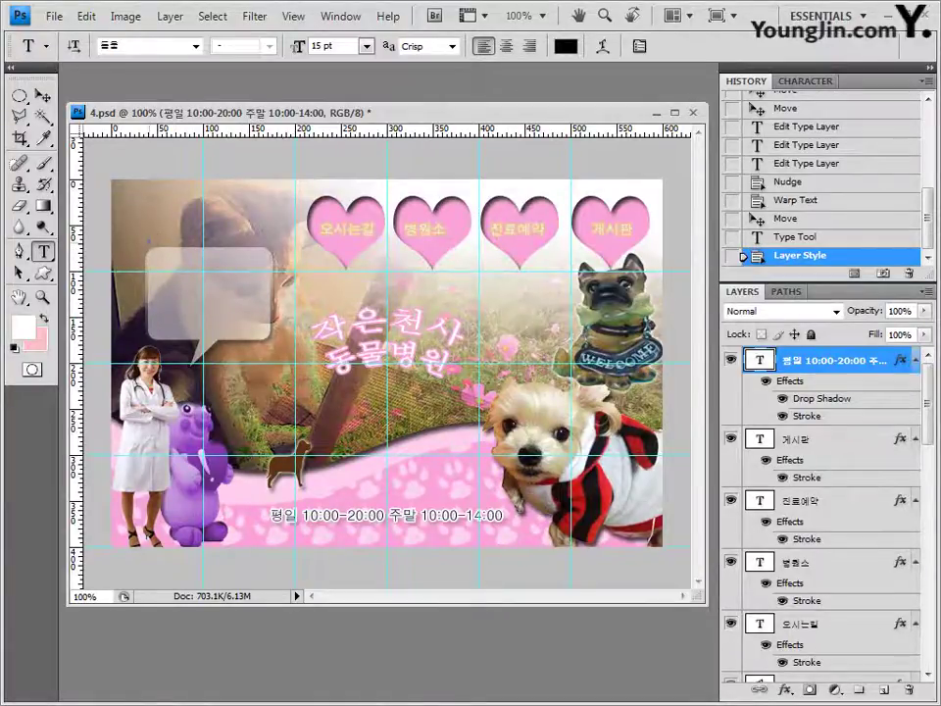
Start a new text layer over the speech bubble in the 궁서 font at 14 pt.
left_click(215, 292)
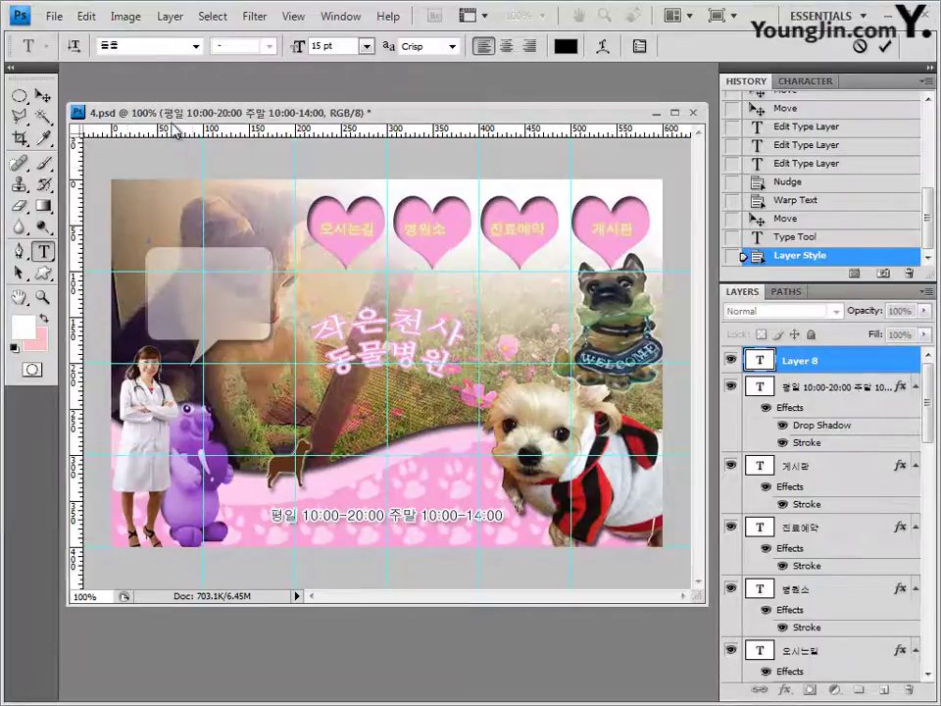
left_click(196, 46)
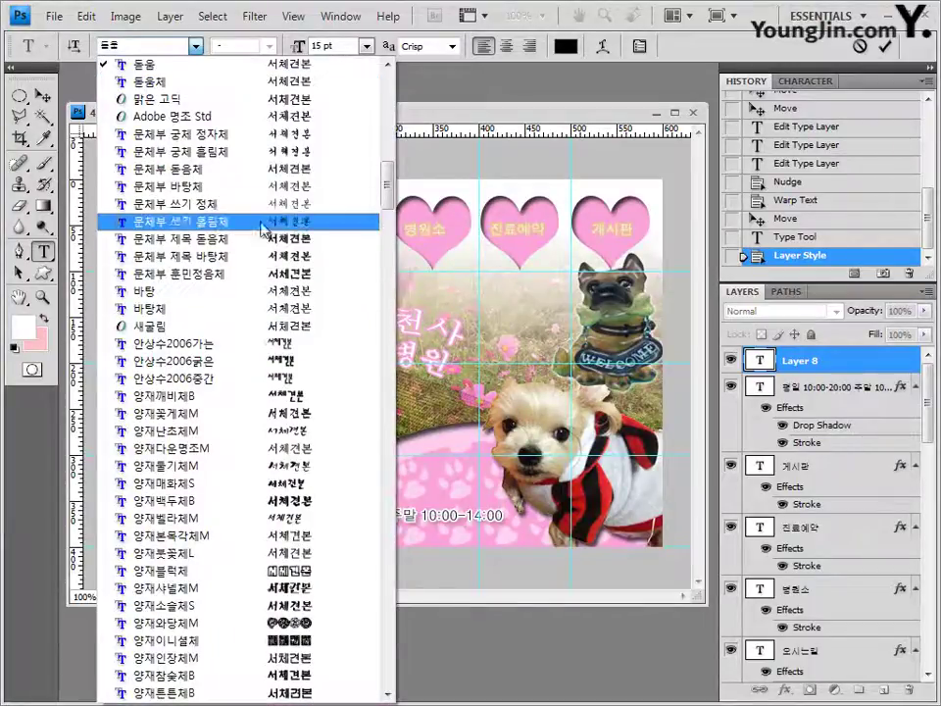
left_click_drag(390, 186, 388, 132)
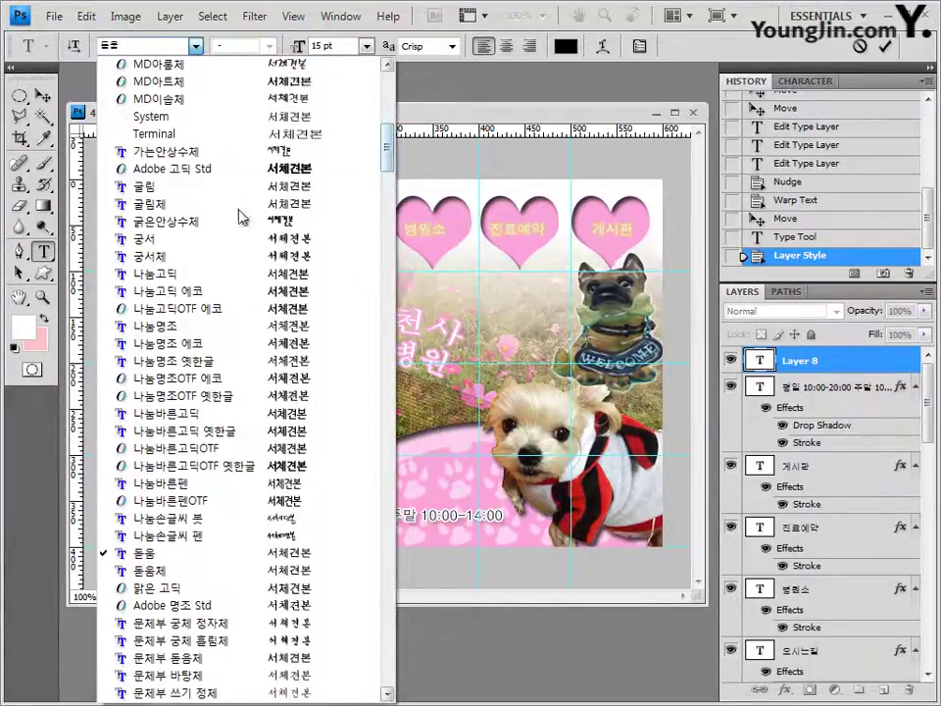
left_click(200, 238)
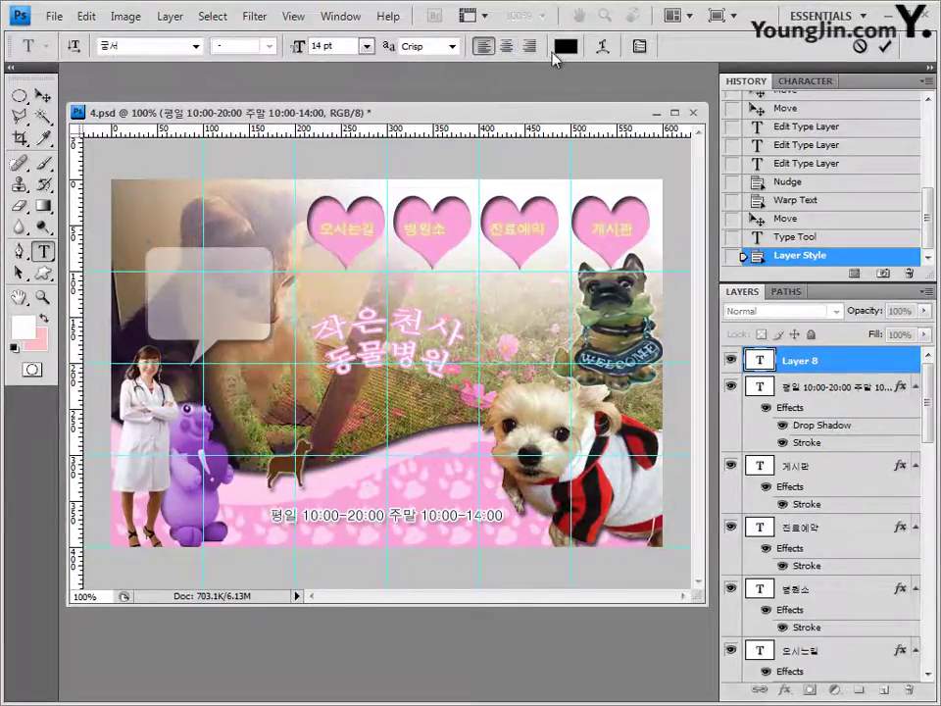
Set the color of the new speech-bubble text to 4f146e.
left_click(566, 46)
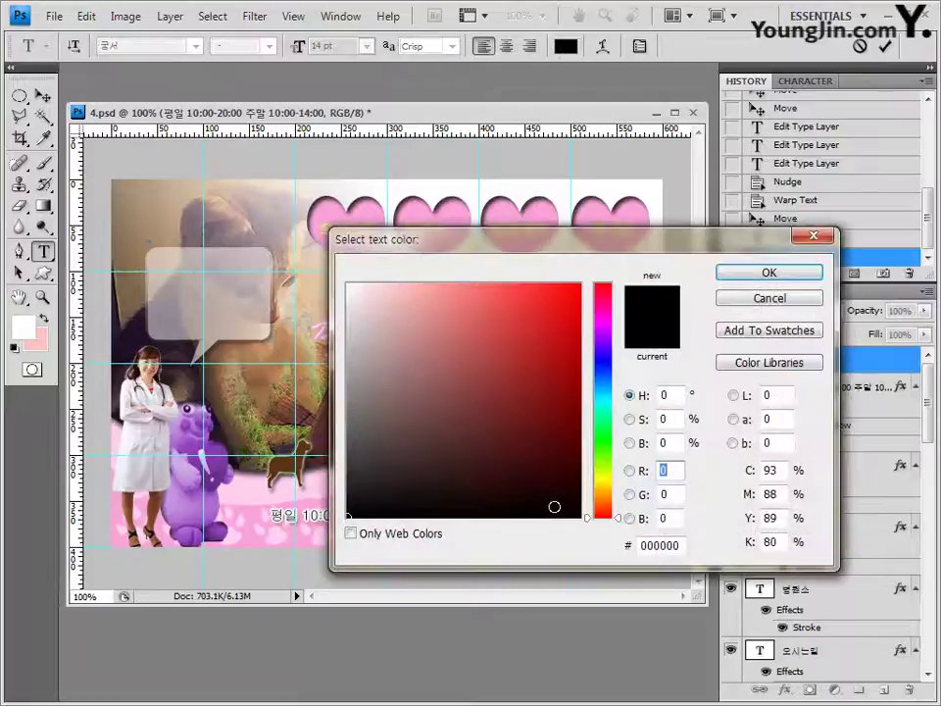
double_click(677, 545)
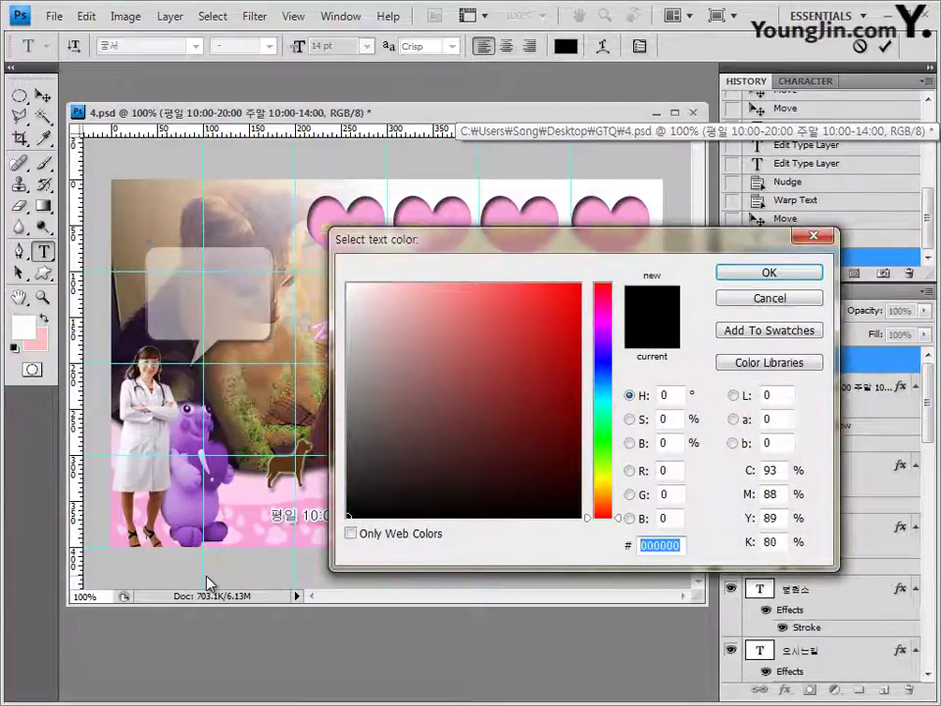
type("4146ㄹ")
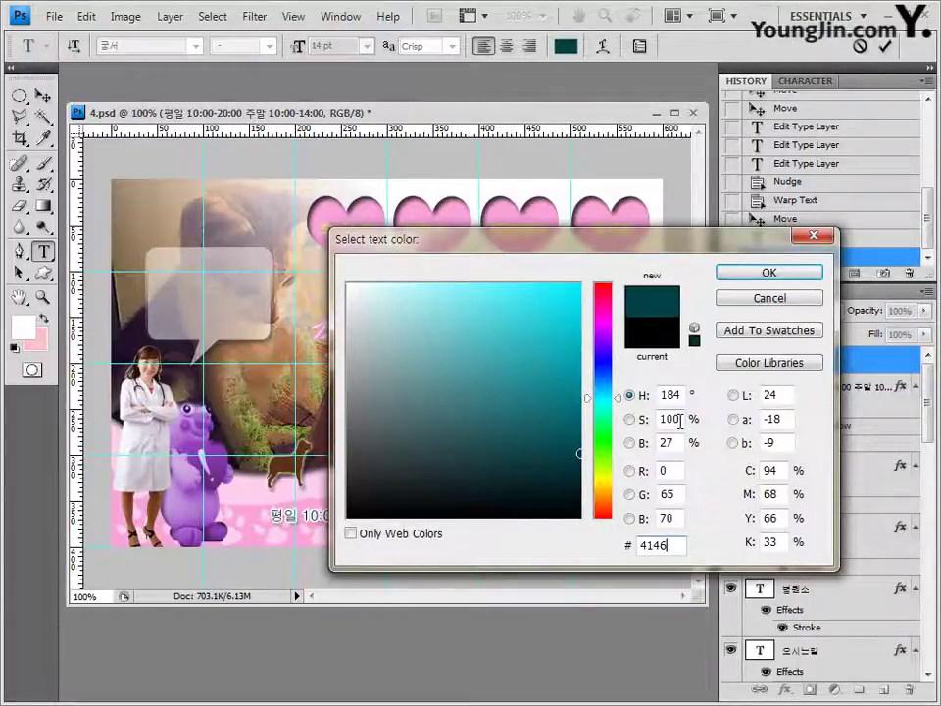
key("BackSpace")
key("BackSpace")
key("BackSpace")
key("BackSpace")
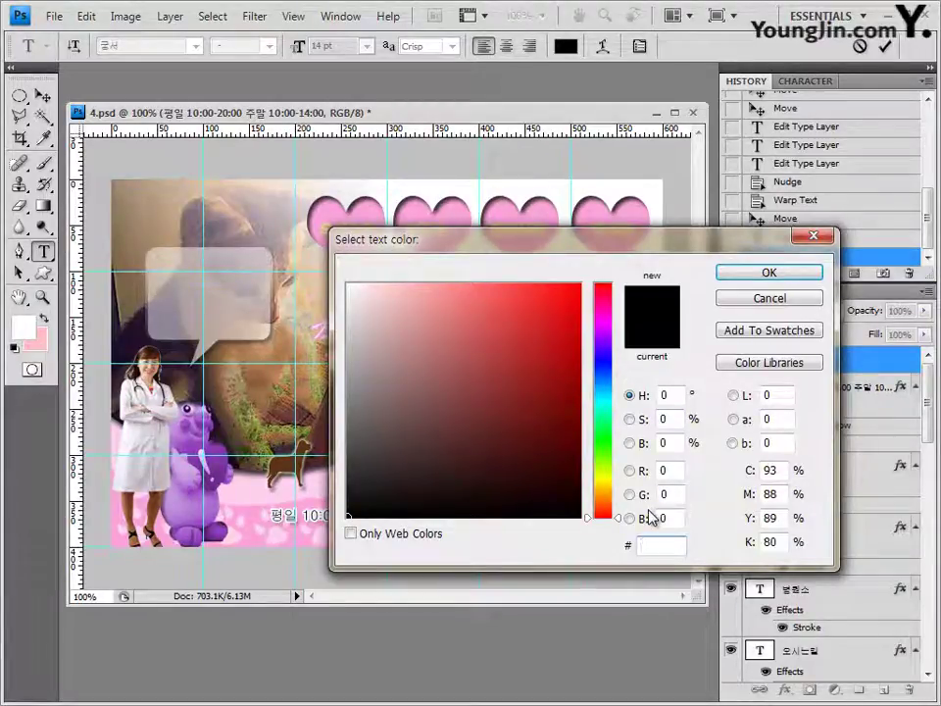
type("4f1")
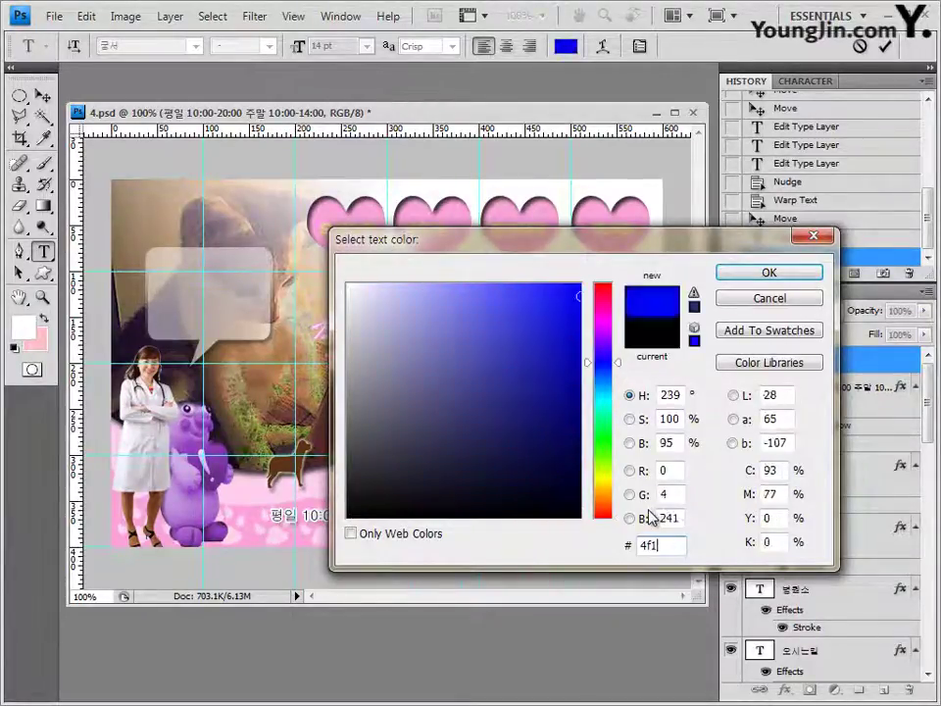
type("46e")
left_click(784, 275)
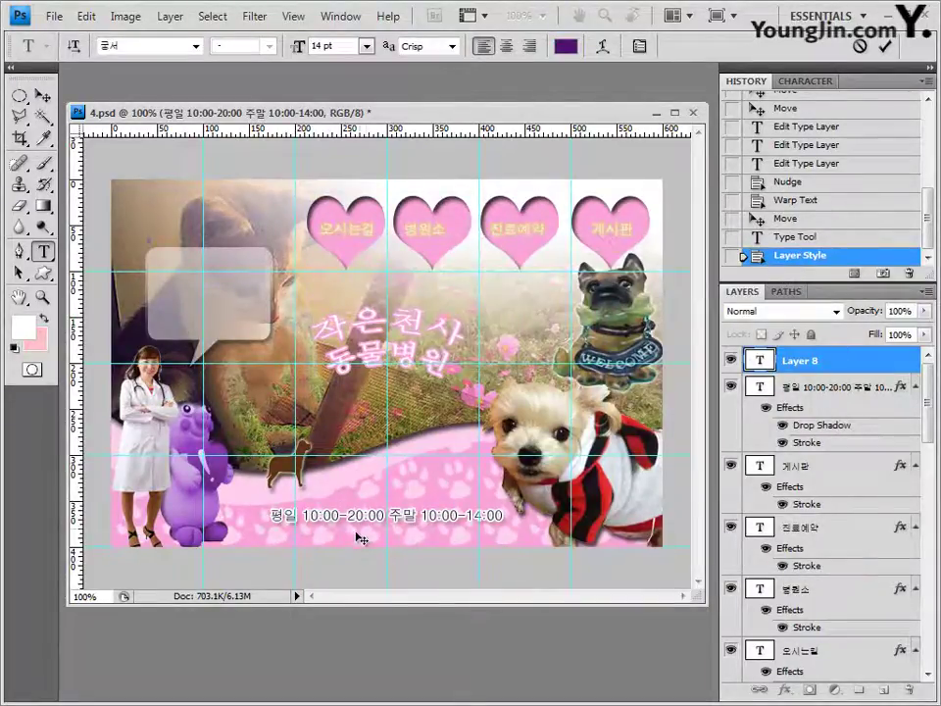
Enter "우리의 가족 동물들에게 사랑을 담아 보살피겠습니다" on four lines, center-align it and commit the text.
type("저희 병원은 동물들에게 사랑을 담아 보살펴 드리겠습니다")
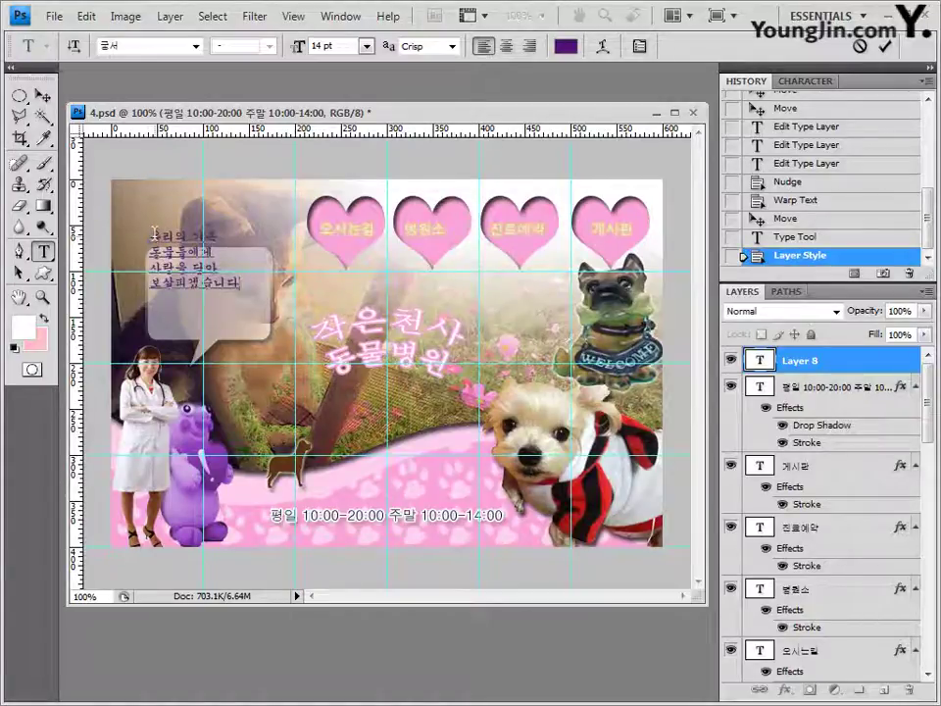
key("ctrl+a")
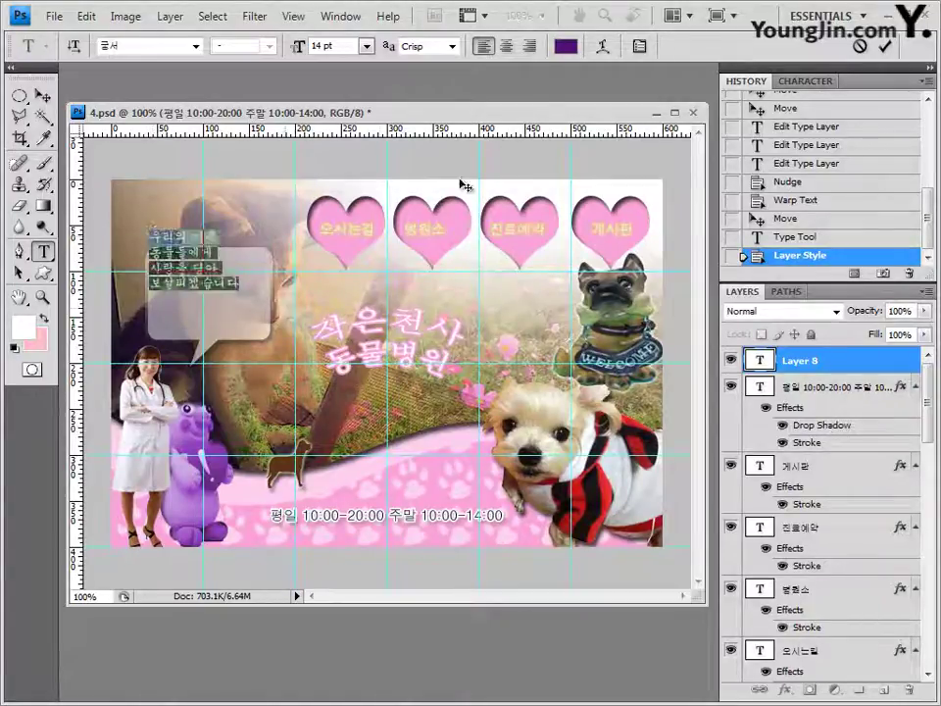
left_click(505, 46)
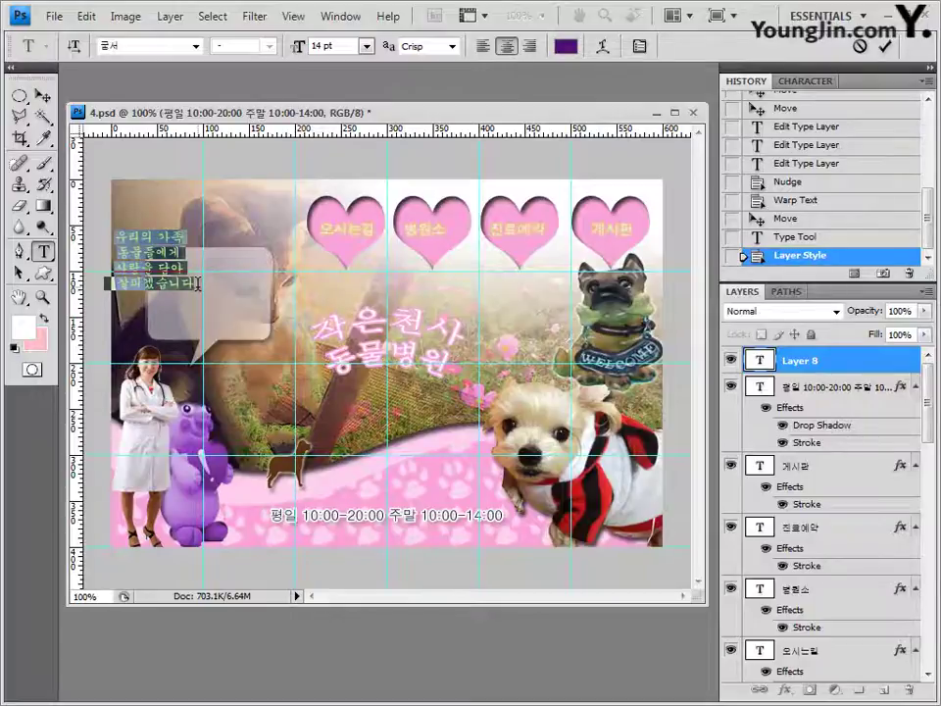
key("Right")
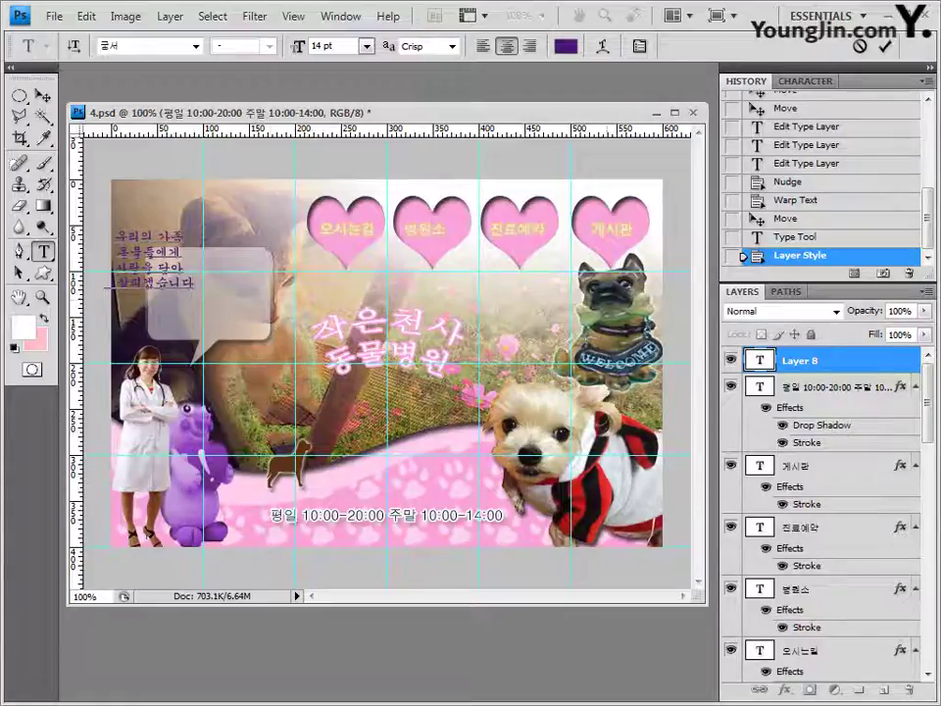
left_click(831, 368)
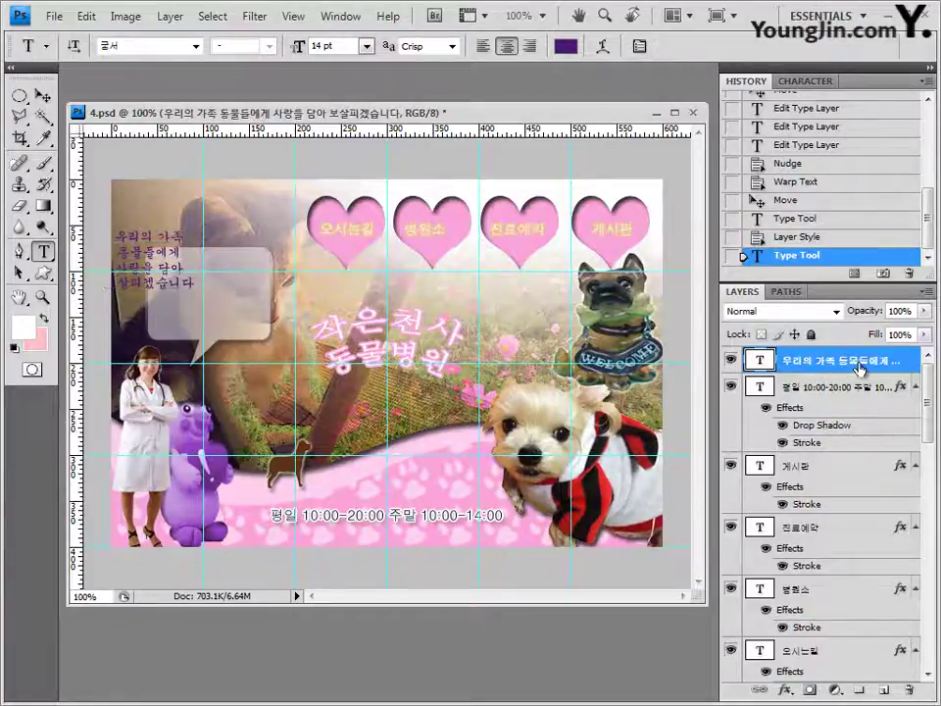
Give the four-line text an Outer Glow with default settings and move it to the middle of the speech bubble.
left_click(787, 692)
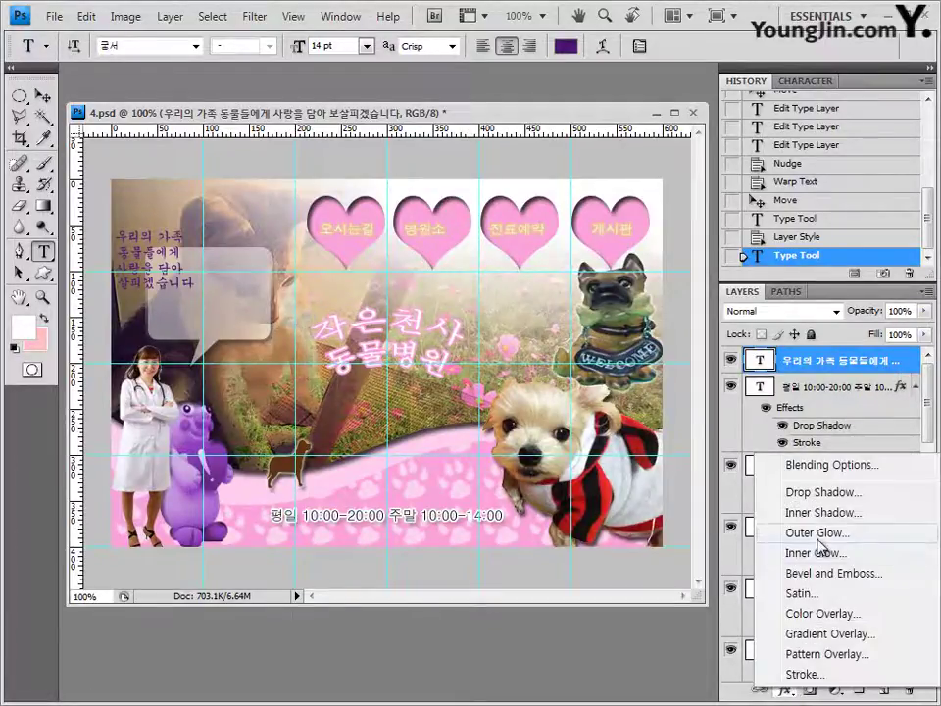
left_click(836, 534)
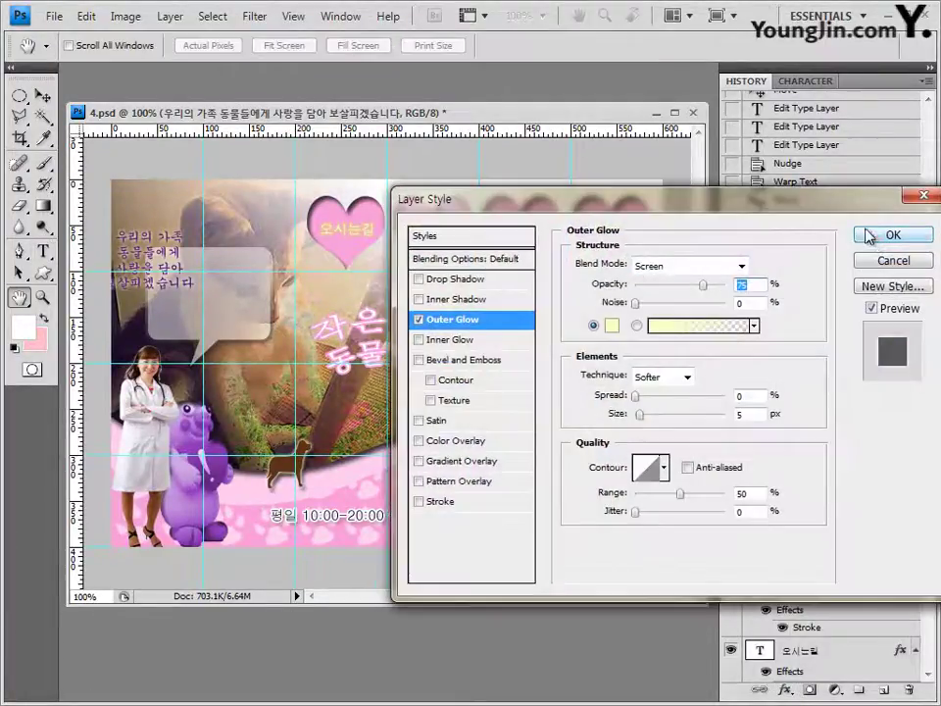
key("Return")
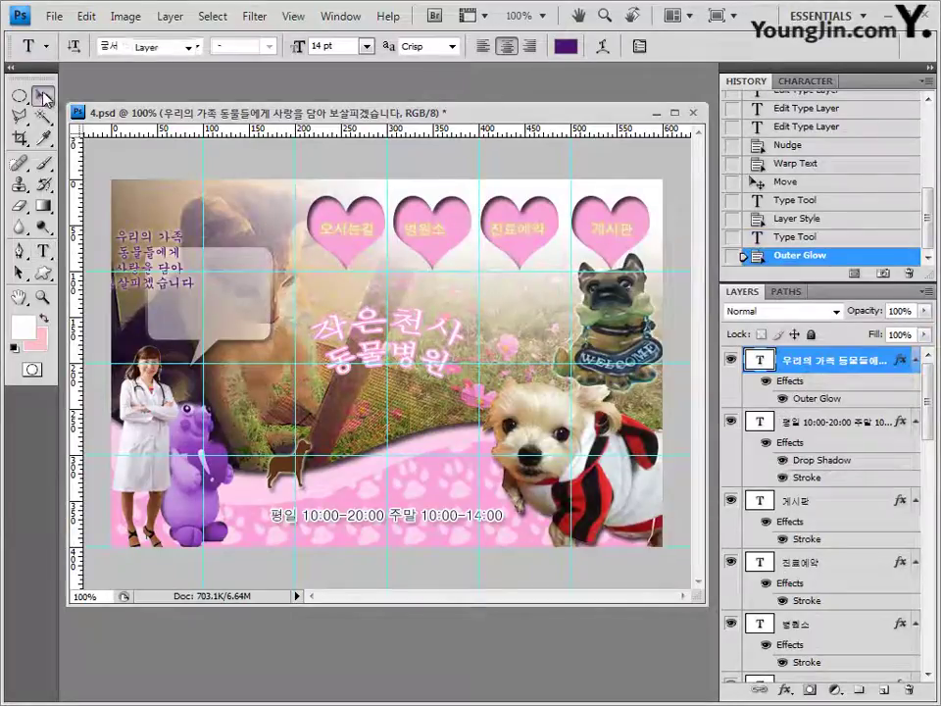
left_click(43, 95)
left_click_drag(183, 276, 229, 315)
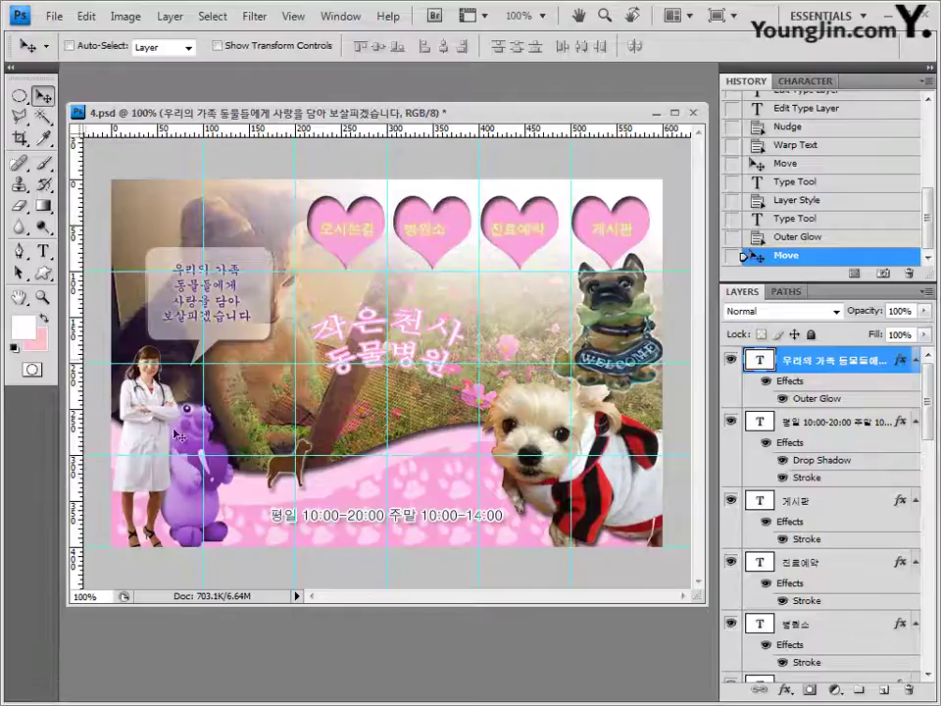
Widen the brown dog shape to about 142% horizontally, extending it to the left.
left_click(295, 470, "ctrl")
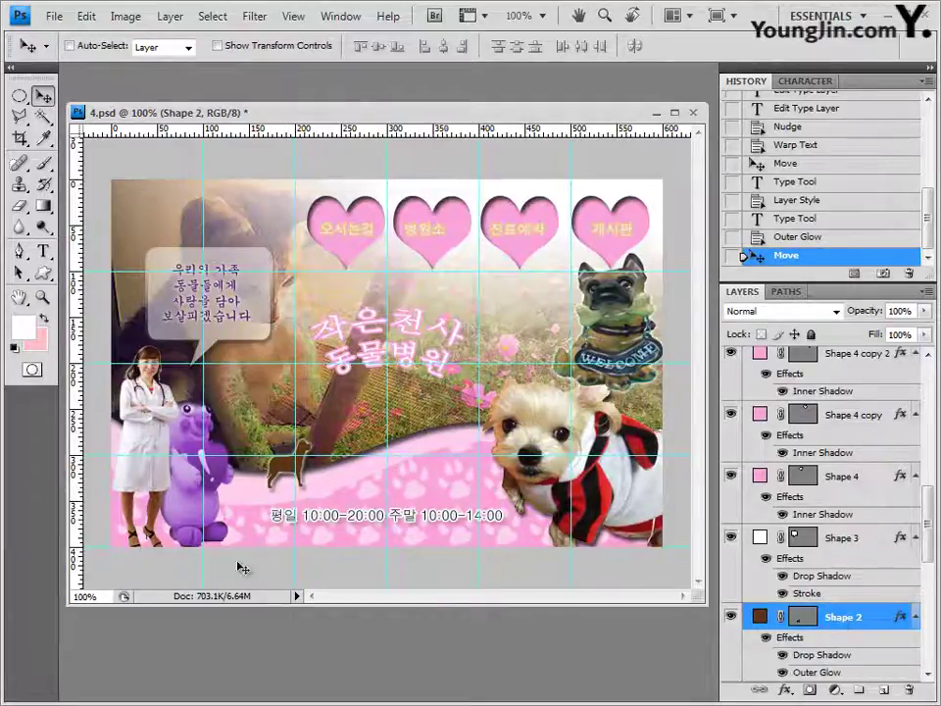
key("ctrl+t")
left_click_drag(266, 465, 248, 465)
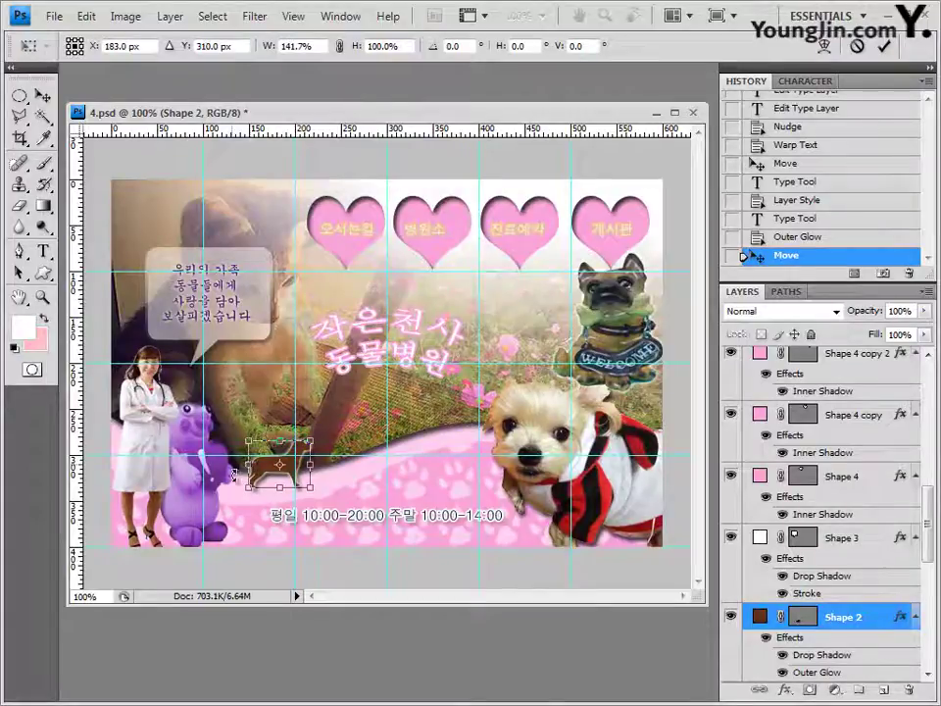
key("Return")
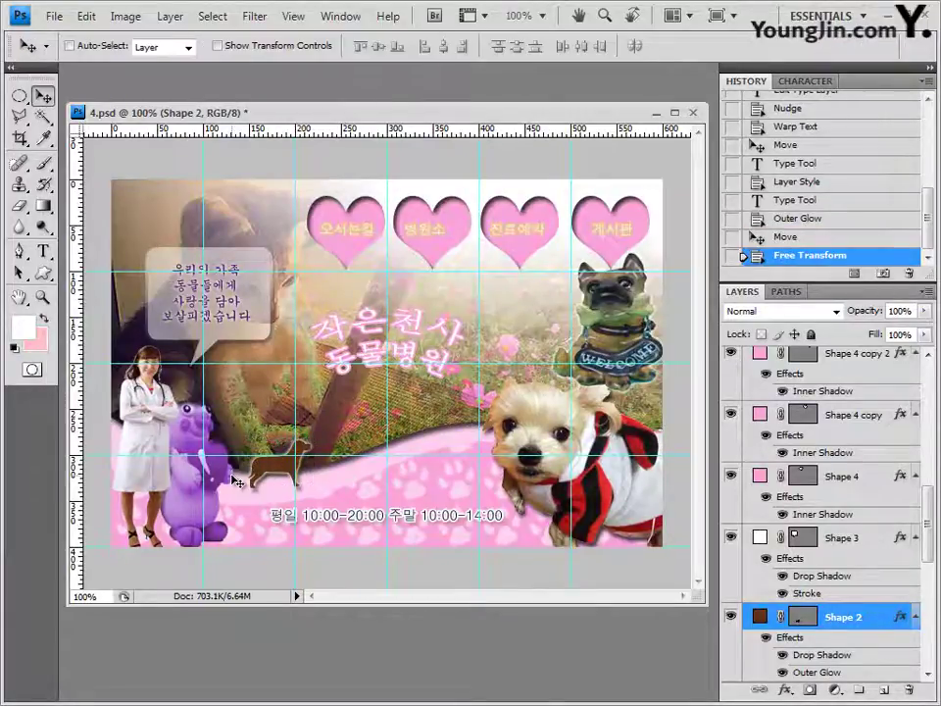
Move the opening-hours text about 25 px to the left on the pink wave.
left_click(294, 522, "ctrl")
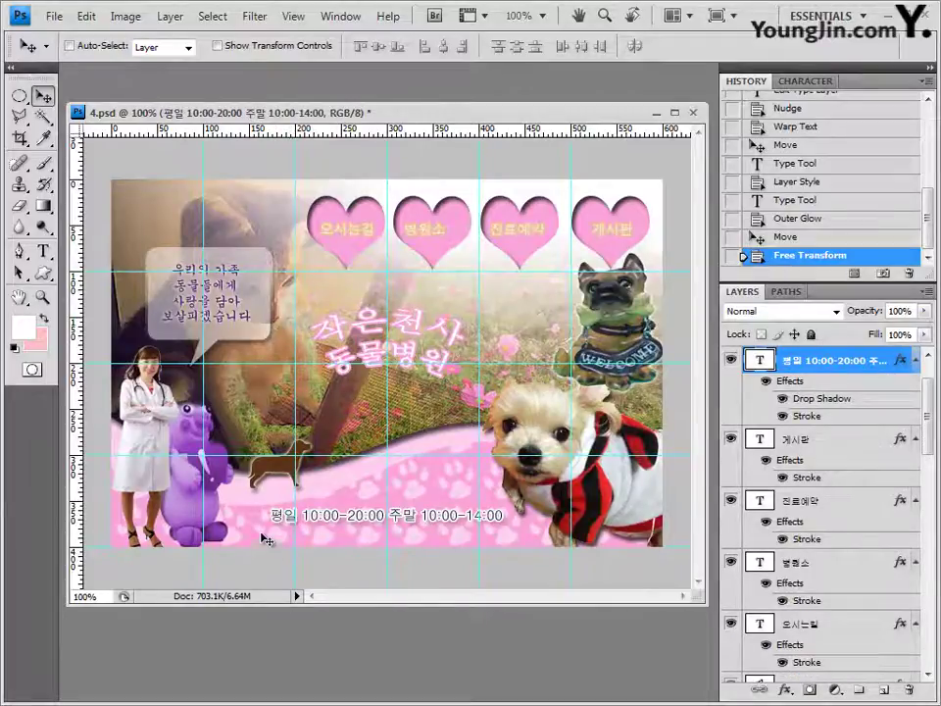
left_click_drag(291, 523, 268, 524)
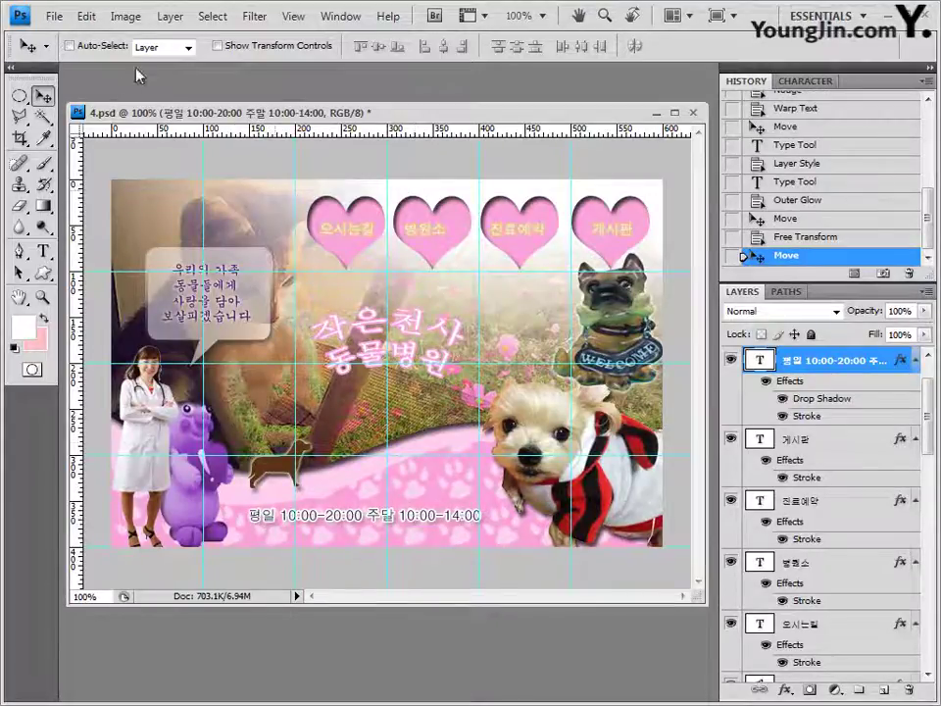
left_click_drag(140, 110, 140, 99)
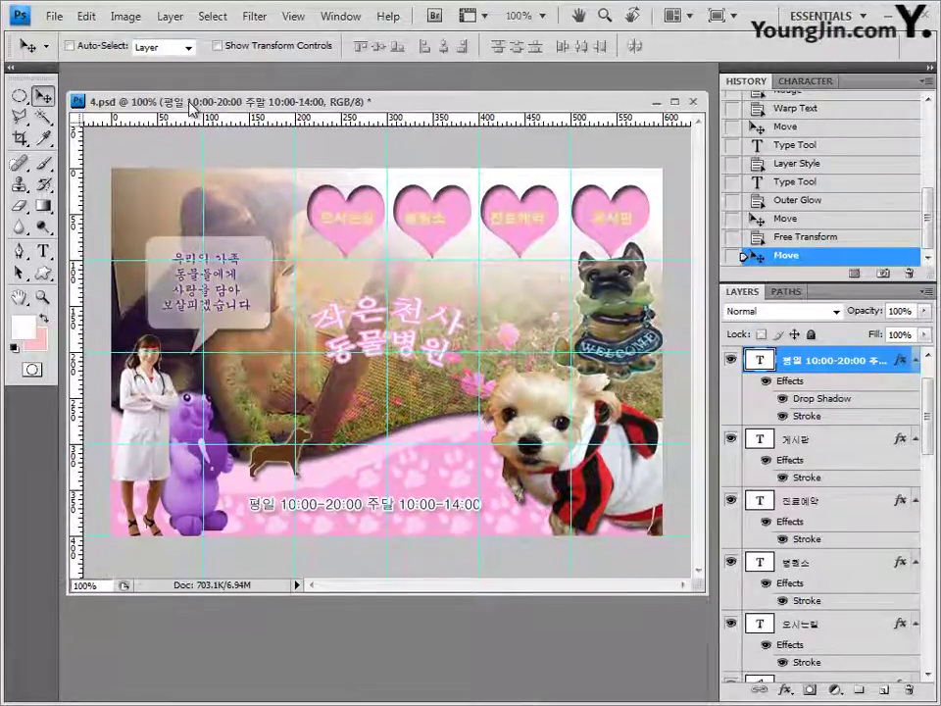
Save 4.psd and clear all guides from the document.
left_click(54, 16)
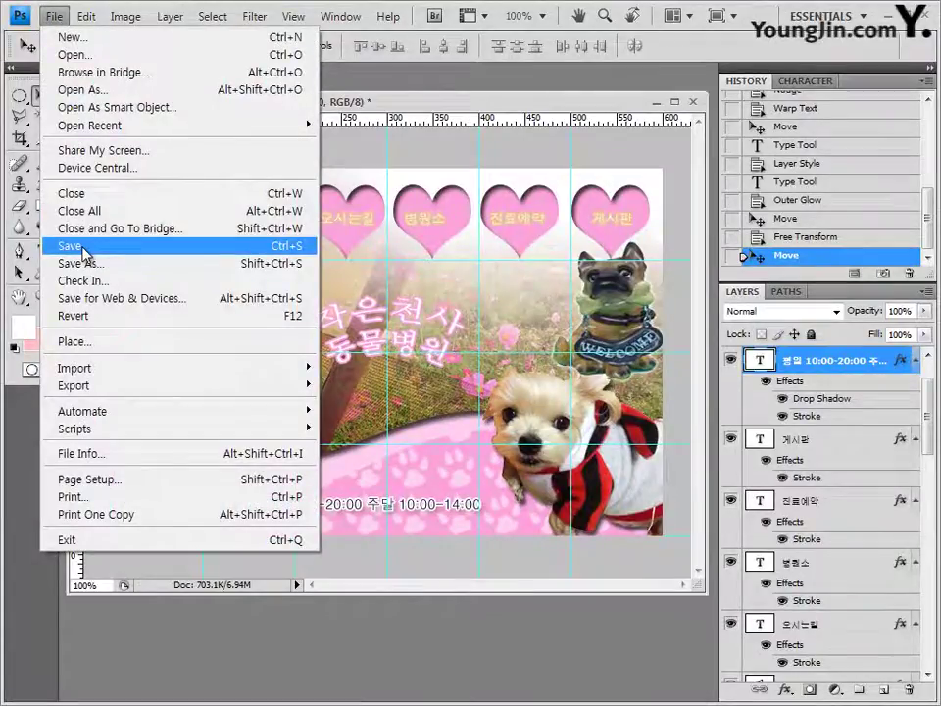
left_click(82, 249)
left_click(672, 221)
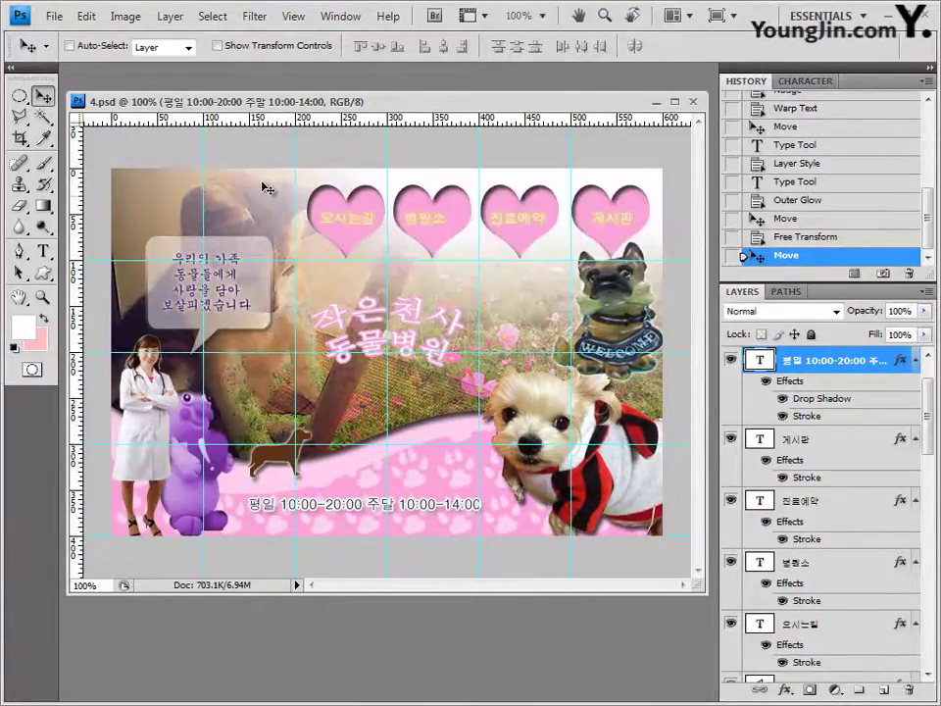
left_click(294, 17)
left_click(317, 402)
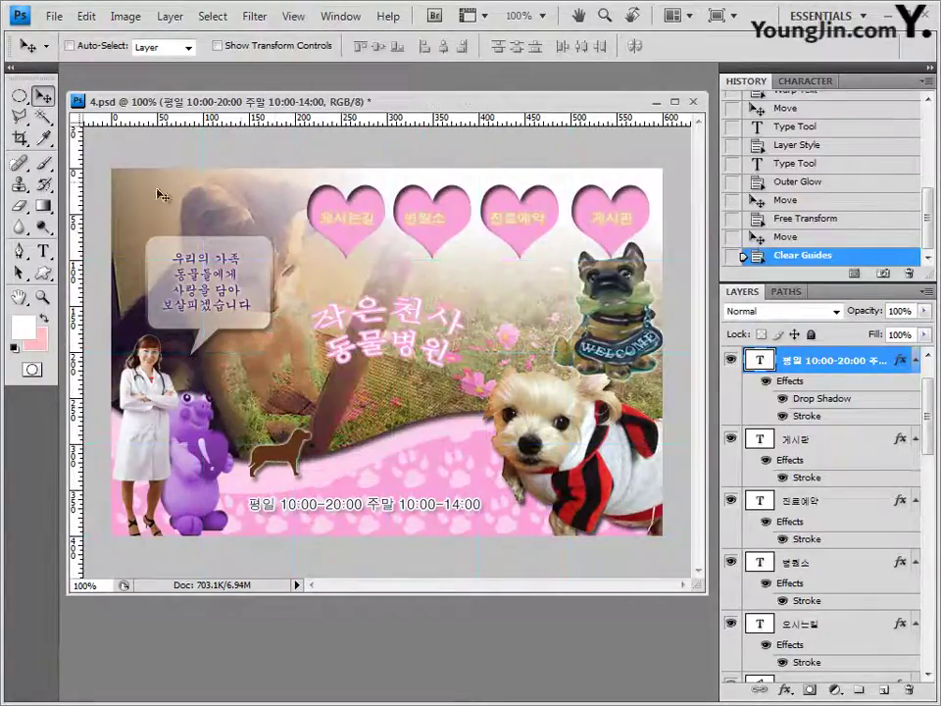
Save a JPEG copy in the GTQ folder at quality 8, named like the existing number-and-name files but ending in -4.
left_click(55, 17)
left_click(123, 267)
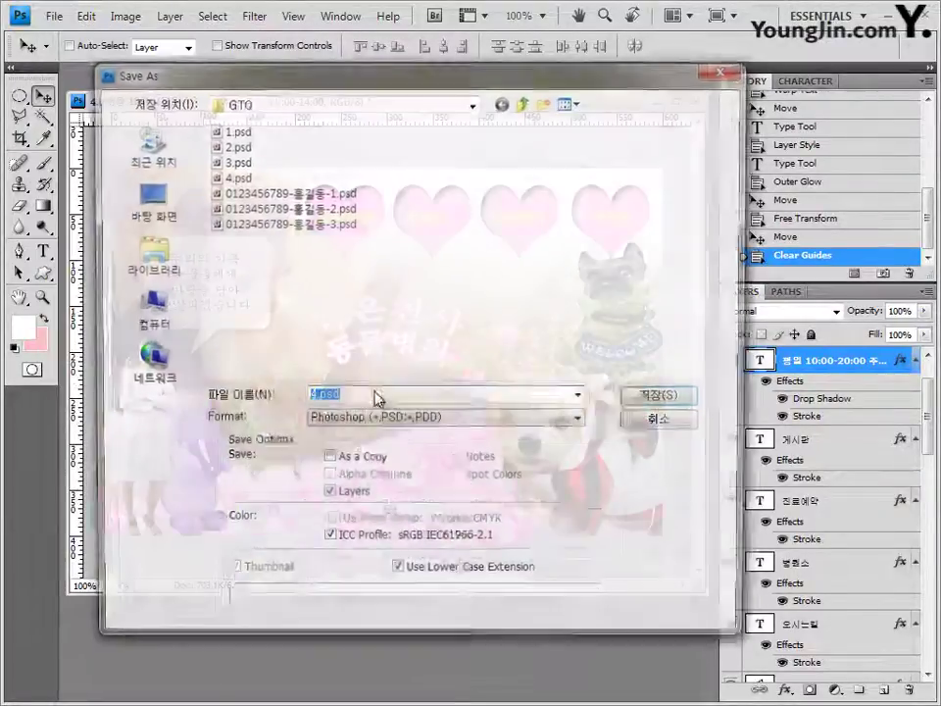
left_click(368, 421)
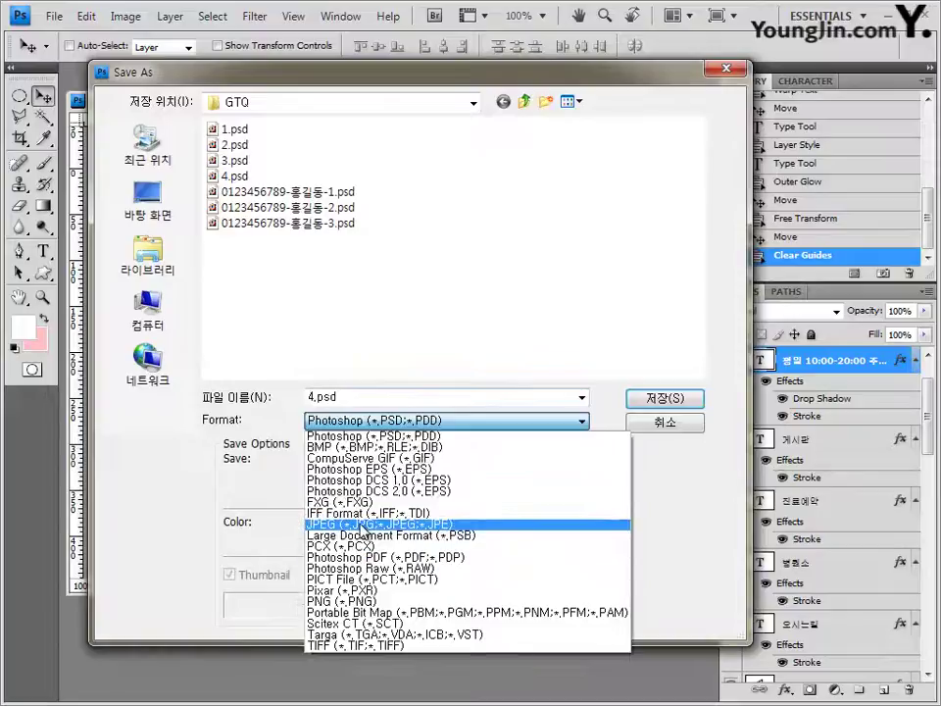
left_click(373, 523)
left_click(338, 161)
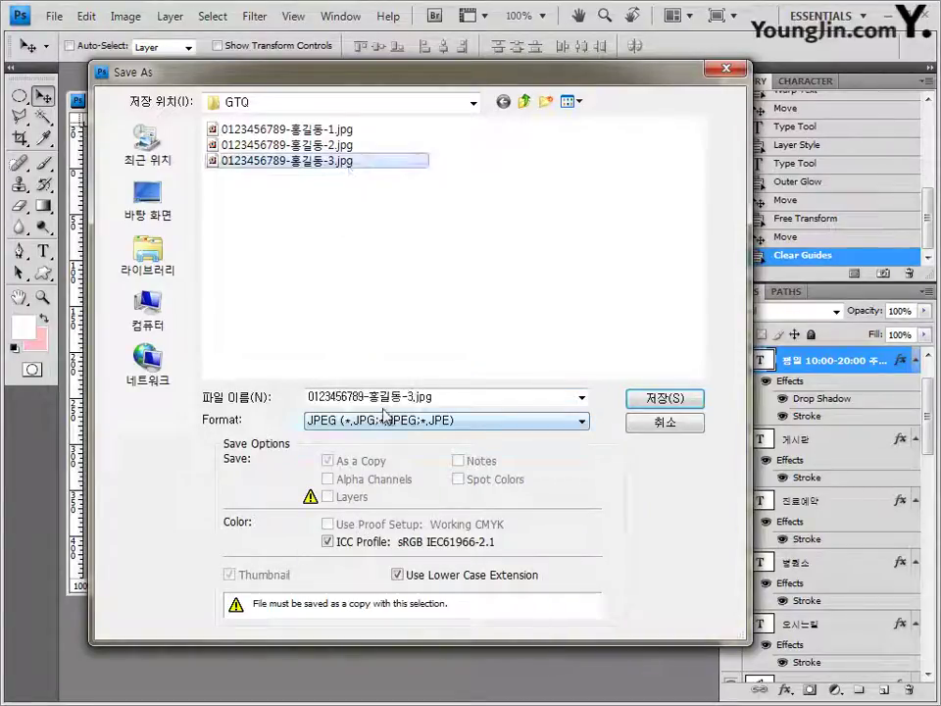
left_click(410, 397)
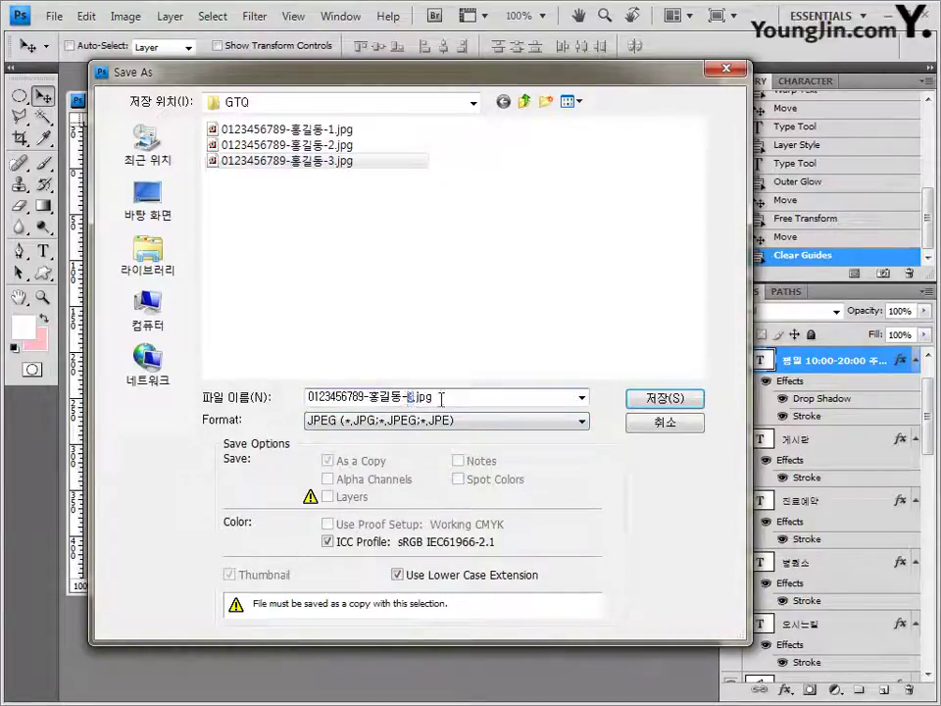
type("4")
left_click(654, 398)
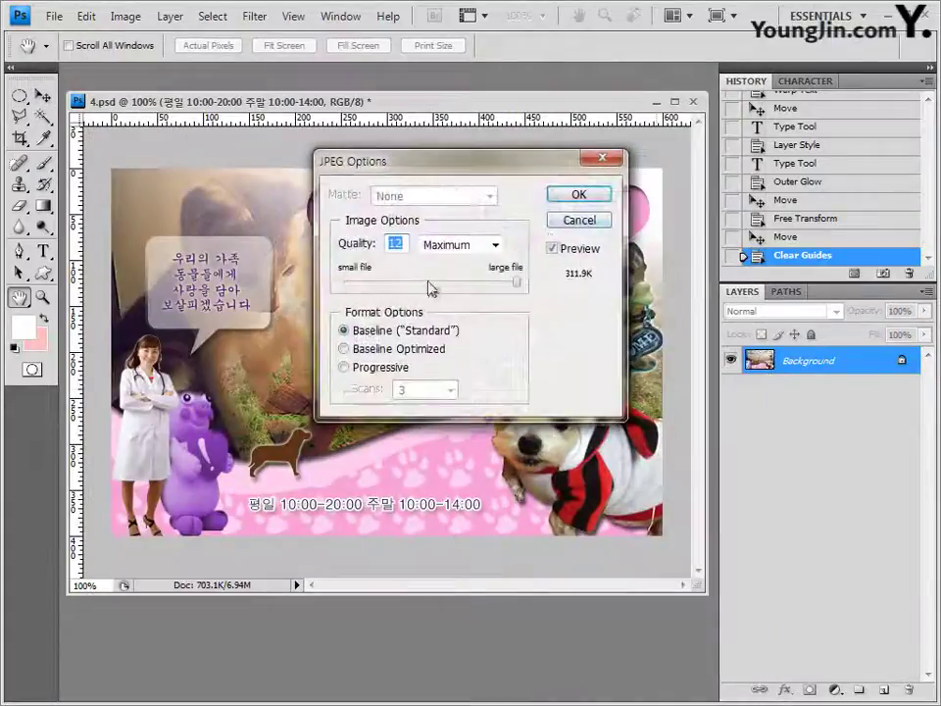
left_click(463, 282)
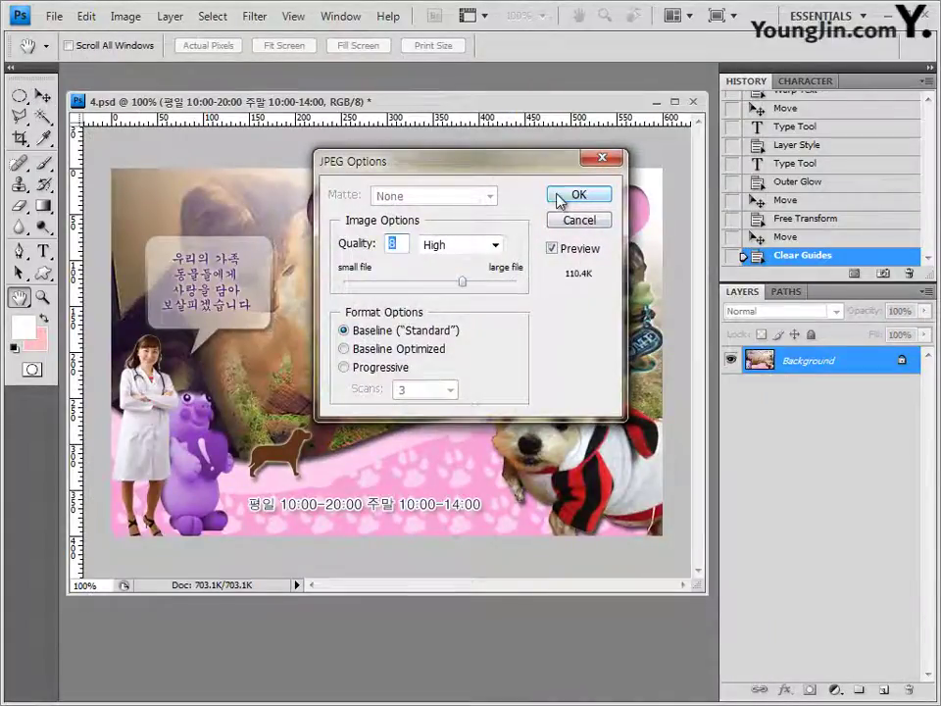
left_click(560, 198)
Resize the whole image proportionally to 60 × 40 pixels.
left_click(127, 17)
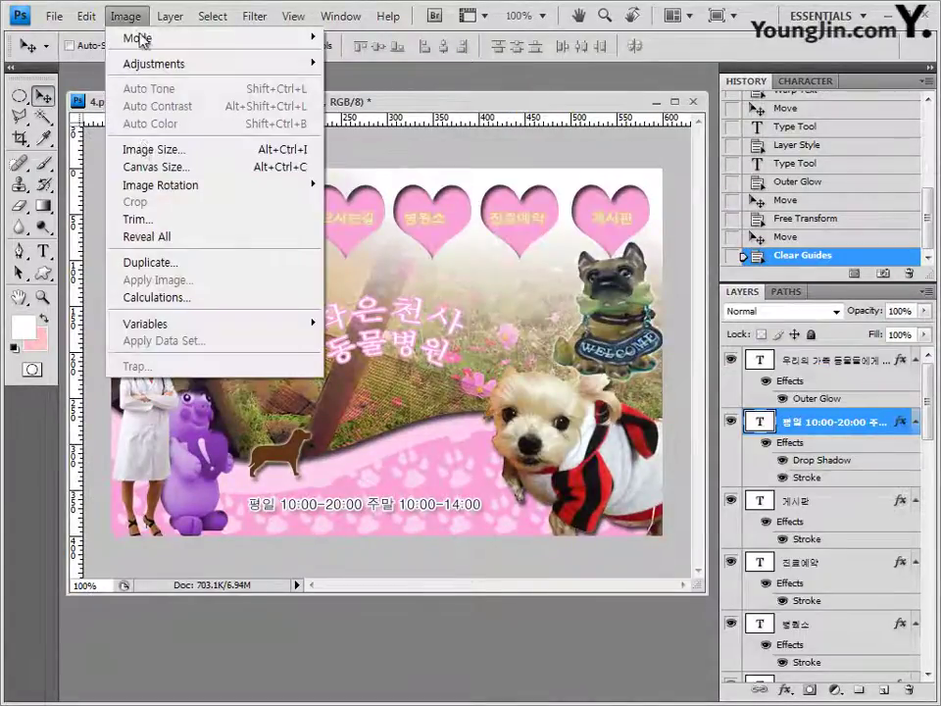
left_click(149, 149)
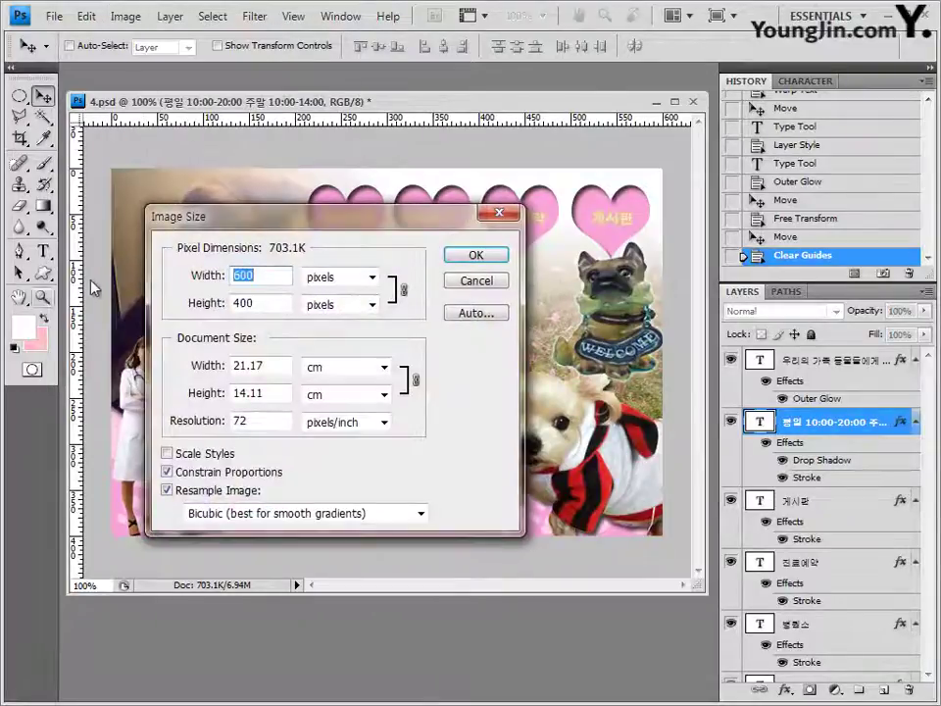
type("60")
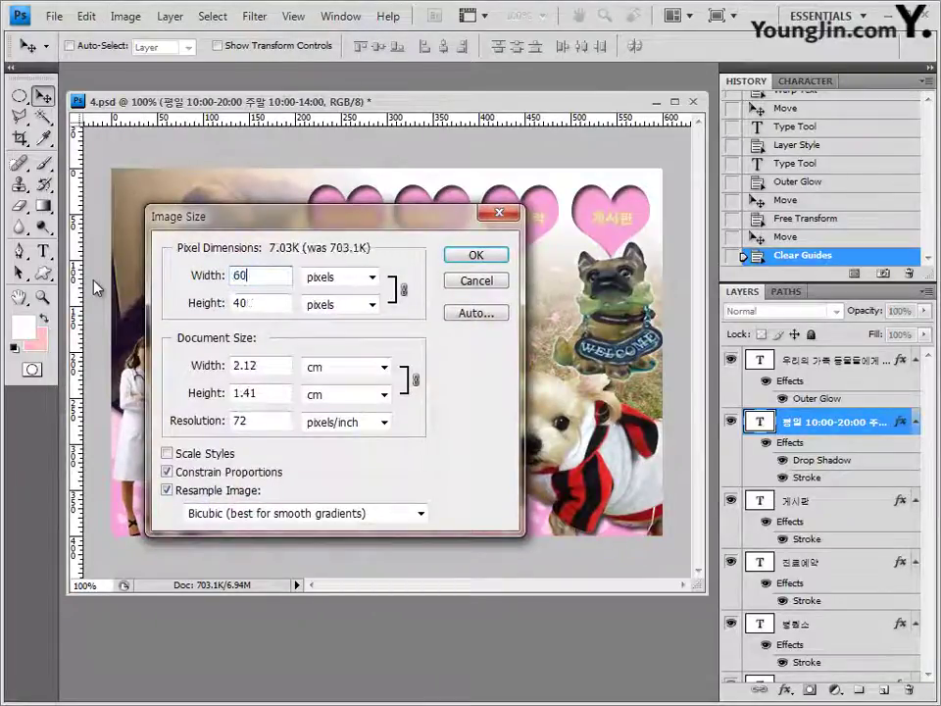
left_click(490, 258)
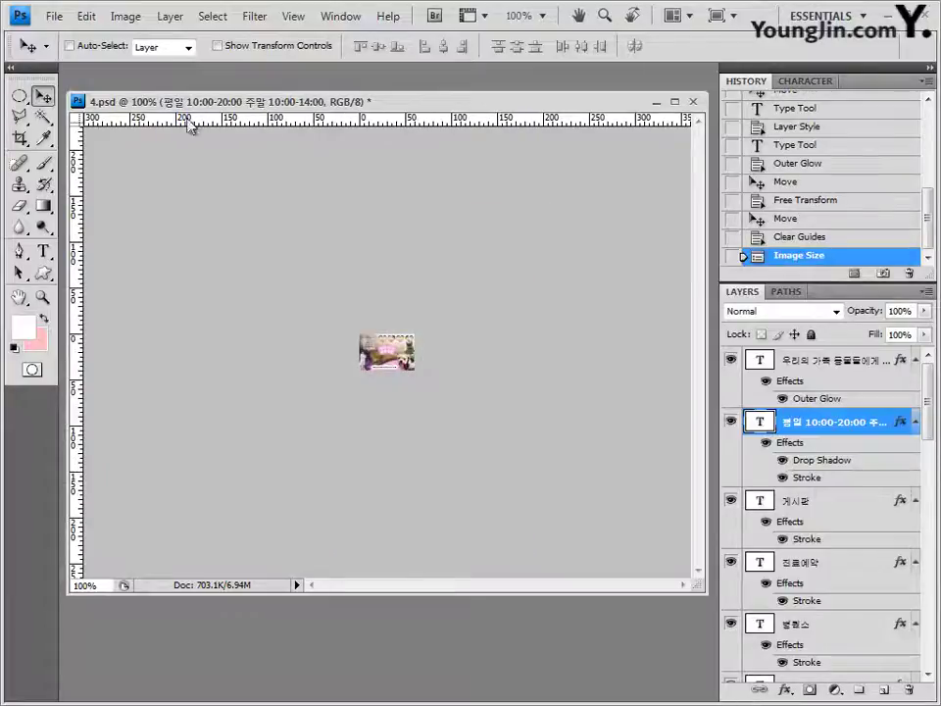
Save the reduced image as a layered PSD in the GTQ folder, named like the existing number-and-name files but ending in -4, and close it.
left_click(53, 17)
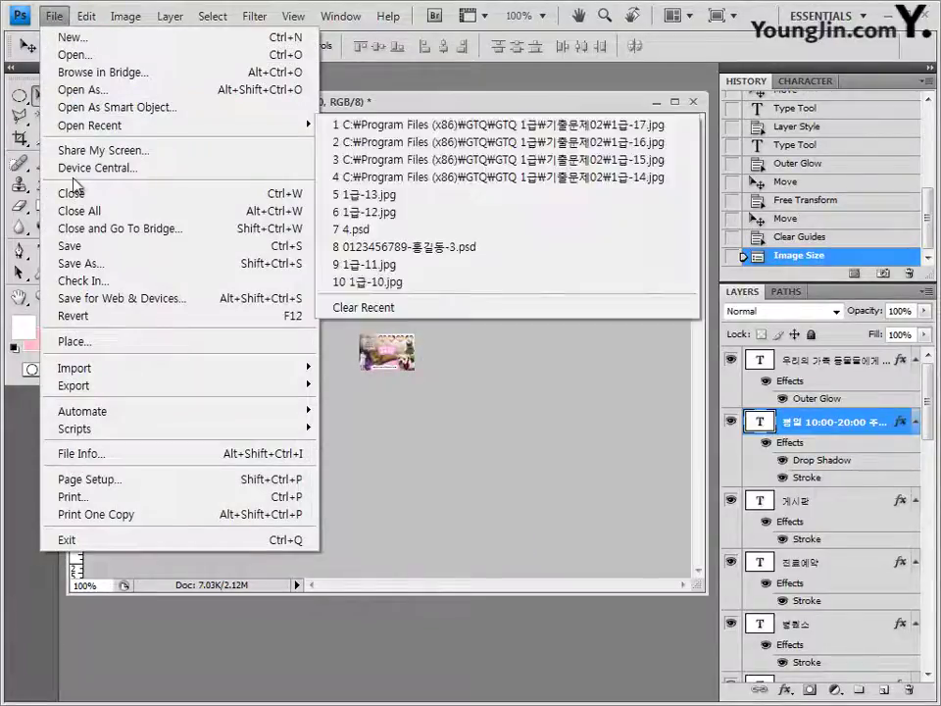
left_click(82, 267)
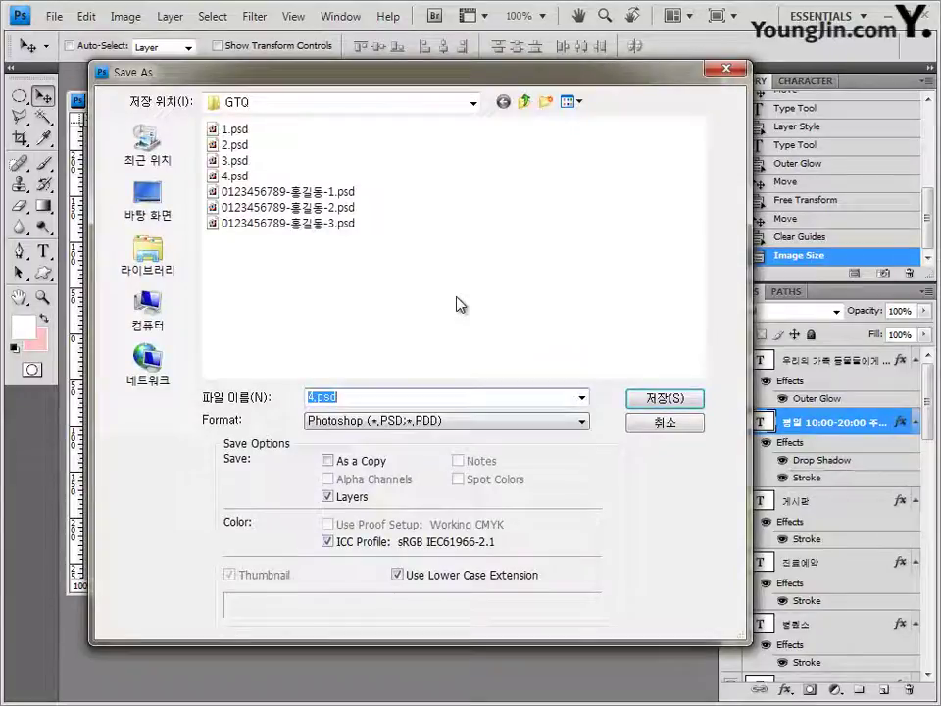
left_click(338, 224)
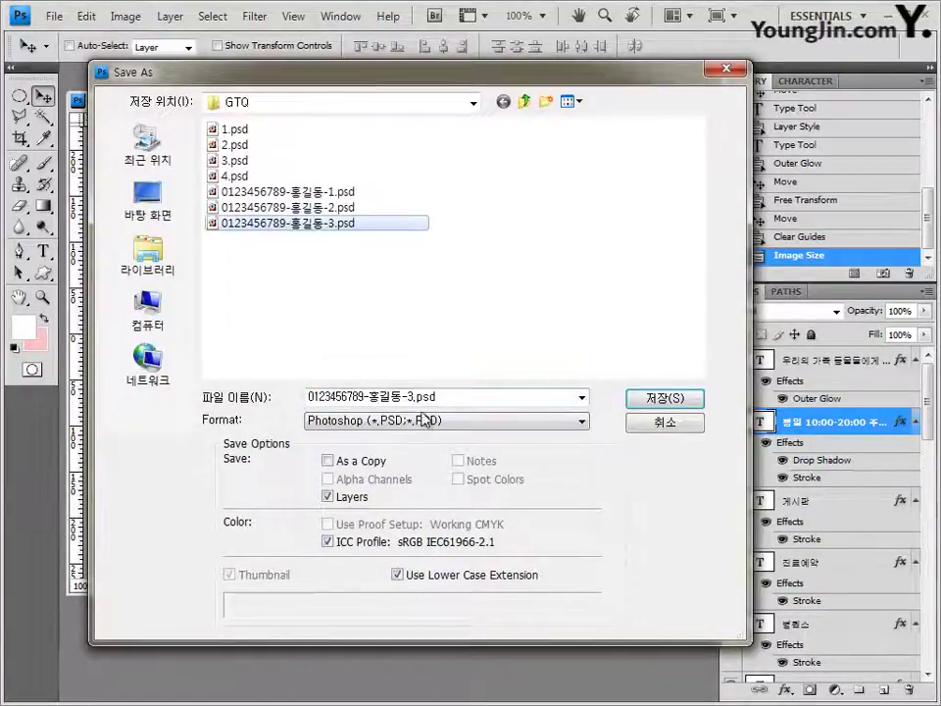
left_click(412, 398)
left_click_drag(408, 397, 413, 398)
type("4")
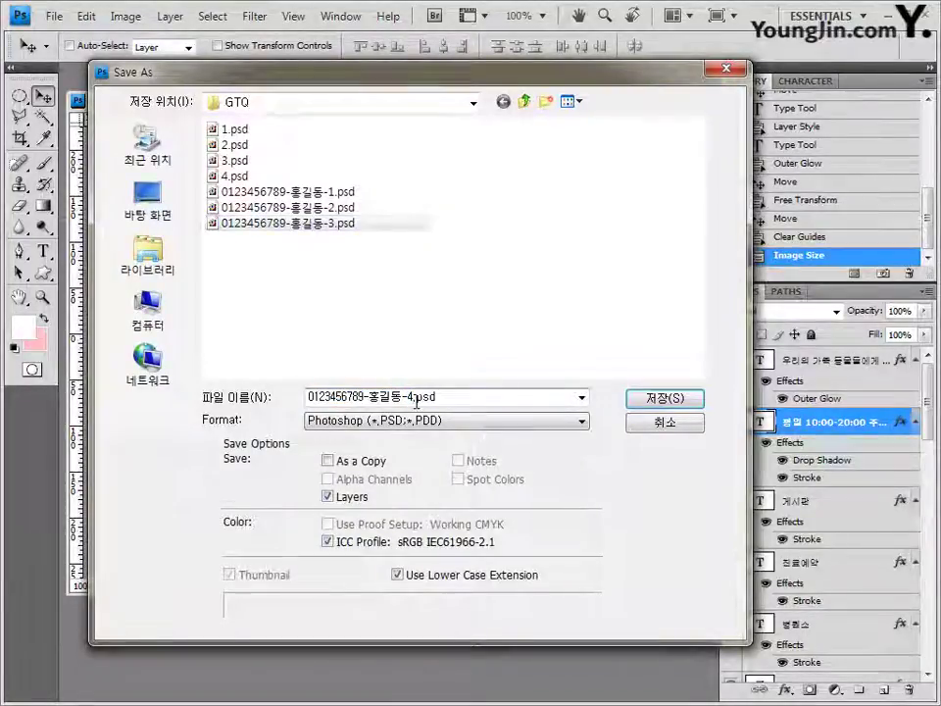
key("Return")
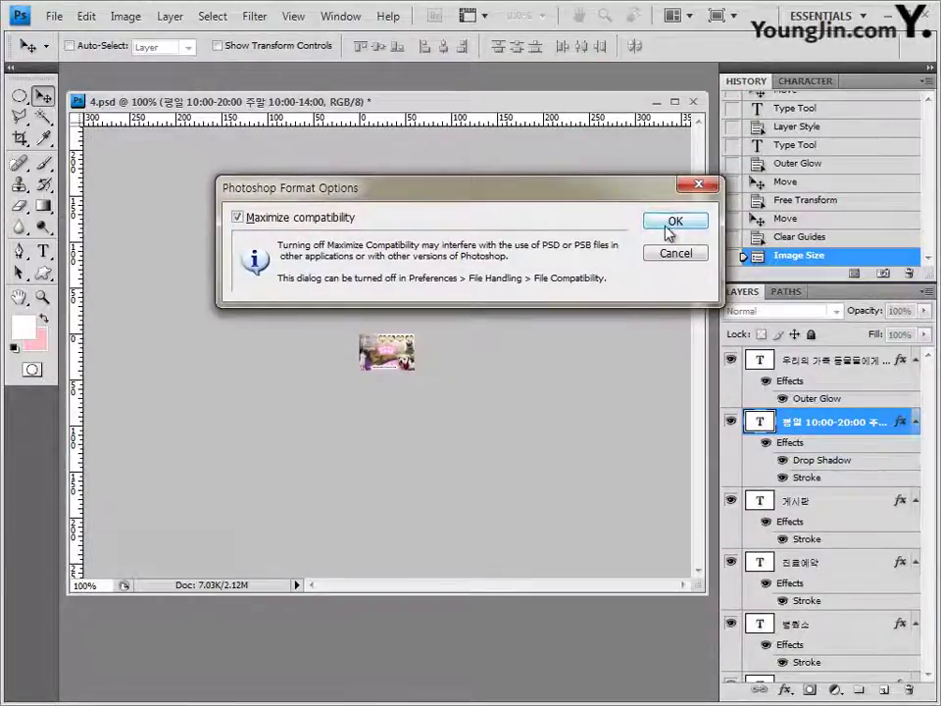
left_click(672, 221)
left_click(694, 102)
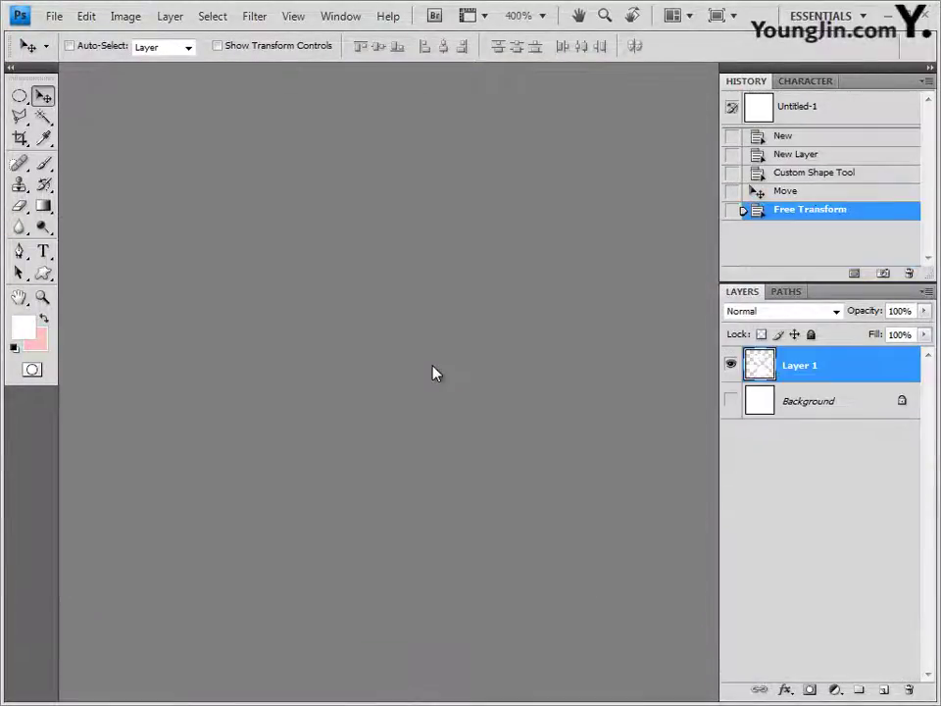